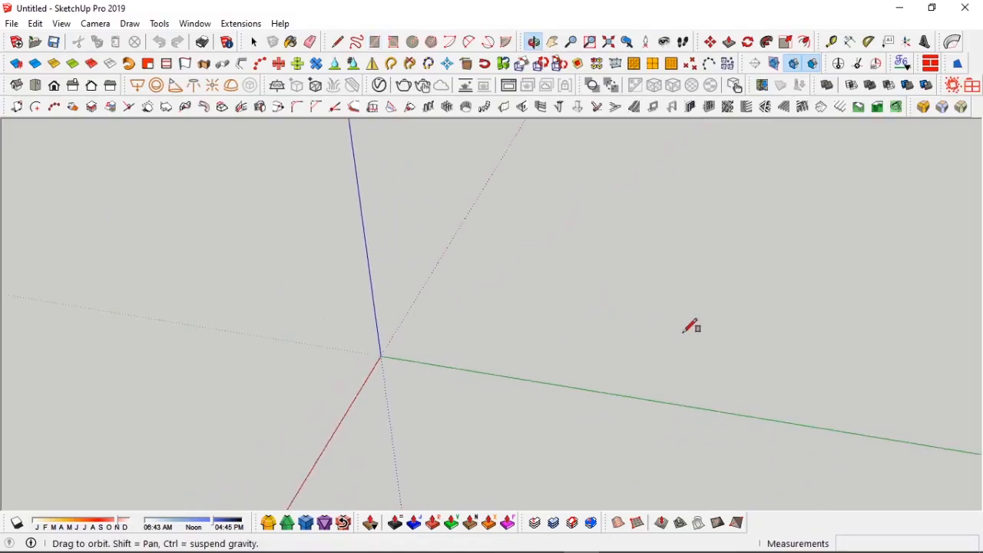
Step: Draw a rectangle on the ground plane about 6369 by 8238 mm
click(340, 413)
middle_drag(599, 303, 463, 358)
scroll(421, 392, up, 4)
shift+middle_drag(419, 393, 534, 301)
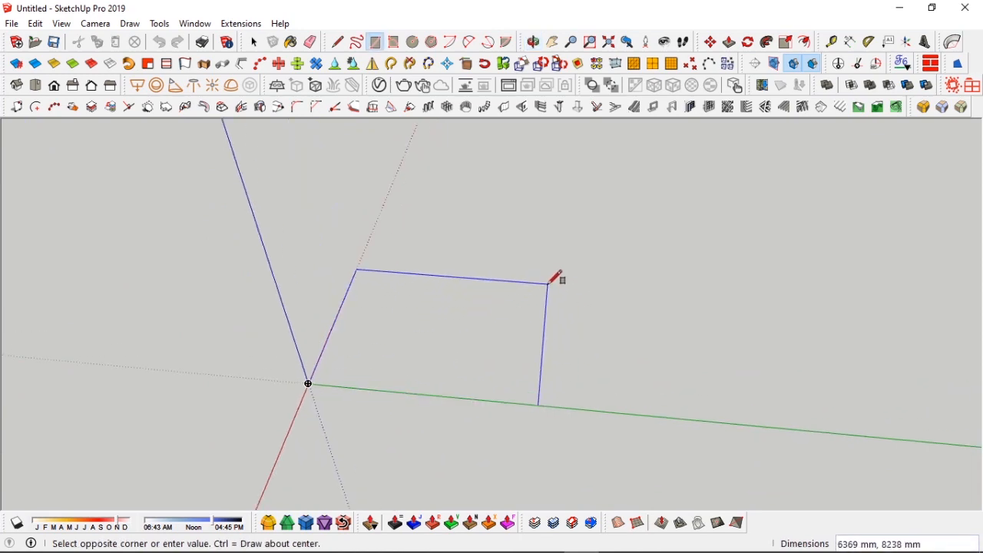
click(549, 285)
Step: Group the rectangle and open the group for editing
key(space)
middle_drag(504, 321, 494, 358)
double_click(494, 358)
key(ctrl+g)
double_click(494, 358)
Step: Push/pull the rectangle up 150 mm to form the floor slab
key(p)
click(503, 368)
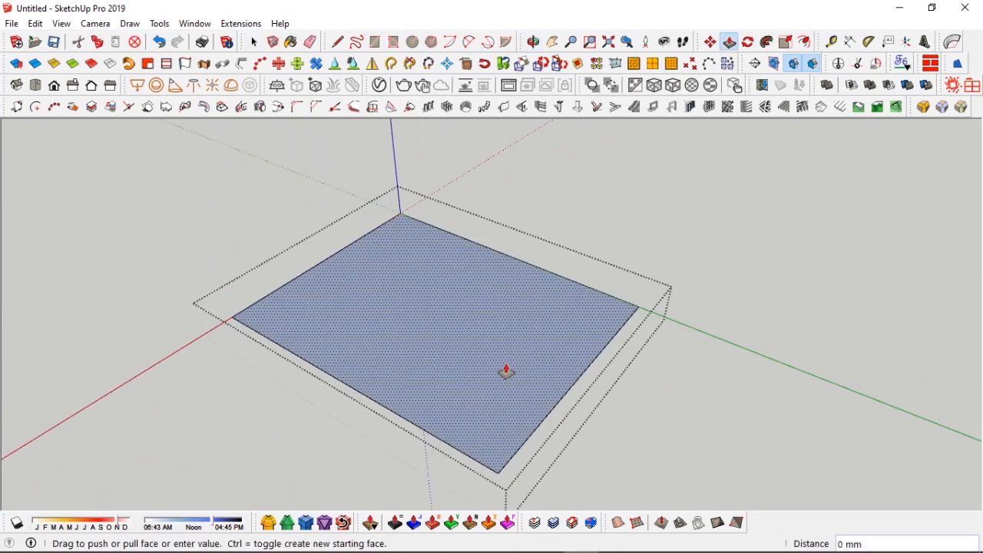
text(150)
key(Return)
key(space)
key(Escape)
Step: Trace a rectangle over the slab's top face from corner to corner
key(r)
click(230, 313)
click(639, 303)
key(space)
Step: Offset the top face's outline 22 mm inward
key(f)
click(572, 277)
scroll(598, 296, up, 2)
text(22)
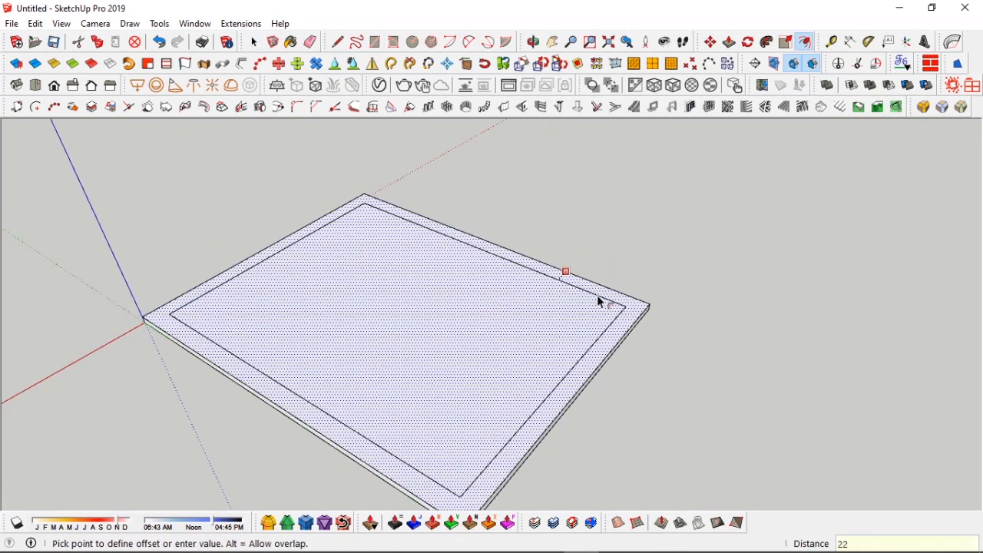
key(Return)
key(space)
Step: Select the outer border ring of the top face and make it a group
right_click(557, 320)
click(606, 210)
scroll(637, 314, up, 3)
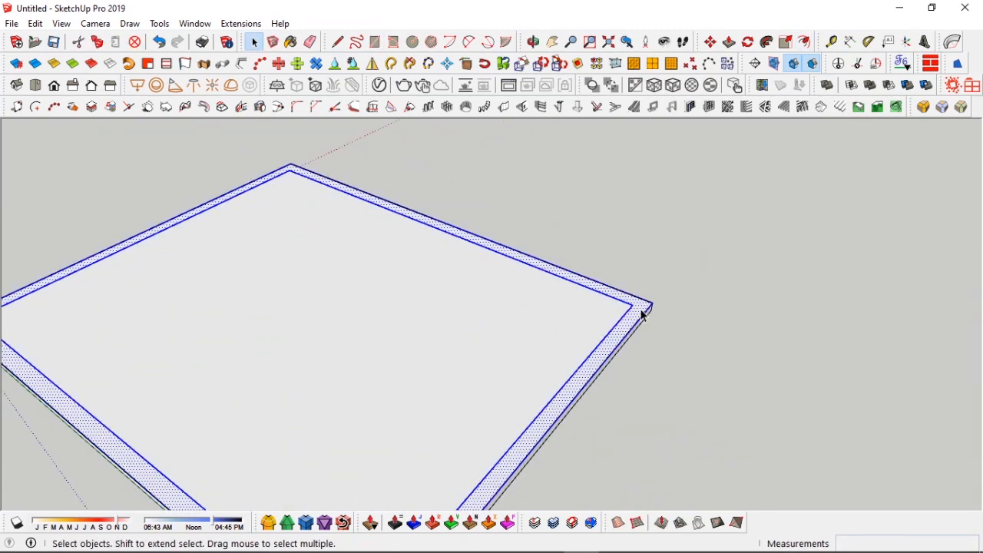
key(ctrl+g)
Step: Open the border group and push/pull the ring up 2800 mm to form the walls
double_click(642, 311)
key(p)
click(641, 313)
scroll(642, 313, down, 3)
text(2800)
key(Return)
middle_drag(644, 217, 586, 351)
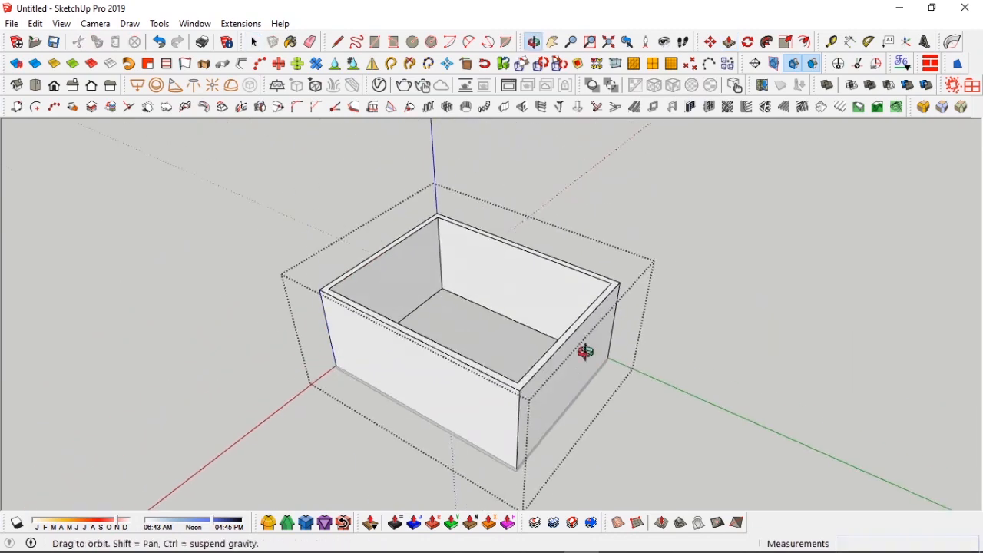
Step: Orbit around the walled box and inspect it from different sides, including underneath
key(space)
click(615, 413)
click(564, 417)
middle_drag(572, 407, 557, 364)
key(ctrl)
click(497, 467)
click(497, 352)
middle_drag(487, 337, 373, 318)
click(403, 436)
click(622, 373)
middle_drag(541, 283, 518, 350)
key(space)
double_click(451, 269)
click(451, 270)
key(r)
key(space)
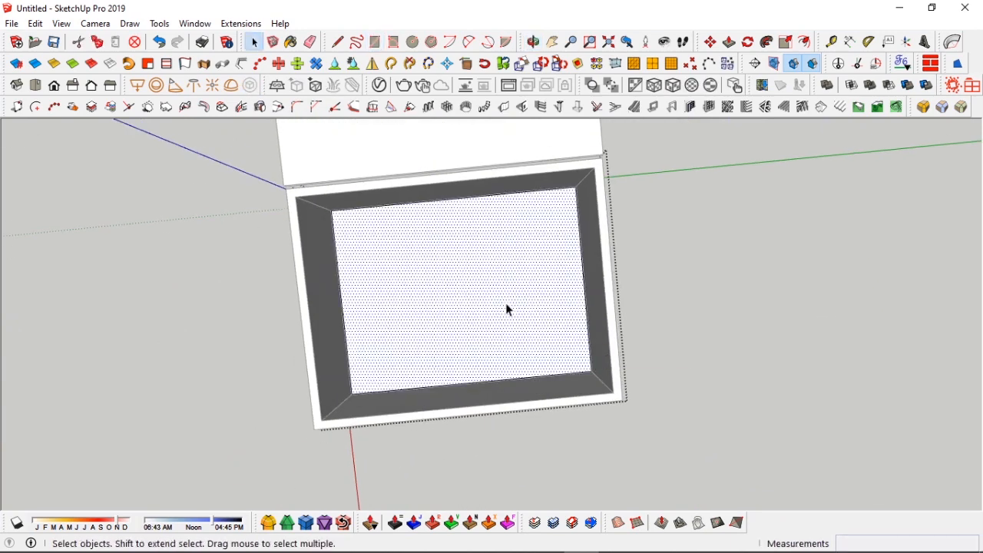
Step: Open the walls group and draw a rectangle on the front wall about 4597 by 2841 mm
double_click(507, 305)
shift+click(529, 316)
middle_drag(529, 316, 361, 385)
key(r)
click(355, 393)
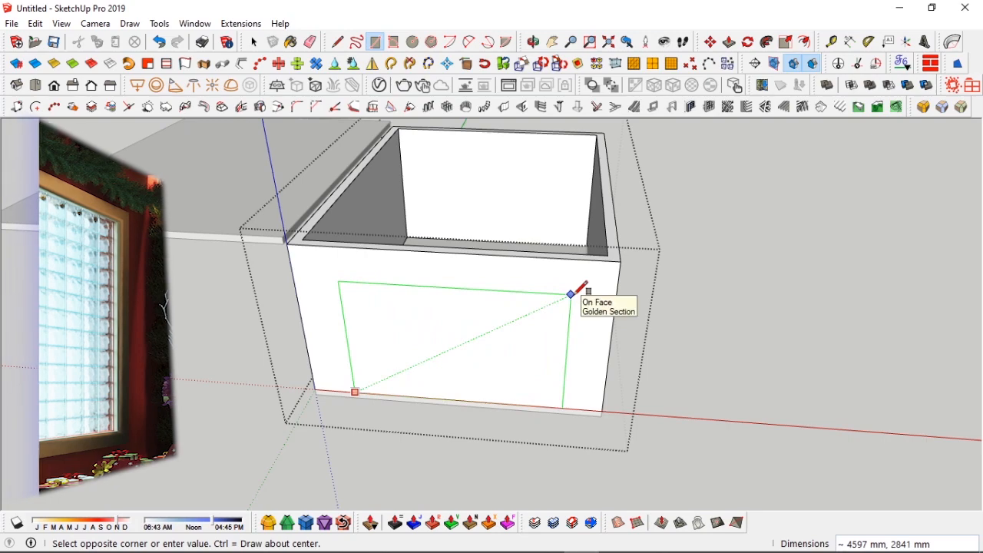
click(561, 299)
Step: Push/pull the rectangle through the front wall to cut a window opening
key(p)
click(461, 345)
middle_drag(461, 345, 341, 277)
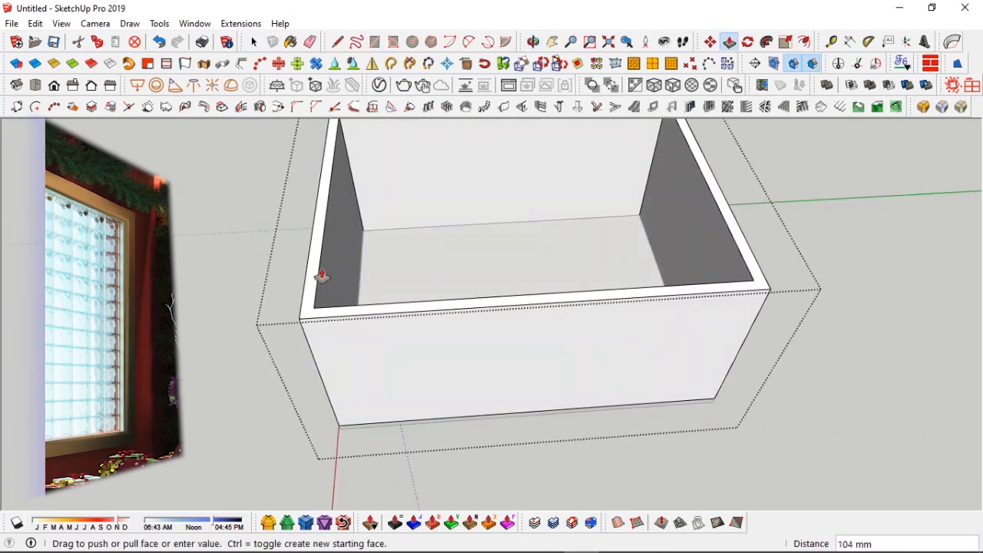
click(322, 246)
Step: Add a guide point 50 mm along the end edge of the wall beside the opening
middle_drag(452, 323, 336, 291)
scroll(510, 298, up, 3)
key(space)
click(467, 284)
key(space)
click(335, 291)
middle_drag(565, 268, 860, 265)
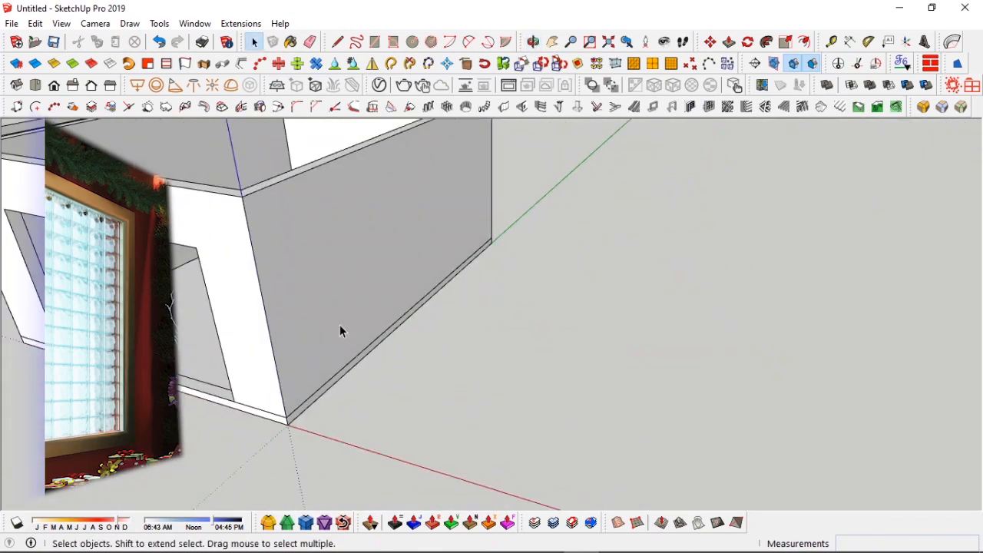
scroll(395, 314, down, 3)
middle_drag(394, 314, 466, 372)
key(space)
scroll(467, 373, up, 6)
key(t)
click(362, 311)
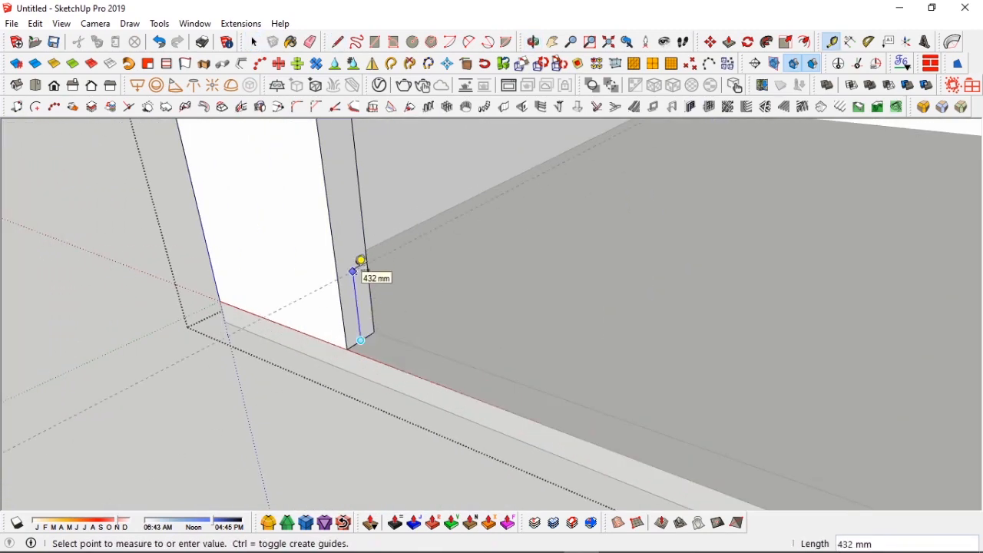
text(50)
key(Return)
Step: Draw a line across the wall's end face at the guide point
key(l)
click(372, 260)
click(338, 277)
Step: Push/pull the narrow strip at the wall's end
key(p)
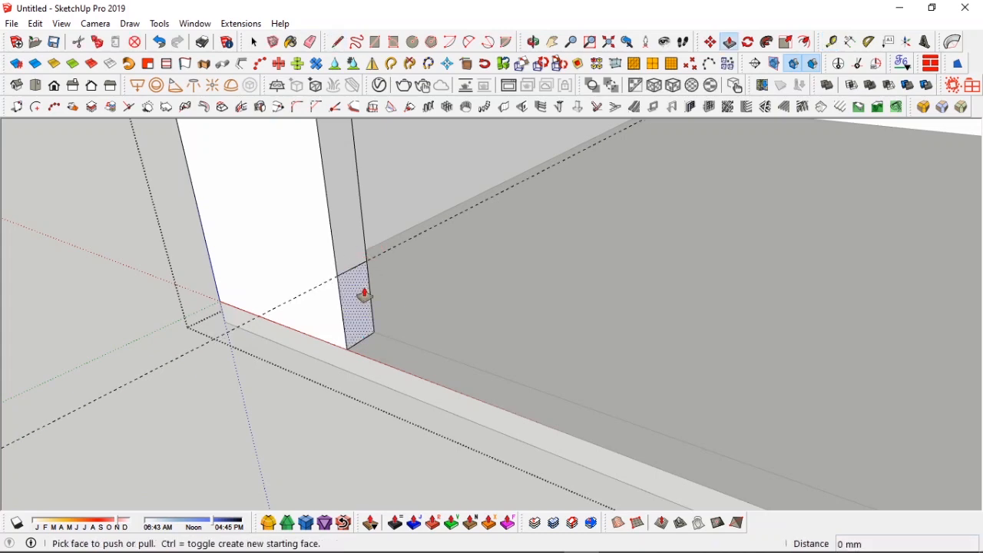
click(364, 296)
scroll(461, 257, down, 5)
scroll(661, 346, up, 3)
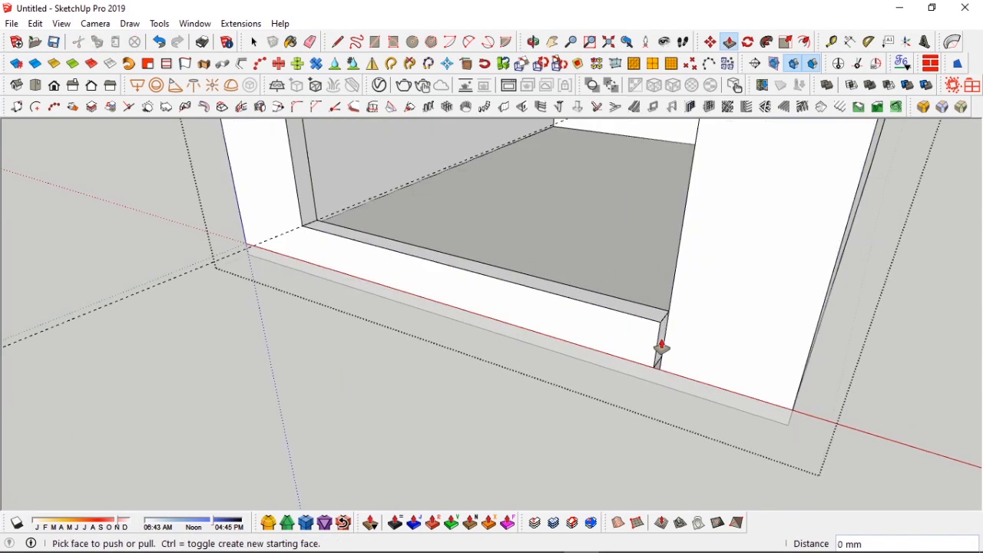
middle_drag(676, 278, 550, 265)
Step: Cut the back wall's inner face and paste it in place
key(space)
middle_drag(574, 301, 680, 300)
scroll(584, 265, down, 3)
key(Escape)
middle_drag(552, 254, 591, 258)
double_click(542, 252)
scroll(542, 253, up, 3)
click(489, 244)
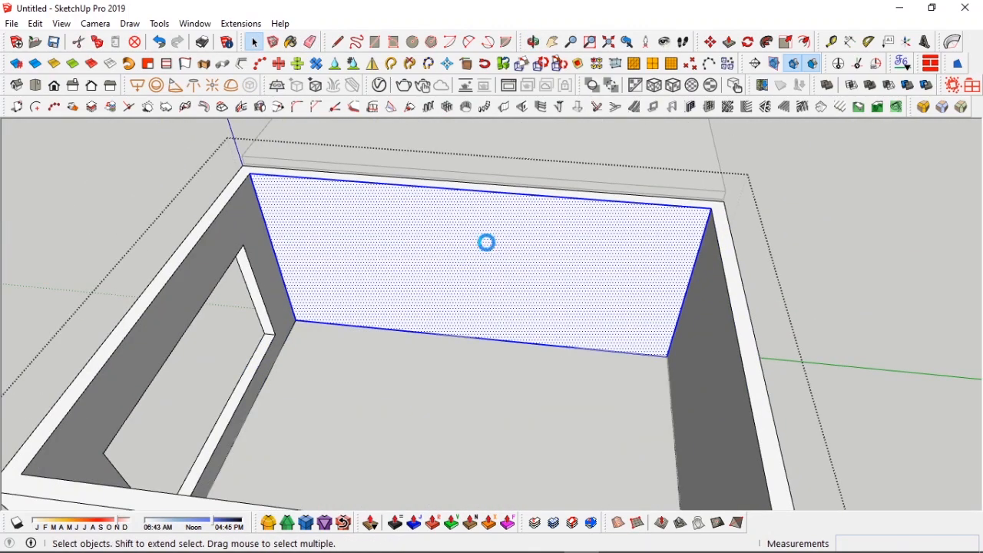
key(ctrl+x)
click(35, 24)
click(73, 123)
Step: Move the pasted face 10 mm
middle_drag(423, 270, 283, 274)
key(m)
text(10)
key(Return)
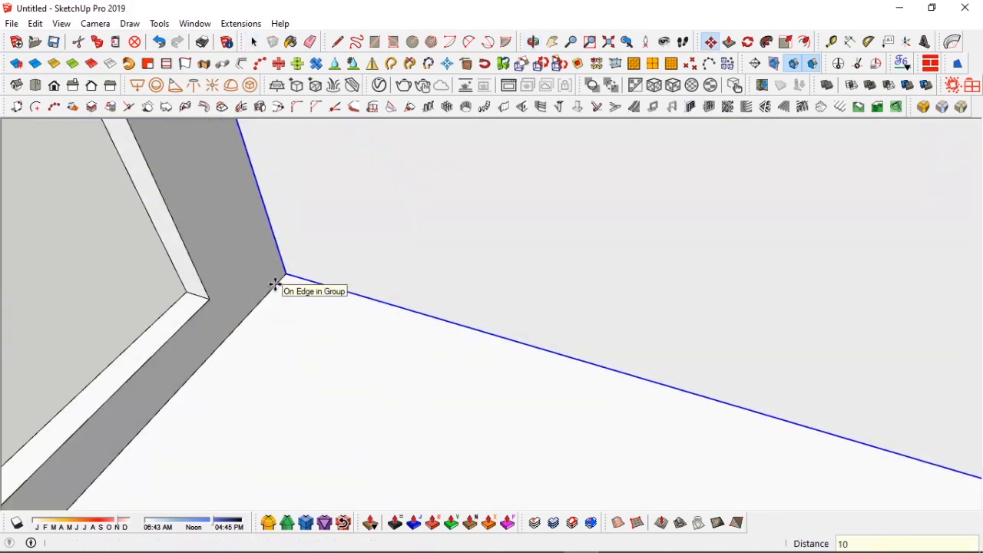
Step: Open the box group and push/pull the side wall's outer face 2500 mm
key(space)
scroll(376, 275, down, 5)
scroll(571, 243, up, 2)
middle_drag(440, 270, 653, 273)
scroll(430, 266, down, 3)
middle_drag(431, 266, 483, 281)
scroll(476, 270, up, 2)
click(515, 278)
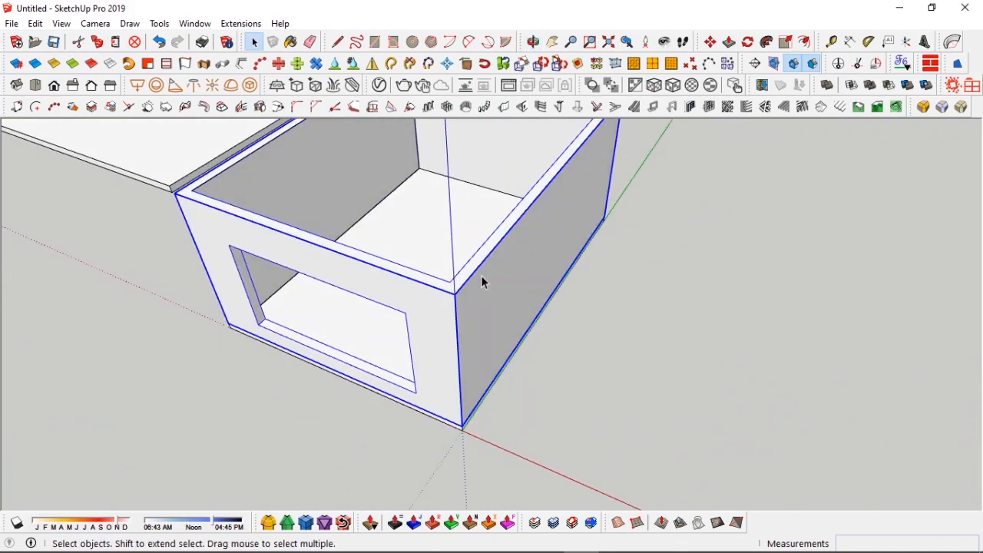
double_click(484, 282)
key(p)
click(487, 283)
text(2500)
key(Return)
Step: Push/pull the side wall's inner face 2500 mm as well
middle_drag(384, 261, 471, 220)
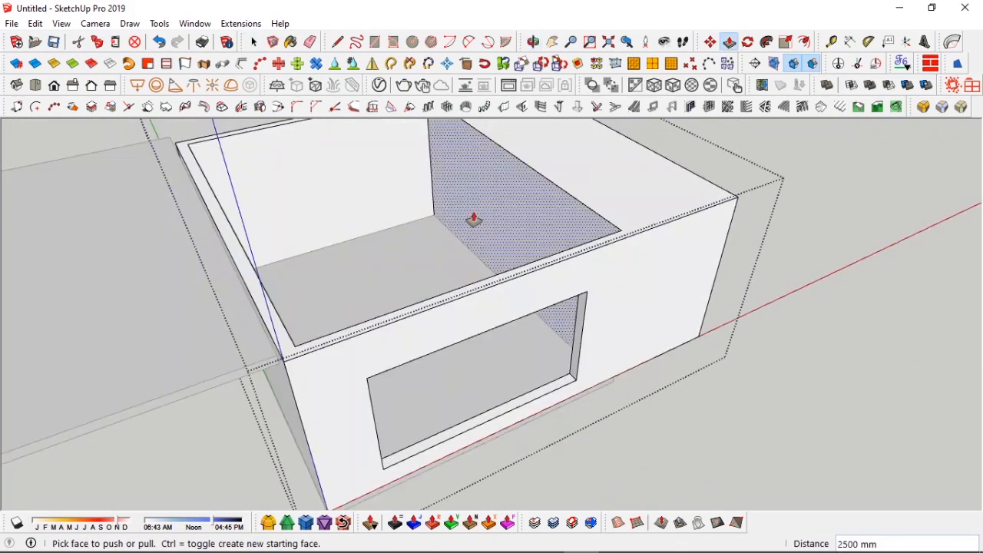
click(471, 220)
text(2500)
key(Return)
Step: Push/pull the floor face inside the extended room to match the adjacent surface
key(space)
middle_drag(630, 224, 542, 230)
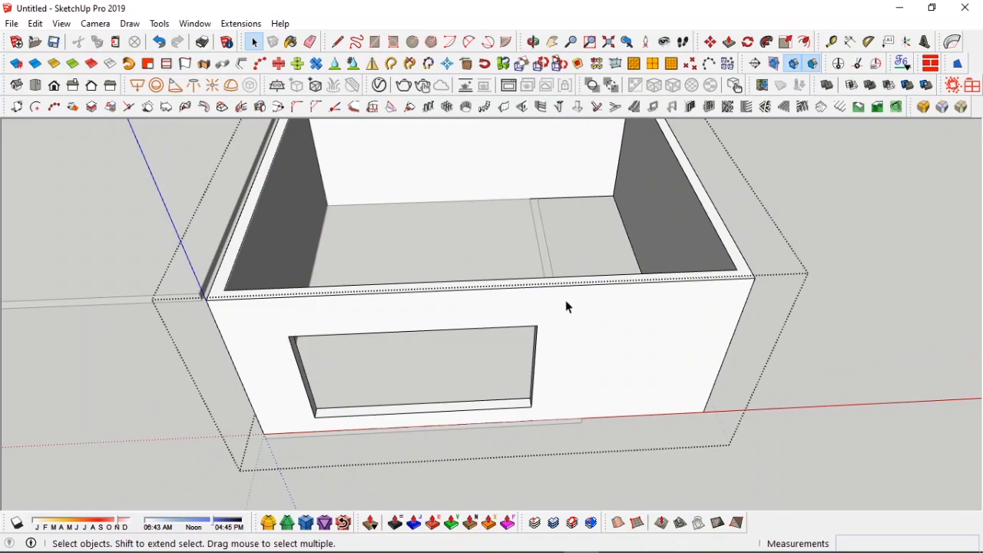
middle_drag(566, 307, 492, 338)
click(579, 254)
middle_drag(579, 255, 473, 27)
middle_drag(472, 246, 480, 232)
double_click(491, 240)
key(p)
click(504, 239)
click(611, 196)
middle_drag(611, 197, 589, 394)
key(space)
click(538, 342)
Step: Push/pull the recessed rectangle in the back wall 306 mm
key(s)
click(717, 271)
key(space)
middle_drag(717, 271, 384, 271)
scroll(634, 270, down, 2)
click(503, 283)
double_click(501, 282)
scroll(415, 270, up, 4)
key(p)
click(497, 269)
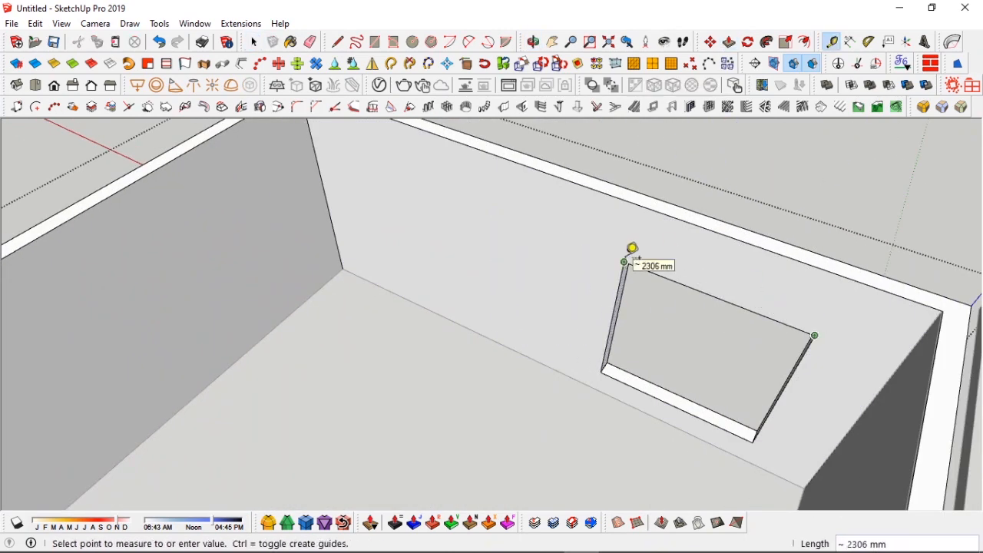
text(300)
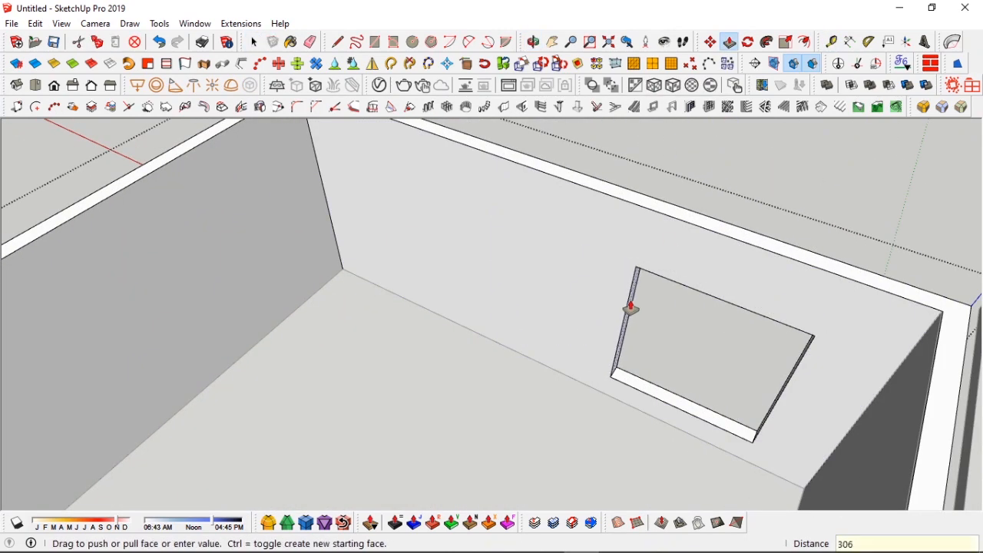
key(Return)
Step: Push/pull the second window rectangle through the back wall
key(space)
middle_drag(613, 307, 677, 263)
click(750, 387)
key(space)
double_click(668, 343)
key(m)
click(431, 310)
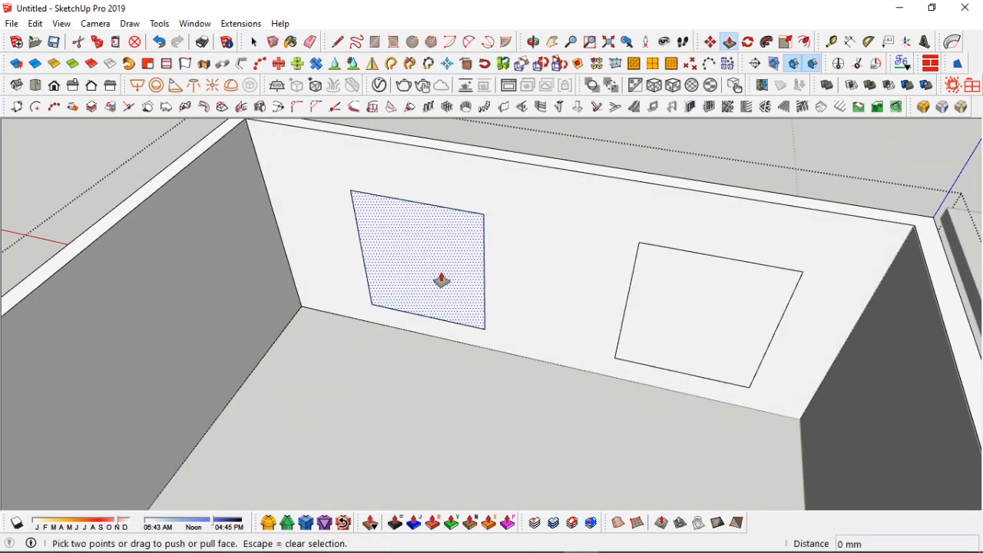
Step: Push/pull the other window rectangle through the back wall as well
click(443, 282)
click(459, 226)
scroll(459, 226, down, 2)
key(space)
right_click(644, 282)
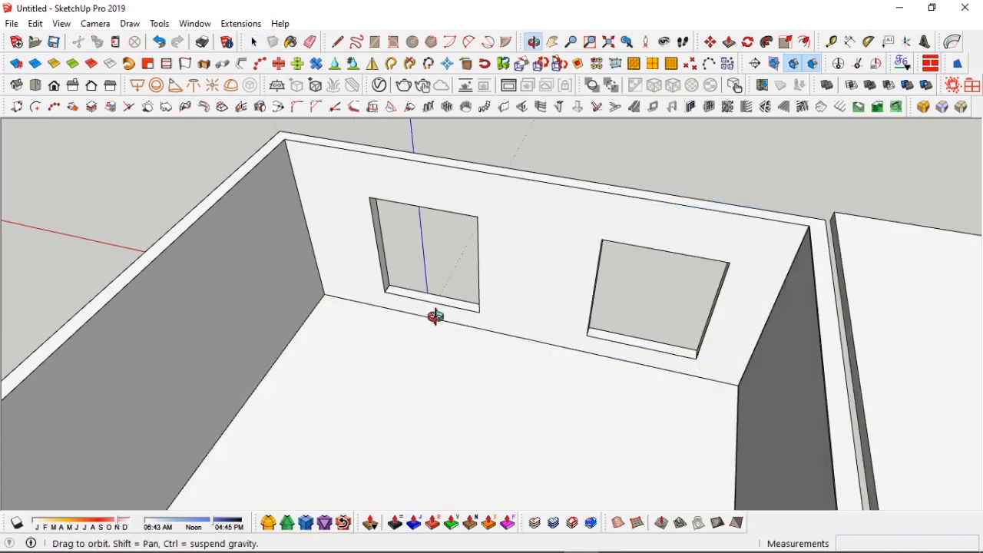
drag(435, 317, 369, 313)
key(space)
scroll(356, 316, up, 3)
key(p)
click(377, 316)
click(374, 285)
key(space)
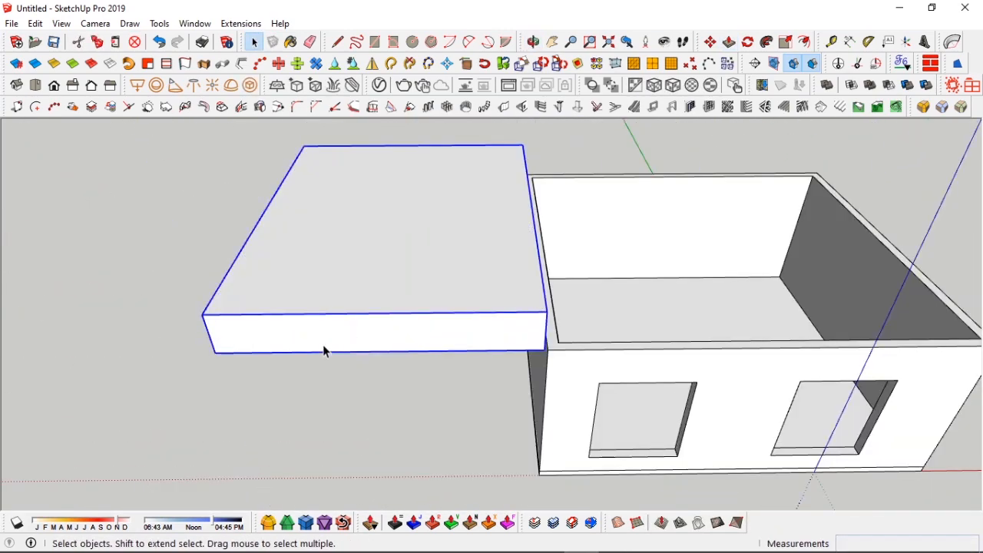
Step: Move the roof slab off the top of the room so the interior is exposed
key(m)
click(215, 352)
click(547, 351)
middle_drag(547, 351, 428, 235)
key(s)
click(486, 189)
click(559, 330)
middle_drag(560, 330, 560, 297)
key(space)
key(m)
click(560, 297)
shift+middle_drag(281, 268, 454, 283)
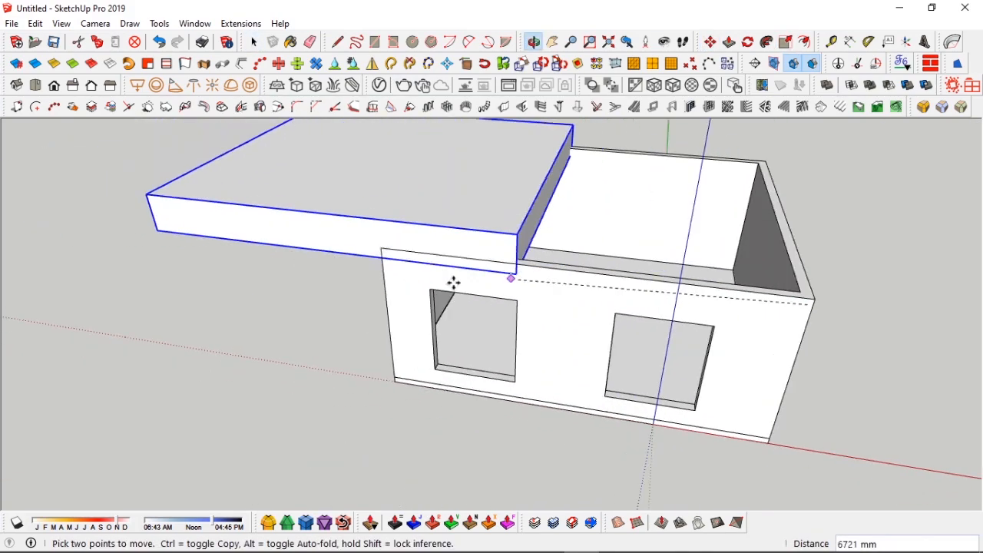
click(321, 263)
key(space)
middle_drag(550, 251, 914, 327)
shift+middle_drag(700, 328, 579, 225)
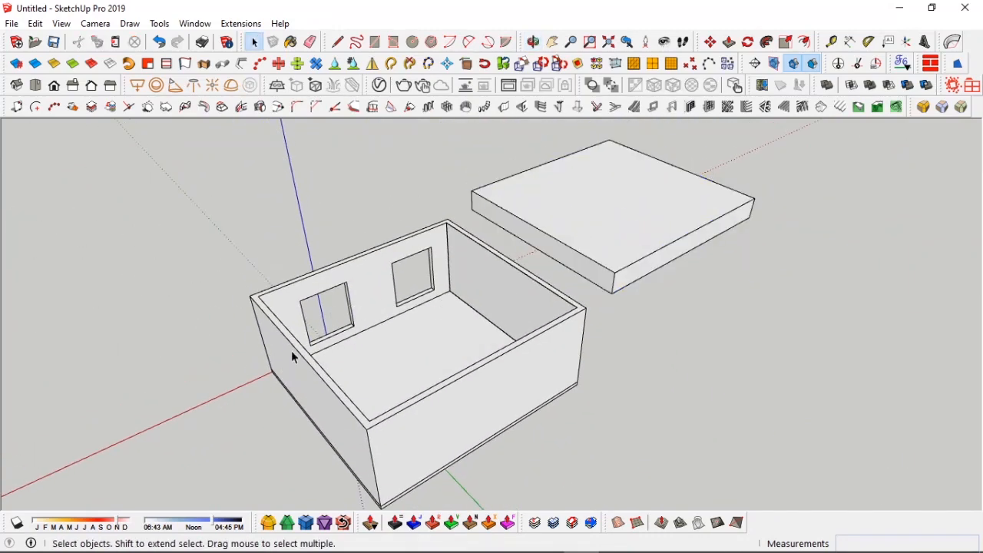
Step: Open the V-Ray Asset Editor and drop the WoodFloor022_2K_Color image into the Wooden floor material's Diffuse texture slot
middle_drag(206, 379, 378, 247)
click(381, 85)
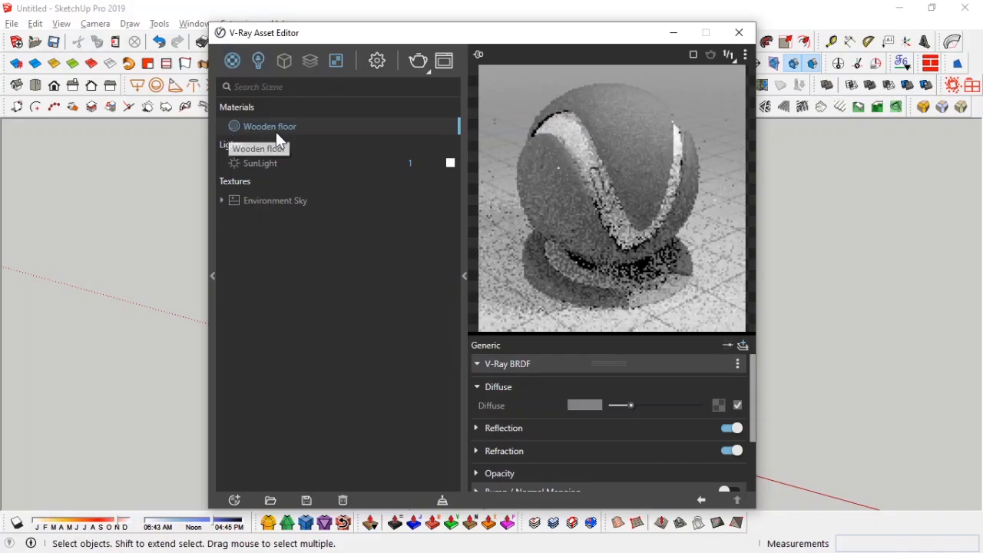
key(alt+Tab)
click(657, 281)
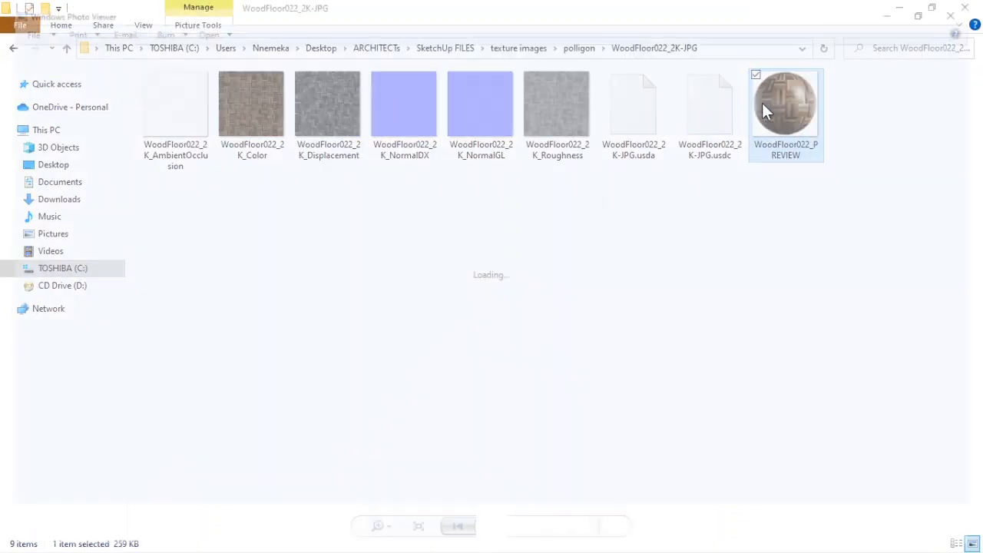
double_click(776, 100)
scroll(492, 354, down, 5)
click(965, 8)
click(932, 8)
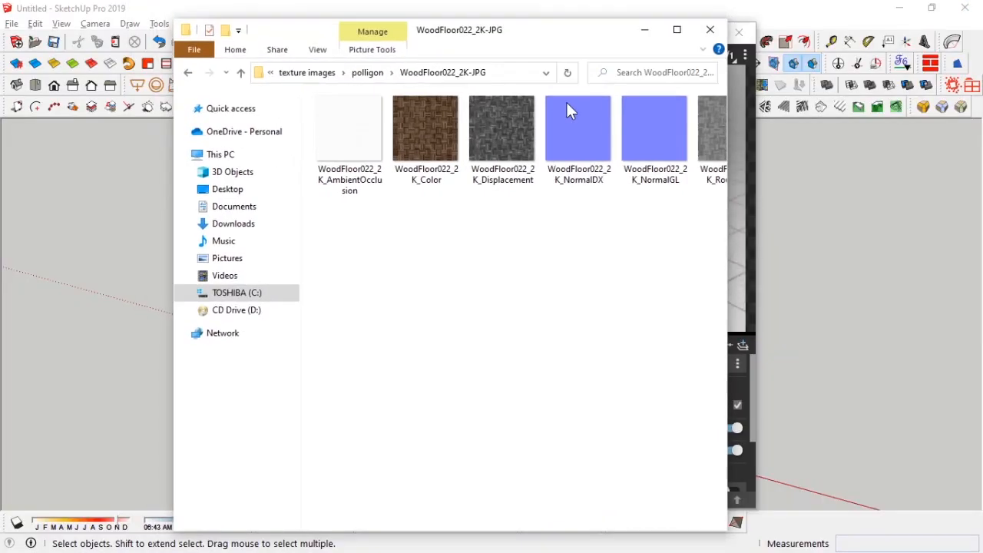
drag(549, 29, 306, 31)
drag(203, 135, 715, 405)
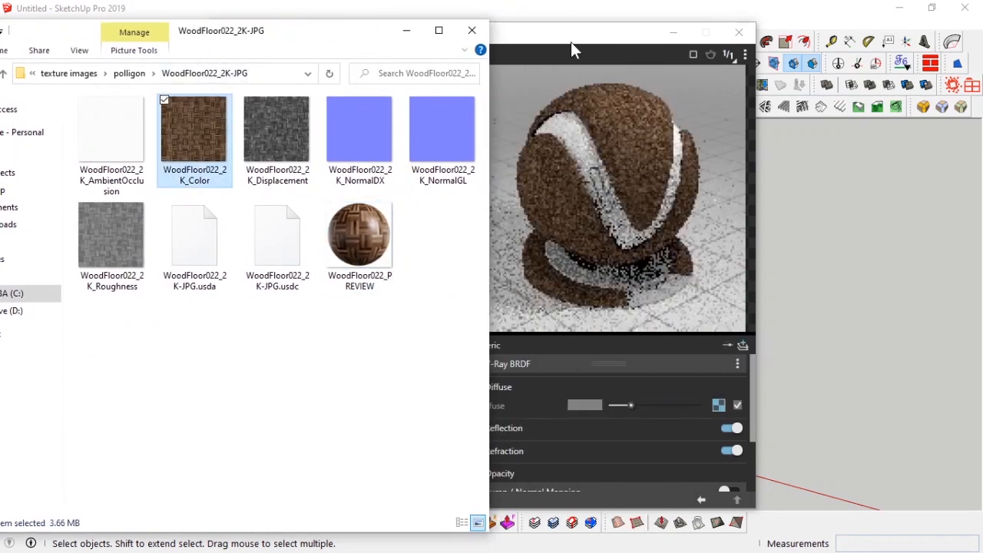
Step: Expand the Reflection settings and switch the material preview to a floor scene
drag(576, 34, 725, 24)
key(alt+Tab)
click(455, 273)
click(716, 416)
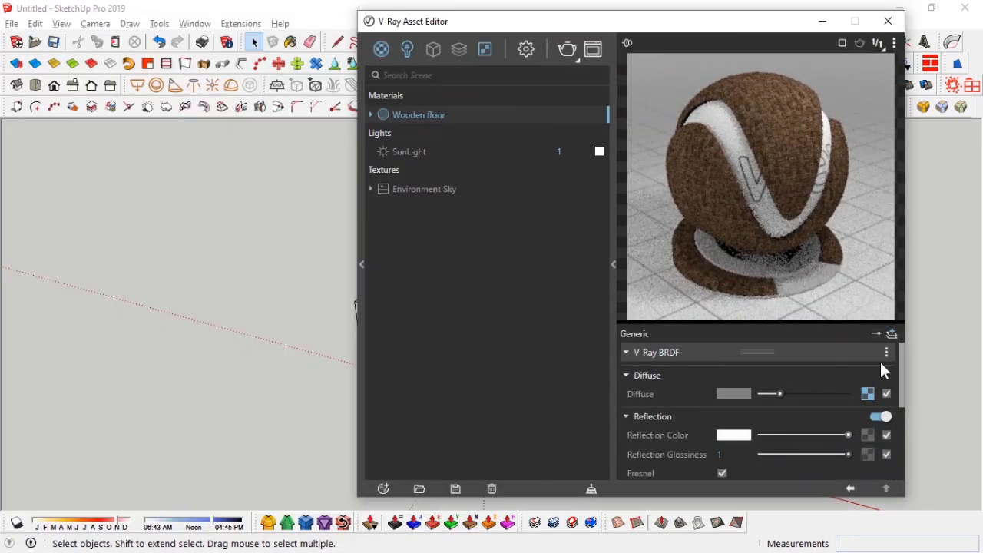
click(895, 41)
click(835, 98)
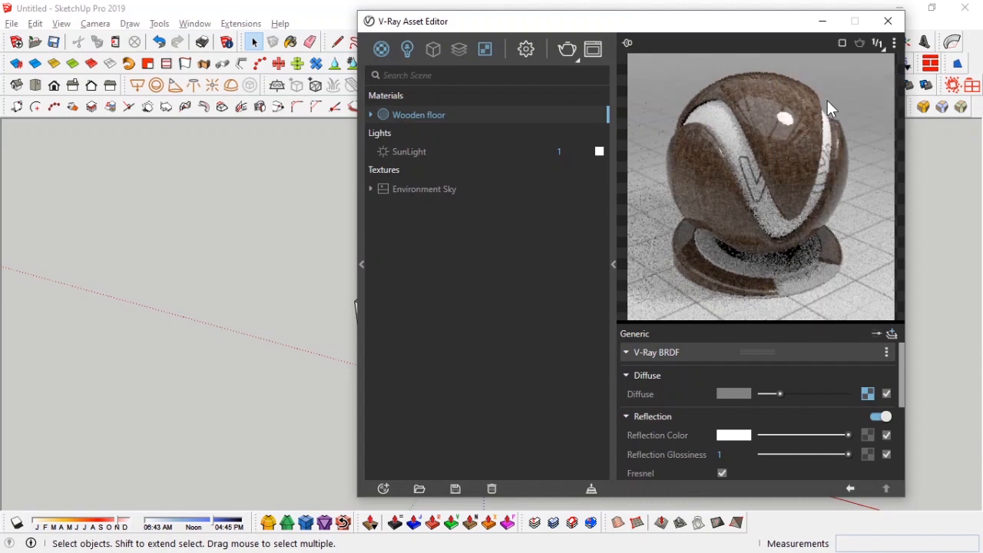
Step: Drop the WoodFloor022_2K_Roughness image into the Reflection Glossiness texture slot and adjust its bitmap settings
key(alt+Tab)
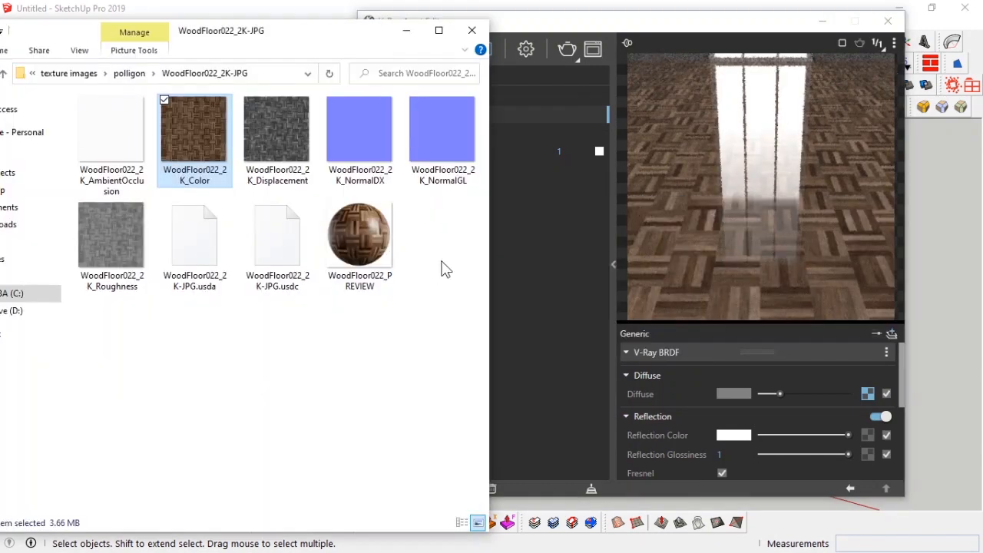
drag(117, 247, 868, 454)
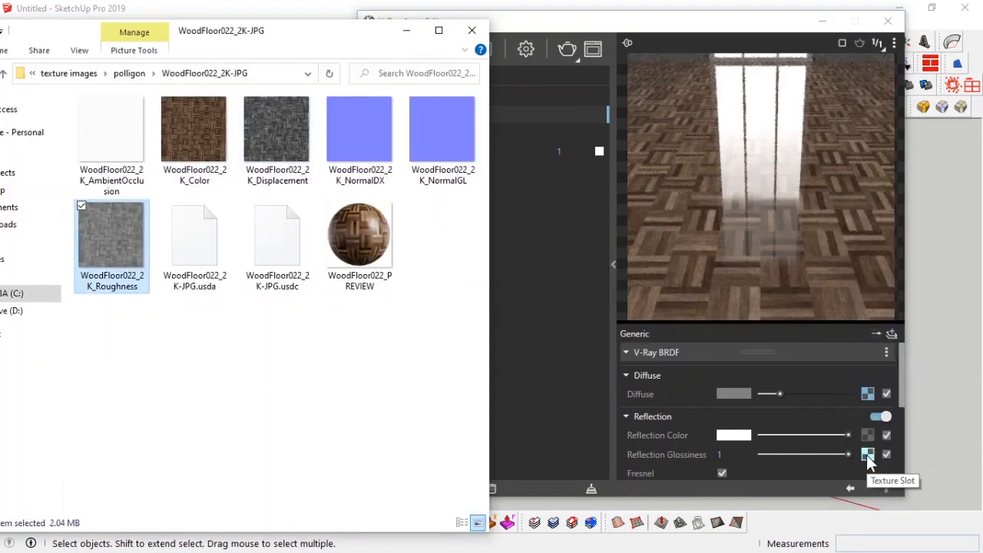
click(868, 457)
click(759, 393)
click(760, 430)
click(851, 488)
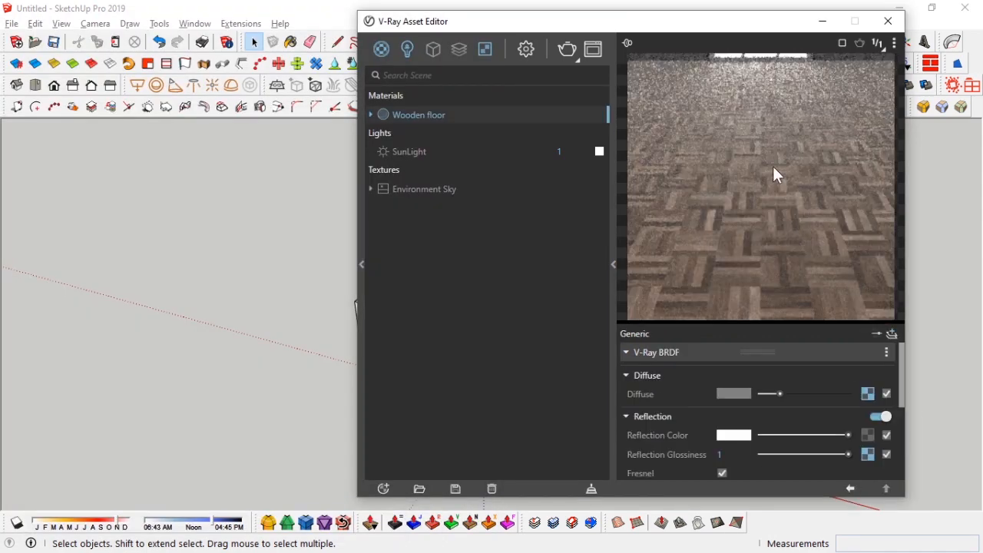
Step: Lower the Reflection Color brightness and set the glossiness bitmap's color space to Custom Gamma Curve
drag(848, 435, 807, 436)
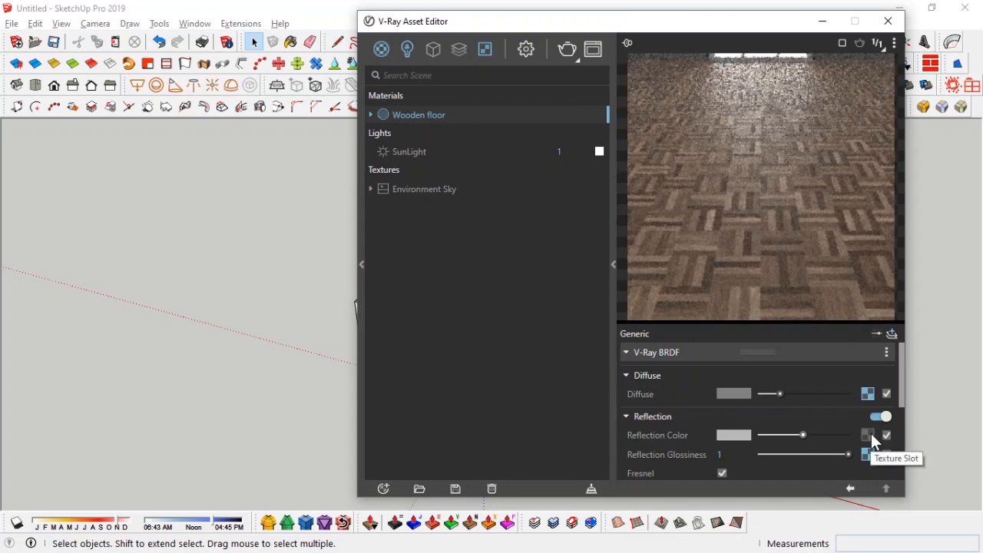
click(870, 457)
click(800, 393)
click(790, 448)
drag(773, 412, 784, 412)
click(852, 489)
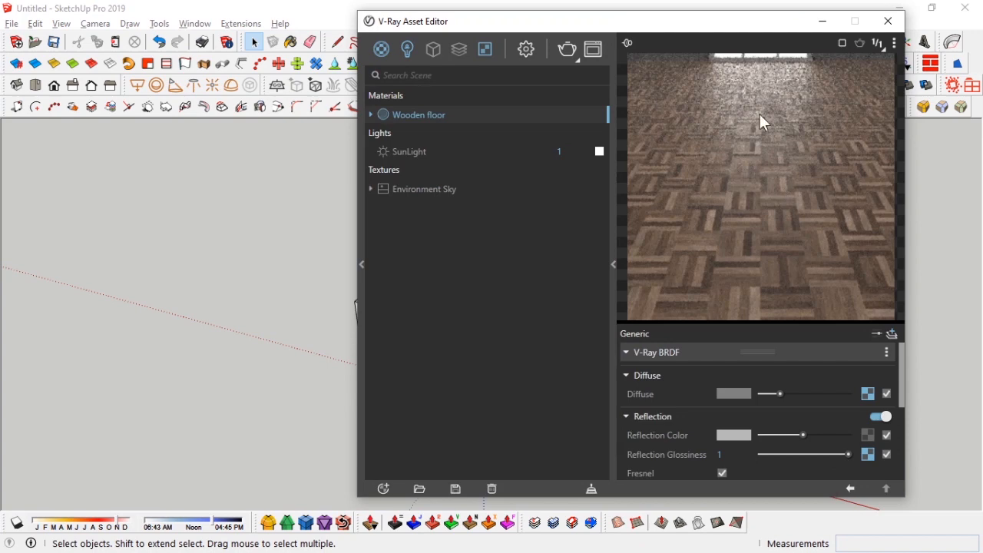
Step: Raise the glossiness bitmap's gamma to 1.5
click(869, 455)
drag(800, 411, 809, 412)
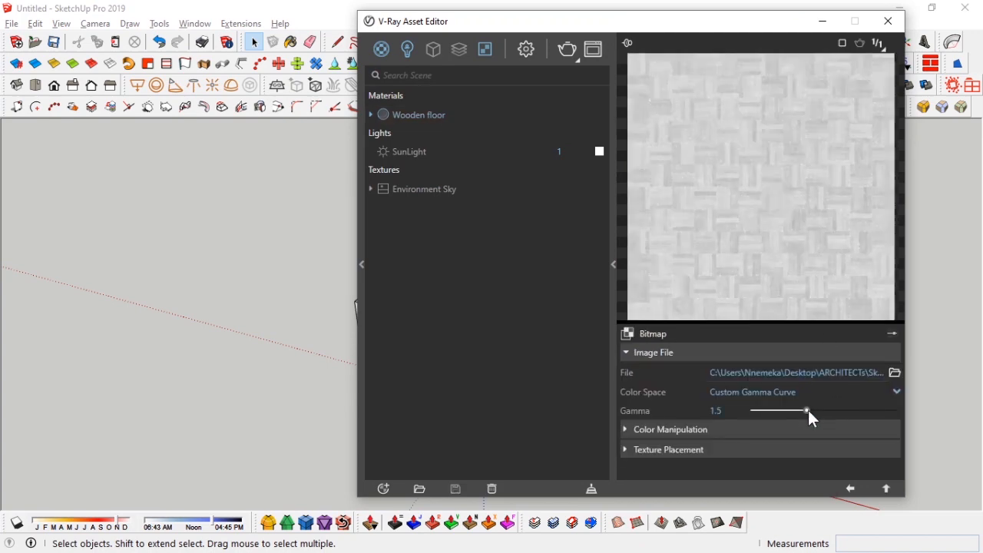
click(851, 489)
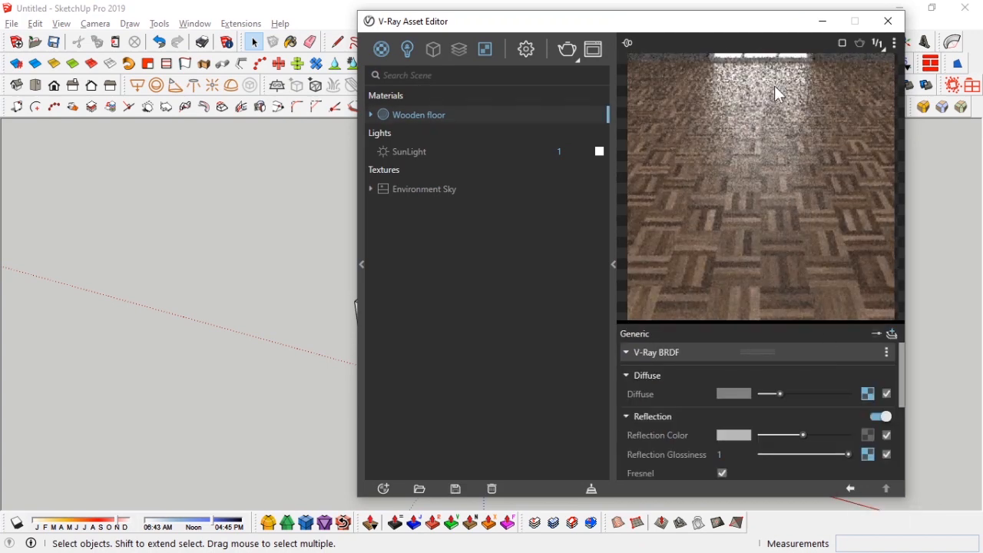
Step: Convert the Diffuse texture into a Mix (Operator) texture
scroll(685, 427, down, 2)
scroll(685, 427, up, 2)
mouse_move(845, 365)
click(784, 263)
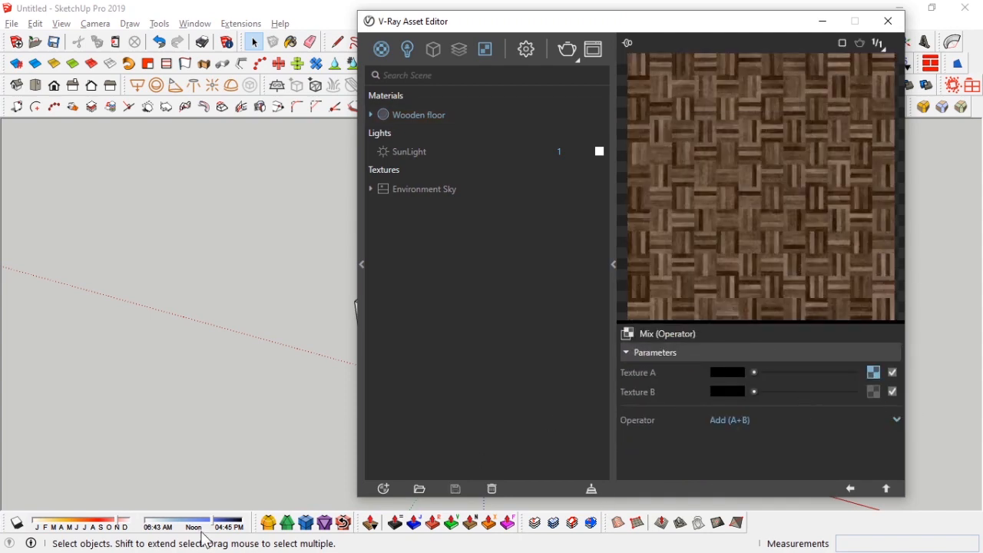
Step: Drop the WoodFloor022_2K_AmbientOcclusion image into Texture B and set the operator to Multiply (A*B)
key(alt+Tab)
drag(96, 135, 878, 405)
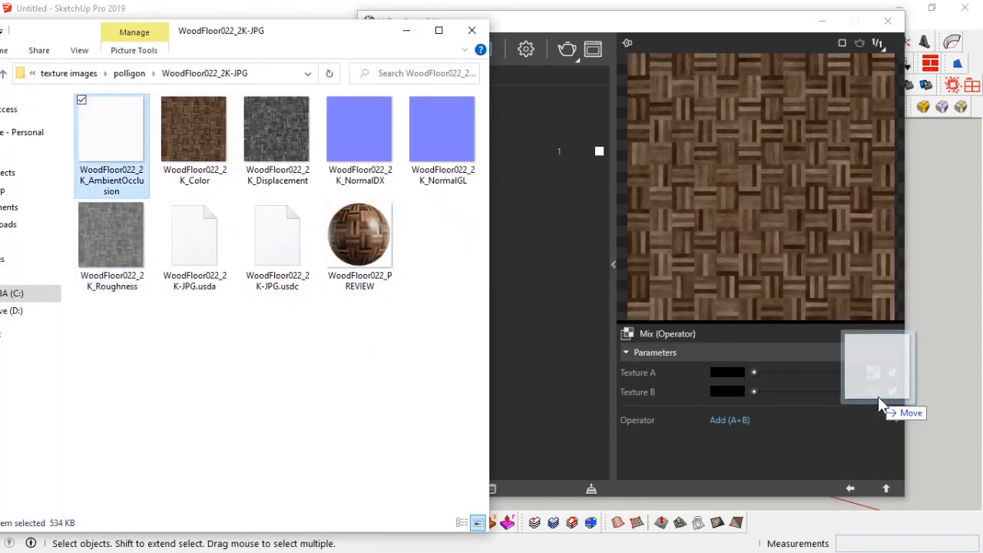
click(749, 420)
click(747, 343)
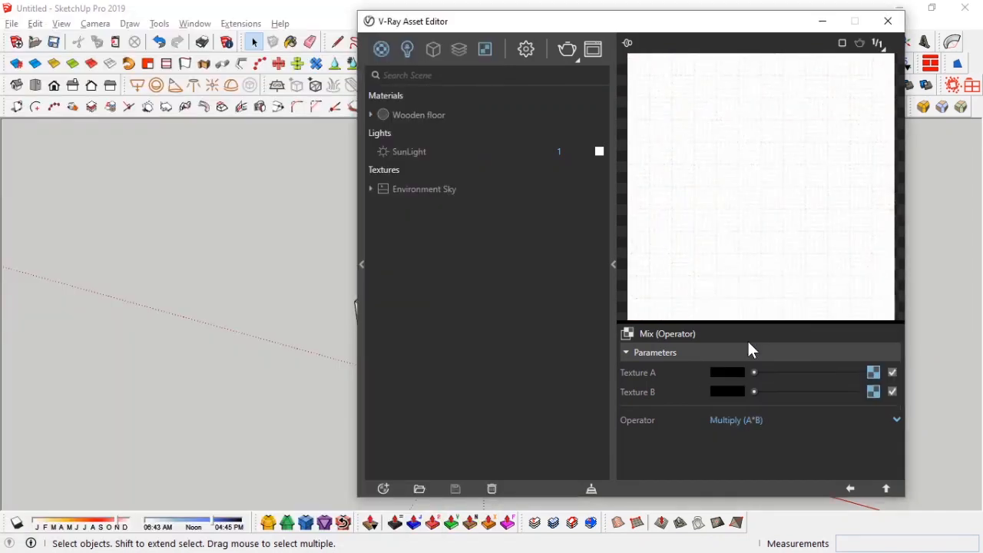
Step: Enable Bump / Normal Mapping on the material and set its mode to Normal Map
click(851, 489)
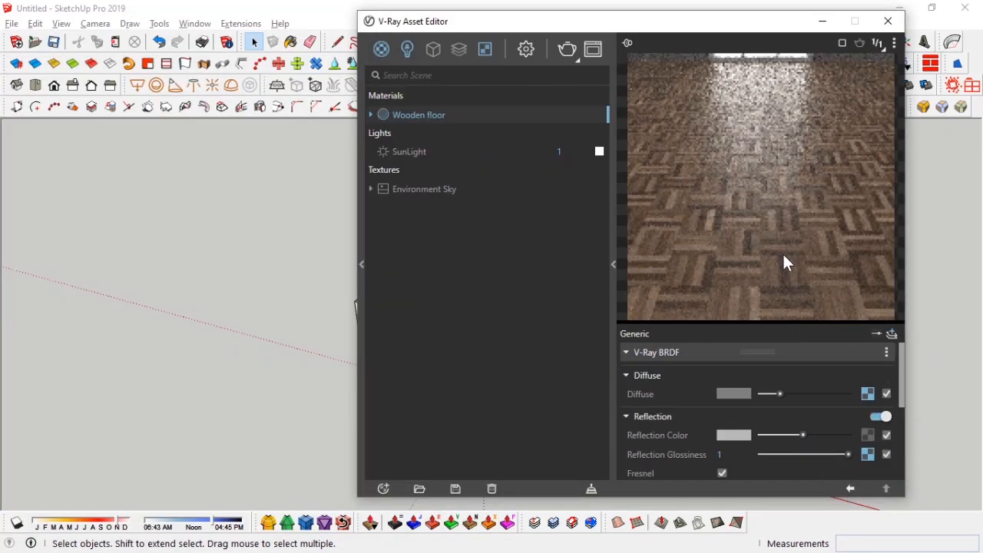
scroll(687, 432, down, 5)
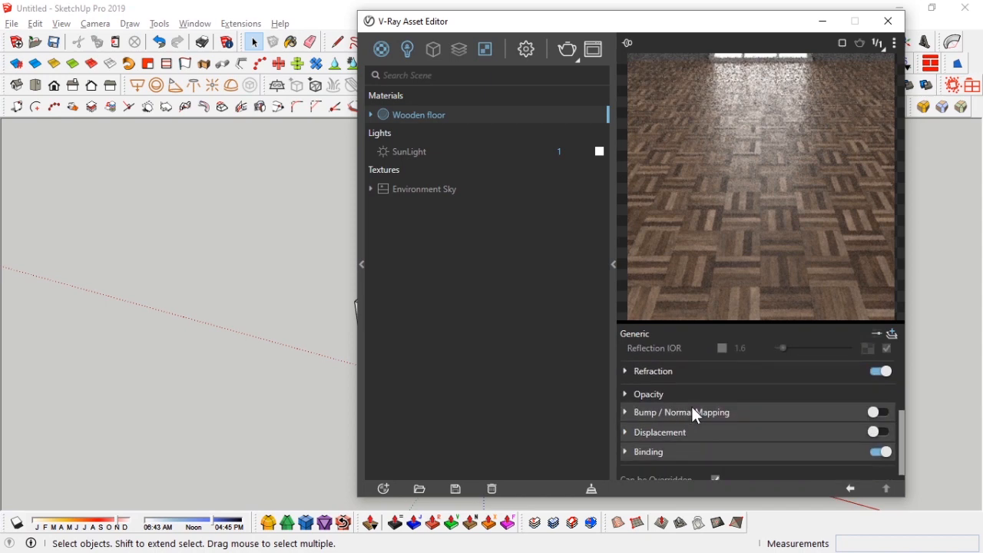
click(695, 414)
click(879, 413)
click(746, 434)
click(748, 394)
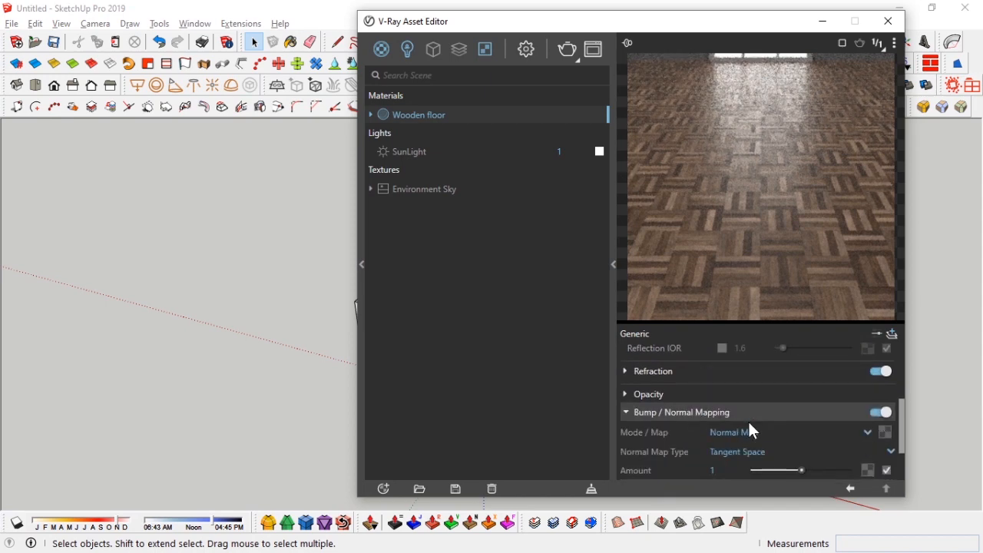
Step: Open and compare the WoodFloor022 NormalDX and NormalGL images in the photo viewer
scroll(737, 423, up, 1)
click(886, 438)
click(540, 340)
key(alt+Tab)
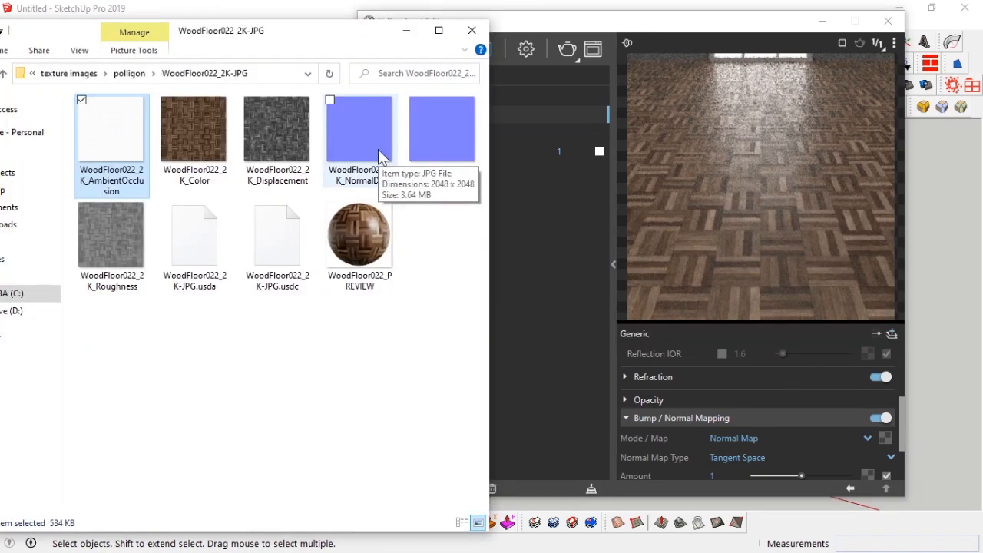
double_click(352, 136)
scroll(399, 156, up, 3)
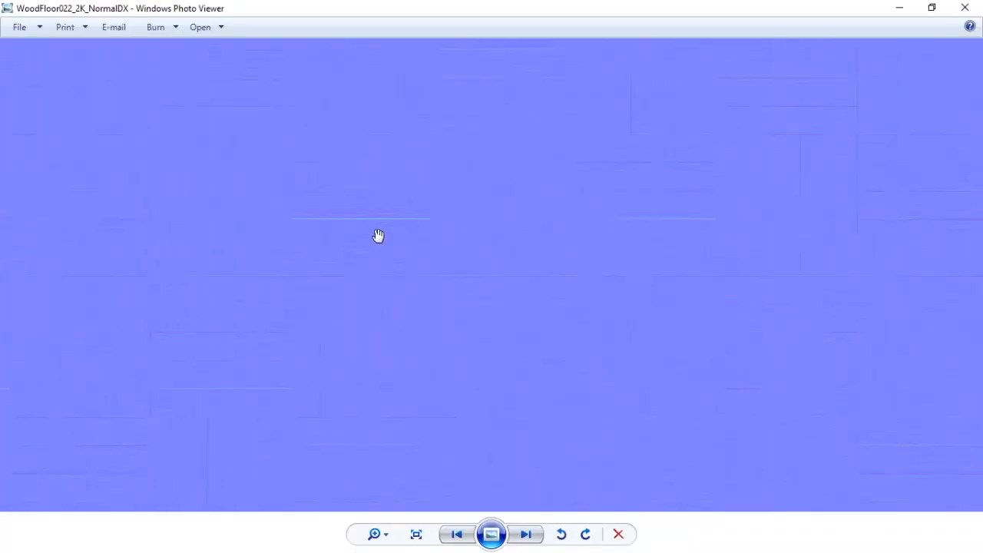
scroll(492, 363, down, 3)
scroll(456, 220, up, 2)
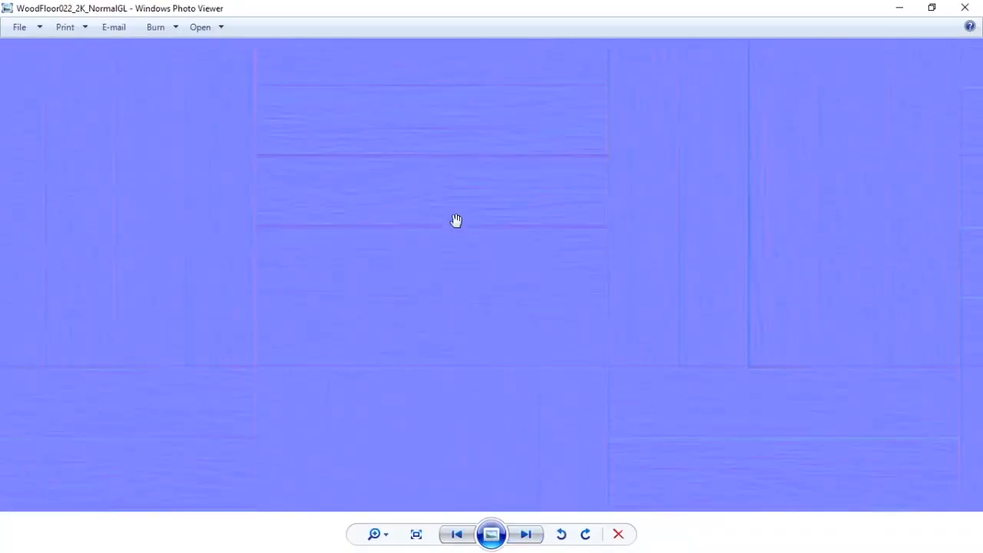
click(458, 534)
scroll(435, 205, up, 2)
scroll(502, 218, down, 2)
scroll(501, 228, up, 2)
scroll(500, 228, down, 2)
click(965, 7)
Step: Drop the WoodFloor022_2K_NormalGL image into the Normal Map texture slot
drag(434, 131, 888, 435)
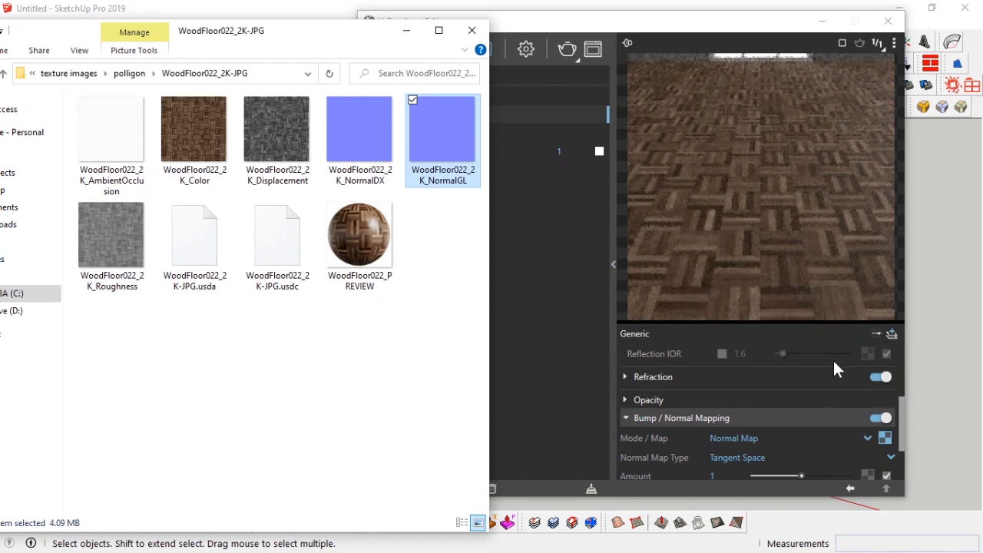
click(885, 438)
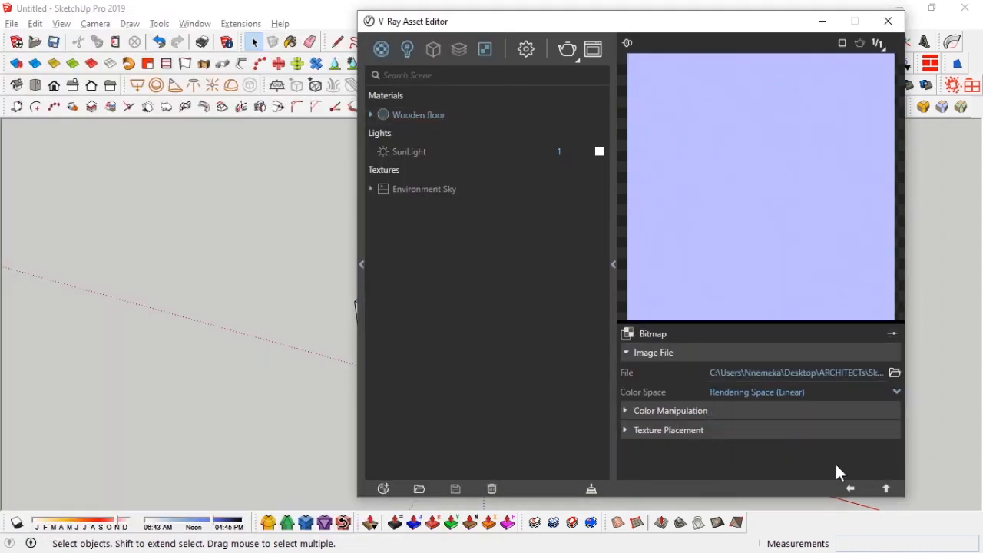
click(852, 488)
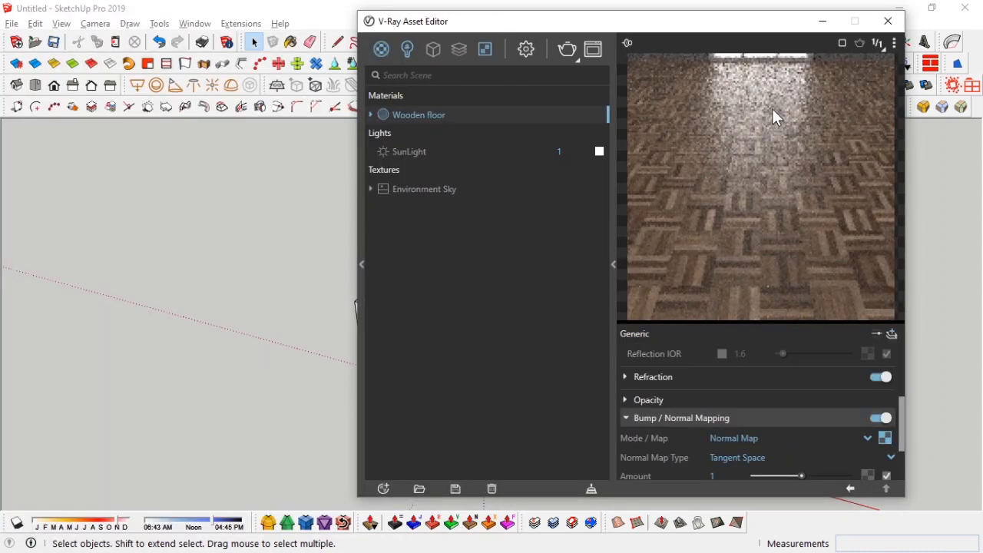
Step: Set the normal map Amount to .45
drag(714, 27, 630, 23)
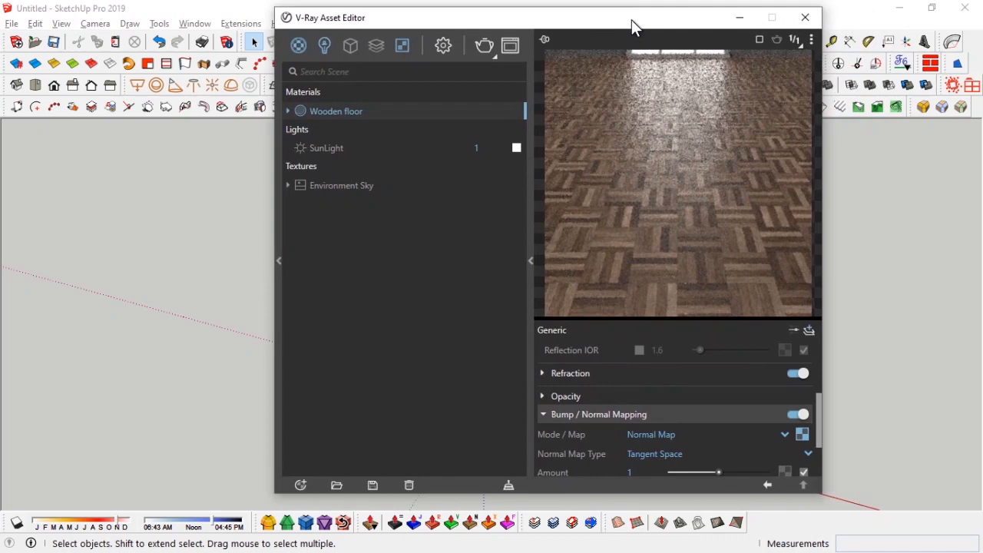
double_click(631, 469)
scroll(647, 459, down, 2)
text(.45)
key(Return)
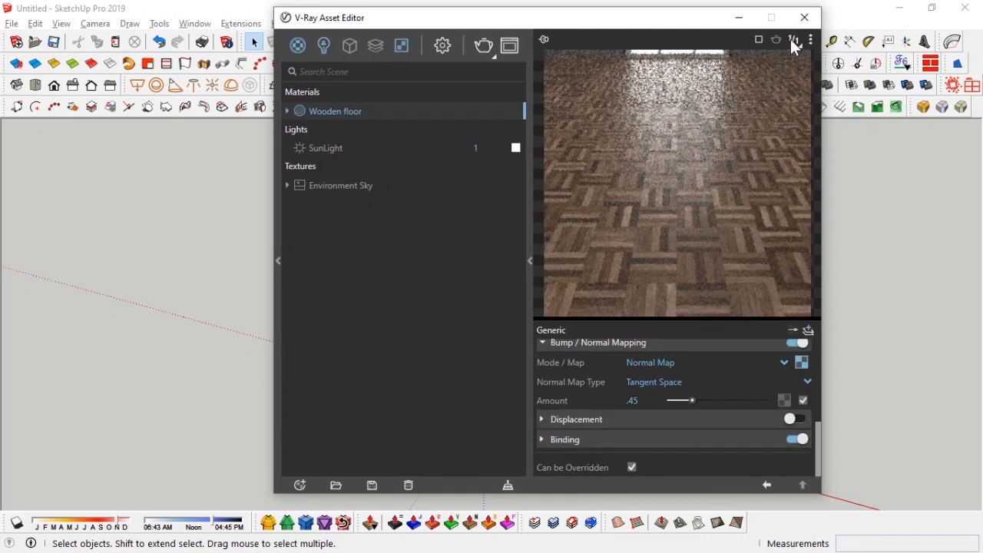
scroll(601, 411, up, 2)
scroll(601, 411, down, 2)
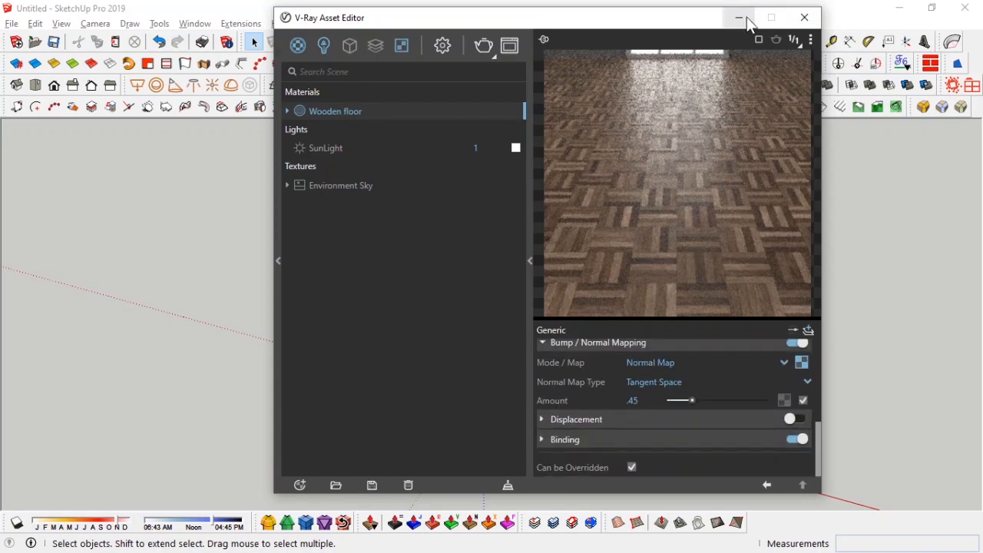
Step: Minimize the asset editor, paint the room's floor with the Wooden floor material and adjust its texture size
click(741, 17)
scroll(506, 340, up, 3)
scroll(506, 343, up, 3)
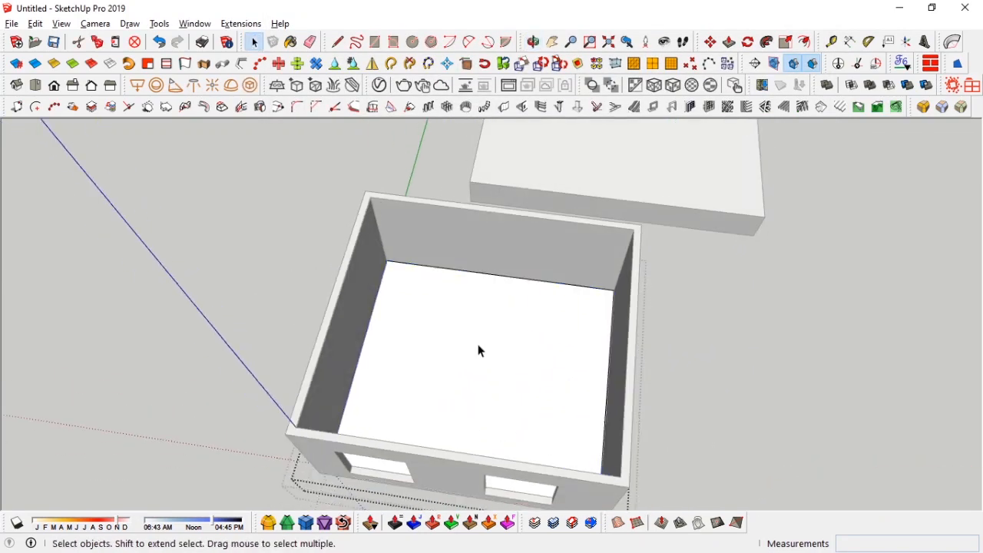
key(b)
scroll(413, 331, up, 5)
click(415, 326)
middle_drag(419, 323, 474, 334)
click(828, 238)
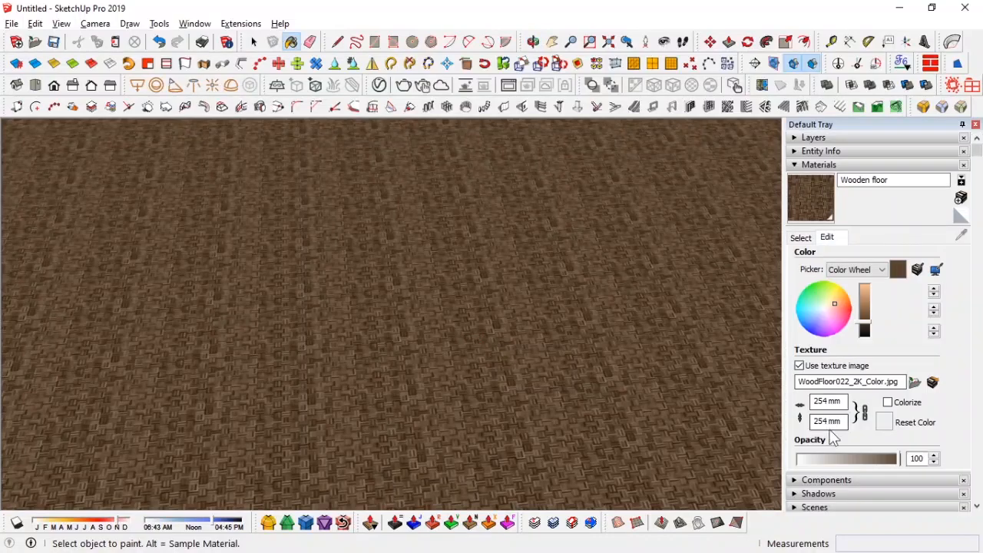
key(Return)
click(801, 238)
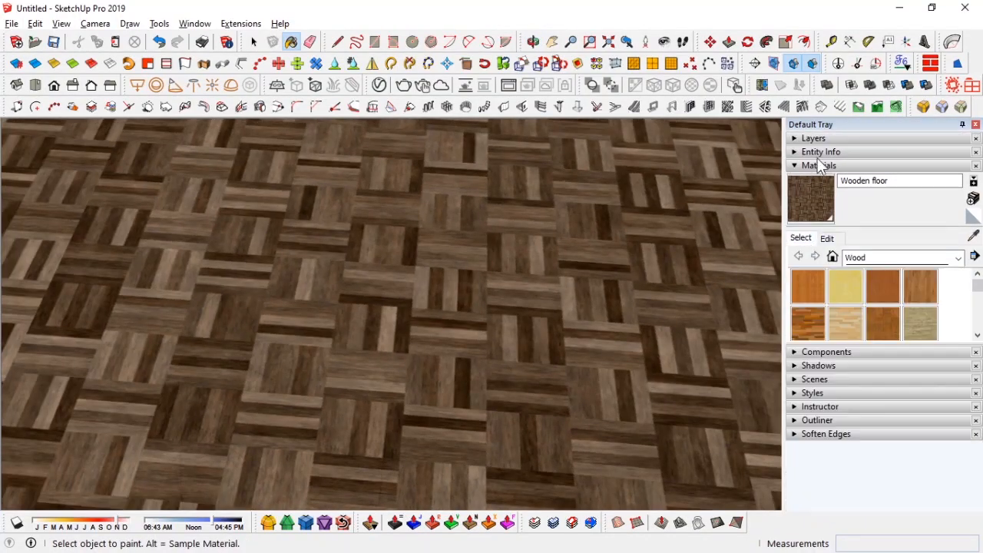
Step: Measure the width of one floor plank with the Tape Measure tool
click(831, 41)
scroll(453, 292, up, 8)
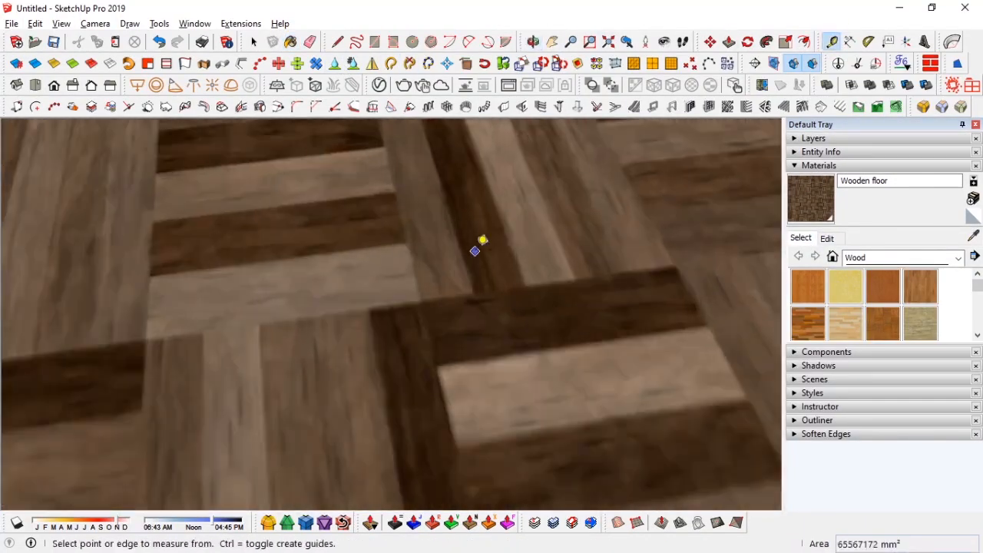
middle_drag(480, 244, 298, 315)
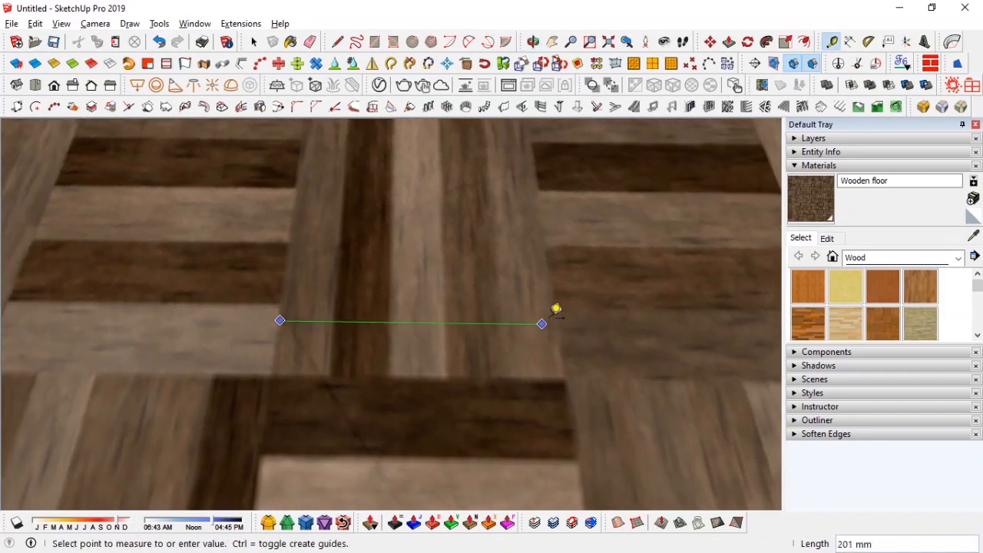
key(space)
scroll(548, 336, down, 10)
middle_drag(515, 395, 204, 342)
Step: Close the default tray and open the V-Ray Asset Editor
click(815, 165)
click(975, 124)
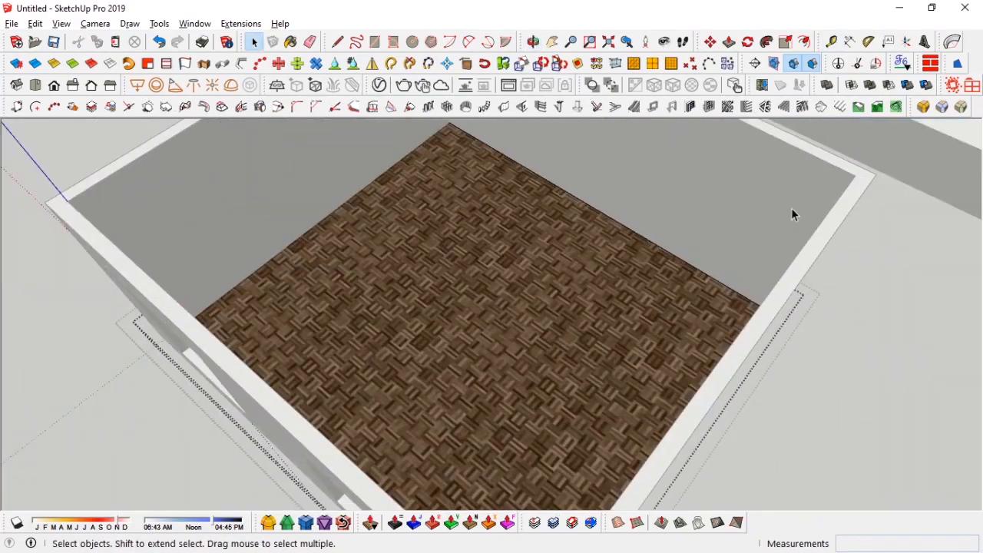
scroll(423, 449, down, 3)
middle_drag(791, 354, 456, 192)
click(380, 84)
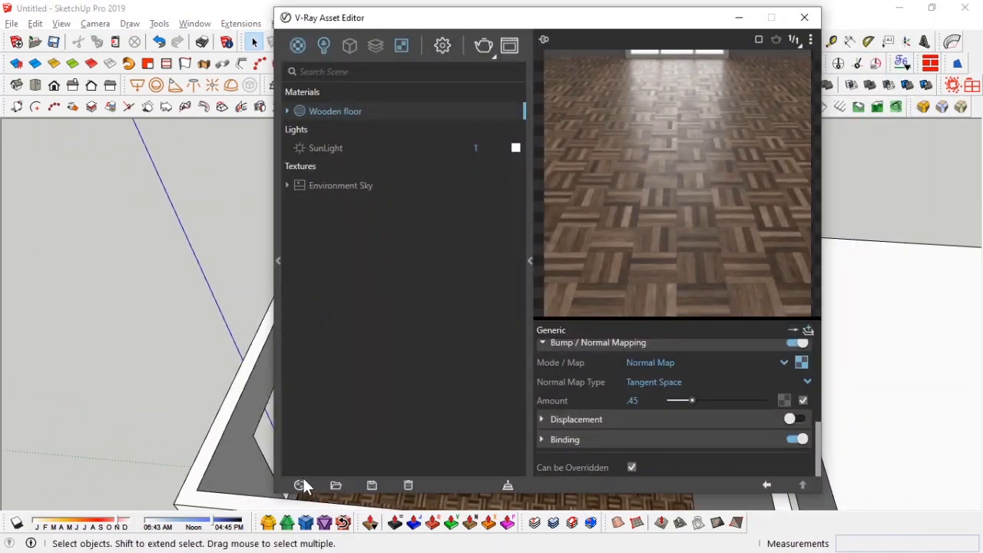
Step: Create a new Generic material and name it Rock wall
click(300, 485)
mouse_move(348, 466)
click(453, 230)
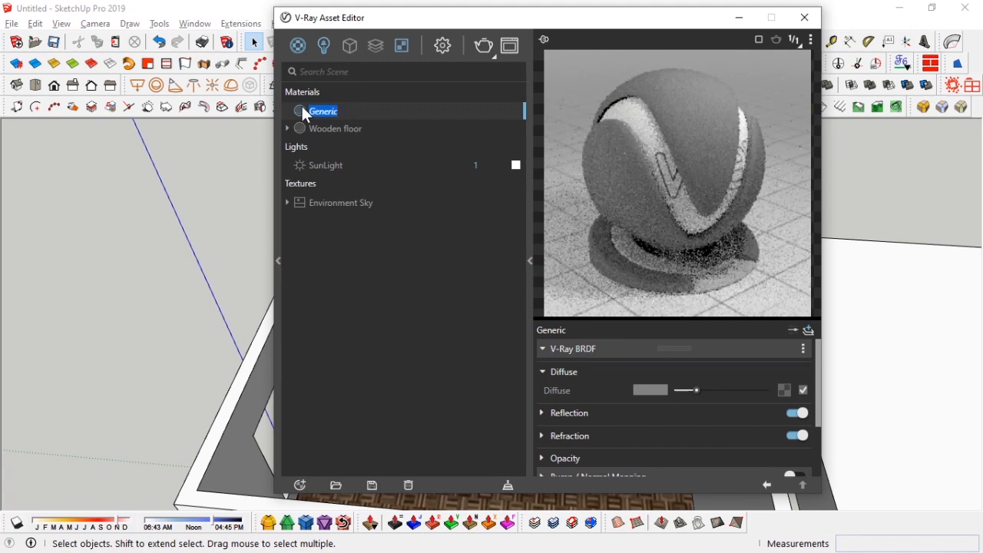
text(Rock wall)
key(Return)
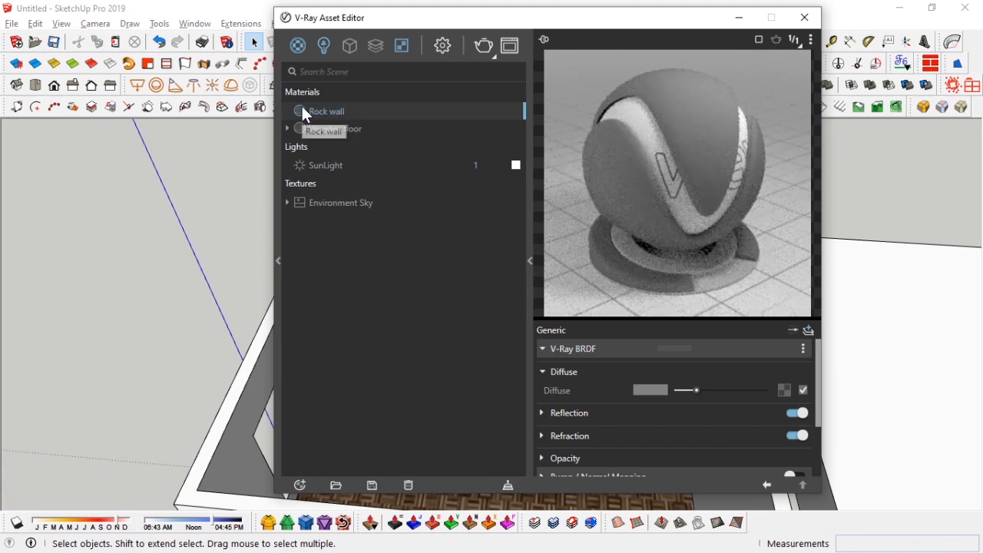
Step: Open the Rock026_2K-JPG texture folder and view its preview image
key(alt+Tab)
key(Tab)
click(145, 78)
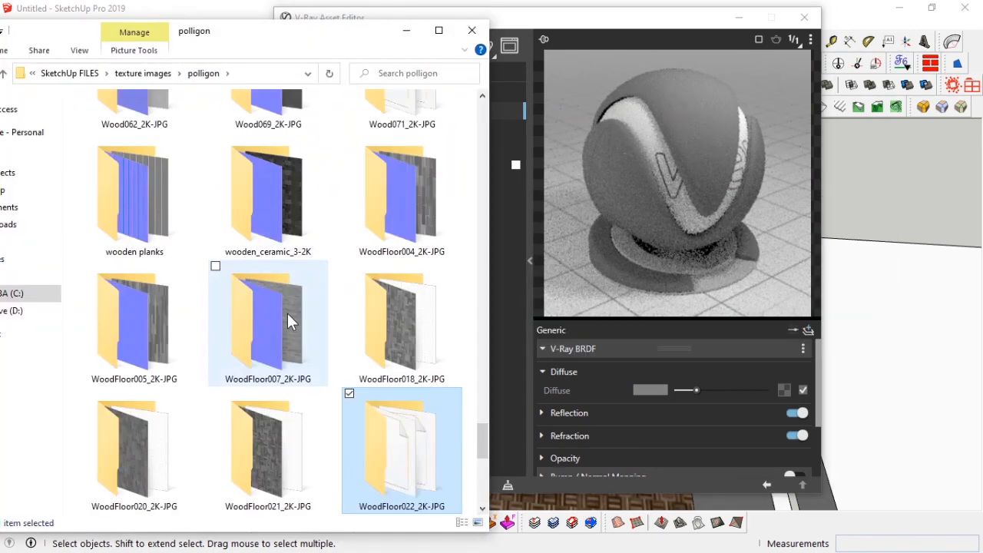
scroll(288, 314, up, 10)
double_click(294, 170)
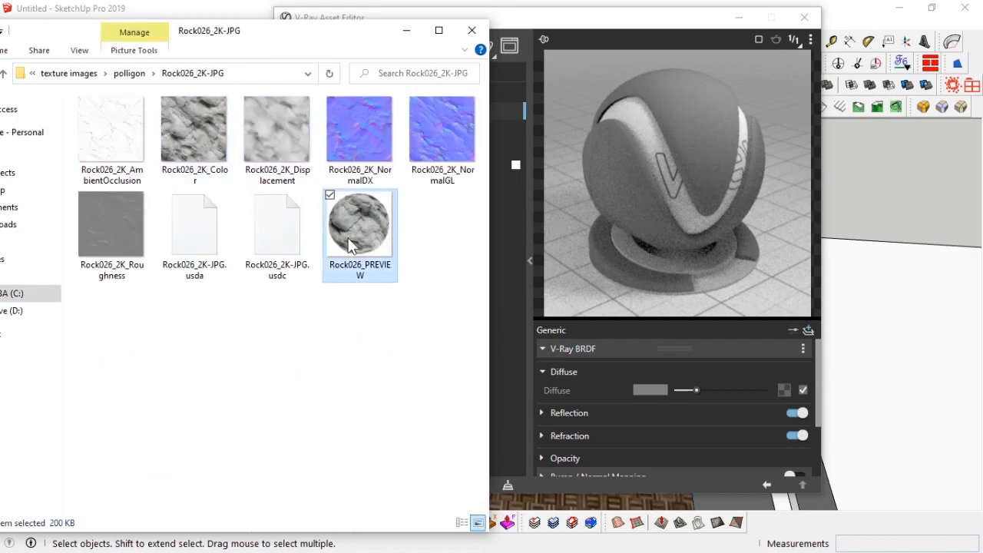
double_click(348, 237)
scroll(546, 170, up, 2)
click(967, 9)
Step: Drop Rock026_2K_Color into the Diffuse texture slot and switch the material preview to a different scene
mouse_move(187, 141)
mouse_down()
mouse_move(801, 400)
mouse_move(780, 388)
mouse_up()
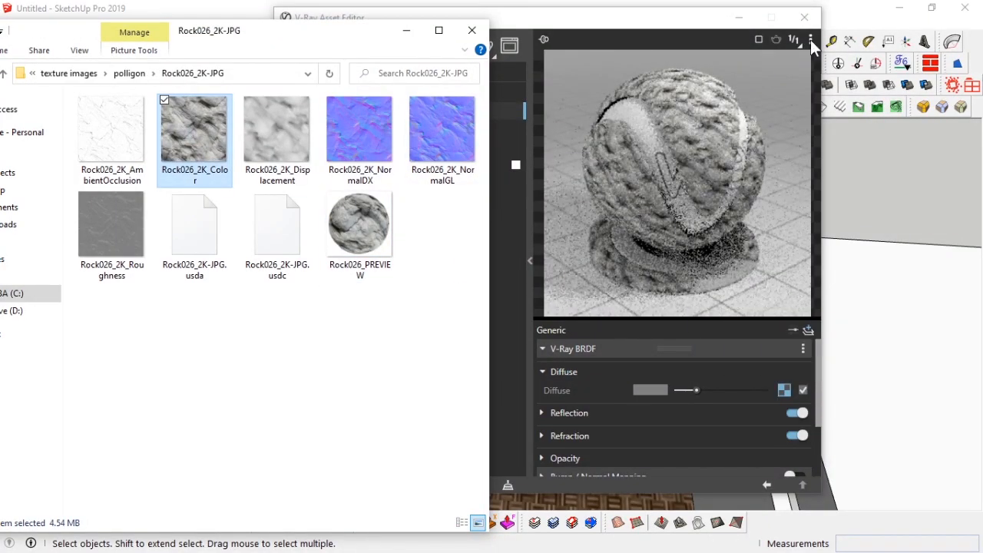
click(811, 40)
click(737, 168)
Step: Wrap the diffuse texture in a Mix (Operator) and add Rock026_2K_AmbientOcclusion as its second texture
right_click(785, 390)
mouse_move(778, 372)
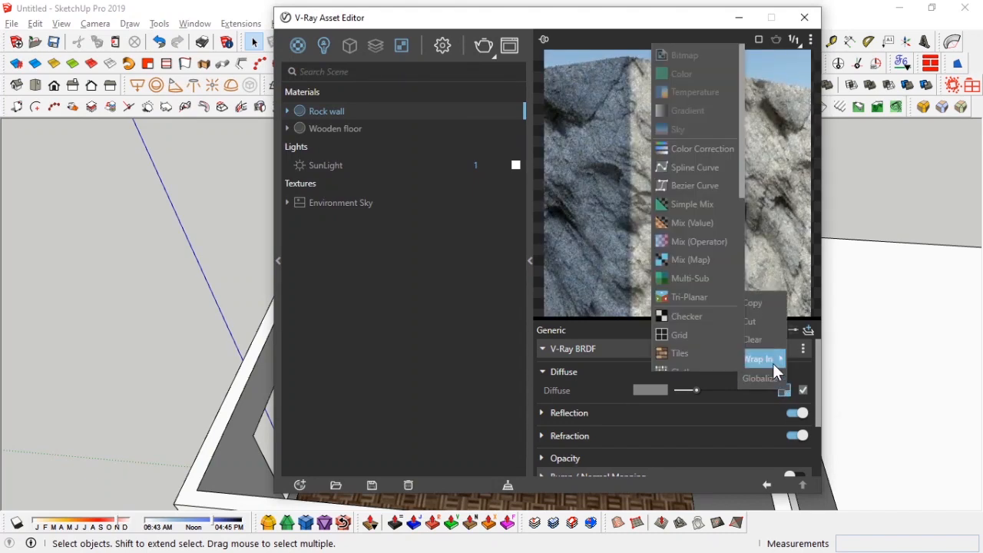
click(695, 242)
key(alt+Tab)
mouse_move(115, 115)
mouse_down()
mouse_move(743, 392)
mouse_move(789, 391)
mouse_up()
click(653, 416)
click(657, 340)
click(802, 485)
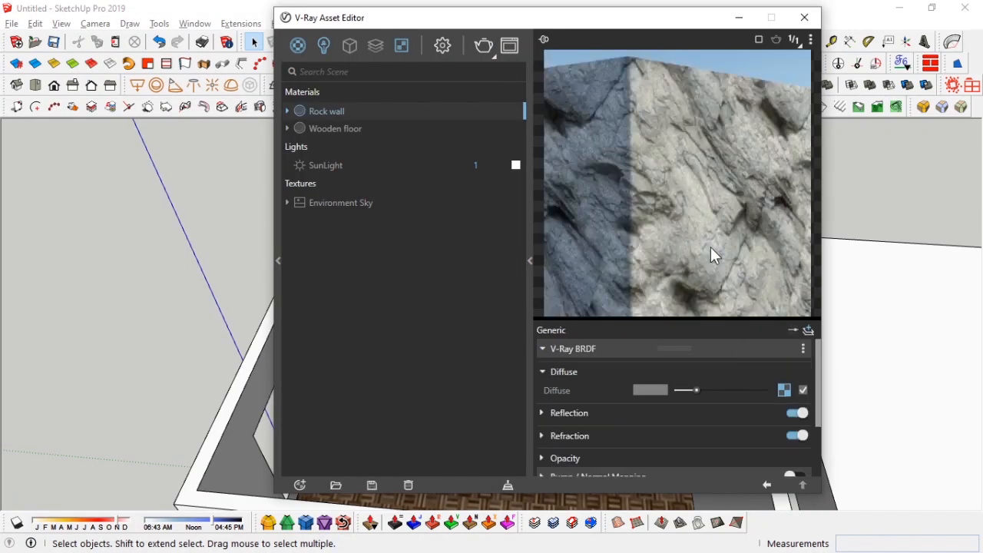
Step: Expand the Reflection section and lighten the reflection color
scroll(585, 418, down, 3)
click(572, 343)
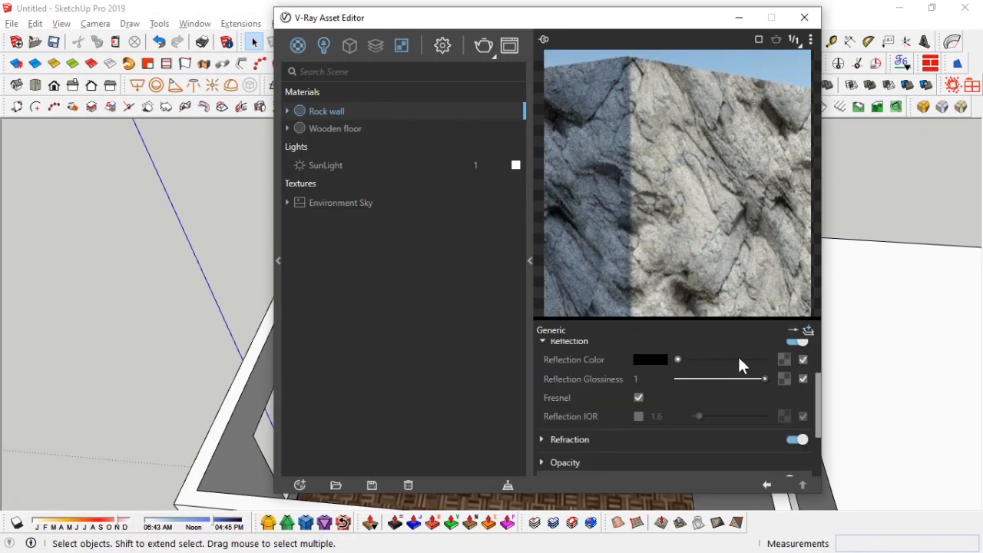
drag(737, 359, 724, 359)
Step: Drop Rock026_2K_Roughness into the Reflection Glossiness slot and set its color space to Rendering Space (Linear)
key(alt+Tab)
drag(115, 230, 781, 378)
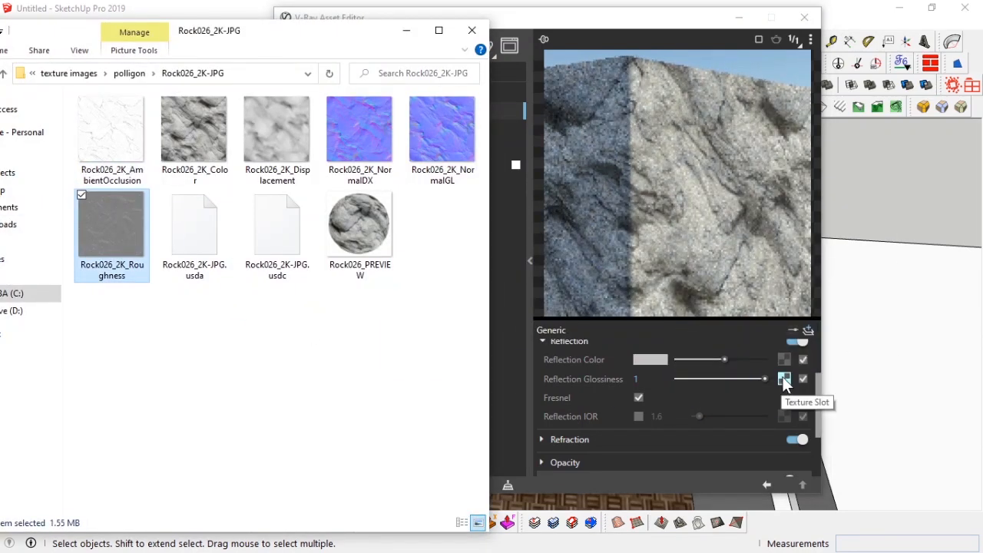
click(784, 378)
click(703, 387)
click(681, 424)
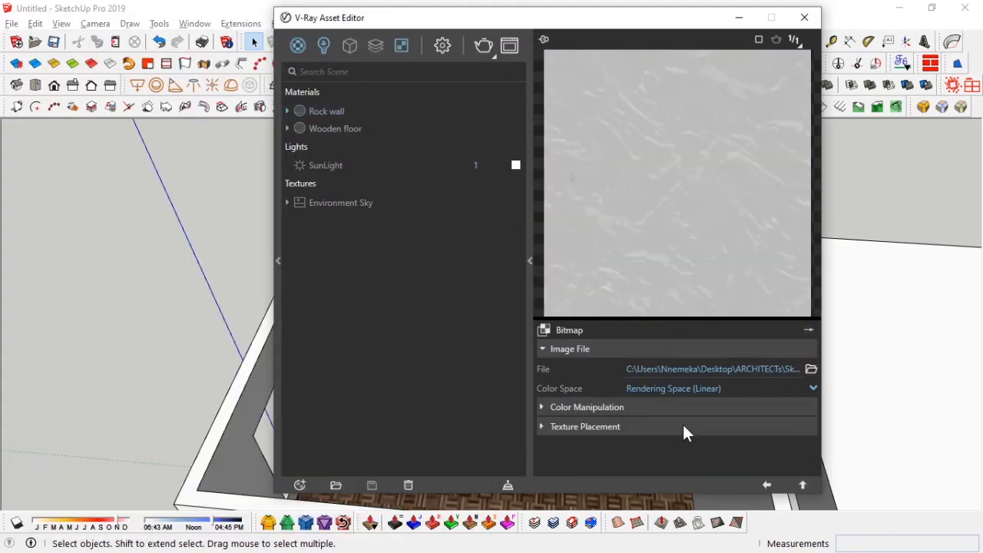
click(766, 485)
Step: Lower the reflection color slightly and switch Bump / Normal Mapping to Normal Map mode
drag(723, 359, 706, 360)
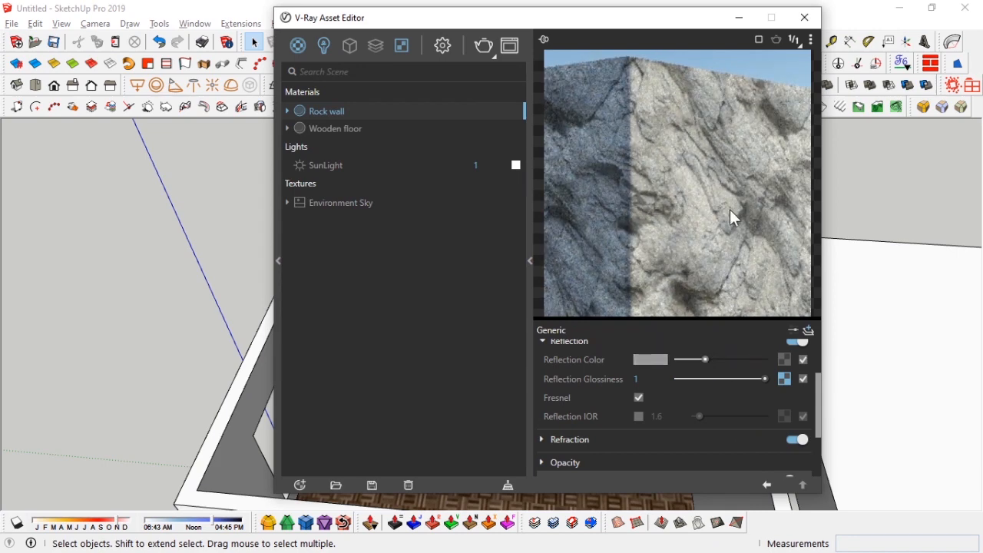
drag(636, 27, 612, 37)
scroll(571, 394, down, 2)
click(573, 418)
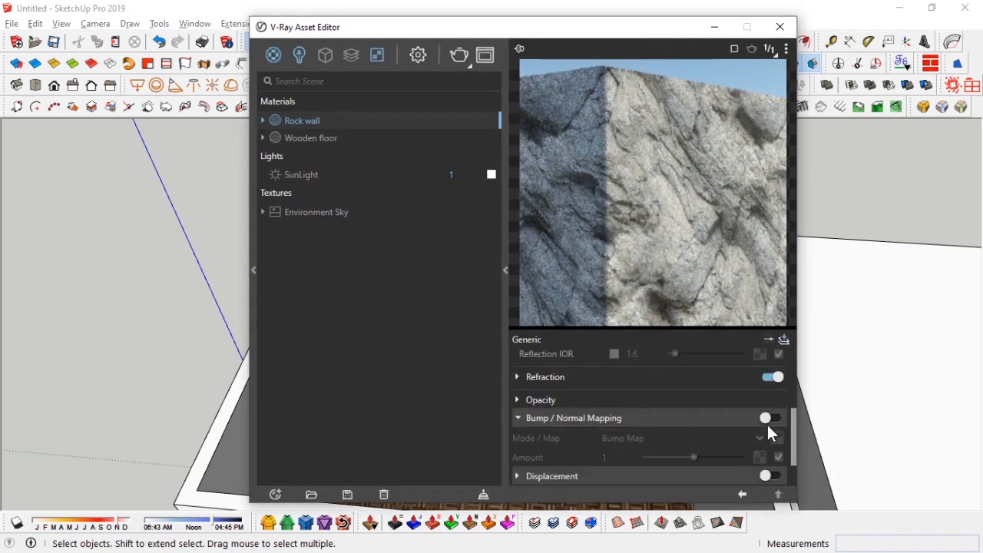
click(761, 441)
click(660, 415)
drag(575, 38, 564, 35)
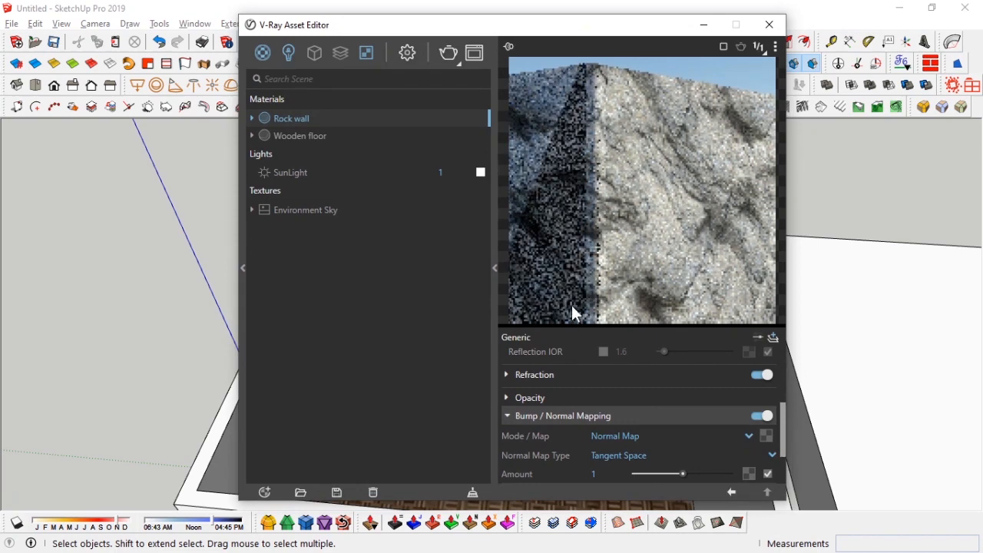
Step: Drop Rock026_2K_NormalGL into the Normal Map slot and set its color space to Rendering Space (Linear)
key(alt+Tab)
key(alt+Tab)
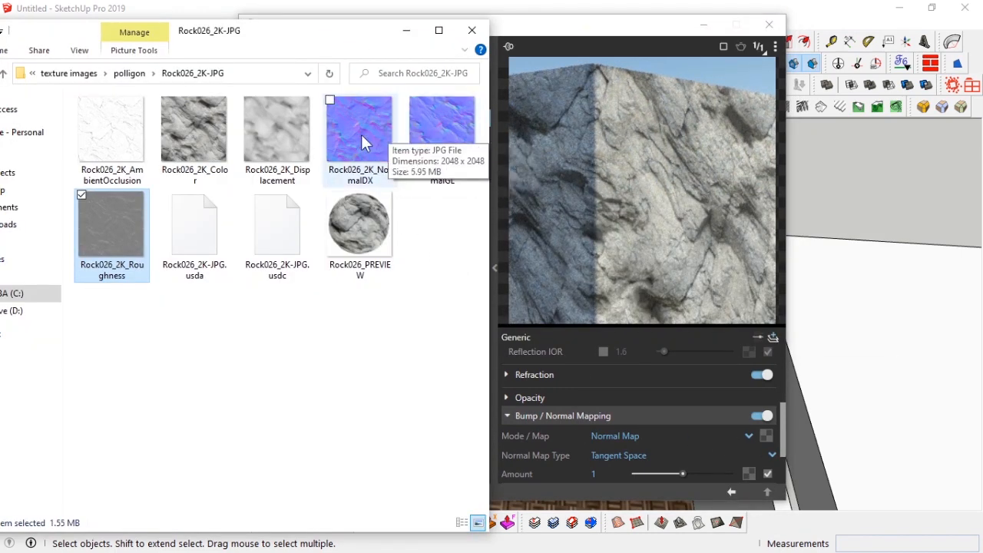
drag(428, 125, 766, 435)
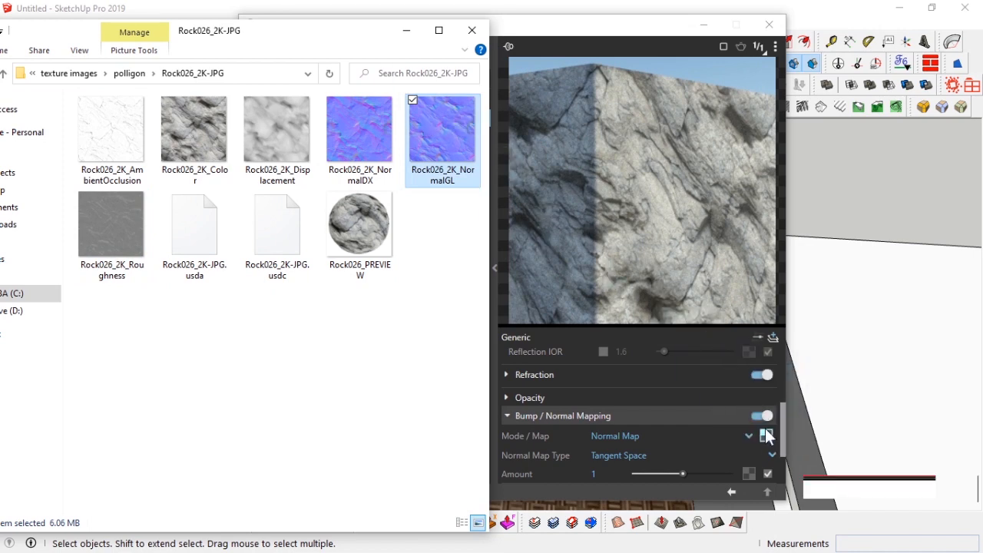
click(766, 435)
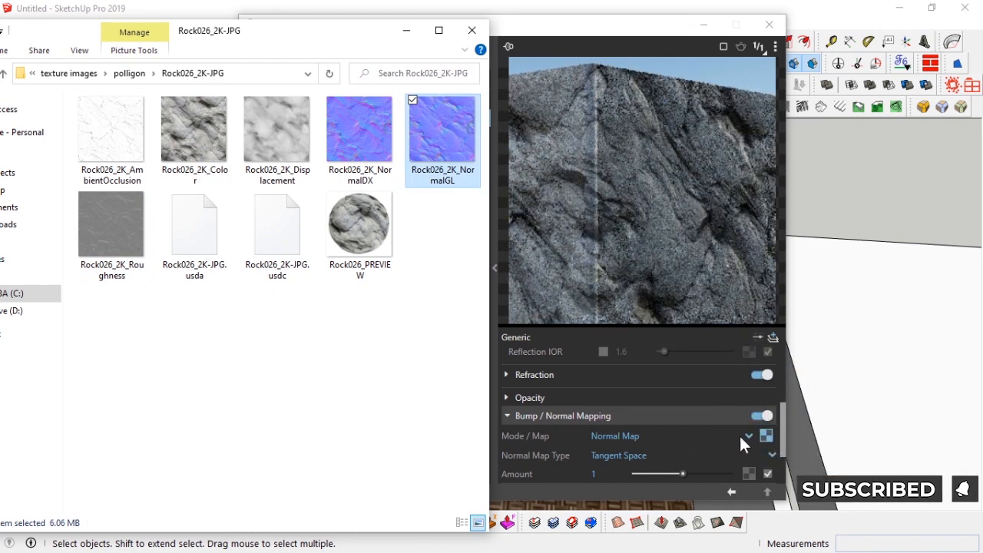
click(651, 393)
click(652, 432)
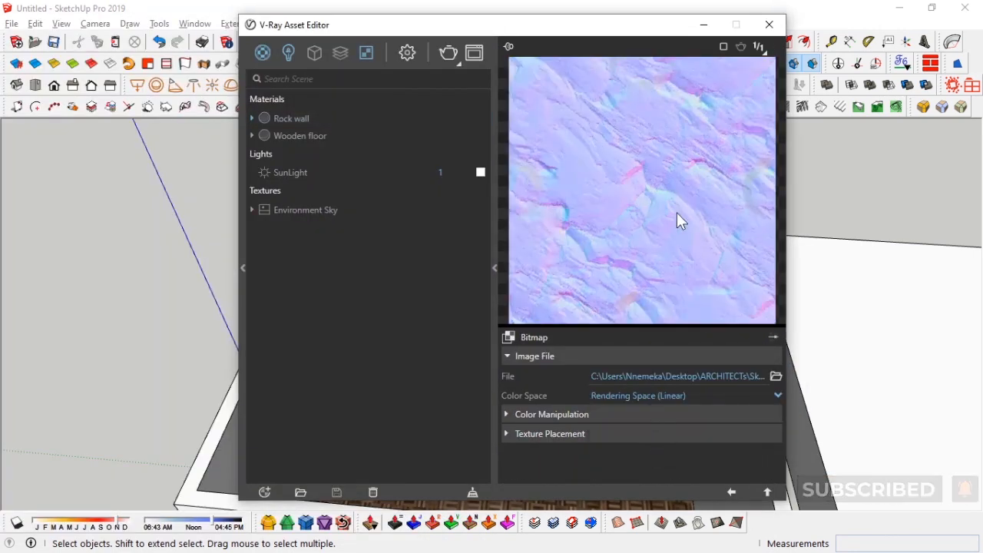
click(731, 493)
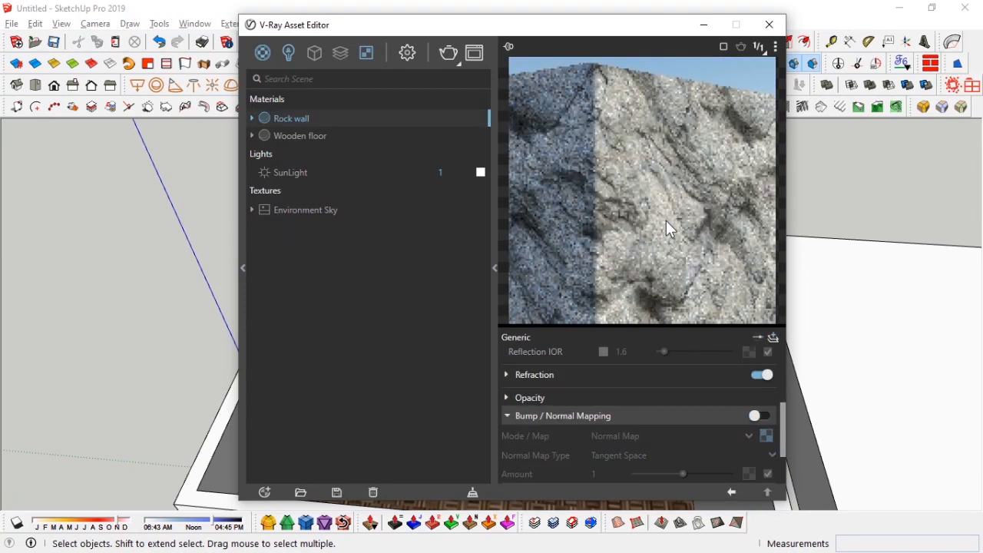
Step: Enable Bump / Normal Mapping and set its Amount to .75
click(762, 415)
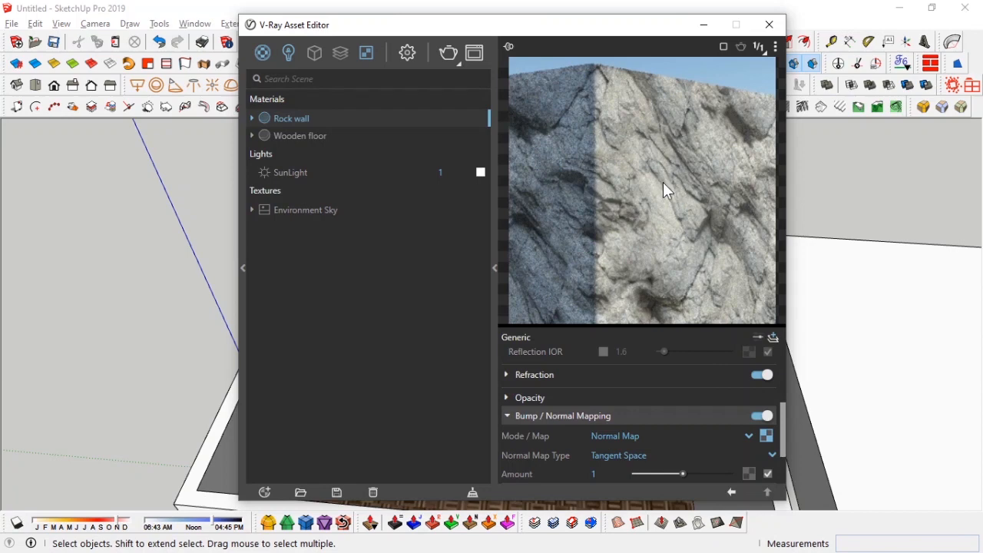
scroll(528, 434, down, 2)
click(551, 430)
drag(609, 408, 547, 406)
key(BackSpace)
text(.75)
key(Return)
Step: Enable Displacement and drop Rock026_2K_Displacement into its map slot
scroll(581, 426, down, 2)
click(763, 354)
key(alt+Tab)
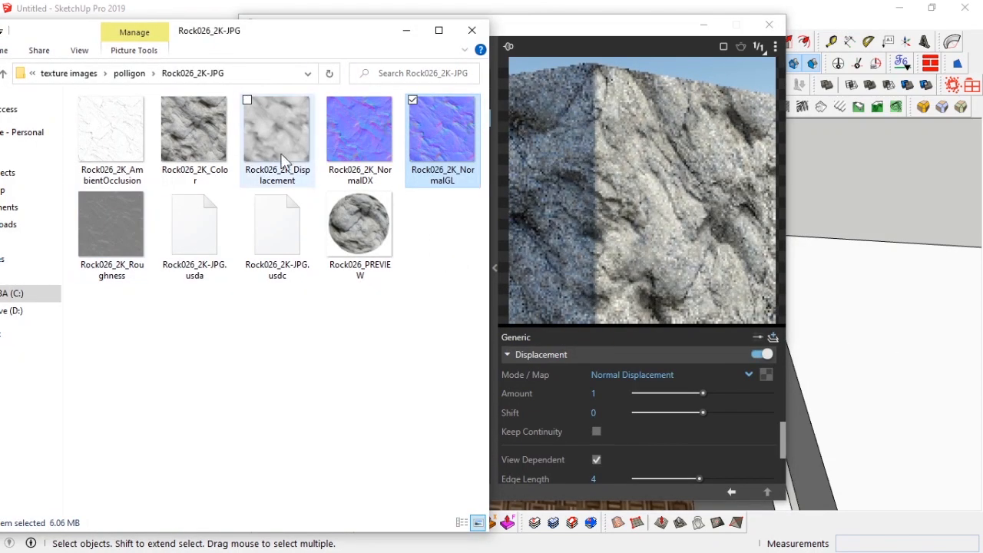
click(274, 127)
drag(273, 127, 766, 376)
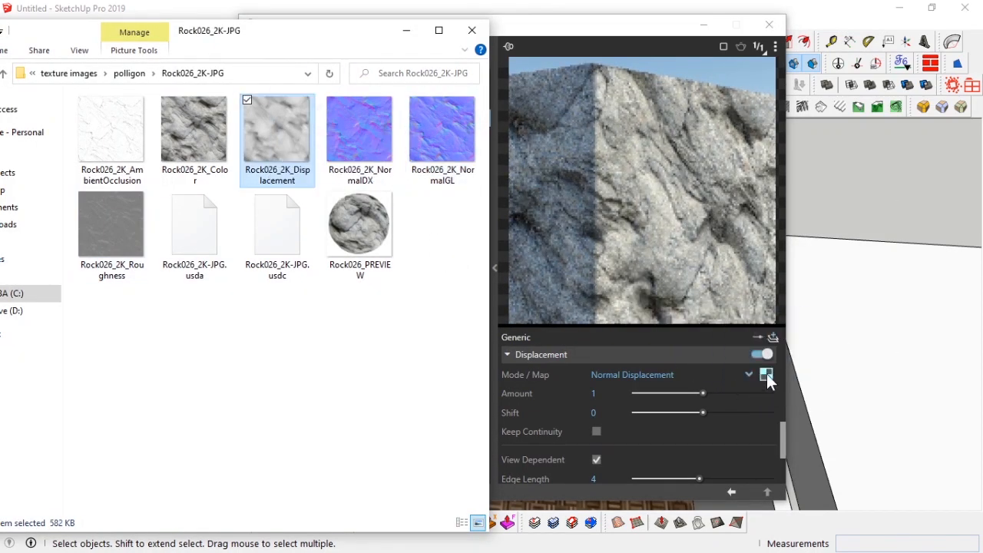
Step: Set the displacement texture's color space to Rendering Space (Linear)
click(636, 206)
click(766, 375)
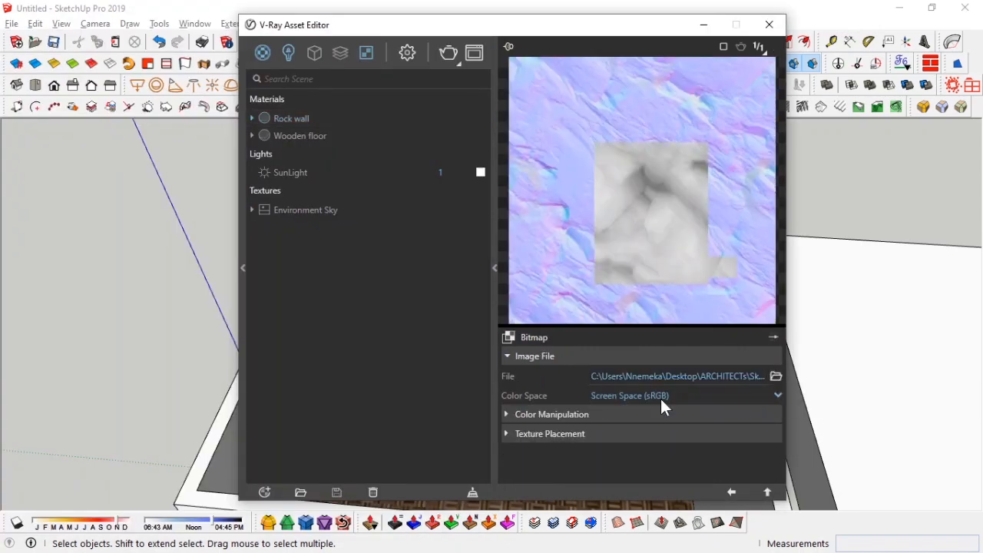
click(661, 395)
click(637, 431)
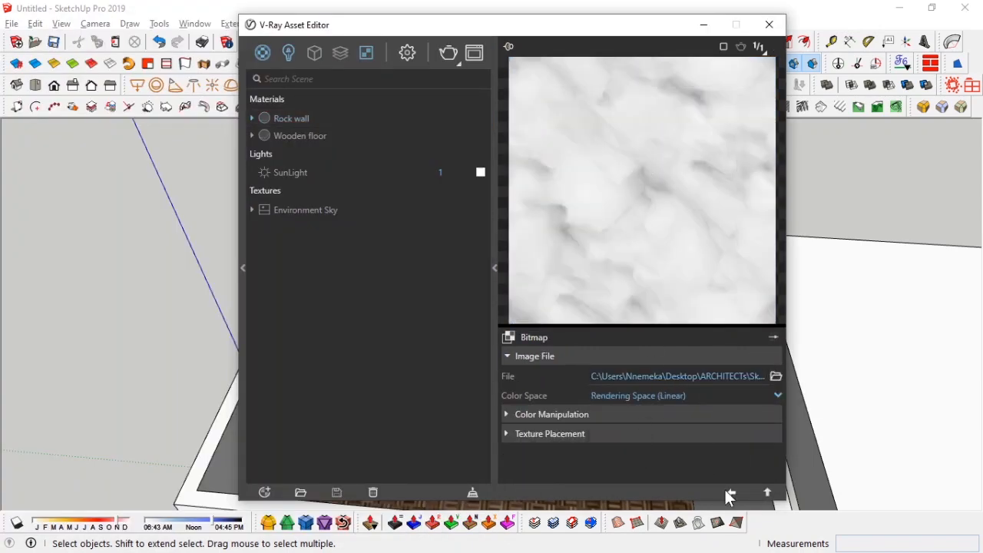
click(728, 492)
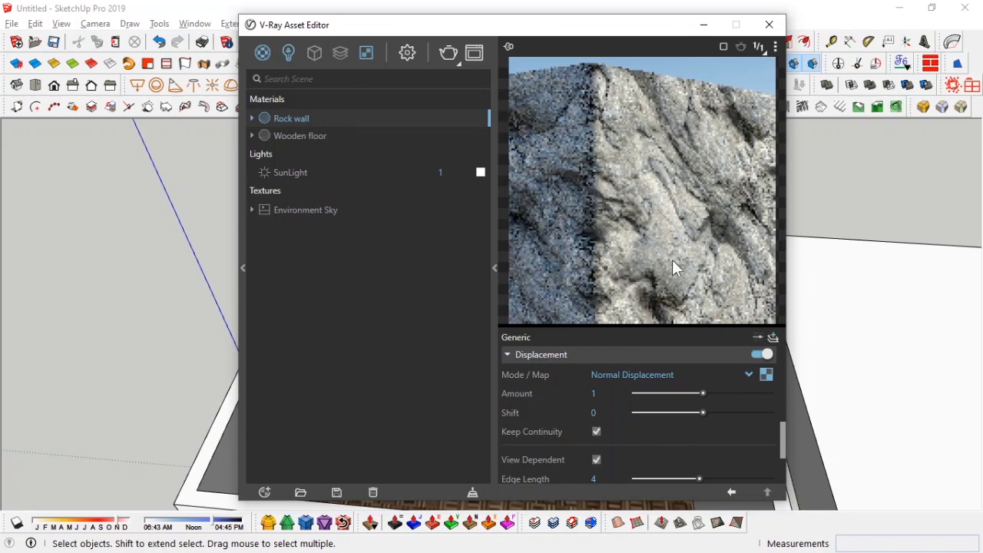
Step: Set the displacement Amount to .5
text(.5)
key(Return)
drag(553, 24, 369, 31)
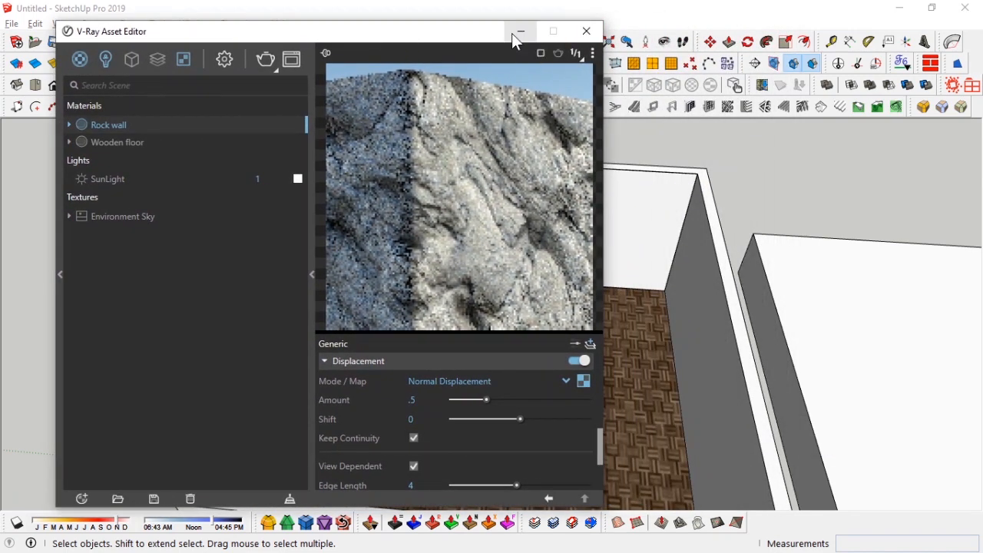
Step: Open the material library and its WallPaint & Wallpaper category
click(181, 265)
drag(184, 36, 502, 43)
click(642, 257)
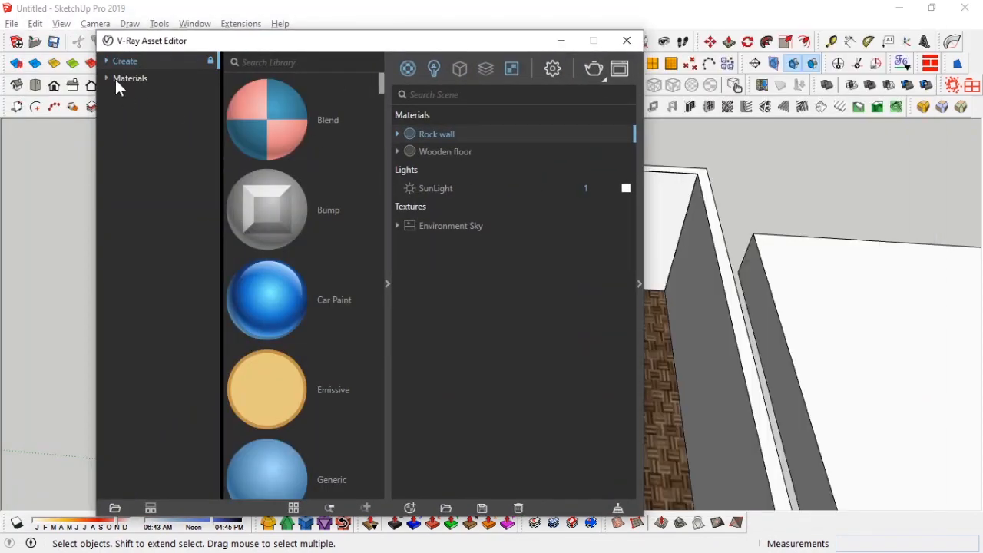
click(116, 78)
click(105, 78)
click(159, 407)
Step: Add the WallPaint Simple Reflective library material to the scene
scroll(306, 293, down, 5)
scroll(306, 294, down, 15)
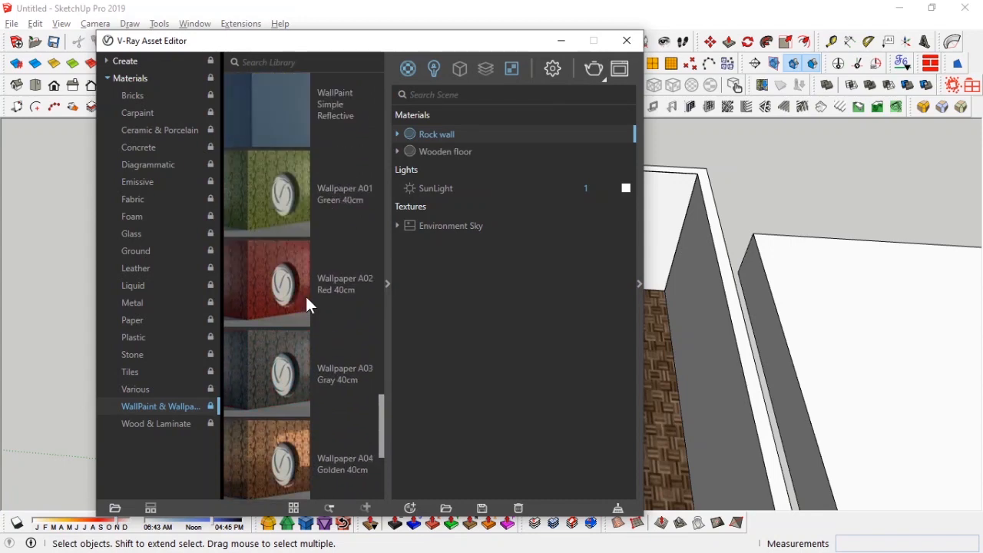
scroll(307, 300, up, 12)
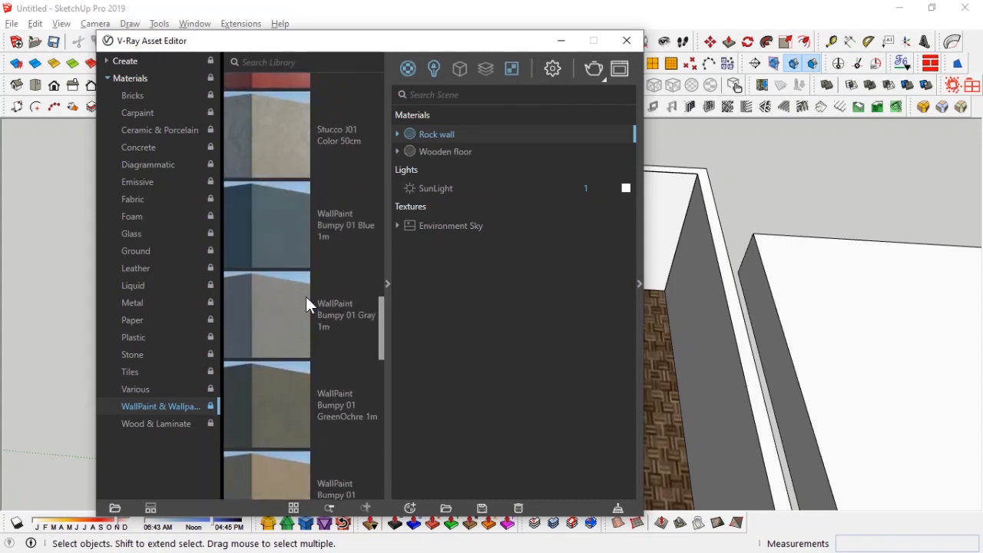
scroll(294, 264, up, 10)
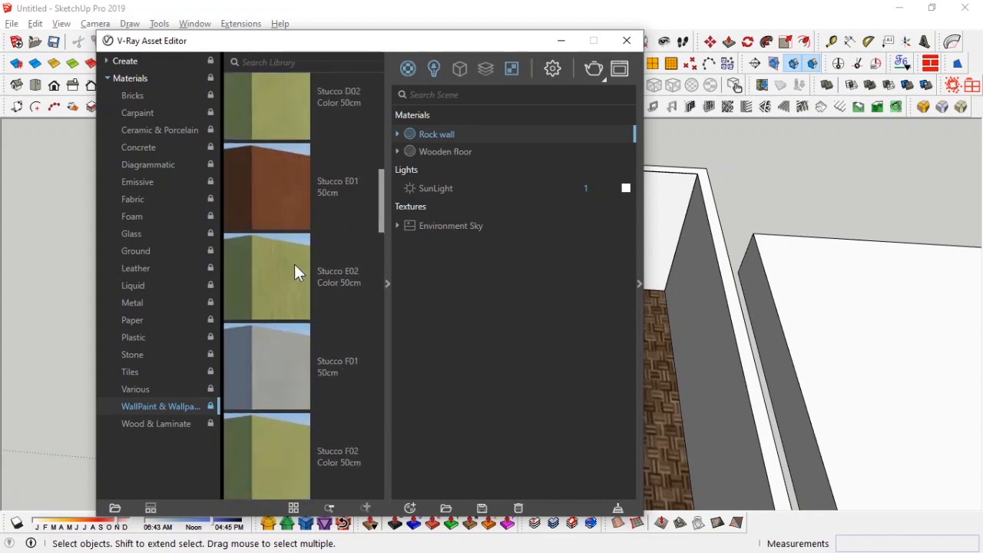
scroll(294, 264, down, 13)
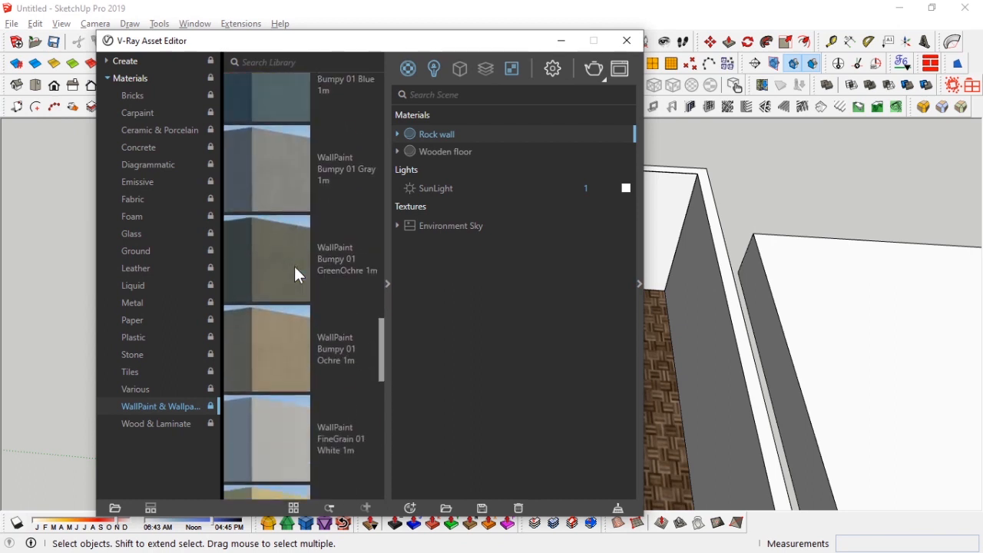
right_click(295, 267)
click(308, 263)
drag(432, 47, 399, 44)
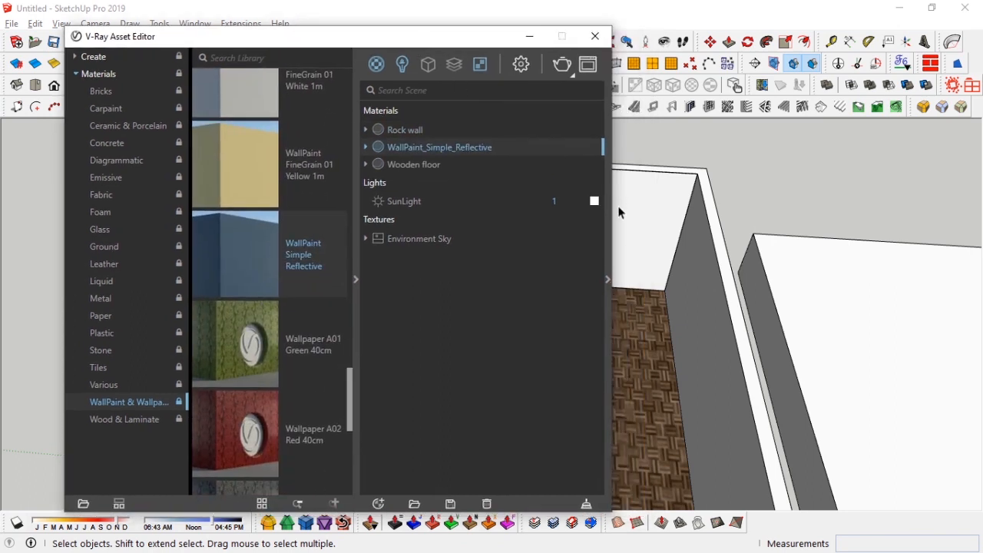
Step: Rename the library paint material WallPaint_Simple_Reflective RED and change its diffuse color to red
click(466, 150)
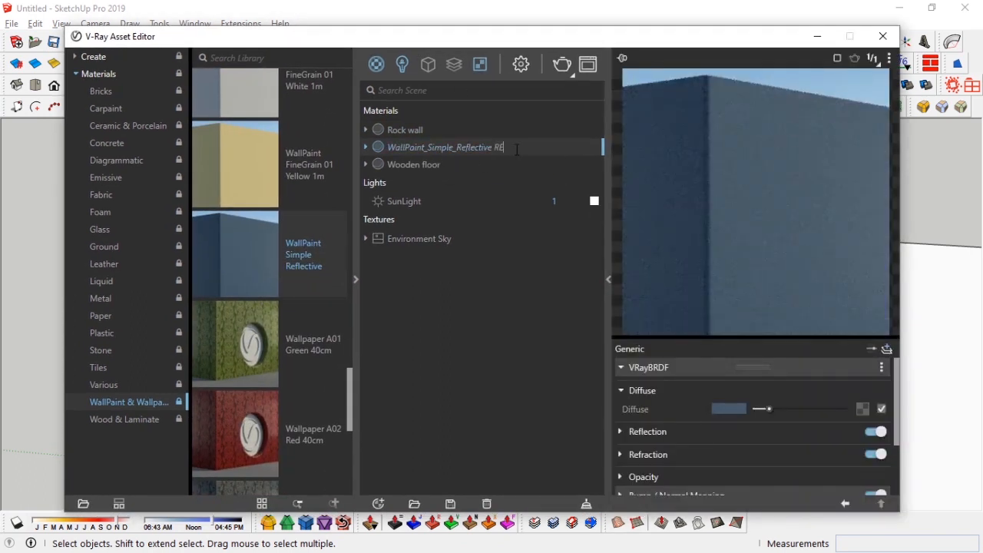
click(732, 409)
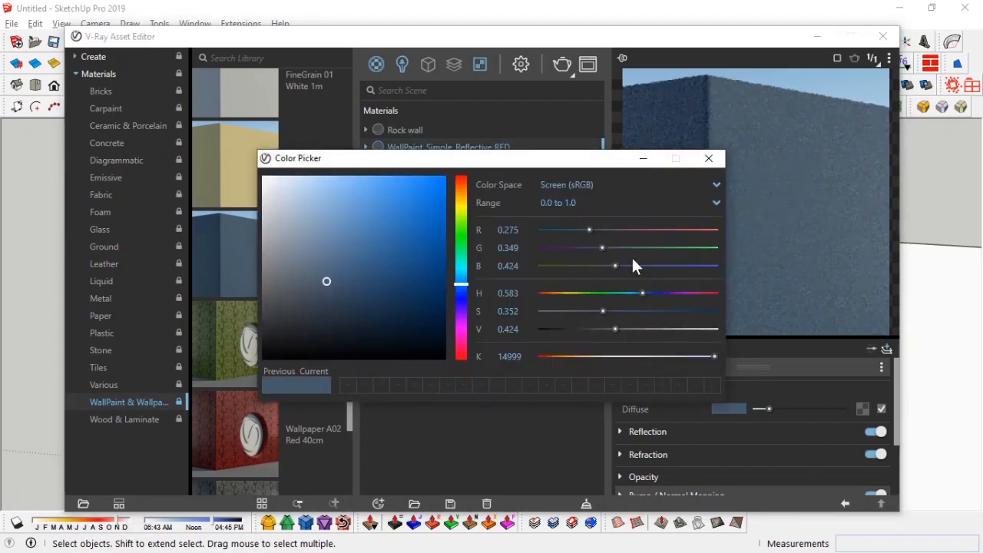
drag(462, 284, 462, 185)
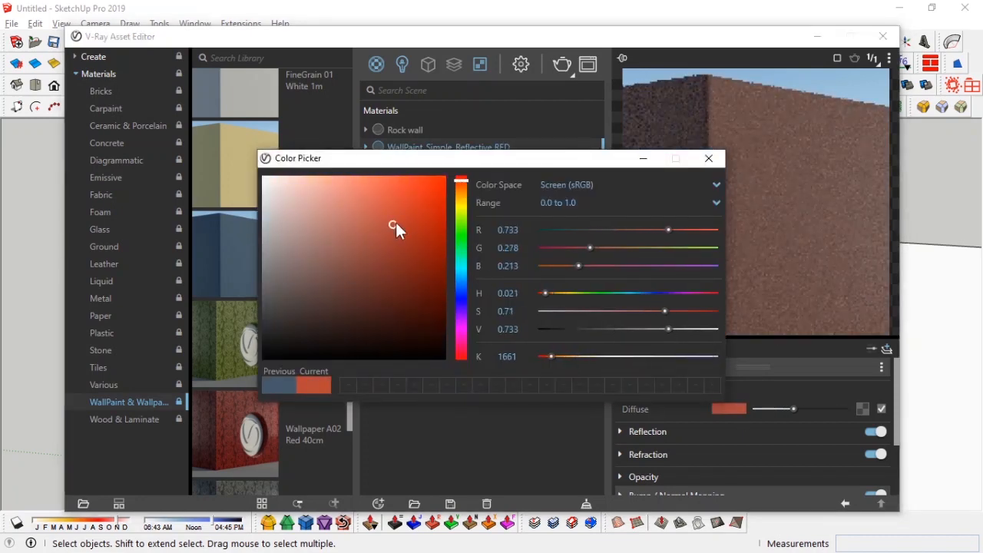
mouse_move(433, 216)
mouse_down()
mouse_move(422, 210)
mouse_move(409, 220)
mouse_up()
click(690, 418)
Step: Inspect the red paint material's reflection and bump mapping settings
click(691, 430)
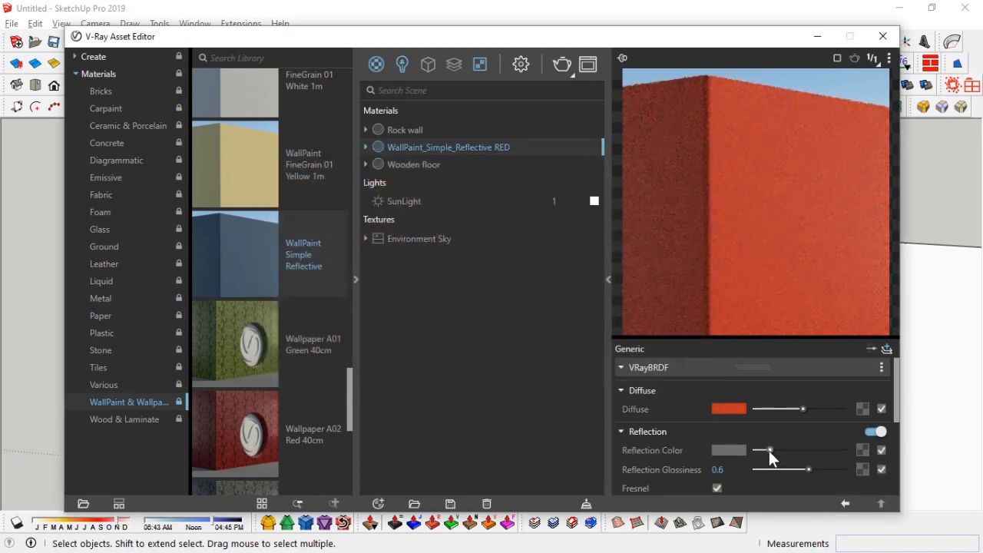
scroll(684, 476, down, 5)
click(661, 411)
click(864, 433)
click(834, 498)
scroll(627, 451, down, 1)
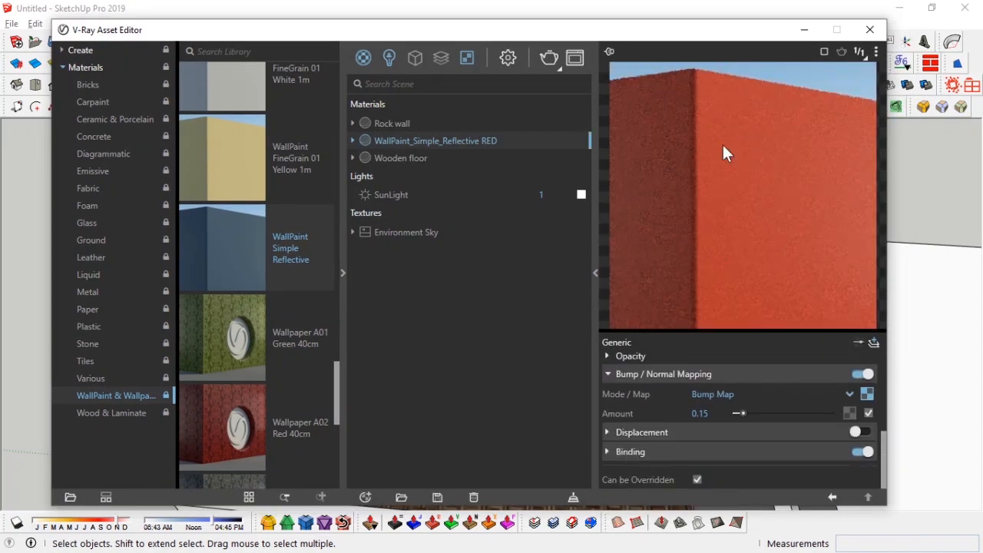
Step: Paint the back wall of the room with the Rock wall material
click(393, 123)
click(805, 30)
click(579, 207)
key(b)
key(space)
double_click(494, 206)
click(492, 206)
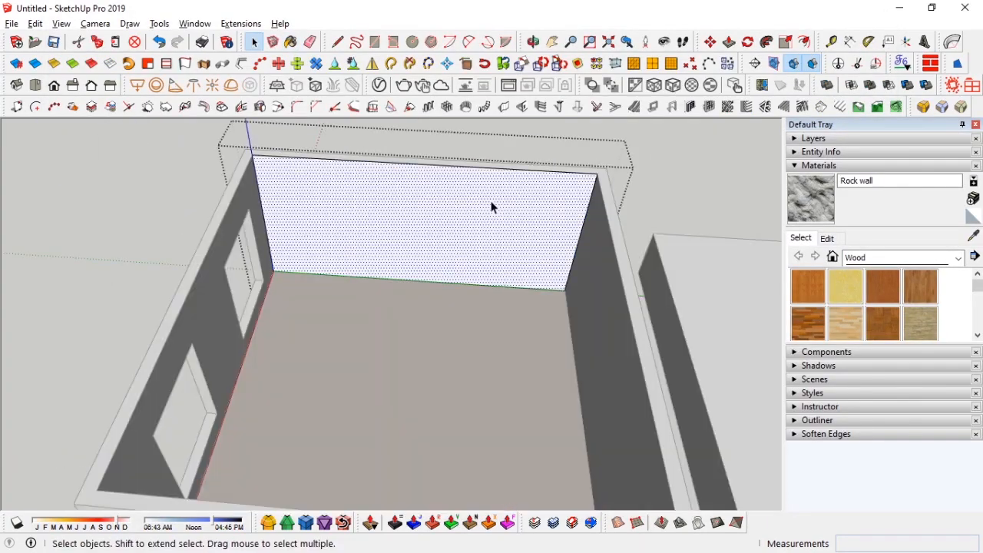
key(b)
click(475, 197)
key(space)
Step: Examine the rock wall texture up close and its material edit settings
scroll(473, 211, up, 5)
middle_drag(474, 211, 522, 257)
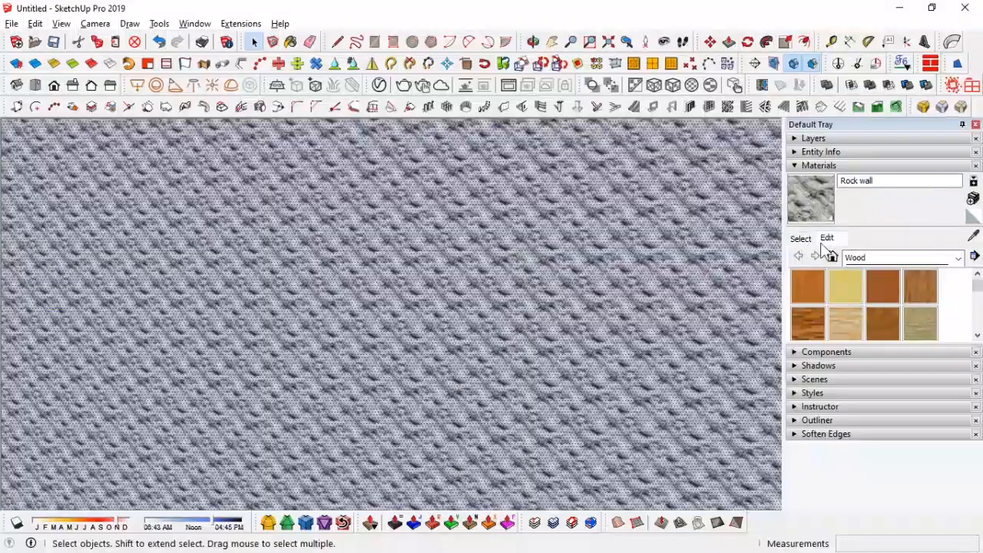
click(827, 238)
scroll(520, 307, down, 5)
middle_drag(520, 309, 453, 311)
scroll(479, 320, up, 5)
click(801, 238)
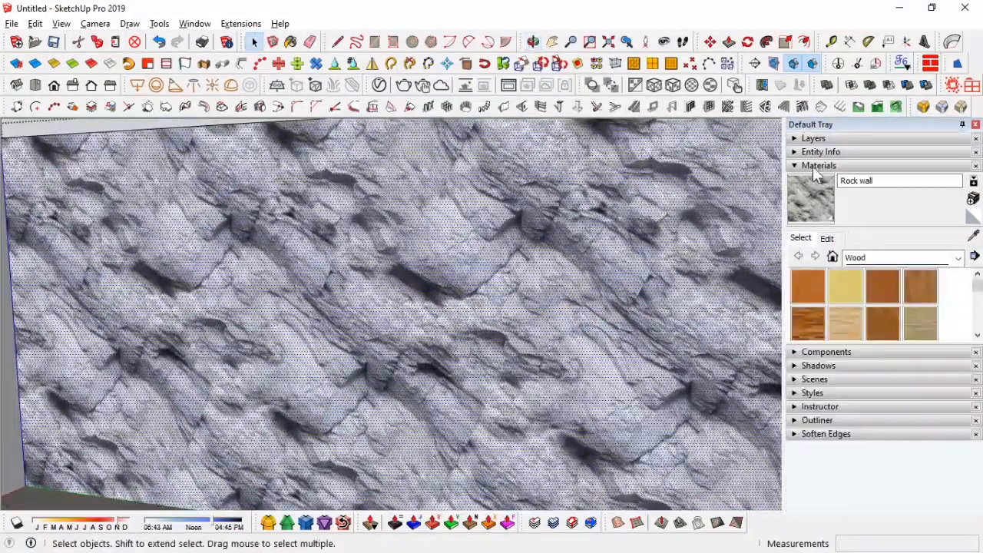
scroll(619, 226, down, 5)
middle_drag(619, 226, 621, 281)
scroll(544, 253, up, 3)
Step: Paint the remaining walls with the WallPaint_Simple_Reflective RED material
key(b)
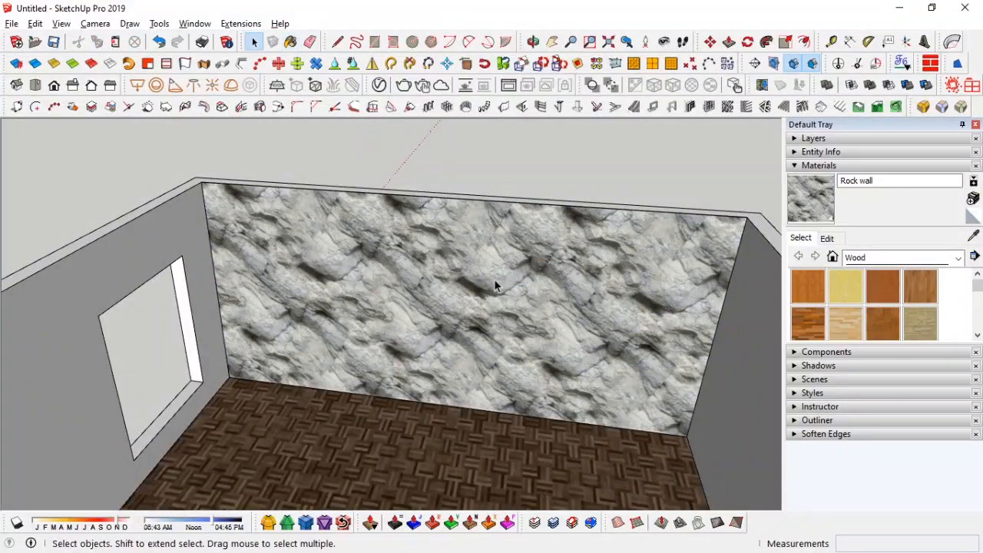
middle_drag(494, 285, 533, 272)
scroll(509, 307, down, 5)
mouse_move(510, 307)
middle_down()
mouse_move(510, 281)
mouse_move(496, 284)
middle_up()
key(b)
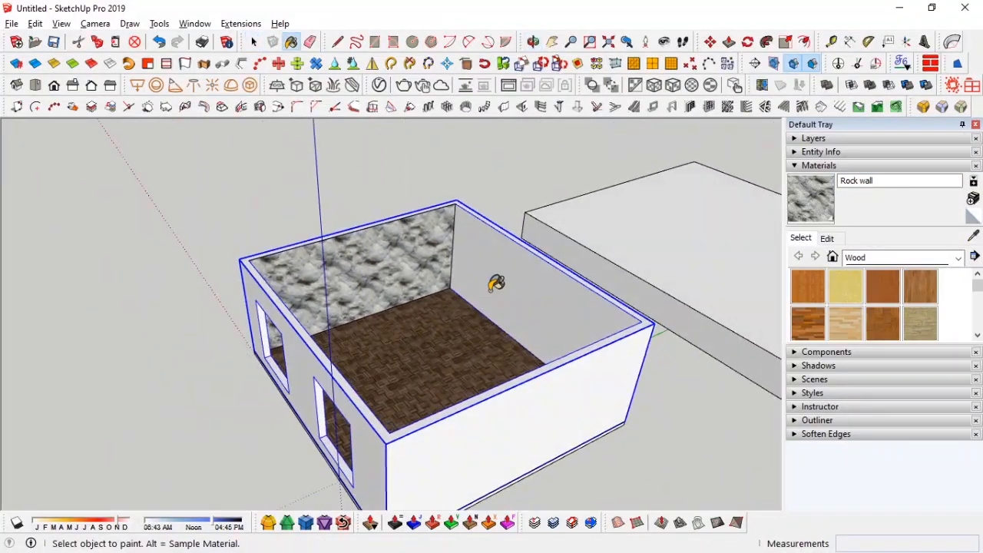
click(379, 86)
click(461, 140)
click(871, 29)
click(503, 251)
middle_drag(519, 314, 511, 338)
key(space)
click(873, 165)
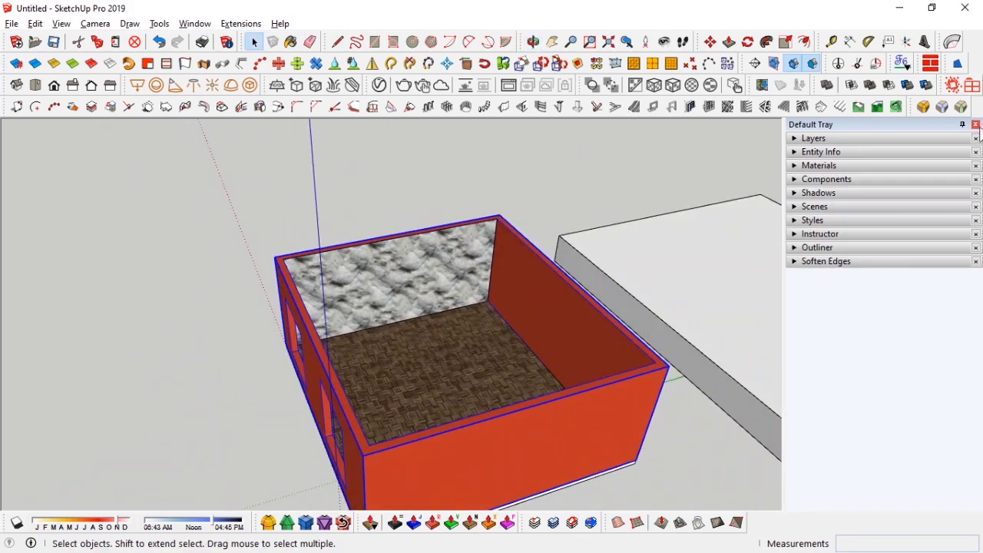
Step: Position the camera inside the room facing the rock wall at an eye height of 1200 mm
middle_drag(470, 201, 415, 410)
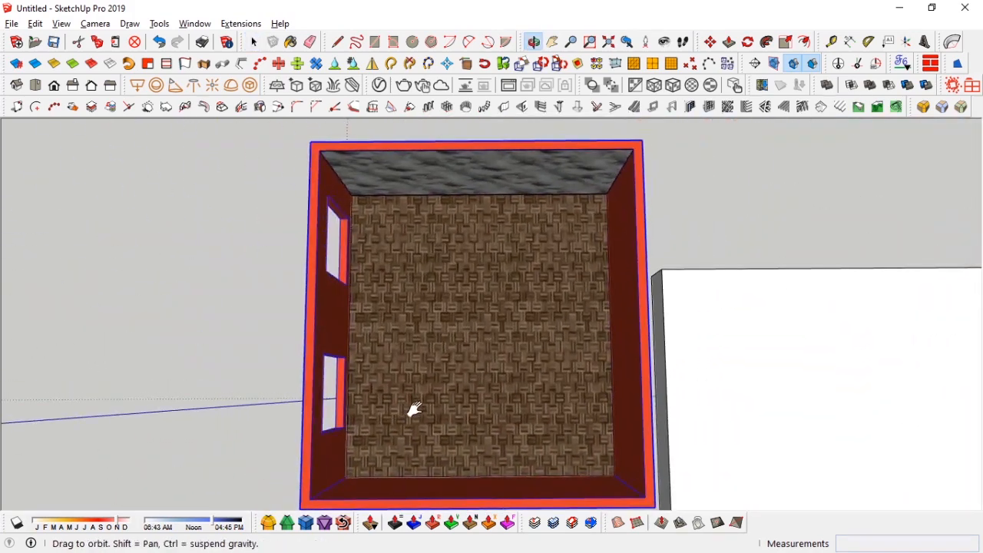
click(646, 40)
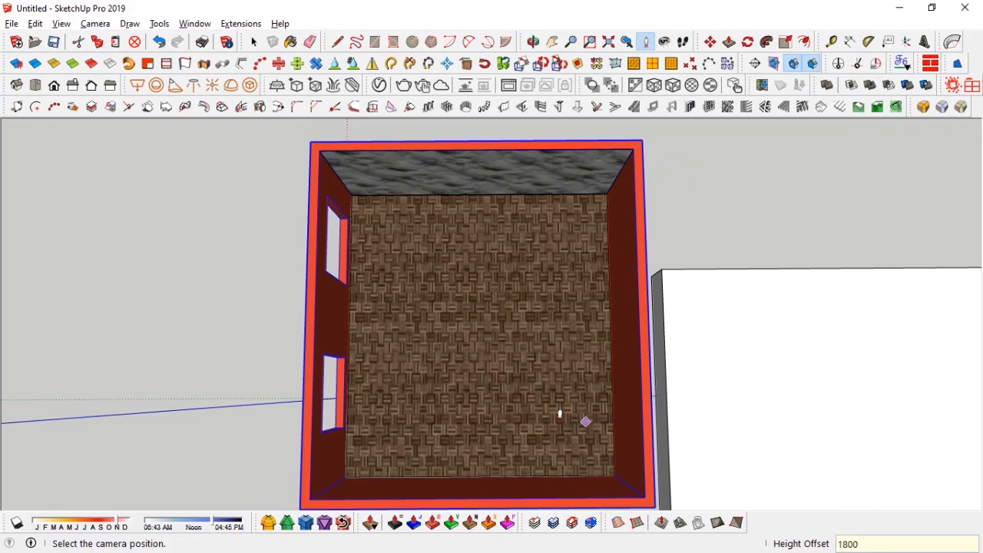
drag(481, 434, 482, 279)
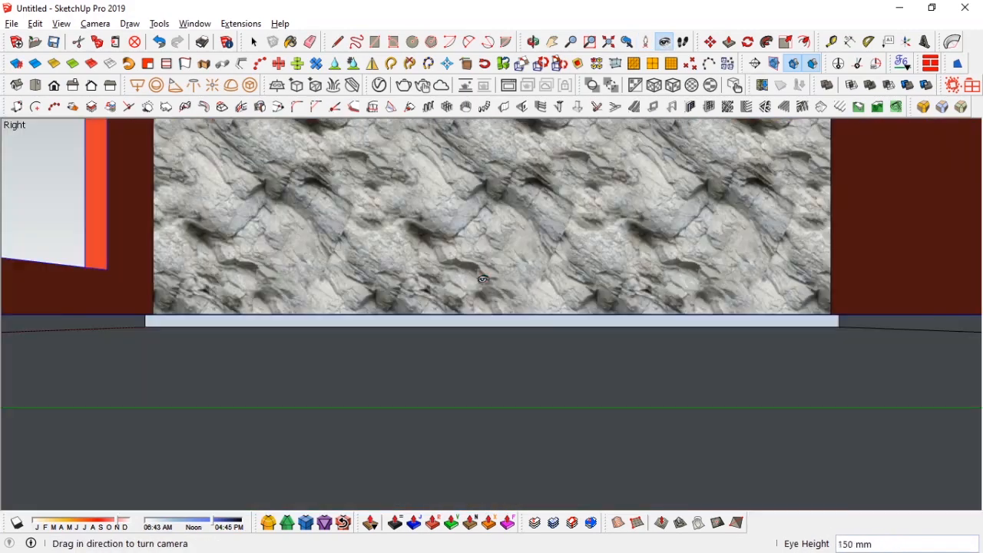
text(1800)
key(Return)
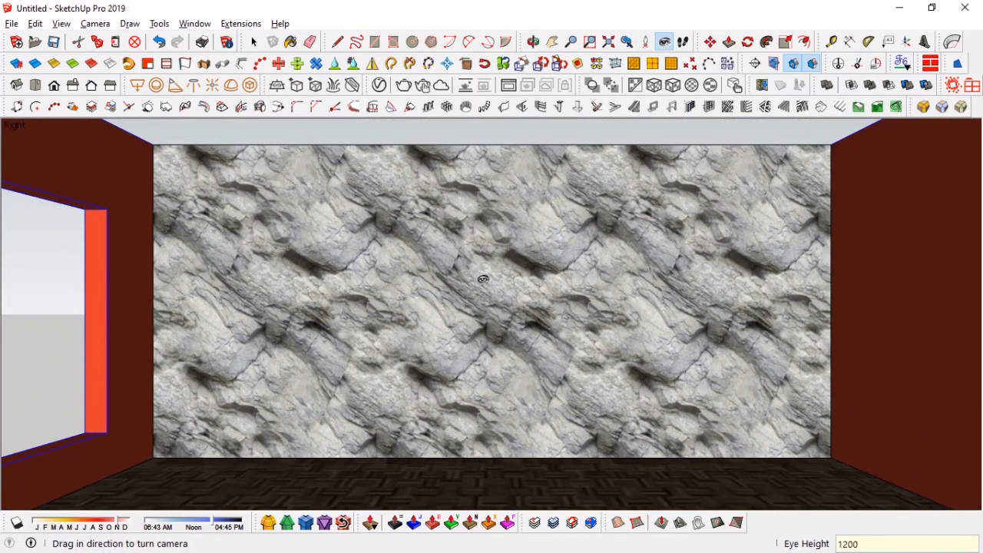
key(Return)
drag(496, 272, 454, 291)
Step: Switch the camera to Two-Point Perspective and add a scene
click(98, 24)
click(158, 124)
key(space)
click(62, 24)
click(201, 267)
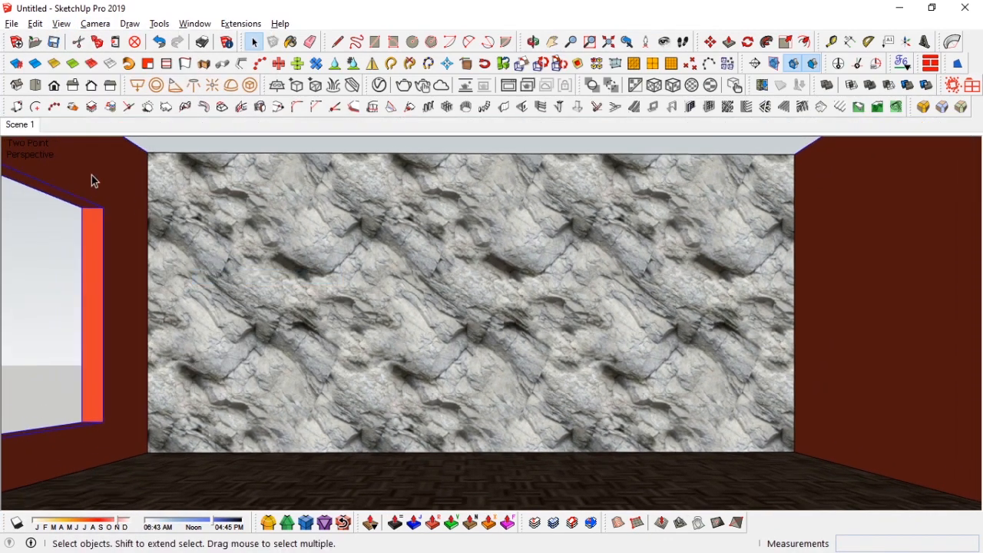
Step: Adjust the shadow time of day and update Scene 1
click(17, 523)
drag(211, 521, 195, 520)
drag(113, 528, 121, 525)
right_click(14, 126)
click(39, 188)
click(22, 518)
right_click(21, 127)
click(56, 188)
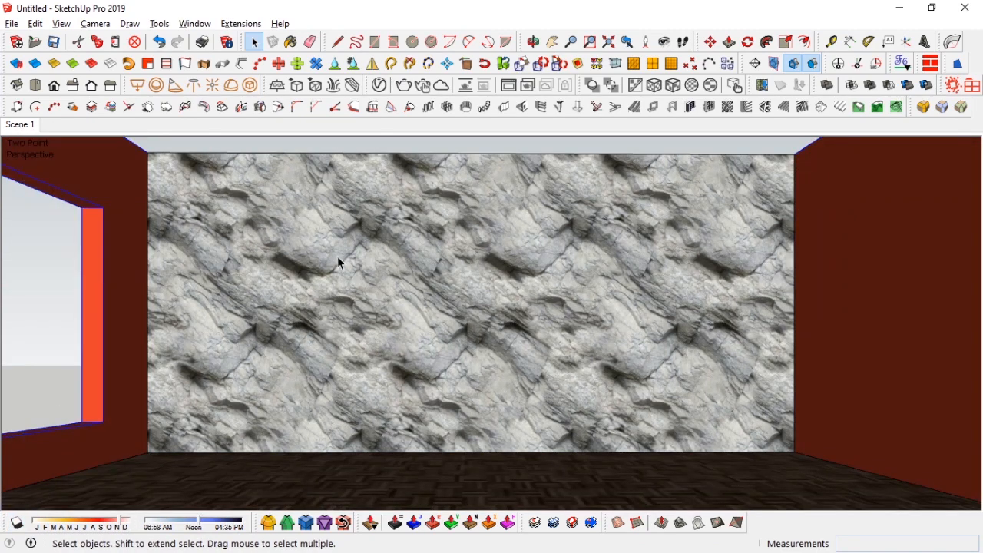
Step: Draw a thin rectangle about 8409 mm long along the base of the window wall for a skirting board
middle_drag(363, 372, 542, 352)
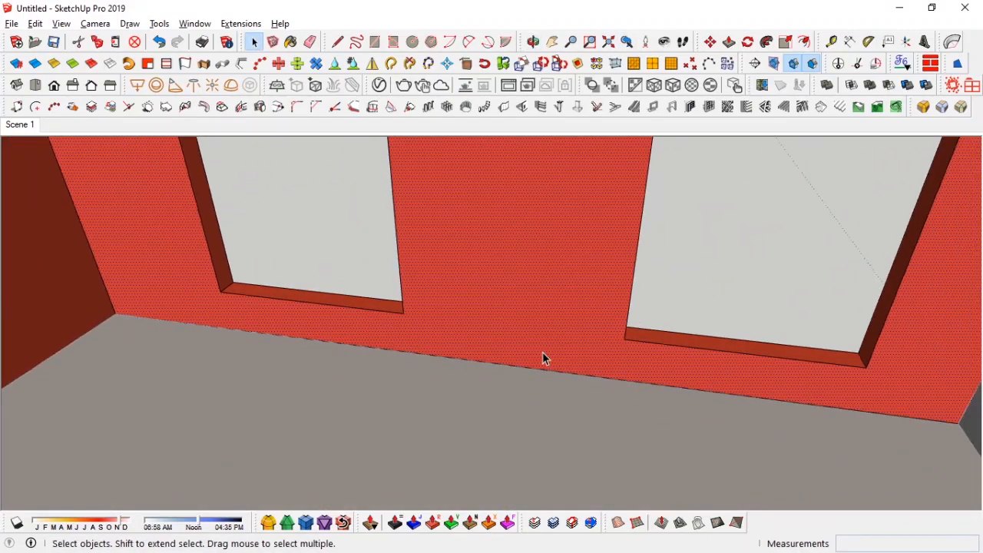
click(116, 313)
middle_drag(116, 313, 682, 325)
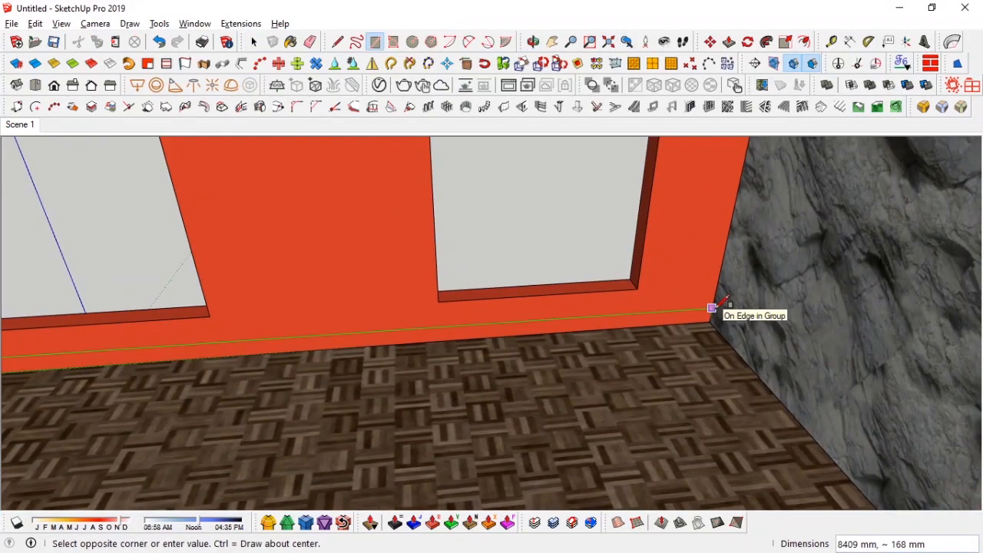
scroll(712, 307, up, 3)
text(0)
key(Return)
key(space)
Step: Group the rectangle and push/pull it out from the wall to form a skirting board
double_click(610, 332)
key(ctrl+g)
double_click(610, 331)
key(p)
click(610, 331)
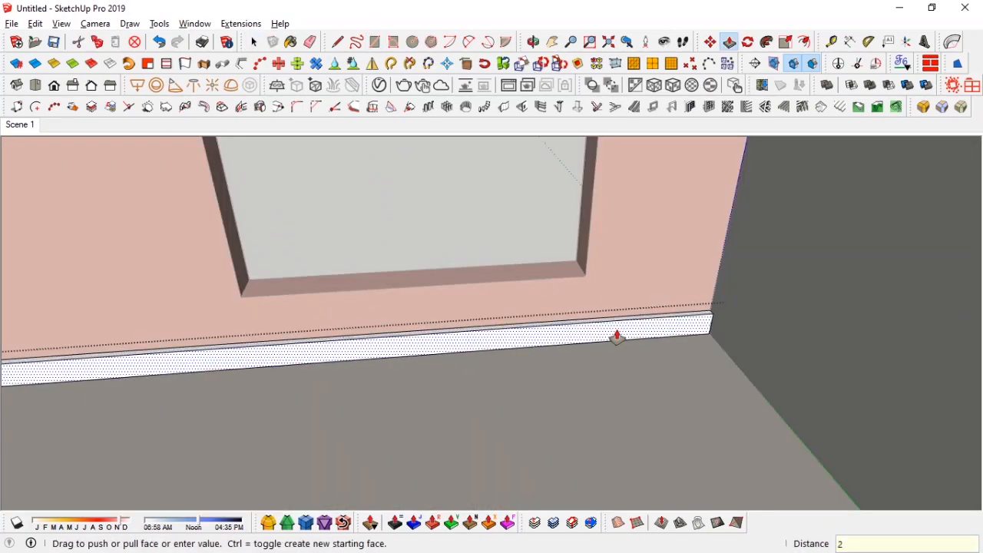
text(0)
key(Return)
Step: Paint the skirting board with the red wall paint material
middle_drag(608, 330, 589, 298)
key(space)
triple_click(589, 297)
key(b)
click(525, 284)
key(space)
middle_drag(525, 284, 584, 314)
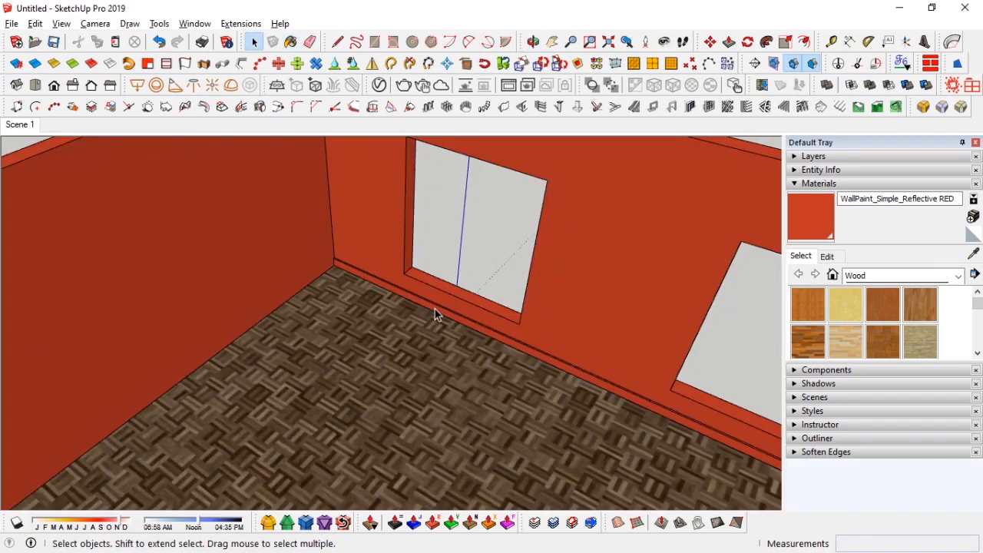
Step: Copy the skirting board onto the adjoining wall and align it into the corner
click(435, 309)
middle_drag(434, 309, 423, 362)
key(m)
key(ctrl)
click(450, 329)
click(358, 397)
middle_drag(358, 397, 577, 399)
click(594, 400)
click(454, 270)
scroll(454, 270, up, 5)
middle_drag(454, 269, 749, 323)
click(420, 371)
scroll(200, 354, down, 3)
middle_drag(136, 328, 97, 272)
click(97, 272)
middle_drag(710, 265, 417, 248)
scroll(417, 252, up, 4)
click(419, 272)
click(31, 292)
scroll(213, 290, down, 2)
middle_drag(212, 289, 184, 309)
Step: Scale the copied skirting board to fit the length of its wall
key(s)
scroll(450, 290, up, 5)
click(415, 266)
middle_drag(415, 266, 564, 186)
scroll(517, 275, up, 3)
click(564, 185)
key(space)
Step: Copy another skirting board into the next corner along the following wall
scroll(535, 242, down, 5)
middle_drag(463, 338, 622, 236)
scroll(635, 201, up, 5)
key(m)
click(617, 207)
key(ctrl)
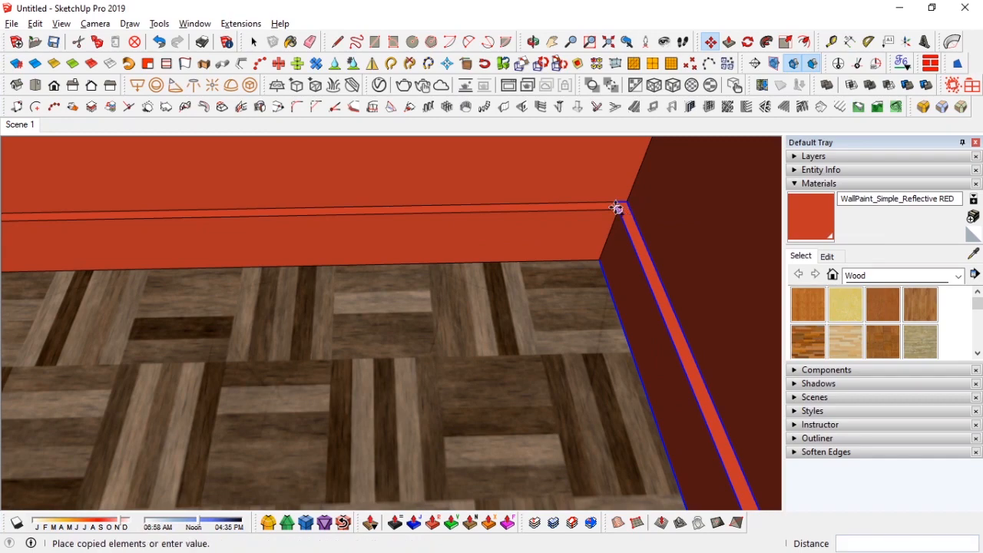
scroll(527, 225, down, 8)
scroll(336, 229, up, 4)
click(338, 230)
middle_drag(392, 234, 331, 262)
scroll(382, 246, up, 5)
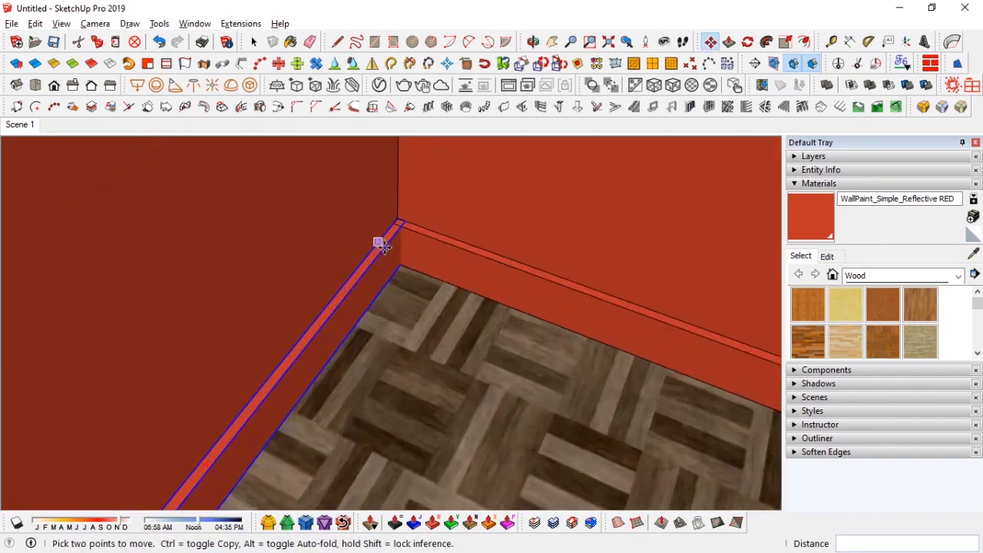
scroll(382, 246, up, 2)
Step: Scale the new skirting board to fit its wall
key(s)
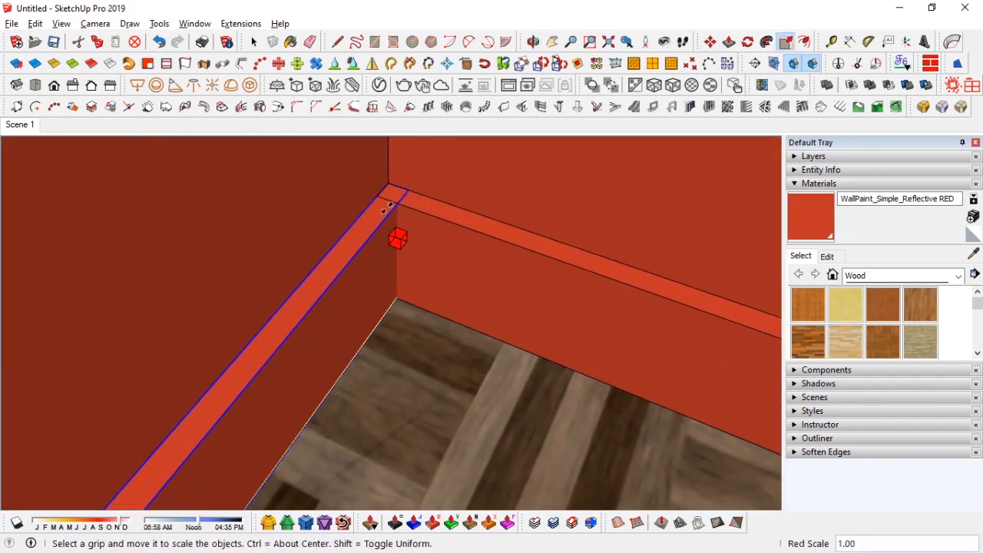
key(space)
middle_drag(428, 230, 230, 275)
Step: Scale the rock wall panel narrower from both sides so red paint shows at its edges
click(20, 127)
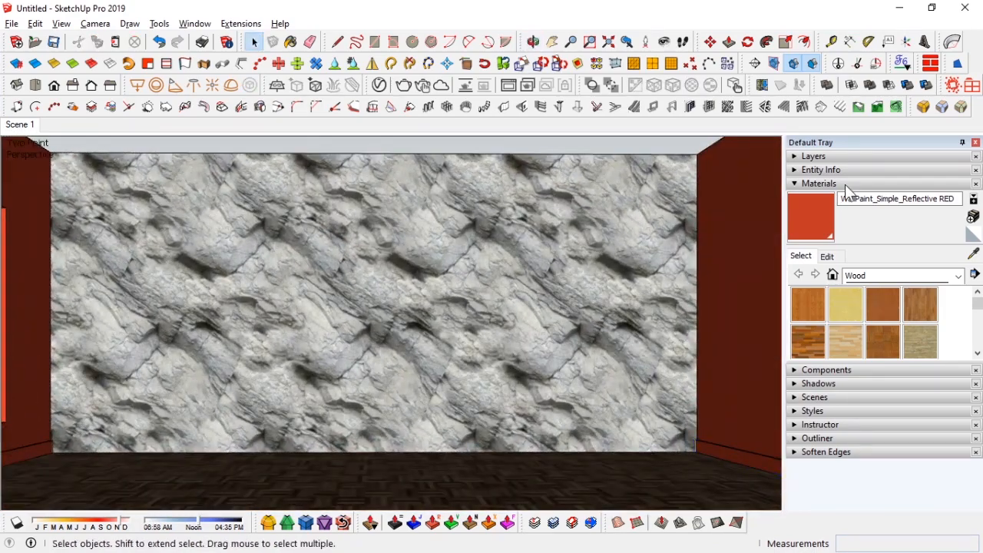
click(846, 184)
click(976, 142)
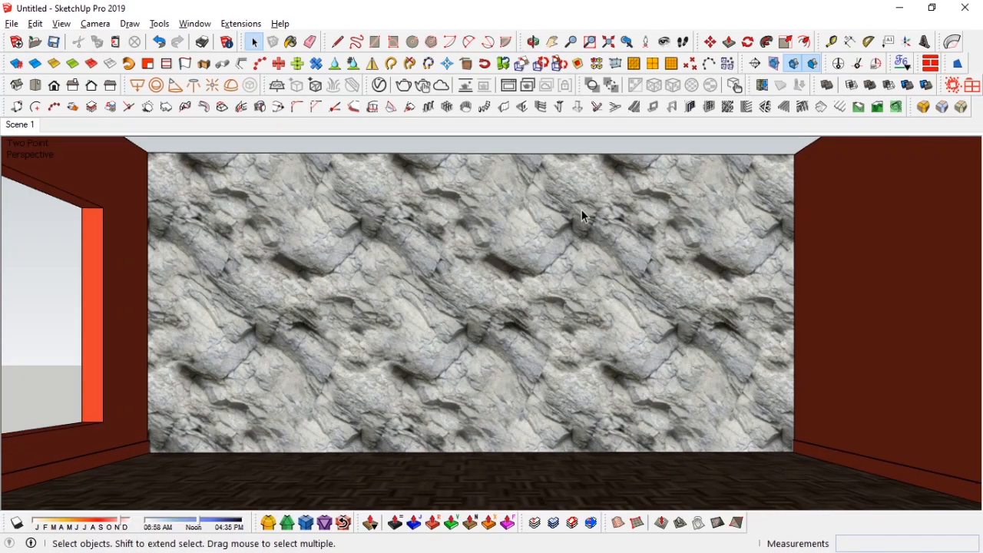
click(571, 246)
key(d)
key(space)
click(235, 276)
key(s)
drag(149, 303, 288, 300)
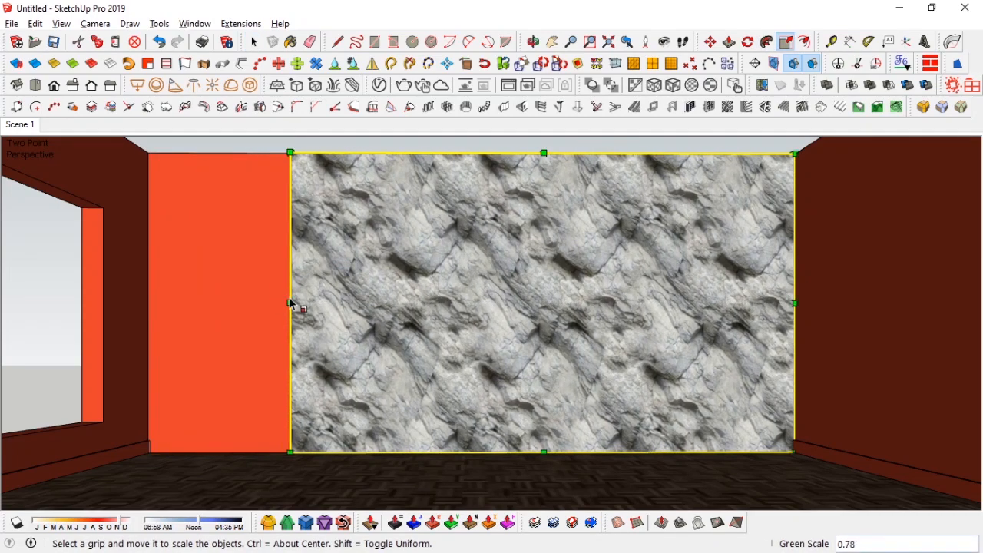
drag(794, 302, 644, 321)
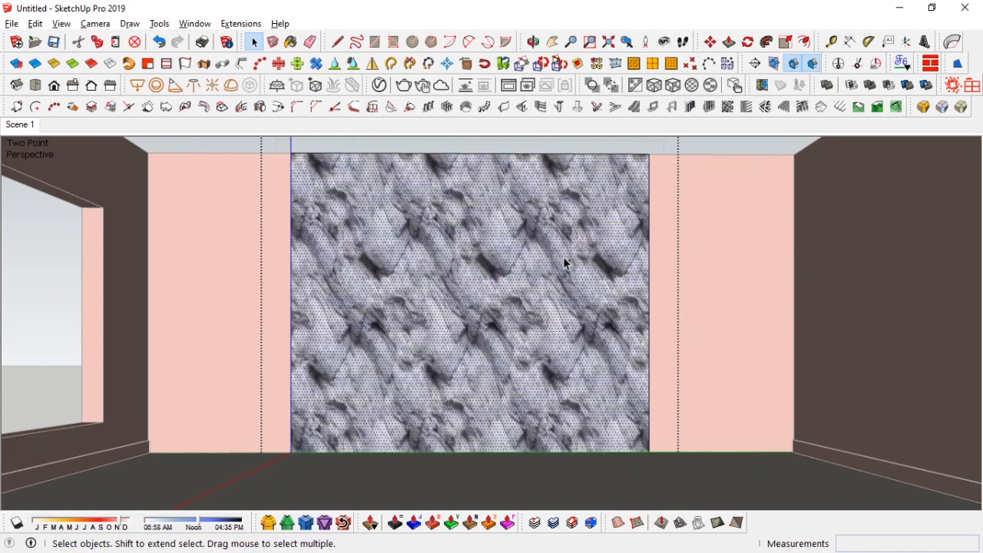
Step: Add the Soil_A01_200cm ground material from the V-Ray library to the scene
click(655, 84)
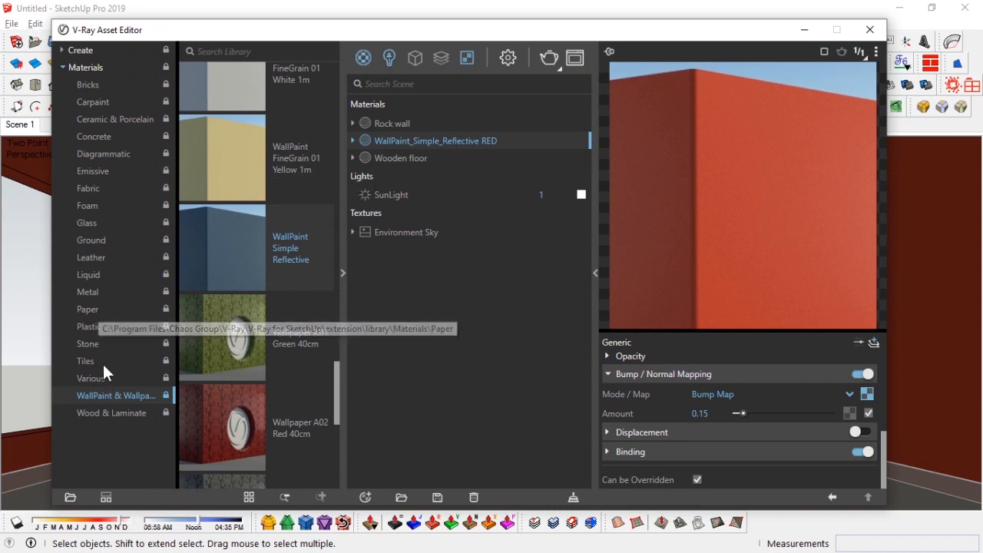
click(91, 240)
scroll(246, 231, down, 5)
drag(245, 190, 380, 185)
click(804, 29)
Step: Paint the wall panels beside the rock wall with the Soil_A01_200cm material
key(b)
click(827, 255)
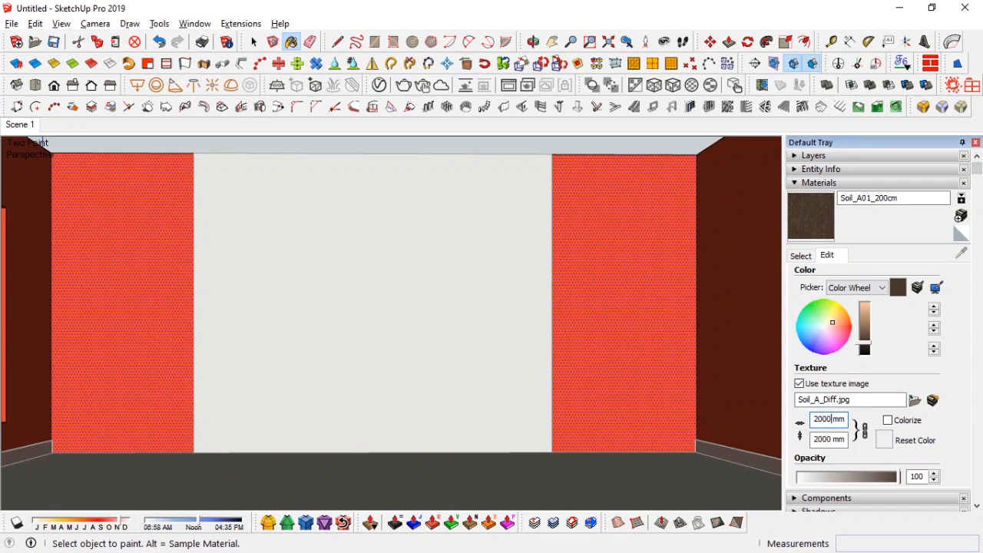
click(801, 256)
click(625, 224)
key(space)
scroll(645, 231, up, 8)
middle_drag(645, 232, 589, 266)
Step: Set the soil texture width to 1500 mm
click(828, 256)
text(1000)
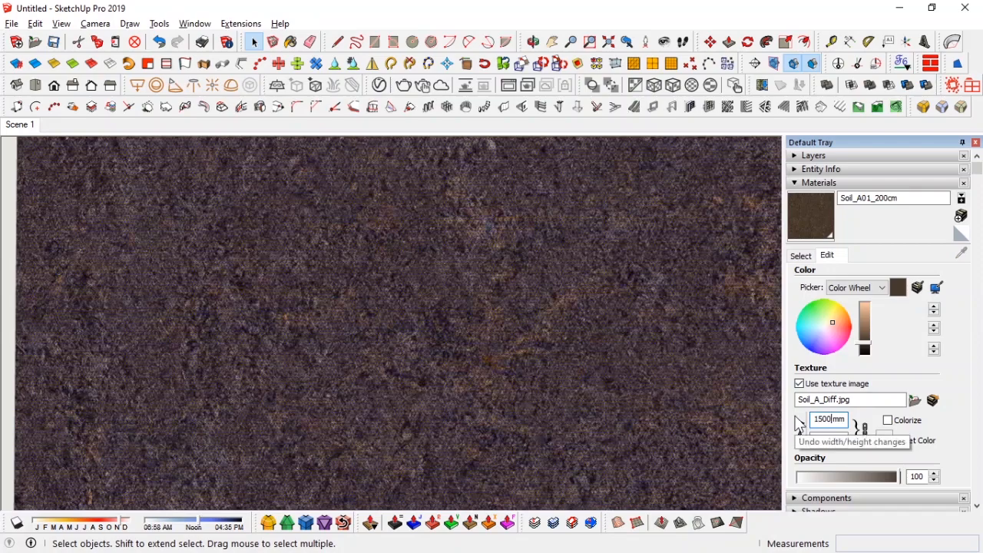
click(800, 256)
click(976, 142)
Step: Use Push/Pull on the side face of the rock wall panel to adjust its depth
scroll(546, 301, down, 6)
scroll(549, 307, down, 5)
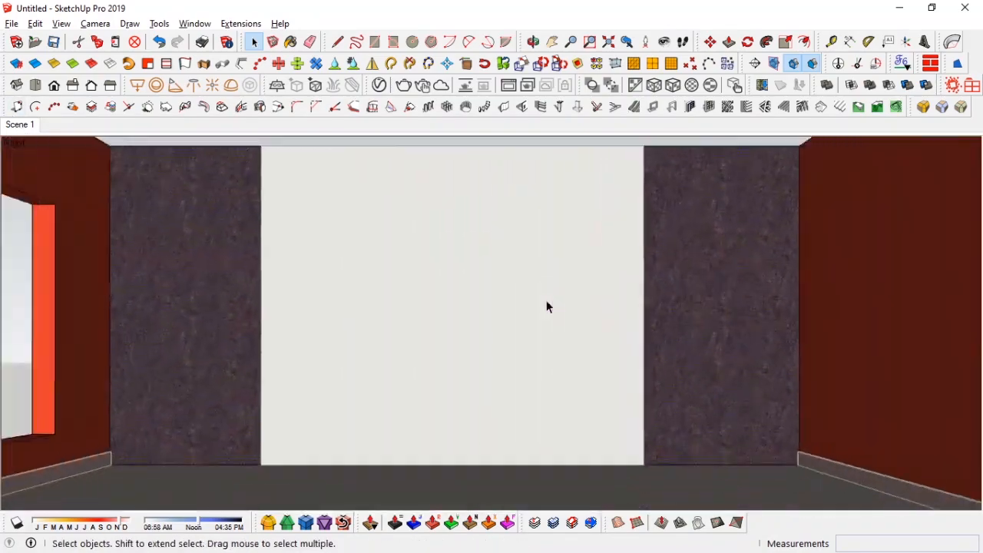
middle_drag(439, 185, 407, 353)
scroll(395, 384, up, 8)
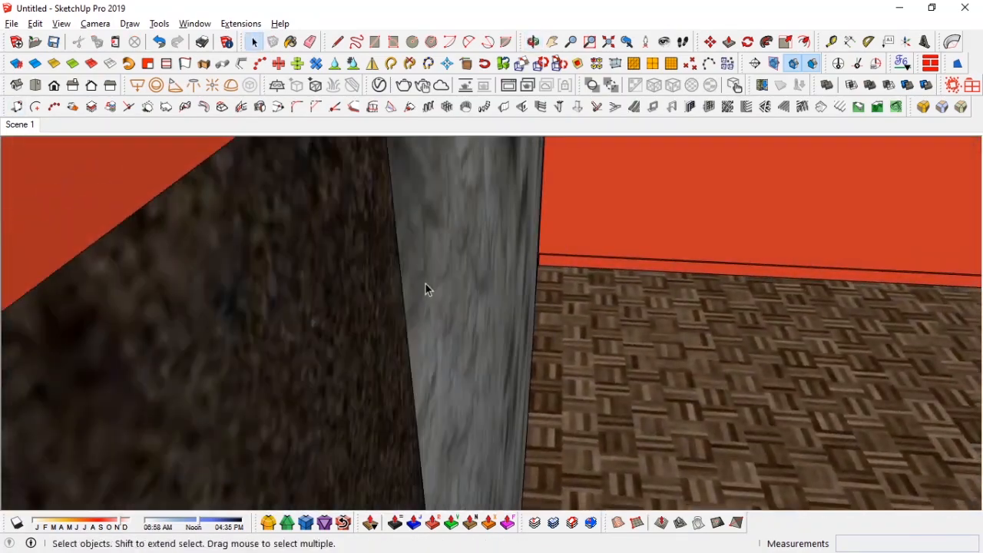
double_click(426, 284)
middle_drag(425, 284, 478, 284)
key(p)
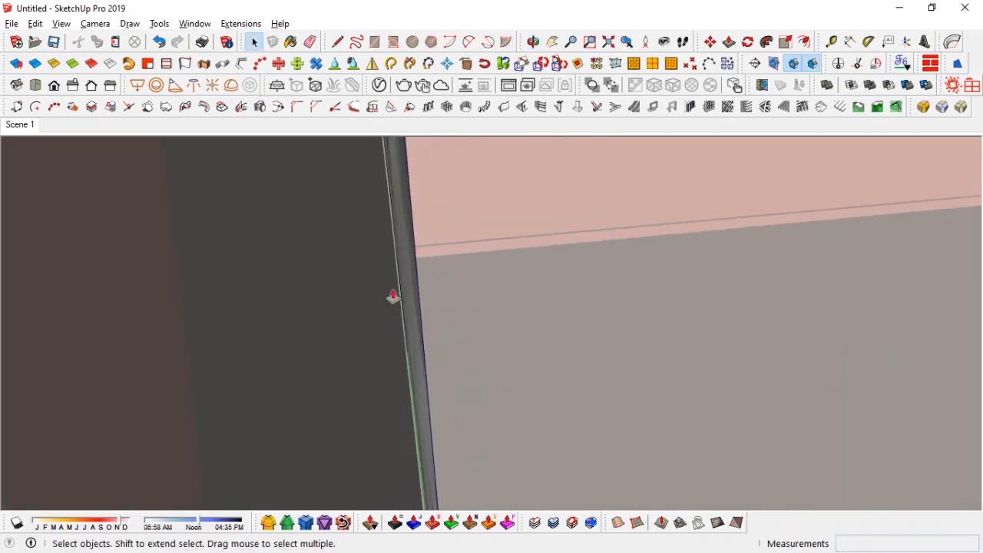
drag(393, 296, 347, 356)
key(space)
Step: Switch to the back view and save the model as SANTA LIVING
click(21, 127)
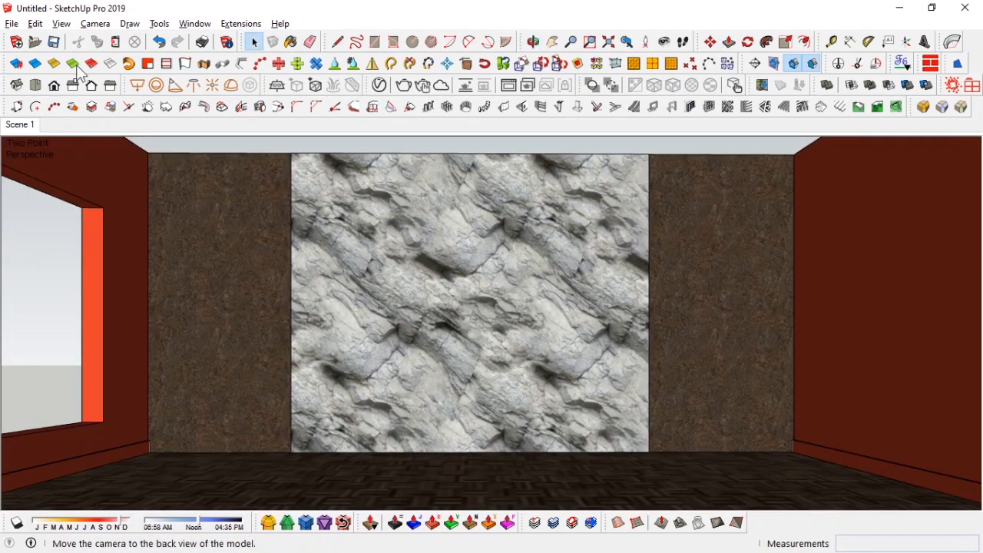
click(54, 44)
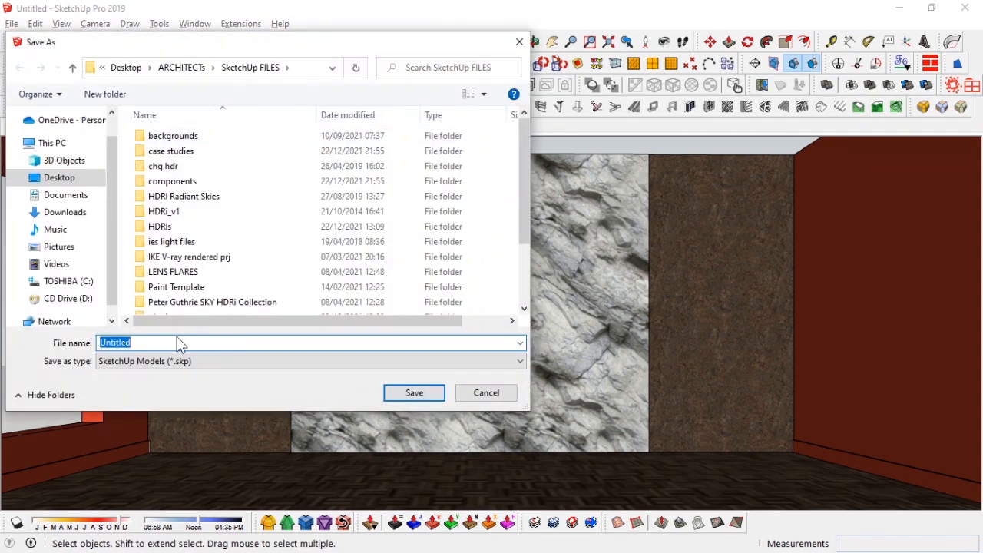
key(Return)
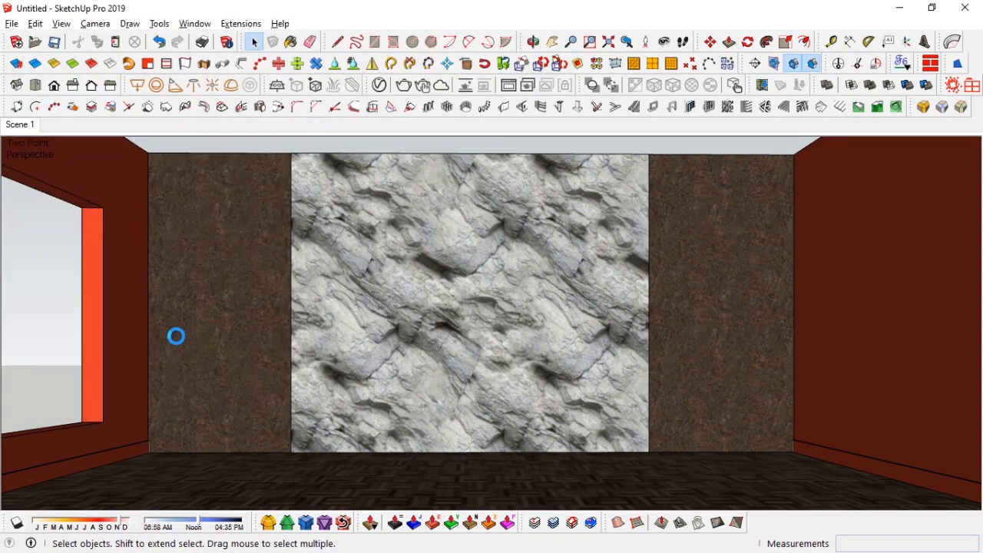
Step: Set the wooden floor texture width to 2700 mm
middle_drag(555, 222, 494, 274)
key(b)
click(828, 255)
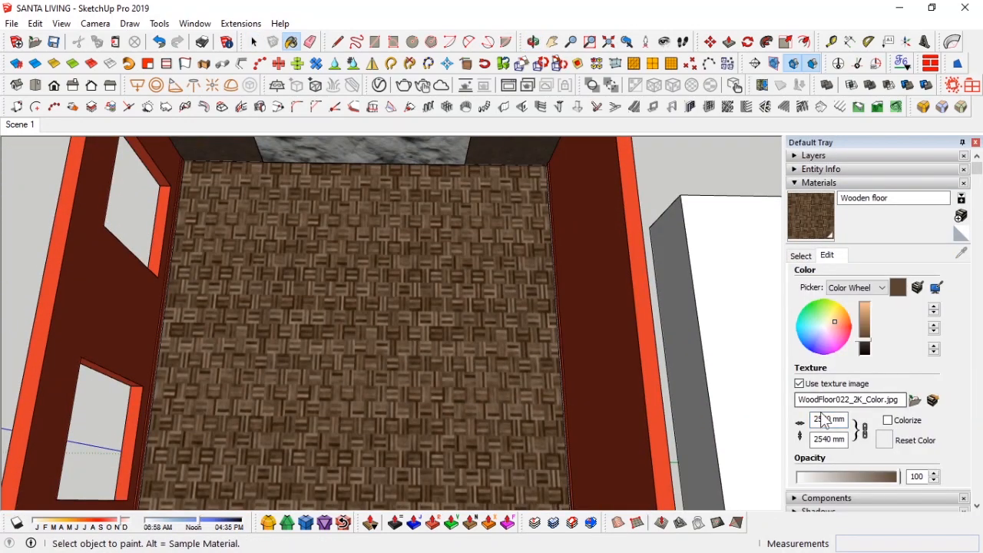
text(270)
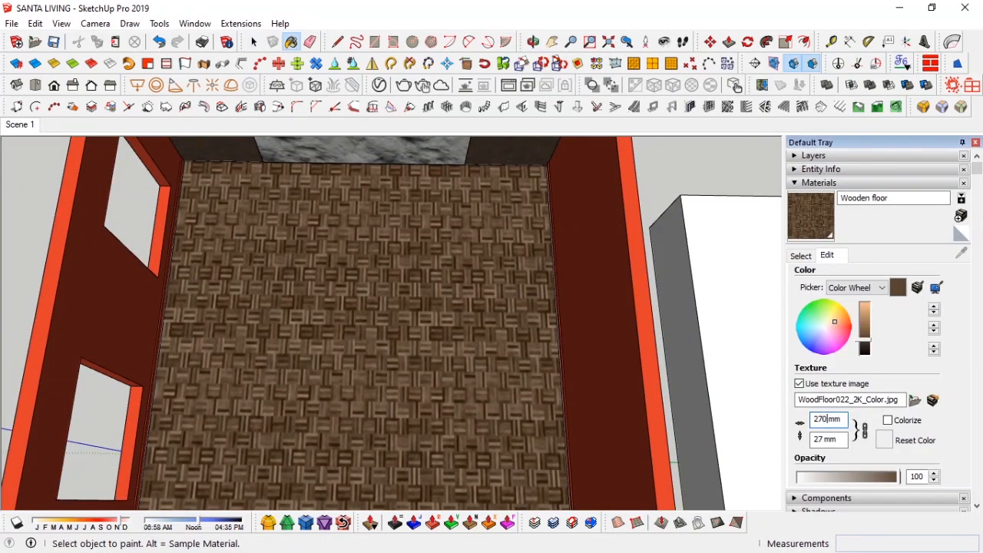
text(0)
click(843, 182)
click(976, 143)
Step: Move the roof slab down onto the top of the room walls
scroll(599, 269, down, 3)
middle_drag(599, 269, 556, 284)
scroll(663, 276, down, 3)
key(space)
click(678, 269)
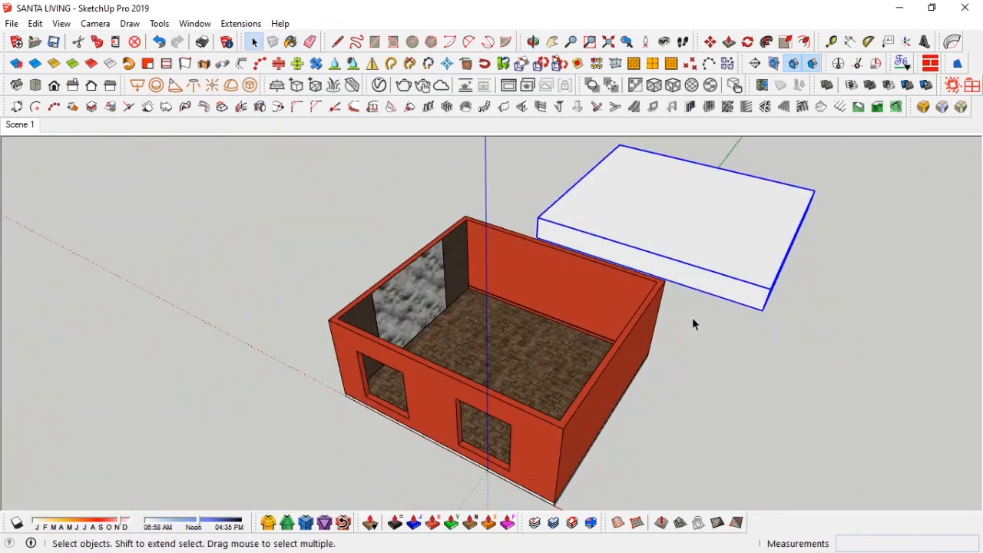
key(m)
click(763, 311)
click(564, 427)
key(space)
Step: Add the WallPaint Bumpy 01 Blue 1m material from the V-Ray library to the scene
middle_drag(488, 245, 440, 207)
scroll(441, 207, up, 5)
scroll(443, 215, down, 5)
click(380, 85)
scroll(277, 265, down, 10)
right_click(241, 291)
click(291, 306)
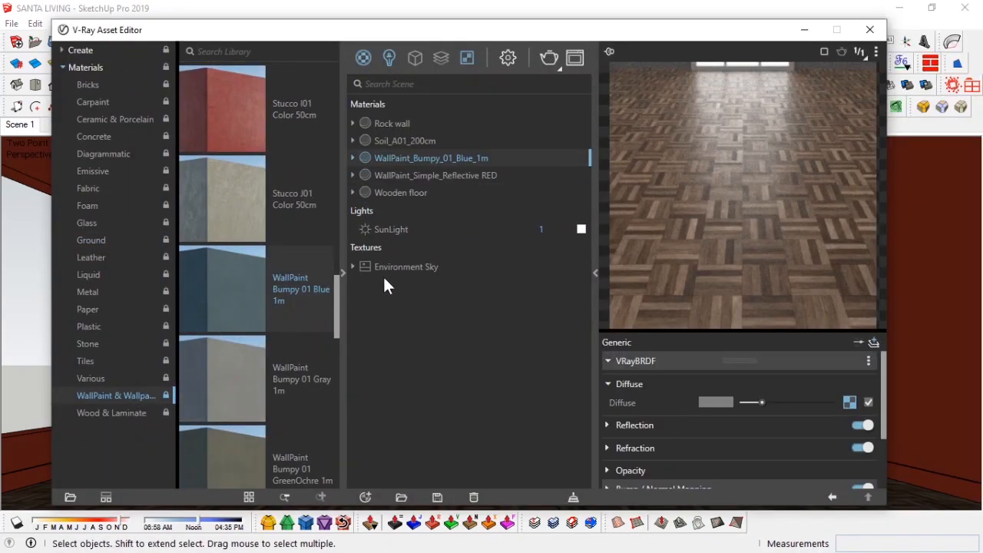
Step: Rename the material WallPaint_Bumpy_01_GREEN_1m and tint its diffuse Texture A green
click(475, 158)
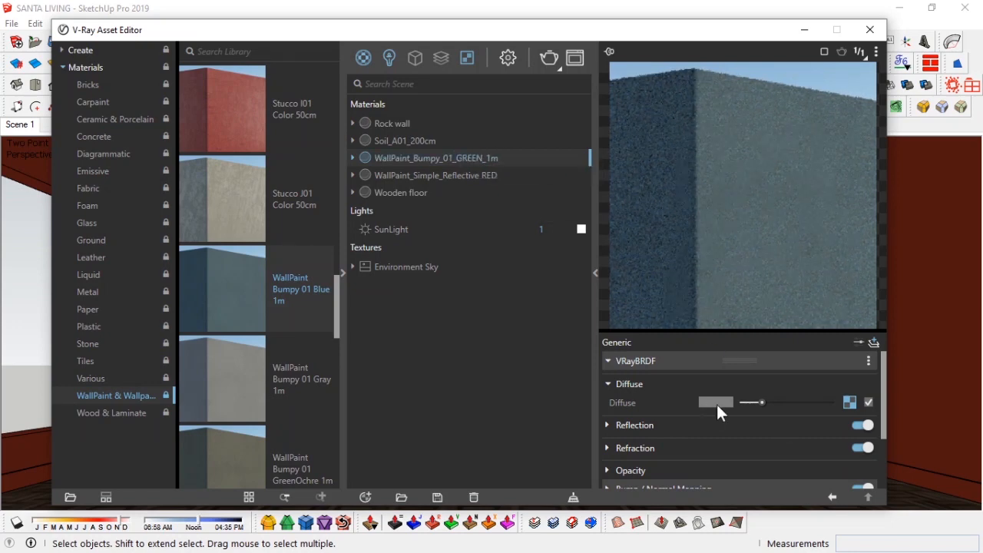
click(715, 403)
click(850, 403)
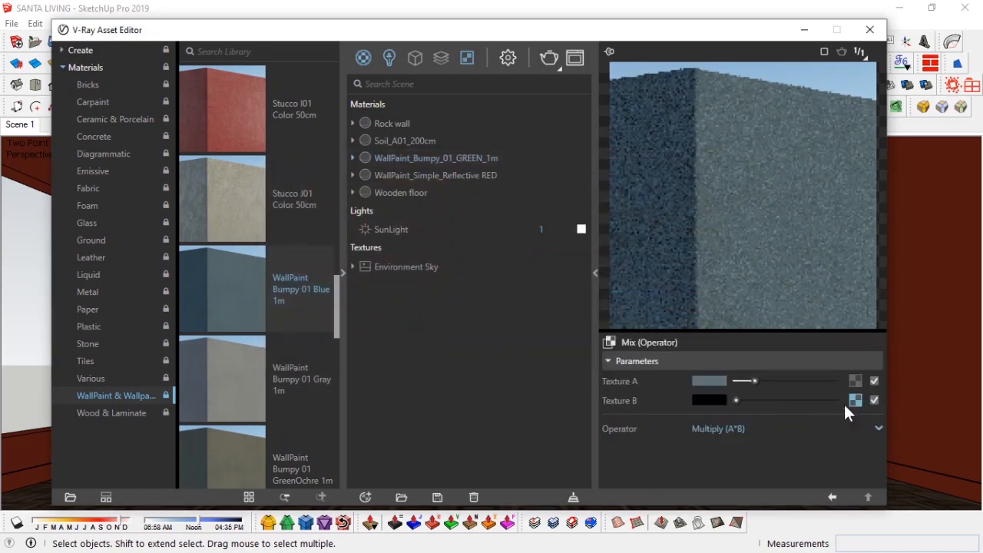
click(712, 381)
drag(618, 247, 667, 248)
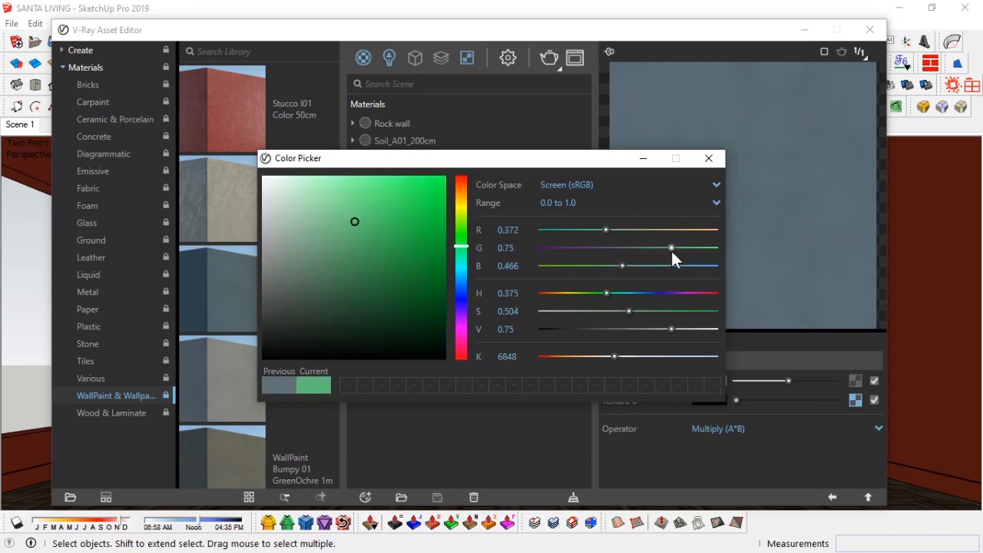
drag(587, 309, 610, 312)
Step: Inspect the Texture B smoke map and the bump mapping settings of the green wall paint
click(846, 400)
click(850, 401)
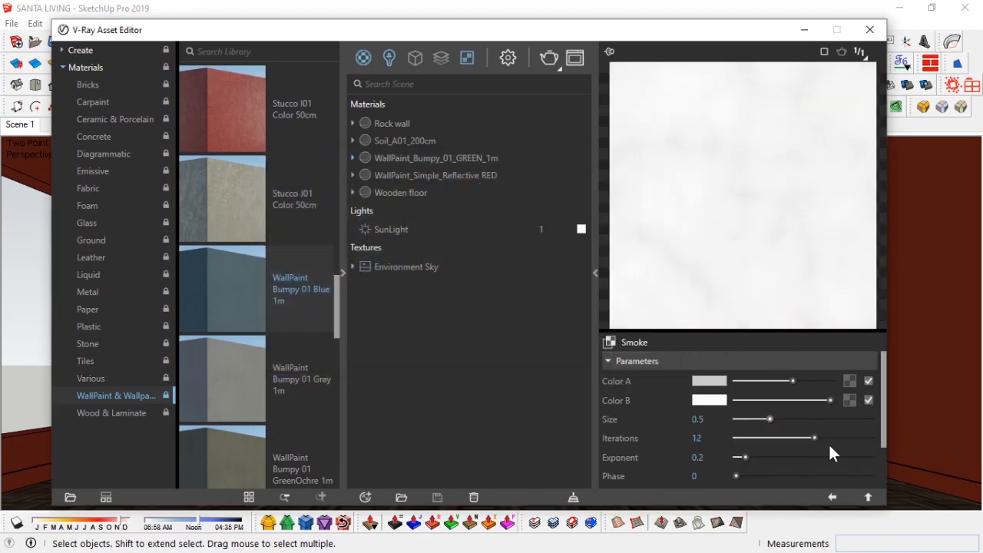
click(833, 496)
click(833, 496)
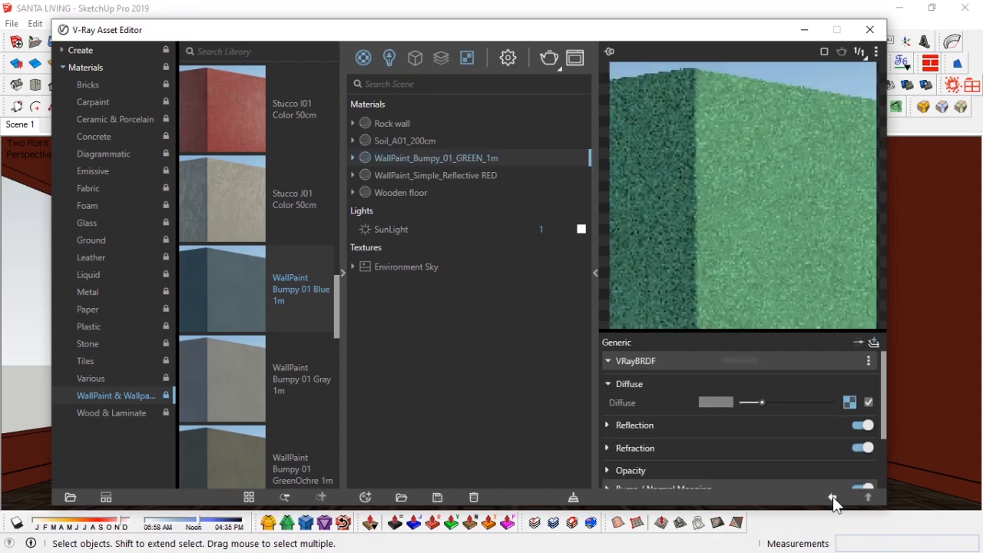
click(850, 402)
click(854, 401)
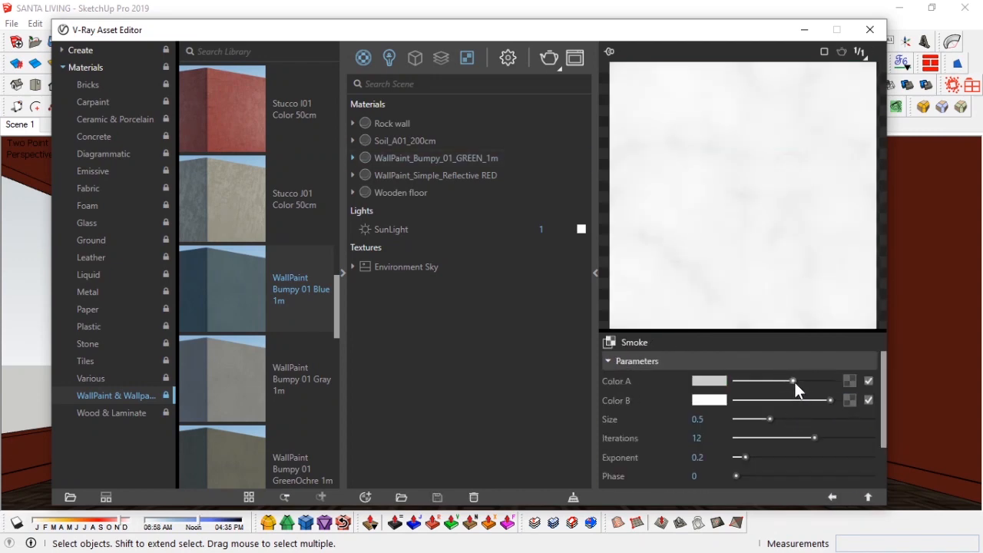
click(833, 496)
click(832, 496)
scroll(685, 402, down, 2)
click(704, 418)
click(863, 435)
click(833, 497)
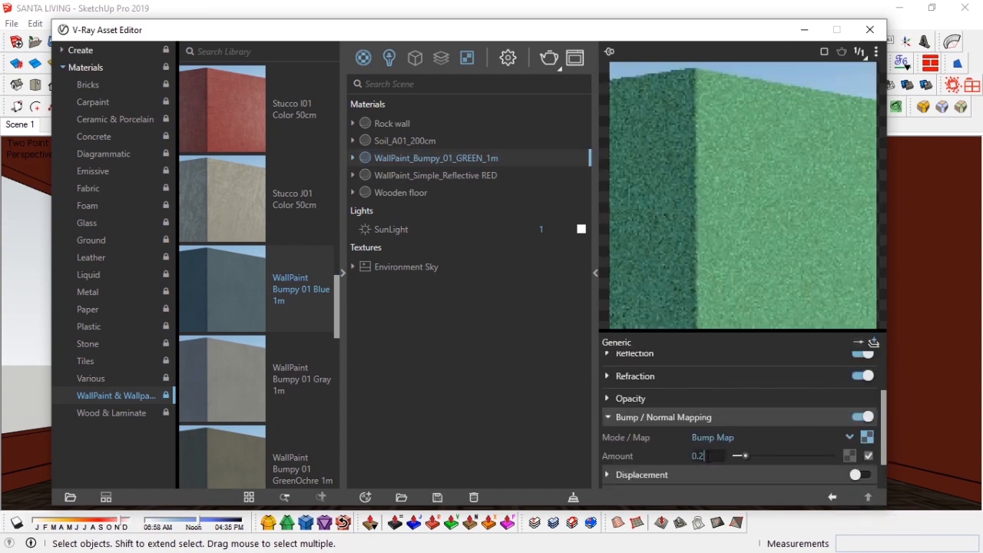
Step: Lighten the green of Texture A in the diffuse mix and close the Asset Editor
scroll(744, 402, up, 3)
click(850, 403)
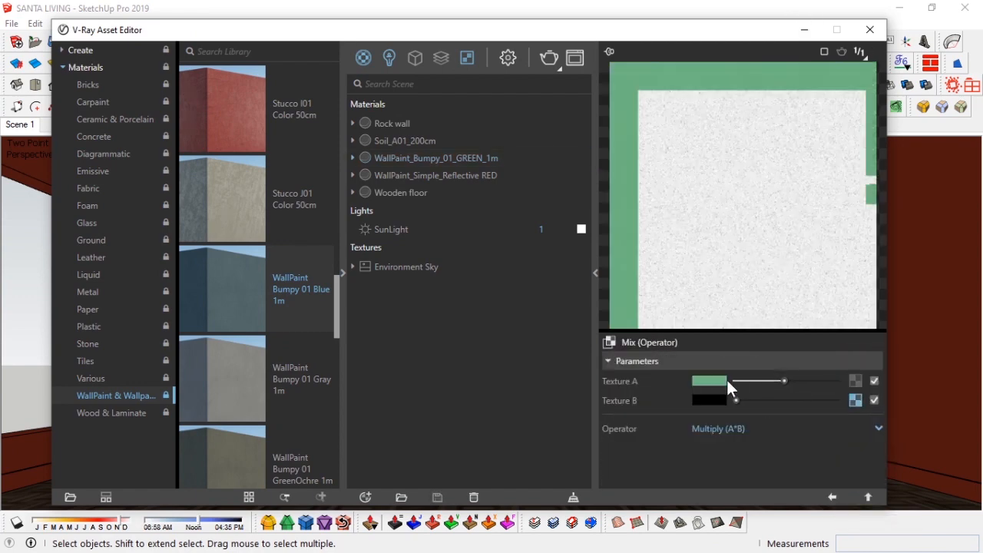
click(730, 382)
drag(594, 312, 590, 312)
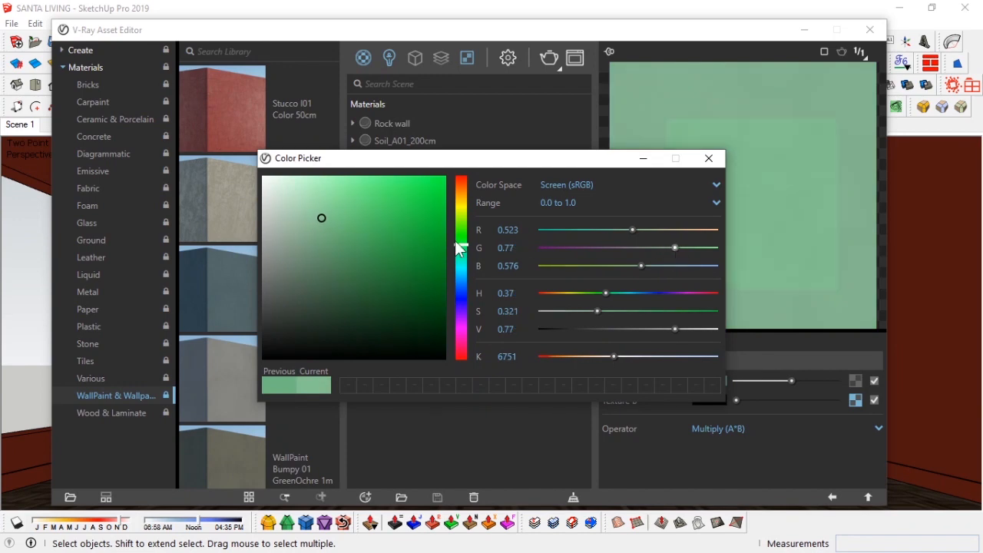
drag(465, 243, 465, 240)
drag(321, 217, 336, 217)
click(709, 158)
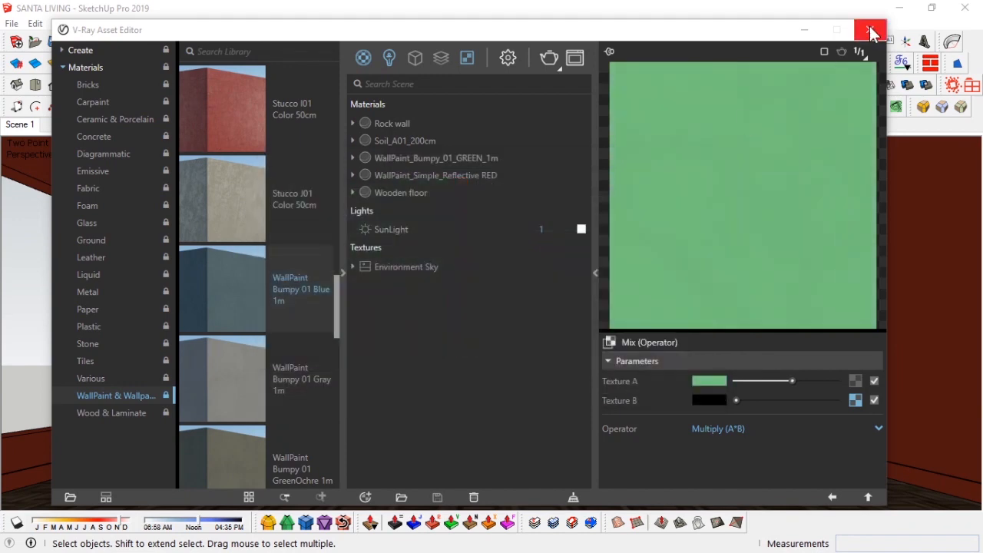
click(871, 29)
Step: Position the camera with an eye height of 1300 mm
click(663, 43)
text(1300)
key(Return)
Step: Set up a two-point perspective view of the back wall and update Scene 1 with it
key(h)
drag(428, 228, 436, 262)
scroll(441, 266, up, 1)
middle_drag(444, 267, 462, 299)
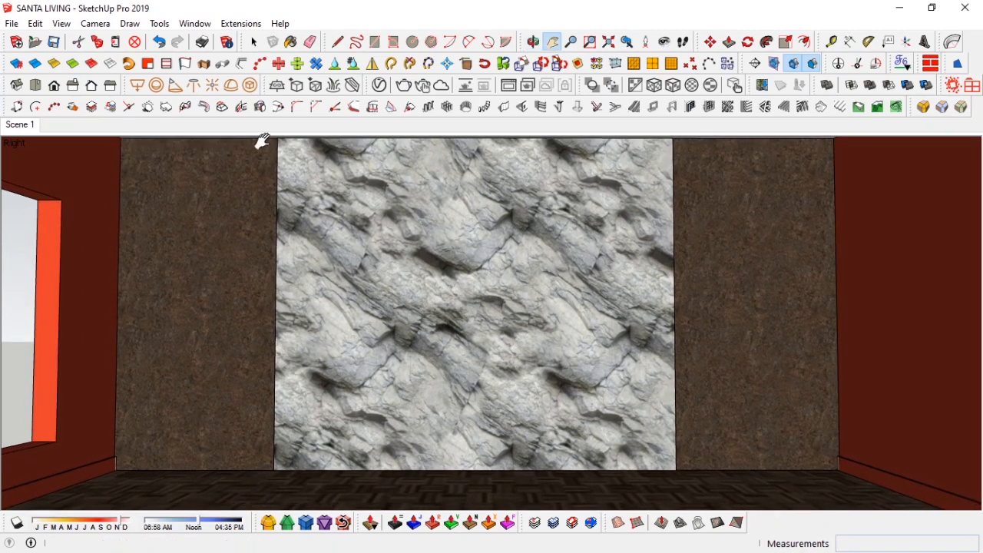
click(97, 24)
click(192, 124)
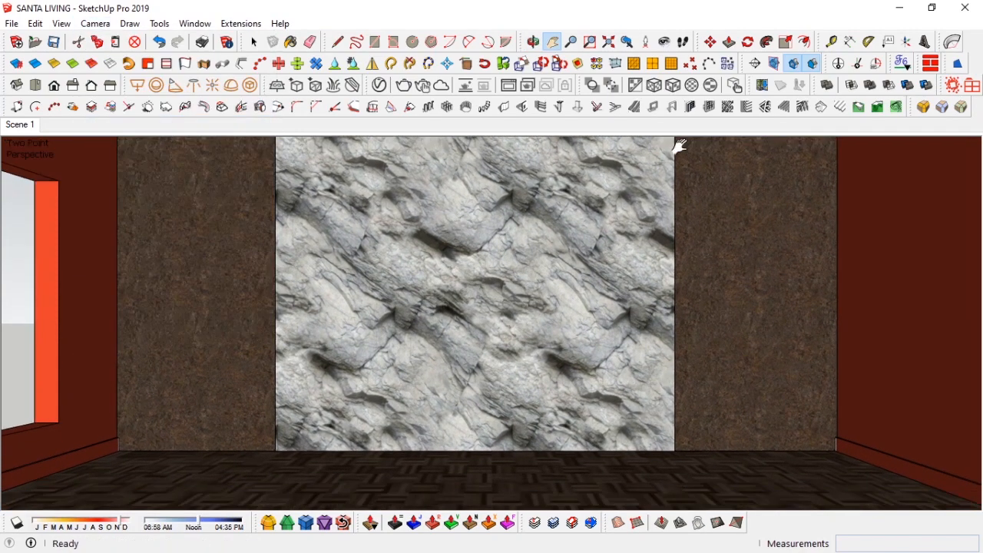
text(0)
key(Return)
drag(492, 301, 503, 356)
click(97, 23)
click(192, 125)
scroll(505, 340, down, 1)
key(h)
drag(511, 321, 506, 333)
key(space)
right_click(23, 130)
click(65, 188)
Step: Paint the ceiling with the WallPaint_Bumpy_01_GREEN_1m material
double_click(525, 153)
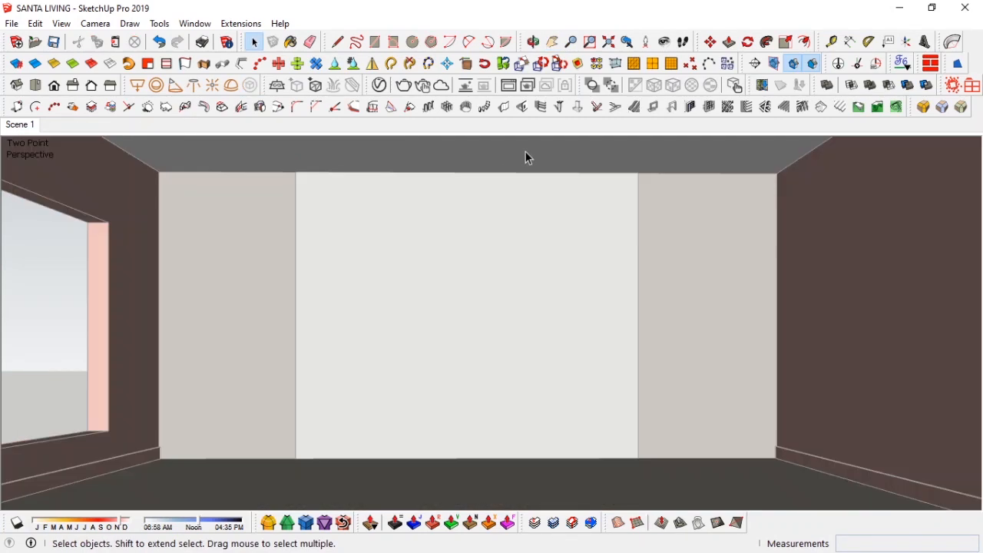
click(526, 152)
key(b)
click(505, 150)
click(828, 256)
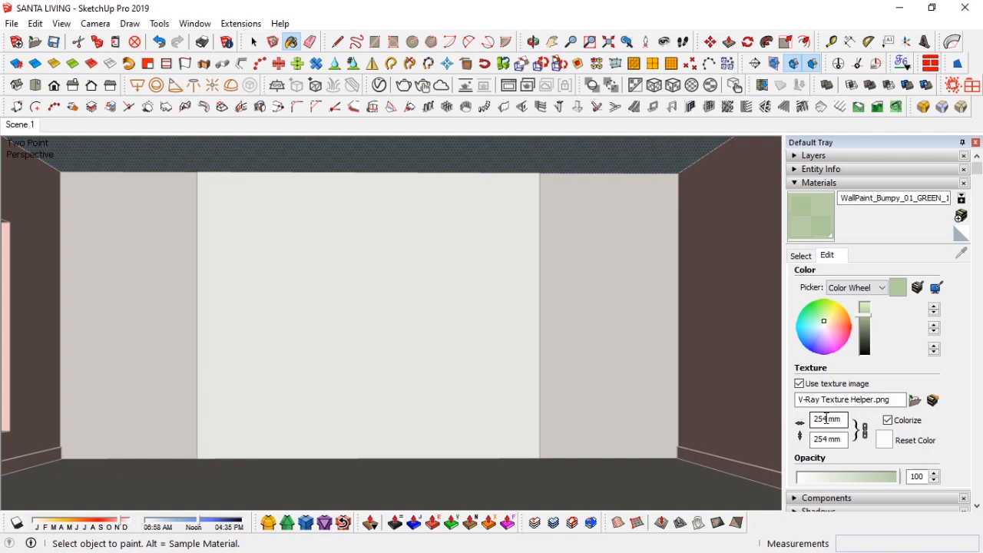
click(802, 256)
click(882, 184)
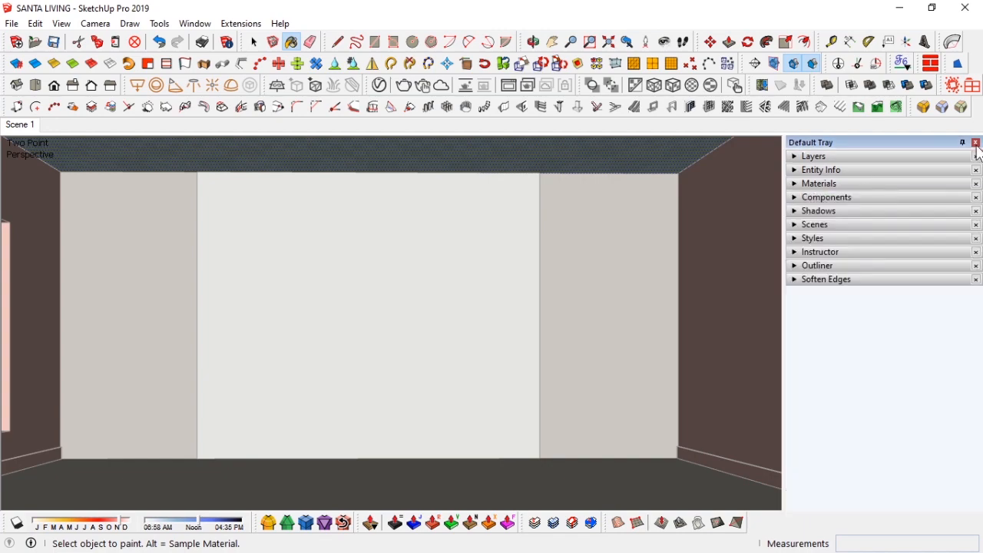
click(976, 143)
Step: Copy the ceiling edge a short distance in from the wall to outline a cove strip
key(space)
middle_drag(632, 212, 532, 286)
key(m)
key(ctrl)
click(548, 231)
key(Escape)
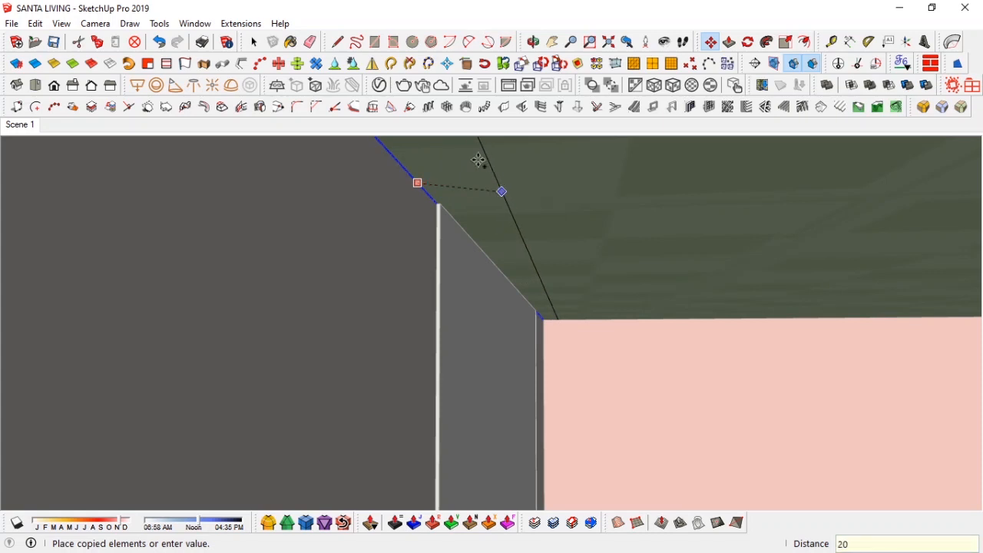
key(p)
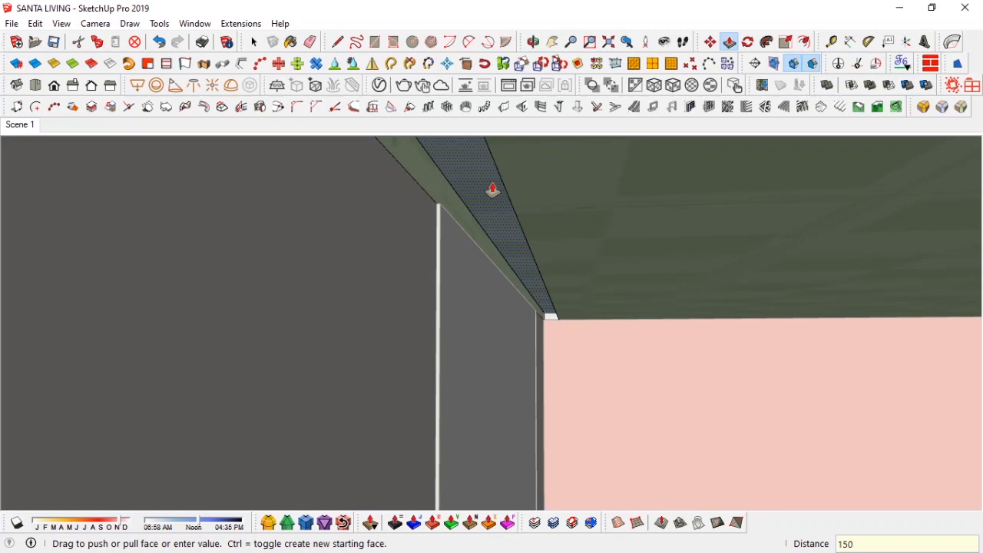
key(space)
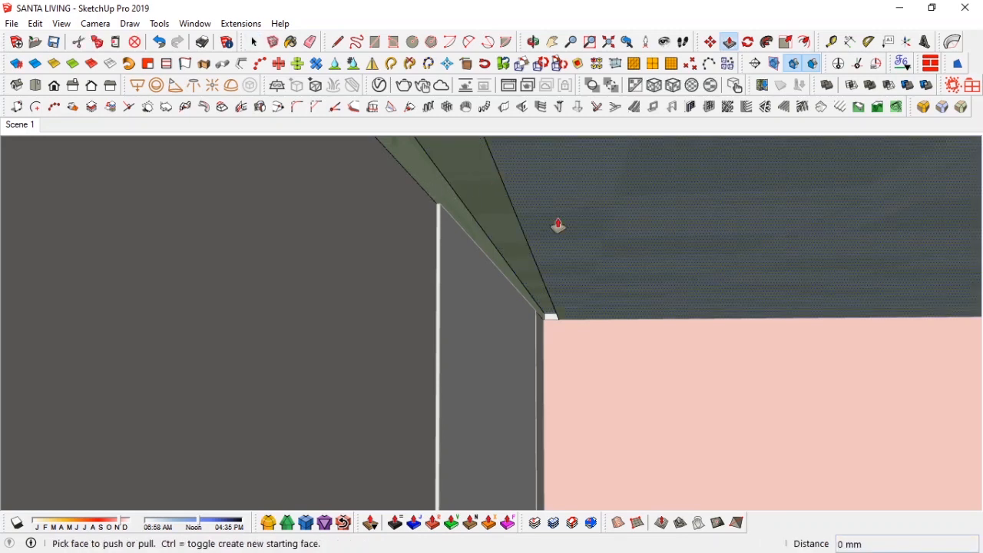
middle_drag(560, 250, 522, 222)
key(space)
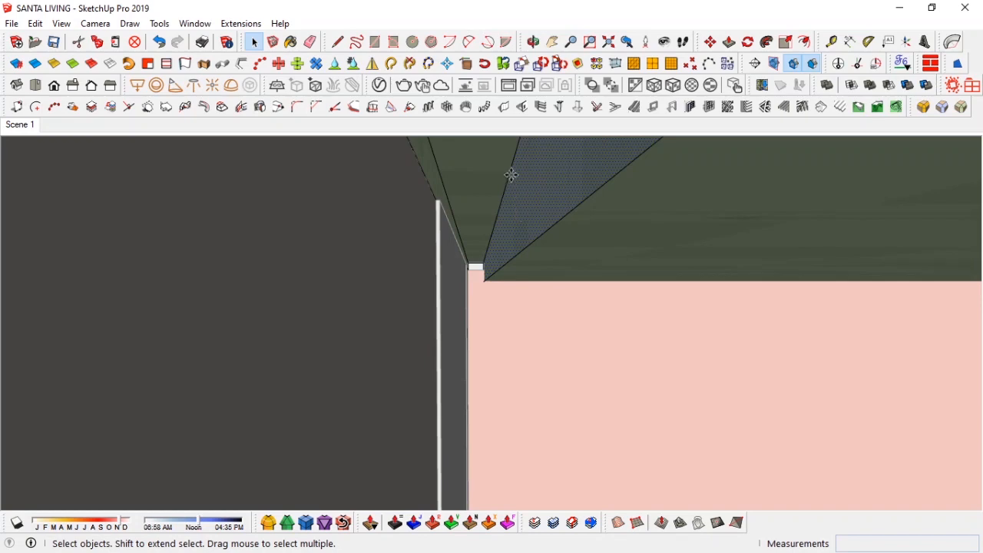
Step: Copy another ceiling edge inward and push the narrow strip into the ceiling to form a light cove
key(ctrl)
click(510, 177)
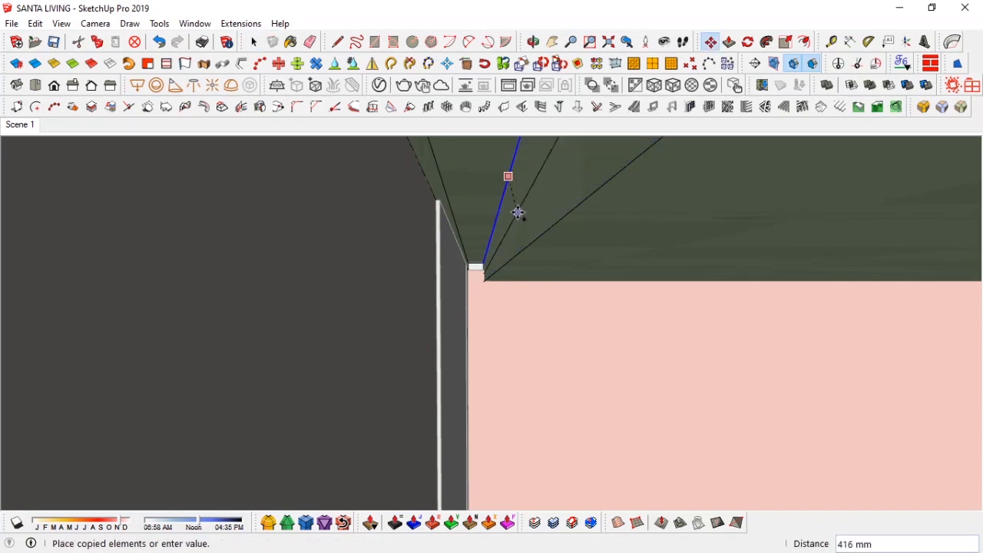
click(510, 216)
middle_drag(510, 216, 513, 228)
key(p)
click(525, 187)
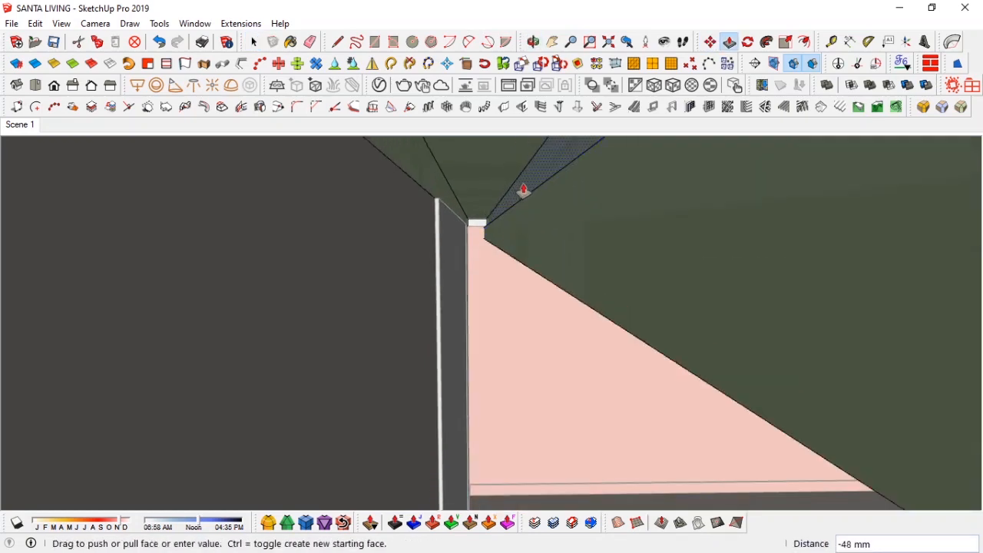
middle_drag(525, 189, 522, 236)
click(544, 236)
key(space)
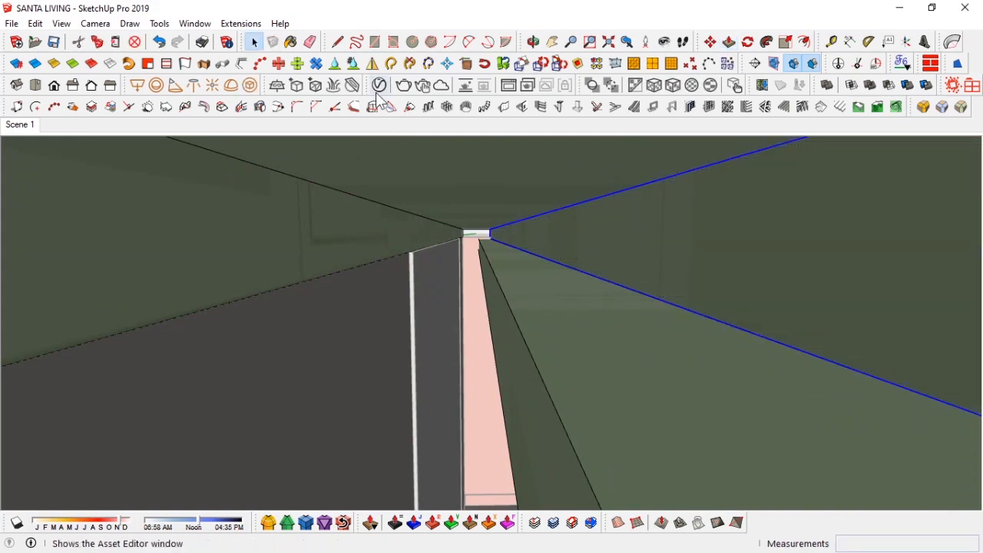
Step: Convert the cove strip into a V-Ray Mesh Light and open it in the Asset Editor
click(378, 92)
click(865, 32)
click(259, 99)
click(392, 89)
click(389, 59)
click(430, 124)
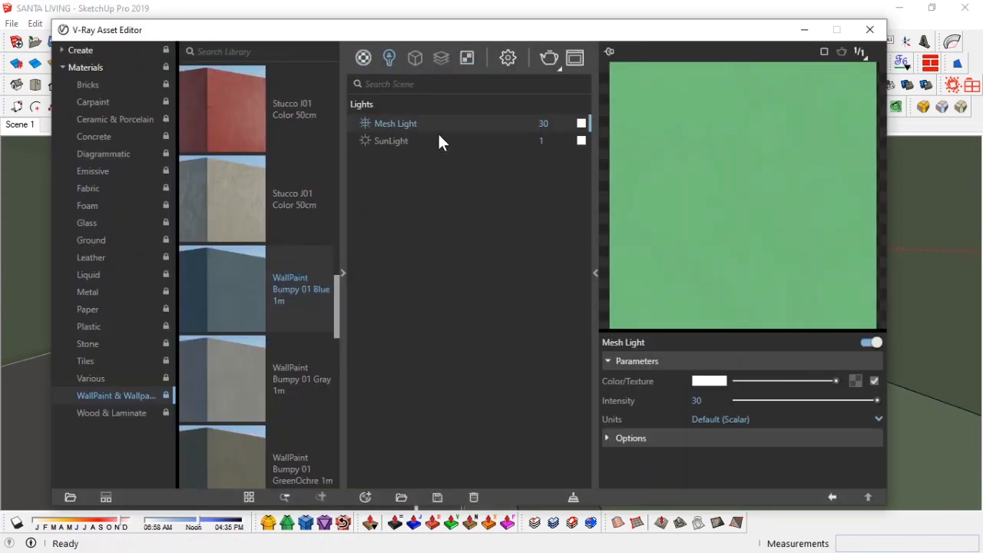
Step: Set the mesh light colour temperature to 800 K and its intensity to 300, then close the editor
click(708, 382)
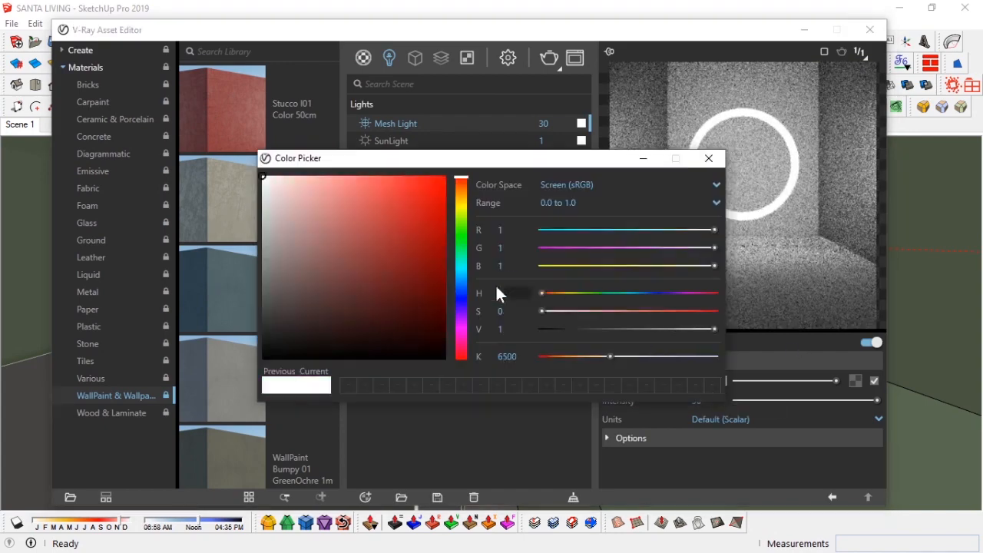
click(579, 357)
text(800)
key(Return)
click(709, 158)
drag(707, 400, 668, 397)
text(300)
key(Return)
click(878, 33)
click(10, 125)
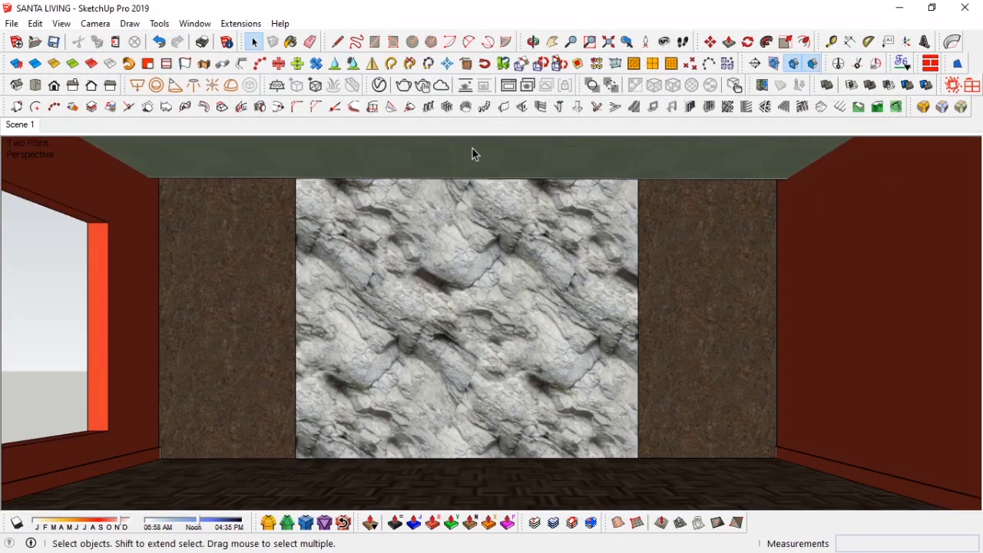
Step: Offset the ceiling face inward and push the inner panel up 120 mm to form a raised ceiling tier
double_click(474, 147)
click(474, 148)
key(f)
click(436, 175)
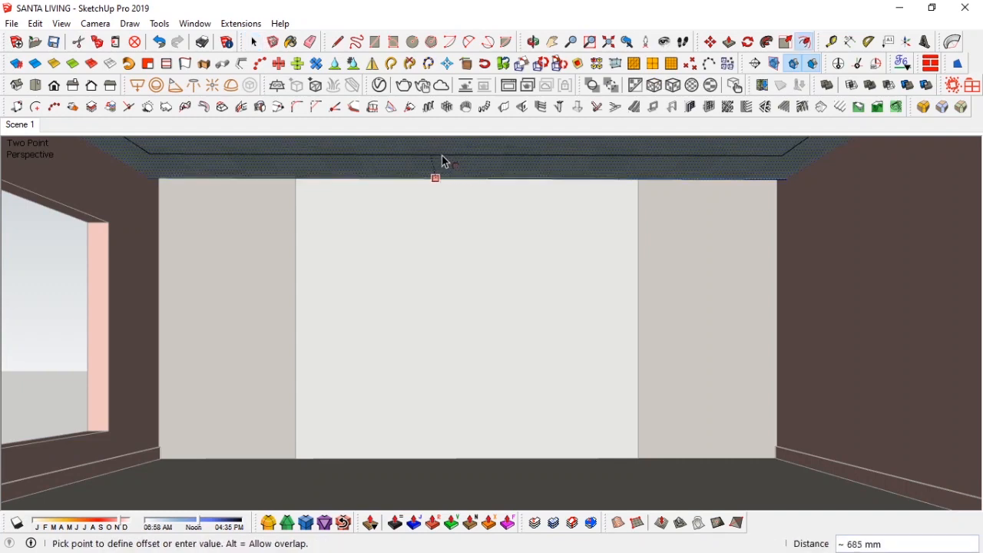
key(space)
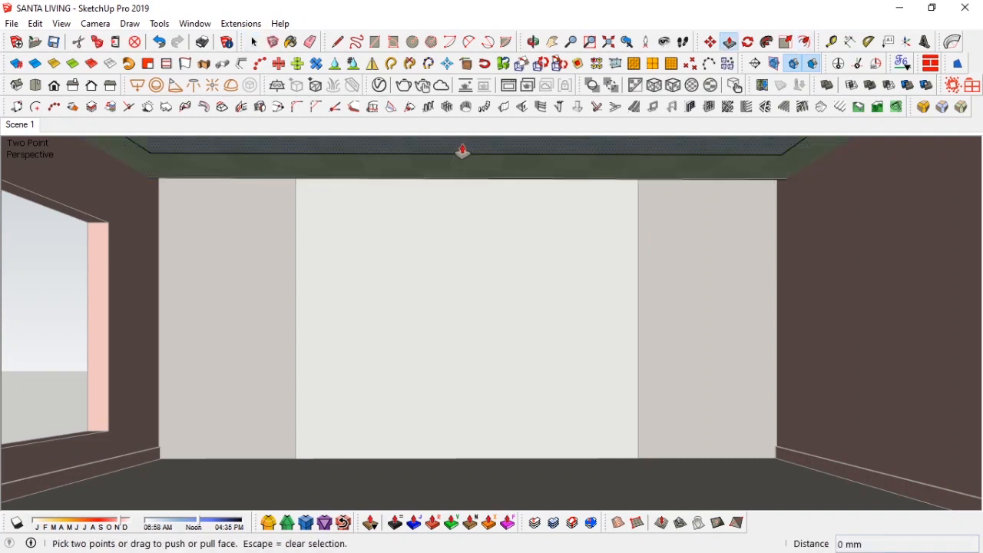
middle_drag(463, 151, 454, 217)
drag(454, 218, 458, 202)
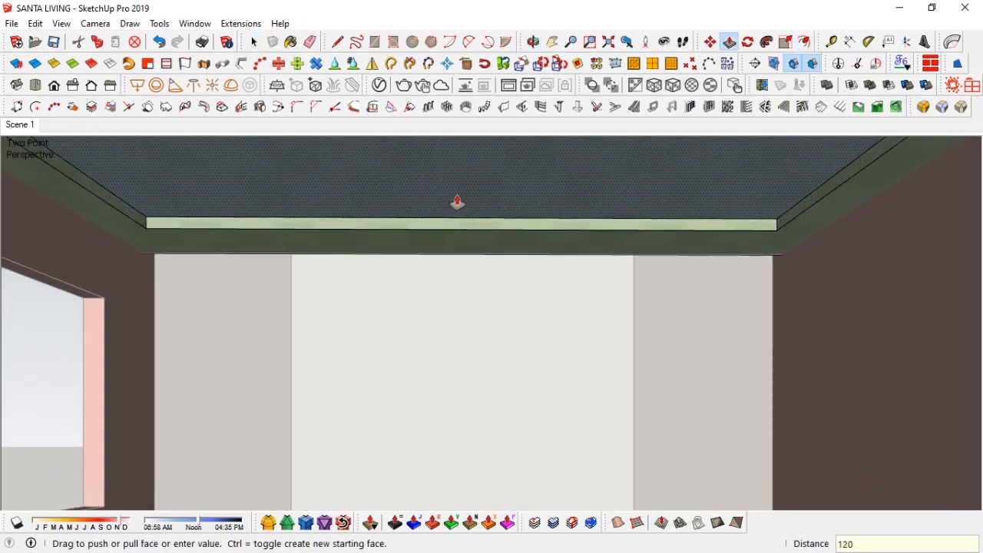
Step: Offset the raised ceiling face inward again and push it up by the same distance to form a second tier
key(f)
click(453, 215)
click(476, 207)
key(p)
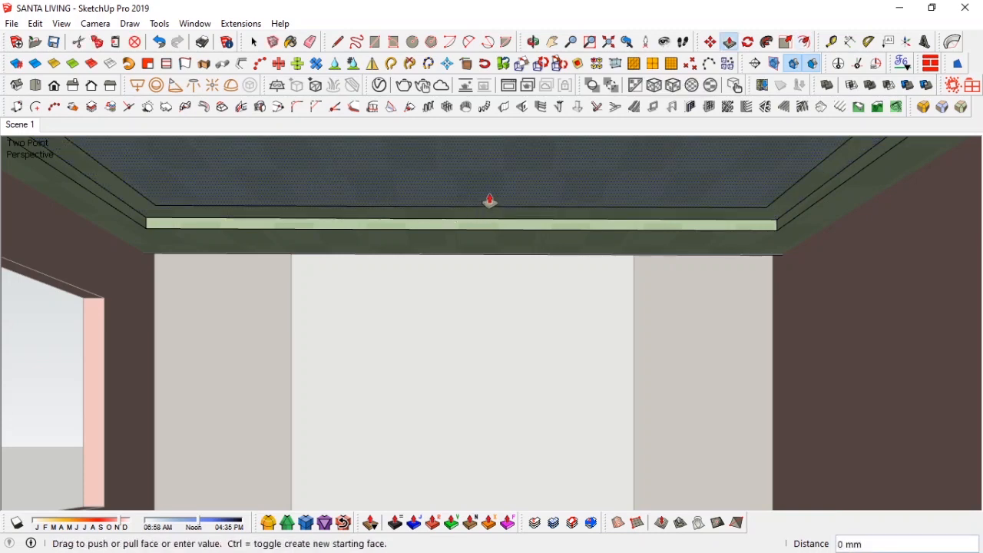
double_click(490, 200)
key(space)
Step: Reframe the room view toward the back wall and update Scene 1 to it
click(17, 127)
key(z)
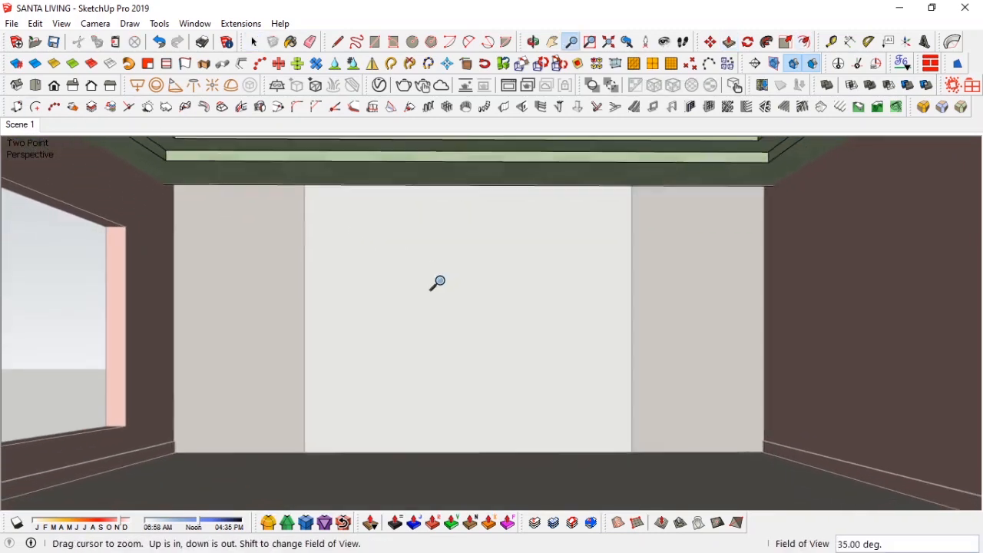
key(h)
drag(439, 268, 441, 277)
key(z)
drag(472, 318, 470, 321)
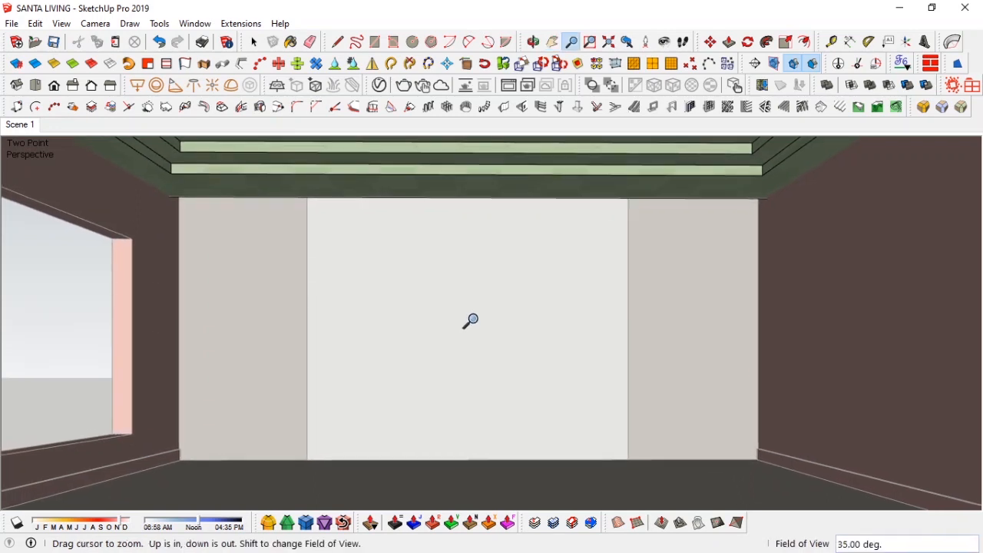
right_click(19, 128)
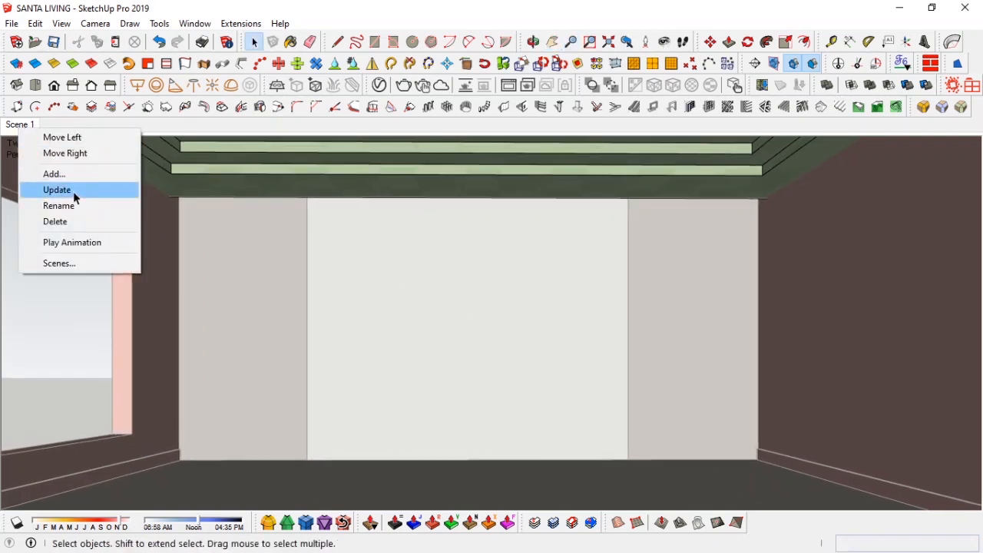
click(73, 191)
Step: Try fields of view of 45 and 55 degrees, settle on 35 degrees, reframe and update Scene 1 again
text(z)
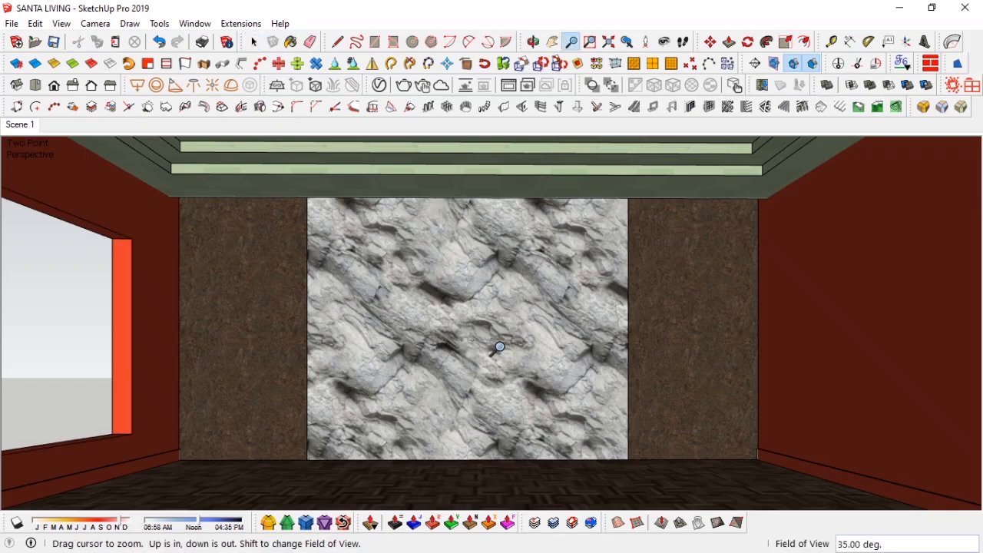
text(45)
key(Return)
text(55)
key(Return)
text(35)
key(Return)
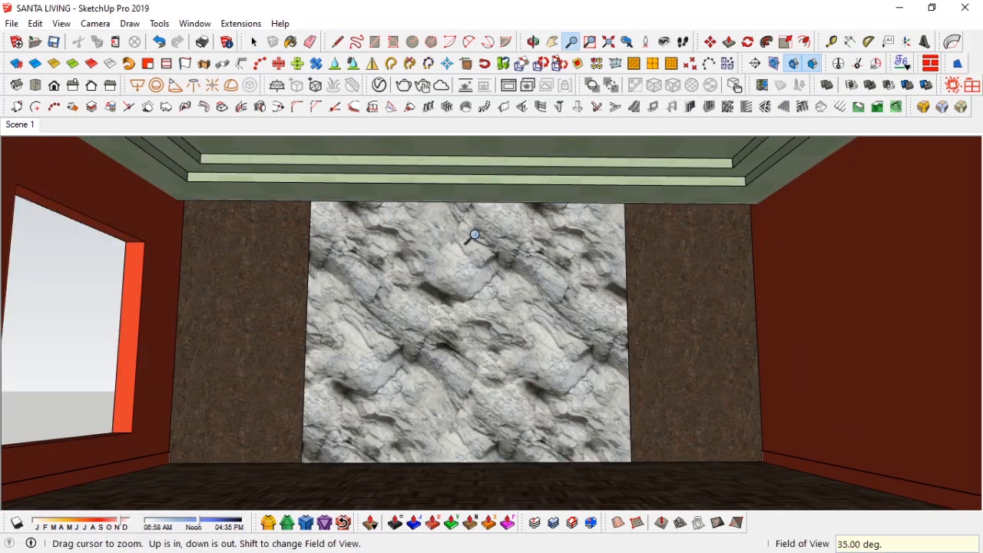
click(628, 43)
click(627, 42)
key(space)
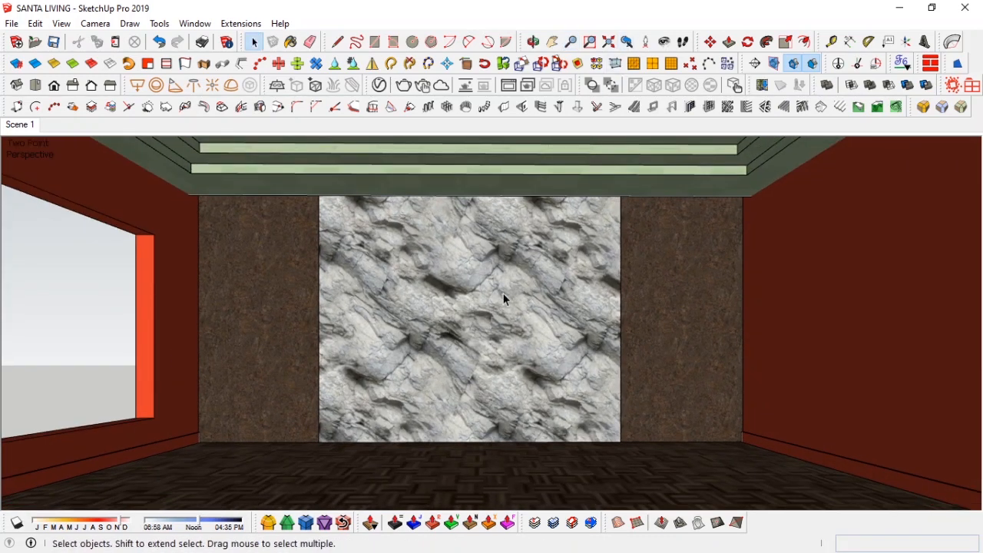
key(h)
drag(501, 307, 500, 317)
key(z)
drag(499, 356, 497, 338)
right_click(19, 124)
click(54, 187)
key(space)
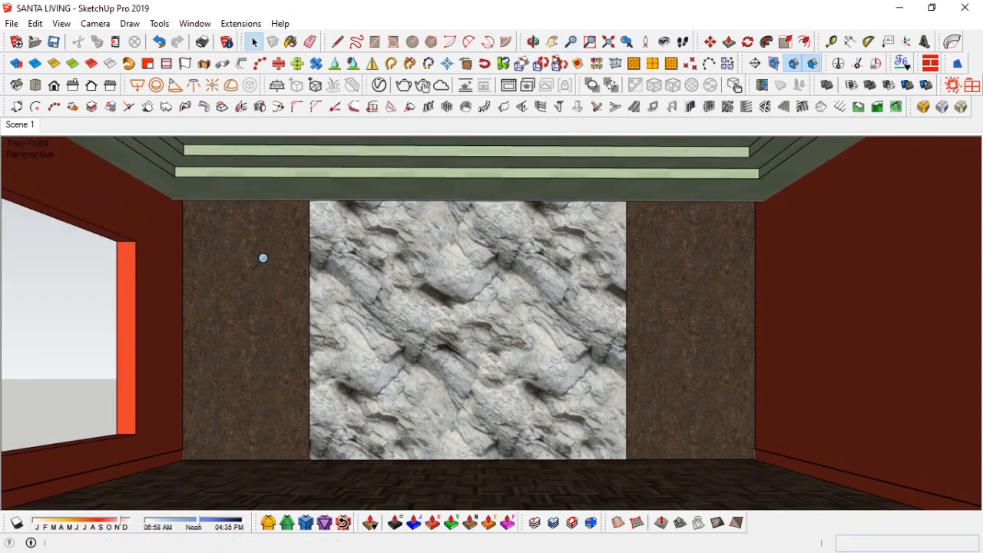
Step: Import the Glass-block component from the components windowsdoors folder into the model near the side window
middle_drag(405, 259, 494, 270)
click(611, 46)
middle_drag(418, 231, 868, 249)
middle_drag(476, 285, 616, 270)
scroll(525, 258, up, 9)
middle_drag(525, 258, 421, 384)
key(alt+Tab)
click(78, 75)
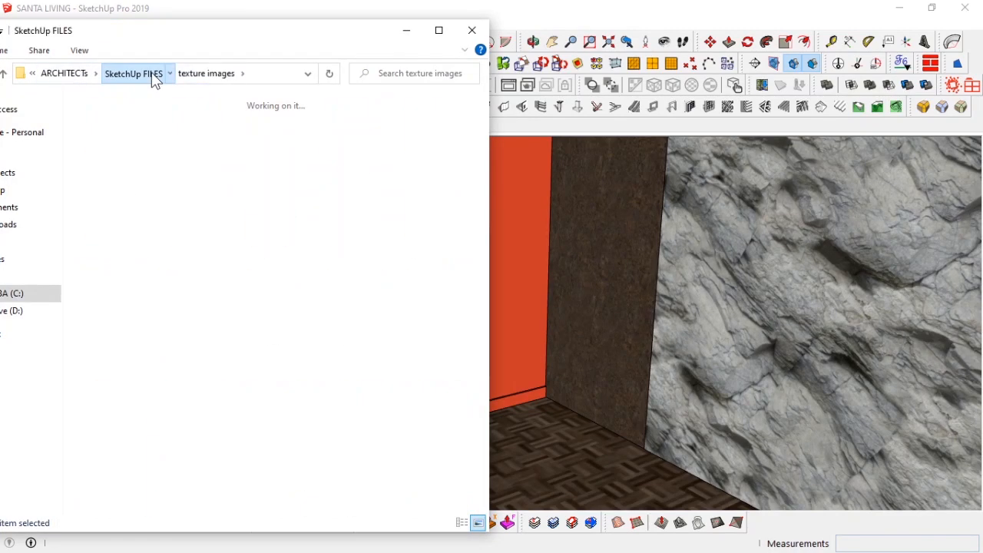
click(151, 74)
double_click(352, 162)
double_click(261, 424)
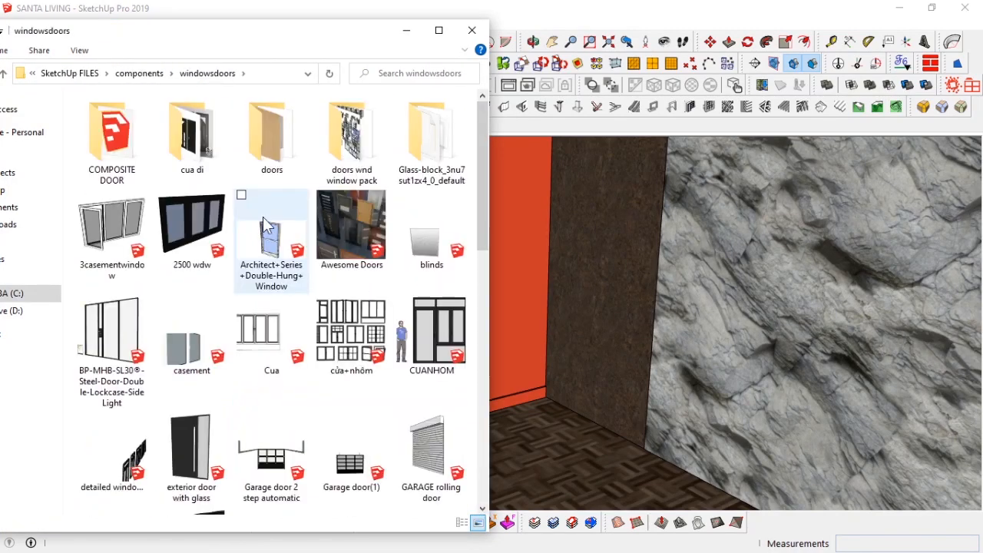
double_click(415, 136)
drag(291, 35, 202, 36)
drag(487, 381, 488, 378)
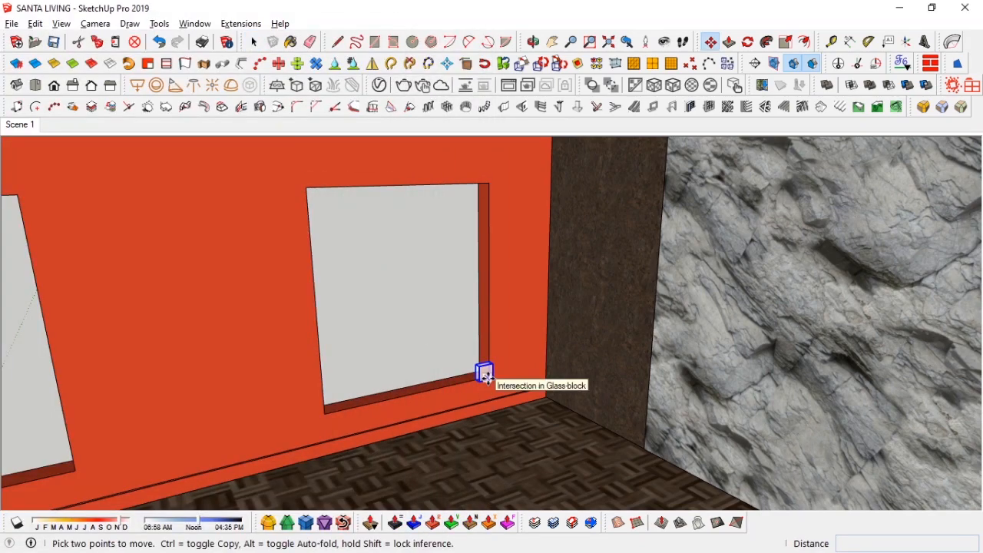
Step: Move the glass block into the lower corner of the window opening
scroll(487, 375, up, 6)
middle_drag(487, 376, 556, 291)
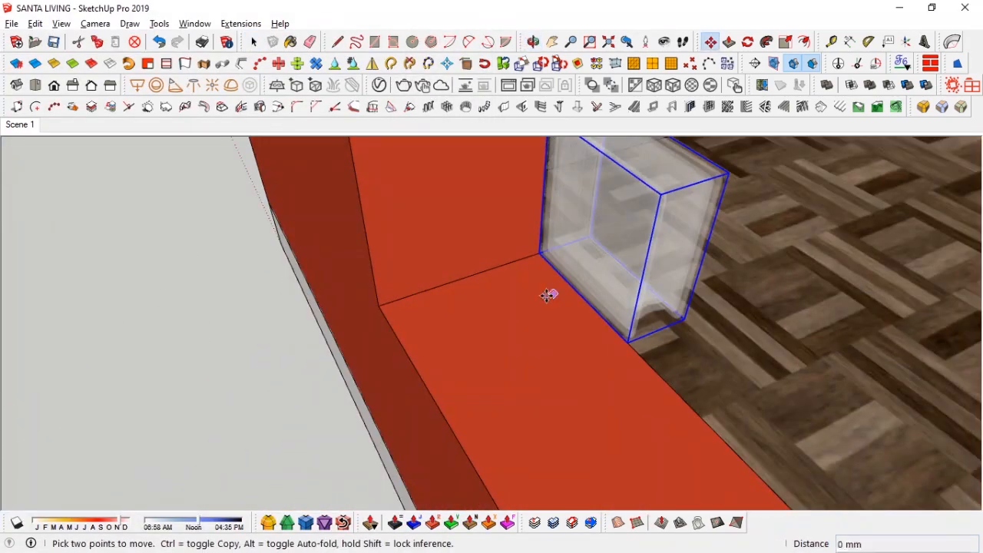
middle_drag(533, 325, 419, 369)
key(s)
drag(508, 283, 625, 149)
middle_drag(384, 296, 538, 273)
drag(461, 280, 390, 426)
middle_drag(507, 400, 520, 331)
drag(504, 321, 449, 347)
middle_drag(449, 348, 446, 248)
Step: Try stacking copies of the glass block upward along the window jamb
key(m)
middle_drag(508, 235, 641, 394)
key(ctrl)
click(640, 393)
key(Escape)
middle_drag(634, 284, 598, 427)
key(ctrl)
click(635, 400)
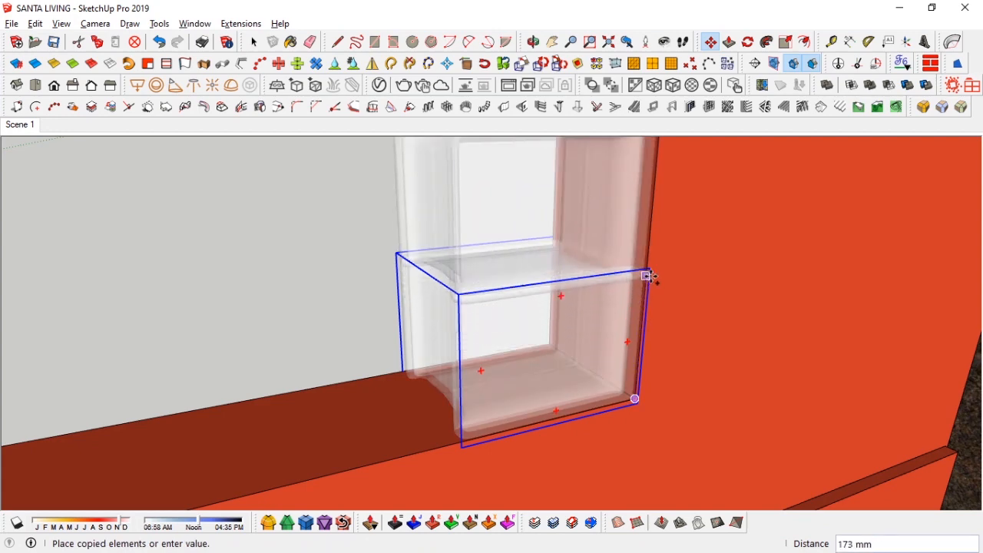
click(651, 272)
middle_drag(651, 272, 542, 223)
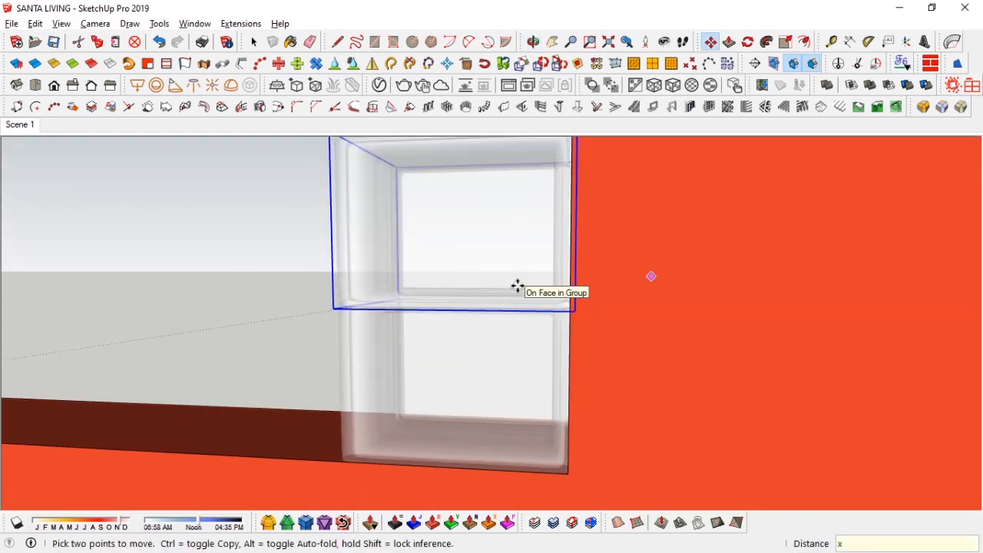
text(6)
key(Return)
key(space)
scroll(471, 257, down, 4)
click(402, 255)
middle_drag(402, 255, 518, 453)
scroll(596, 338, down, 2)
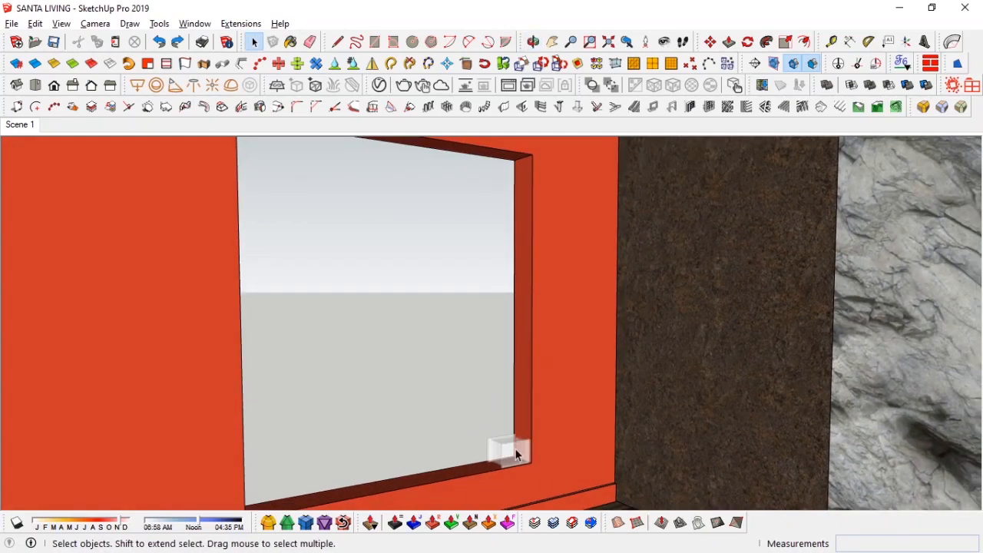
Step: Copy the glass block upward as a stack of ten copies along the window's side jamb
scroll(535, 459, up, 10)
click(517, 453)
key(ctrl)
scroll(519, 307, down, 2)
click(528, 347)
scroll(529, 346, down, 6)
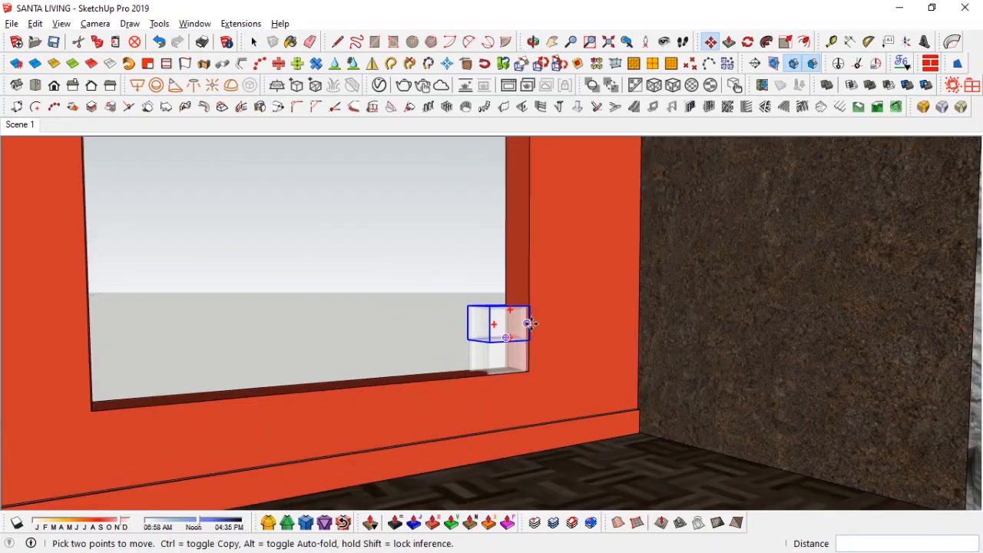
text(x10)
key(Return)
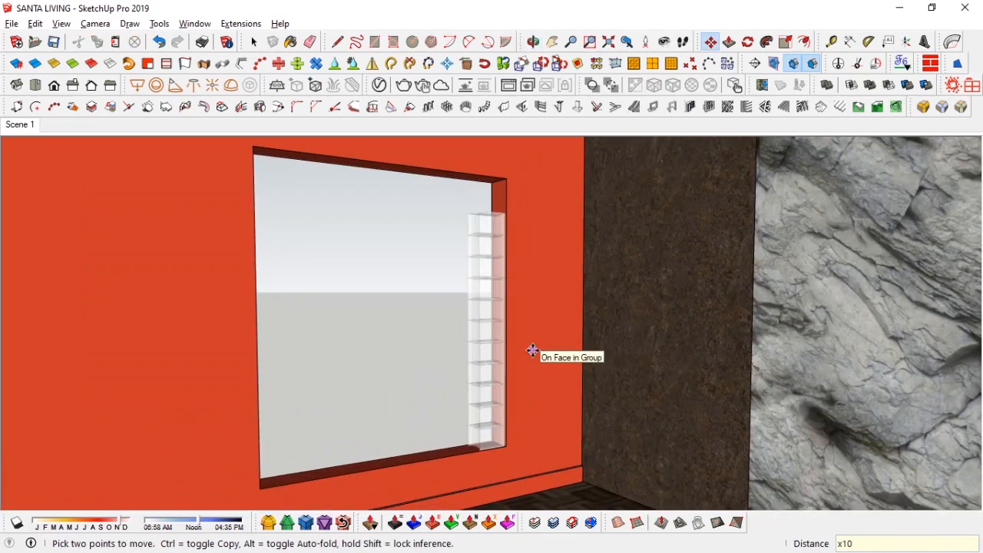
key(space)
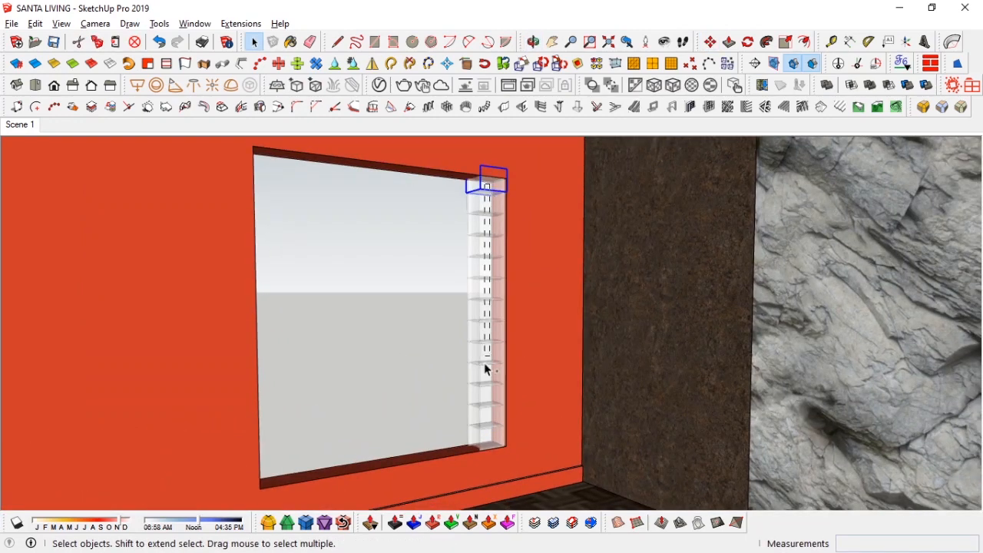
Step: Scale the glass block column to fill the window opening's full height
scroll(484, 167, up, 2)
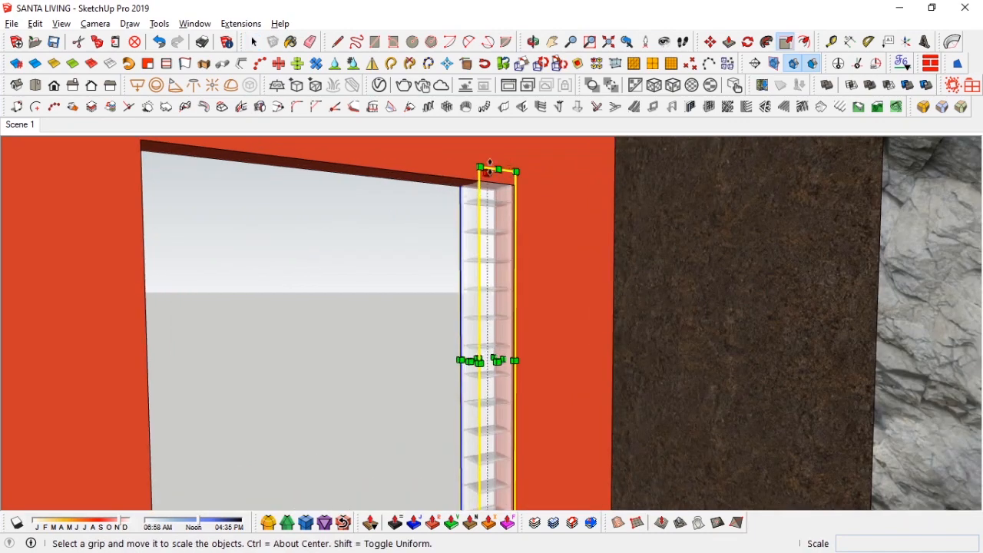
click(486, 170)
scroll(446, 176, down, 2)
middle_drag(461, 182, 448, 247)
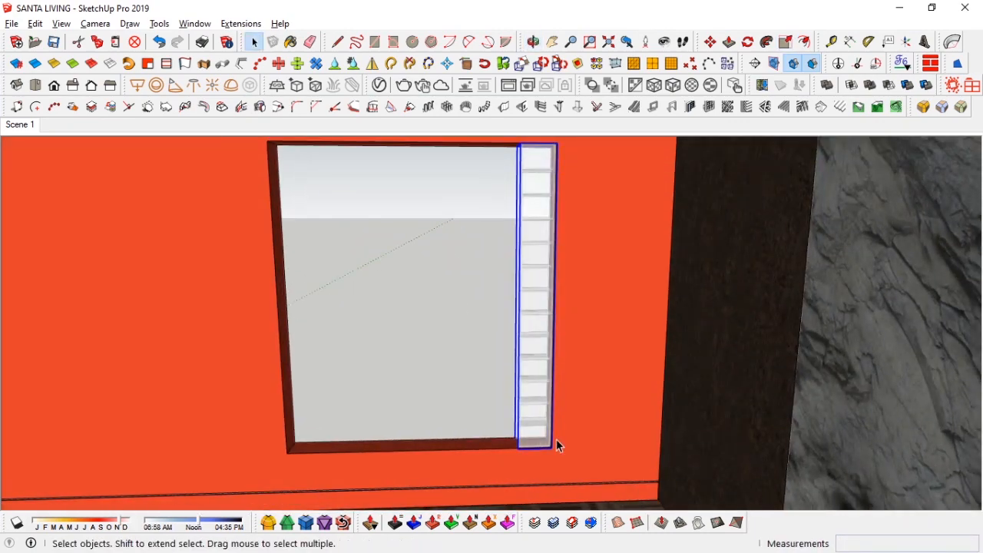
Step: Copy the glass block column across the window as an array of seven copies
scroll(550, 438, up, 2)
key(m)
key(ctrl)
click(540, 454)
scroll(492, 450, up, 3)
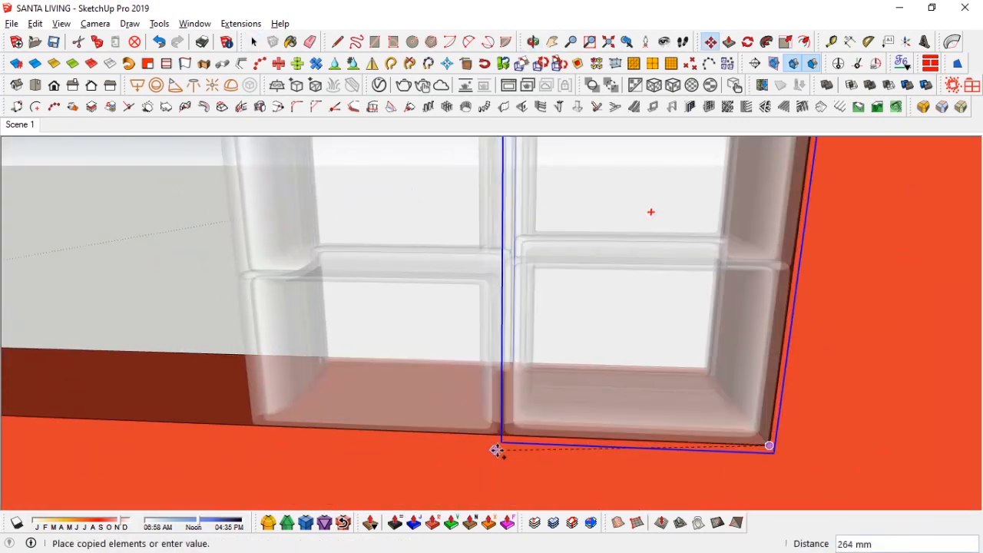
scroll(514, 442, up, 2)
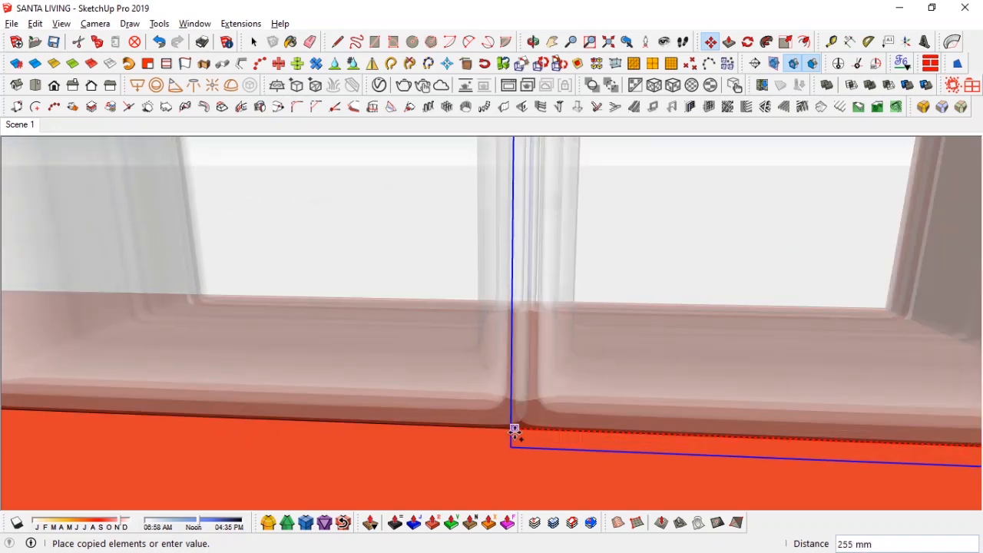
click(516, 435)
scroll(553, 396, down, 2)
scroll(553, 393, down, 5)
middle_drag(554, 393, 576, 402)
scroll(634, 334, down, 3)
middle_drag(635, 334, 584, 352)
text(x)
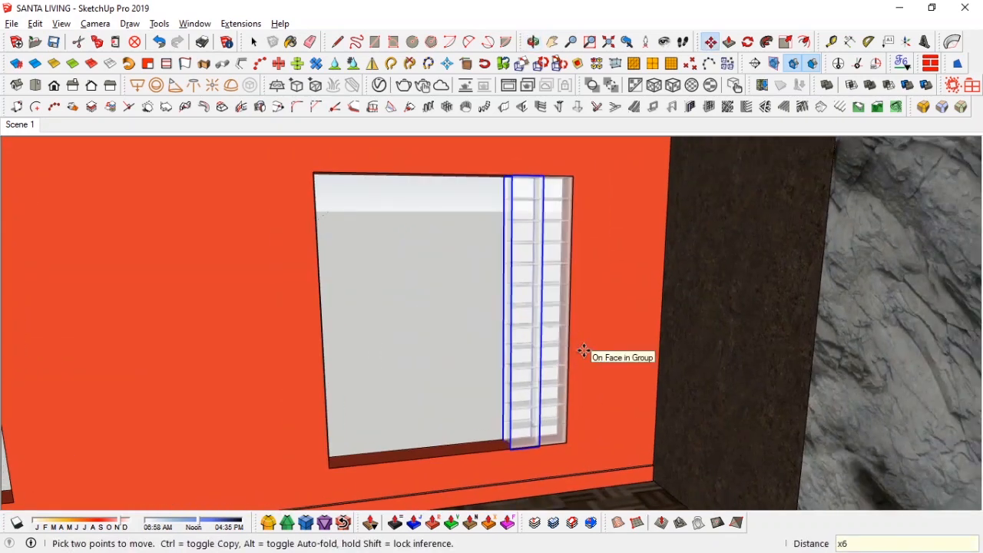
text(6)
key(Return)
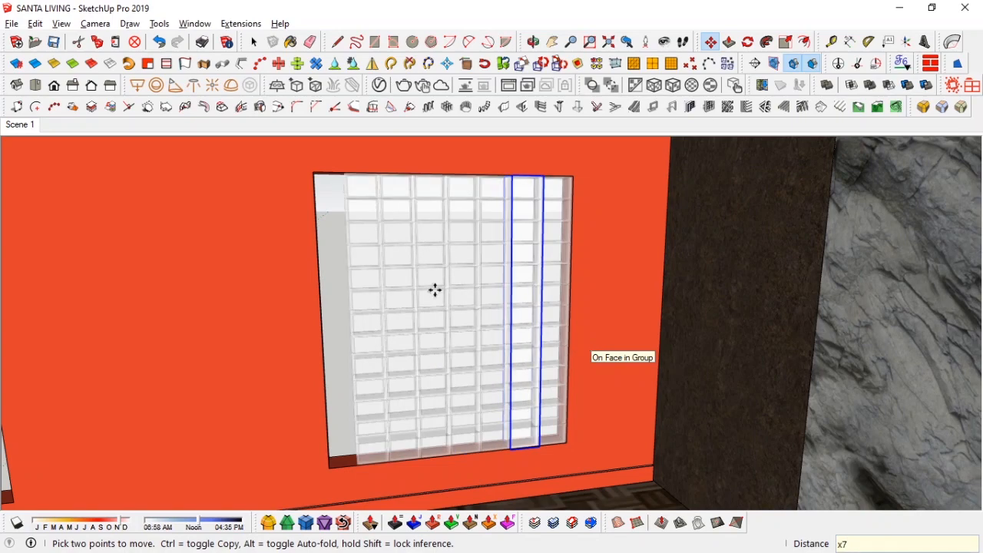
key(space)
Step: Select all the glass block columns and group them together
middle_drag(499, 249, 557, 193)
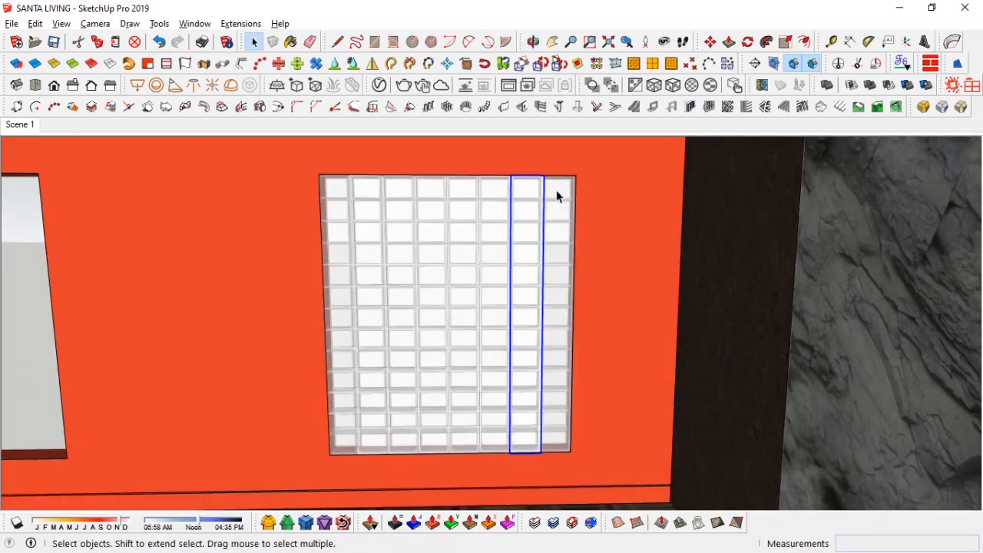
drag(349, 401, 354, 398)
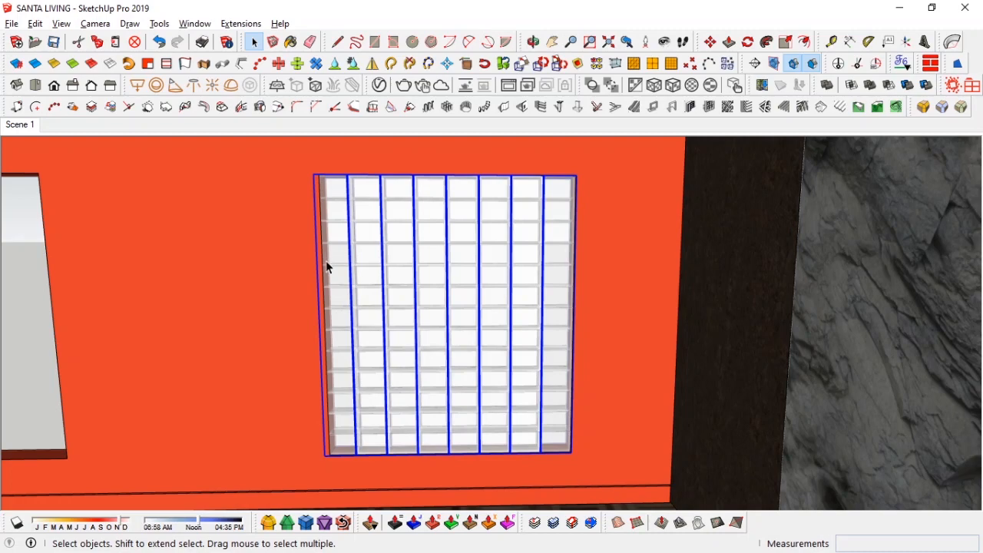
key(ctrl+g)
Step: Scale the glass block group to fit the width of the window opening
scroll(331, 265, up, 1)
middle_drag(334, 287, 338, 307)
click(627, 42)
scroll(275, 377, up, 2)
middle_drag(279, 390, 340, 290)
drag(340, 291, 332, 283)
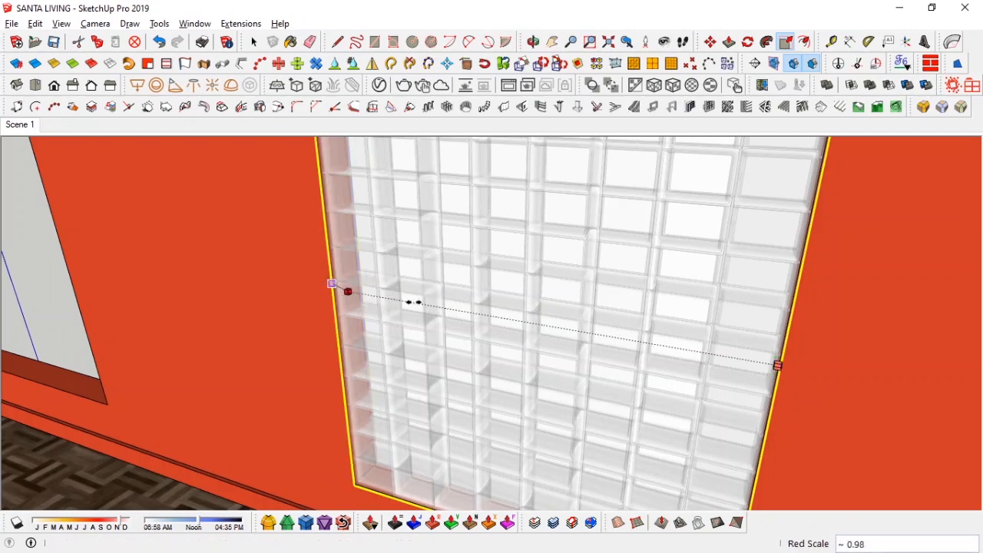
key(space)
scroll(521, 284, down, 3)
middle_drag(454, 286, 625, 39)
click(627, 41)
middle_drag(498, 371, 224, 360)
double_click(224, 359)
Step: Erase the extra glass block columns inside the group
right_click(218, 330)
click(249, 259)
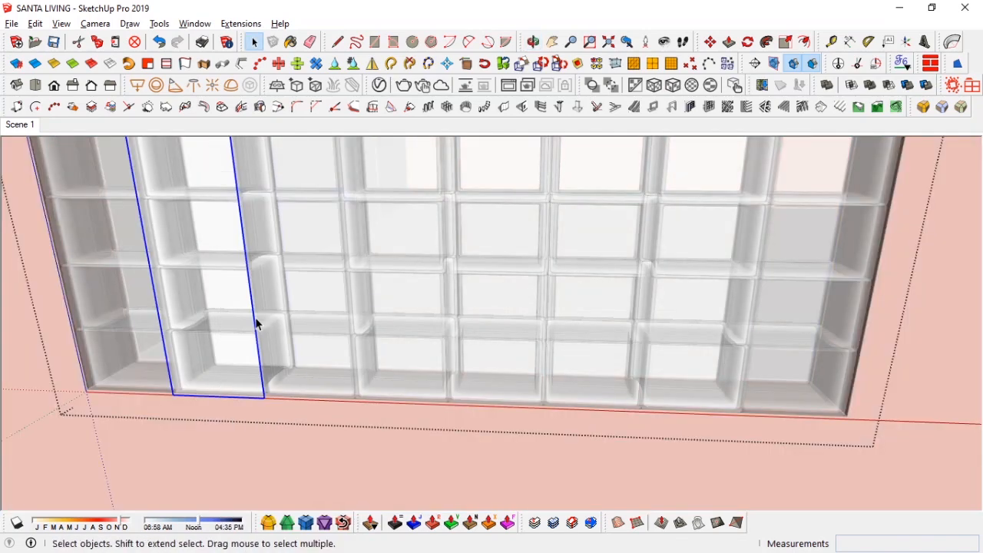
right_click(312, 331)
click(364, 200)
click(408, 306)
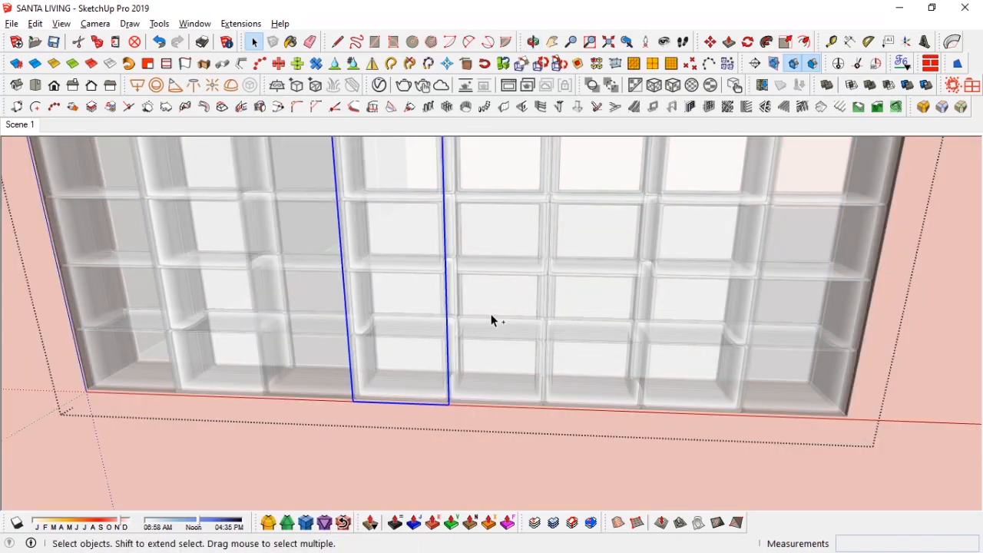
ctrl+click(494, 319)
ctrl+click(592, 326)
ctrl+click(691, 331)
right_click(691, 330)
click(726, 213)
right_click(219, 319)
click(265, 196)
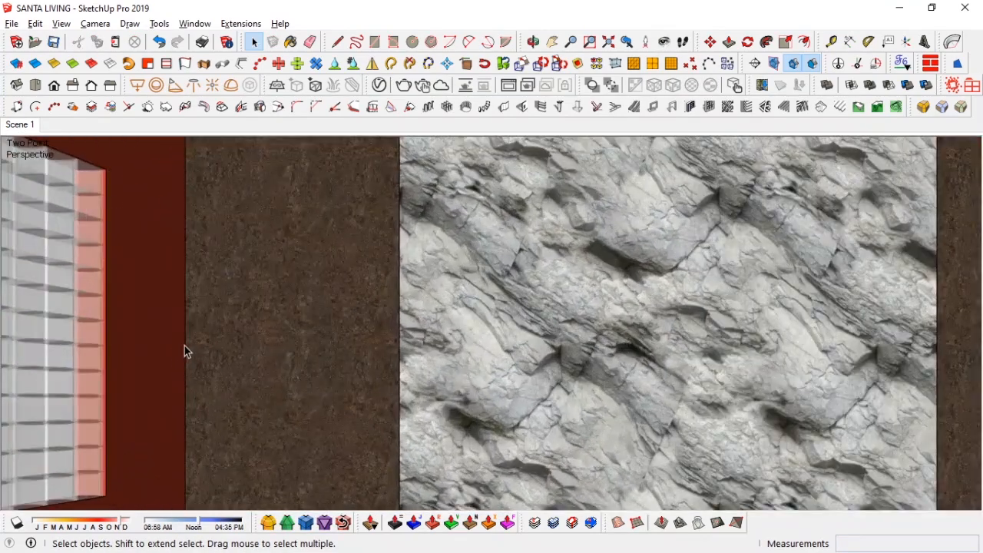
Step: Move the glass block panel about 23 mm into place within the wall opening
mouse_move(185, 351)
middle_down()
mouse_move(292, 351)
mouse_move(481, 418)
mouse_move(427, 392)
mouse_move(482, 417)
mouse_move(538, 407)
middle_up()
click(671, 399)
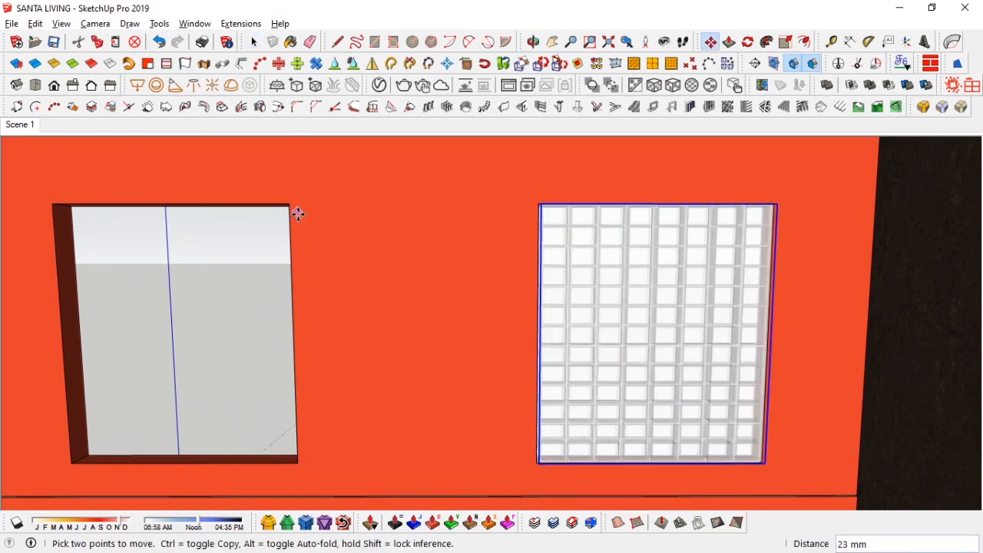
key(space)
middle_drag(411, 243, 527, 313)
middle_drag(577, 293, 592, 280)
right_click(593, 280)
click(617, 195)
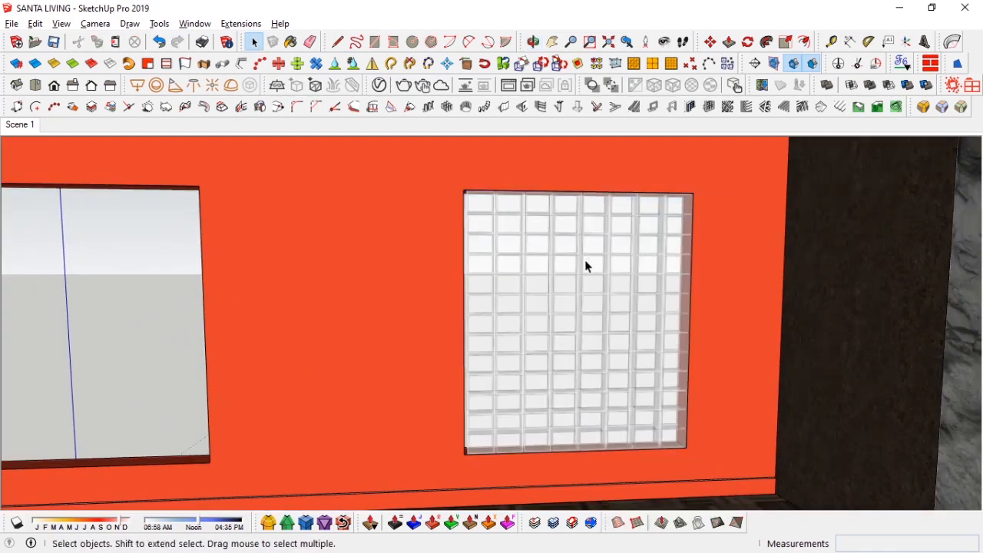
Step: Move the glass block panel about 22 mm to align its corner with the window opening
click(690, 463)
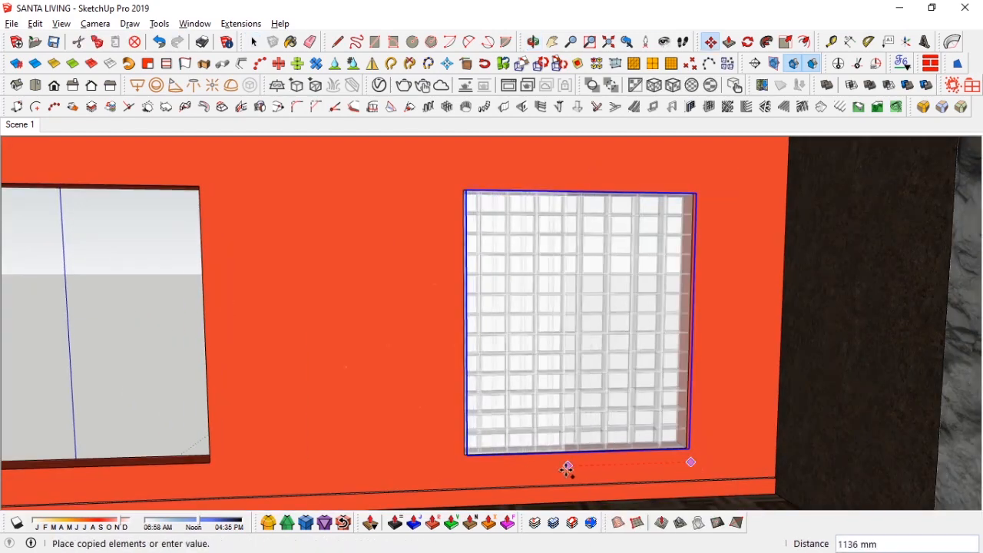
shift+middle_drag(232, 471, 345, 443)
key(space)
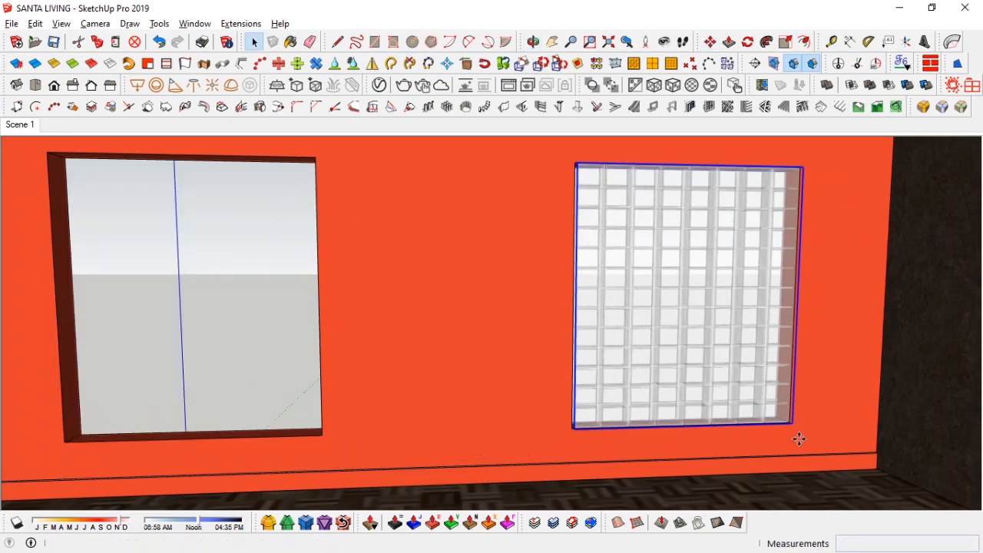
scroll(814, 438, up, 6)
key(m)
scroll(653, 415, up, 3)
middle_drag(636, 393, 577, 358)
click(577, 360)
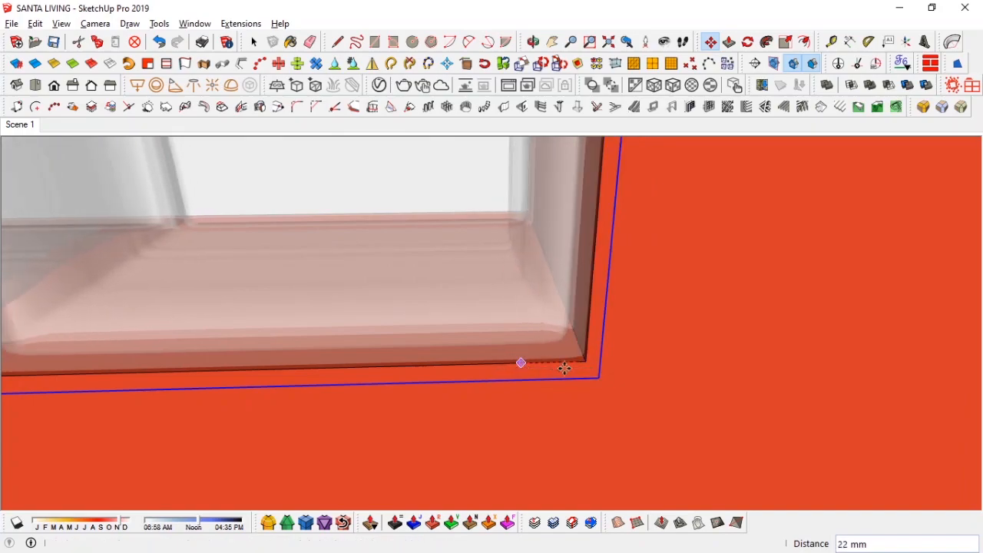
click(565, 369)
key(space)
Step: Select the glass block panel from the outside view and make it a component named glass block
click(15, 128)
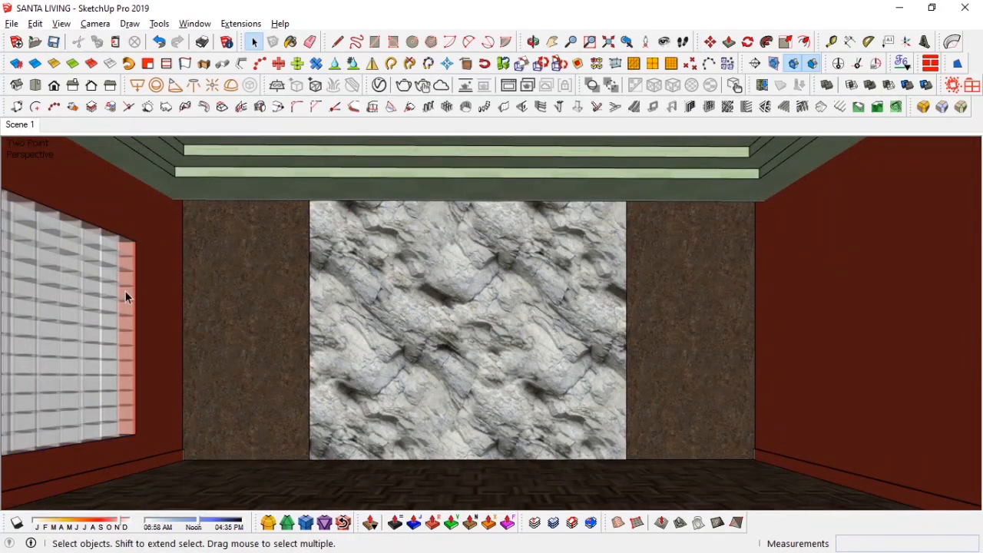
middle_drag(126, 291, 569, 292)
click(278, 282)
middle_drag(279, 282, 330, 203)
key(m)
right_click(282, 260)
click(335, 277)
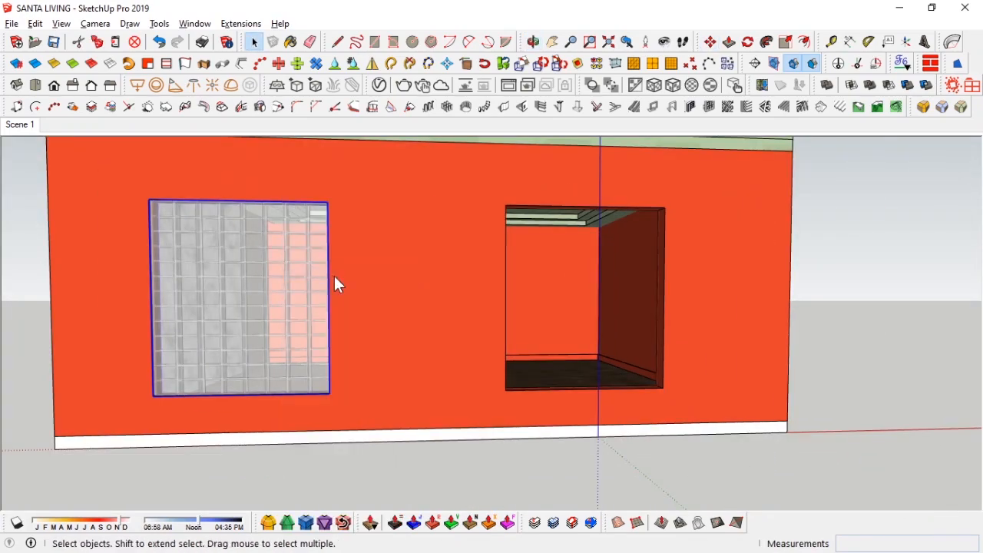
text(glass block)
key(Return)
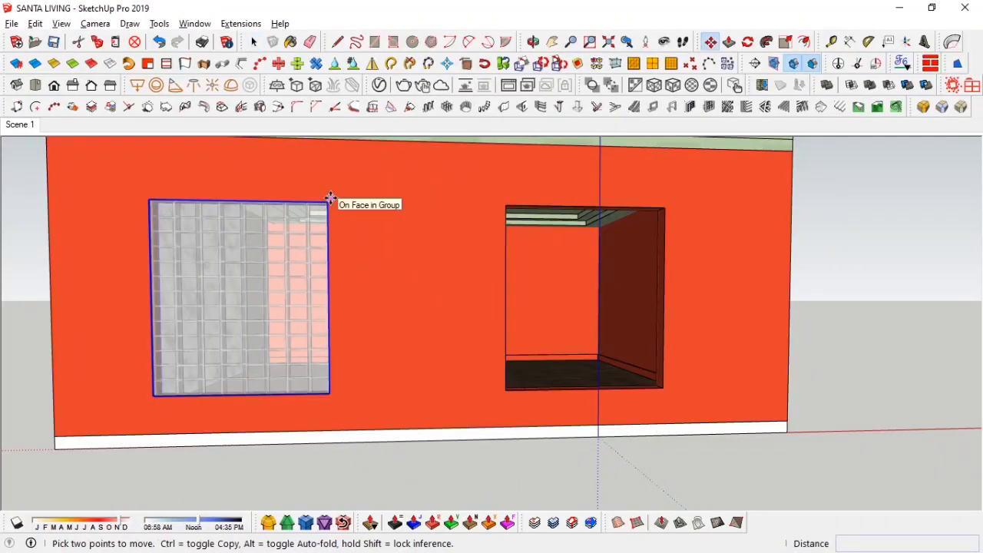
Step: Copy the glass block panel into the second window opening
scroll(348, 385, up, 2)
middle_drag(321, 400, 420, 443)
scroll(419, 443, up, 6)
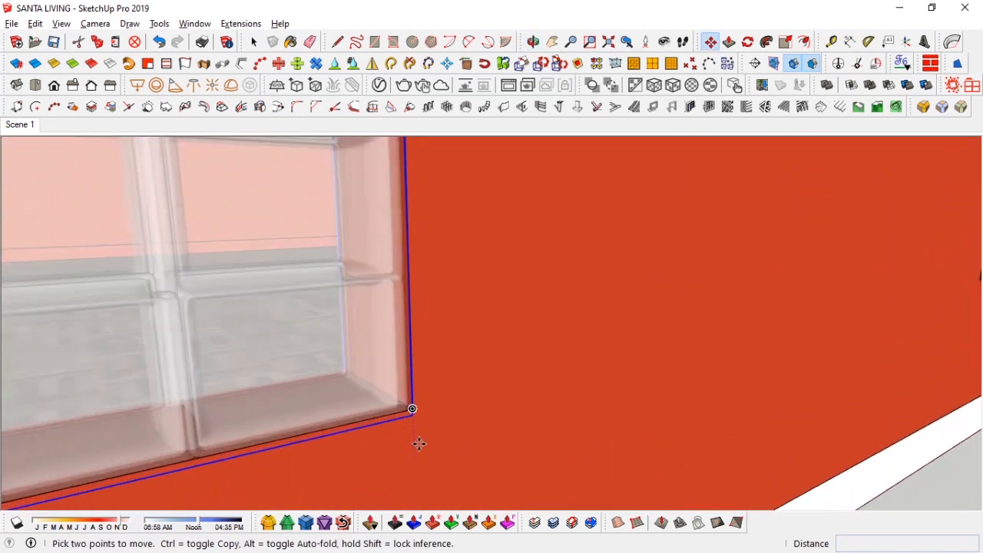
click(409, 391)
scroll(469, 377, down, 5)
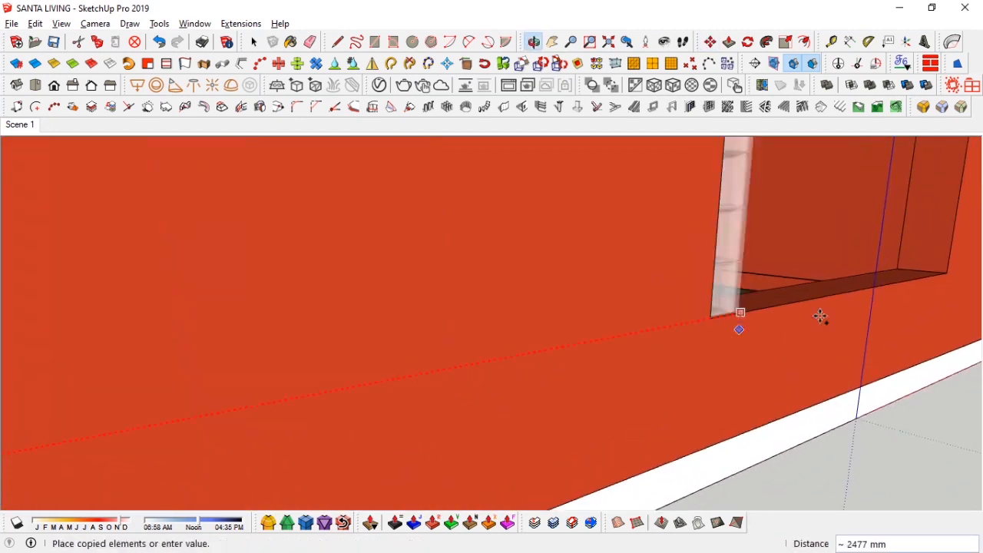
shift+middle_drag(823, 318, 492, 338)
click(611, 357)
key(space)
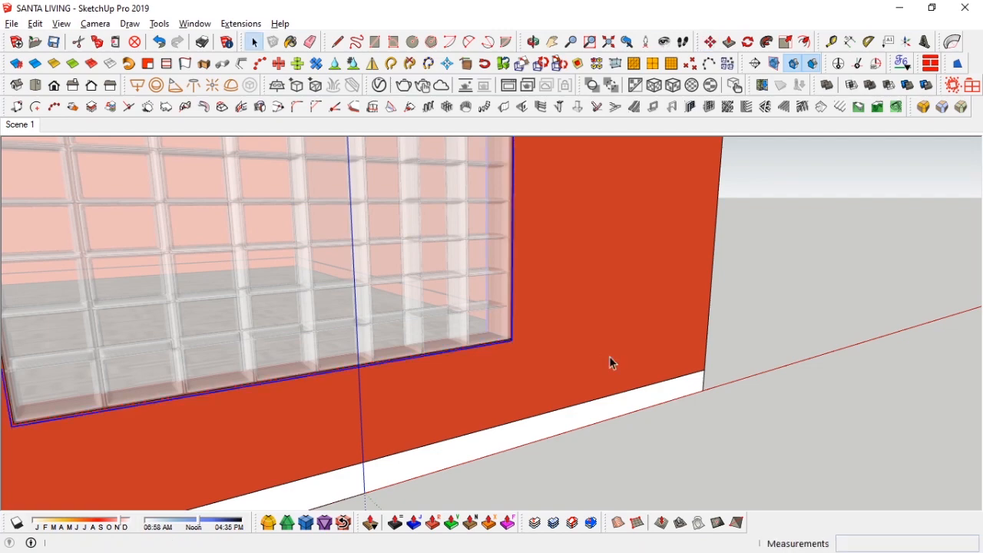
Step: Draw a rectangle over the right glass block window opening from the interior view
scroll(230, 269, down, 4)
middle_drag(277, 296, 298, 309)
scroll(361, 323, down, 5)
middle_drag(430, 346, 407, 375)
click(23, 127)
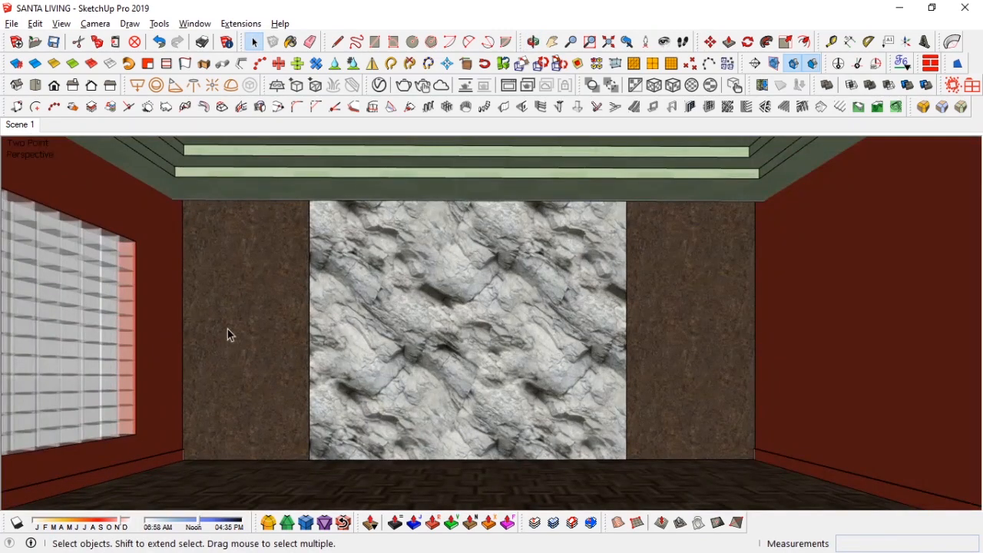
middle_drag(227, 329, 327, 350)
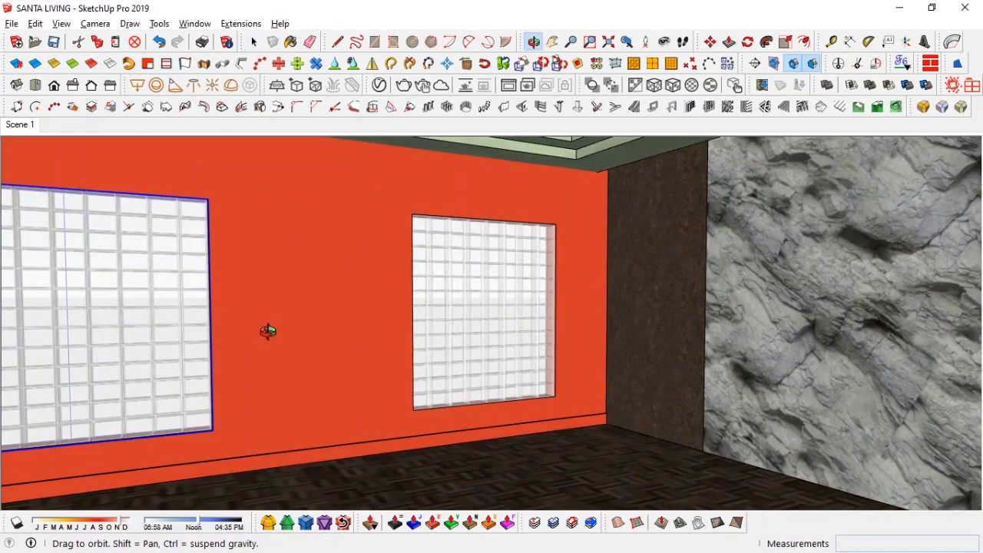
middle_drag(268, 331, 385, 277)
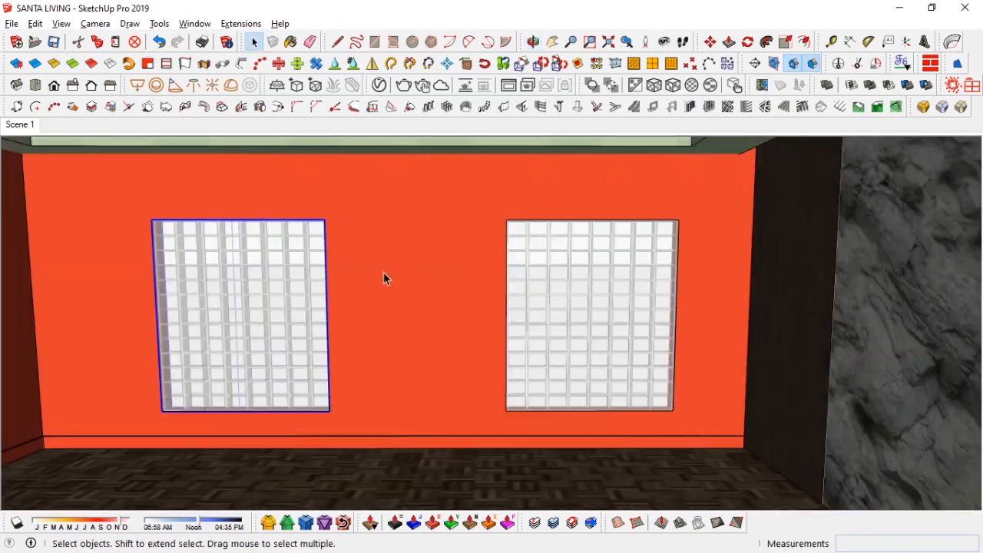
click(673, 412)
key(space)
Step: Select the rectangle face and make it a component named window trims
double_click(633, 314)
scroll(641, 316, up, 2)
key(f)
click(685, 321)
key(space)
double_click(626, 297)
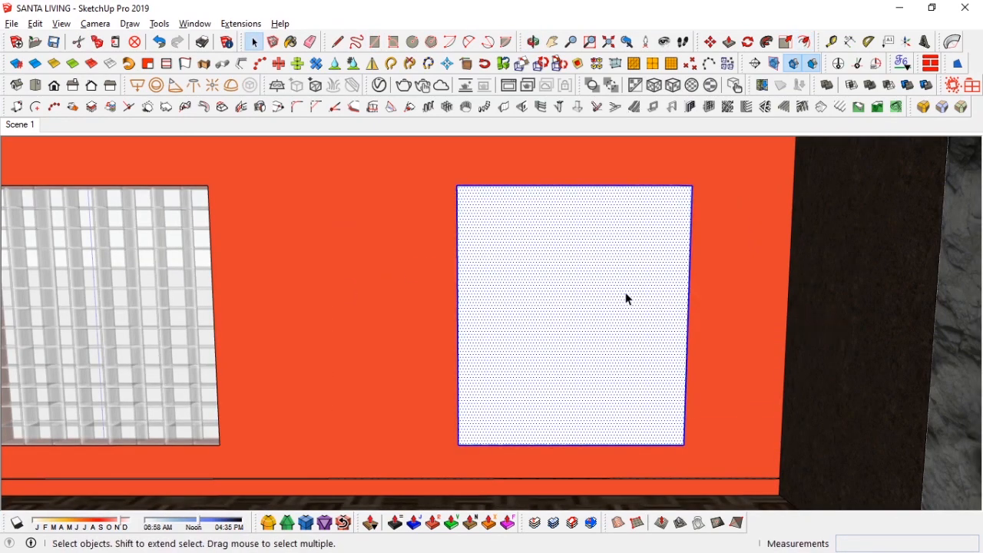
right_click(626, 297)
click(658, 274)
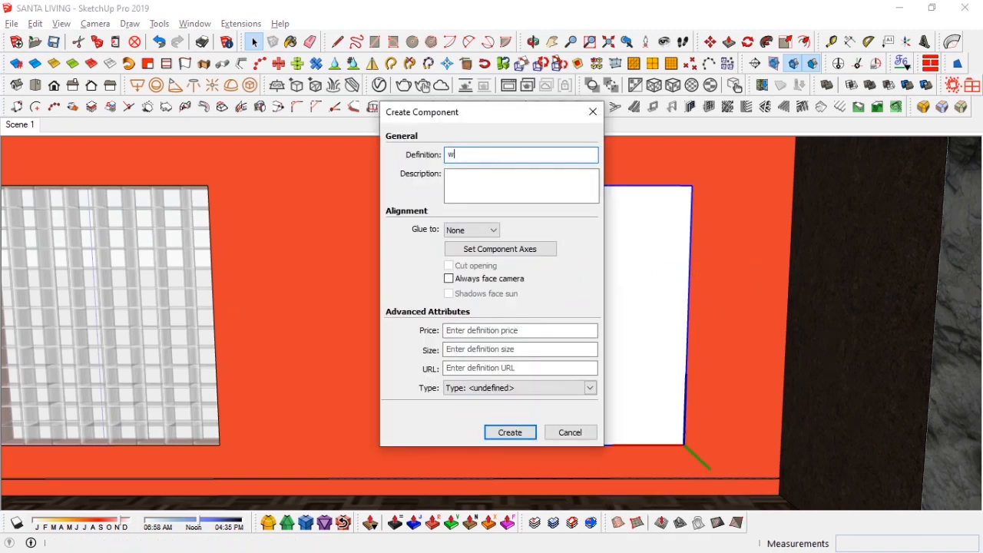
text(window trims)
key(Return)
key(m)
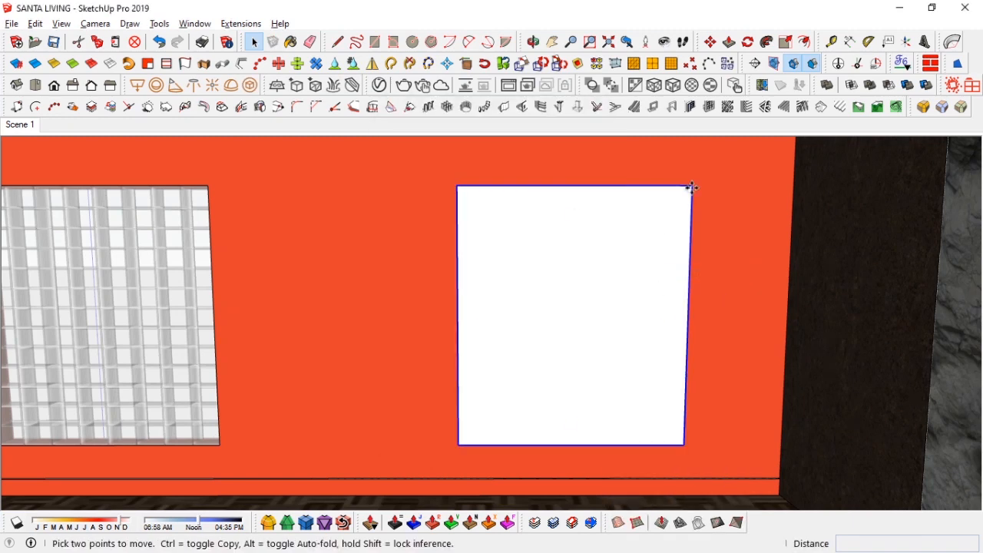
click(690, 186)
key(ctrl)
click(207, 186)
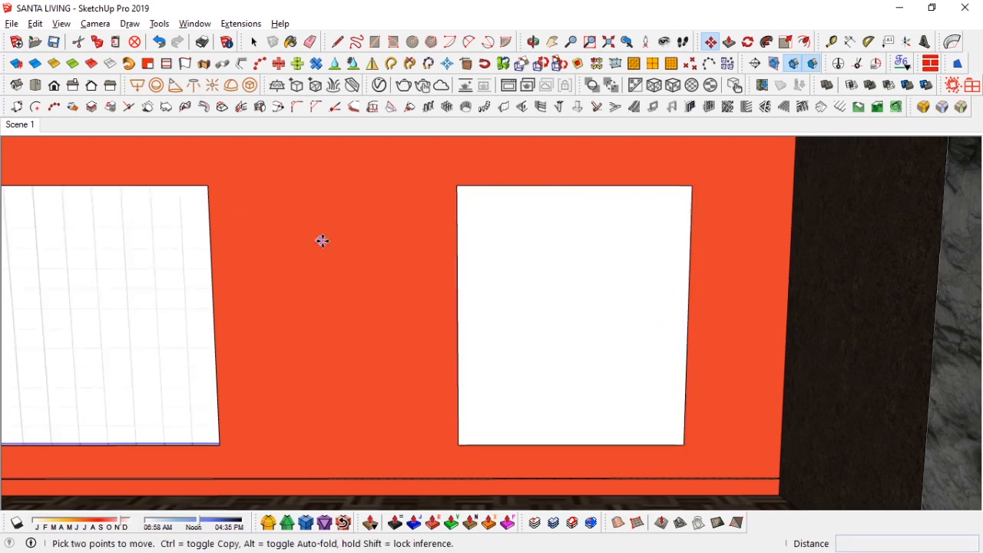
key(ctrl+z)
Step: Copy the window trims component onto the left window opening
key(space)
click(688, 190)
key(m)
click(692, 186)
key(ctrl)
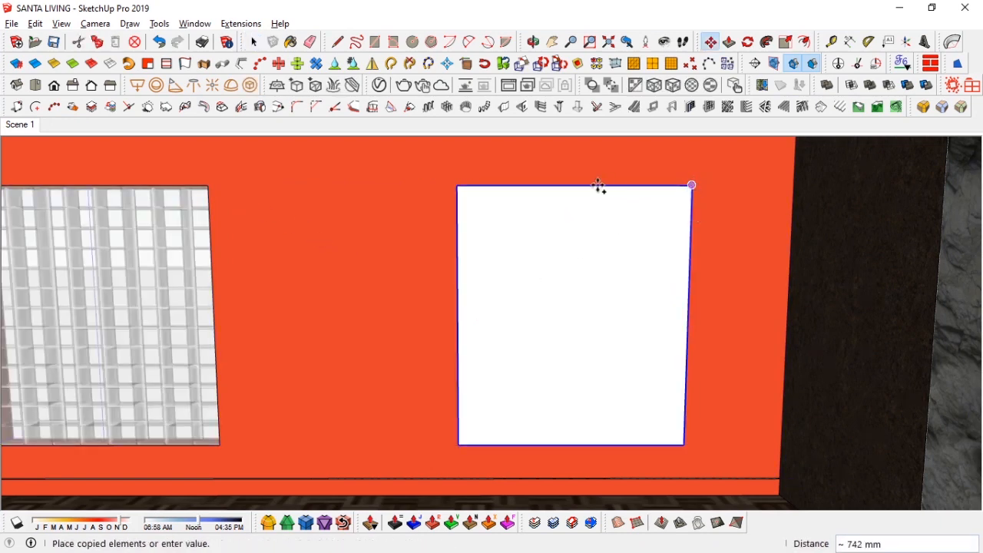
click(207, 186)
key(space)
Step: Inside the trim component, offset the face's edges outward to form a frame border
double_click(562, 274)
key(f)
click(690, 280)
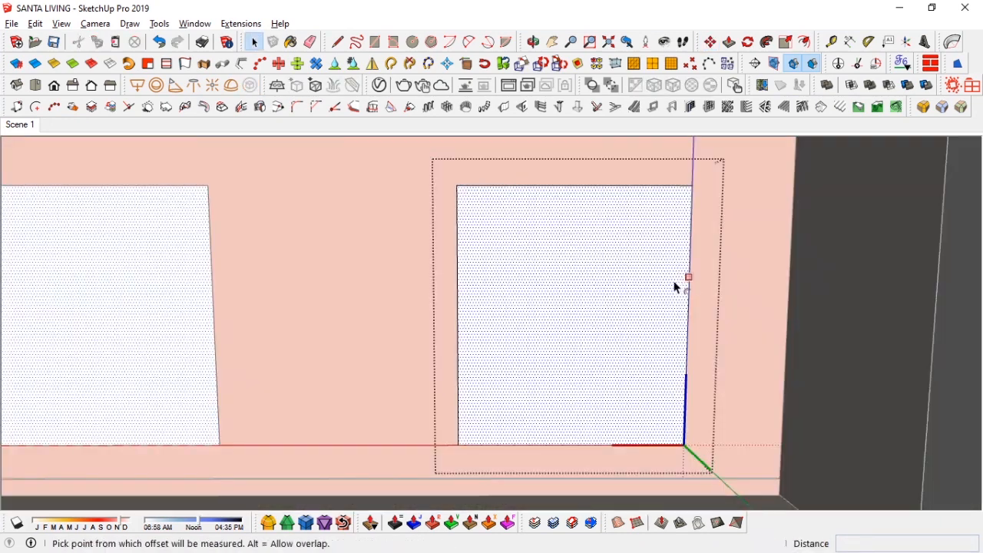
key(Return)
key(space)
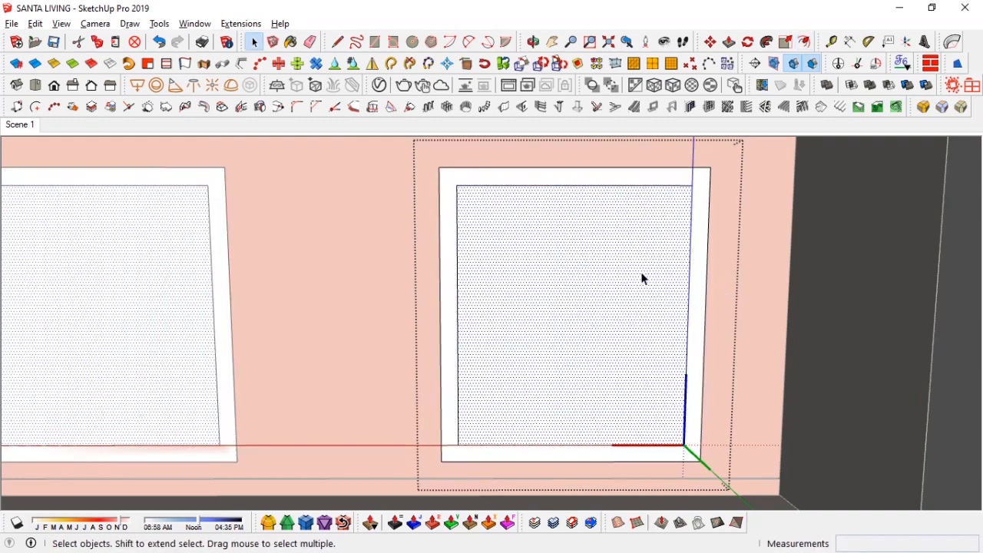
Step: Push/pull the trim frame out 75 mm
key(p)
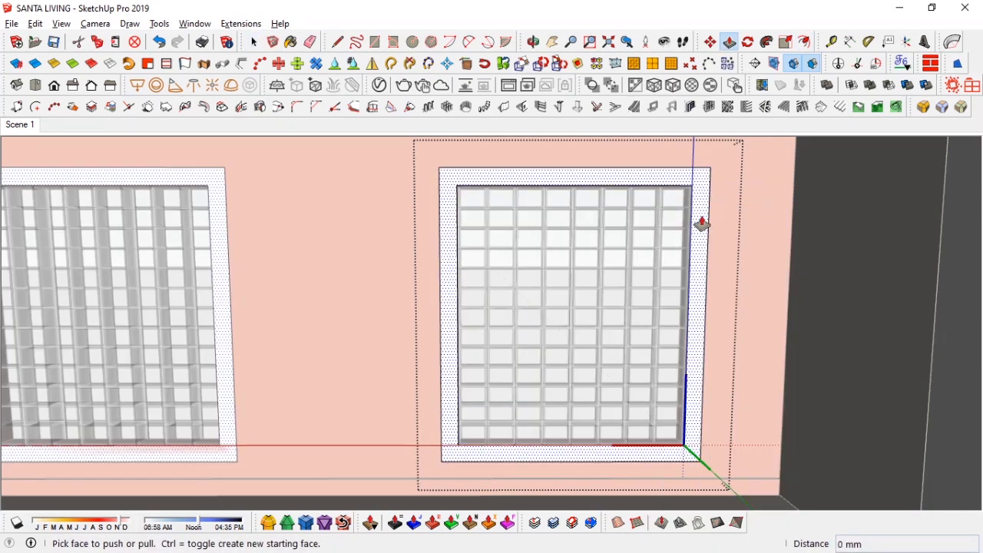
click(704, 226)
text(75)
key(Return)
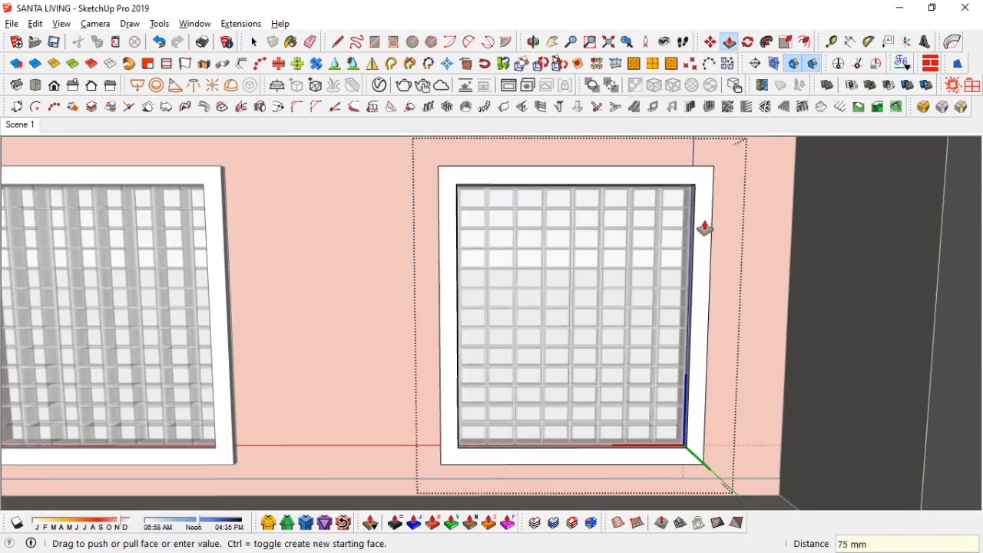
key(space)
middle_drag(533, 303, 676, 378)
Step: Add the Aluminum Anodized Bronze metal to the scene materials and set its reflection glossiness to 0.75
click(379, 85)
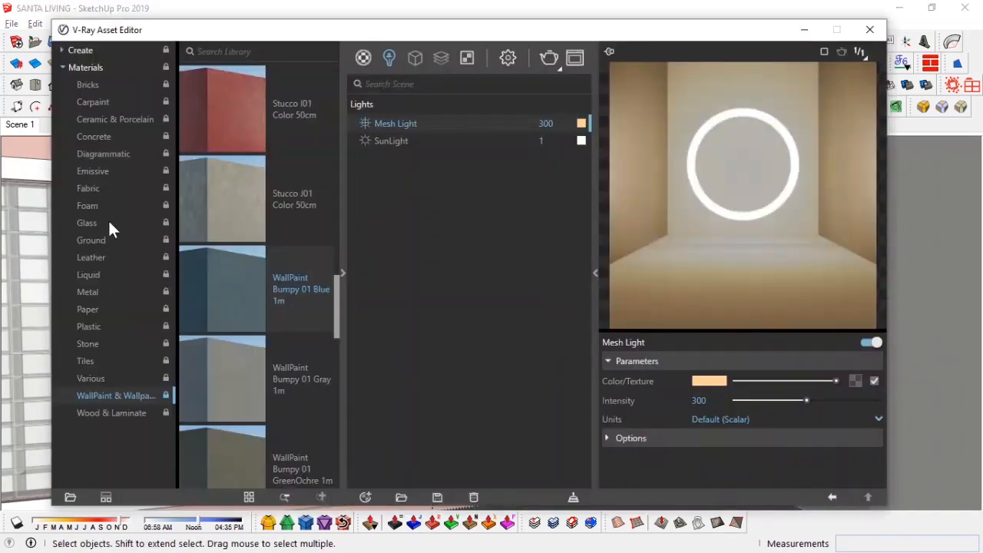
scroll(263, 303, down, 3)
scroll(235, 108, up, 3)
right_click(234, 109)
click(262, 120)
click(735, 430)
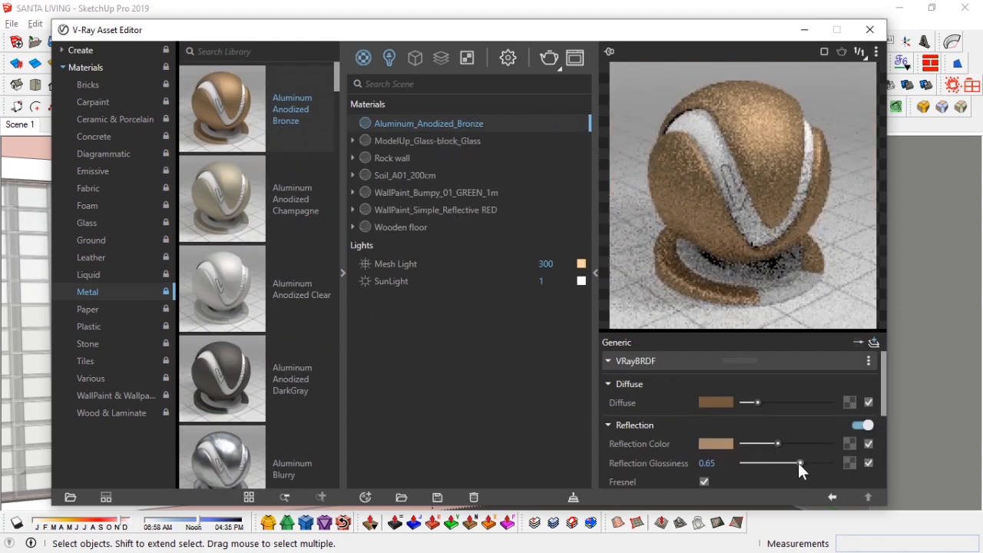
click(804, 464)
drag(805, 464, 807, 464)
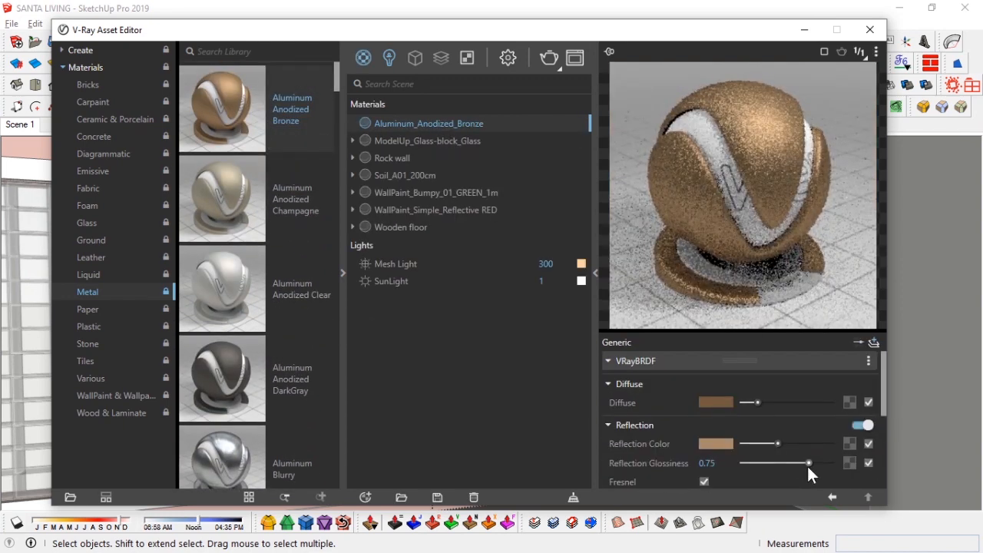
scroll(684, 457, down, 2)
click(805, 30)
click(660, 207)
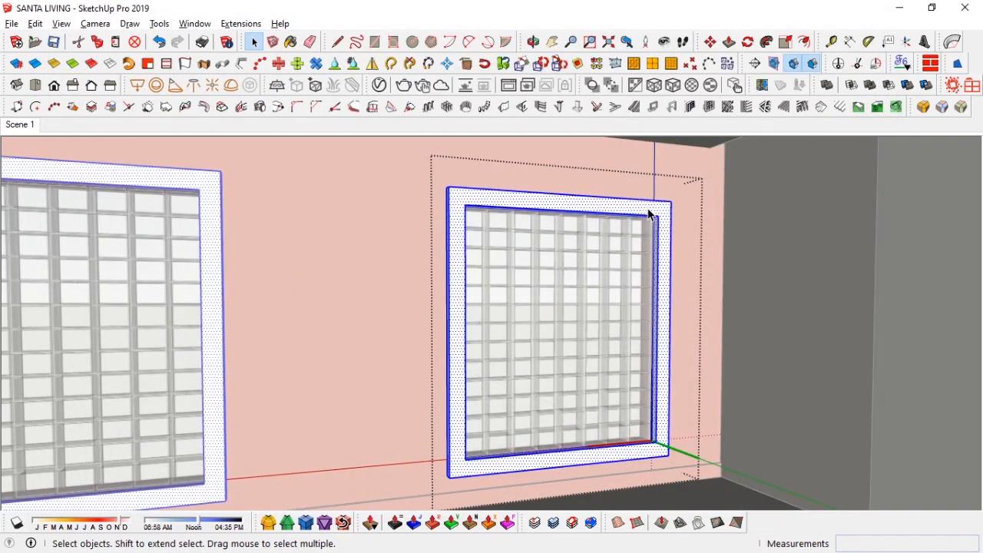
Step: Paint the window trim frame with the Aluminum_Anodized_Bronze material
key(b)
click(558, 192)
mouse_move(557, 192)
middle_down()
mouse_move(607, 300)
mouse_move(565, 393)
middle_up()
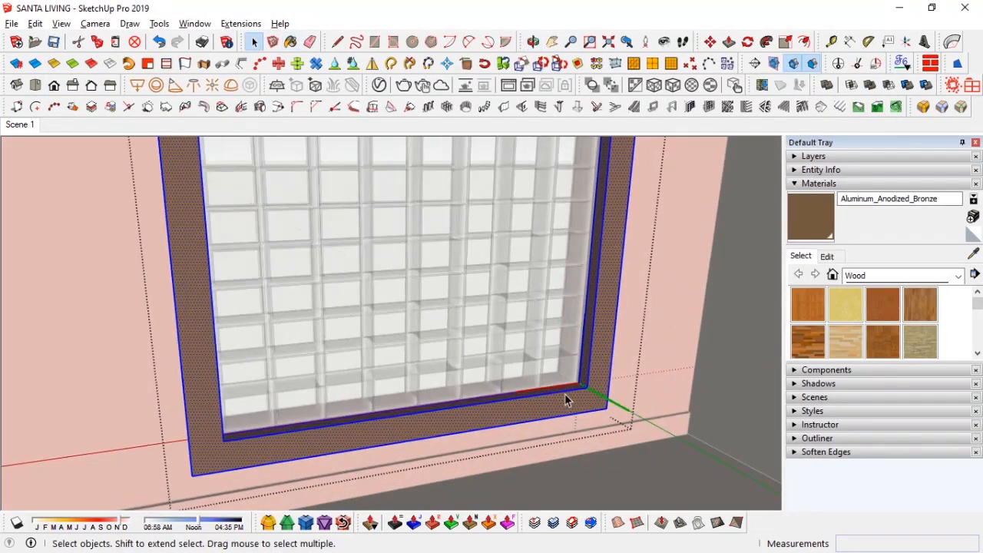
scroll(180, 341, up, 2)
middle_drag(181, 341, 357, 246)
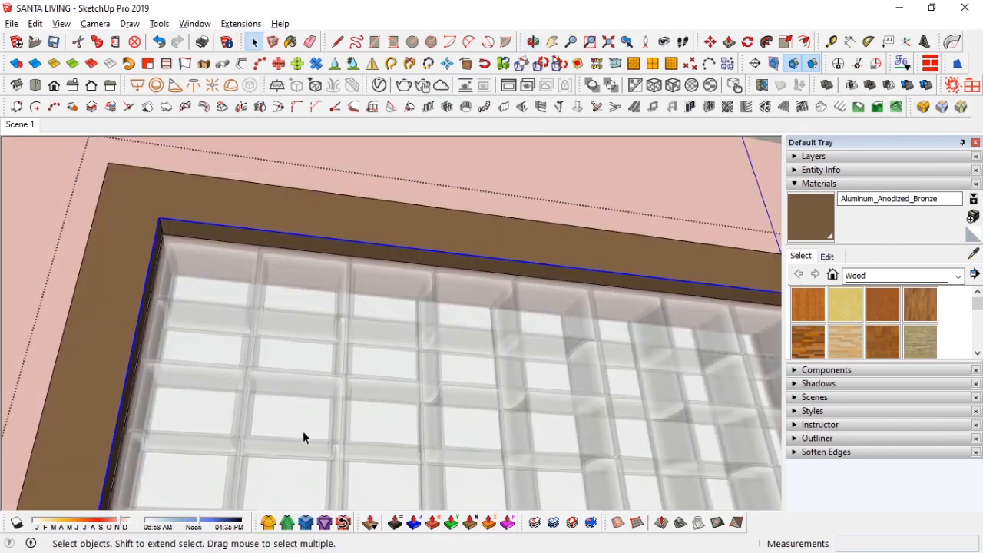
Step: Try rounding the trim frame's edges with Round Corner at a 30 mm offset and 22 segments
click(923, 106)
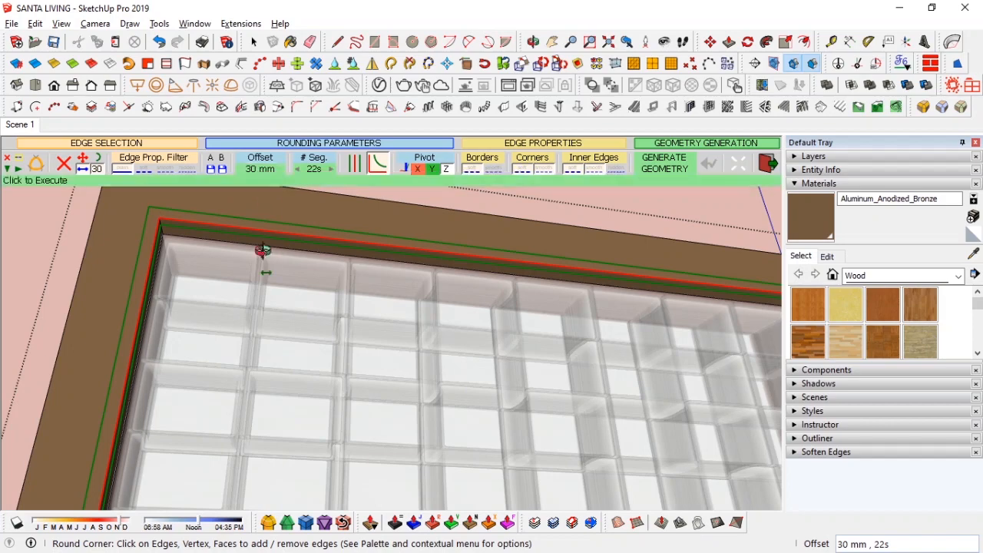
middle_drag(272, 259, 253, 223)
click(654, 161)
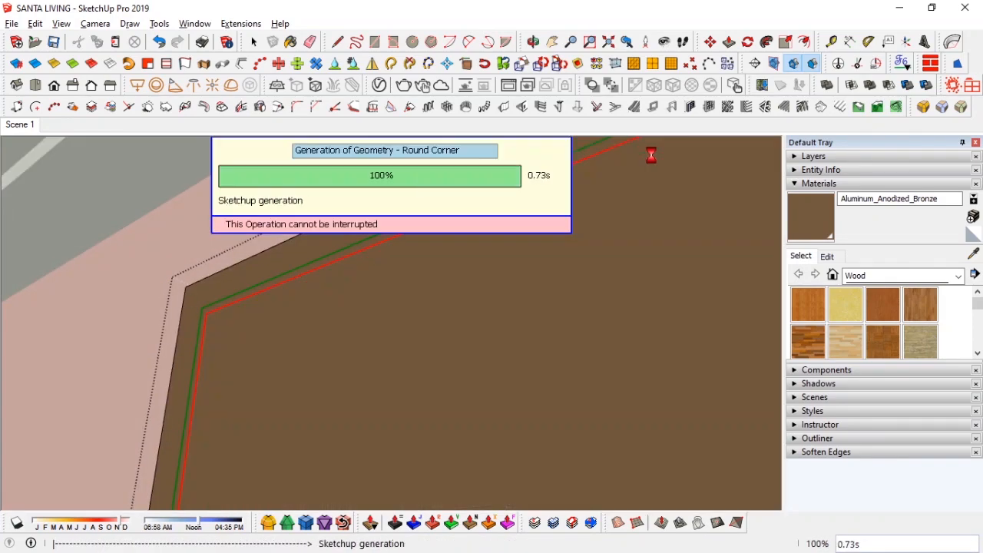
middle_drag(572, 289, 280, 234)
shift+middle_drag(280, 234, 467, 336)
scroll(467, 336, down, 3)
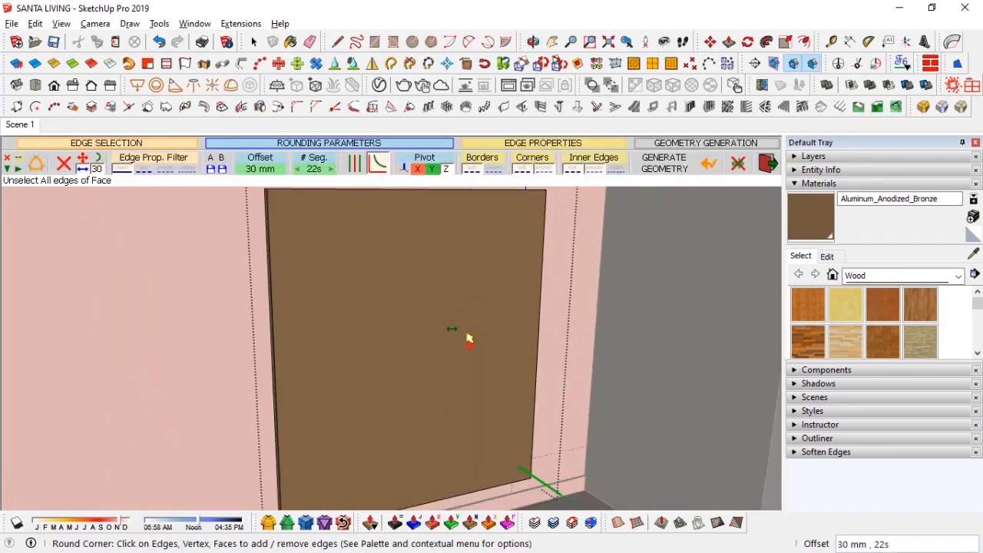
click(709, 164)
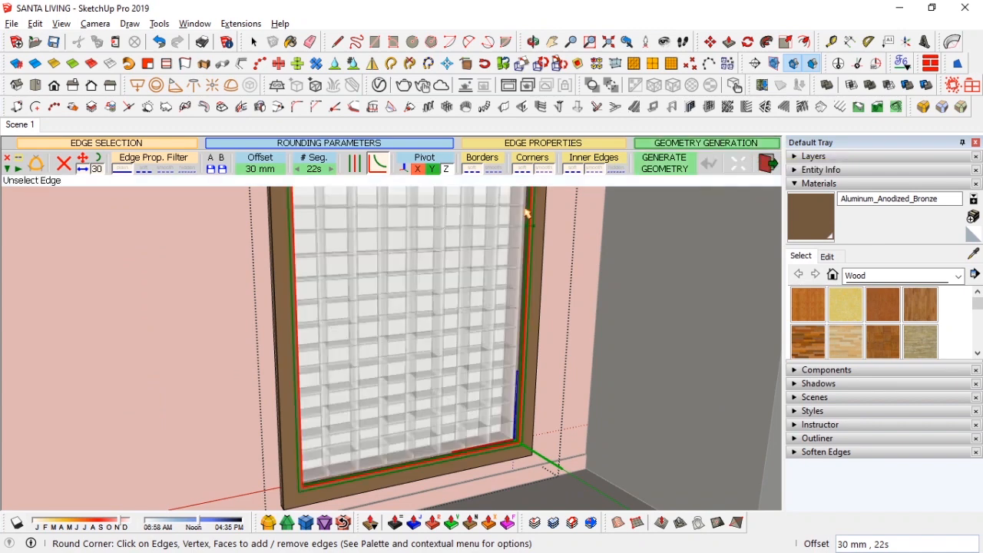
Step: Try the Round Corner rounding again with a 20 mm offset
click(261, 168)
text(20)
click(463, 295)
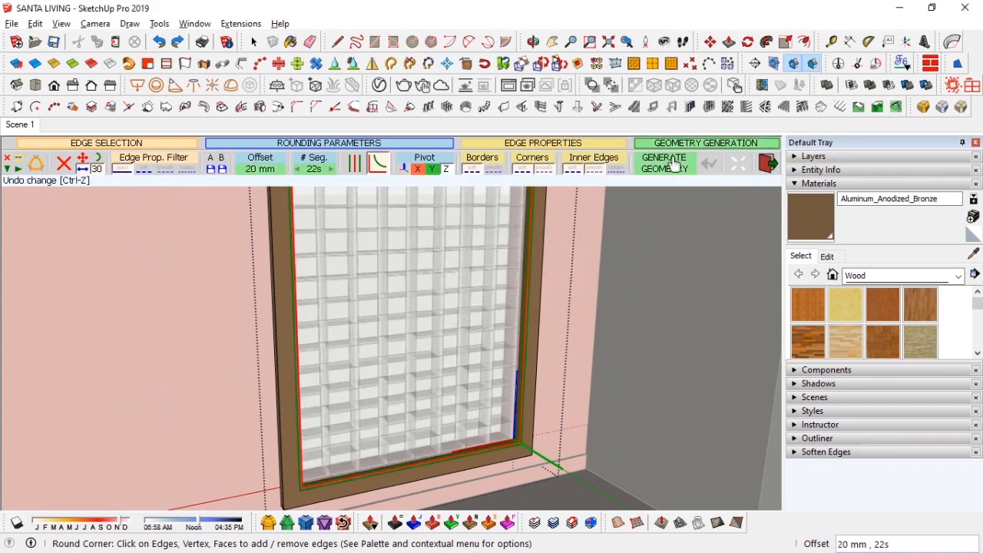
click(664, 163)
click(708, 164)
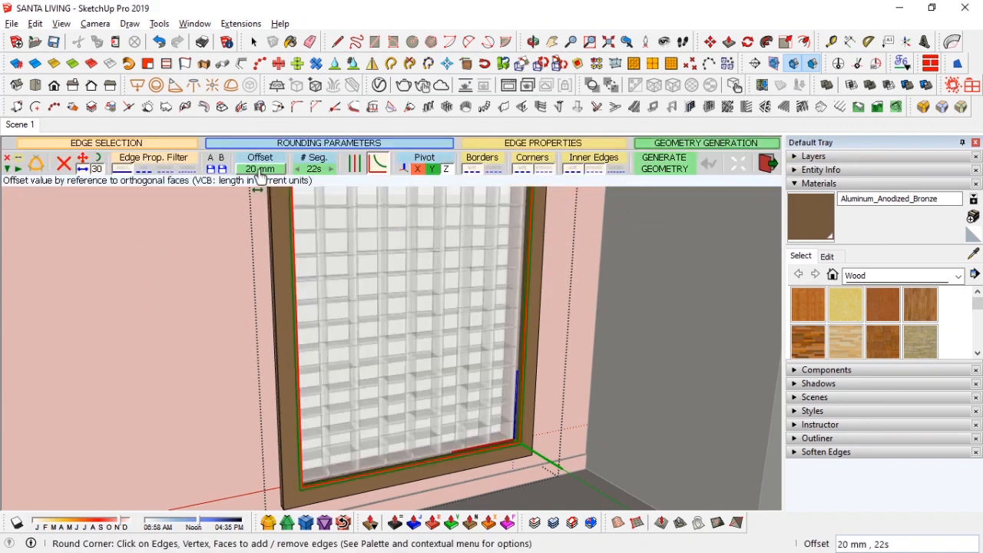
Step: Generate the rounded frame edges with Round Corner at a 10 mm offset
click(261, 168)
text(1)
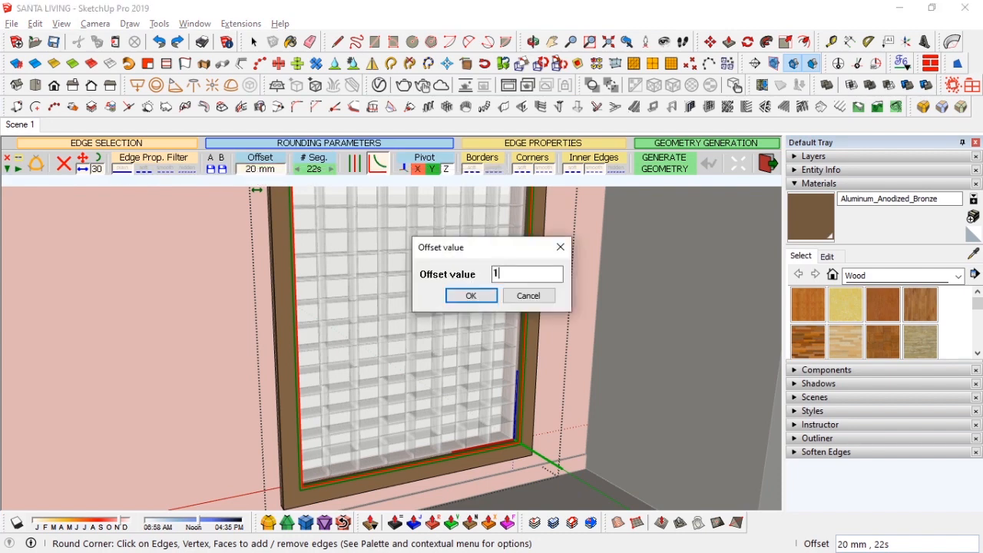
text(0)
click(471, 295)
click(664, 163)
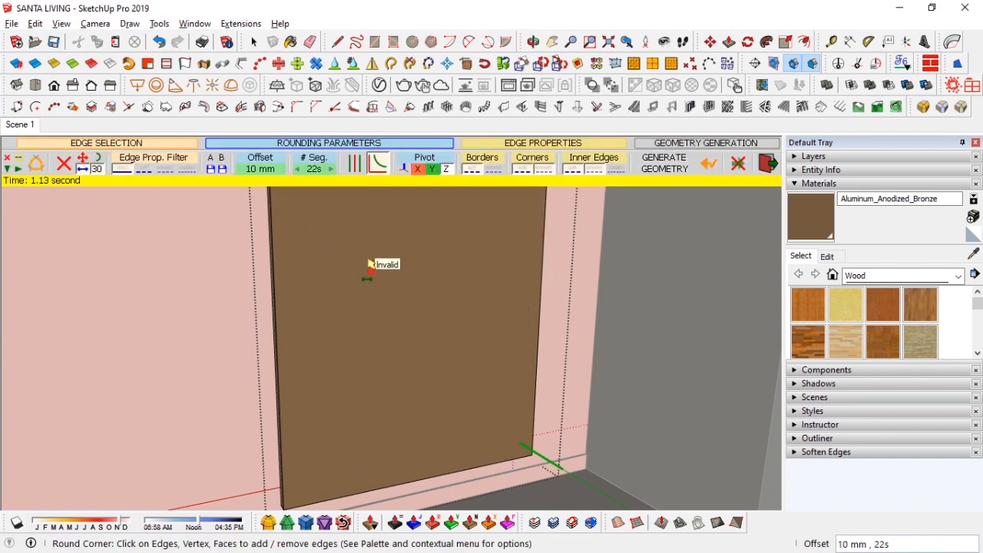
Step: Undo the last two changes to the trim frame
key(space)
click(399, 266)
right_click(398, 266)
click(439, 215)
mouse_move(414, 222)
middle_down()
mouse_move(244, 202)
mouse_move(241, 193)
middle_up()
scroll(264, 194, up, 5)
key(ctrl+z)
key(ctrl+z)
click(238, 198)
ctrl+click(257, 171)
middle_drag(491, 299, 592, 430)
middle_drag(494, 252, 496, 196)
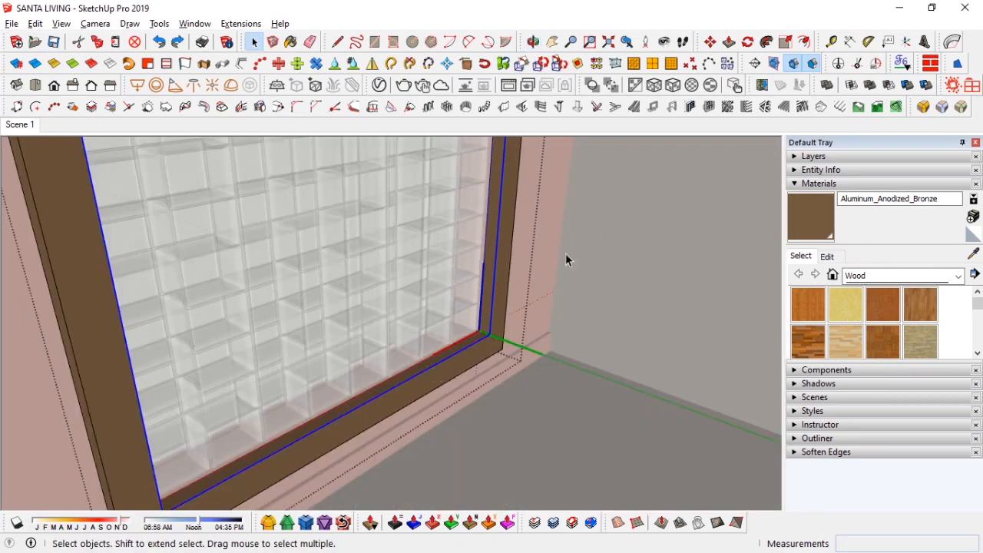
Step: Set the Round Corner offset for the trim frame to 45 mm
click(922, 109)
click(260, 171)
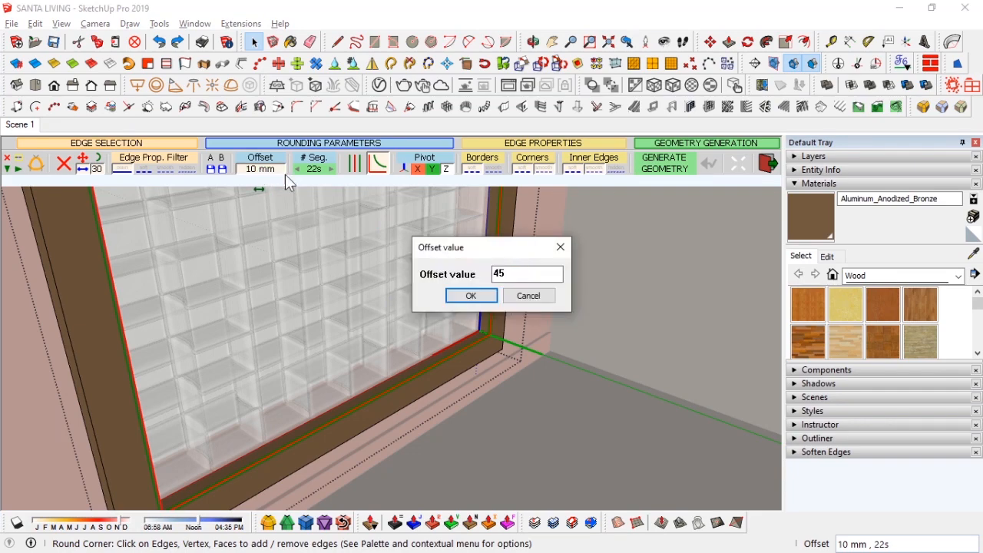
key(Return)
scroll(471, 346, up, 3)
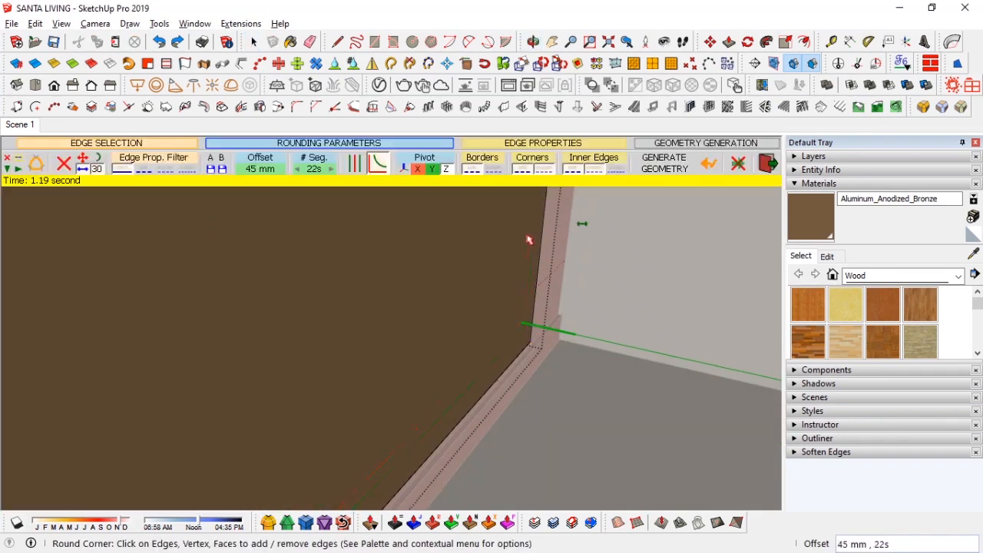
key(space)
Step: Select the bronze trim frame and prepare Round Corner on its edges with a 20 mm offset
middle_drag(529, 239, 404, 269)
scroll(407, 273, down, 2)
right_click(396, 265)
click(428, 212)
mouse_move(428, 212)
middle_down()
mouse_move(265, 314)
mouse_move(477, 341)
mouse_move(276, 284)
mouse_move(339, 421)
mouse_move(496, 226)
mouse_move(298, 235)
mouse_move(301, 226)
mouse_move(466, 238)
mouse_move(186, 268)
middle_up()
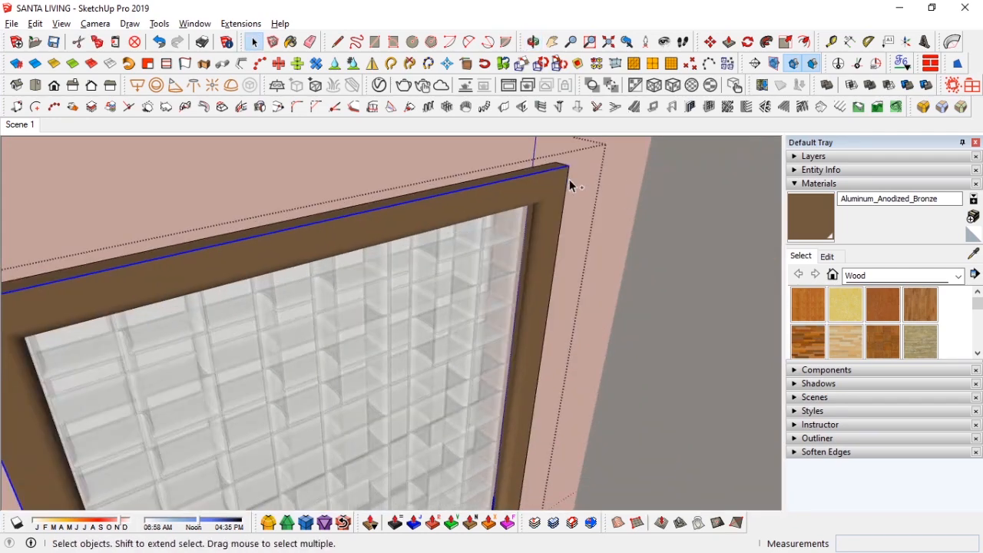
shift+click(571, 184)
shift+middle_drag(530, 316, 524, 63)
click(628, 43)
middle_drag(527, 259, 363, 332)
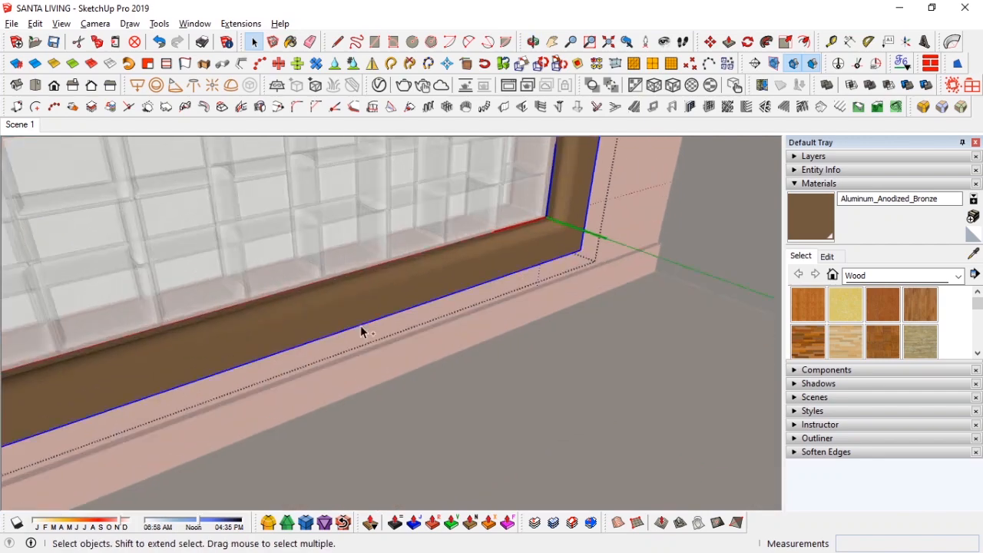
click(924, 107)
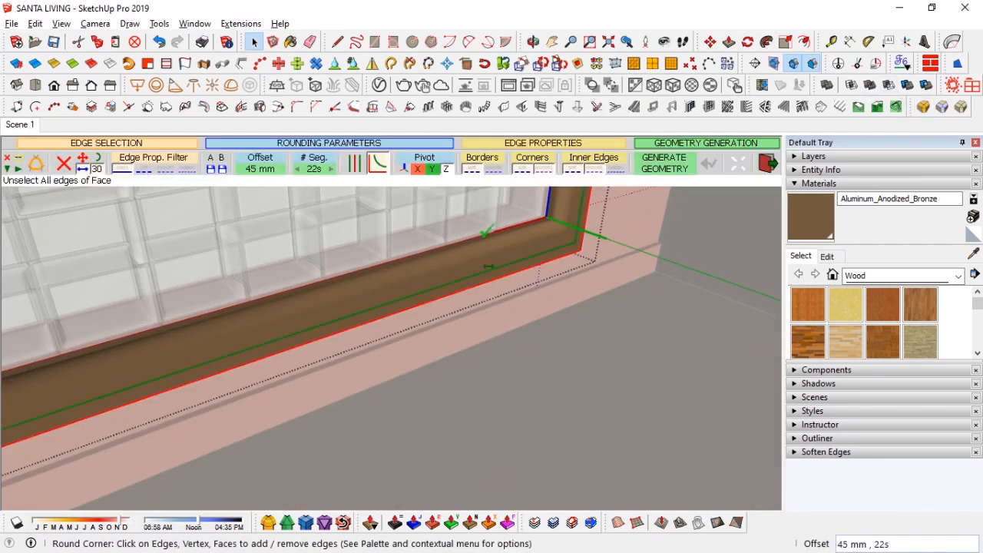
click(261, 169)
text(20)
click(485, 301)
middle_drag(484, 303, 442, 304)
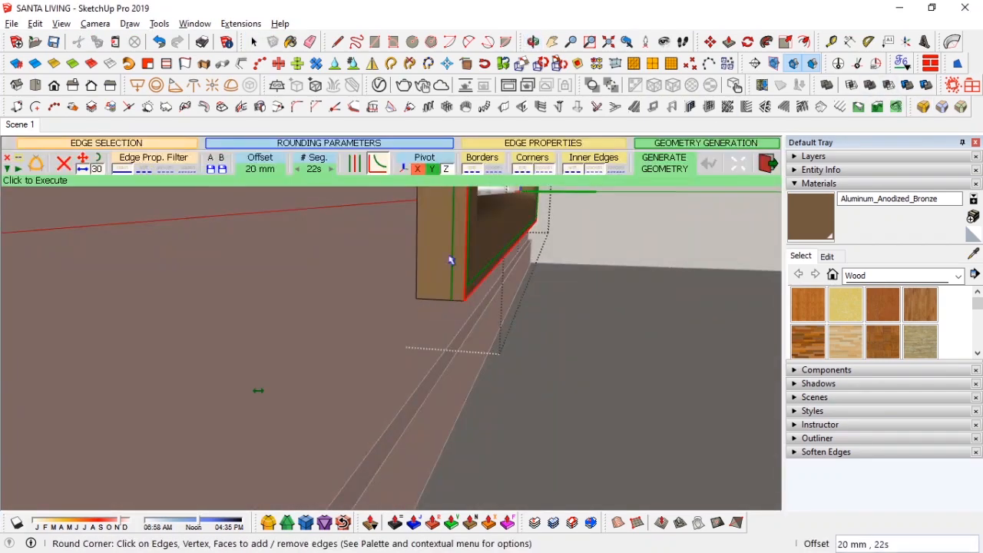
Step: Round the trim frame's edges with Round Corner at a 5 mm offset and return to the saved scene view
click(252, 171)
text(5)
key(Return)
click(260, 170)
click(484, 298)
click(678, 165)
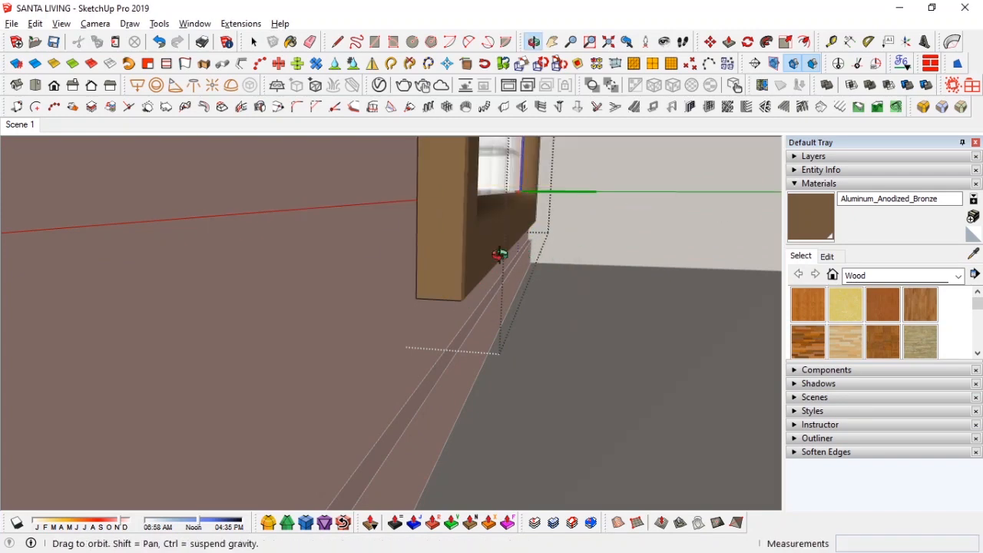
middle_drag(525, 253, 445, 266)
click(766, 163)
click(20, 124)
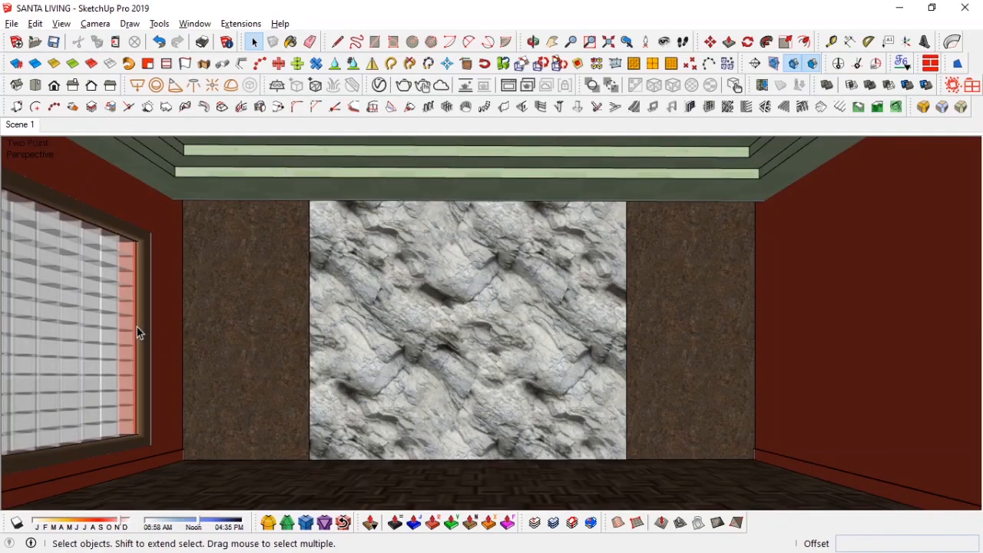
Step: Import the Poliform chaise lounge model from the furniture components folder into the room
middle_drag(137, 332, 324, 299)
click(20, 124)
key(alt+Tab)
drag(258, 36, 461, 32)
click(158, 71)
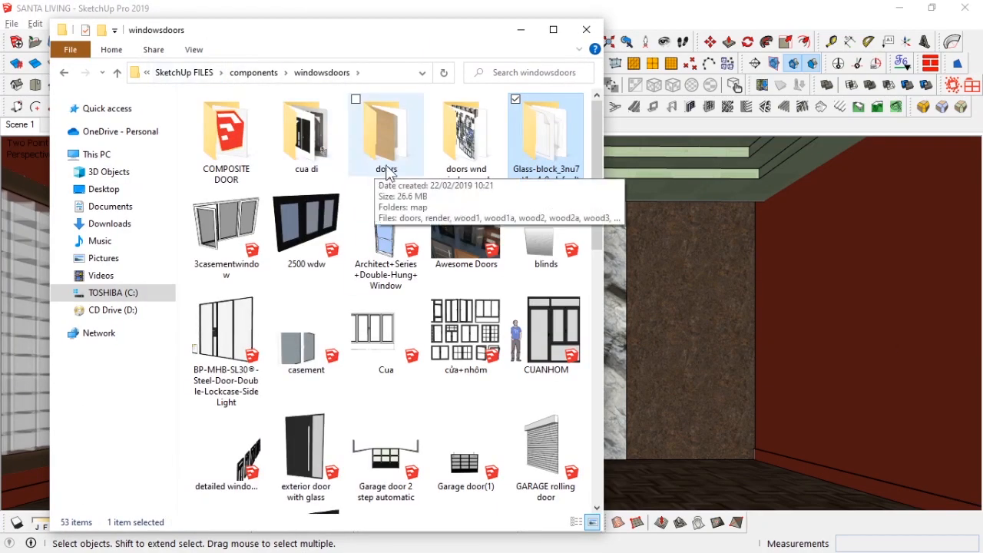
click(253, 72)
scroll(478, 265, down, 20)
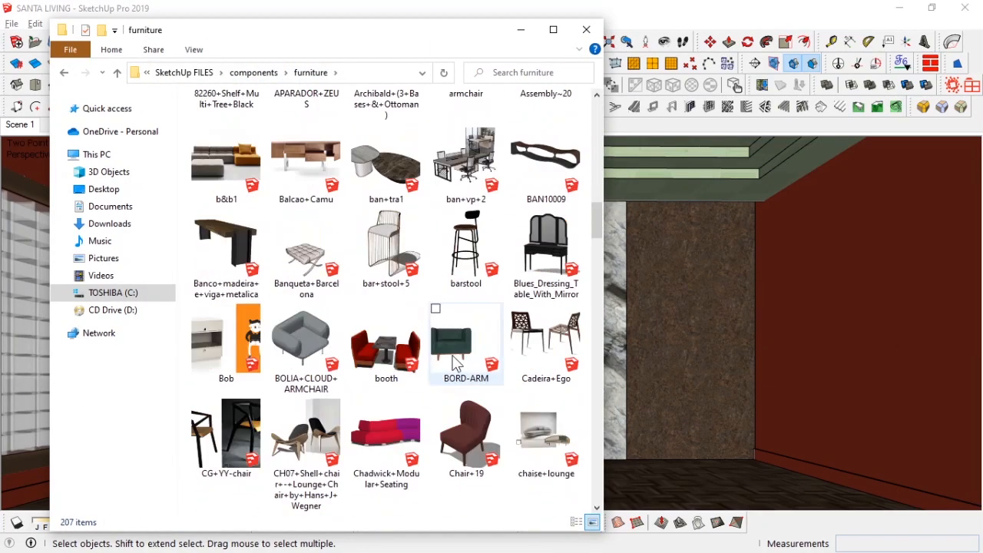
scroll(249, 242, up, 3)
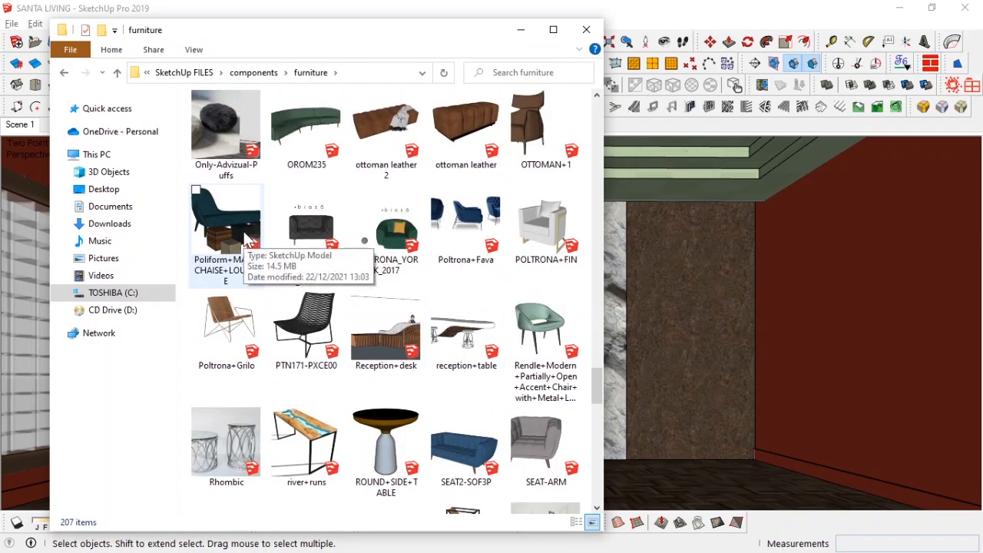
click(686, 472)
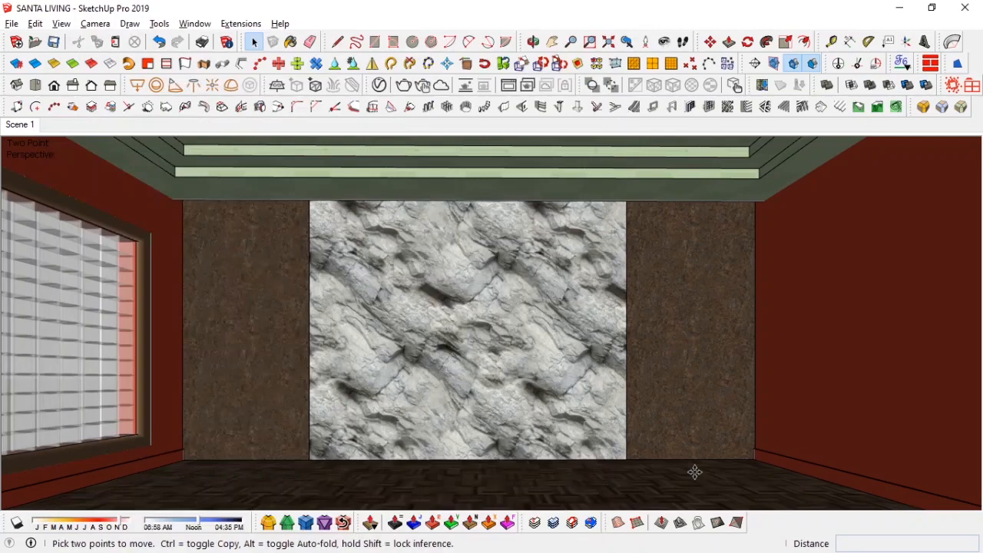
Step: Place the imported chaise lounge model inside the room
mouse_move(564, 336)
middle_down()
mouse_move(529, 272)
mouse_move(487, 256)
mouse_move(467, 275)
mouse_move(511, 300)
mouse_move(573, 254)
mouse_move(319, 270)
mouse_move(573, 300)
mouse_move(374, 266)
mouse_move(411, 199)
mouse_move(399, 246)
mouse_move(418, 293)
middle_up()
scroll(418, 293, up, 5)
scroll(405, 307, down, 8)
scroll(681, 358, up, 3)
scroll(537, 357, up, 5)
scroll(681, 358, down, 7)
middle_drag(688, 355, 396, 295)
scroll(391, 333, down, 5)
middle_drag(390, 333, 413, 272)
drag(469, 159, 362, 383)
scroll(346, 377, up, 3)
scroll(348, 353, up, 3)
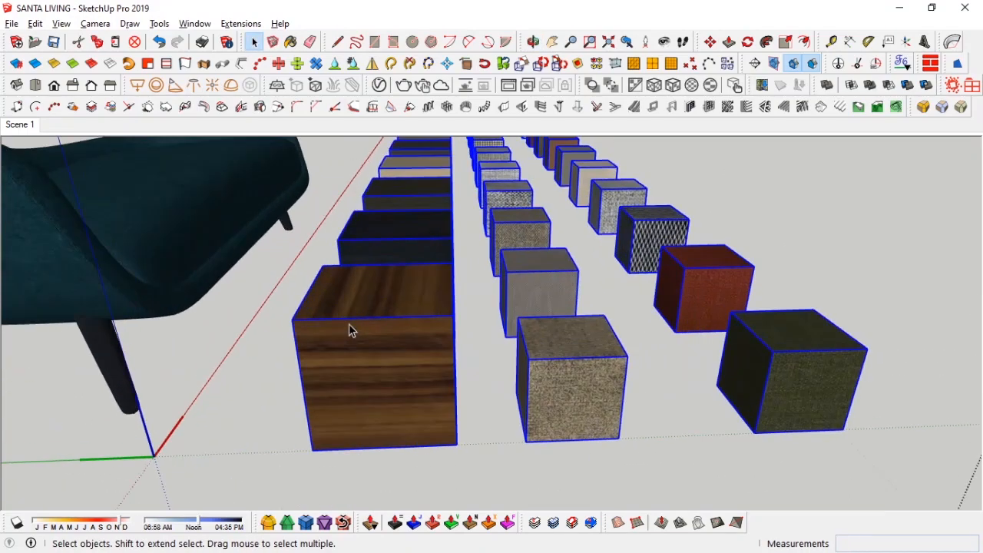
scroll(351, 330, down, 5)
scroll(352, 330, up, 5)
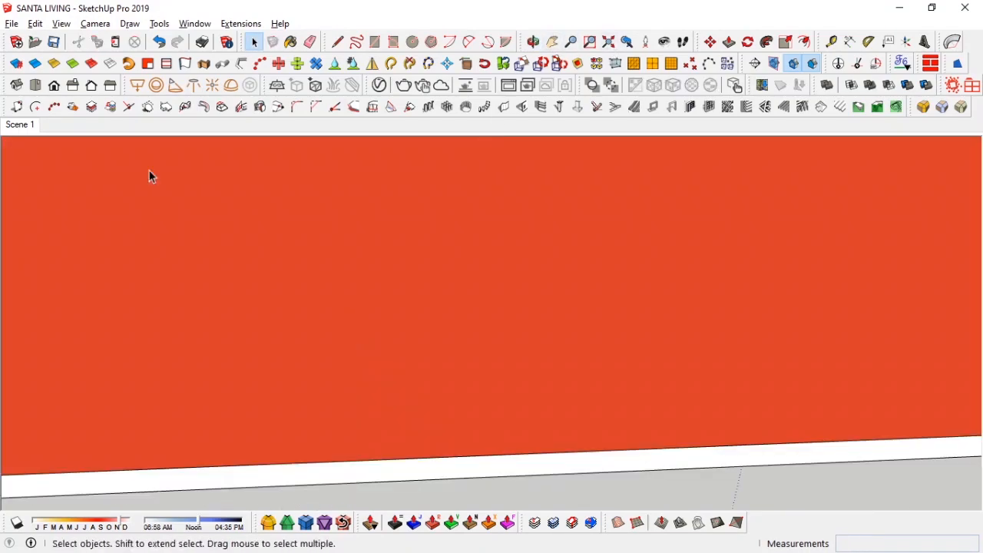
Step: Separate the chaise from its bundled material sample cubes and move the cubes out of the room
click(21, 125)
middle_drag(484, 399, 523, 488)
click(507, 409)
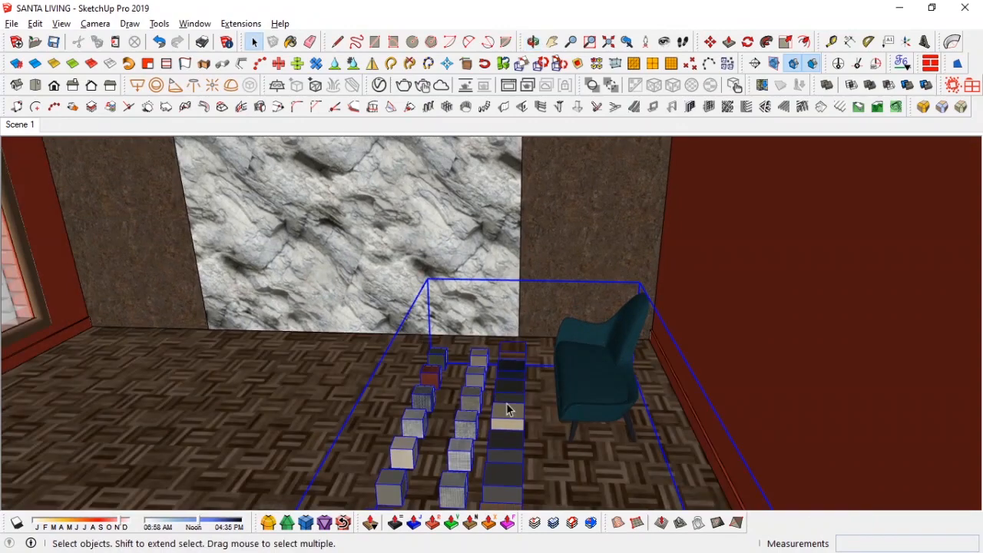
double_click(508, 405)
middle_drag(507, 406, 581, 173)
scroll(545, 370, down, 5)
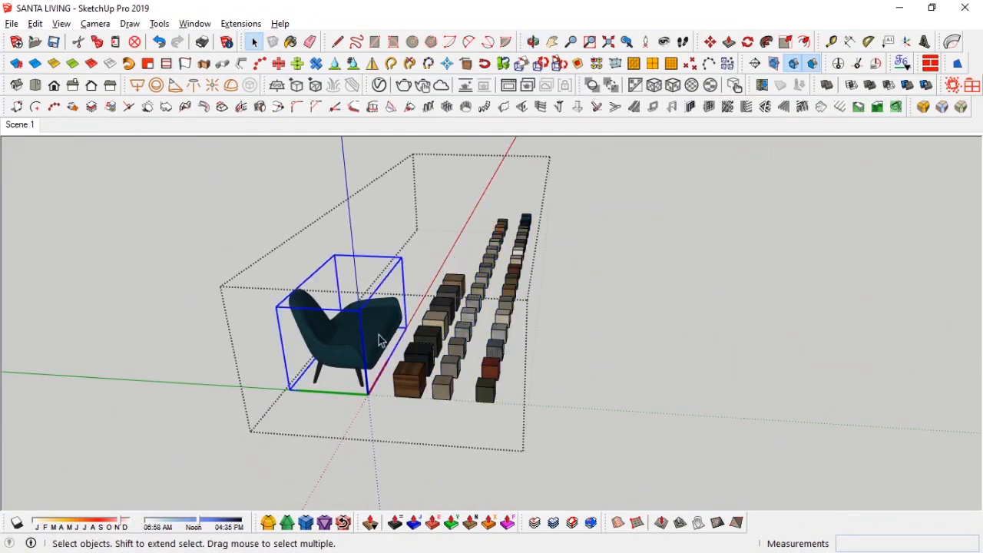
scroll(435, 369, up, 5)
click(624, 45)
middle_drag(431, 307, 2, 259)
shift+middle_drag(584, 322, 431, 192)
click(19, 124)
right_click(758, 456)
click(815, 165)
scroll(692, 461, up, 2)
middle_drag(692, 461, 684, 499)
click(631, 419)
key(m)
middle_drag(450, 392, 586, 245)
click(587, 246)
shift+middle_drag(584, 367, 564, 418)
click(535, 478)
key(space)
click(27, 125)
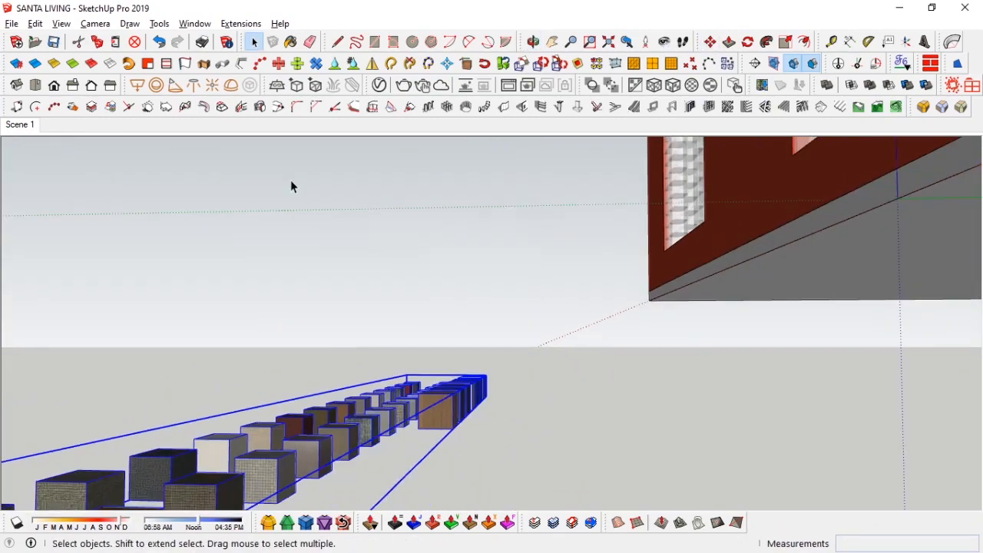
Step: Move the chaise onto the floor and rotate it to sit parallel to the marble wall
middle_drag(706, 236, 715, 450)
click(696, 386)
key(m)
shift+middle_drag(696, 399, 649, 327)
click(644, 338)
shift+middle_drag(384, 369, 499, 384)
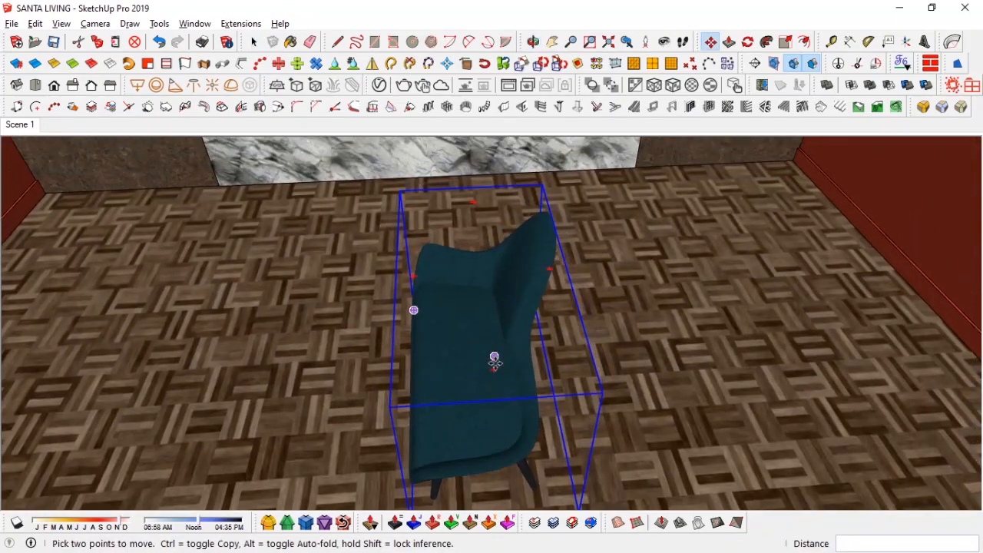
click(494, 358)
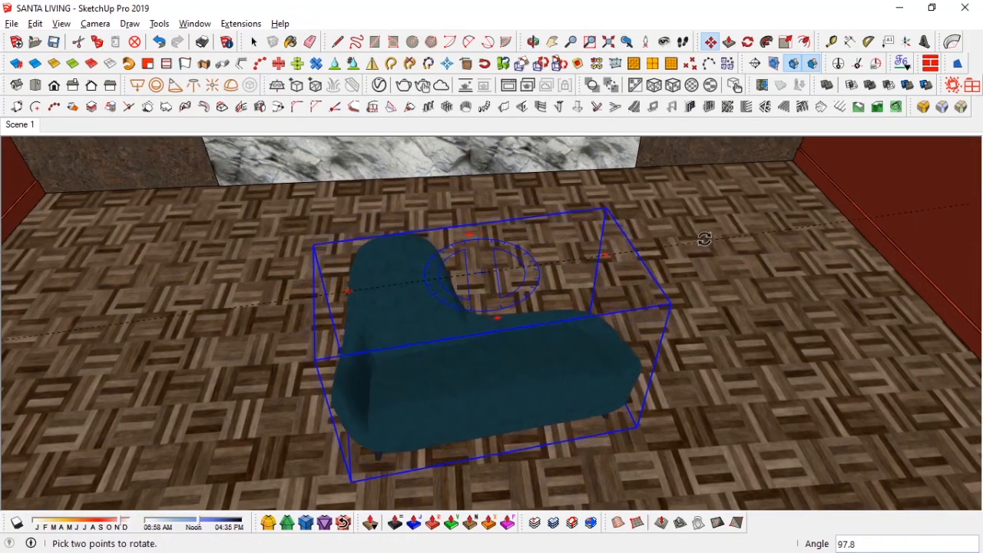
click(704, 242)
click(674, 396)
click(528, 265)
middle_drag(527, 268, 522, 230)
Step: Set the camera eye height to 1200 mm
scroll(330, 273, up, 5)
scroll(376, 268, up, 5)
mouse_move(376, 270)
middle_down()
mouse_move(360, 300)
mouse_move(374, 256)
mouse_move(368, 277)
middle_up()
shift+middle_drag(369, 277, 228, 375)
click(356, 300)
click(368, 322)
scroll(320, 350, down, 4)
scroll(400, 266, down, 10)
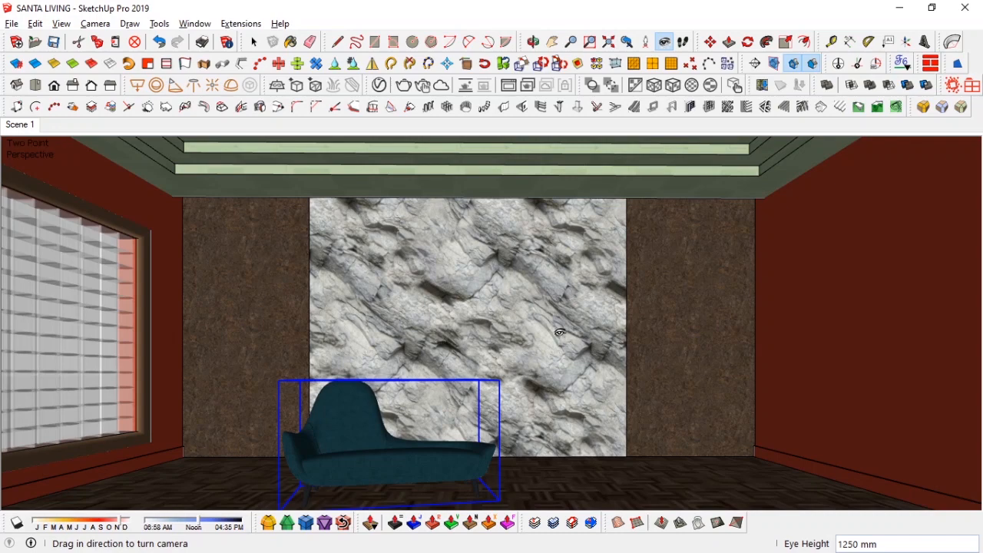
shift+middle_drag(487, 362, 488, 349)
text(1200)
key(Return)
Step: Reframe the two-point perspective view of the room around the chaise and marble wall
drag(370, 260, 359, 269)
click(96, 26)
click(127, 123)
scroll(428, 322, down, 2)
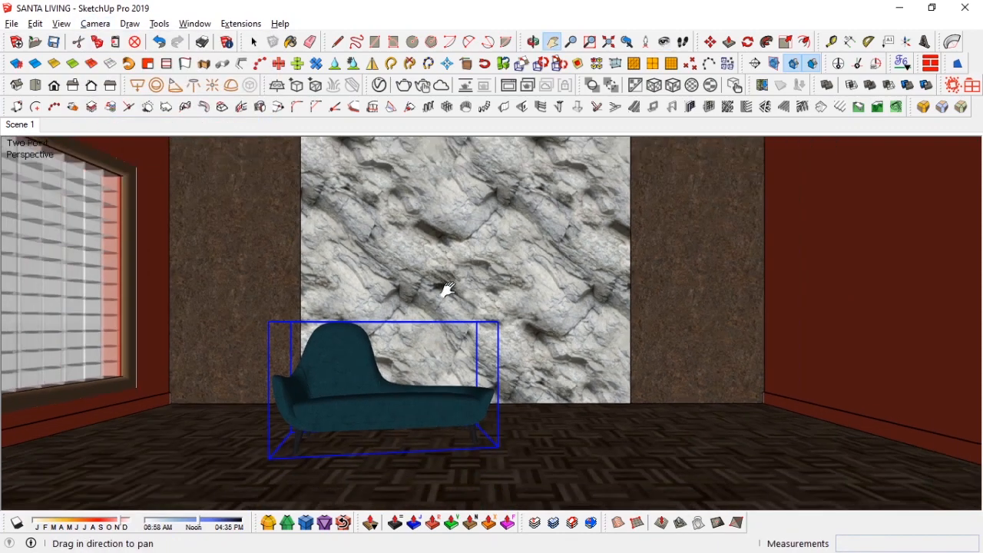
drag(446, 290, 438, 342)
scroll(438, 350, down, 3)
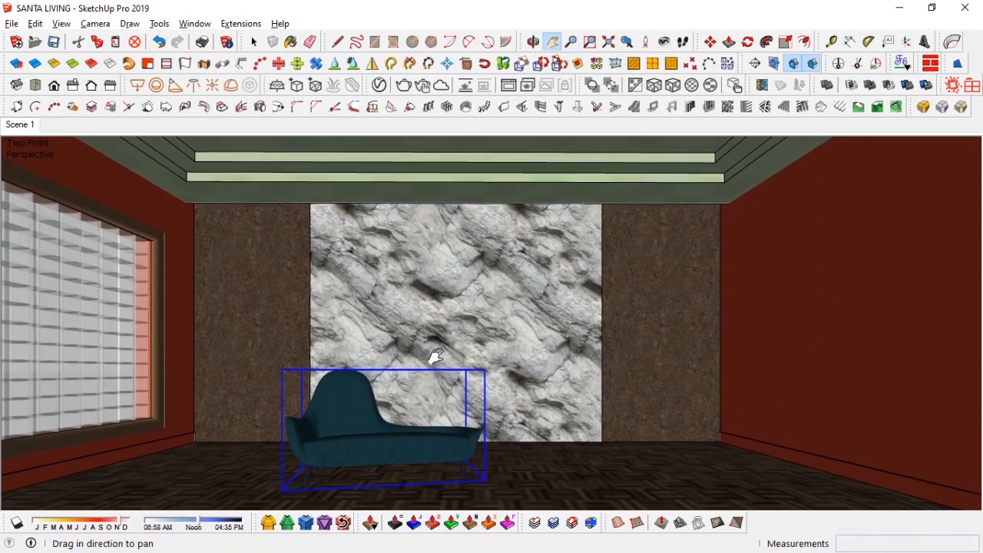
drag(443, 371, 445, 360)
key(space)
Step: Scale the chaise up uniformly from a corner grip
right_click(20, 124)
click(59, 189)
scroll(395, 423, up, 2)
middle_drag(393, 423, 369, 410)
key(s)
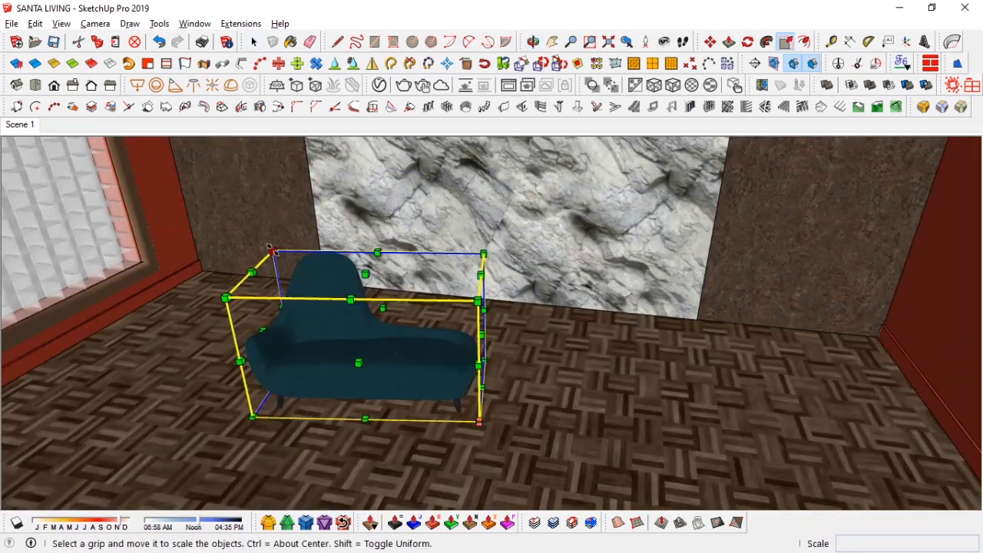
drag(272, 252, 228, 209)
middle_drag(341, 310, 347, 320)
Step: Move the chaise closer to the marble wall
click(627, 42)
key(m)
scroll(430, 307, up, 2)
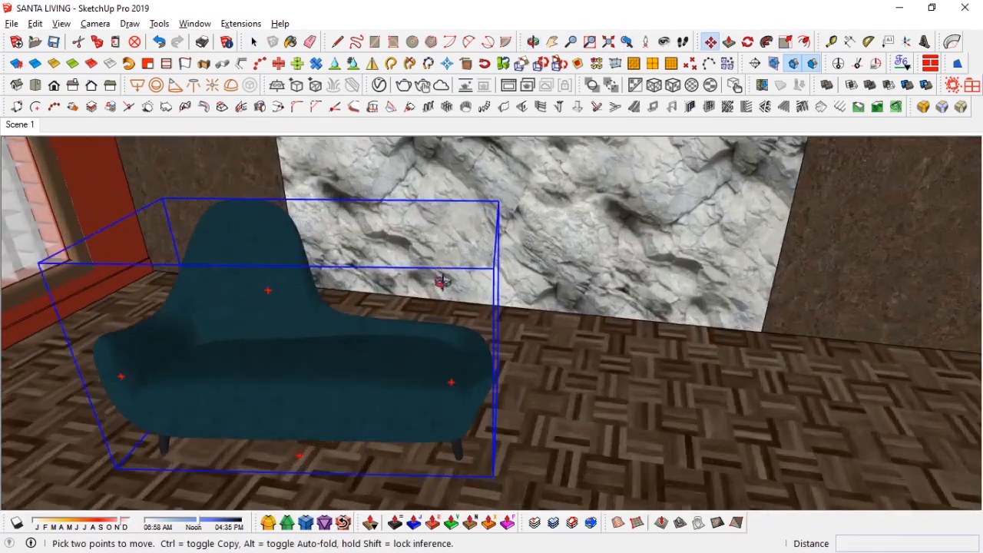
middle_drag(445, 265, 454, 291)
drag(470, 274, 490, 259)
Step: Sample the chaise's material and inspect its kushiro_11_NOTTE diffuse texture in the V-Ray Asset Editor
key(b)
alt+click(175, 293)
click(379, 85)
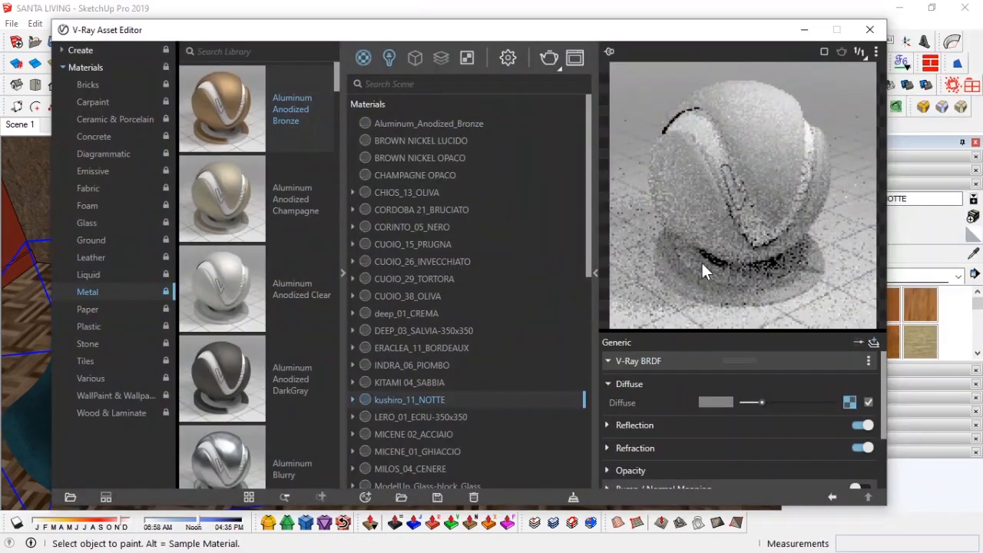
click(674, 421)
click(673, 421)
scroll(674, 422, down, 2)
click(674, 422)
click(687, 418)
click(686, 417)
click(849, 399)
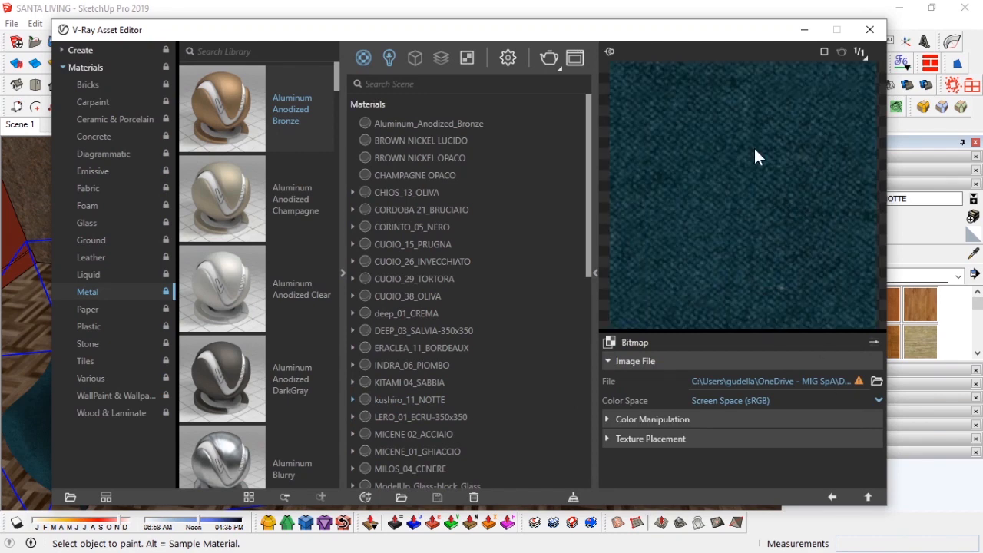
click(832, 497)
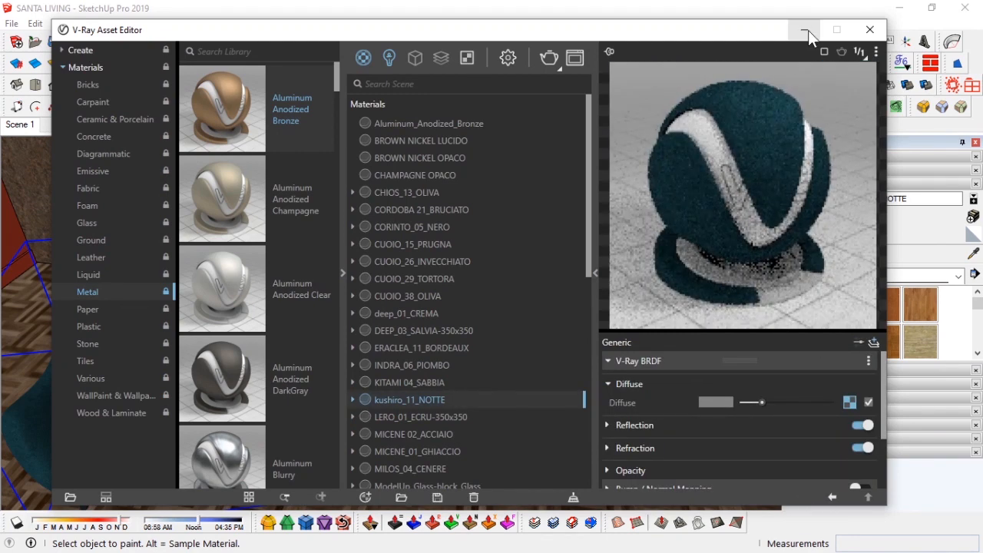
Step: Try to create a new Generic V-Ray material from the Fabric category
click(86, 191)
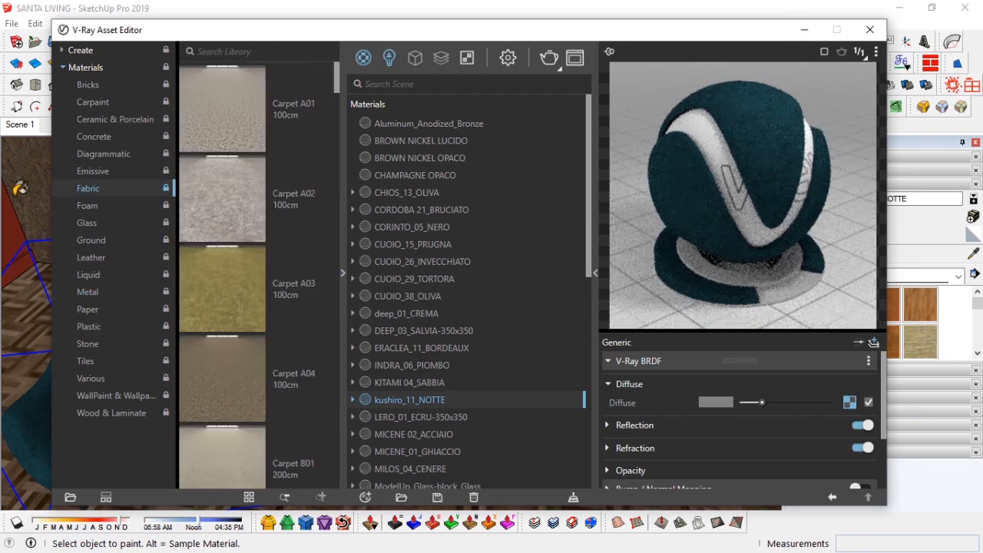
scroll(280, 314, down, 5)
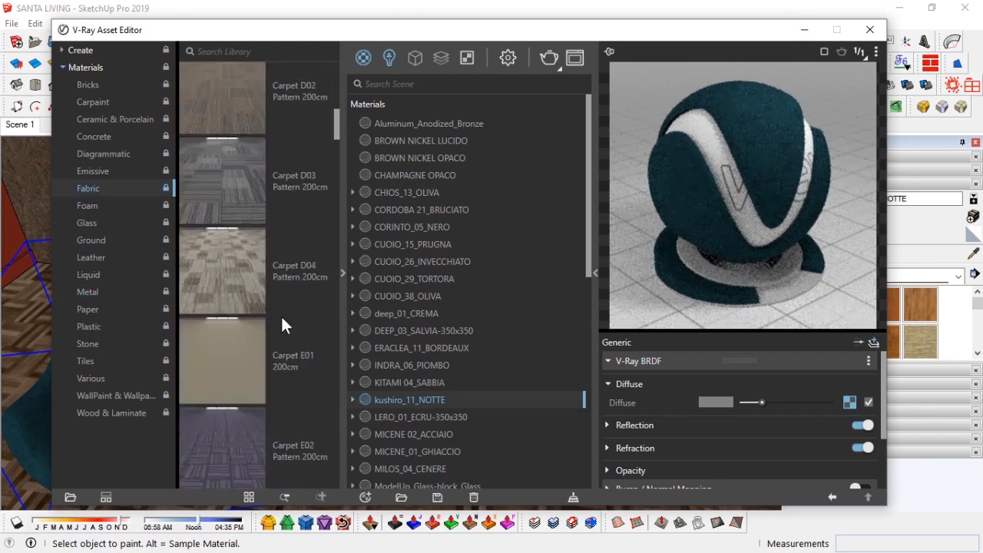
click(366, 498)
mouse_move(412, 478)
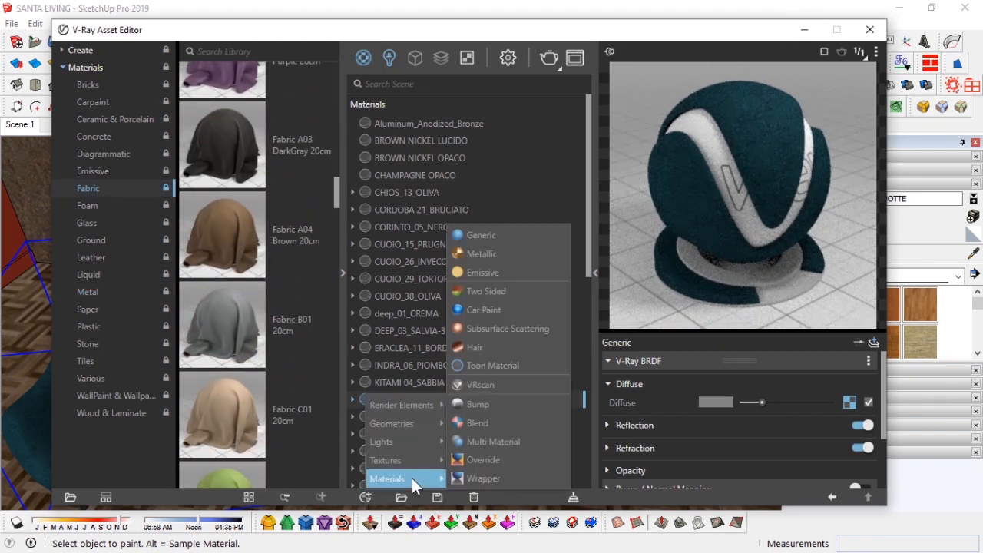
click(510, 236)
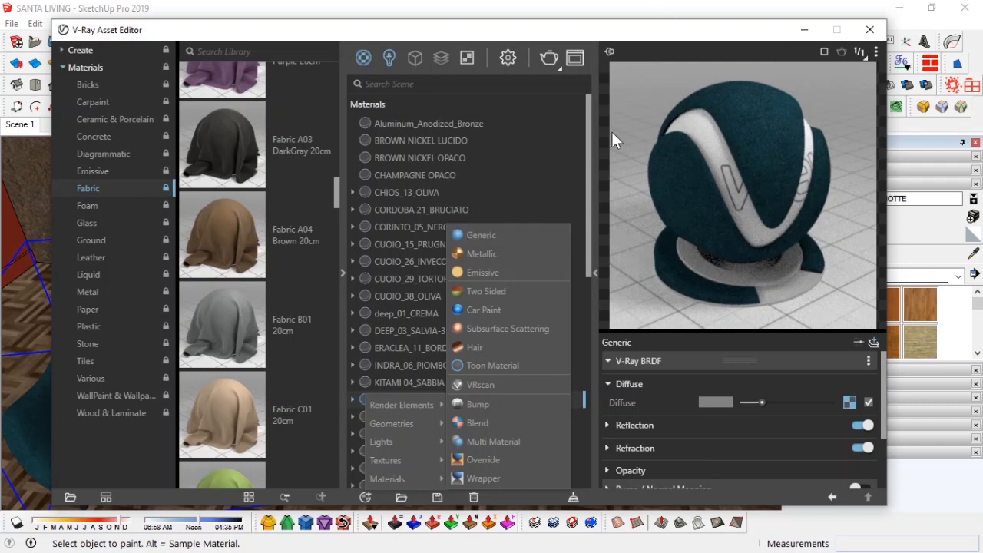
click(470, 158)
Step: Start renaming the kushiro_11_NOTTE material
double_click(443, 402)
drag(448, 401, 394, 400)
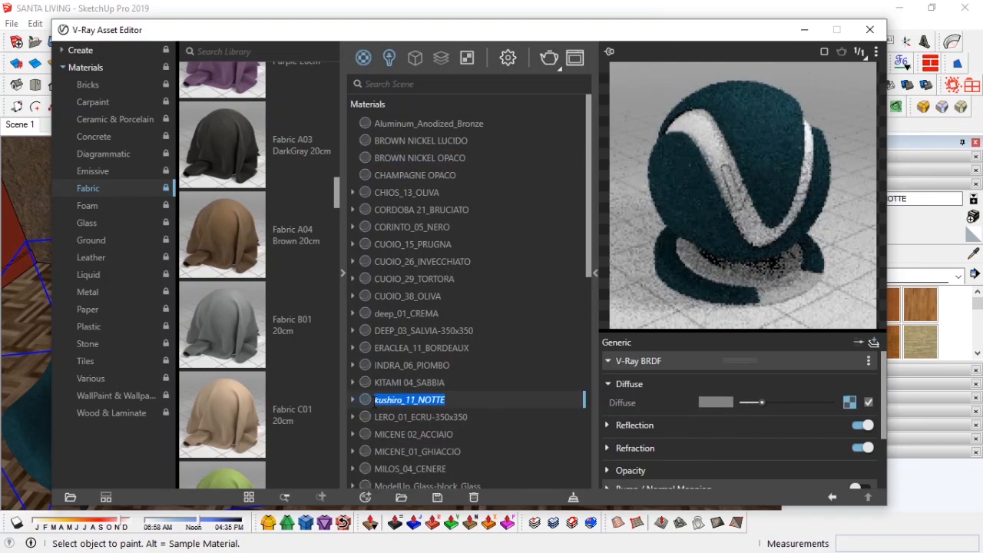
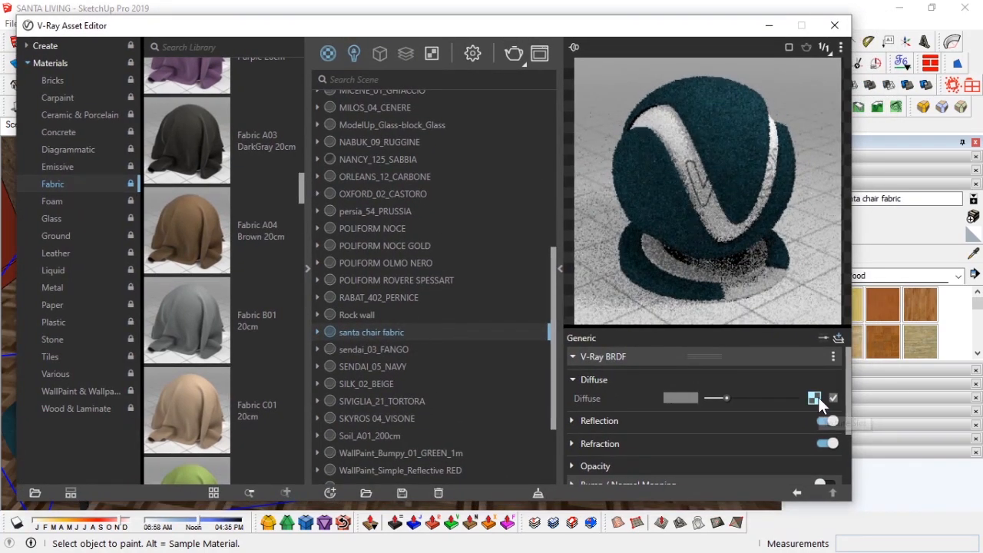
Step: Inspect the santa chair fabric's diffuse bitmap in the V-Ray Asset Editor, then minimize the editor
click(815, 398)
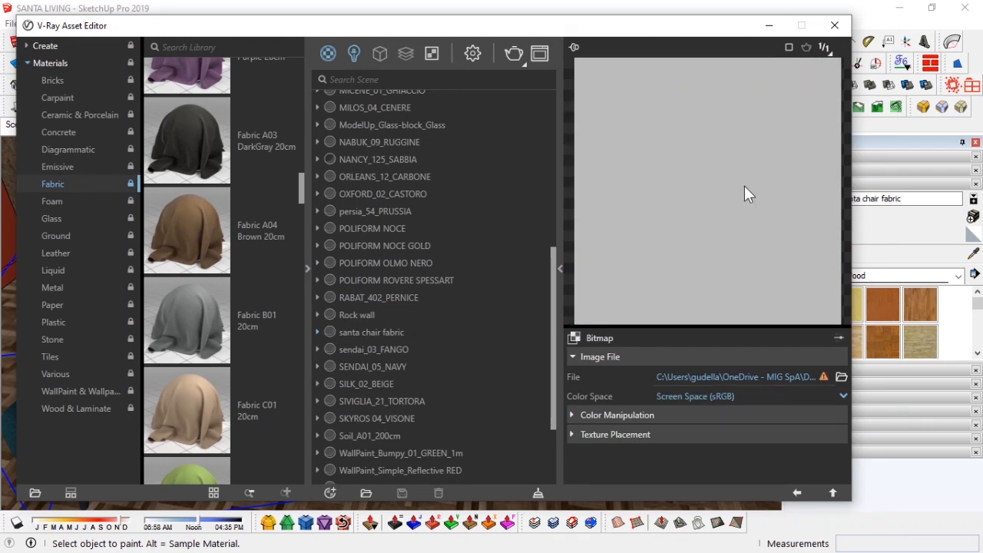
click(797, 493)
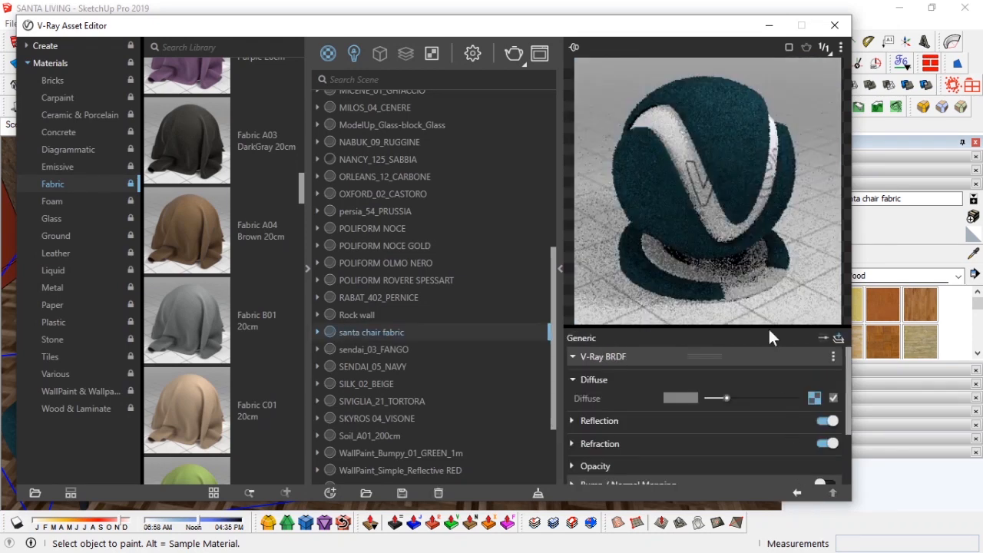
click(769, 26)
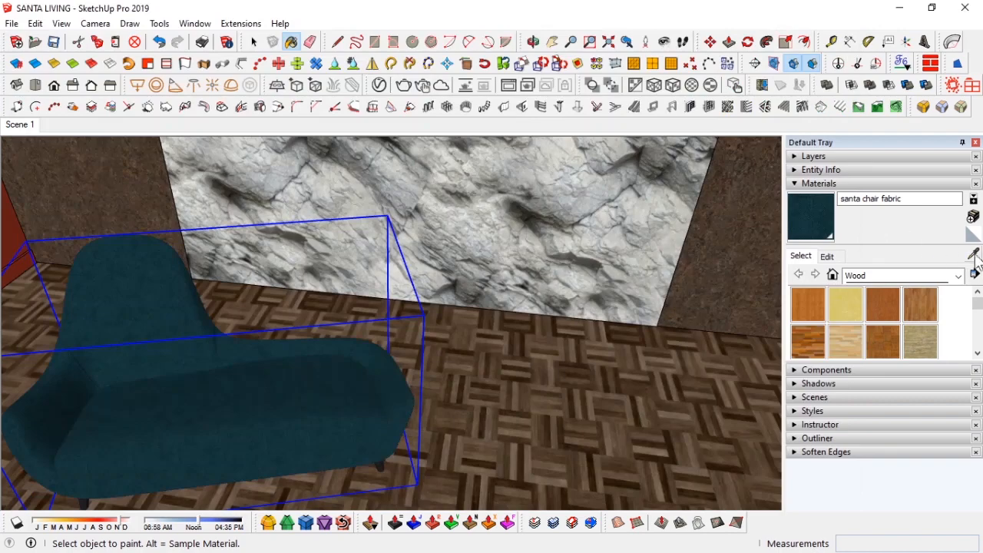
Step: Examine the chaise's fabric texture up close in the model
scroll(257, 402, up, 5)
scroll(296, 377, up, 4)
middle_drag(288, 354, 2, 369)
scroll(255, 354, up, 4)
scroll(328, 285, down, 10)
key(b)
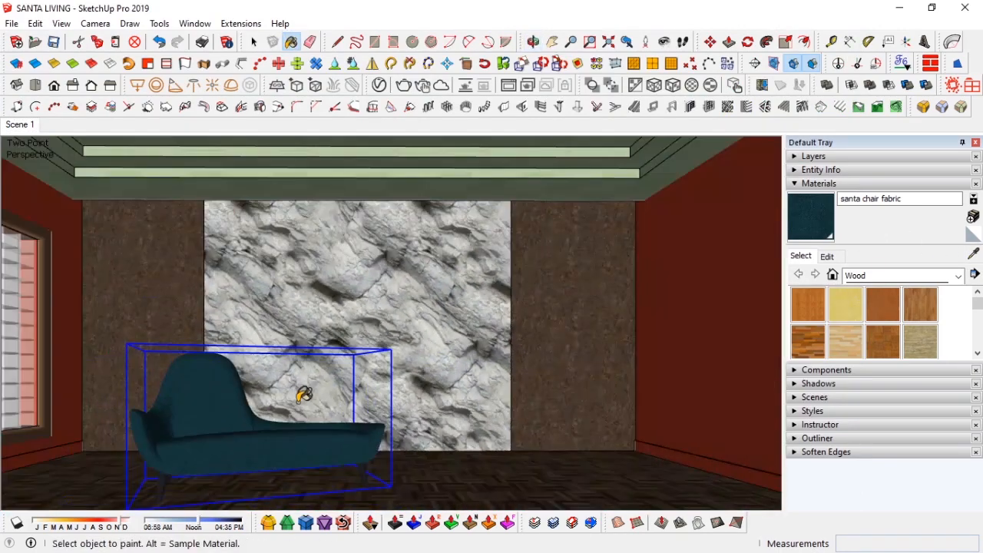
key(space)
Step: Open the santa chair fabric texture image in the external editor to view it, then close it
click(828, 256)
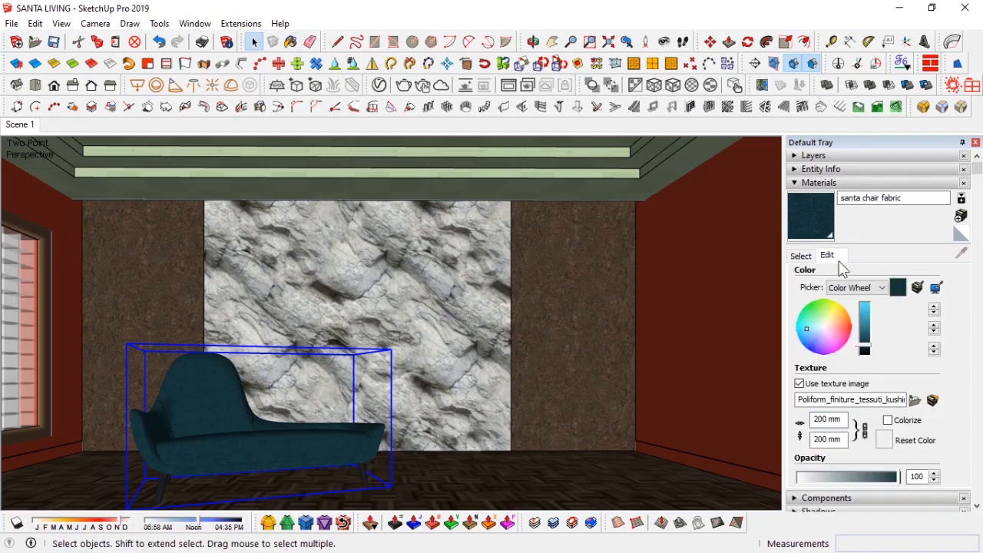
click(932, 404)
scroll(630, 322, up, 4)
scroll(584, 292, down, 4)
right_click(515, 246)
click(563, 399)
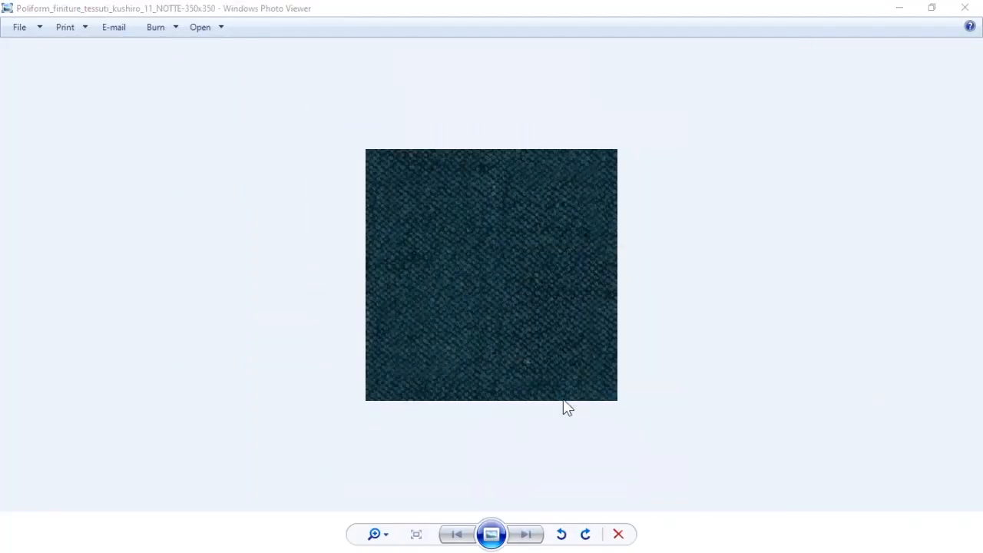
scroll(707, 365, down, 2)
click(818, 189)
click(965, 8)
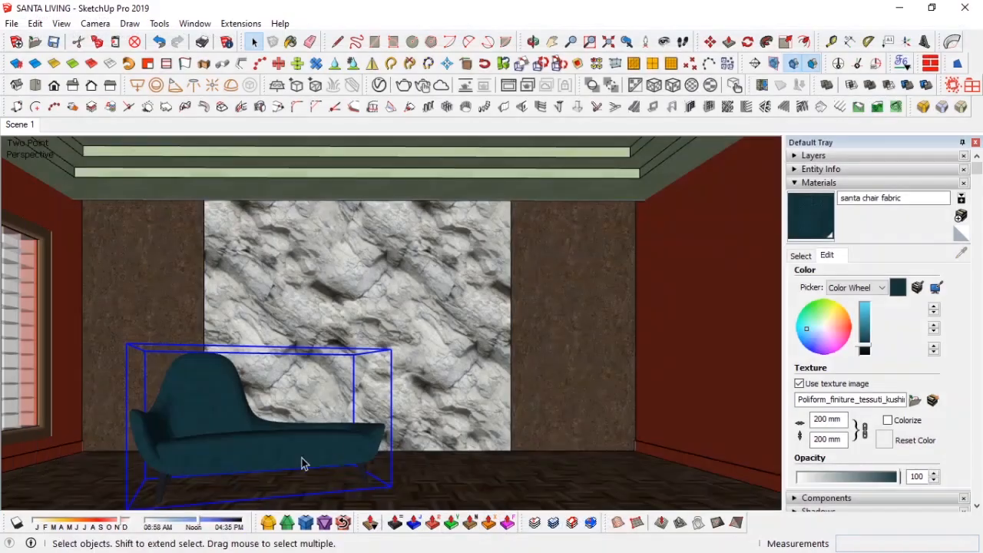
Step: Browse the texture images and polligon folders for a replacement fabric texture
key(alt+Tab)
click(484, 294)
click(203, 75)
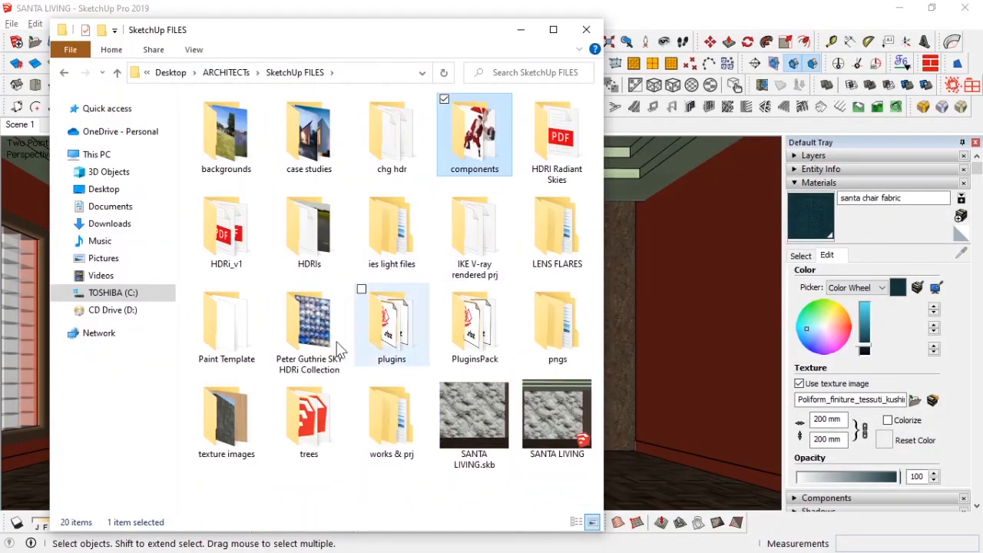
double_click(229, 417)
double_click(226, 304)
click(353, 283)
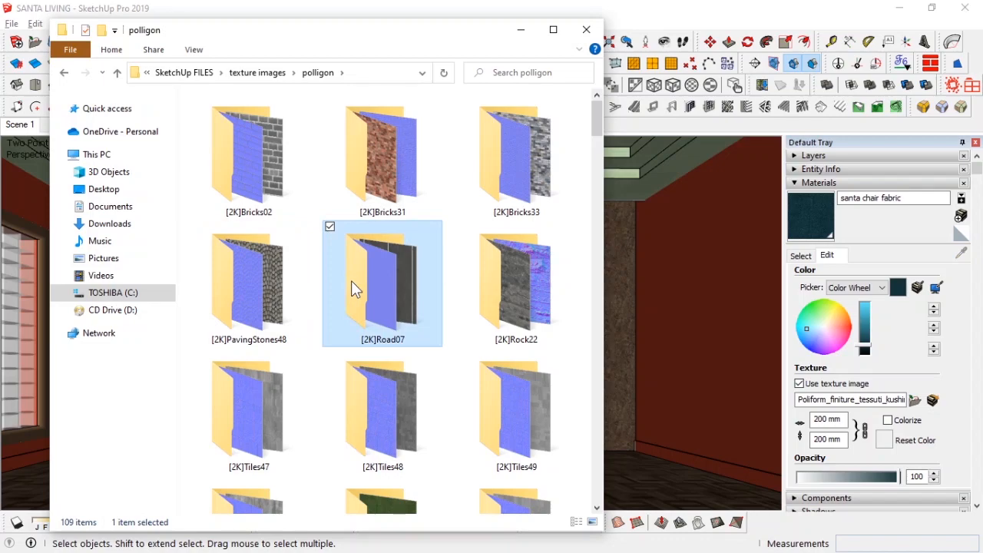
click(514, 310)
scroll(482, 306, down, 15)
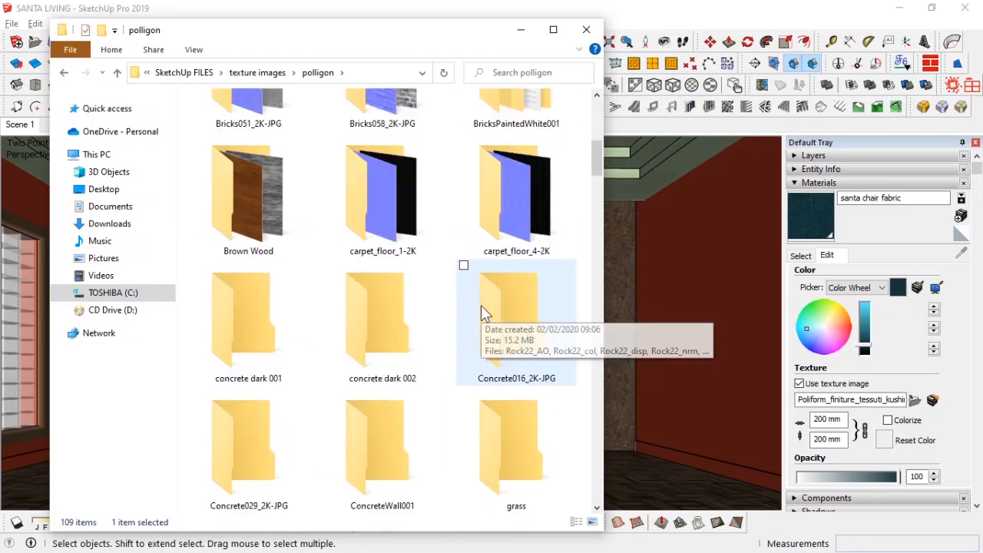
scroll(482, 306, up, 15)
click(521, 30)
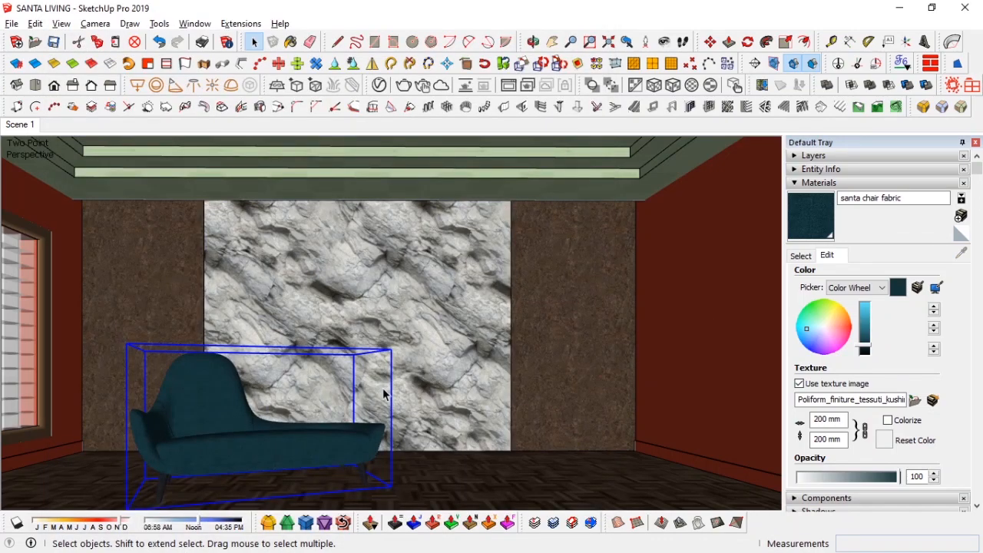
Step: Preview the Fabric028_2K Color image inside the Fabric028_2K-JPG archive
key(alt+Tab)
click(263, 72)
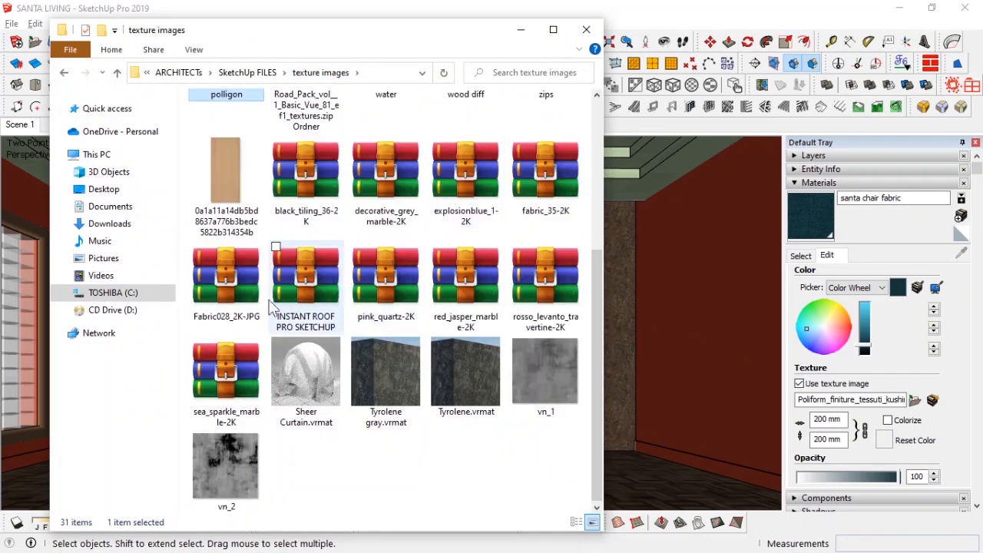
double_click(243, 296)
double_click(85, 230)
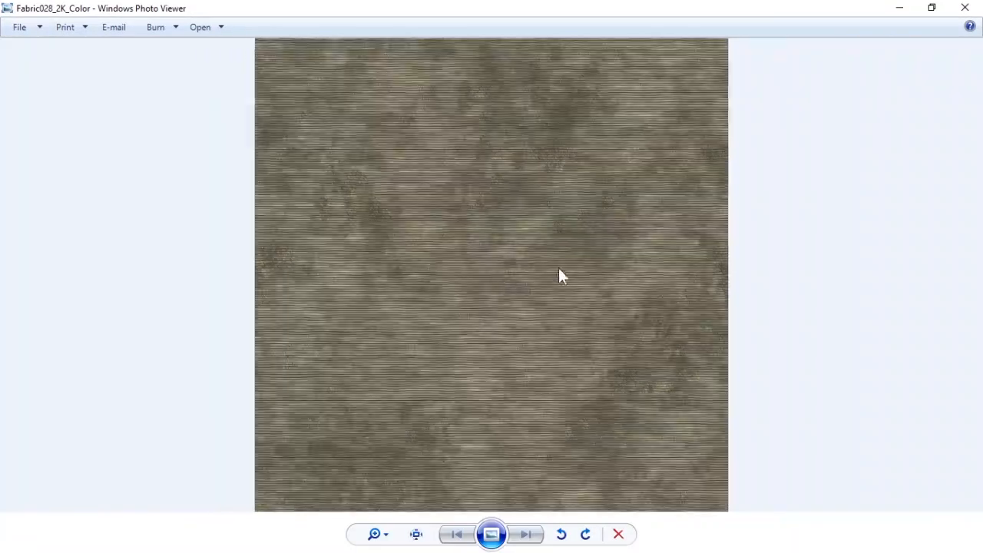
click(965, 8)
Step: Extract the Fabric028_2K-JPG archive into the texture images folder and open the extracted folder
click(390, 106)
right_click(238, 292)
click(166, 312)
scroll(463, 199, up, 3)
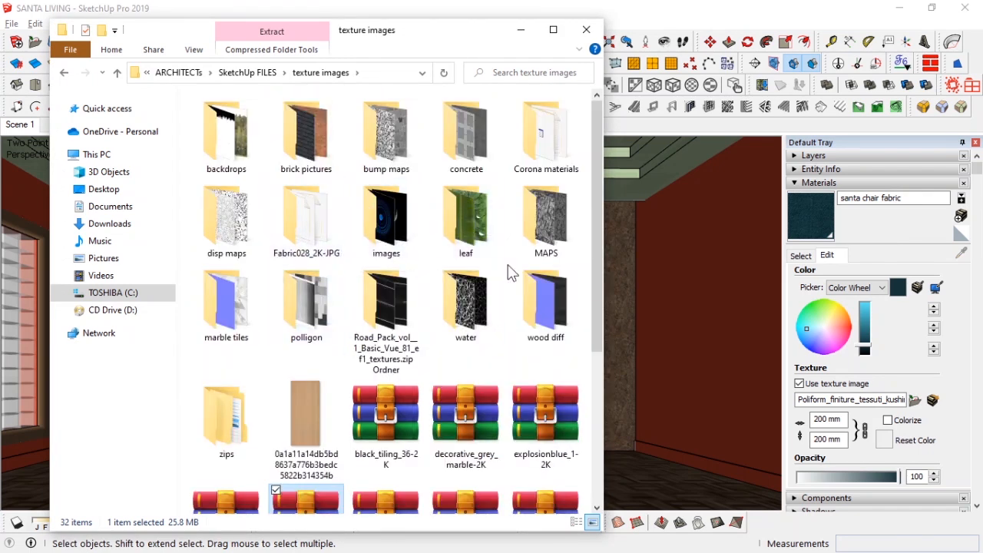
double_click(318, 219)
double_click(388, 230)
scroll(466, 246, up, 2)
mouse_move(573, 107)
mouse_down()
mouse_move(476, 307)
mouse_move(569, 248)
mouse_up()
scroll(568, 248, down, 4)
click(965, 8)
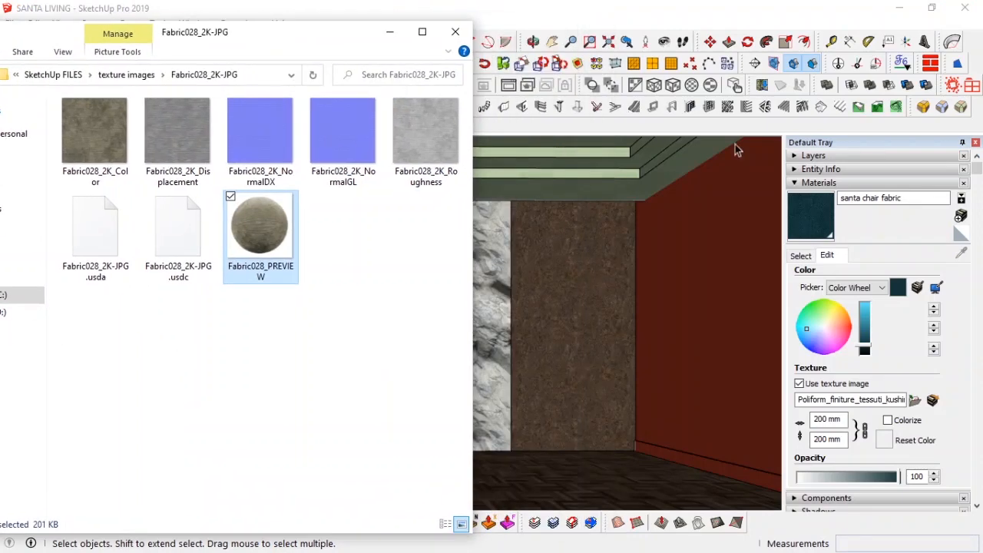
Step: Load Fabric028_2K_Color as the diffuse texture of the santa chair fabric material
click(800, 256)
click(389, 84)
key(alt+Tab)
key(alt+Tab)
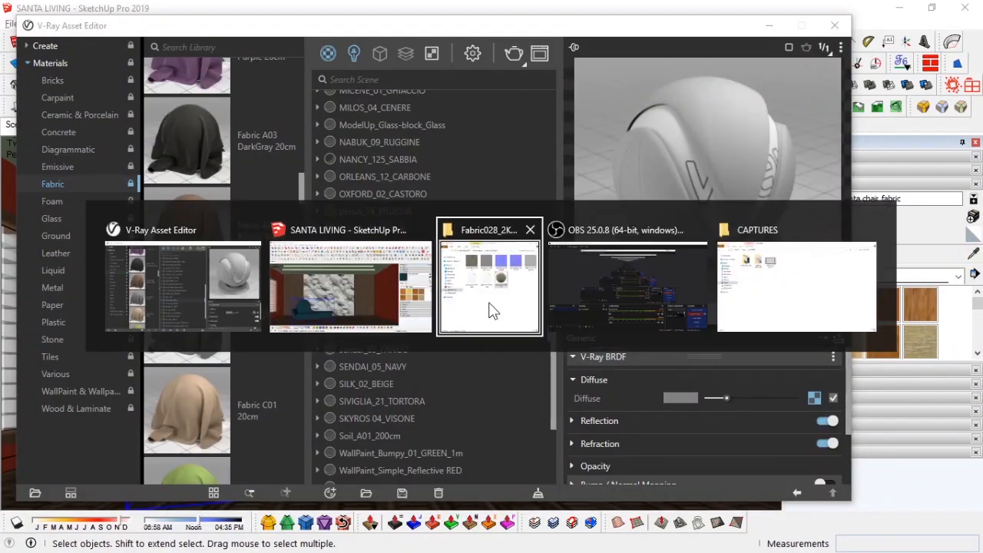
click(492, 311)
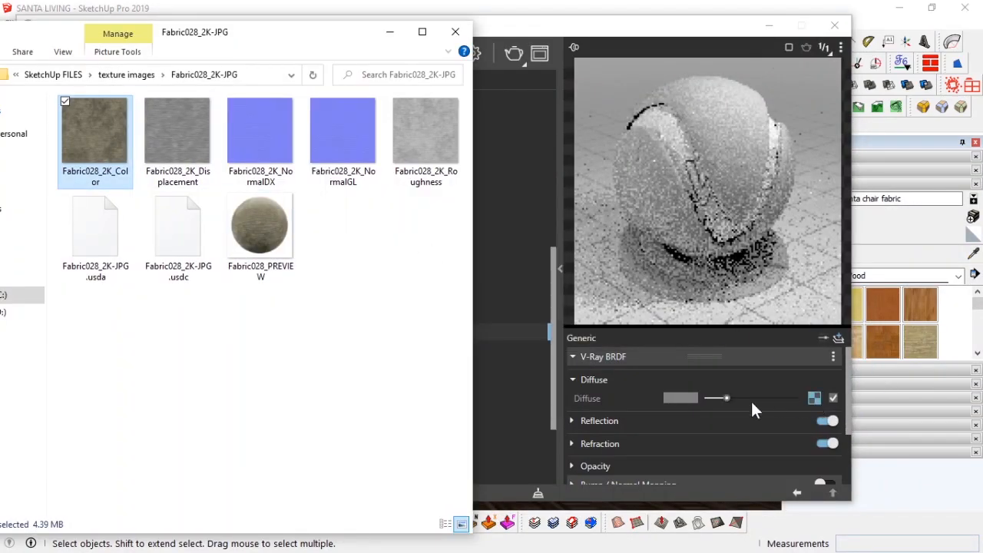
click(719, 444)
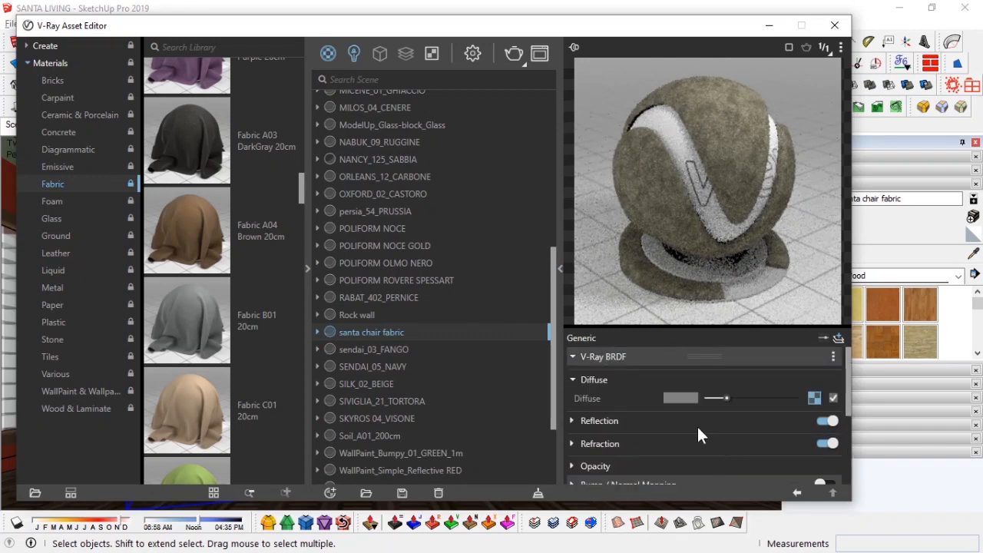
Step: Preview the Fabric028 NormalDX and NormalGL map images
click(698, 422)
key(alt+Tab)
key(Tab)
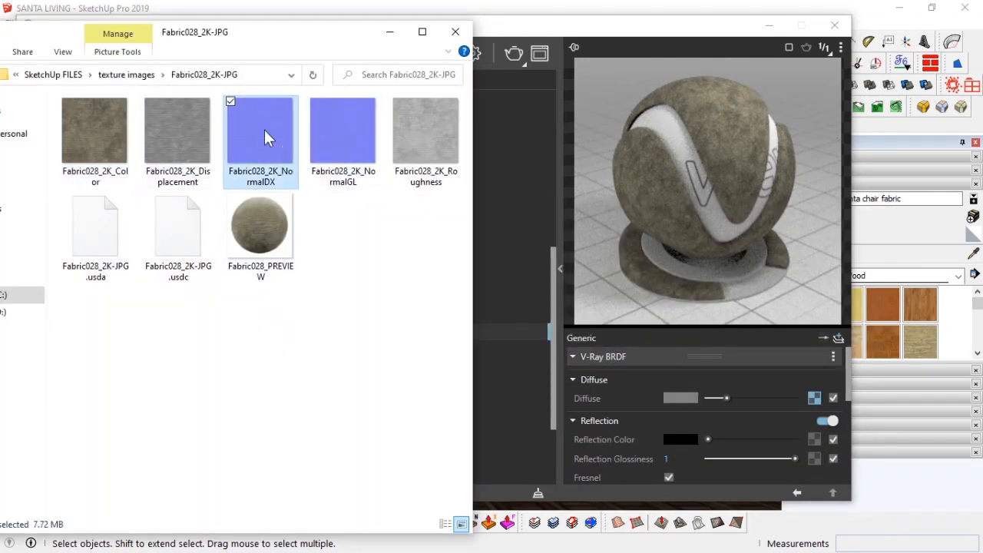
double_click(264, 135)
scroll(500, 254, up, 3)
key(Right)
scroll(461, 223, up, 3)
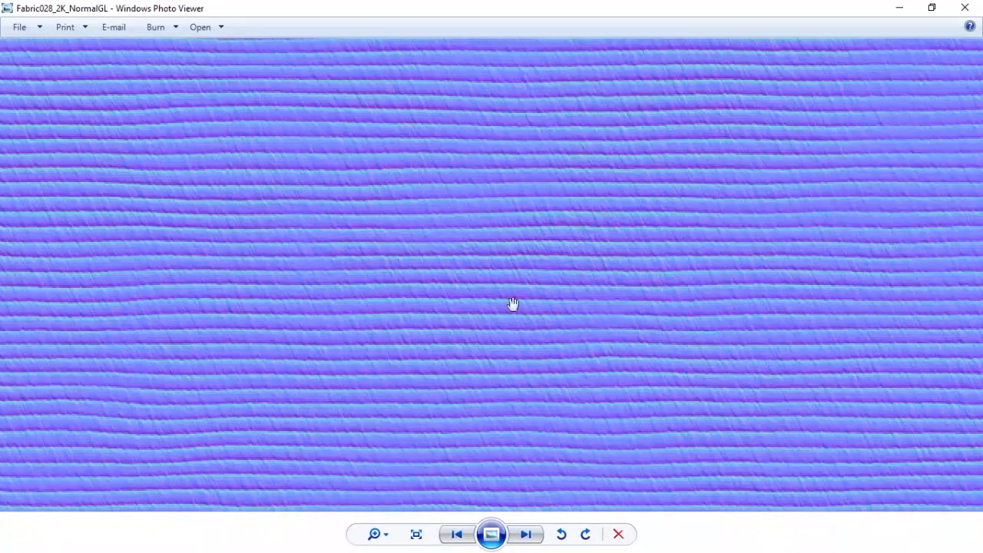
click(965, 11)
Step: Enable Bump / Normal Mapping on the santa chair fabric material with Normal Map mode
scroll(653, 415, down, 3)
click(841, 49)
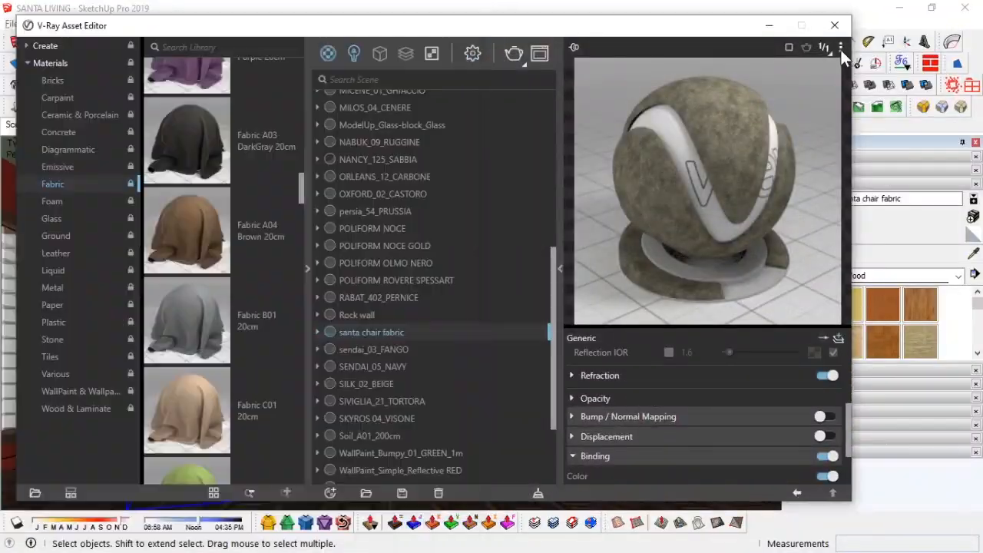
click(766, 85)
click(824, 421)
click(826, 420)
click(815, 437)
click(701, 423)
scroll(703, 419, down, 2)
scroll(717, 395, up, 2)
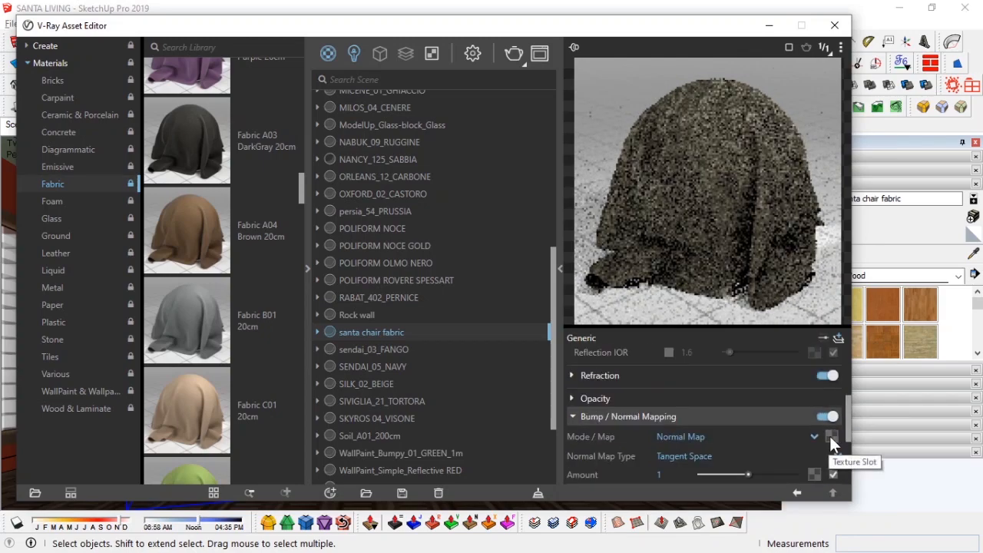
Step: Assign Fabric028_2K_NormalGL as the normal map texture
click(307, 265)
key(alt+Tab)
click(468, 222)
drag(344, 139, 830, 444)
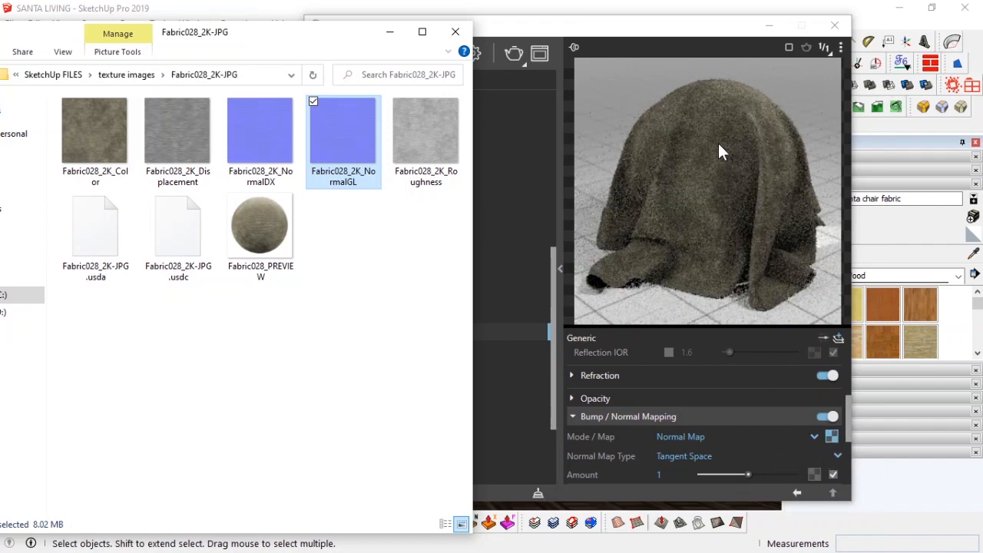
Step: Set the normal map Amount to .35
drag(671, 475, 626, 472)
key(BackSpace)
text(.35)
key(Return)
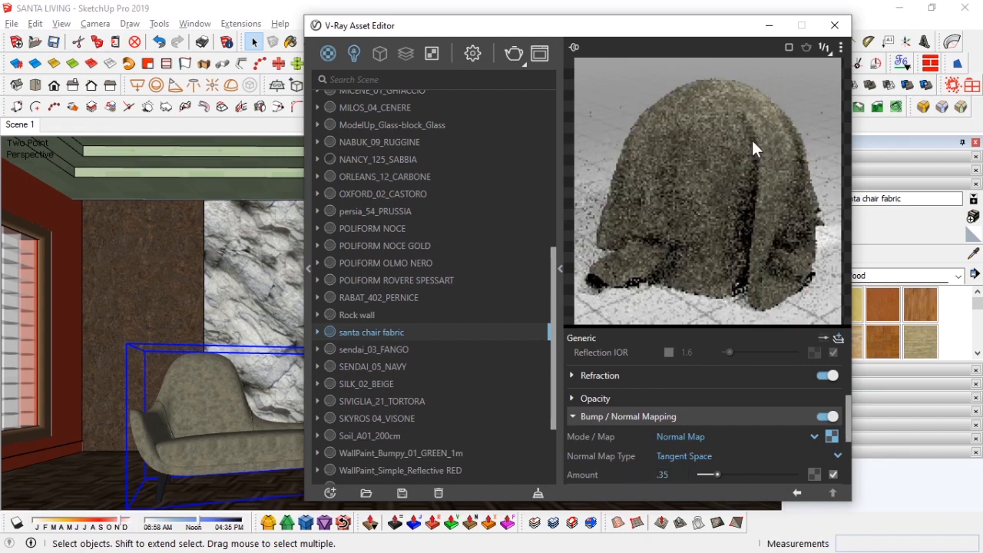
Step: Lighten the material's reflection color to a light grey
scroll(645, 424, up, 2)
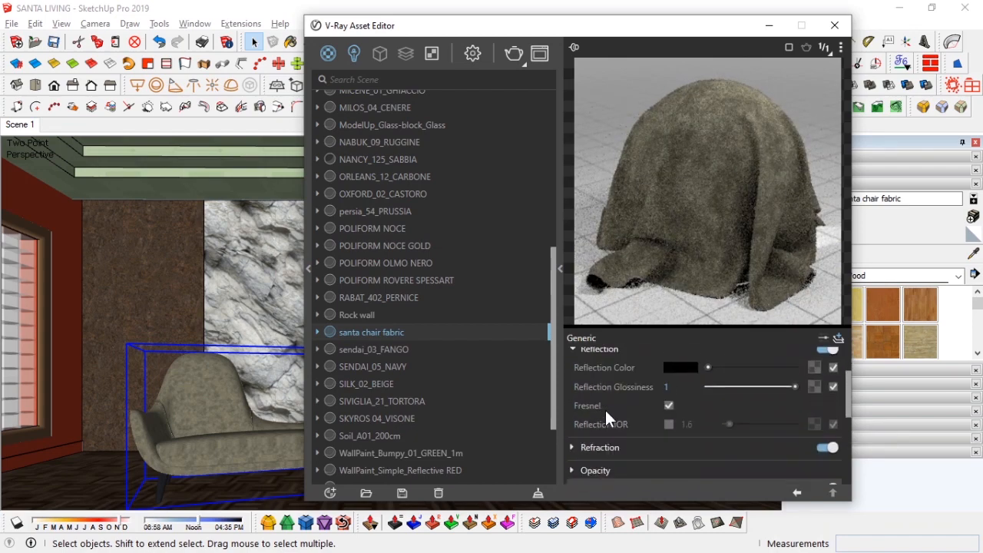
key(alt+Tab)
key(Tab)
drag(730, 367, 747, 368)
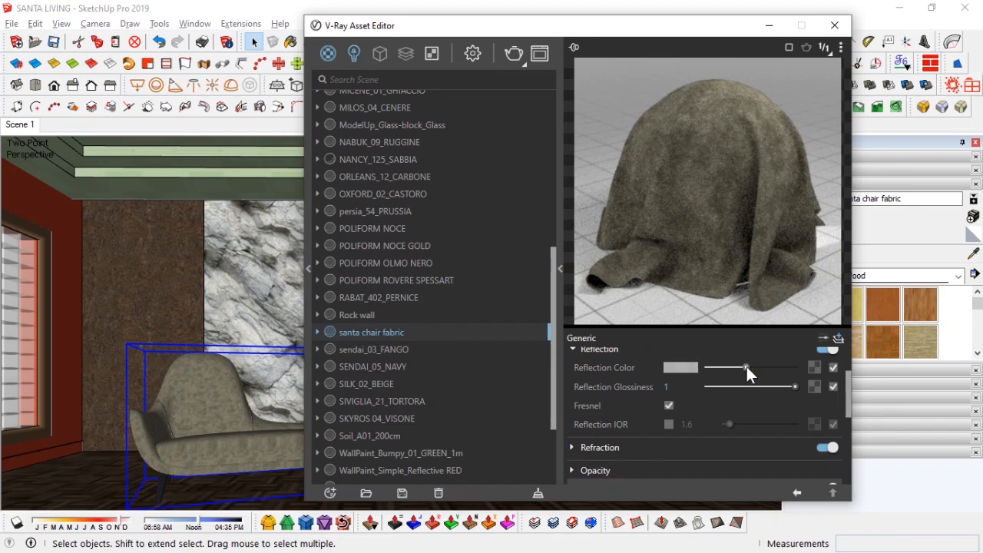
Step: Assign Fabric028_2K_Roughness as the reflection glossiness texture
key(alt+Tab)
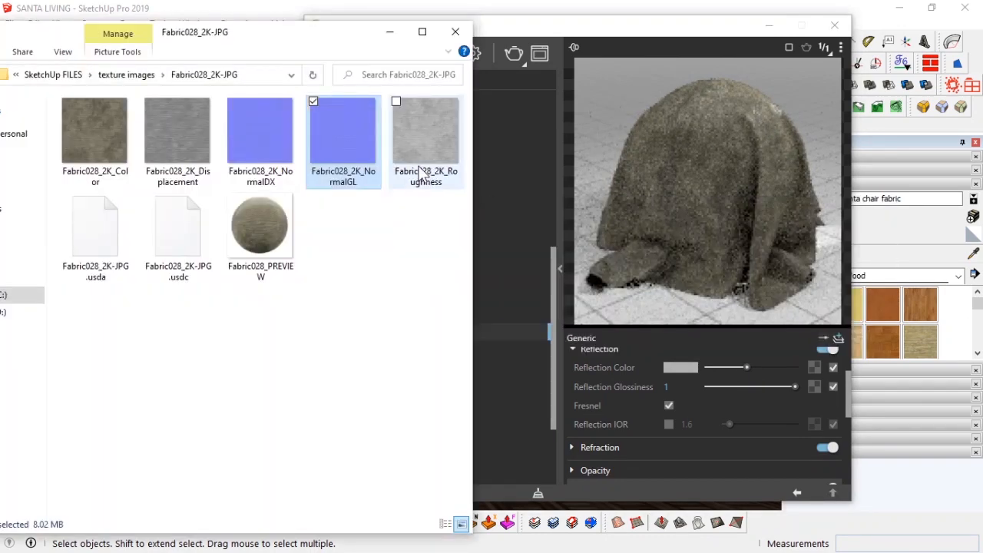
click(814, 387)
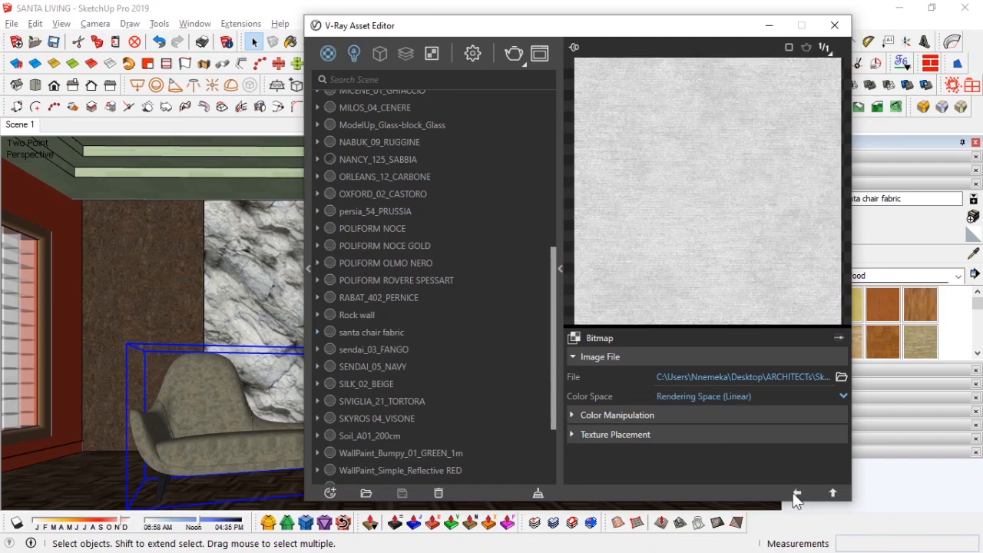
click(797, 492)
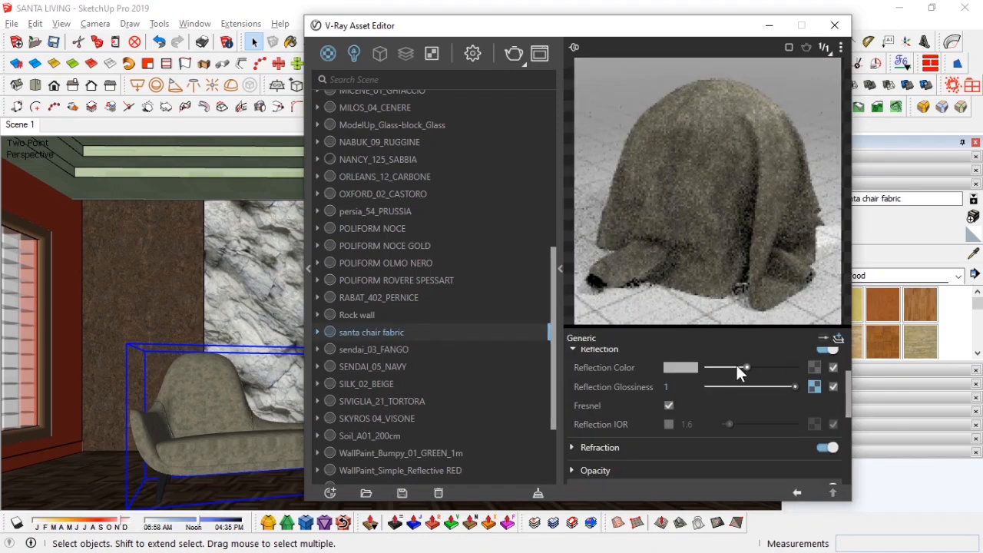
Step: Change the color space of the reflection glossiness bitmap
click(813, 387)
click(726, 395)
click(733, 449)
drag(716, 412, 713, 415)
click(797, 492)
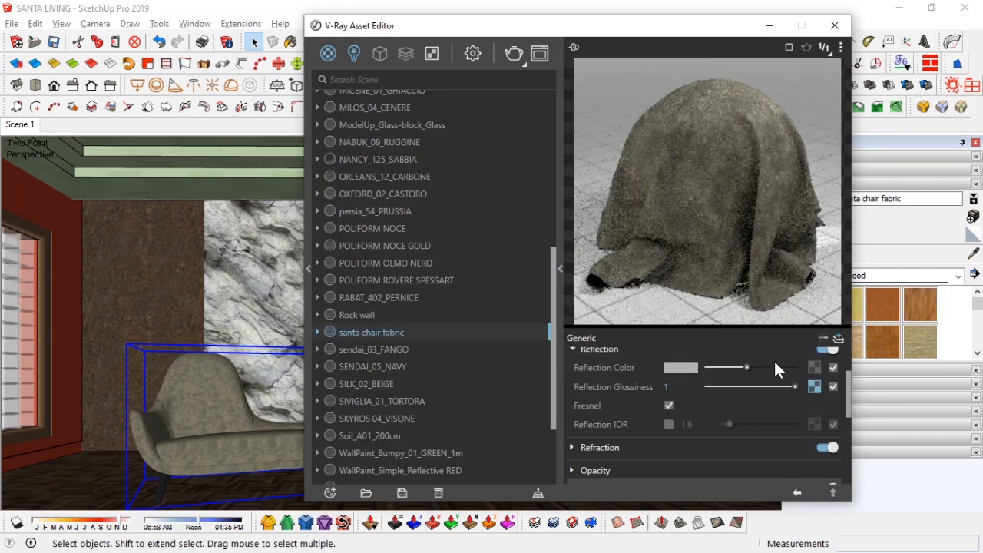
Step: Set the santa chair fabric texture size to 1500 mm in the SketchUp material editor
scroll(600, 393, up, 3)
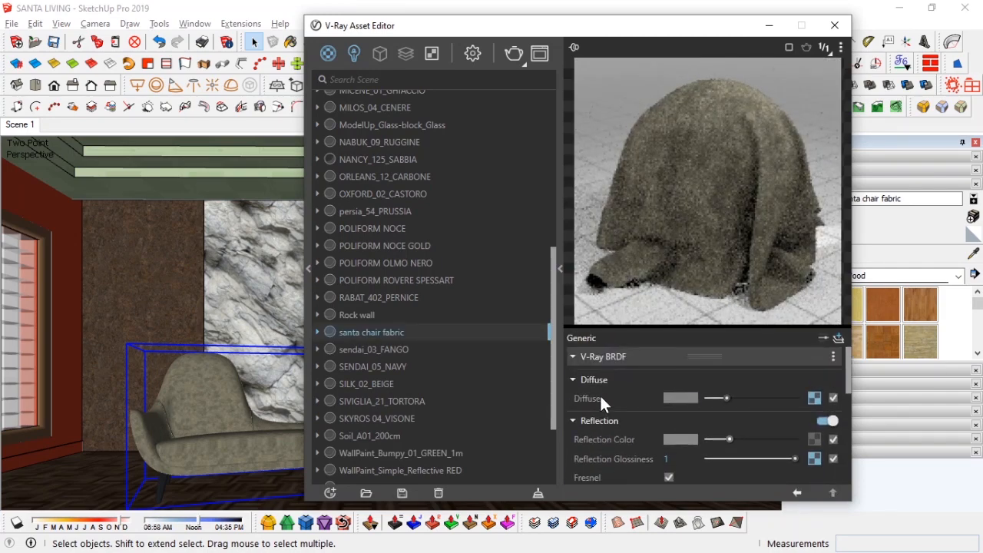
click(769, 27)
scroll(201, 408, up, 5)
mouse_move(201, 408)
middle_down()
mouse_move(292, 326)
mouse_move(245, 428)
mouse_move(368, 259)
mouse_move(373, 307)
middle_up()
text(0)
scroll(502, 385, down, 5)
middle_drag(544, 422, 393, 278)
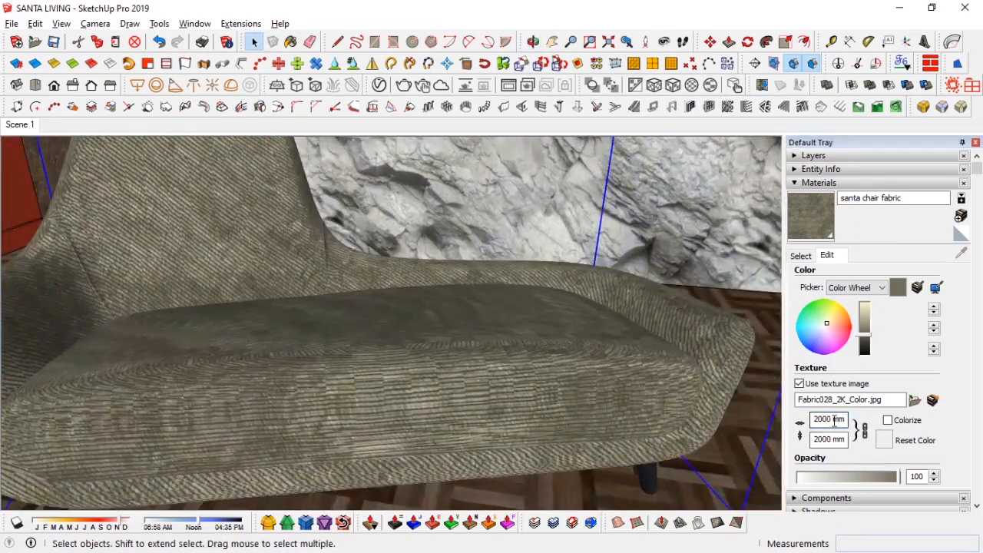
text(1500)
shift+middle_drag(345, 299, 392, 401)
Step: Collapse and hide the default tray, then return to the Scene 1 view
click(801, 256)
click(819, 183)
click(975, 142)
middle_drag(492, 278, 455, 234)
scroll(455, 234, down, 1)
click(21, 125)
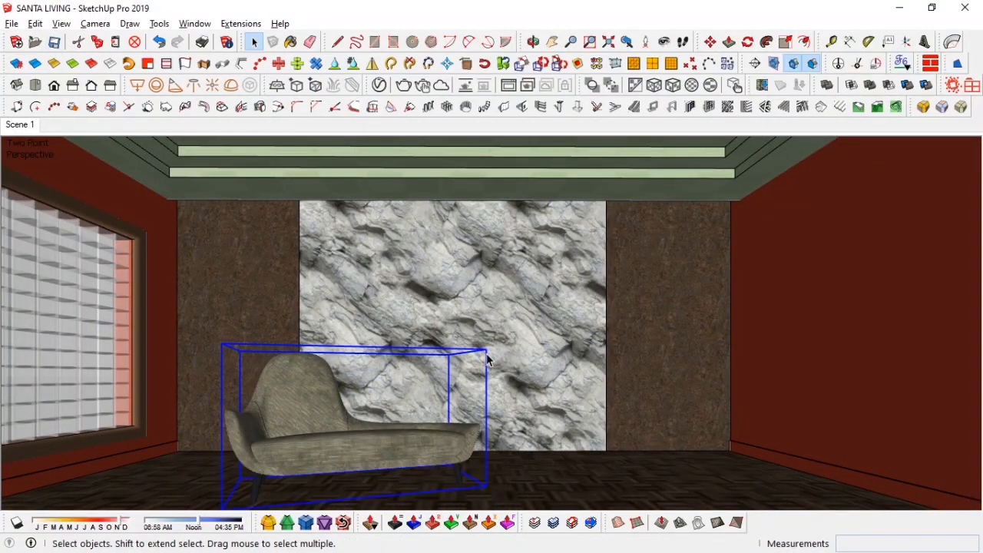
Step: Open the chaise group for editing
scroll(302, 417, up, 10)
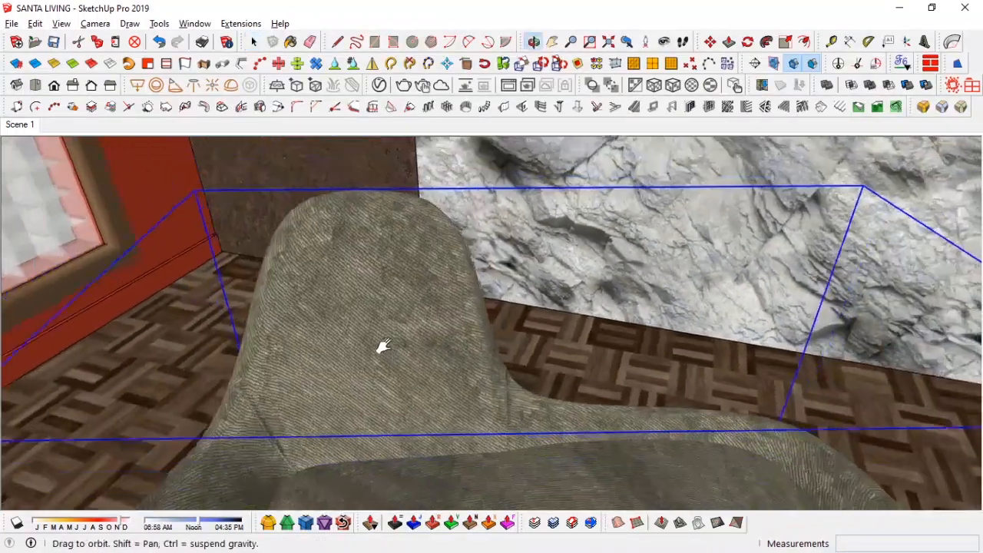
shift+middle_drag(385, 346, 363, 331)
double_click(366, 312)
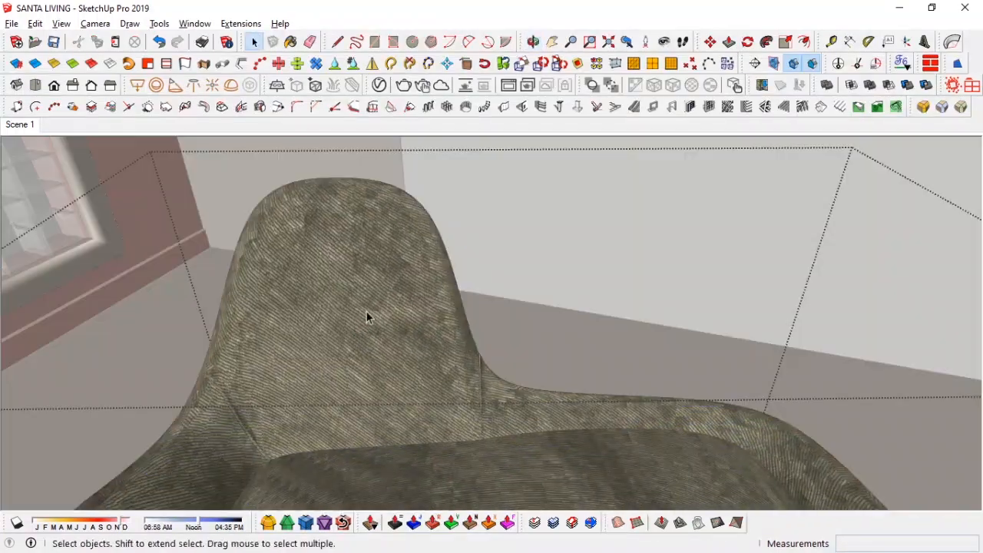
Step: Paint the chaise frame with the santa chair fabric using ThruPaint's Projected UV mode, then close the group
click(362, 301)
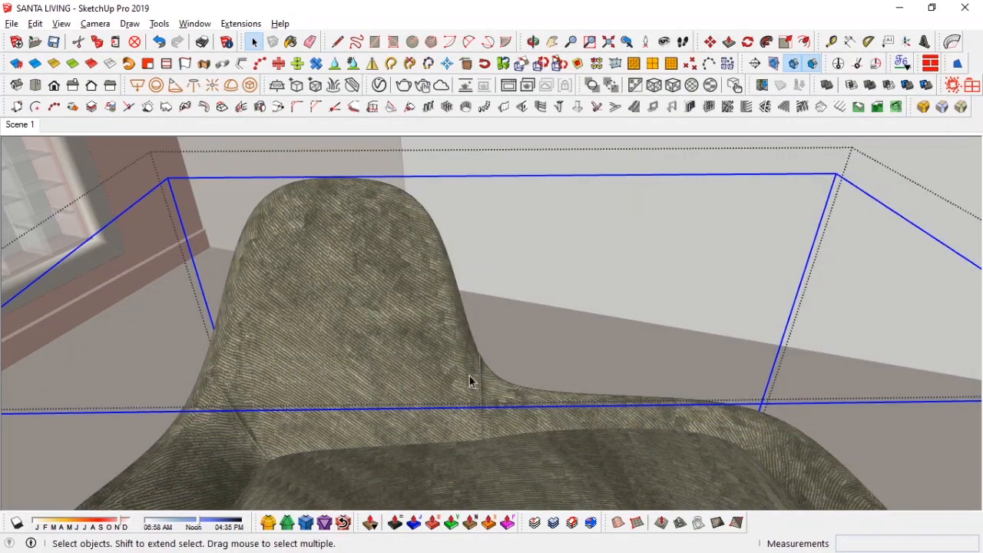
middle_drag(400, 346, 297, 256)
click(902, 63)
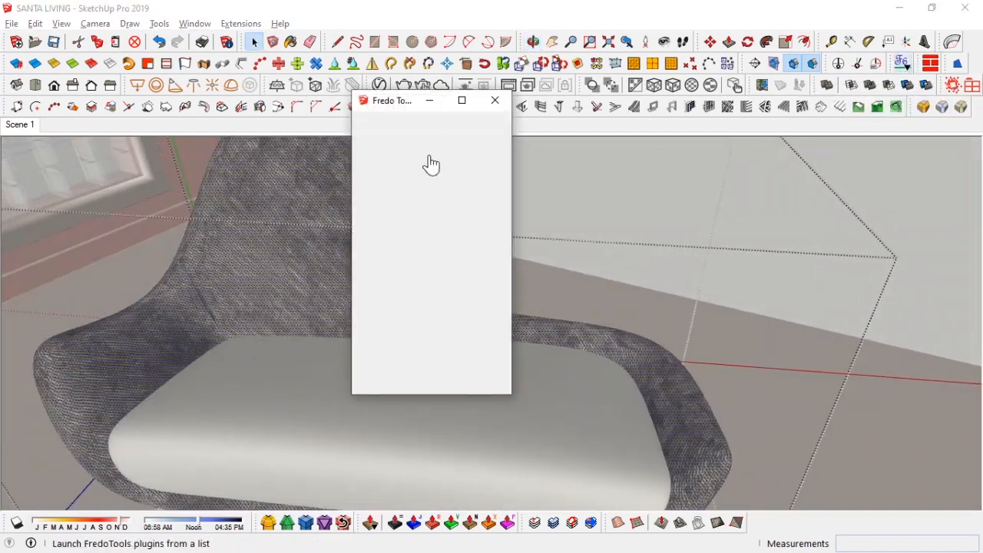
click(392, 387)
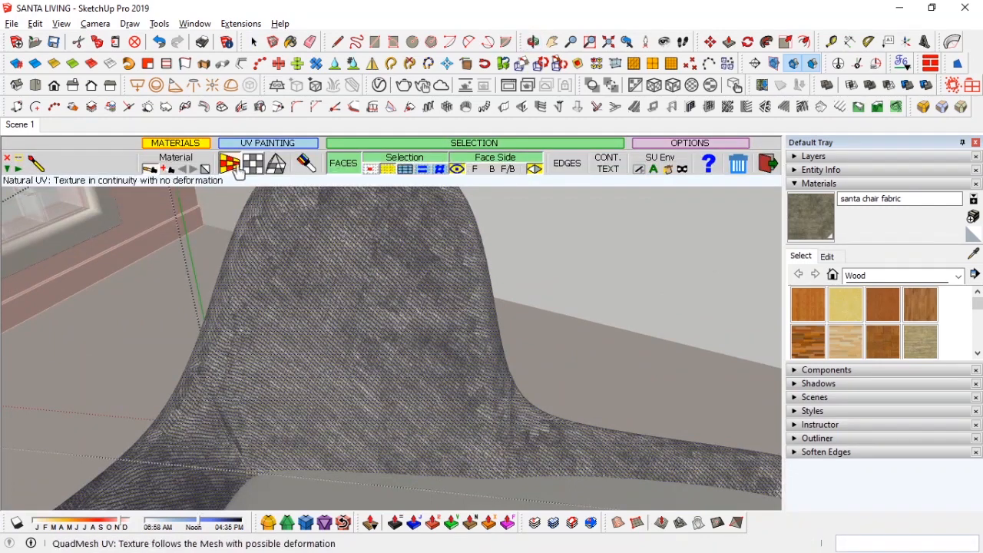
click(252, 165)
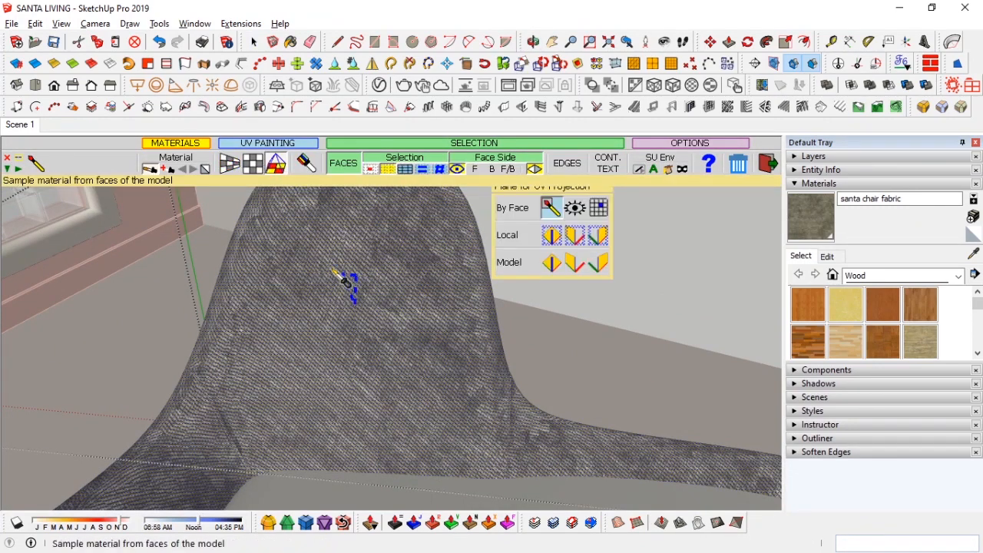
click(35, 163)
click(742, 72)
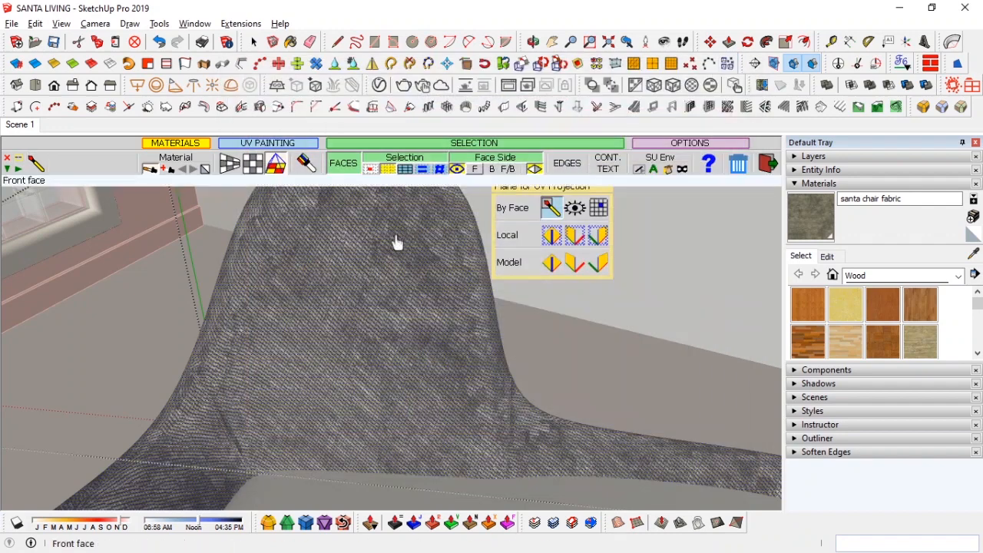
click(229, 164)
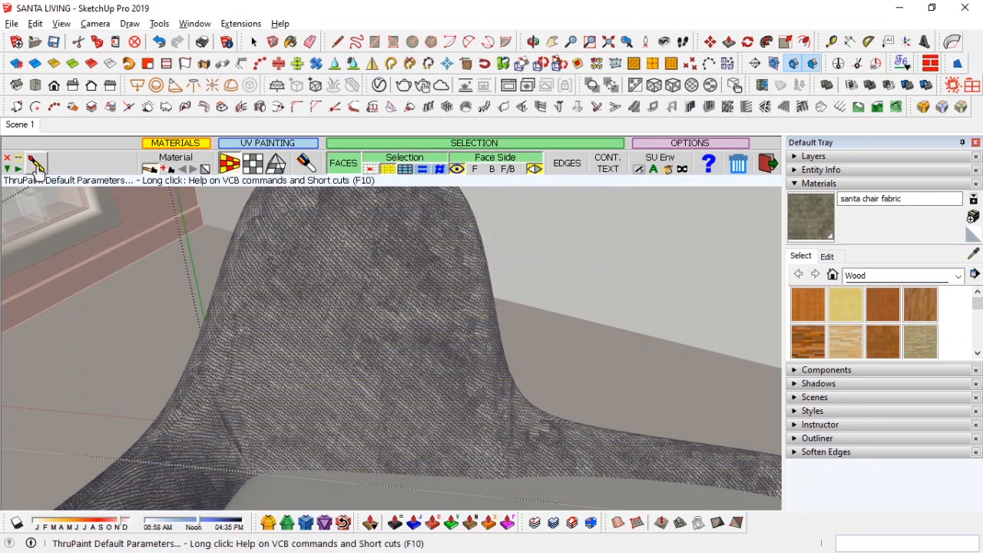
click(35, 164)
scroll(312, 128, down, 5)
click(512, 10)
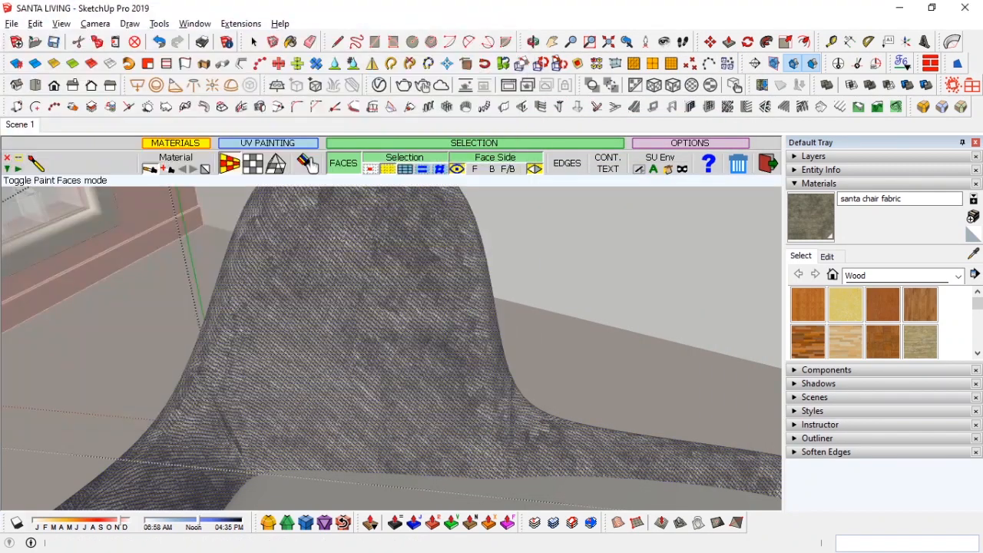
click(307, 163)
click(276, 163)
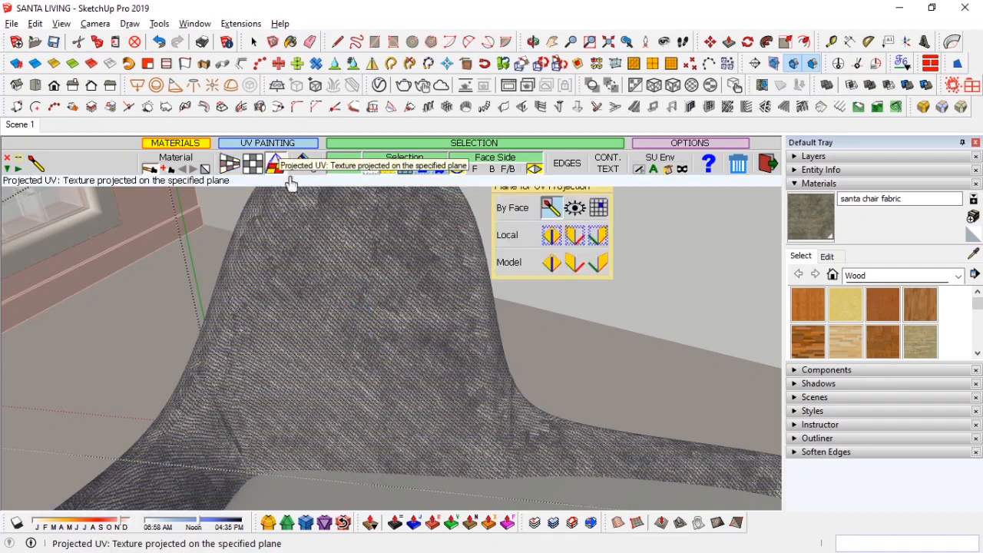
click(355, 280)
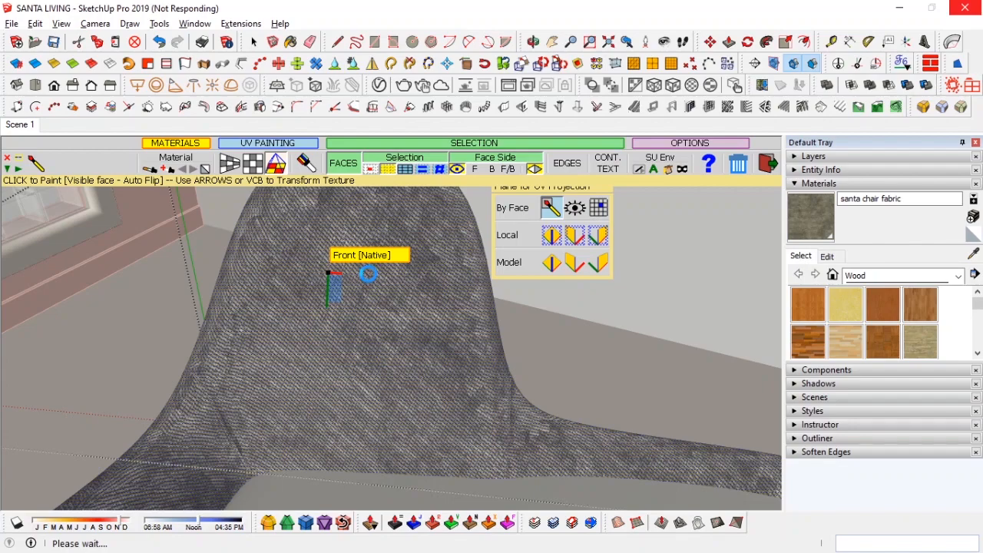
key(space)
mouse_move(253, 333)
middle_down()
mouse_move(263, 160)
mouse_move(561, 357)
mouse_move(395, 307)
mouse_move(225, 281)
mouse_move(680, 327)
mouse_move(508, 267)
mouse_move(367, 319)
mouse_move(322, 261)
middle_up()
right_click(322, 260)
click(278, 287)
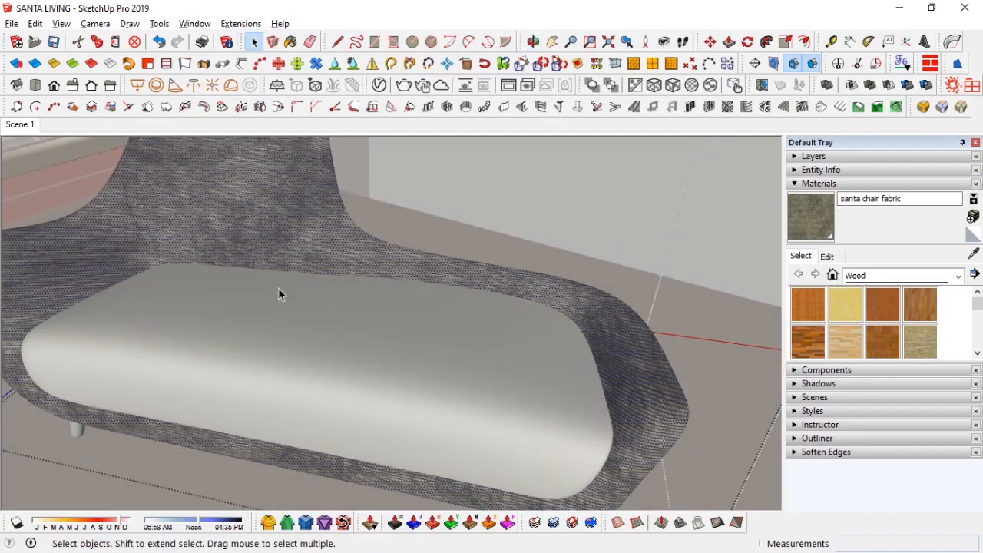
Step: Open the seat cushion group and paint it with the santa chair fabric using ThruPaint's Projected UV mode
click(281, 294)
scroll(299, 336, up, 3)
click(378, 336)
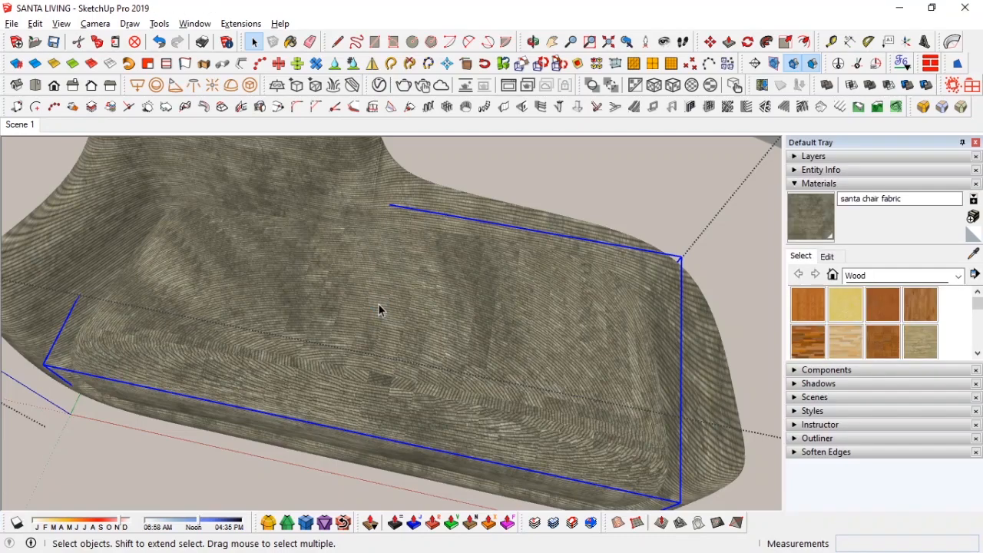
double_click(378, 307)
click(901, 67)
click(411, 387)
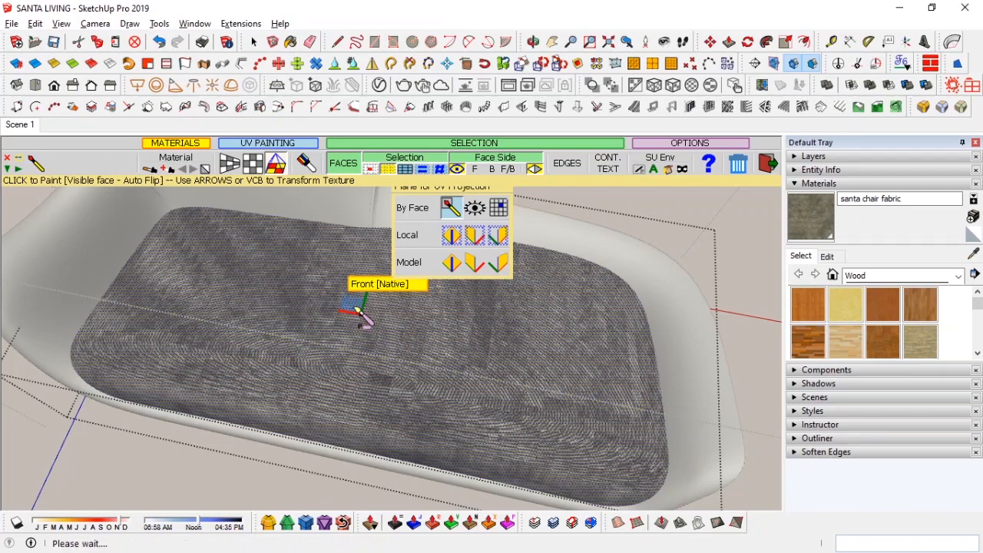
click(358, 311)
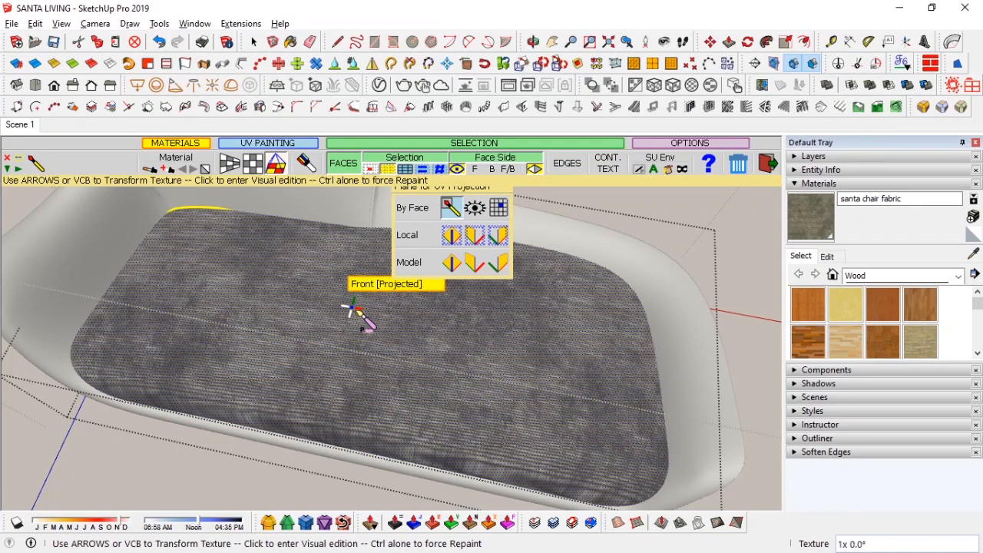
key(space)
Step: Rescale the seat fabric texture along U with ThruPaint's visual edit handles, then exit and return to Scene 1
scroll(372, 347, up, 3)
middle_drag(372, 346, 569, 318)
scroll(441, 345, down, 4)
middle_drag(441, 345, 408, 380)
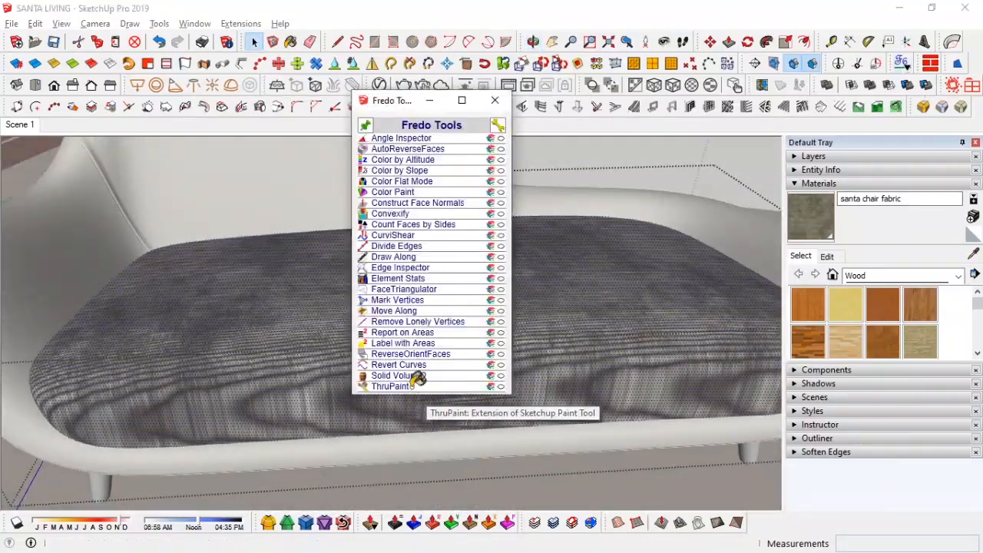
click(450, 385)
click(381, 399)
drag(397, 402, 359, 409)
drag(368, 362, 352, 330)
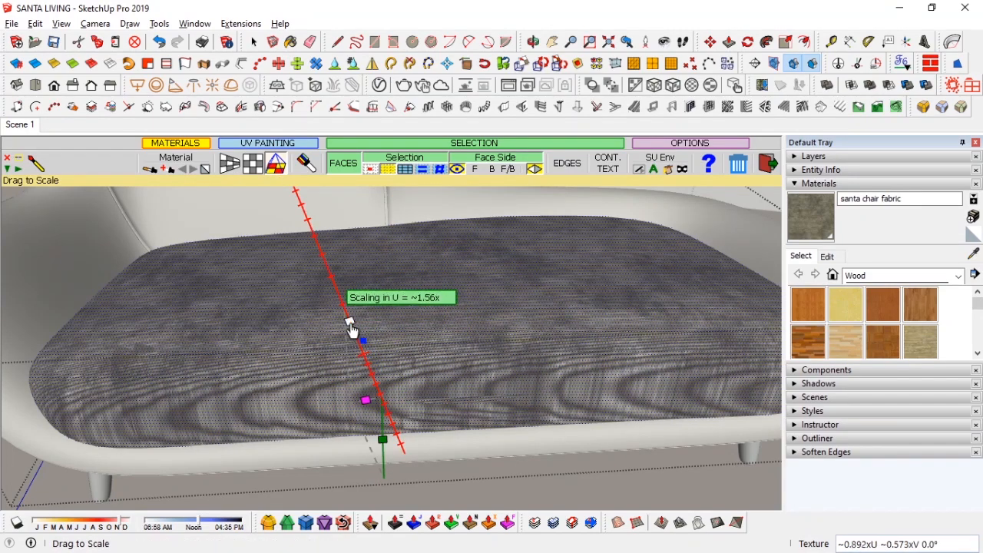
drag(319, 272, 359, 366)
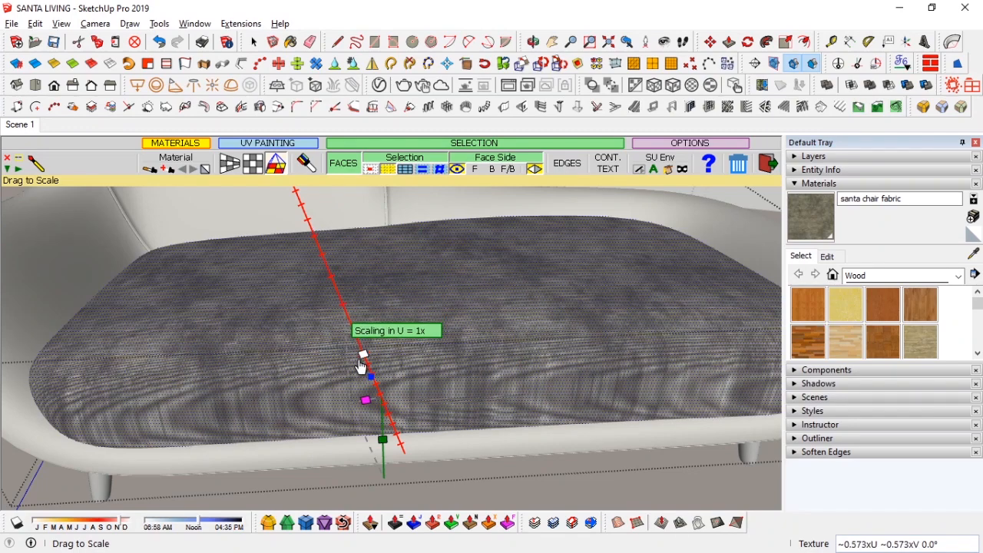
click(770, 165)
scroll(580, 362, down, 2)
middle_drag(578, 361, 601, 366)
click(20, 124)
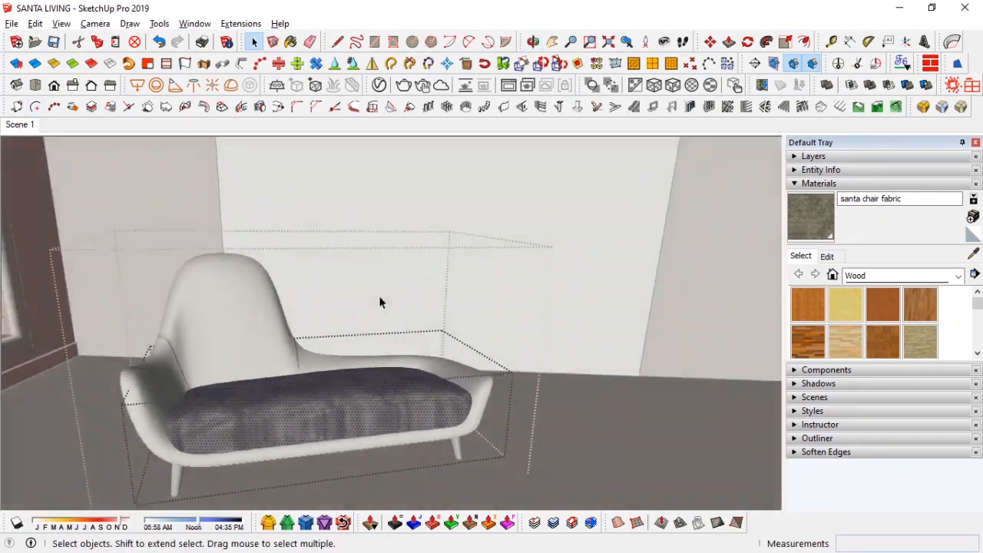
Step: Inspect the chaise and the santa chair fabric texture size, then collapse and hide the default tray
scroll(253, 463, up, 6)
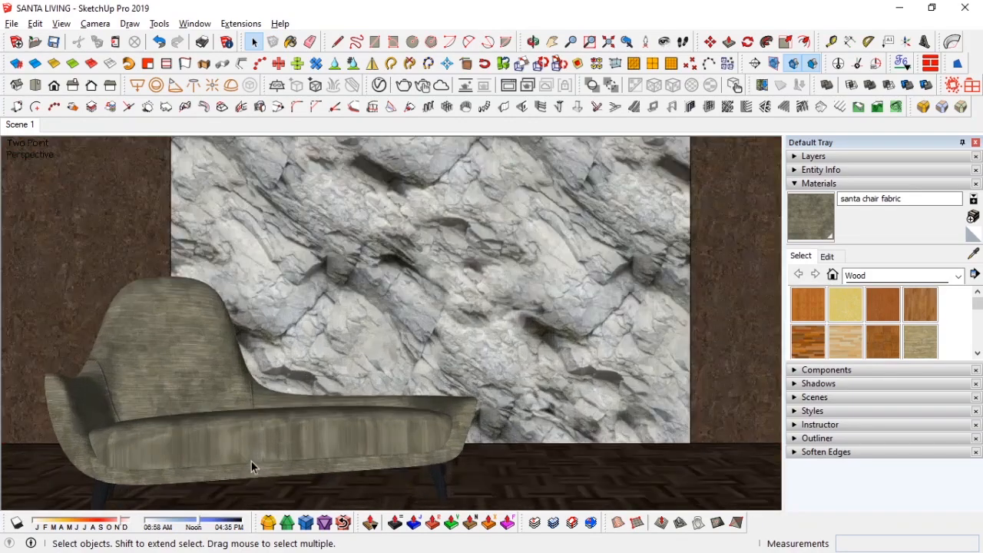
middle_drag(310, 427, 497, 274)
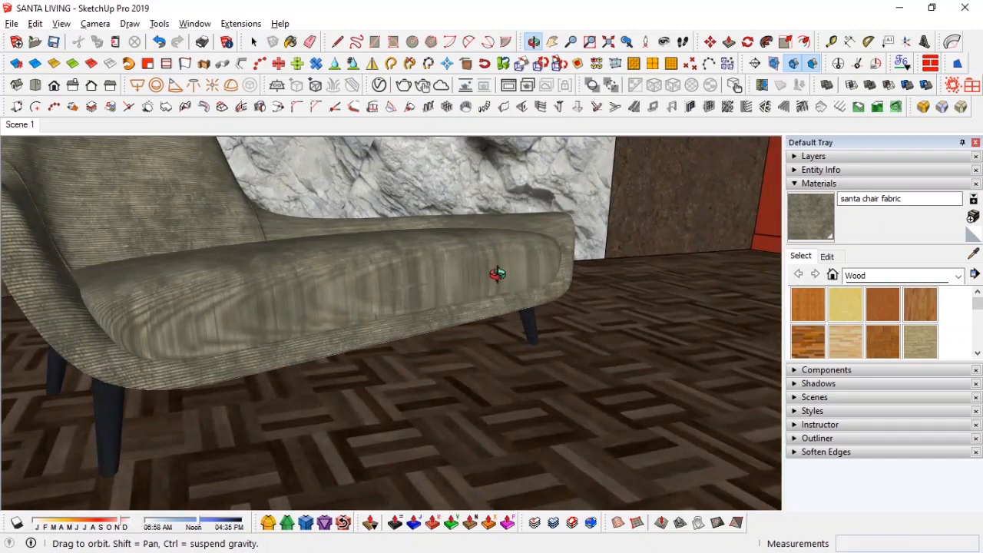
click(19, 128)
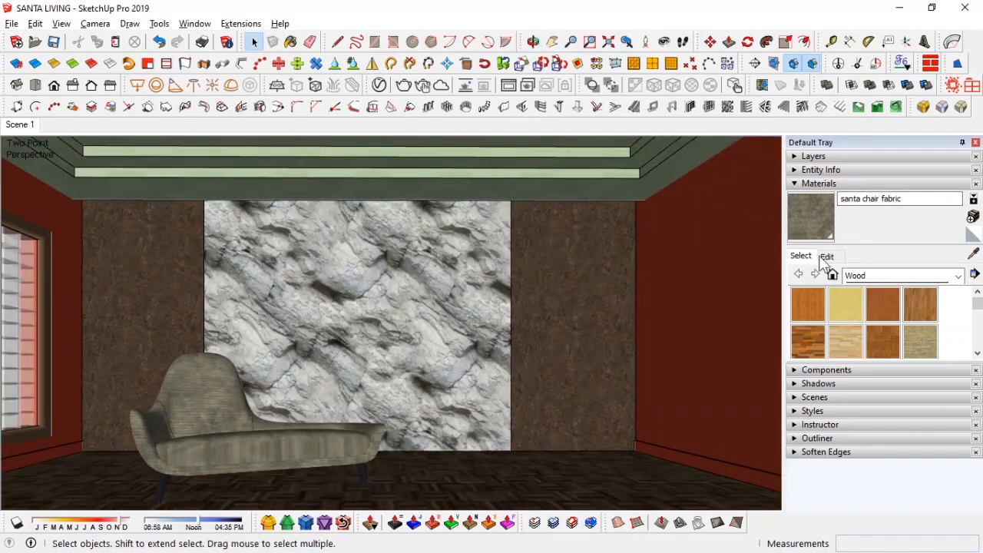
click(826, 255)
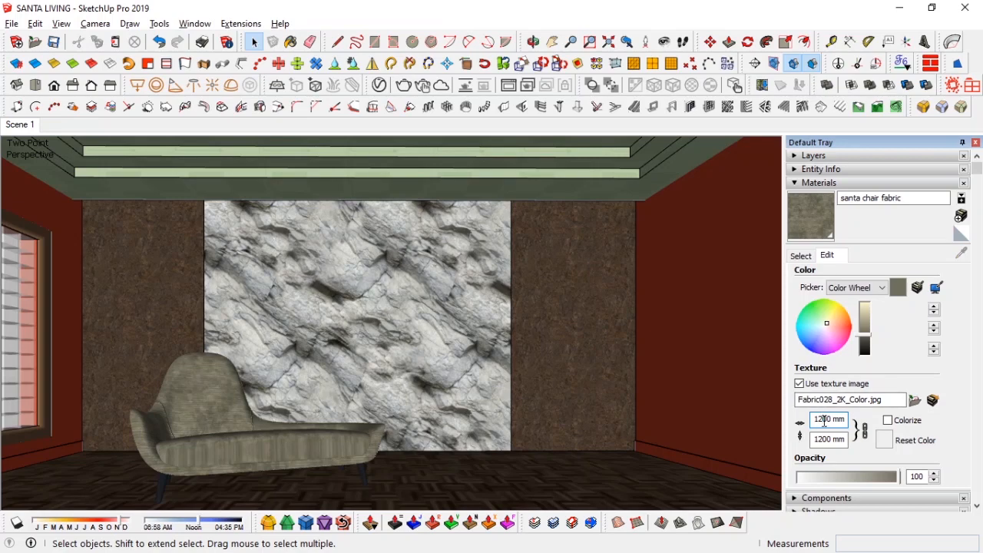
key(Return)
click(801, 256)
click(851, 183)
click(975, 143)
Step: In the V-Ray Asset Editor, wrap the santa chair fabric's diffuse bitmap in a Color Correction texture
click(380, 86)
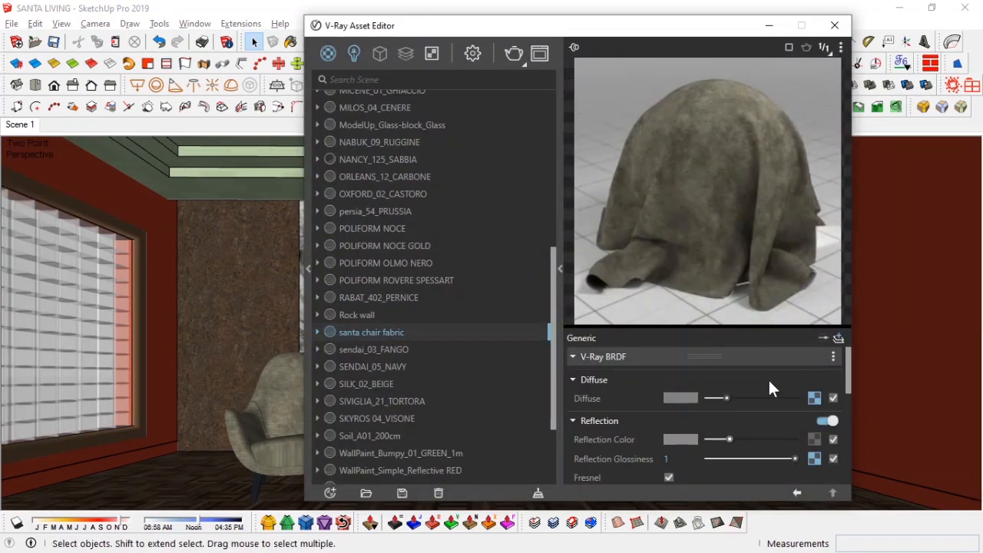
scroll(620, 452, down, 3)
scroll(619, 452, up, 3)
right_click(814, 398)
mouse_move(803, 366)
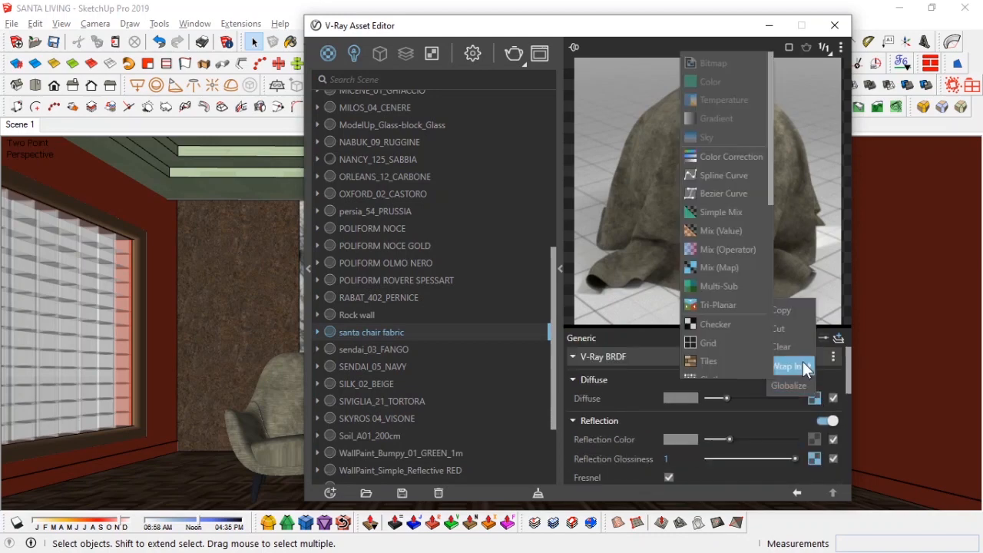
click(710, 158)
Step: Set the color correction brightness to 0 and contrast to 1
drag(769, 418, 757, 437)
scroll(603, 440, down, 5)
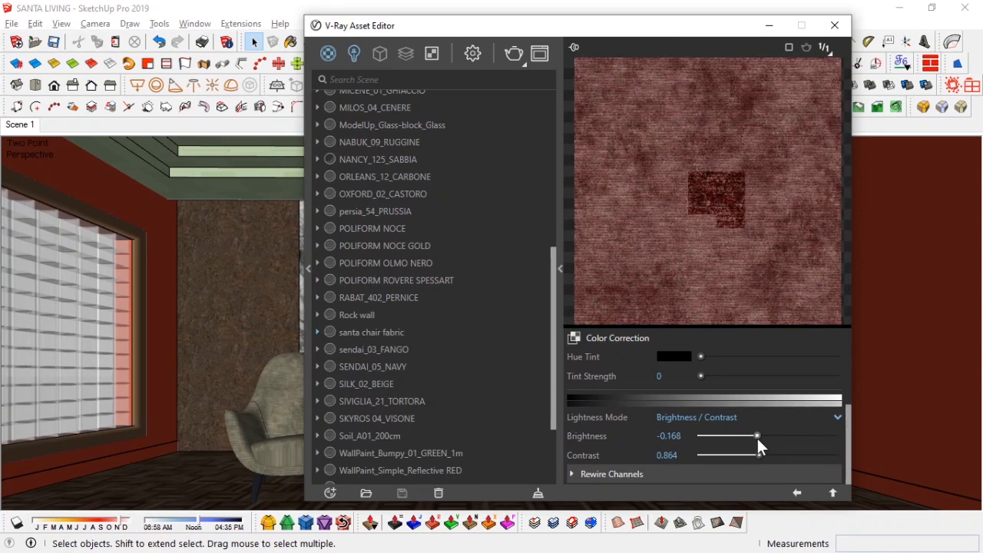
scroll(610, 430, up, 2)
scroll(610, 431, down, 2)
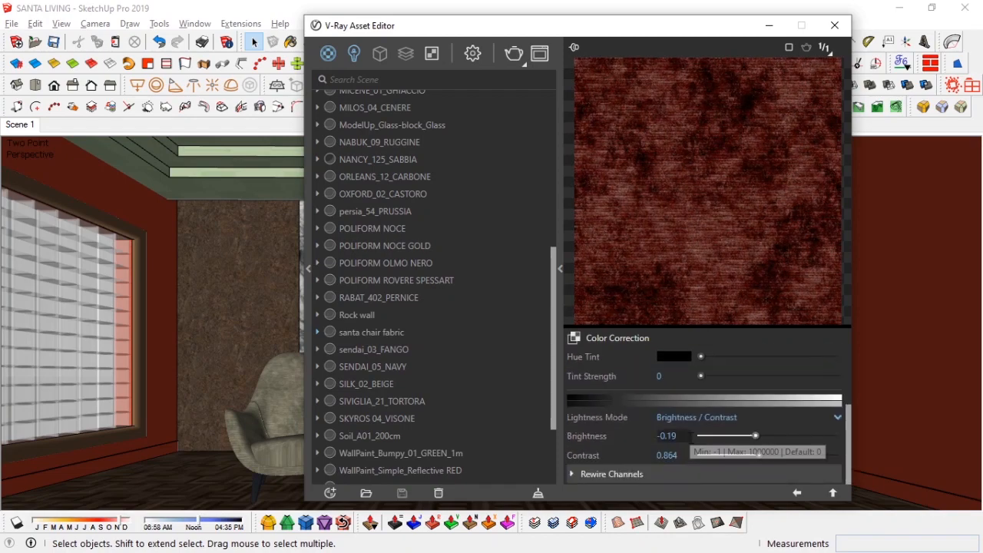
drag(691, 439, 619, 438)
text(0)
key(Return)
drag(691, 455, 612, 453)
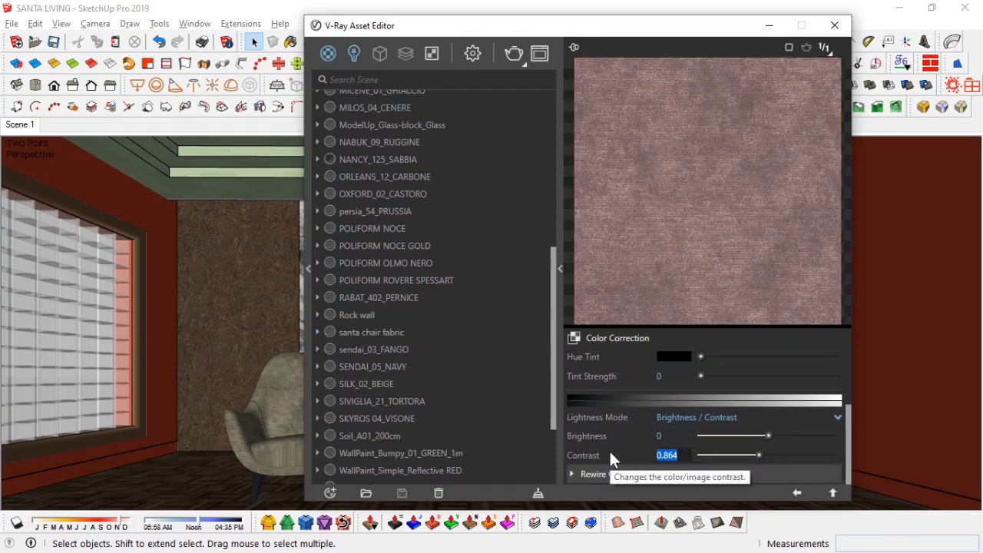
text(1)
key(Return)
Step: Tint the fabric by setting color correction hue to 27.3, saturation to 0.67 and contrast to 0.97
scroll(623, 443, up, 2)
drag(750, 393, 751, 394)
drag(820, 409, 761, 411)
drag(680, 410, 615, 411)
text(0)
key(Return)
drag(682, 392, 591, 388)
text(0)
key(Return)
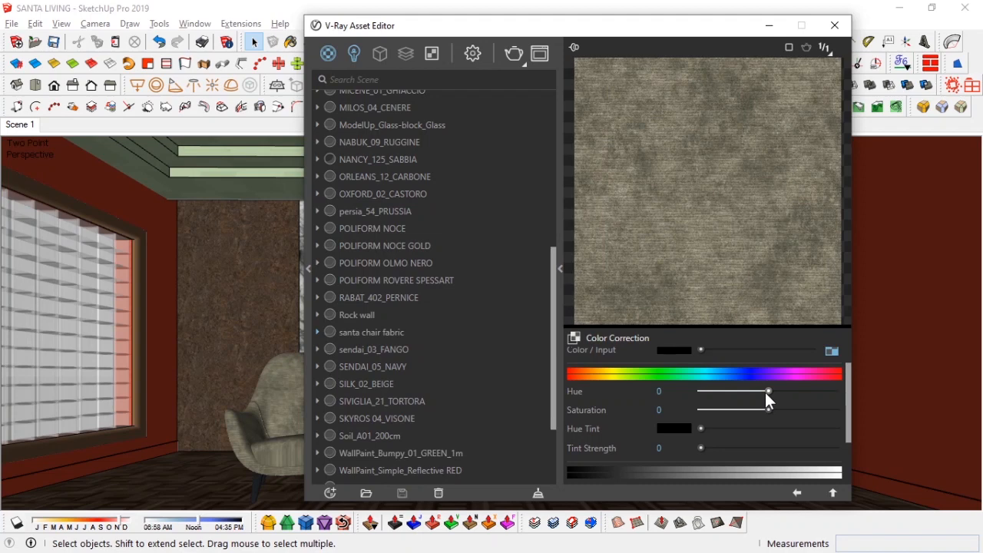
drag(792, 411, 815, 413)
drag(769, 391, 779, 393)
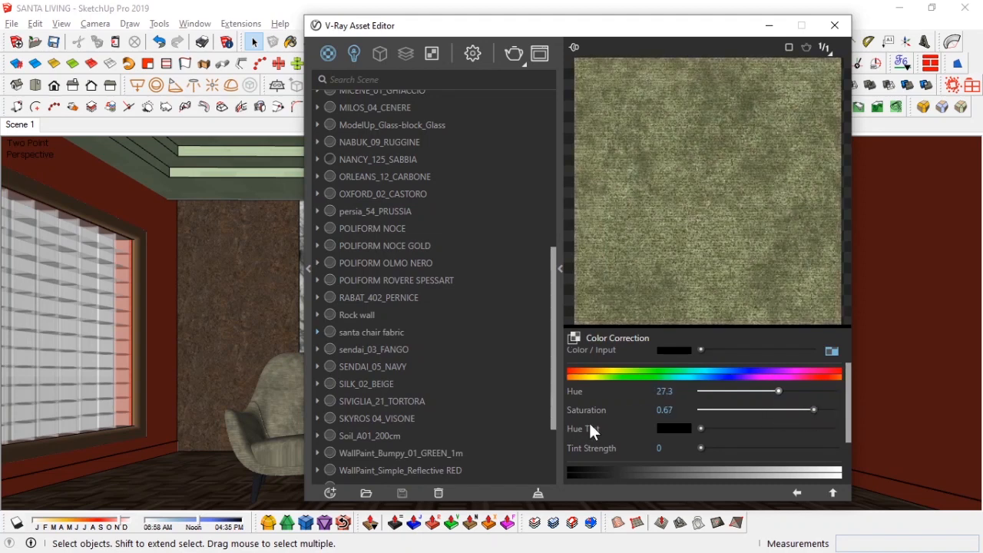
scroll(769, 420, down, 2)
mouse_move(769, 455)
mouse_down()
mouse_move(762, 434)
mouse_move(767, 454)
mouse_up()
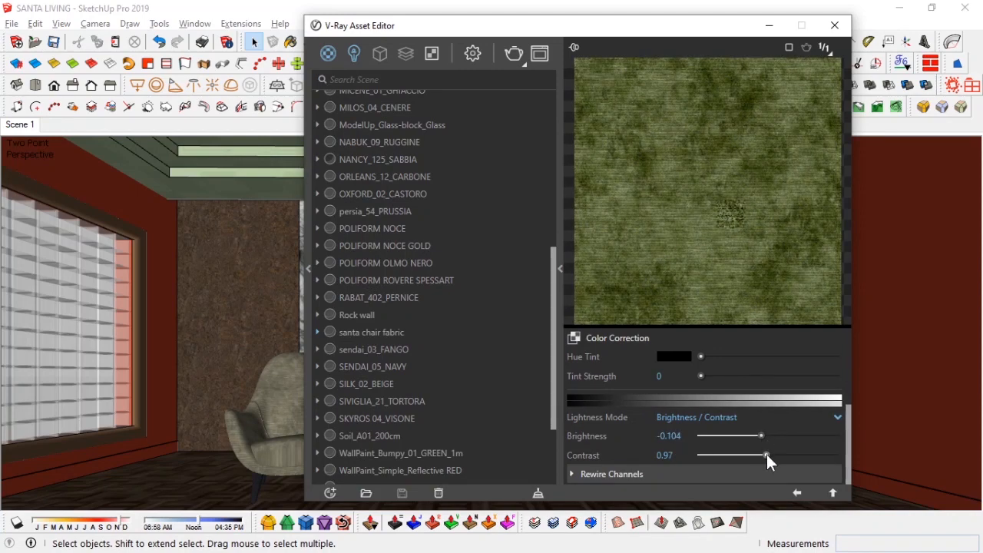
Step: Return to the fabric material's top level and close the V-Ray Asset Editor
click(798, 492)
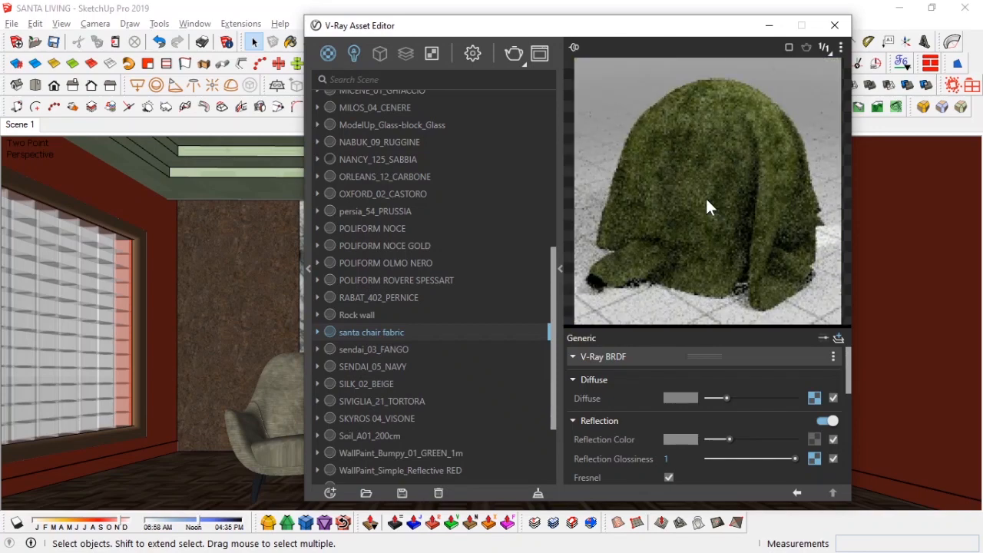
click(769, 28)
scroll(341, 424, up, 10)
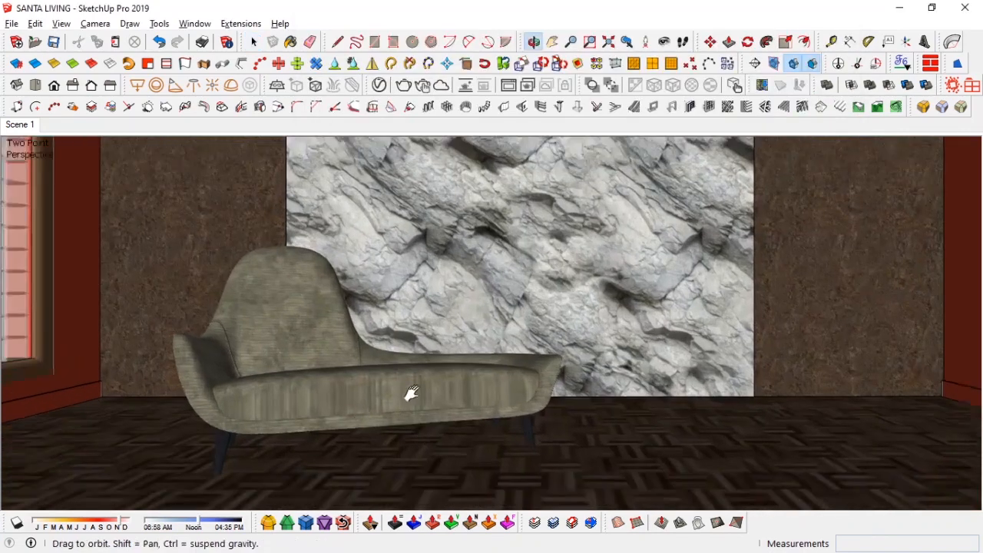
Step: Open the POLIFORM OLMO NERO leg material, clear its diffuse texture and set a near-black diffuse color
key(b)
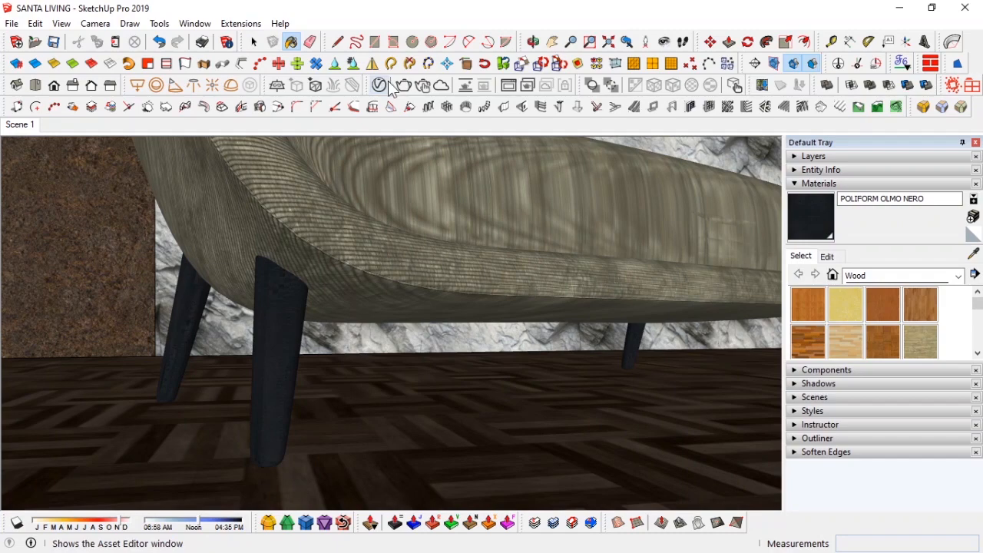
click(390, 87)
click(818, 398)
click(832, 493)
right_click(812, 400)
click(783, 350)
click(691, 396)
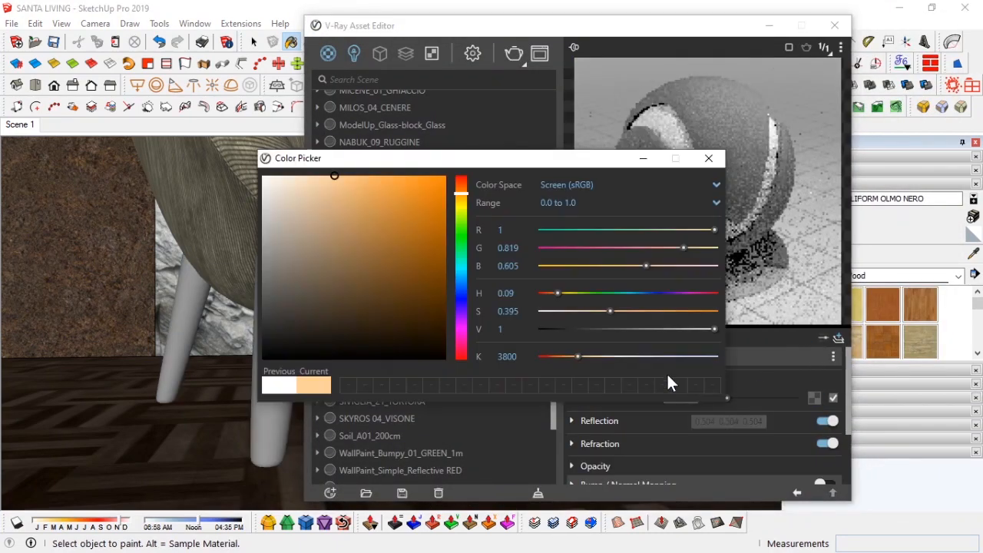
drag(279, 332, 254, 345)
click(558, 202)
click(557, 230)
click(709, 158)
Step: Raise the leg material's reflection color to white and lower its reflection glossiness slightly
click(644, 421)
click(791, 440)
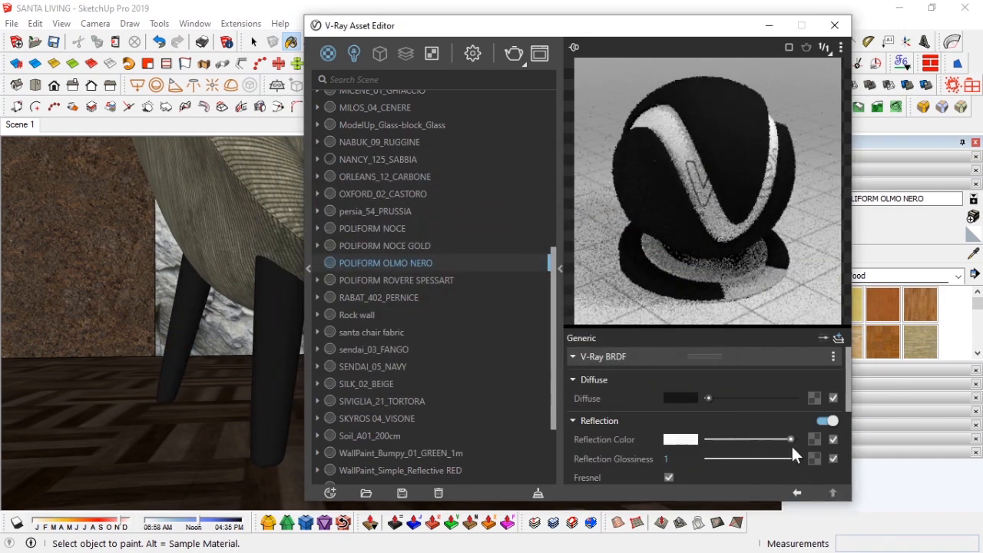
drag(790, 458, 786, 458)
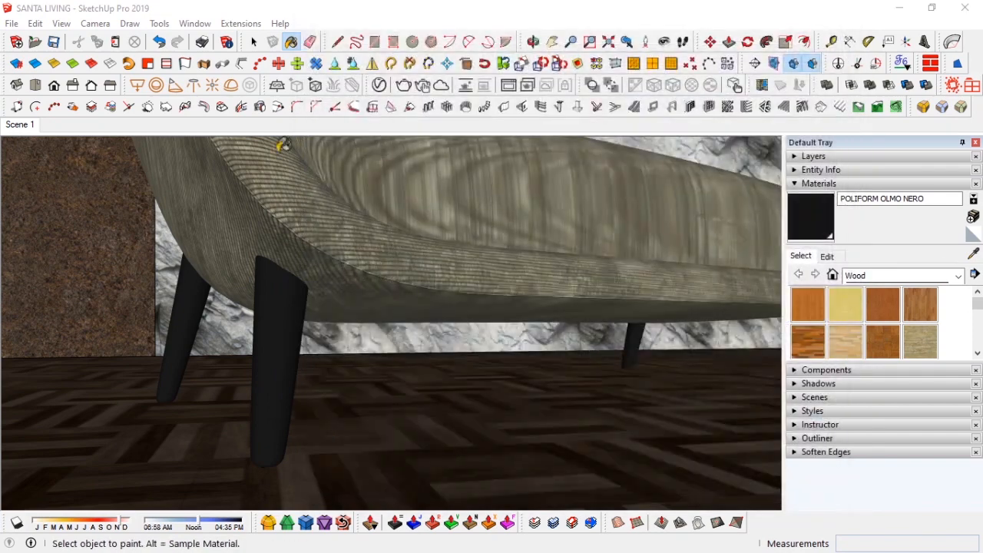
Step: Reposition the chaise lounge slightly within the living room and return to the Scene 1 view
click(23, 126)
click(854, 184)
click(976, 143)
key(space)
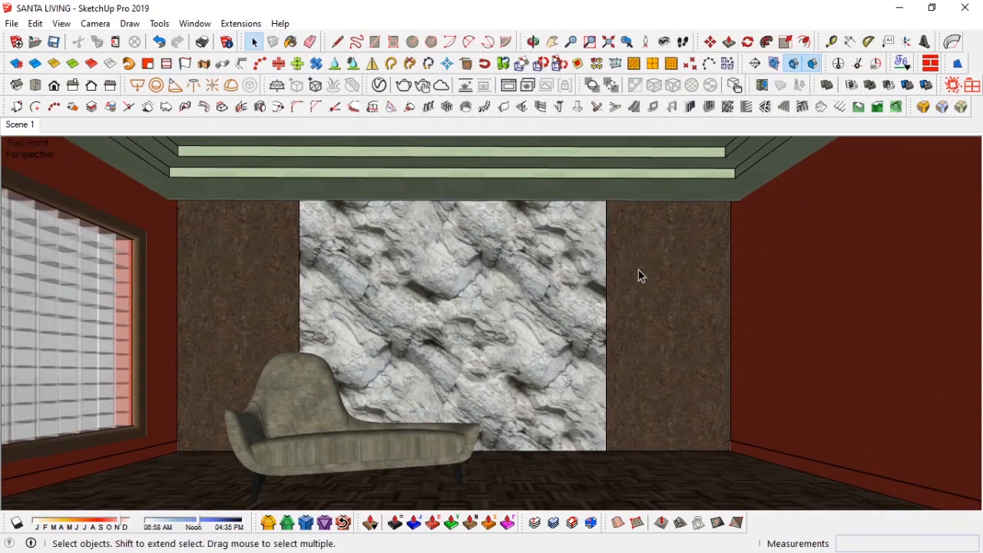
middle_drag(447, 463, 432, 355)
click(430, 356)
key(m)
click(527, 253)
click(547, 236)
key(space)
middle_drag(58, 148, 220, 413)
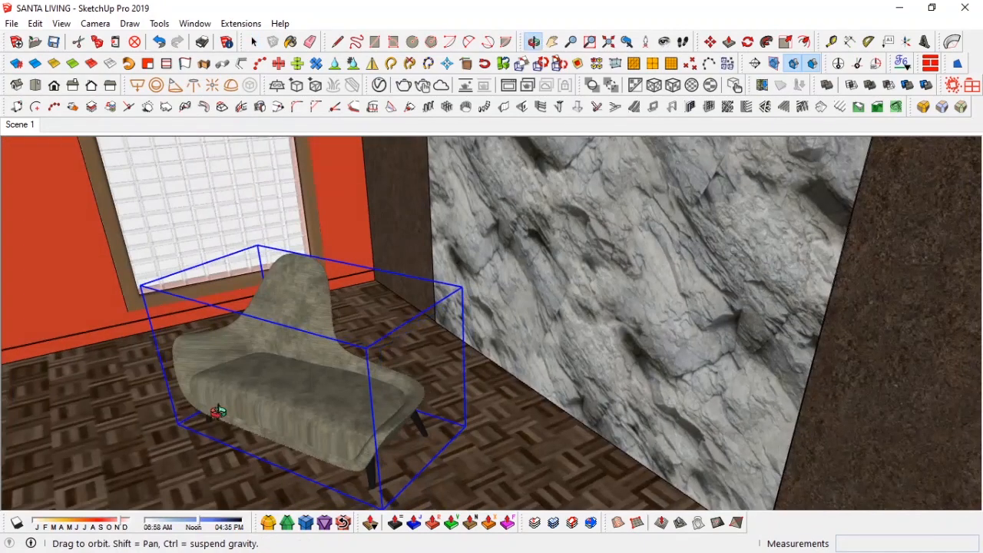
key(m)
key(space)
click(20, 124)
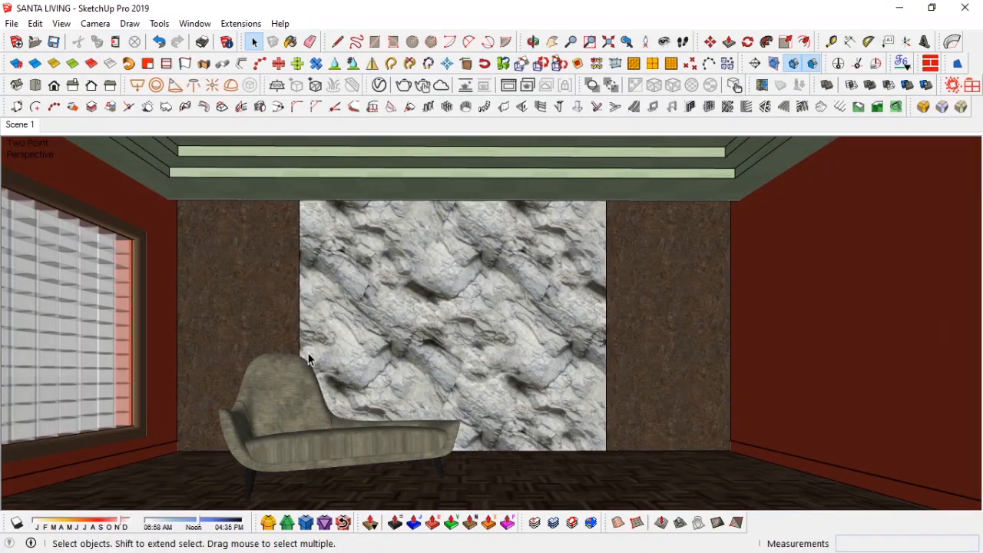
Step: Browse the SketchUp FILES components furniture folder and select the Wooden+rocking chair (SU 2019) model
key(alt+Tab)
drag(249, 43, 346, 34)
click(154, 68)
click(444, 143)
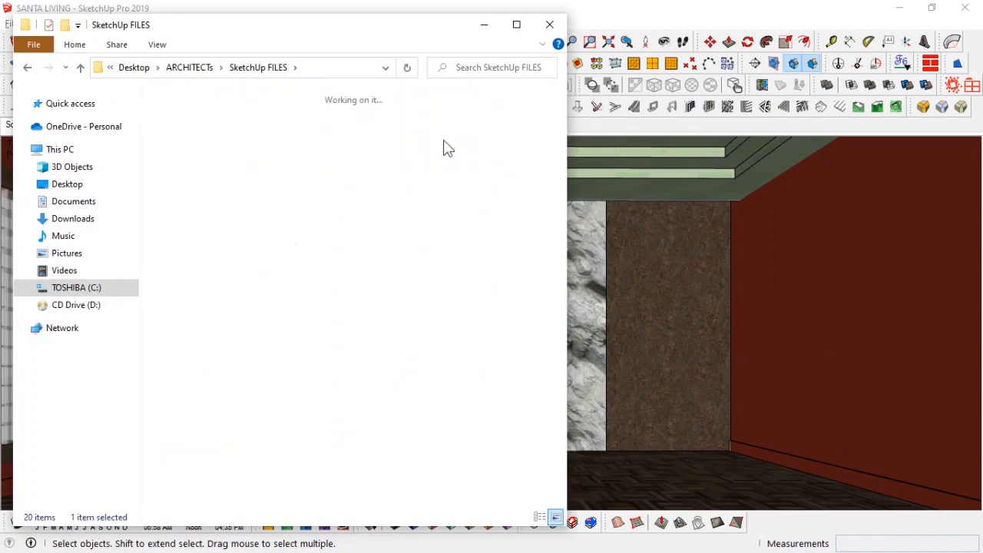
double_click(445, 143)
double_click(434, 246)
scroll(428, 369, down, 15)
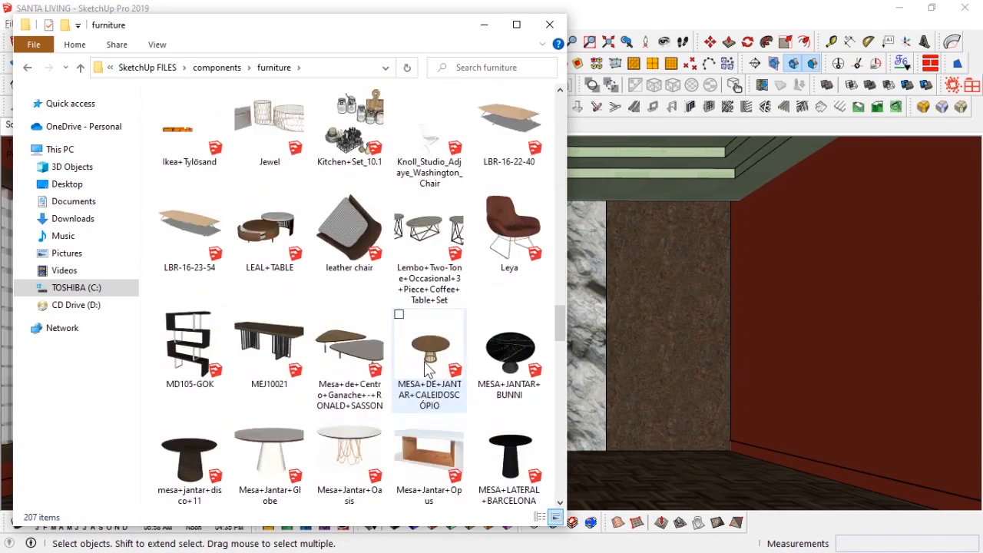
scroll(427, 368, down, 10)
click(347, 361)
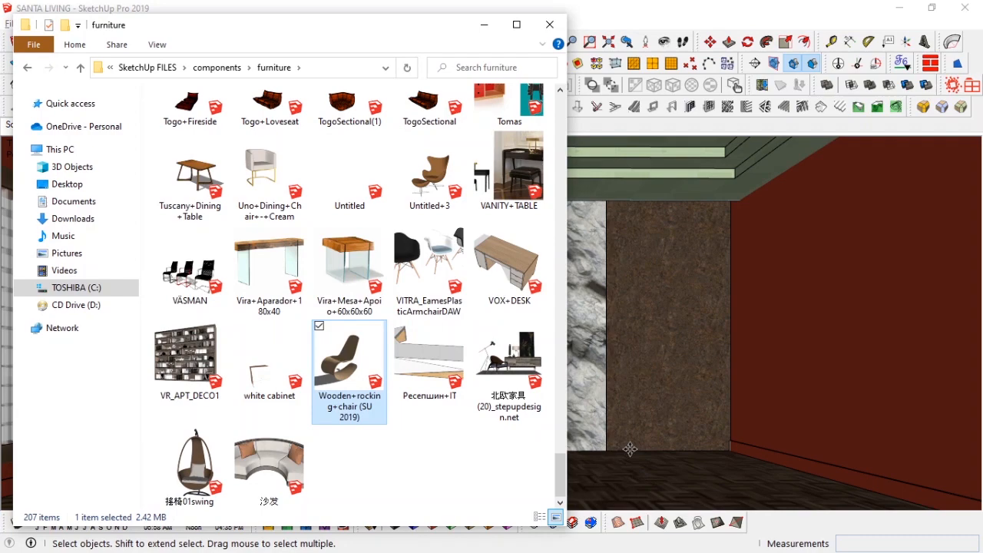
Step: Insert the Wooden+rocking chair model into the living room scene
click(484, 25)
click(632, 474)
mouse_move(598, 428)
middle_down()
mouse_move(643, 471)
mouse_move(602, 389)
mouse_move(558, 418)
middle_up()
drag(559, 418, 538, 424)
key(space)
right_click(455, 360)
click(505, 136)
key(Escape)
right_click(449, 353)
click(500, 166)
middle_drag(454, 361, 470, 384)
scroll(473, 345, up, 3)
Step: Move the rocking chair down onto the floor near the chaise lounge
key(m)
middle_drag(478, 310, 638, 358)
key(space)
middle_drag(456, 369, 646, 338)
key(m)
click(549, 235)
click(406, 243)
middle_drag(396, 246, 284, 358)
click(312, 439)
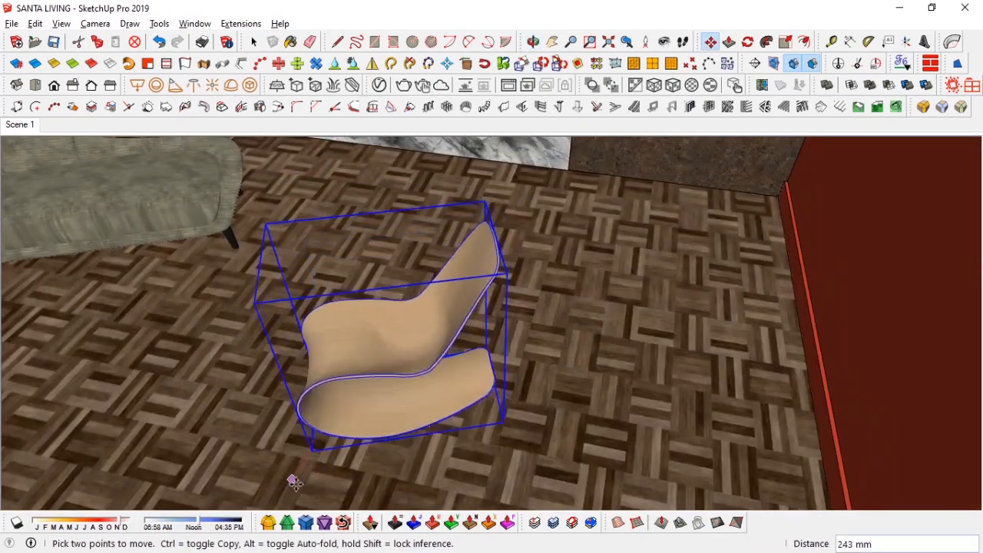
click(290, 484)
key(space)
Step: Move the rocking chair toward the right-hand wall and return to the Scene 1 view
click(11, 131)
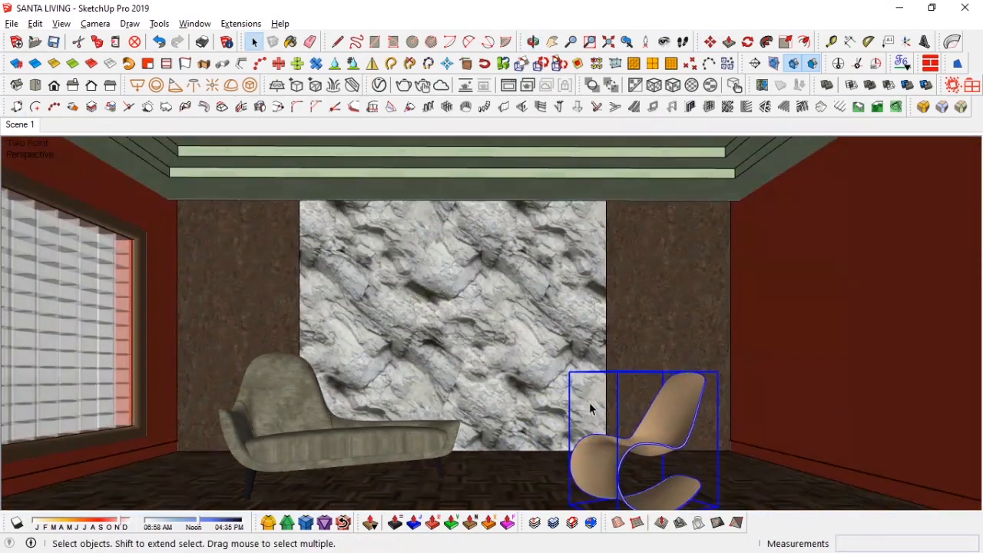
middle_drag(589, 402, 672, 447)
key(m)
click(633, 446)
click(624, 446)
key(space)
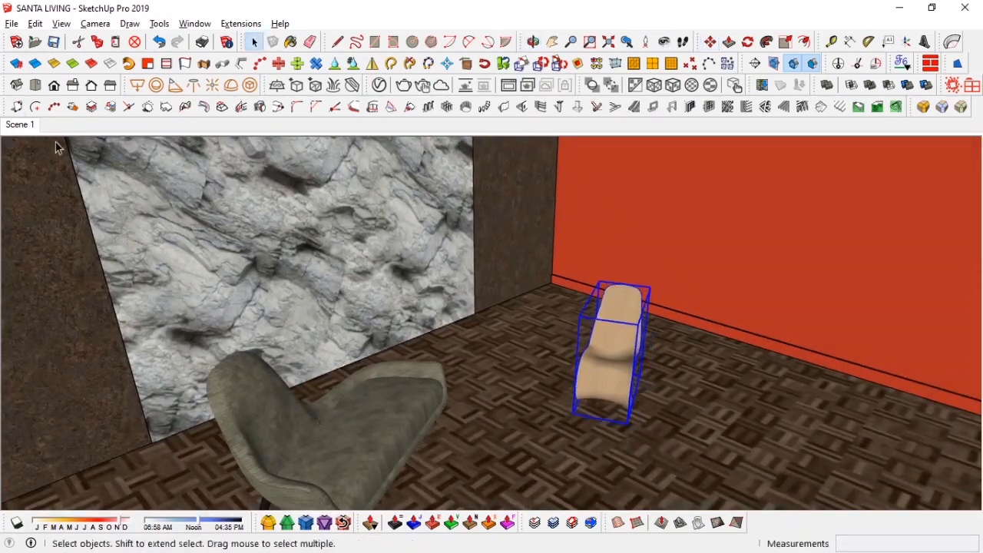
click(22, 125)
key(z)
drag(378, 357, 381, 362)
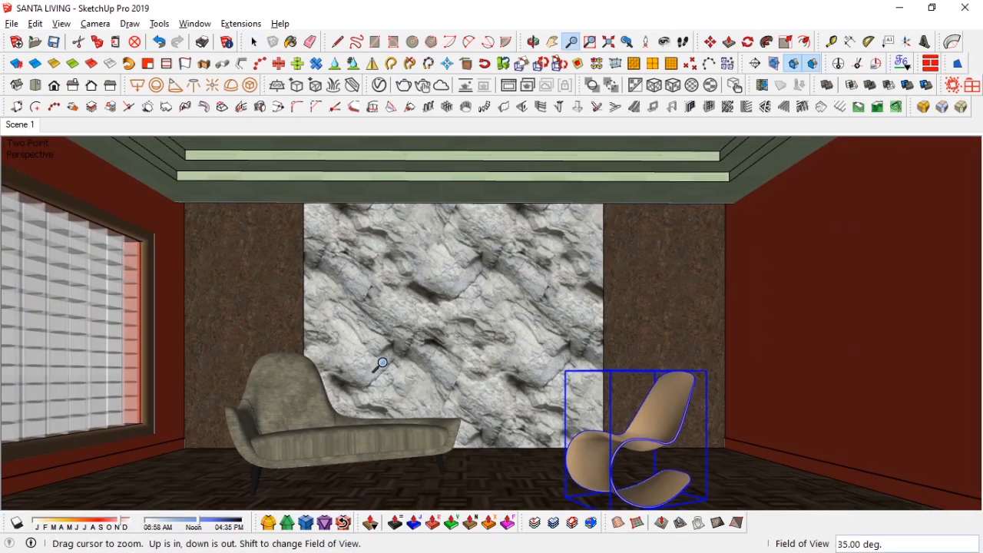
key(space)
Step: Open the rocking chair's material in the V-Ray Asset Editor and open its diffuse bitmap slot
double_click(652, 444)
key(b)
alt+click(561, 445)
click(379, 85)
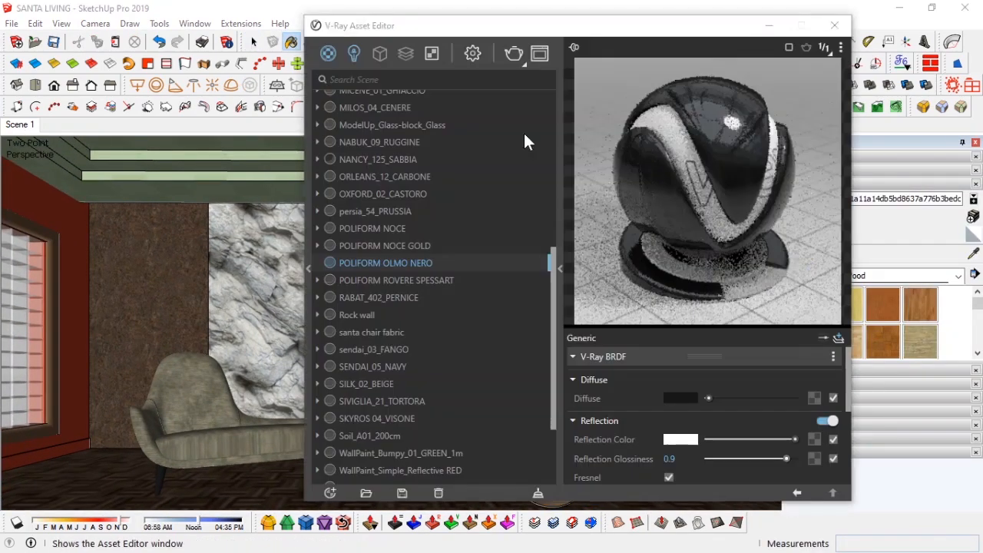
click(816, 398)
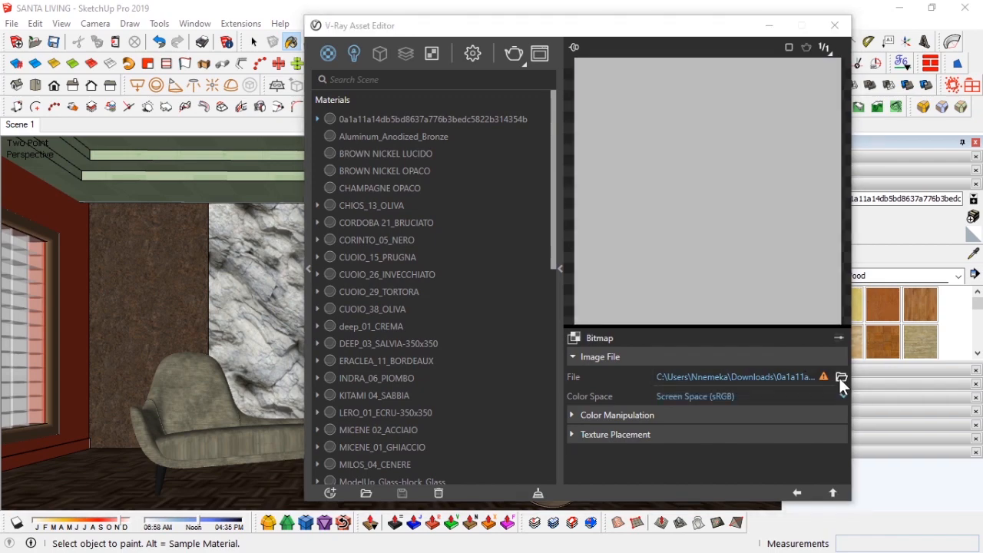
click(842, 377)
click(823, 49)
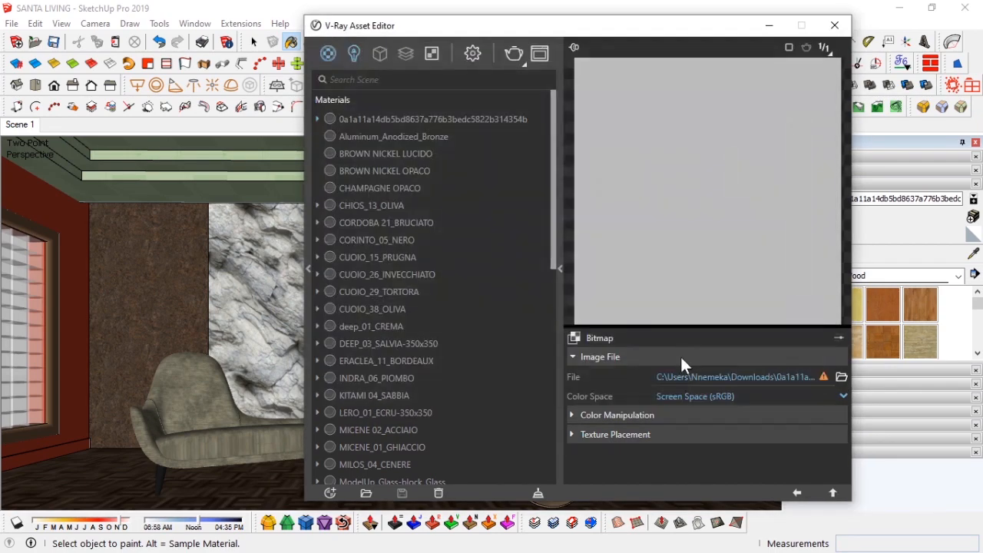
click(794, 493)
Step: Replace the chair material's diffuse texture with a wood image from the SketchUp FILES components folder
key(alt+Tab)
scroll(435, 233, up, 15)
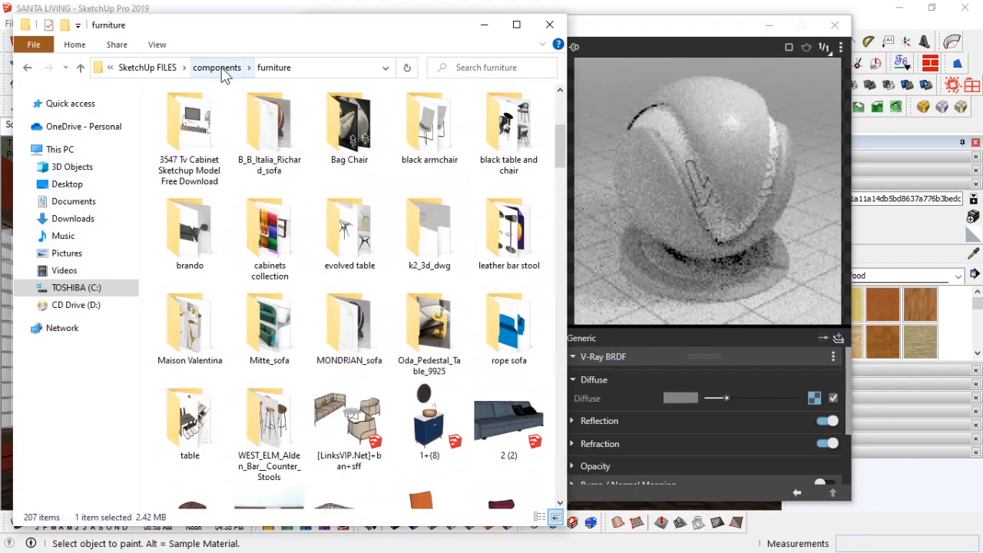
click(221, 70)
click(221, 71)
double_click(195, 414)
drag(271, 417, 816, 400)
click(485, 26)
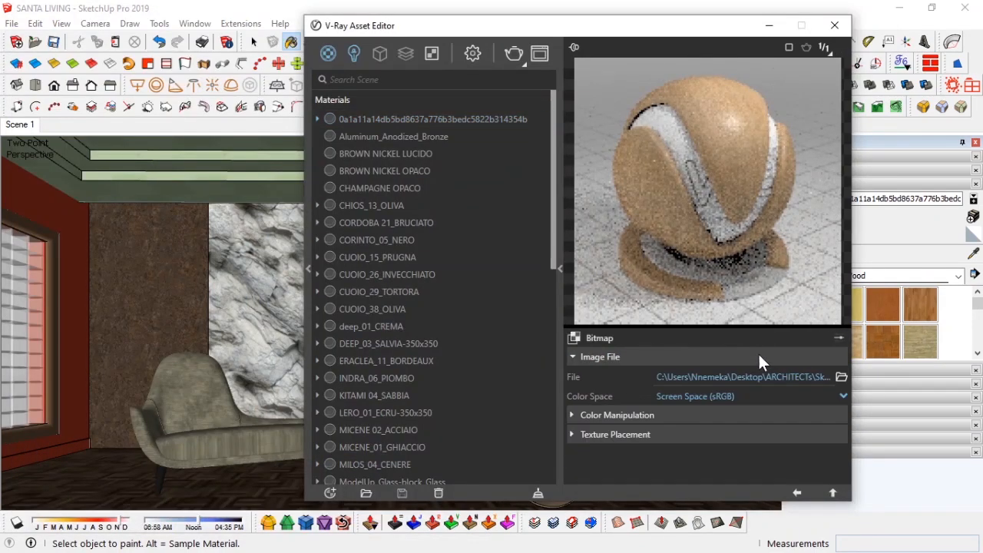
click(797, 494)
Step: Expand the chair material's reflection settings and close the V-Ray Asset Editor
click(670, 421)
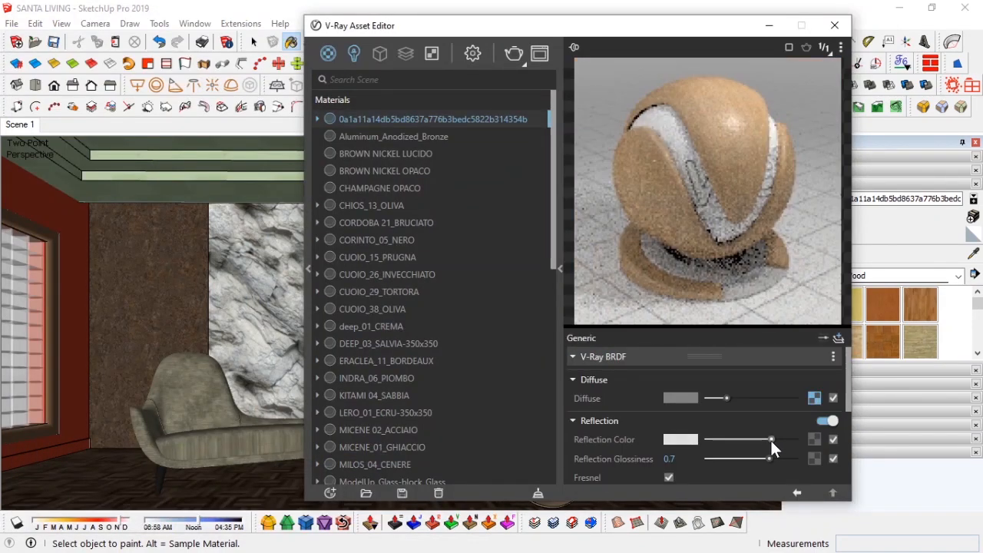
scroll(668, 438, down, 5)
click(835, 25)
Step: Update Scene 1 with the current view
mouse_move(571, 418)
middle_down()
mouse_move(566, 341)
mouse_move(575, 410)
mouse_move(507, 332)
mouse_move(599, 348)
mouse_move(402, 345)
middle_up()
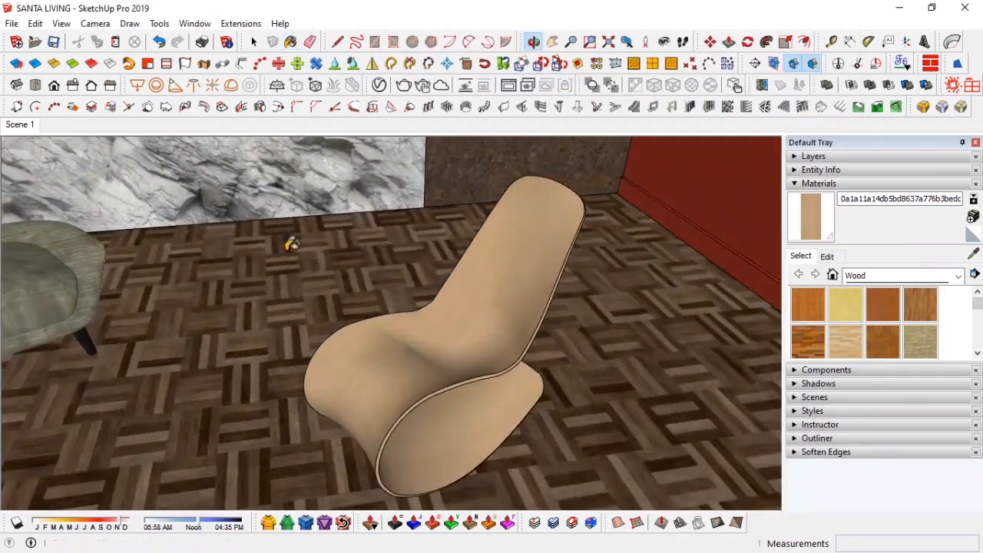
click(20, 124)
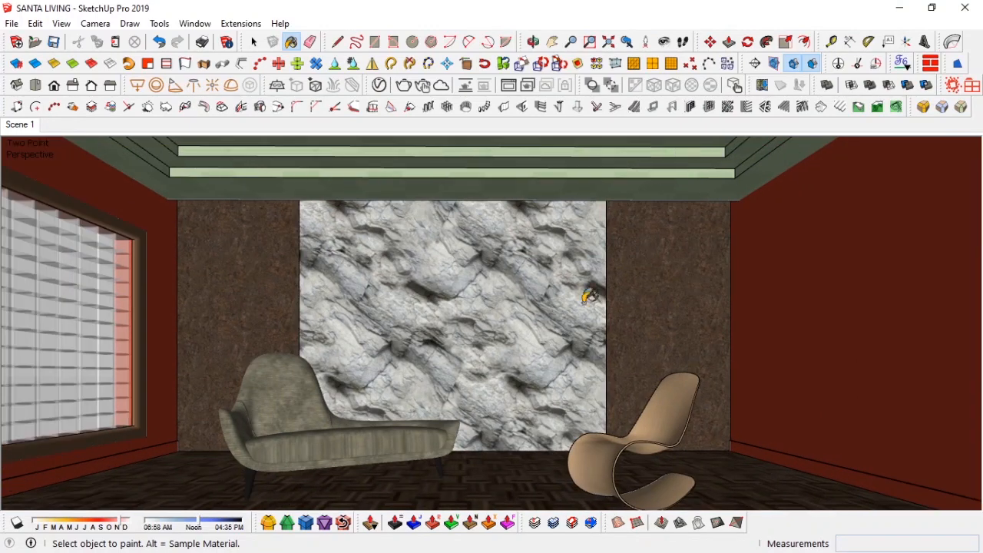
key(space)
key(z)
right_click(20, 124)
click(31, 182)
key(space)
click(328, 424)
key(s)
drag(223, 344, 219, 341)
key(space)
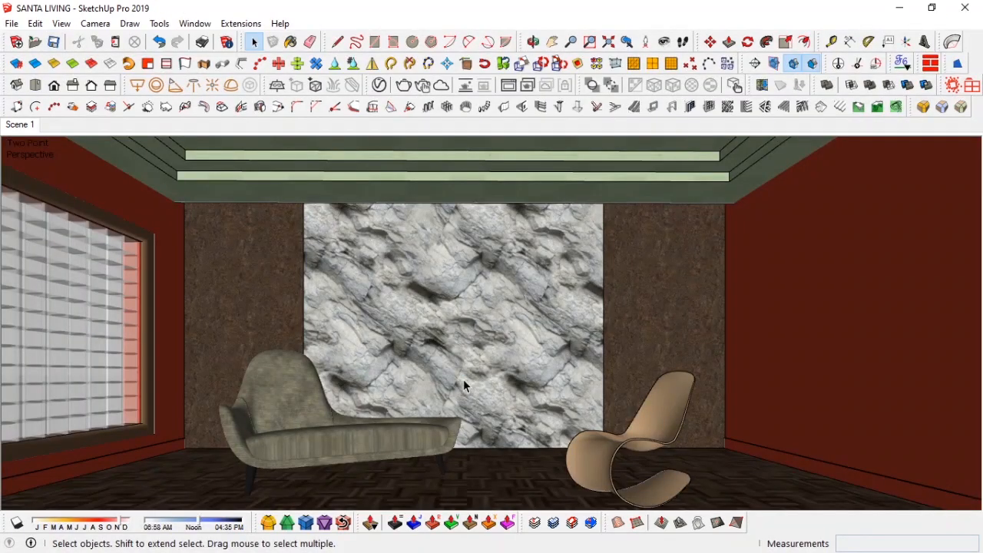
Step: Import a V-Ray plant proxy and place it in the living room
click(315, 86)
double_click(184, 181)
double_click(400, 201)
scroll(257, 226, down, 3)
scroll(243, 229, up, 2)
double_click(243, 224)
double_click(226, 139)
click(225, 136)
click(409, 393)
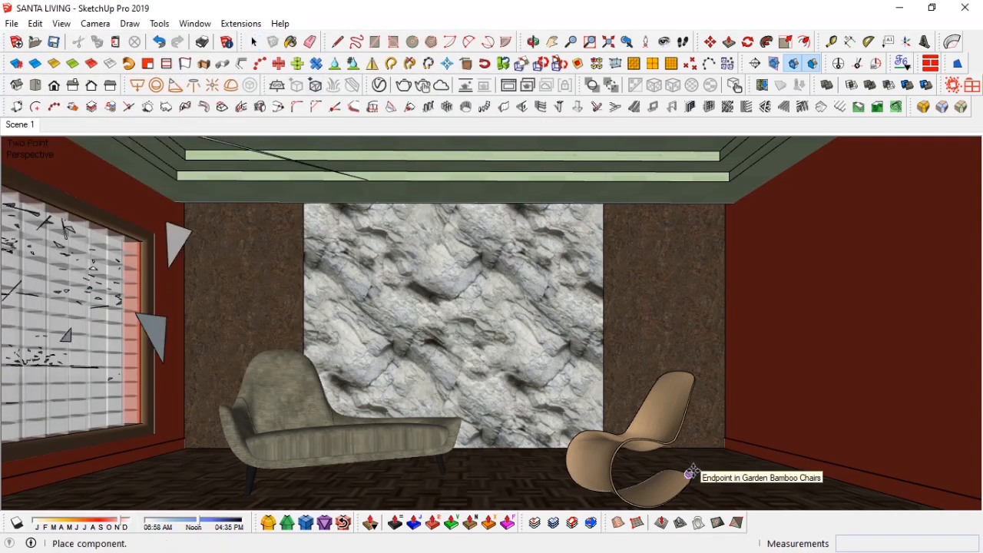
click(494, 470)
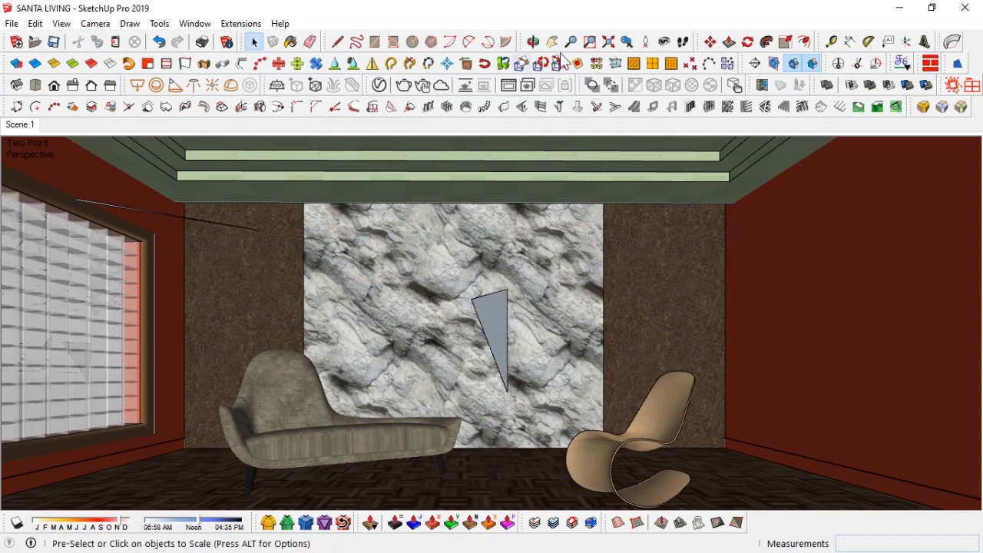
Step: Scale down the plant proxy and move it into the room's back right corner
key(shift+z)
middle_drag(491, 388, 584, 453)
click(528, 317)
middle_drag(661, 269, 384, 265)
key(s)
drag(397, 166, 504, 316)
middle_drag(676, 342, 507, 345)
scroll(507, 330, up, 3)
drag(558, 263, 483, 339)
scroll(482, 342, up, 1)
middle_drag(390, 353, 292, 308)
scroll(358, 365, up, 5)
key(s)
key(m)
click(449, 232)
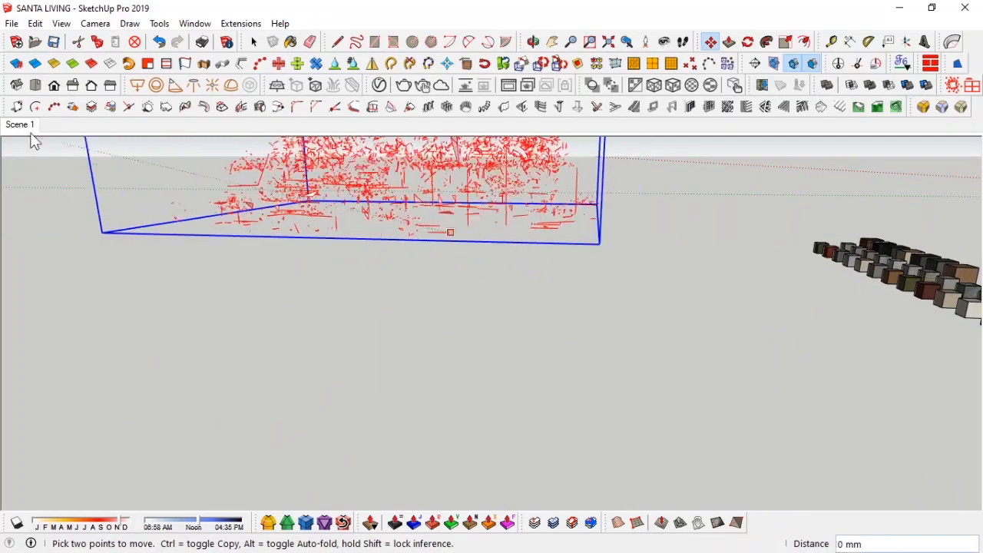
click(20, 125)
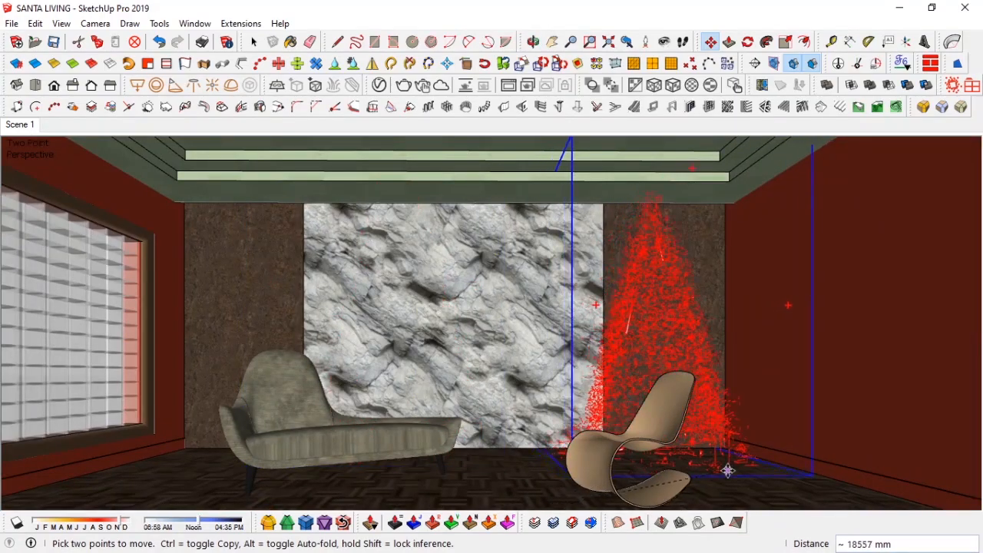
click(728, 465)
Step: Adjust the plant proxy's position in the back right corner
scroll(727, 466, up, 3)
middle_drag(728, 465, 731, 389)
key(m)
click(729, 390)
middle_drag(802, 422, 431, 239)
scroll(531, 408, up, 3)
click(615, 329)
click(577, 351)
key(space)
Step: Move the rocking chair closer to the chaise lounge
key(m)
click(330, 437)
click(343, 434)
key(space)
middle_drag(343, 435, 142, 357)
click(512, 301)
scroll(142, 357, down, 2)
key(m)
click(530, 404)
click(445, 435)
key(space)
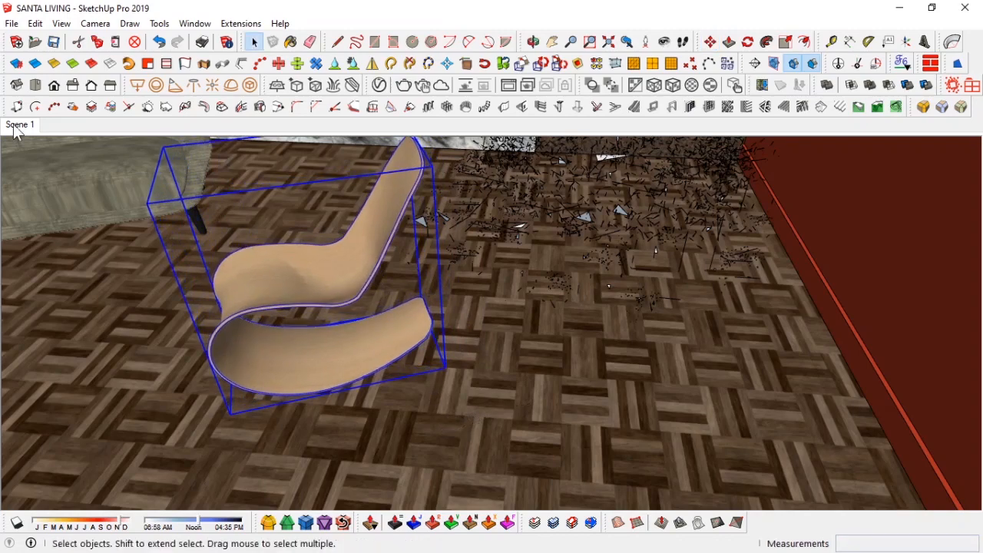
click(20, 127)
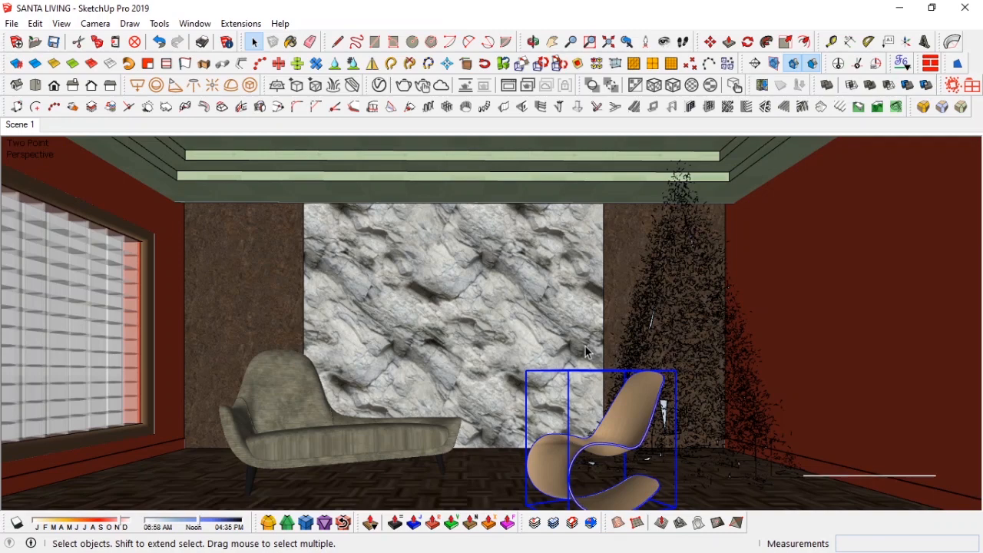
Step: Reposition the rocking chair in front of the plant and update Scene 1
right_click(621, 427)
key(Escape)
middle_drag(653, 361, 503, 307)
scroll(505, 373, up, 3)
key(m)
middle_drag(505, 374, 521, 390)
click(440, 397)
click(591, 443)
click(627, 43)
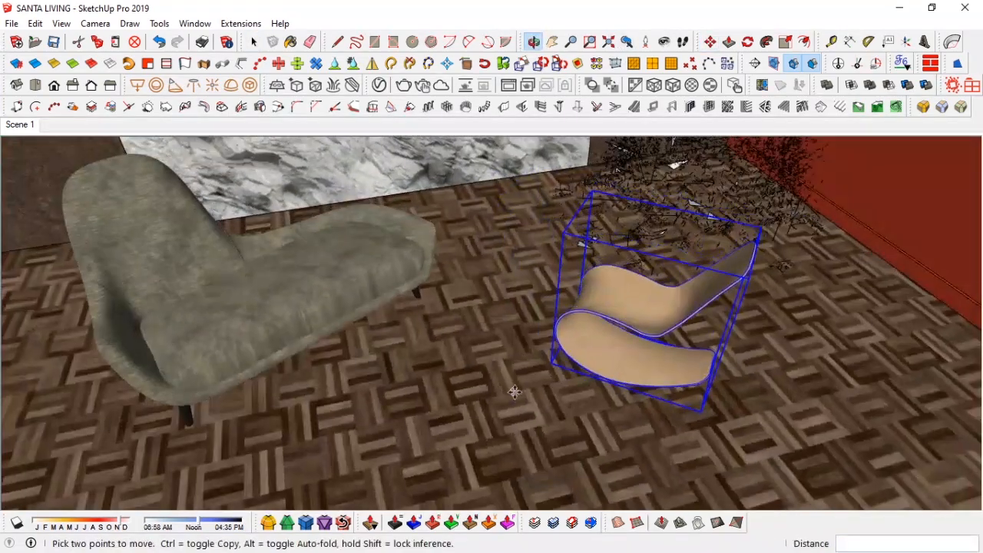
click(520, 390)
click(561, 422)
key(space)
click(25, 125)
mouse_move(507, 354)
shift+middle_down()
mouse_move(496, 343)
mouse_move(497, 352)
shift+middle_up()
right_click(20, 125)
click(76, 188)
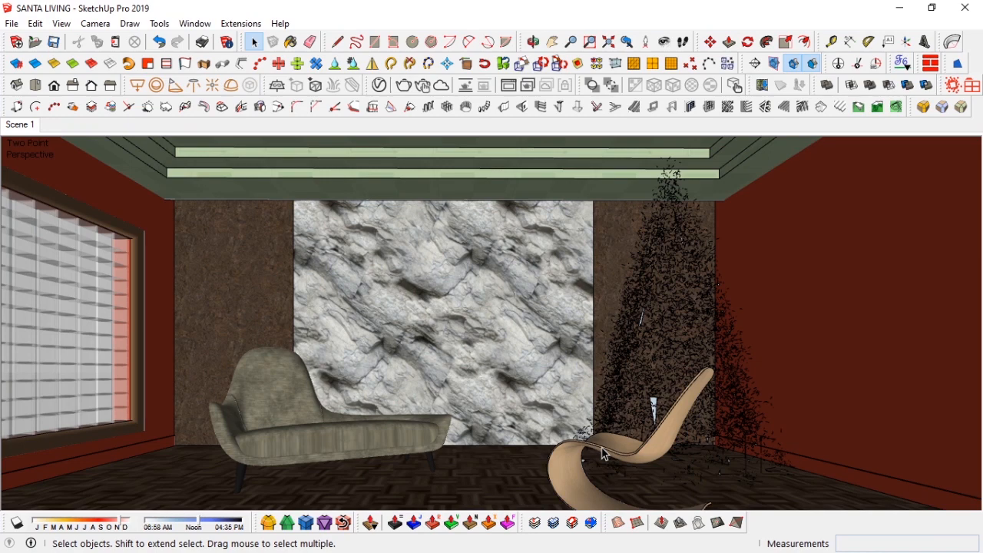
Step: Scale the plant proxy down to 0.90
middle_drag(680, 266, 522, 278)
click(571, 281)
key(s)
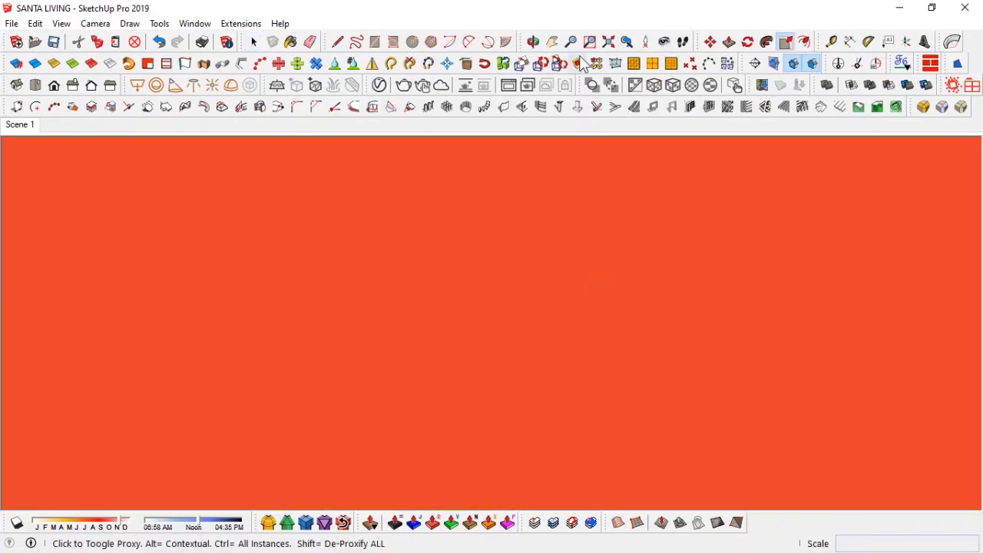
drag(656, 154, 630, 202)
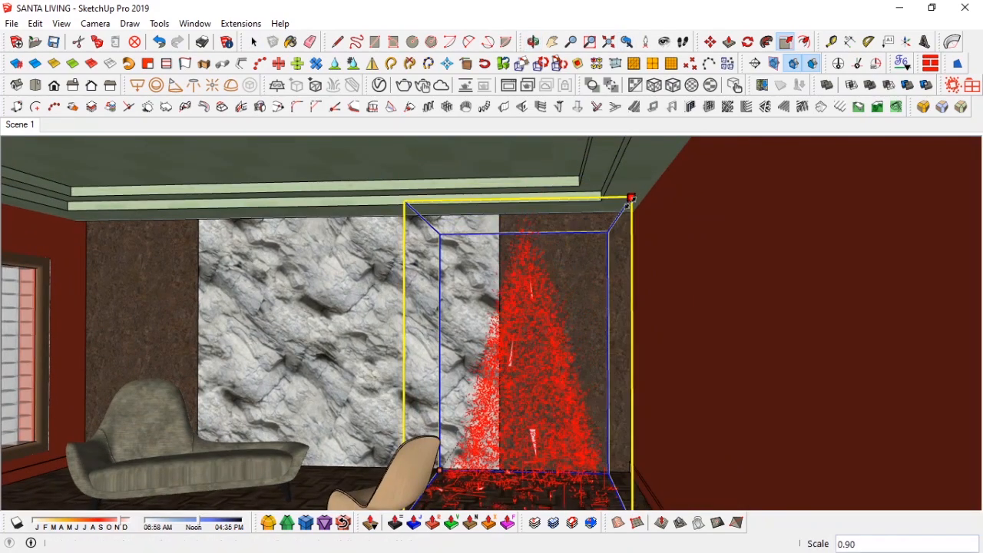
Step: Reposition the plant proxy and the rocking chair near the back right corner, returning to Scene 1
middle_drag(626, 219, 588, 282)
click(628, 43)
middle_drag(530, 259, 523, 327)
key(m)
drag(515, 463, 531, 466)
middle_drag(522, 308, 538, 361)
key(space)
click(454, 384)
middle_drag(445, 388, 341, 259)
drag(269, 476, 334, 467)
drag(427, 262, 407, 260)
key(space)
click(20, 125)
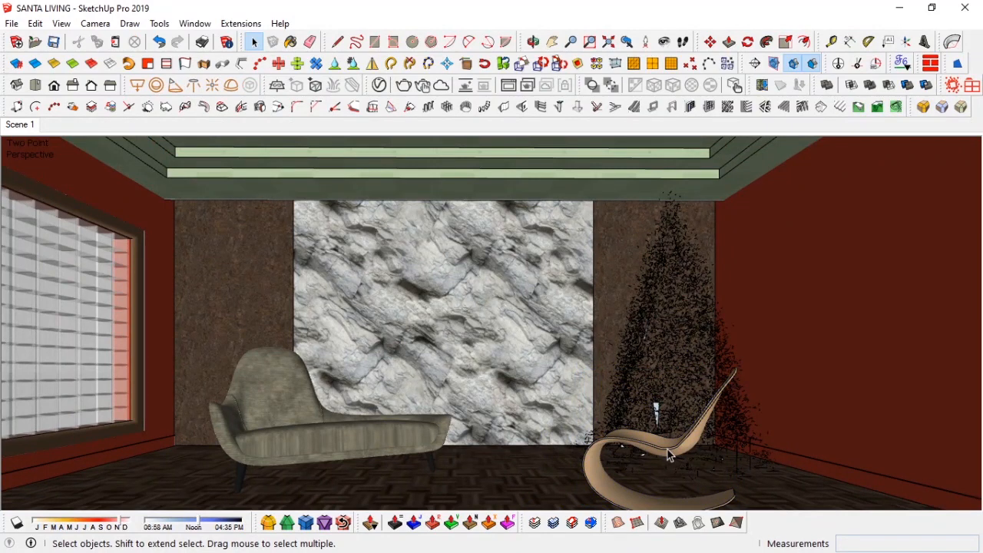
Step: Move the selected rocking chair about 315 mm toward the chaise lounge
click(667, 449)
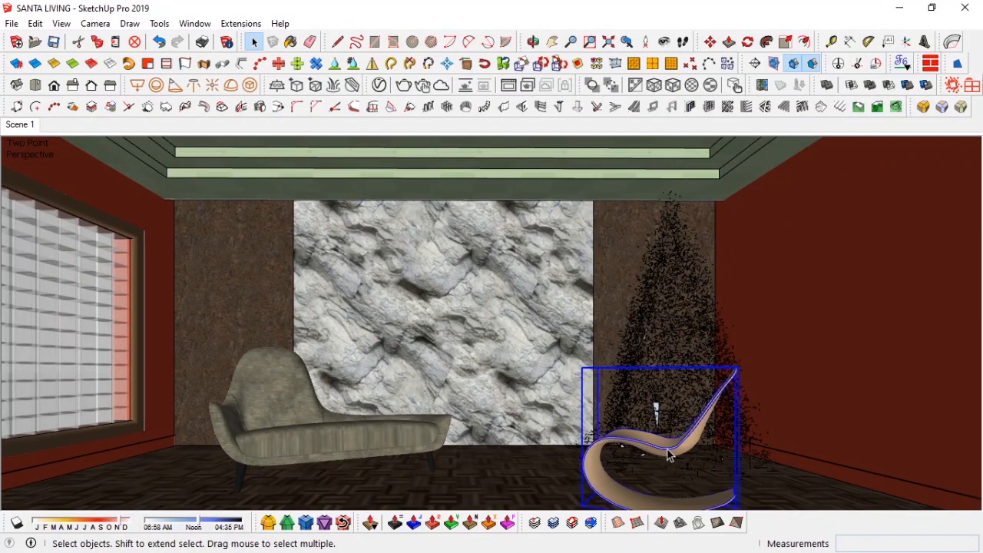
key(m)
drag(533, 483, 503, 485)
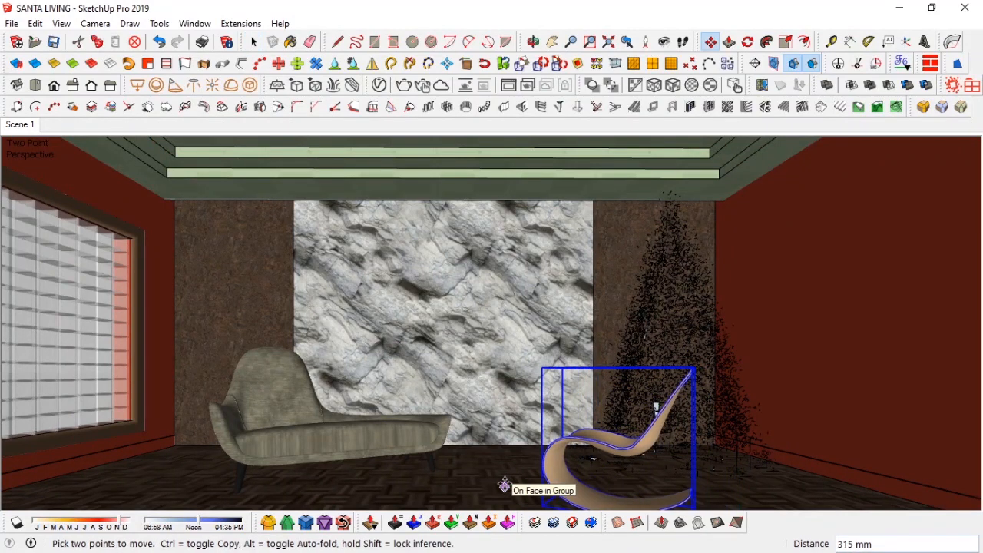
key(space)
middle_drag(626, 386, 566, 372)
Step: Move the rocking chair beside the rock wall, rotate it to face the room, and update Scene 1
key(m)
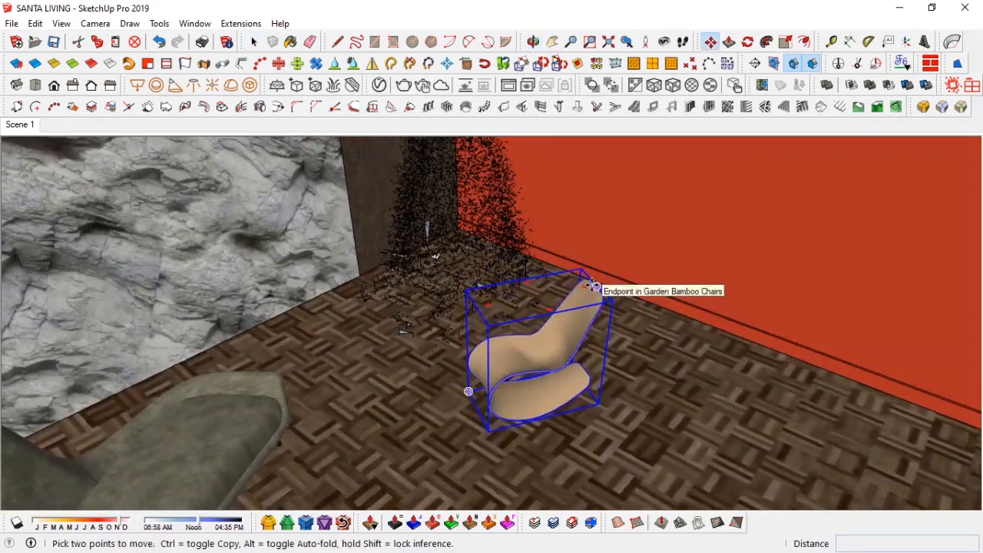
click(531, 262)
click(627, 439)
click(464, 438)
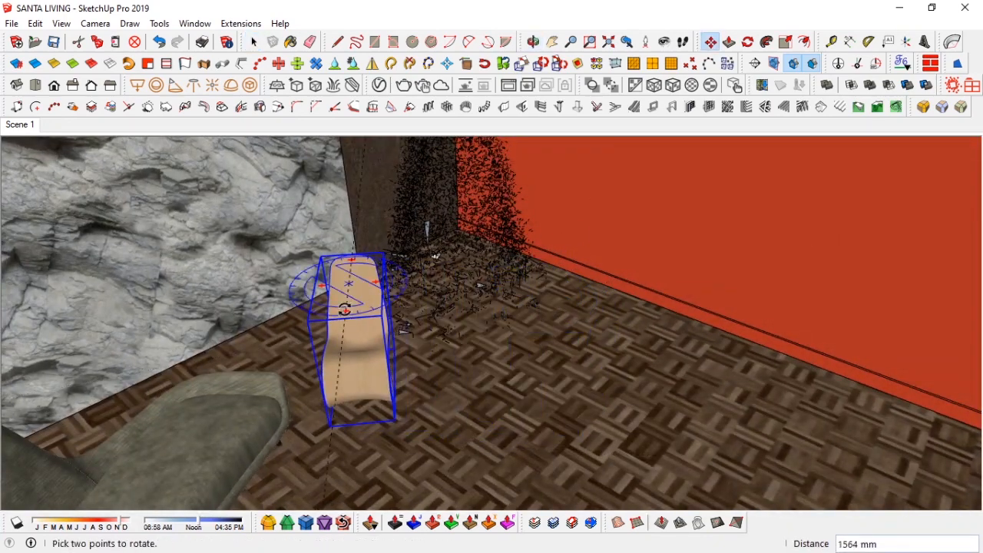
click(345, 308)
click(362, 338)
key(space)
click(20, 125)
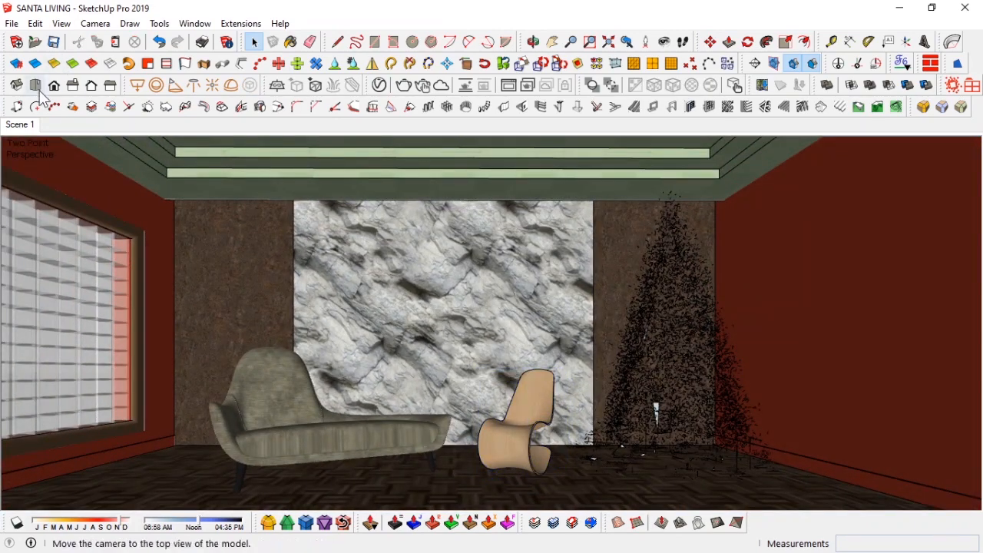
right_click(20, 125)
click(46, 191)
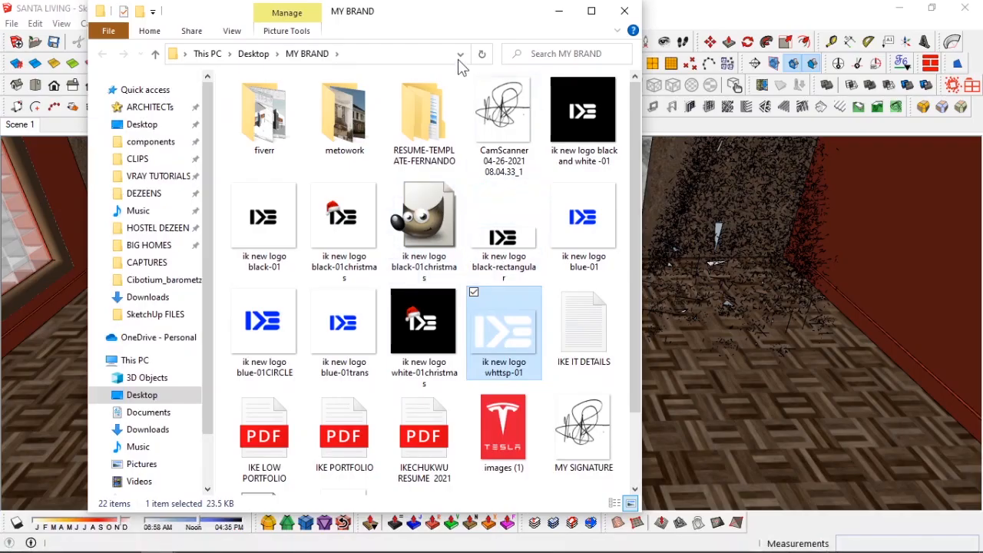
Step: Import the 'ik new logo whttsp-01' image from the MY BRAND folder and place it on the floor
mouse_move(414, 9)
mouse_down()
mouse_move(413, 34)
mouse_move(159, 44)
mouse_up()
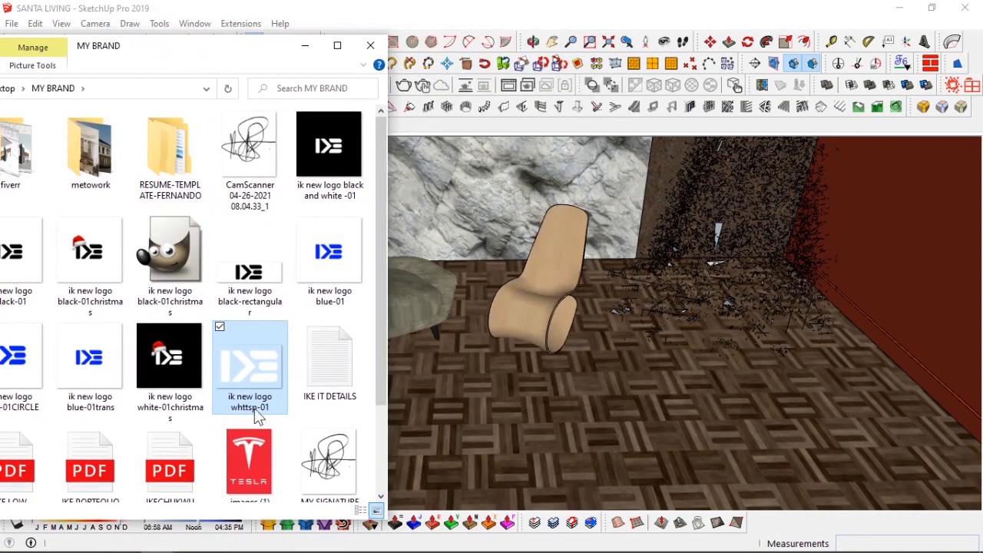
drag(515, 424, 515, 422)
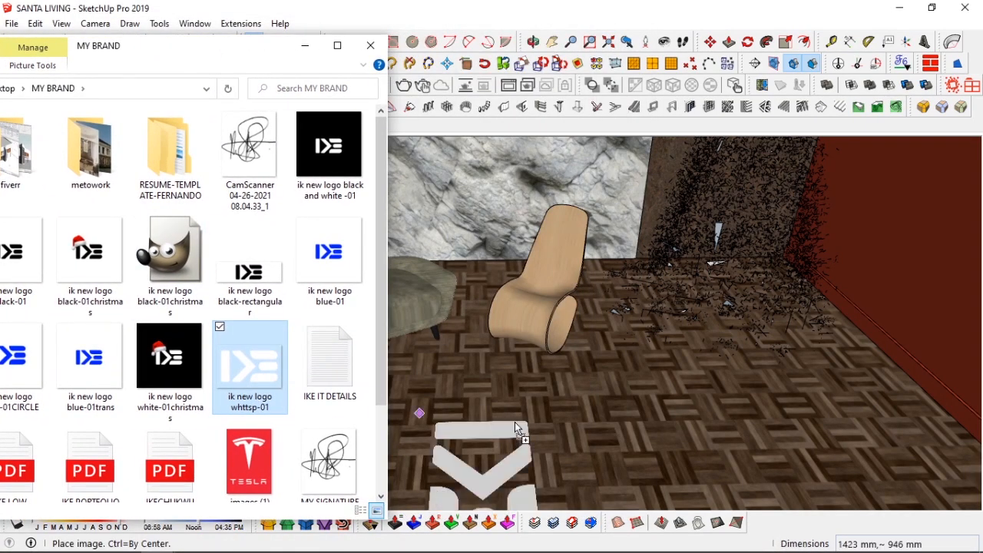
click(306, 46)
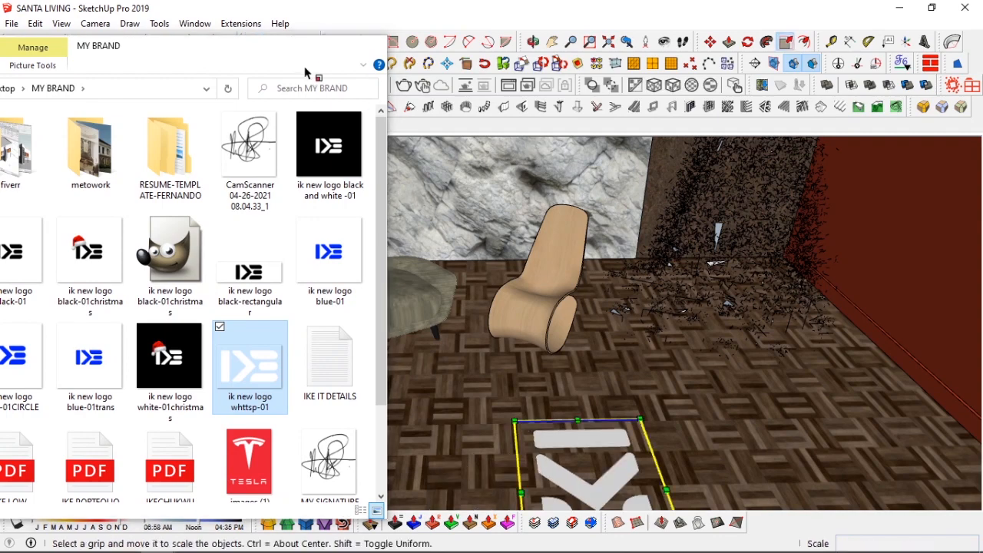
key(space)
mouse_move(526, 377)
middle_down()
mouse_move(546, 402)
mouse_move(513, 351)
mouse_move(417, 304)
mouse_move(598, 347)
middle_up()
click(630, 51)
middle_drag(497, 424, 503, 361)
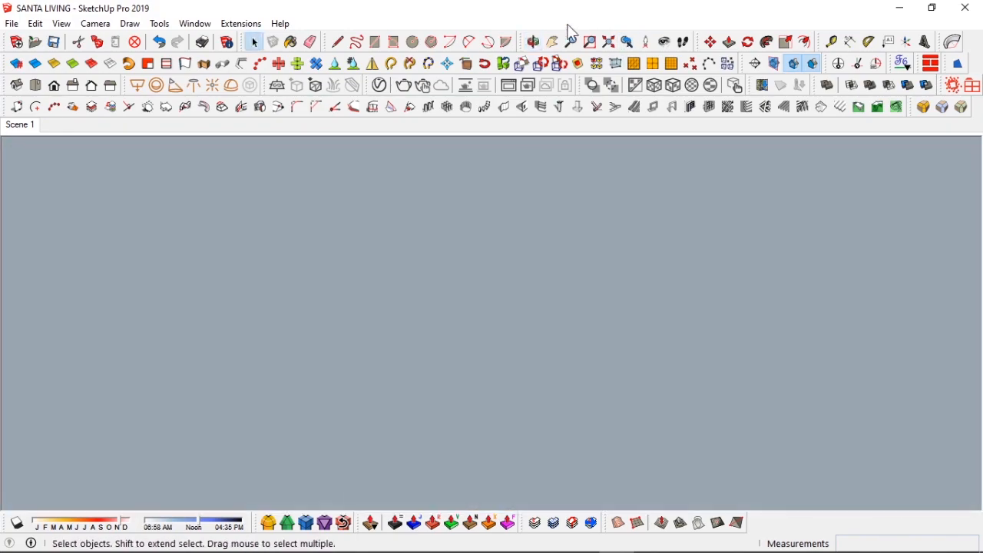
Step: Adjust the placed logo image on the floor and move it into position
click(627, 44)
middle_drag(563, 404, 546, 349)
right_click(525, 350)
click(500, 347)
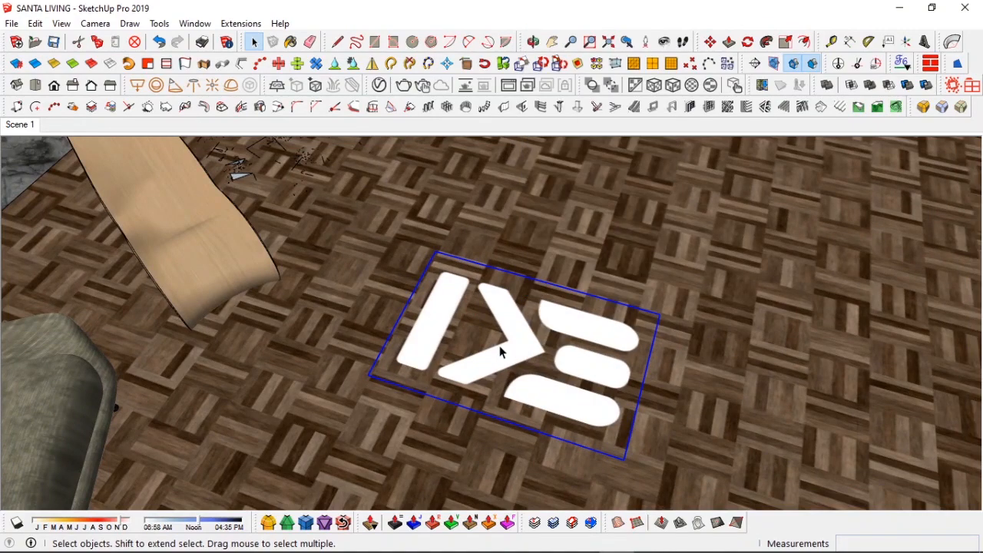
middle_drag(513, 352, 471, 312)
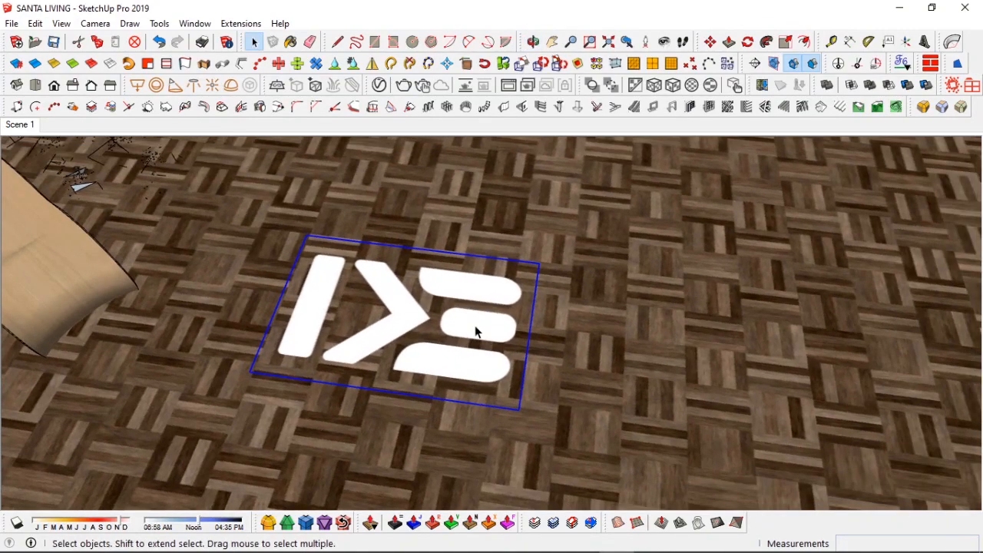
key(m)
click(494, 340)
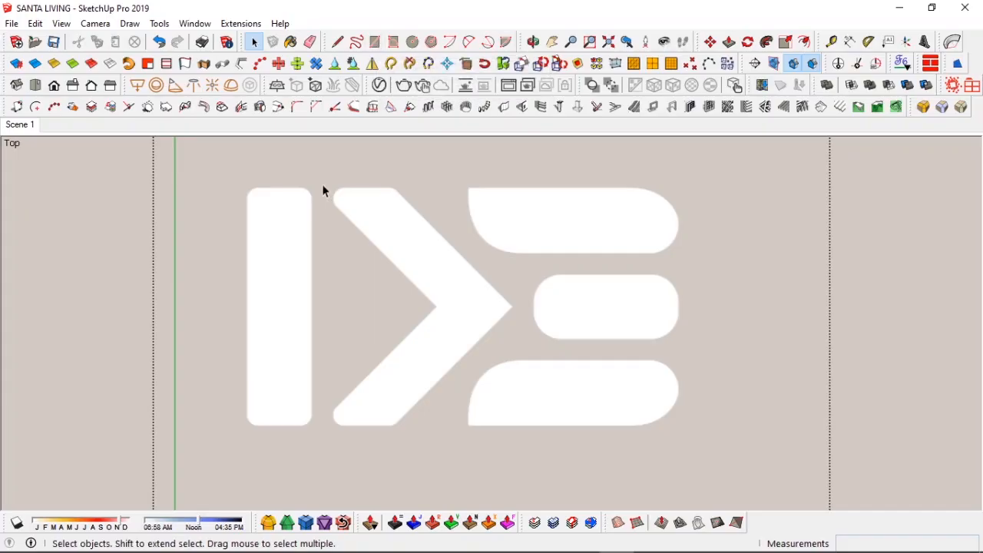
Step: Draw a rectangle over the whole logo image and switch to the top view
key(r)
click(248, 197)
mouse_move(379, 397)
middle_down()
mouse_move(373, 185)
mouse_move(362, 231)
middle_up()
middle_drag(308, 357, 270, 435)
click(36, 86)
shift+middle_drag(471, 305, 408, 295)
Step: Trace the logo's vertical bar and chevron with lines, erasing stray edges and undoing one extra line
key(l)
click(216, 202)
click(216, 434)
click(281, 433)
click(282, 202)
click(216, 202)
click(302, 209)
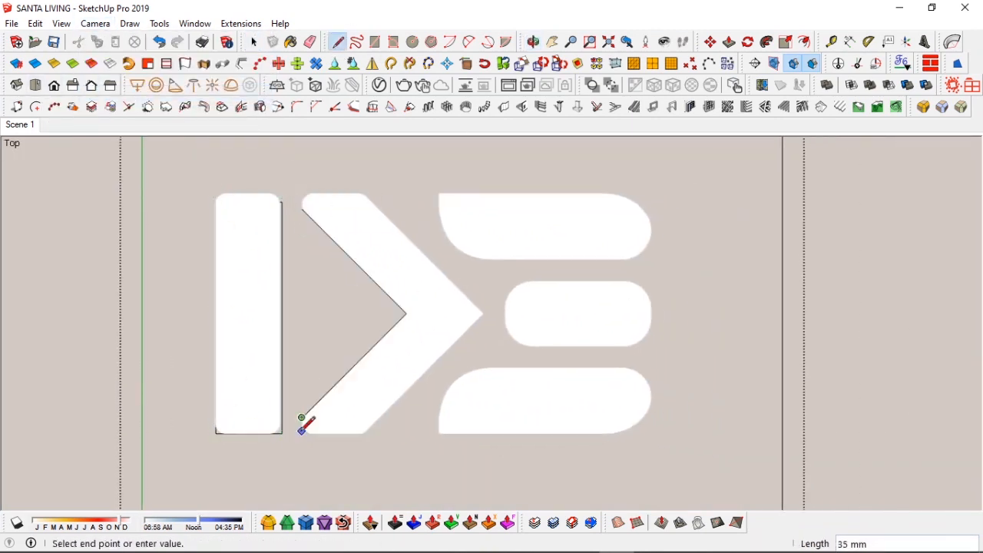
click(216, 195)
click(216, 203)
key(space)
key(e)
drag(284, 208, 278, 202)
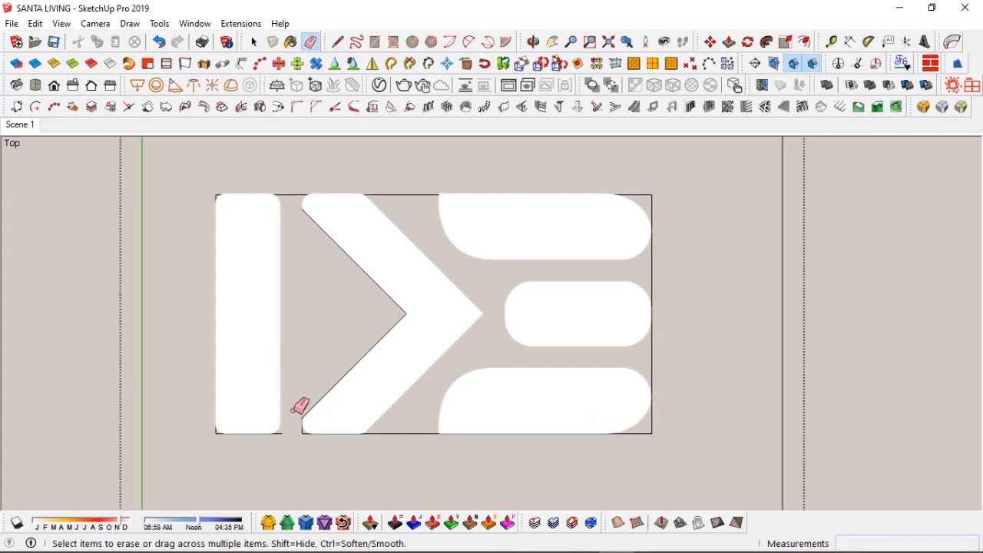
key(l)
key(ctrl+z)
click(365, 432)
key(space)
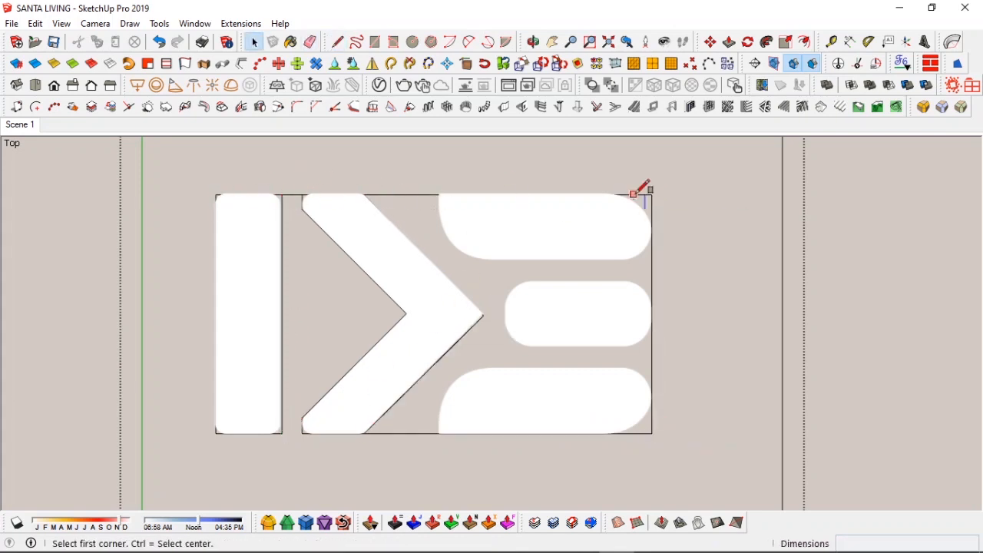
Step: Draw rectangles around the logo's middle and bottom rounded bars
click(653, 259)
click(501, 278)
scroll(652, 346, up, 2)
click(363, 373)
click(653, 464)
Step: Move the rectangle edges so they fit the bottom bar's outline
key(m)
click(413, 375)
click(412, 365)
click(361, 413)
key(space)
click(490, 363)
click(488, 365)
key(m)
click(484, 365)
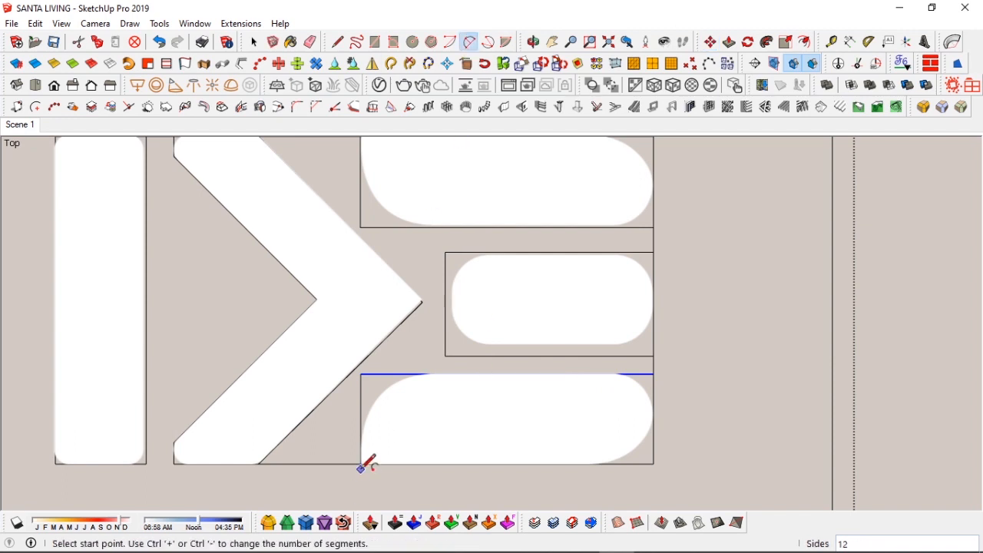
Step: Draw a 2-point arc for the bottom bar's rounded right end
key(e)
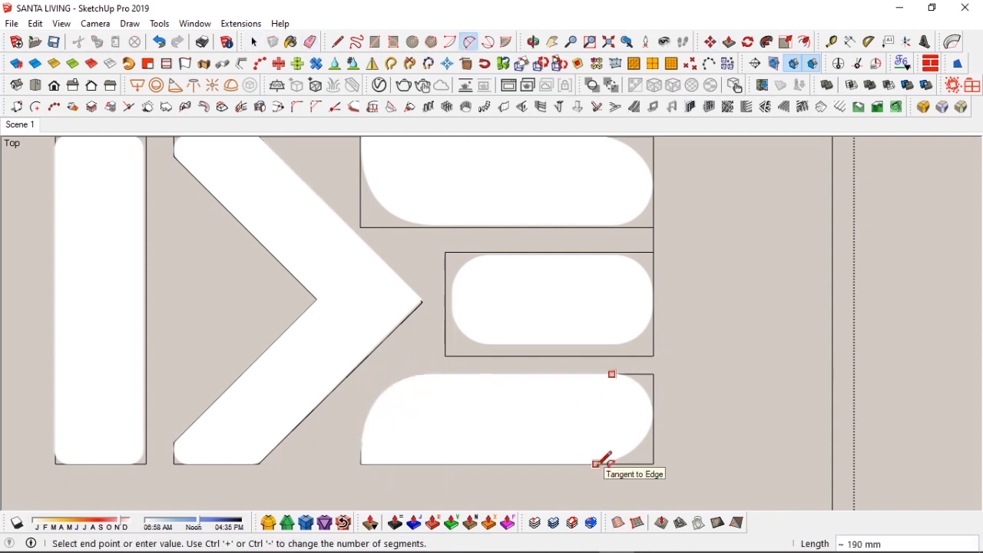
click(653, 412)
click(641, 385)
click(653, 413)
click(592, 464)
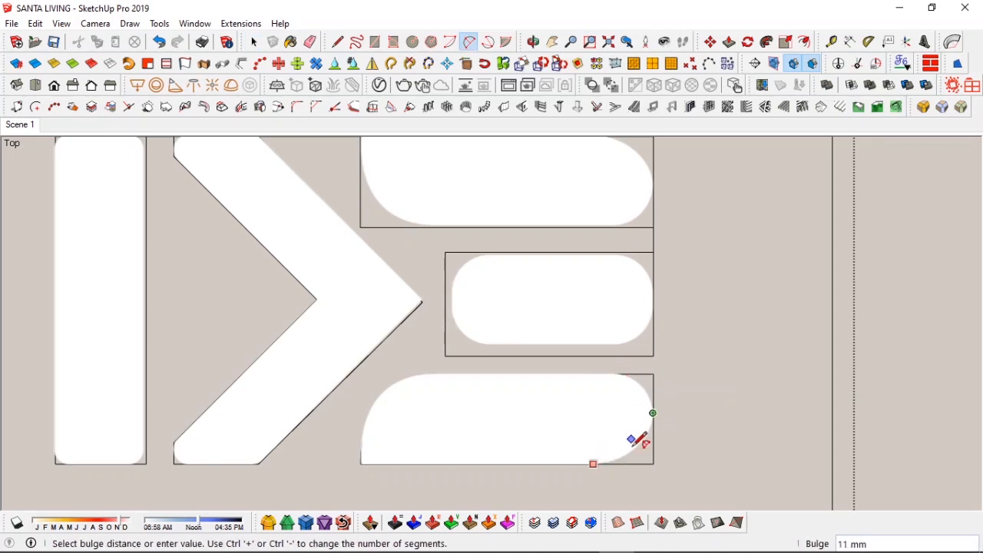
click(634, 445)
Step: Erase the leftover corner edges of the bottom bar and the middle rectangle
key(e)
drag(659, 401, 638, 372)
key(space)
click(704, 378)
scroll(697, 307, up, 2)
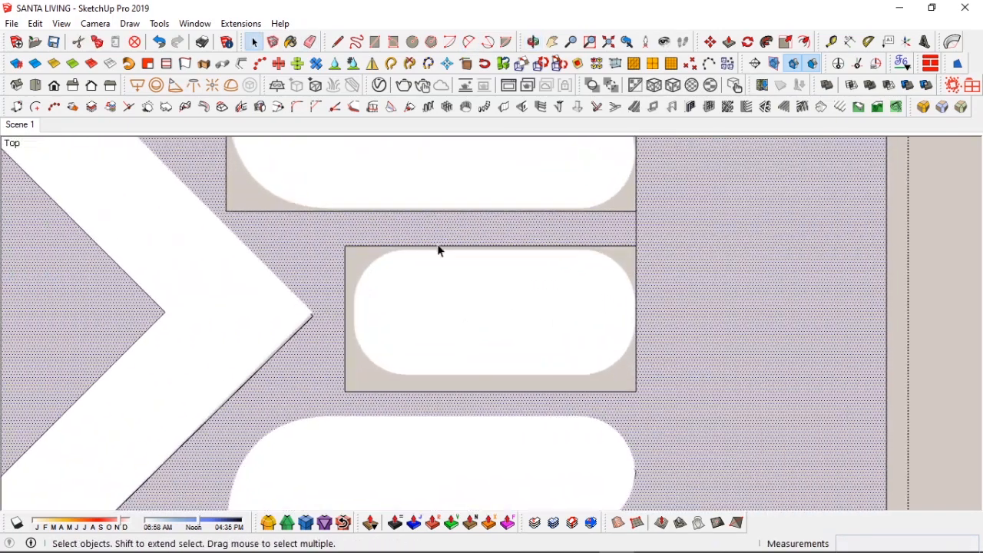
key(e)
click(636, 229)
Step: Move the middle rectangle's top edge down onto the bar's outline
key(m)
click(517, 246)
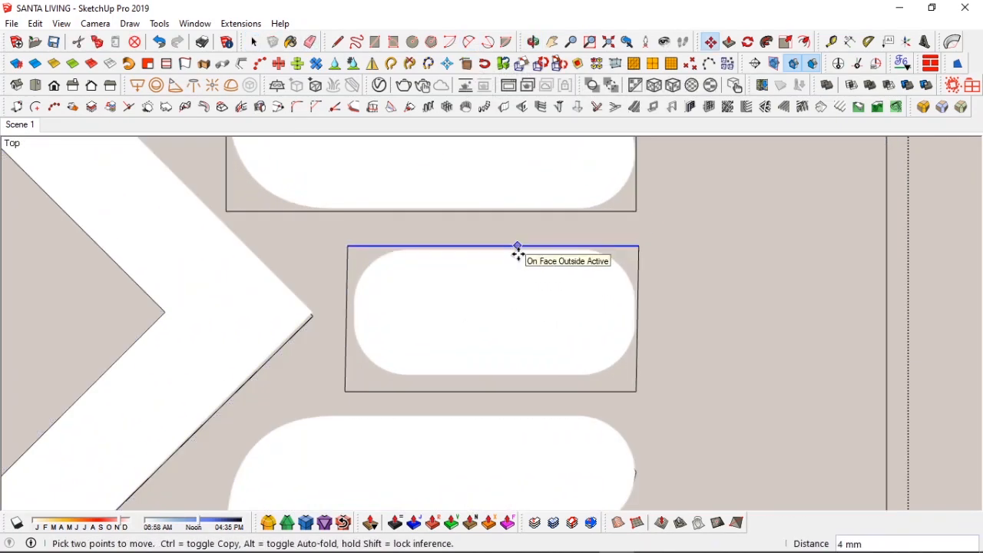
scroll(518, 252, up, 2)
click(514, 252)
key(space)
click(508, 424)
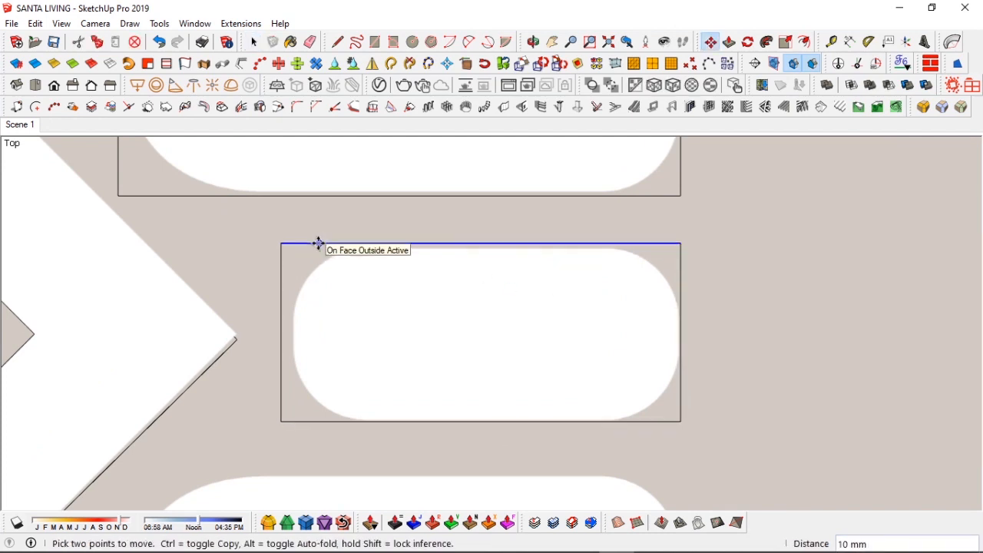
Step: Erase the middle bar's left corners and draw an arc for its rounded left end
key(e)
drag(298, 242, 281, 263)
drag(281, 401, 298, 421)
click(469, 42)
click(297, 281)
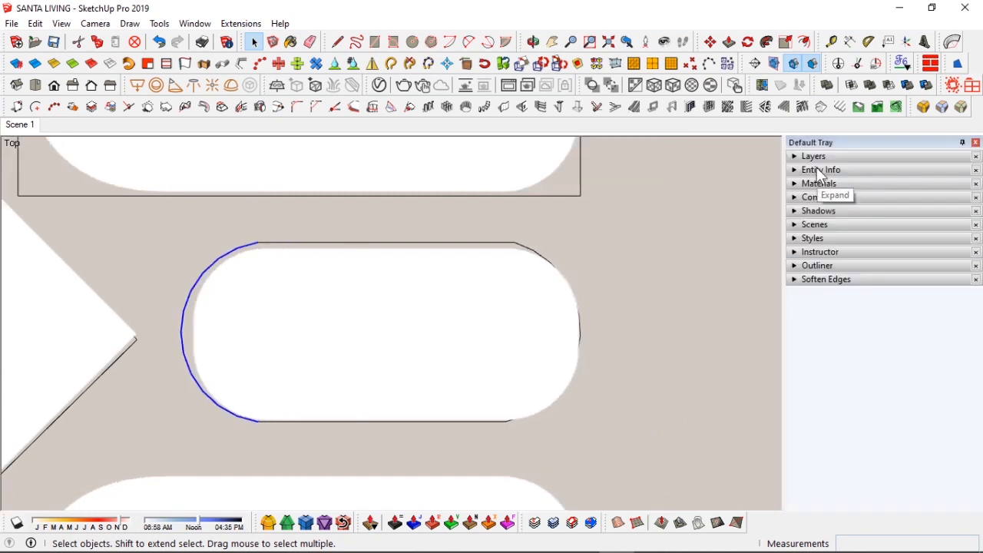
Step: Set the selected arc's segments to 50 in Entity Info
click(819, 170)
double_click(892, 243)
text(5)
click(894, 171)
click(976, 143)
scroll(564, 476, down, 3)
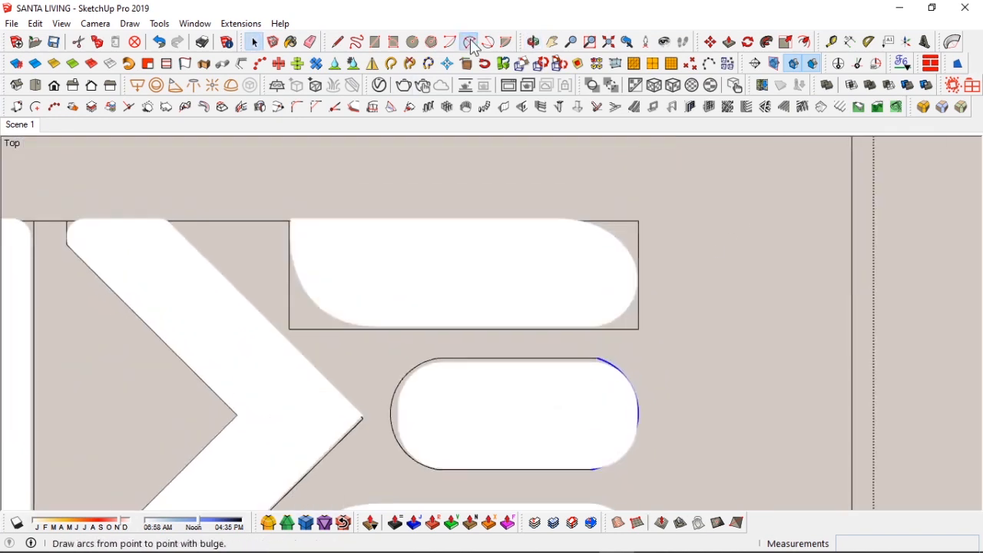
Step: Round the remaining corners of the top bar, chevron and vertical bar with arcs, erasing the leftover corner edges
key(e)
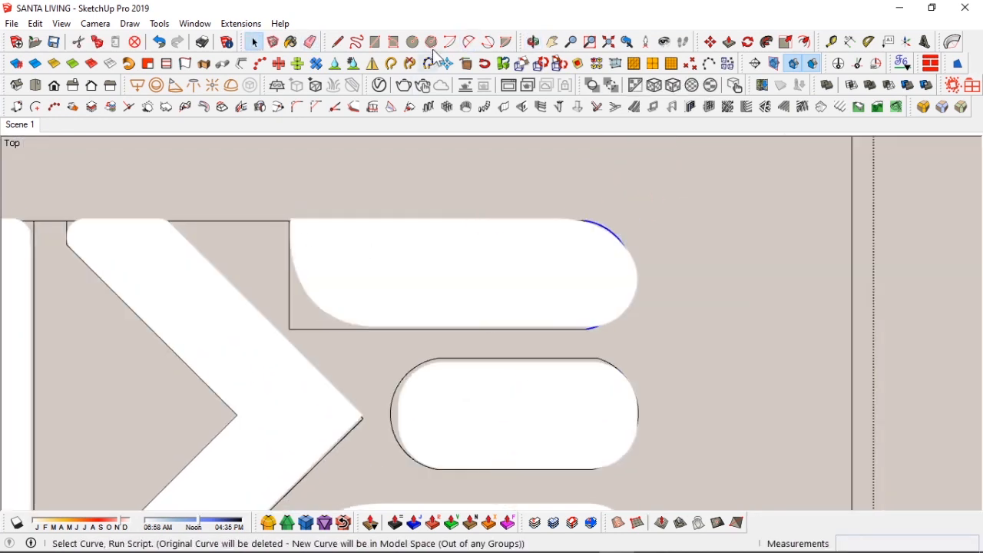
click(287, 220)
click(373, 329)
key(e)
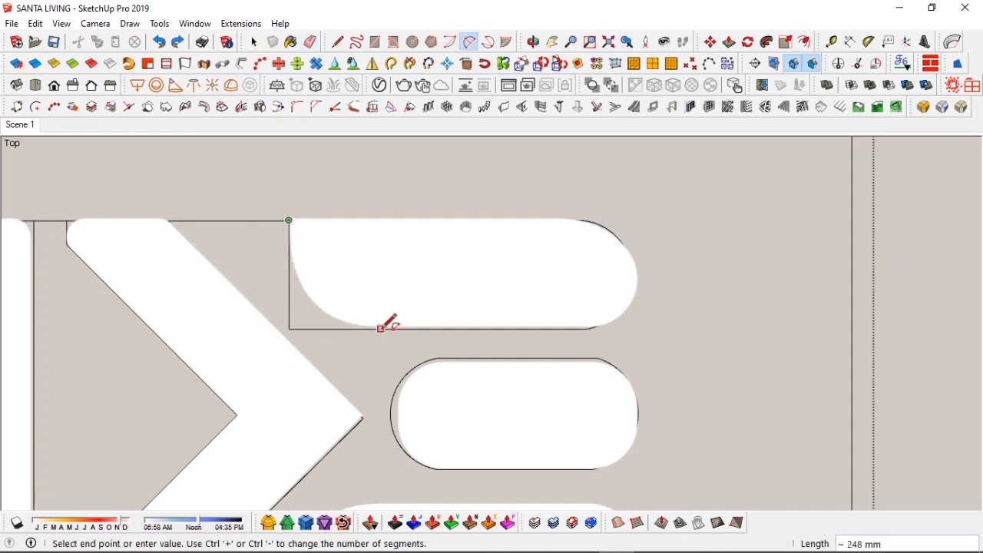
click(384, 328)
click(322, 286)
key(e)
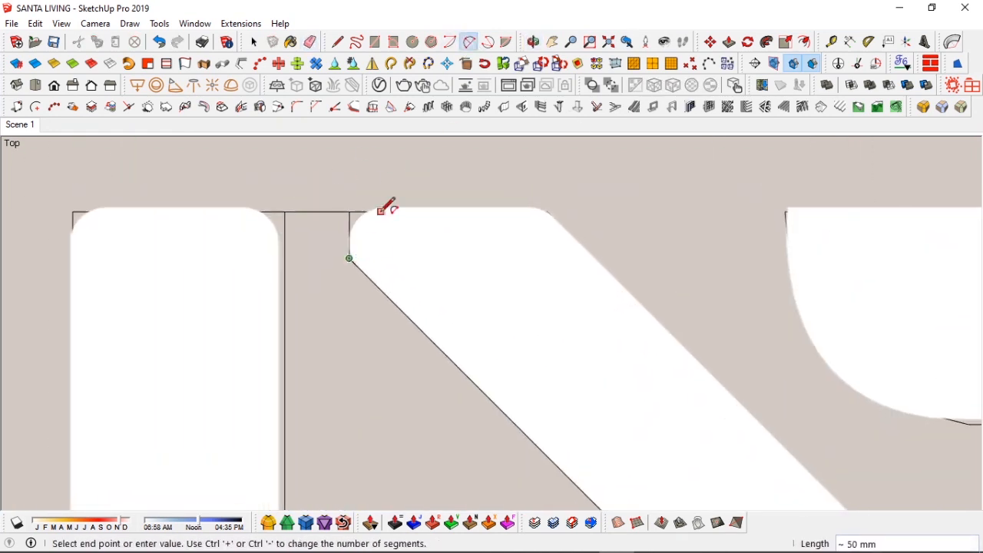
click(345, 288)
click(364, 231)
key(e)
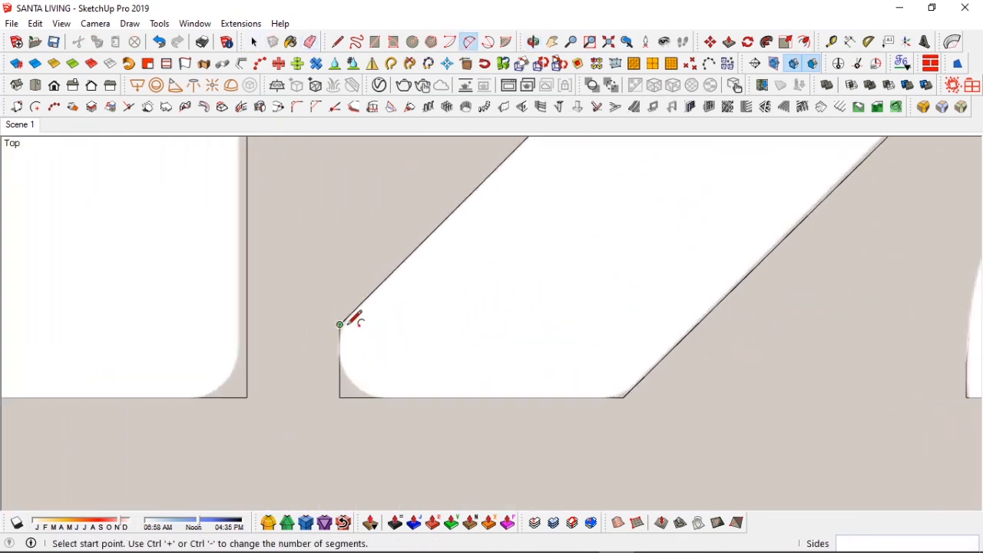
double_click(345, 320)
key(e)
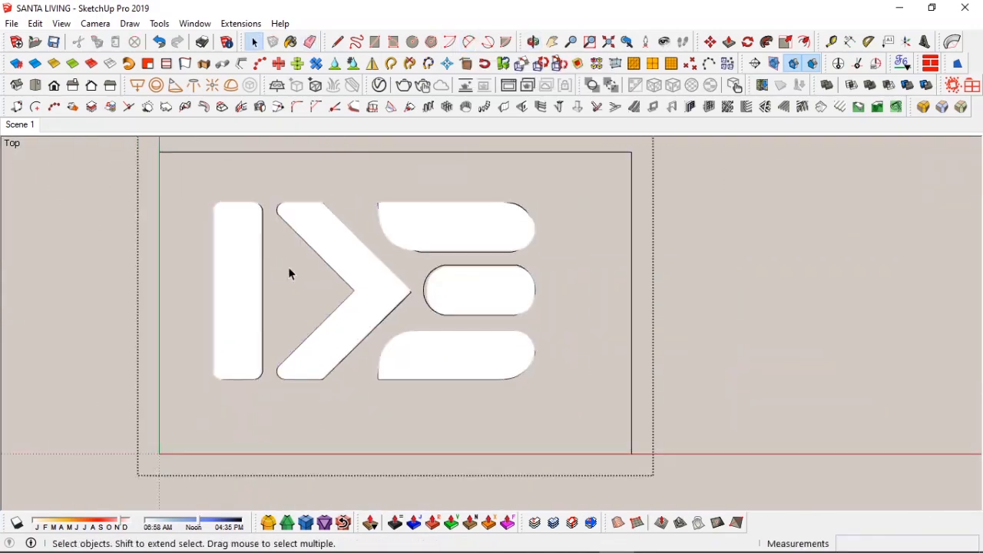
click(291, 274)
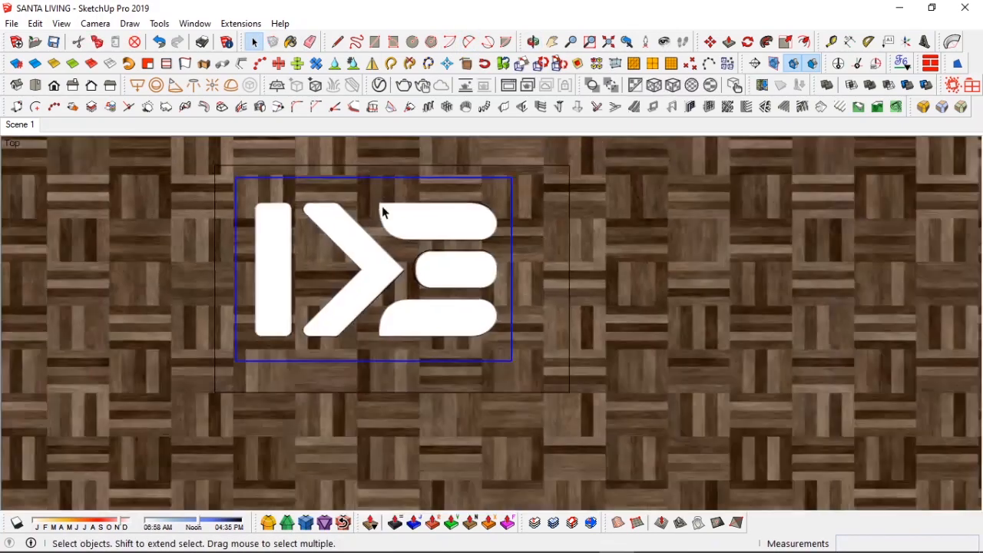
Step: Make the extruded logo a component named 'ik logo 3d' and move it across the floor
key(m)
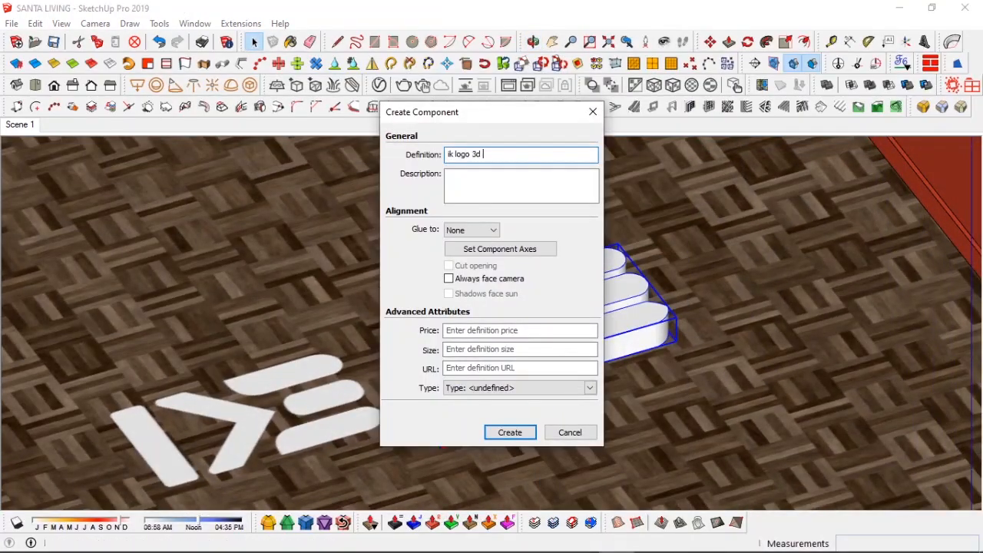
key(Return)
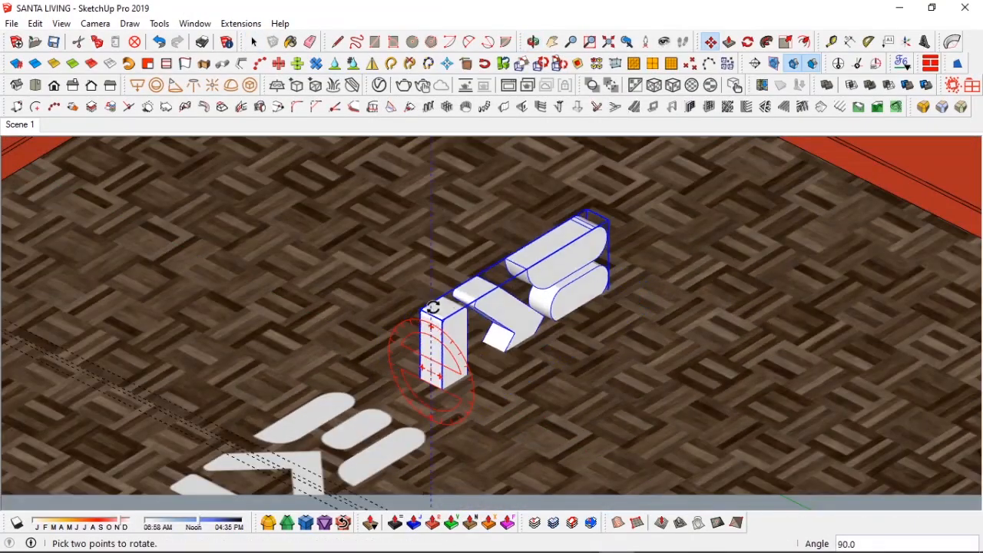
key(m)
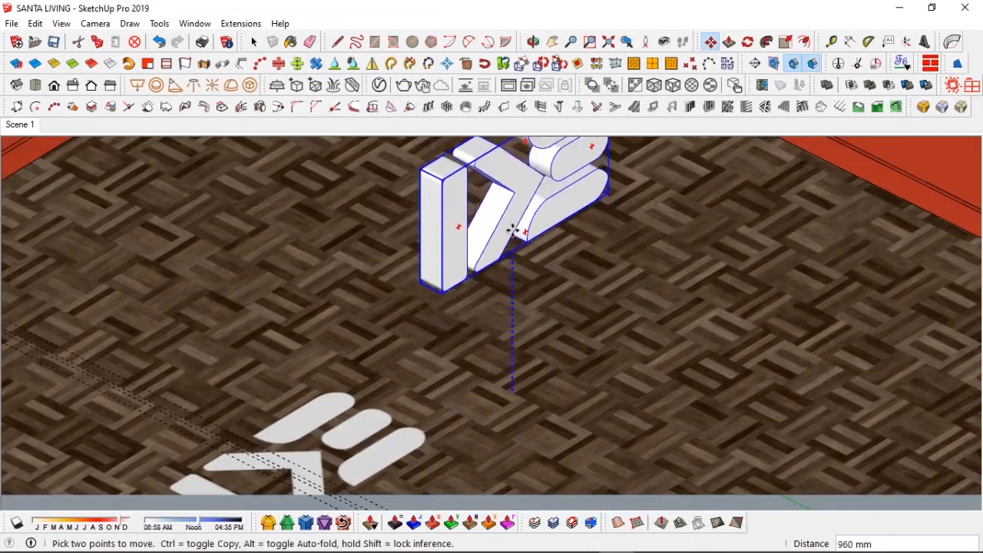
scroll(469, 249, up, 5)
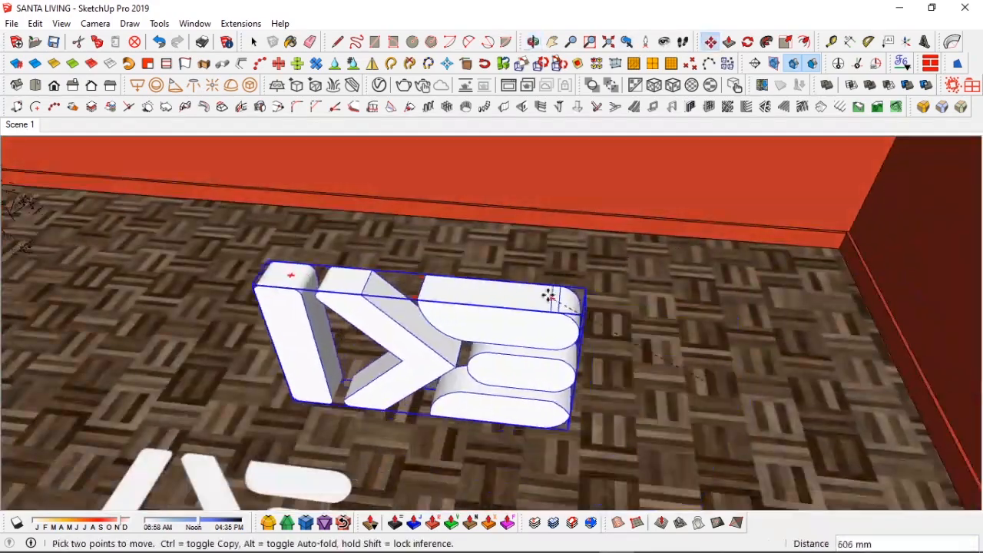
click(451, 169)
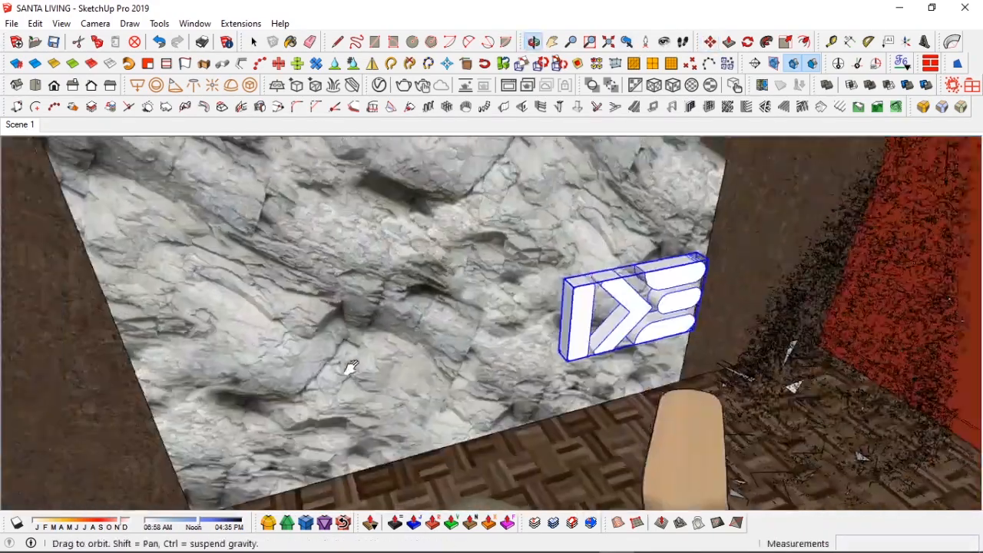
scroll(459, 283, up, 3)
Step: Move the 3D logo component toward the rock feature wall and return to Scene 1
key(m)
click(462, 283)
click(294, 272)
middle_drag(293, 272, 469, 322)
click(632, 411)
click(630, 312)
middle_drag(492, 292, 267, 232)
click(20, 124)
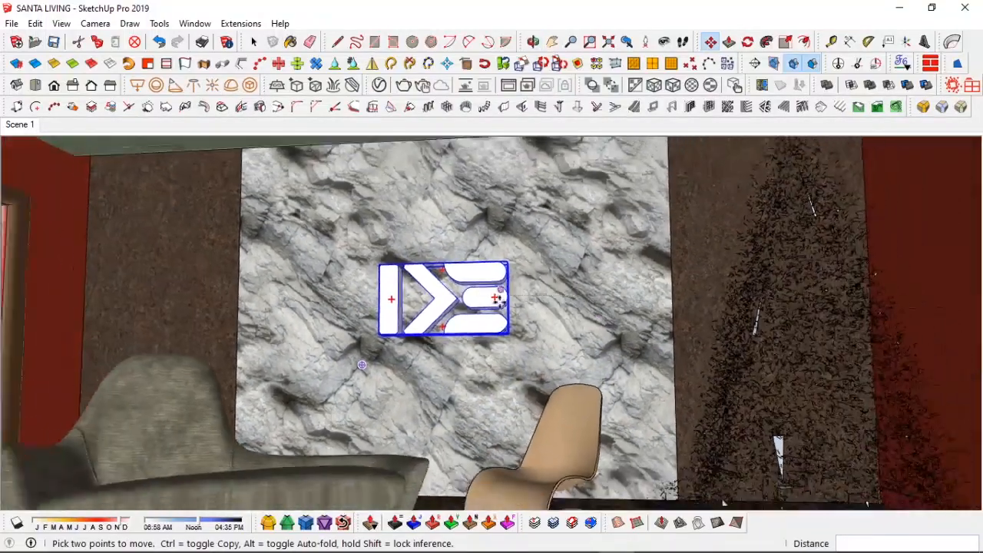
Step: Move the 3D logo component onto the face of the rock feature wall and return to Scene 1
click(396, 262)
click(401, 261)
middle_drag(542, 361, 566, 434)
key(space)
right_click(566, 433)
key(Escape)
key(m)
click(391, 432)
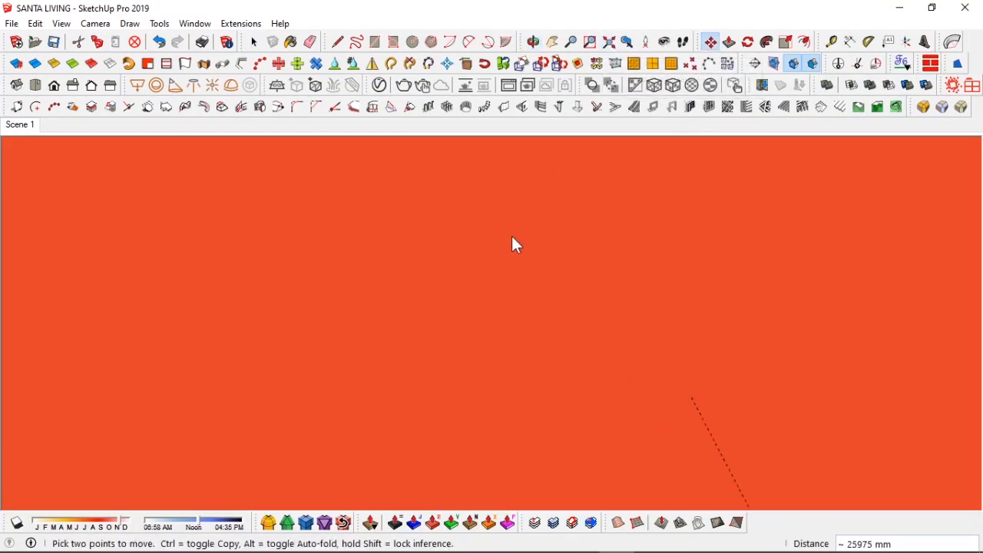
scroll(484, 345, down, 5)
click(435, 364)
key(space)
click(12, 125)
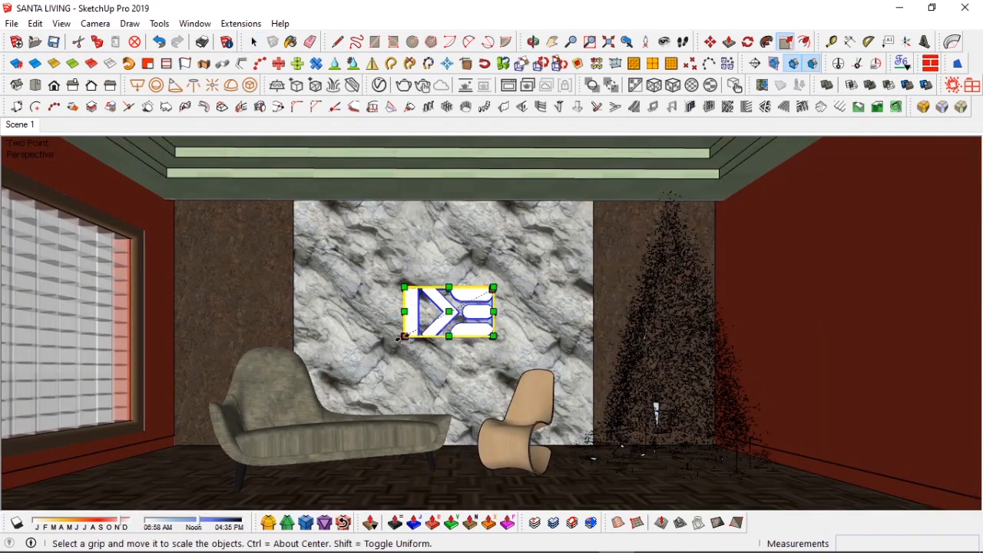
Step: Scale the logo up by its corner grips so it sits larger at the centre of the rock wall
drag(403, 338, 390, 345)
drag(494, 289, 501, 284)
key(space)
click(506, 313)
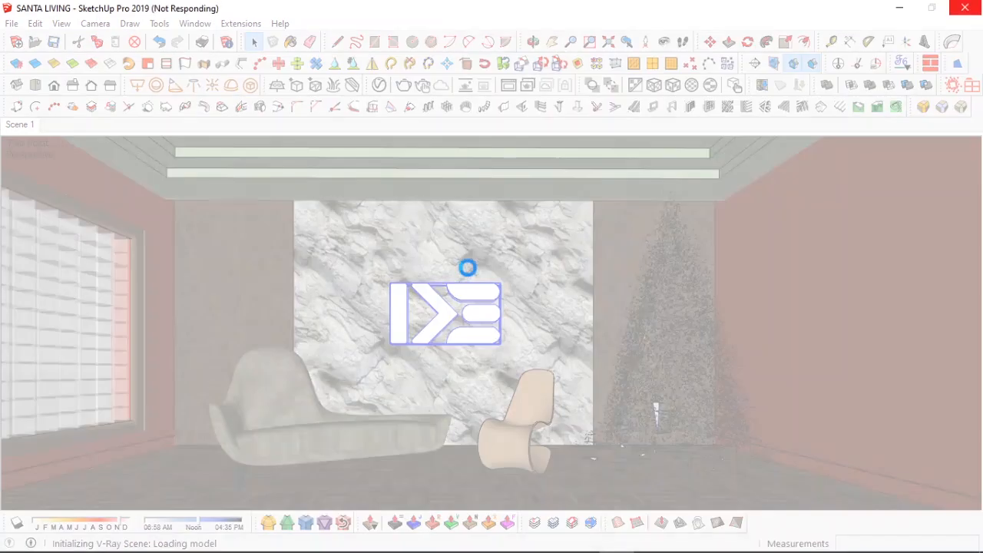
Step: Open the V-Ray lights list and rename the mesh lights 'rock wall shadow light' and 'ik logo light'
click(469, 273)
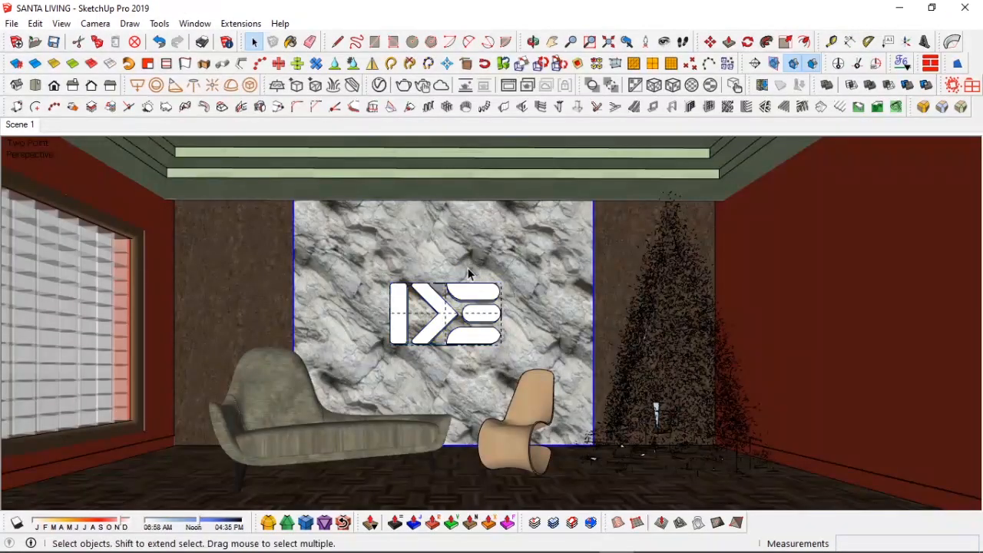
click(380, 86)
click(412, 69)
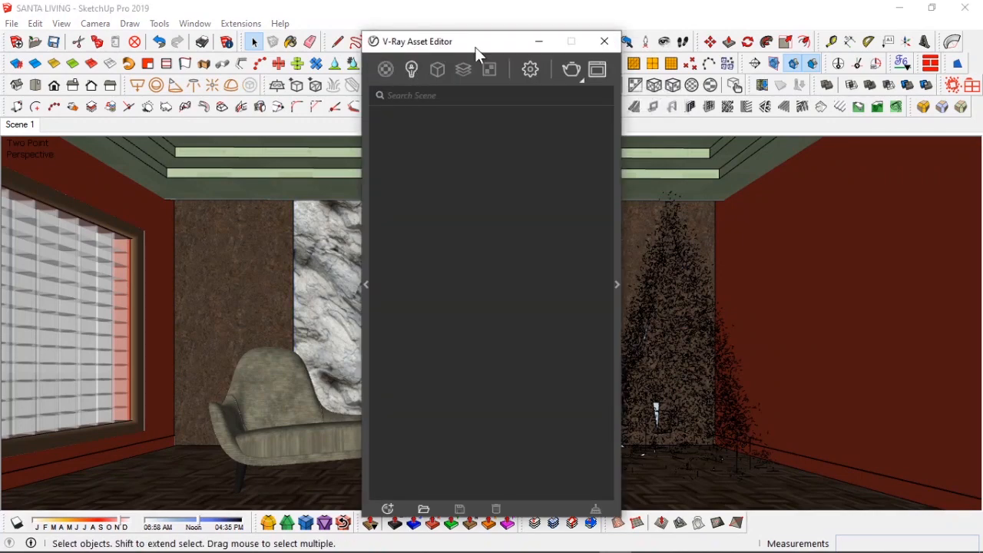
double_click(415, 135)
text(rock wall shadow light)
key(Return)
double_click(392, 136)
text(ik logo light)
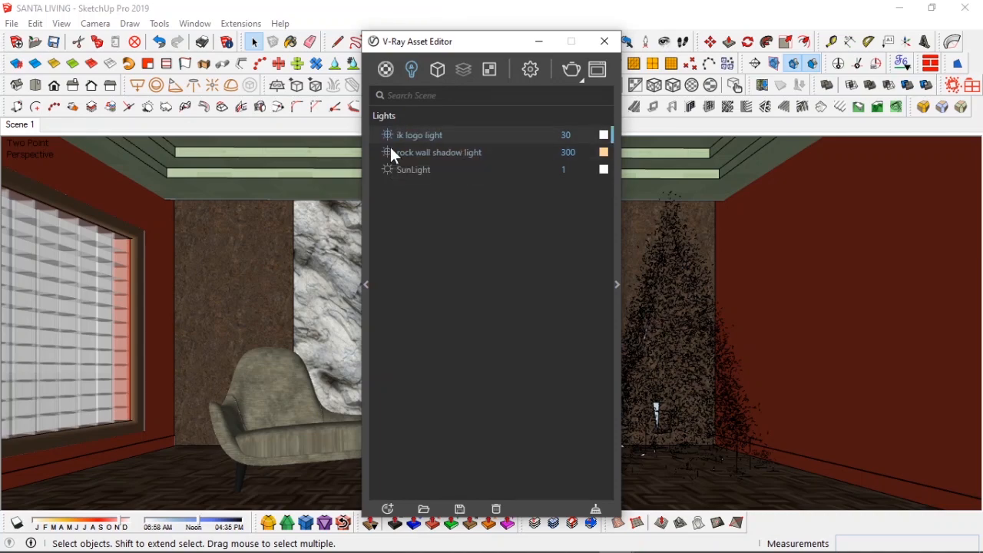
key(Return)
Step: Open the ik logo light's colour picker and set its colour temperature to 10000 K
click(617, 284)
click(602, 392)
click(609, 357)
click(511, 357)
text(7800)
key(Return)
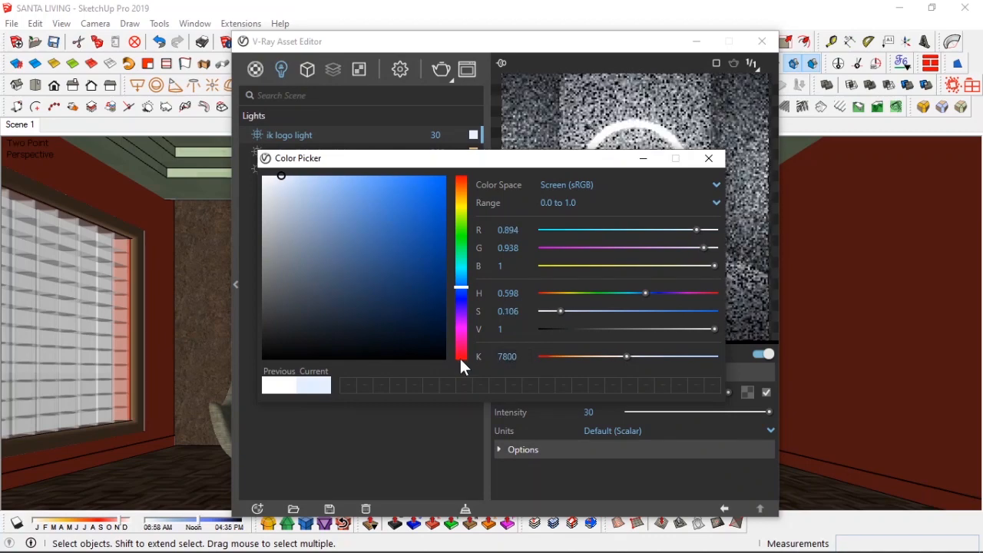
drag(520, 357, 470, 355)
text(10000)
key(Return)
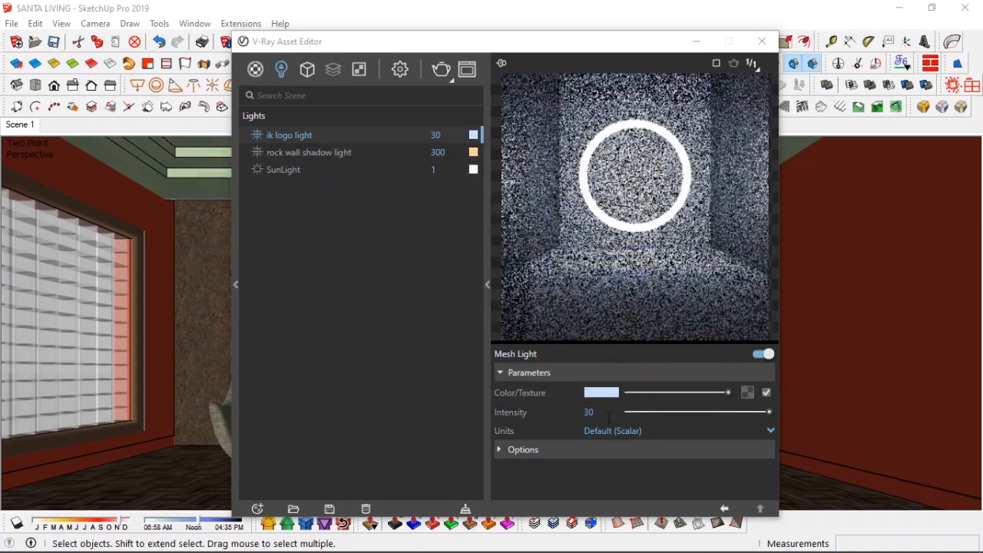
Step: Set the ik logo light's intensity to 350
click(590, 412)
text(350)
key(Return)
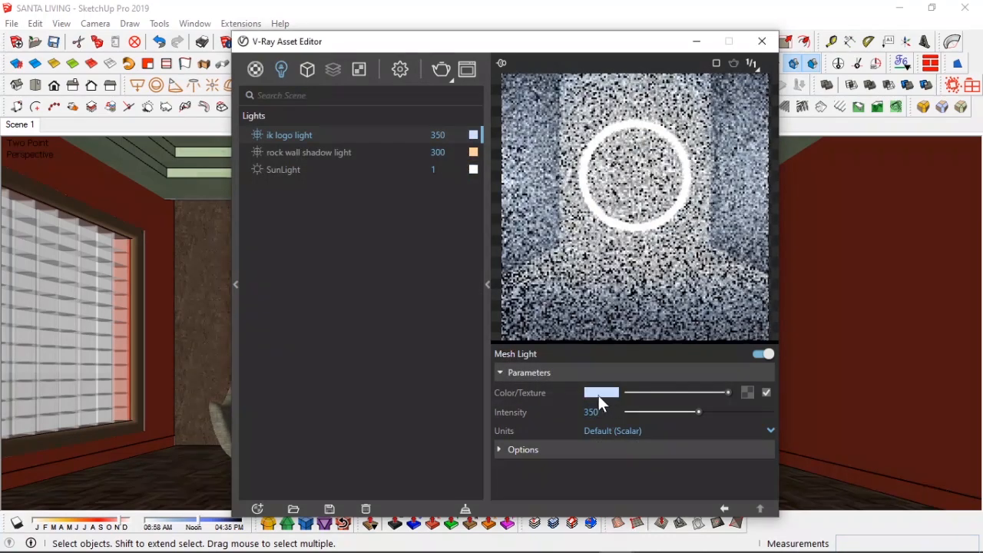
Step: Lower the ik logo light's colour temperature to about 8941 K and close the colour picker
click(599, 395)
drag(653, 356, 641, 360)
click(710, 158)
click(607, 394)
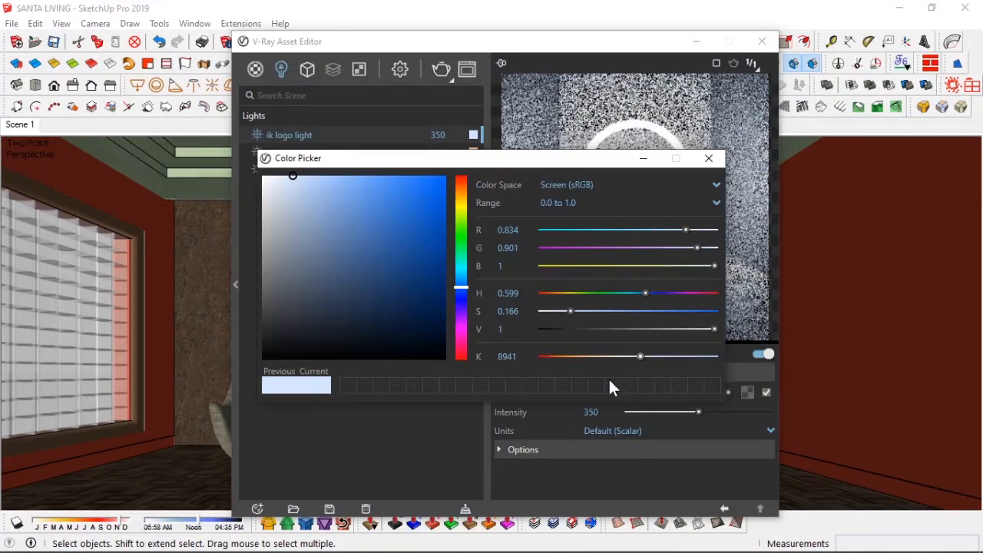
click(709, 158)
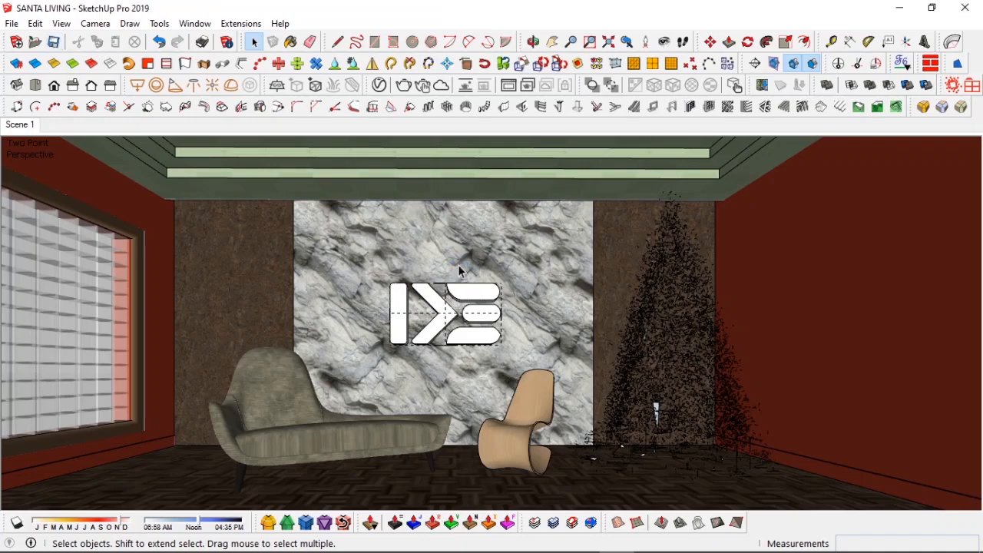
Step: Select the sofa and lounge chair and move them forward, away from the rock wall
scroll(443, 299, up, 2)
middle_drag(442, 299, 443, 327)
click(627, 41)
middle_drag(441, 400, 415, 484)
click(374, 358)
shift+click(530, 376)
middle_drag(470, 376, 461, 401)
click(627, 42)
scroll(449, 461, up, 2)
key(m)
click(351, 466)
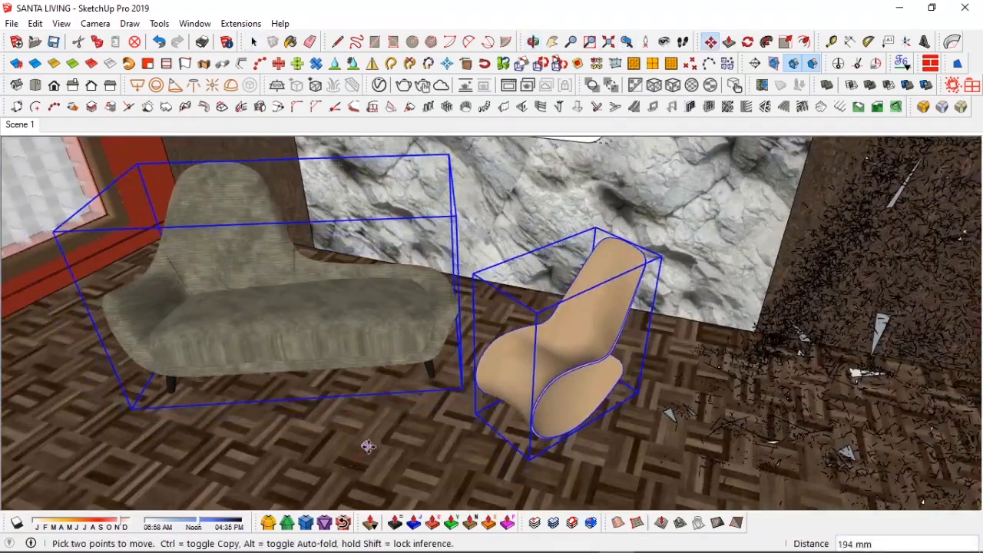
click(373, 436)
middle_drag(373, 436, 485, 337)
key(space)
Step: Switch to the interior components folder and drag the 'rug dynamism' component into the model
key(alt+Tab)
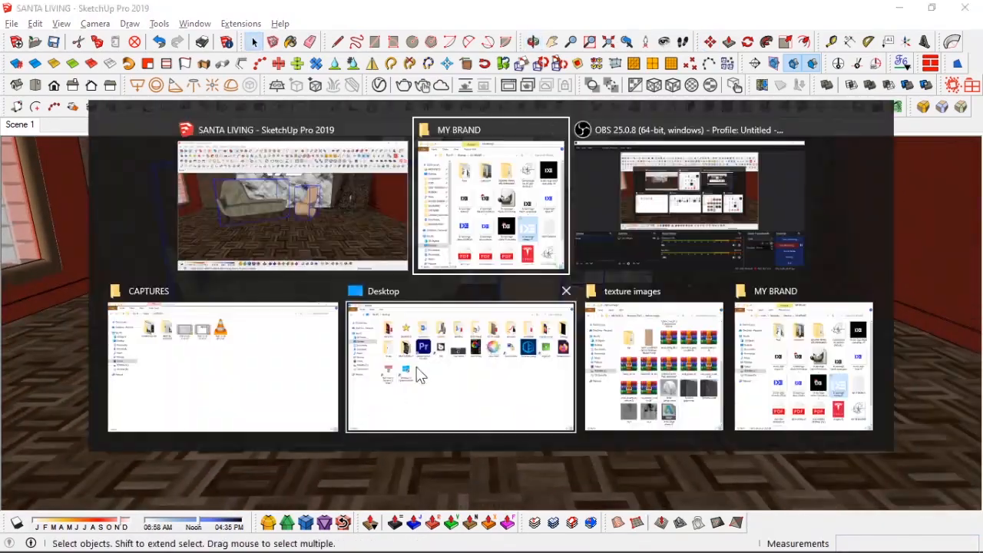
click(630, 307)
click(211, 68)
double_click(437, 138)
double_click(492, 230)
scroll(392, 249, down, 5)
scroll(392, 249, down, 4)
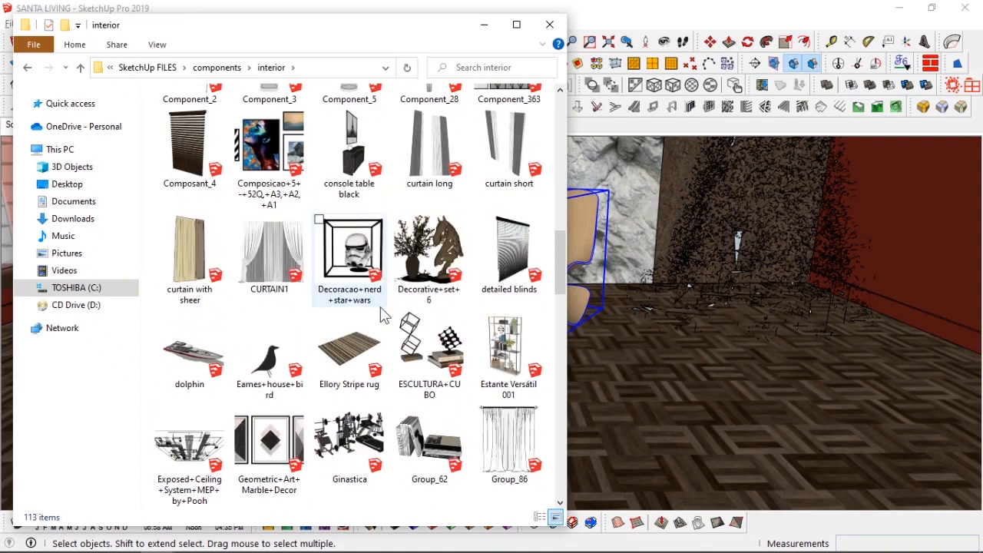
scroll(351, 363, down, 5)
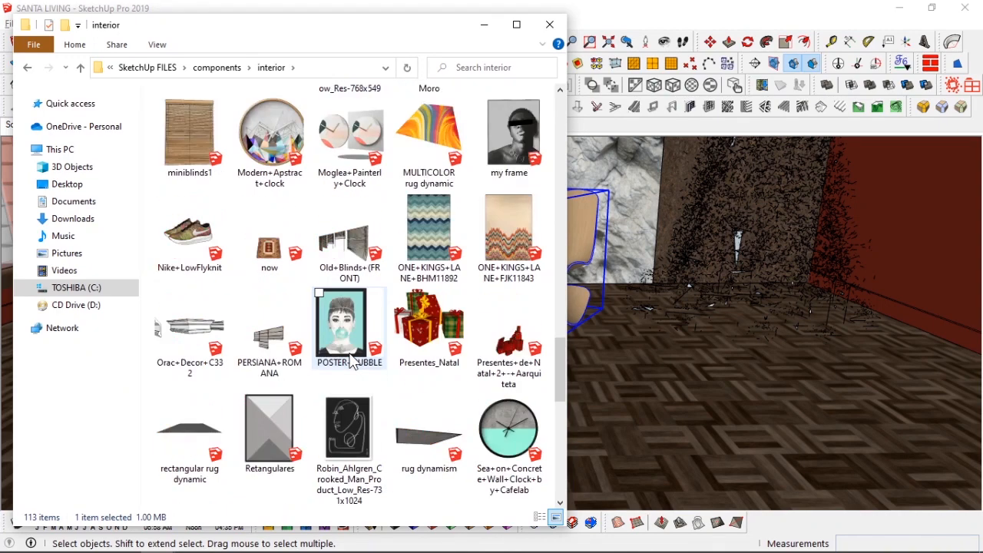
scroll(351, 363, down, 3)
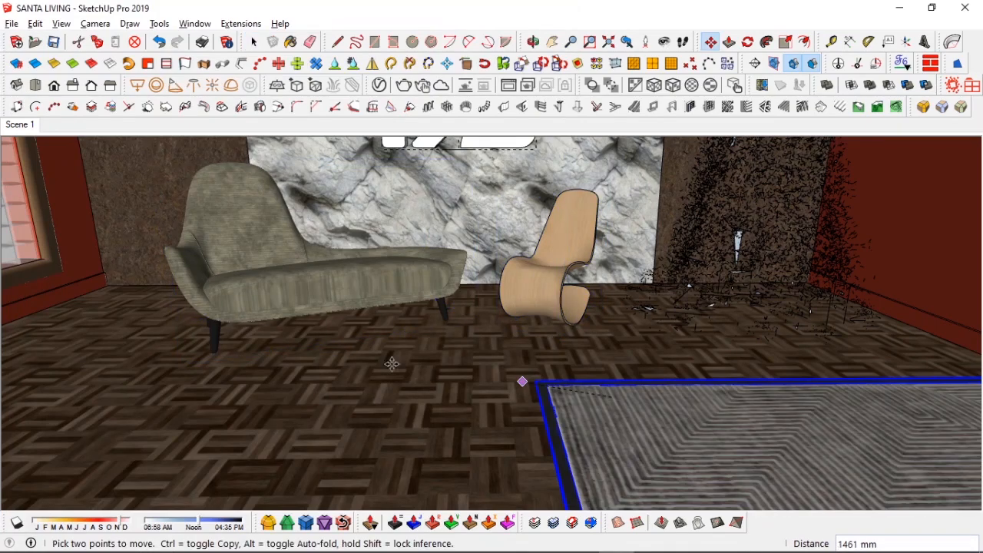
mouse_move(339, 360)
middle_down()
mouse_move(589, 407)
mouse_move(527, 421)
middle_up()
click(527, 422)
middle_drag(259, 315, 223, 338)
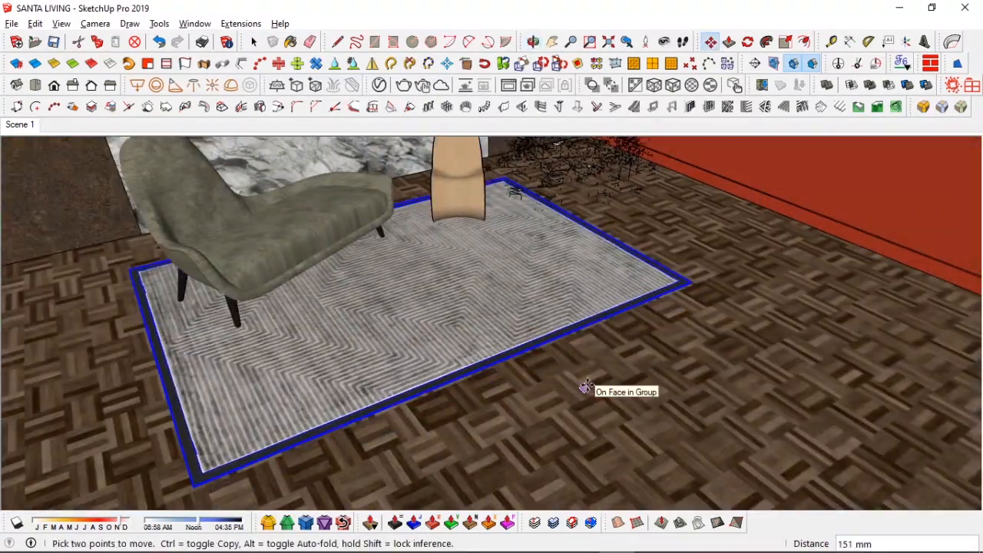
Step: Move the rug so it lies under the sofa and chair
click(582, 384)
key(space)
middle_drag(582, 385, 345, 248)
Step: Select the sofa, chair and rug together and group them
scroll(511, 267, up, 6)
shift+middle_drag(511, 268, 210, 322)
click(245, 329)
scroll(246, 329, down, 5)
shift+click(542, 340)
key(ctrl+g)
Step: Move the new furniture group into place and return to Scene 1
click(188, 327)
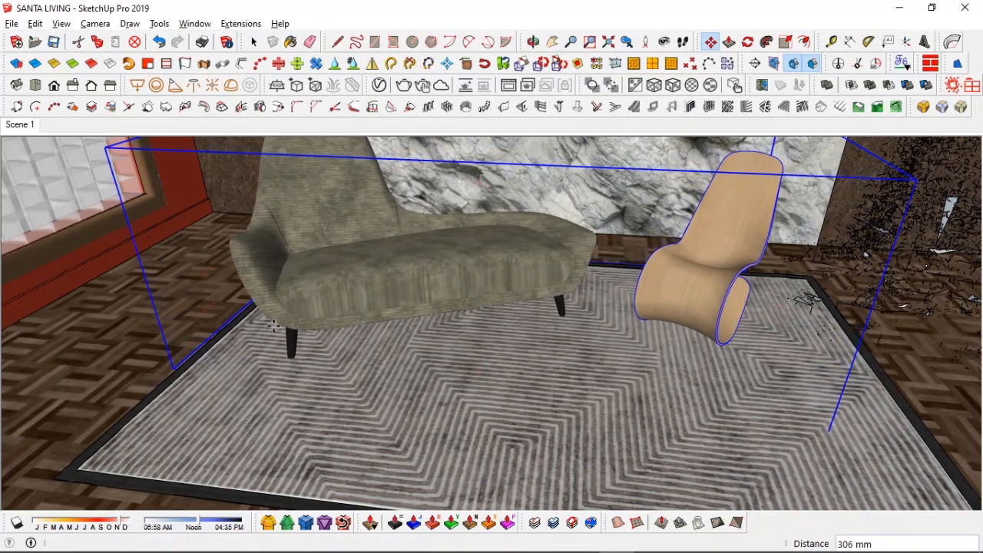
key(space)
middle_drag(250, 355, 268, 323)
scroll(268, 323, up, 10)
key(m)
middle_drag(260, 384, 362, 400)
key(space)
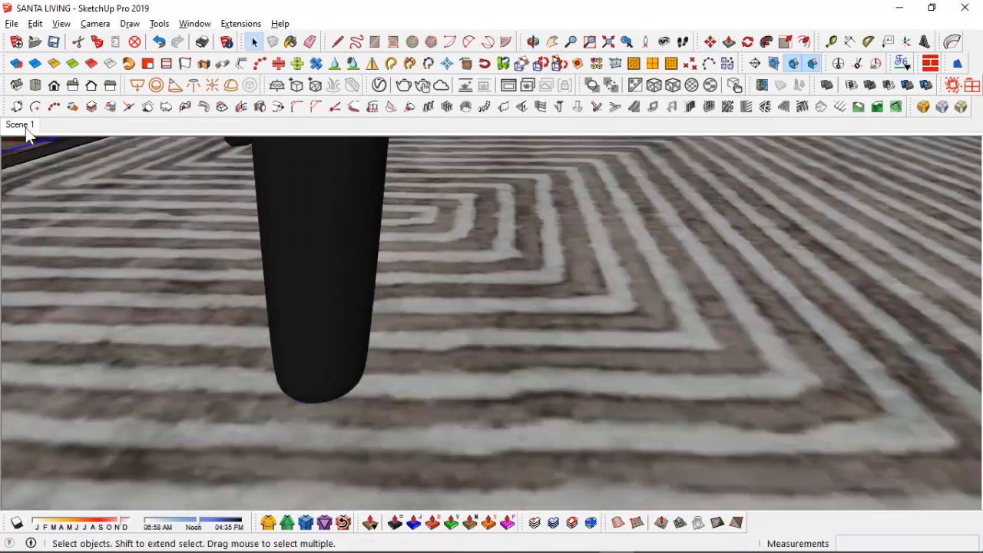
click(26, 127)
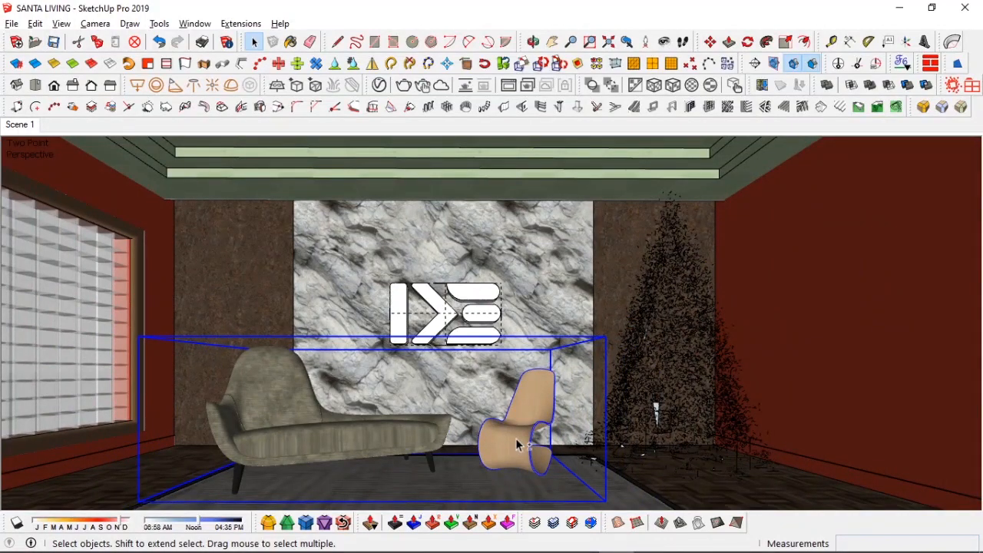
Step: Open the group and move the lounge chair about 200 mm
double_click(516, 444)
click(513, 441)
key(m)
click(447, 496)
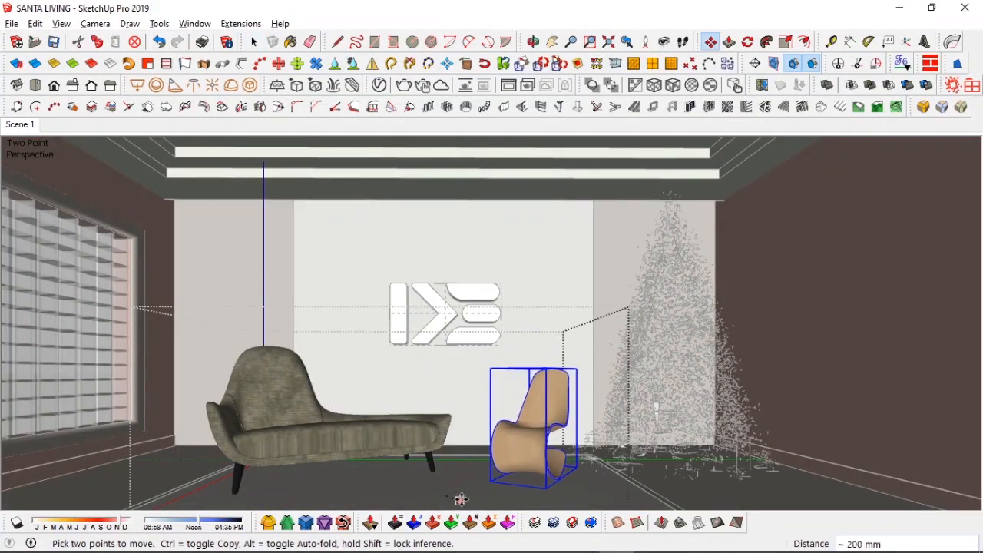
click(464, 500)
key(space)
key(Escape)
key(Escape)
Step: Sample the rug's material and open its diffuse bitmap in the V-Ray Asset Editor
key(b)
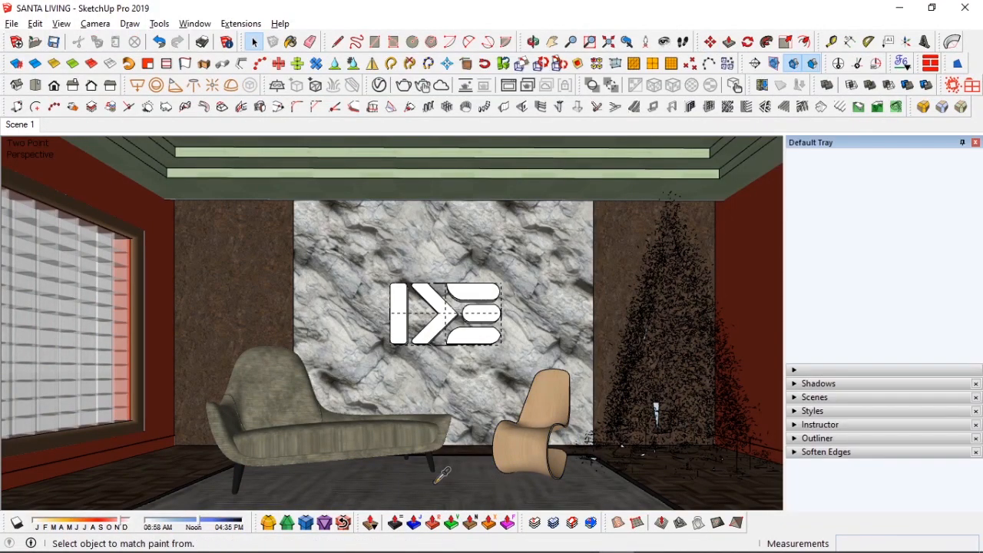
alt+click(436, 483)
click(380, 85)
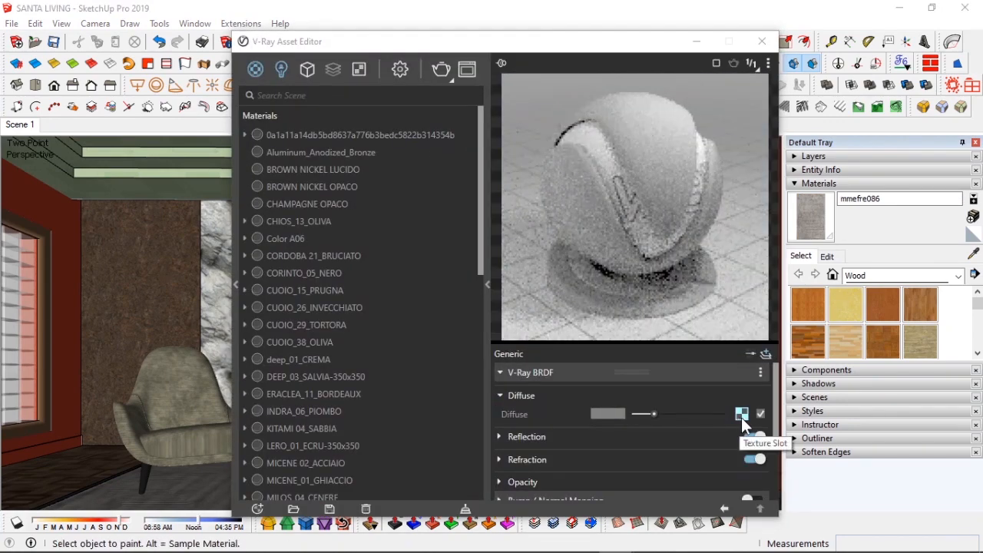
click(741, 414)
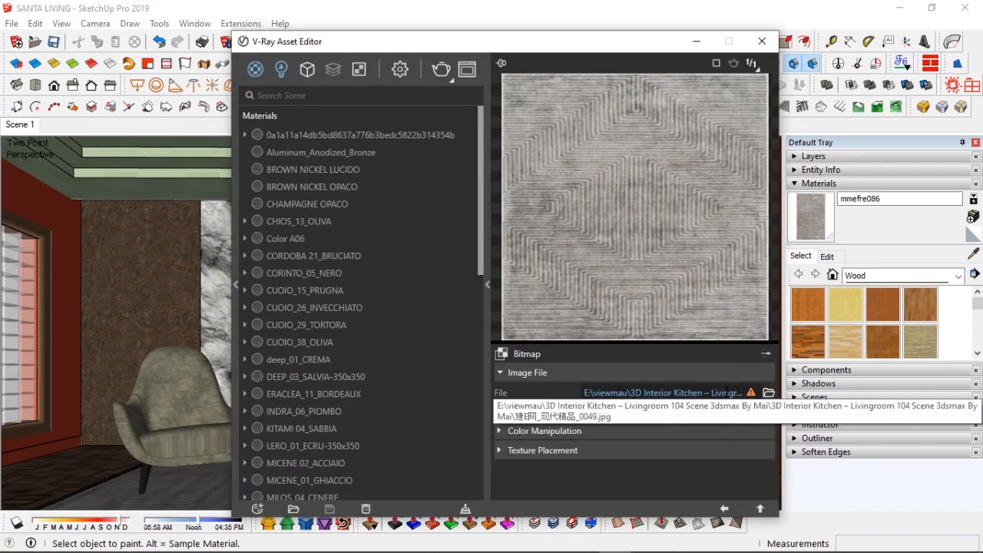
Step: Open the rug's texture image in an external editor and reopen it in Paint
drag(666, 42, 599, 33)
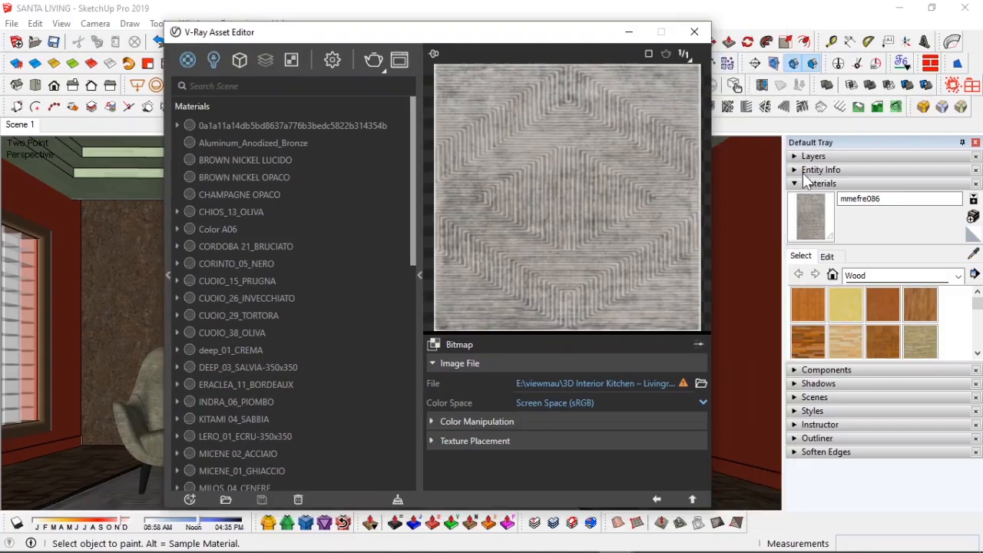
click(828, 256)
click(933, 401)
right_click(479, 226)
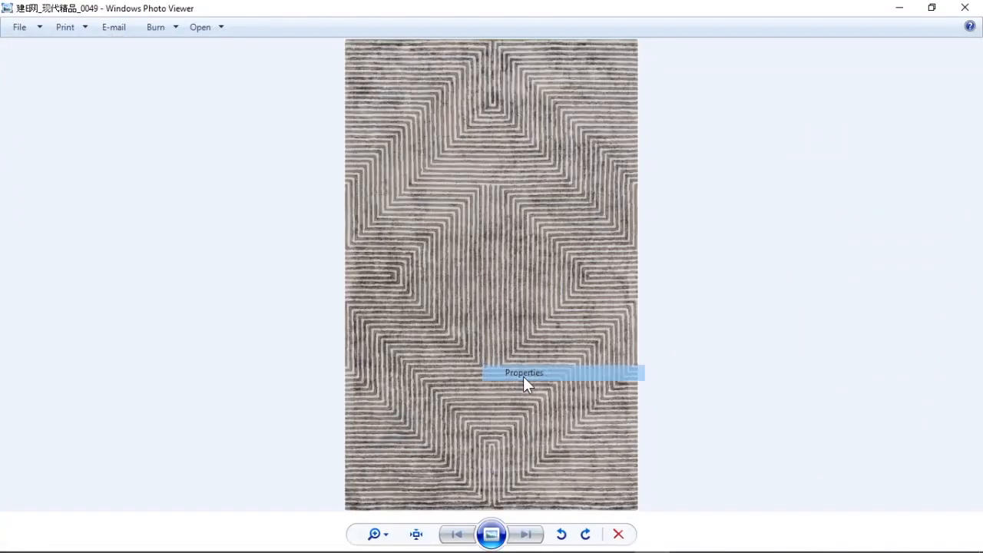
click(523, 375)
click(777, 189)
right_click(590, 189)
mouse_move(653, 197)
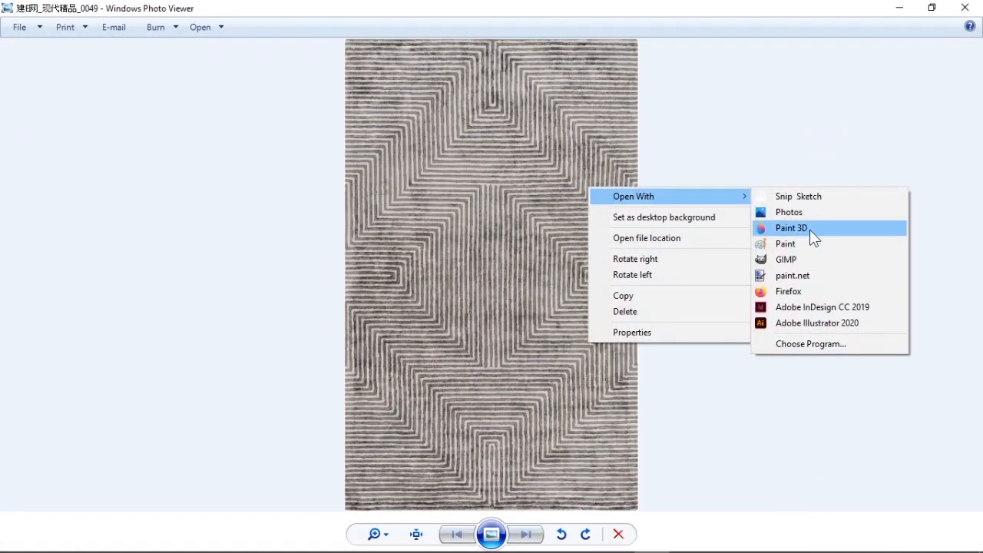
click(785, 244)
Step: Save the texture image as a JPEG in the Desktop project folder and close Paint
click(20, 24)
key(Escape)
key(F12)
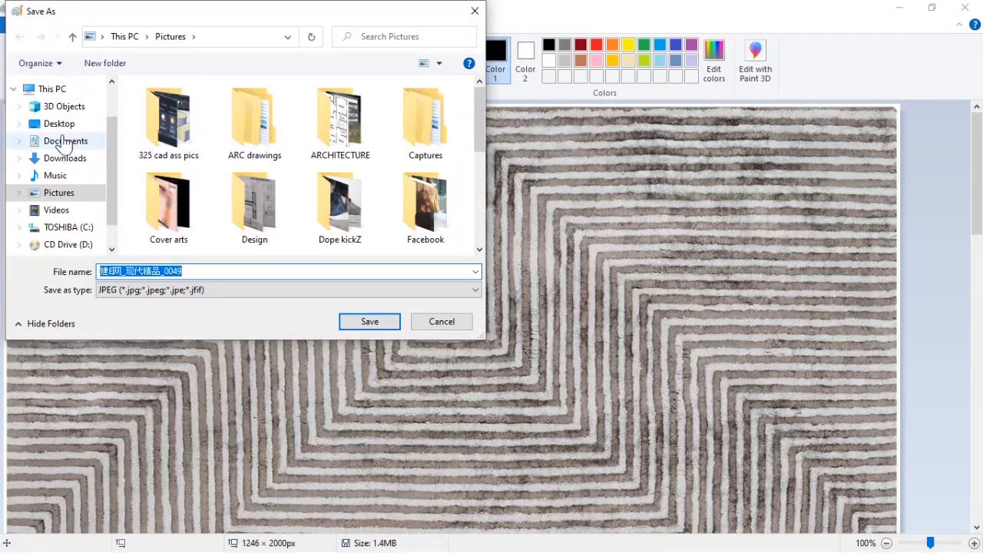
scroll(61, 114, up, 1)
click(44, 94)
double_click(242, 167)
click(359, 320)
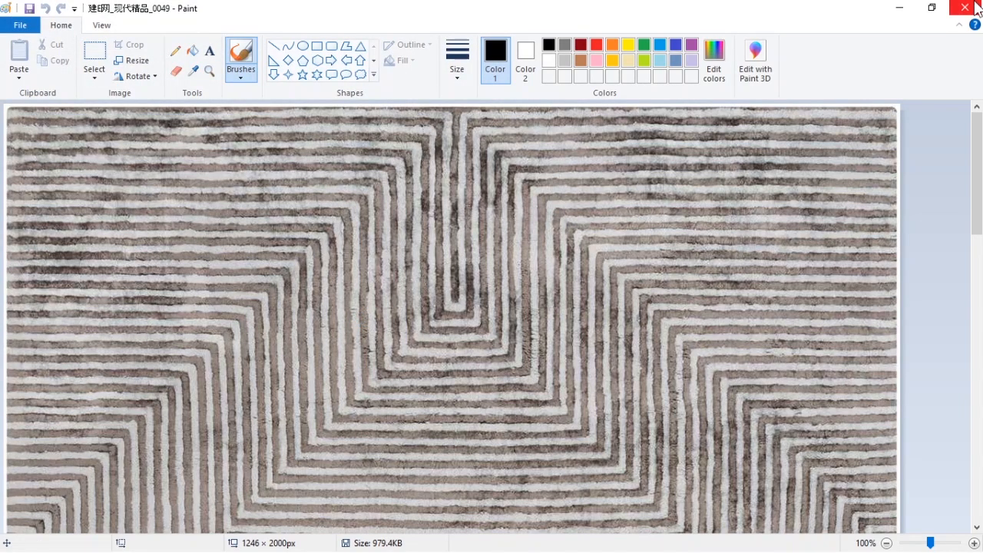
click(976, 6)
click(971, 7)
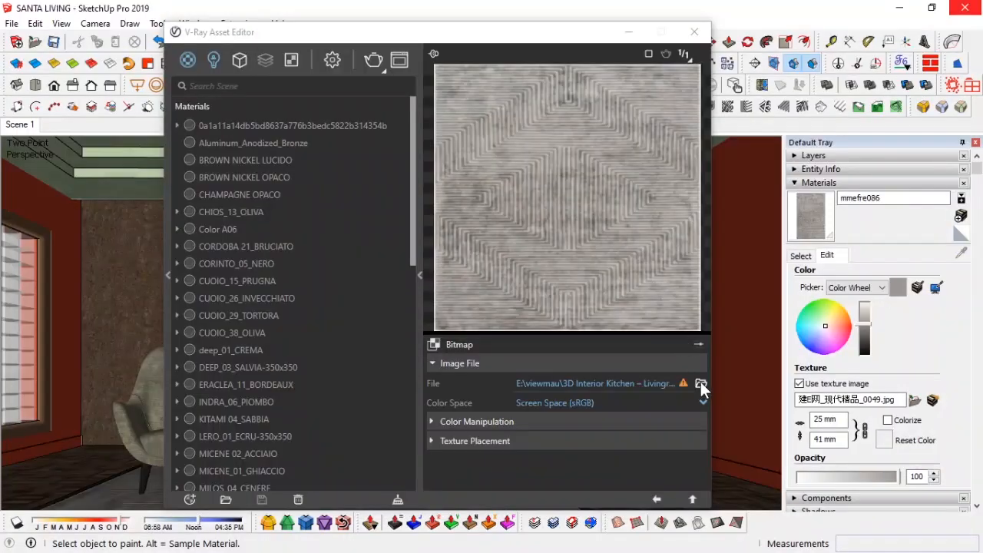
Step: Relink the rug's diffuse bitmap by dropping the saved texture file onto it
key(alt+Tab)
key(alt+Tab)
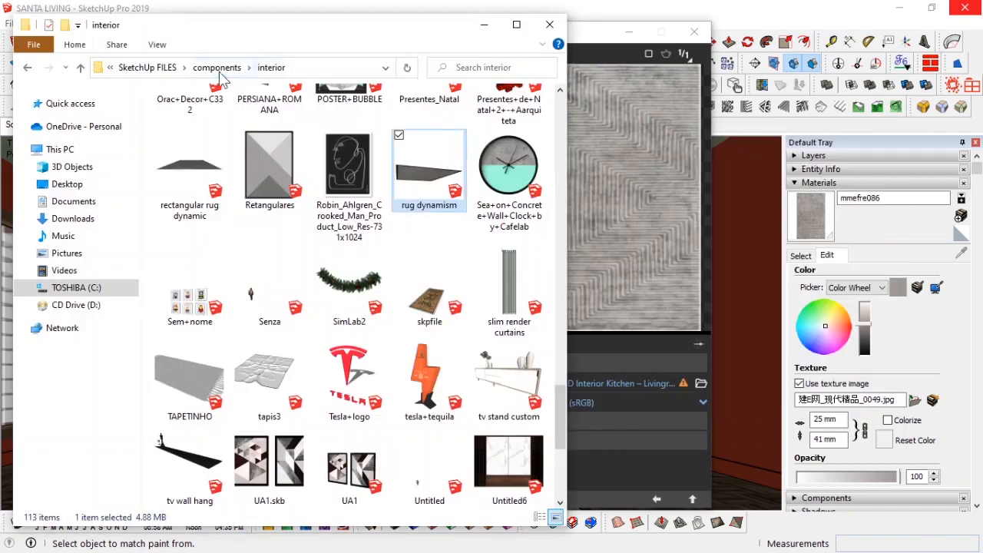
click(218, 70)
drag(419, 458, 638, 268)
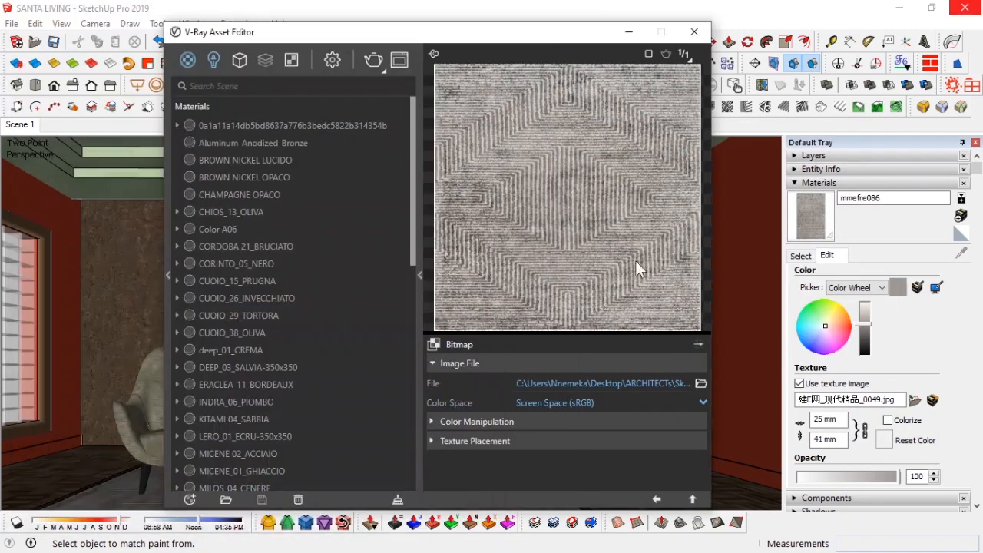
click(657, 500)
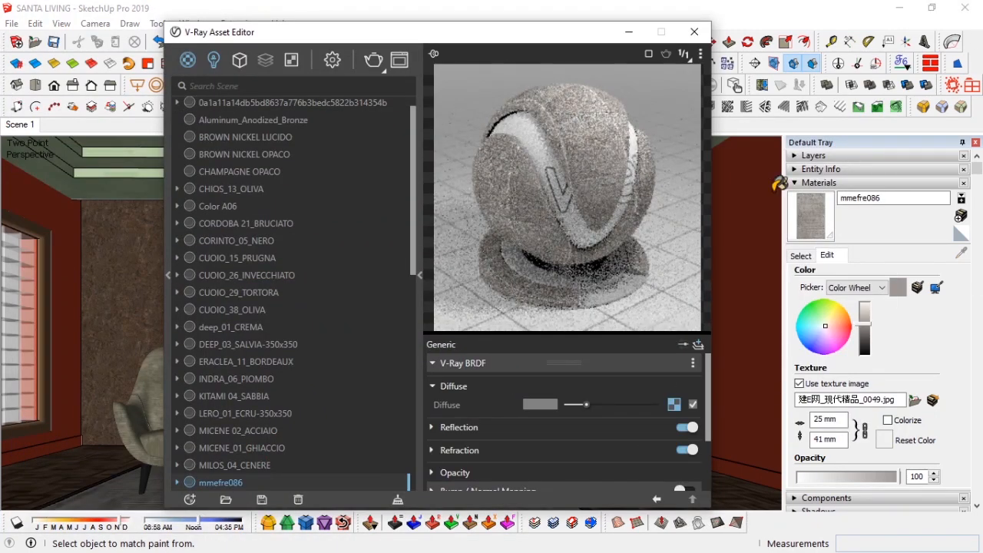
Step: Enable bump mapping on the rug material and load the rug texture into its bump map slot
drag(559, 44, 552, 27)
scroll(659, 408, down, 3)
click(673, 410)
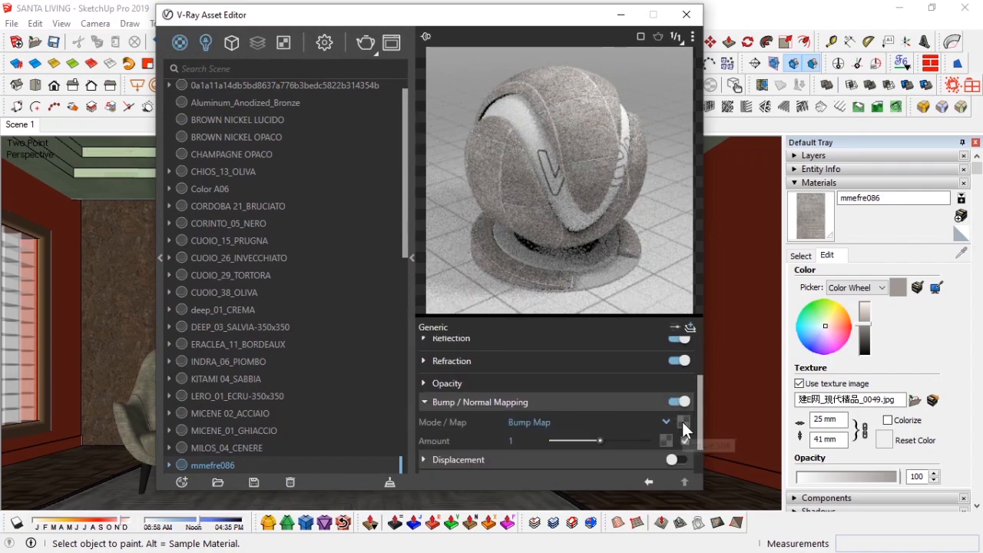
key(alt+Tab)
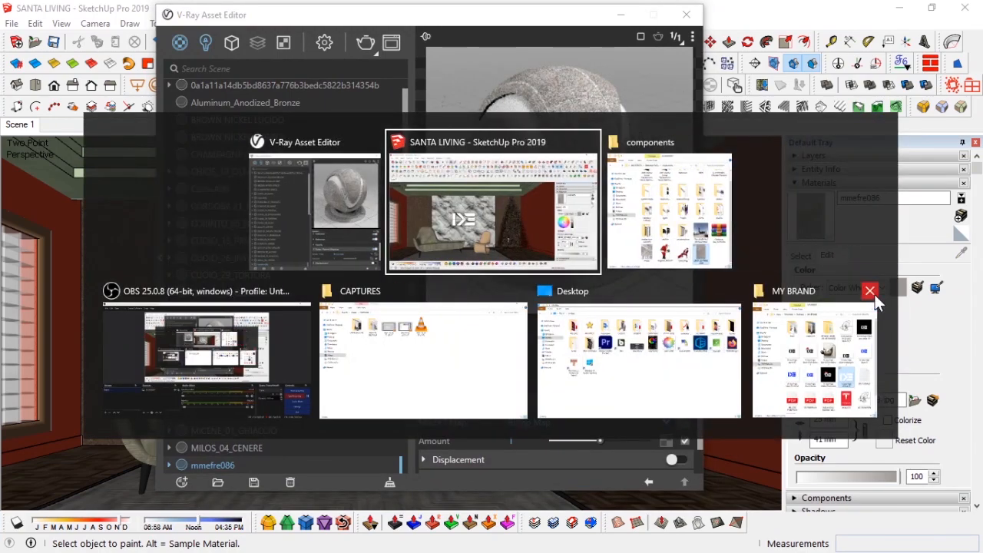
key(alt+Tab)
click(484, 26)
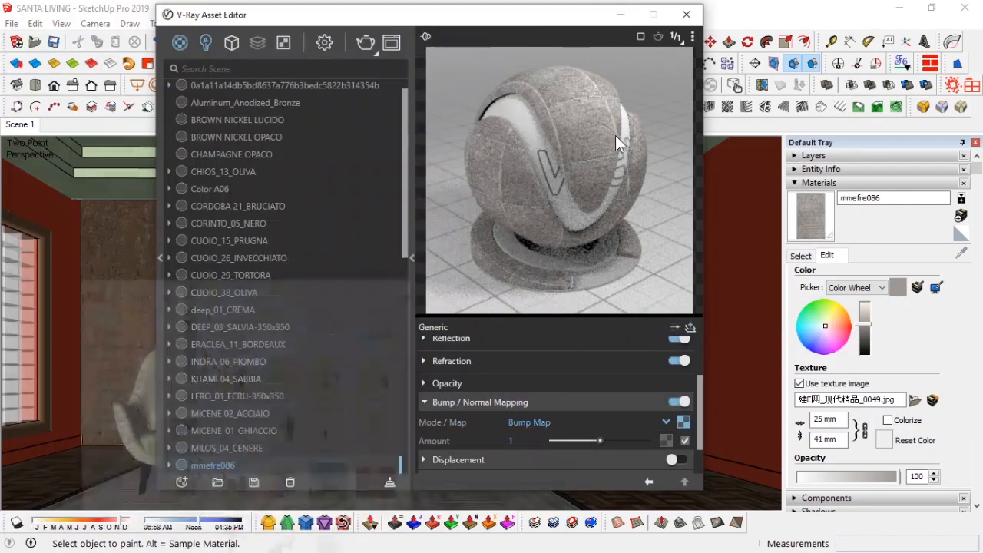
Step: Wrap the rug's bump map in a Color Correction with saturation -0.91 and close the V-Ray Asset Editor
click(685, 422)
click(684, 480)
right_click(684, 424)
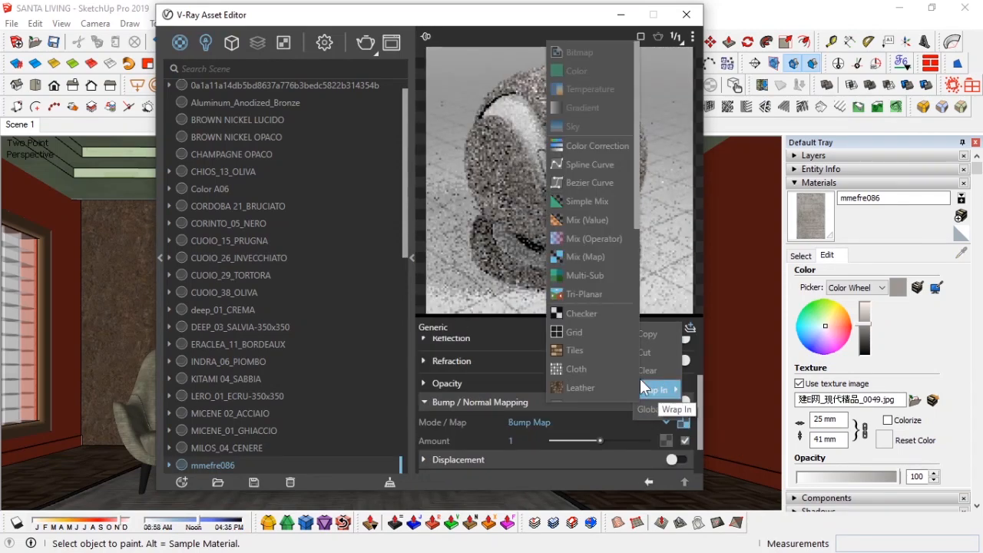
click(640, 390)
drag(593, 428, 553, 426)
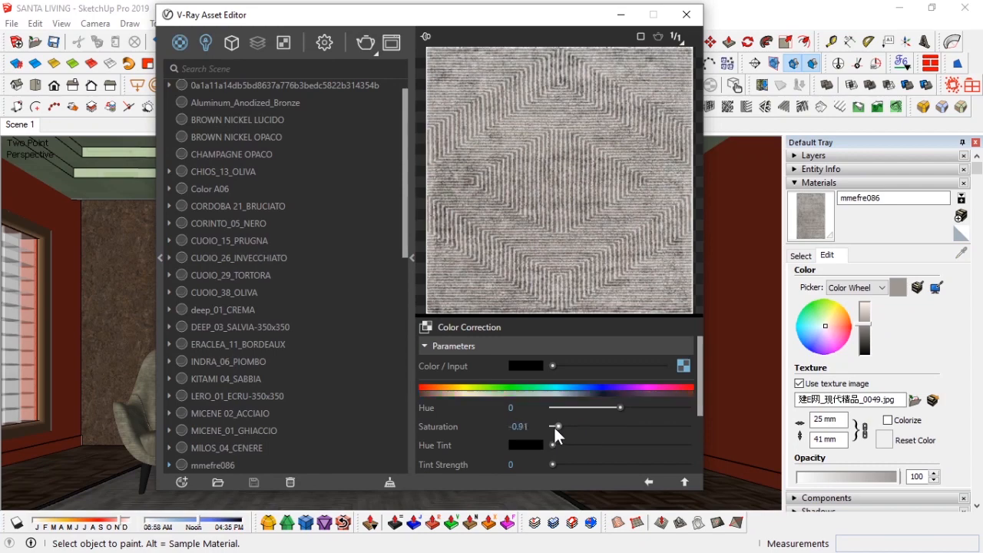
click(650, 481)
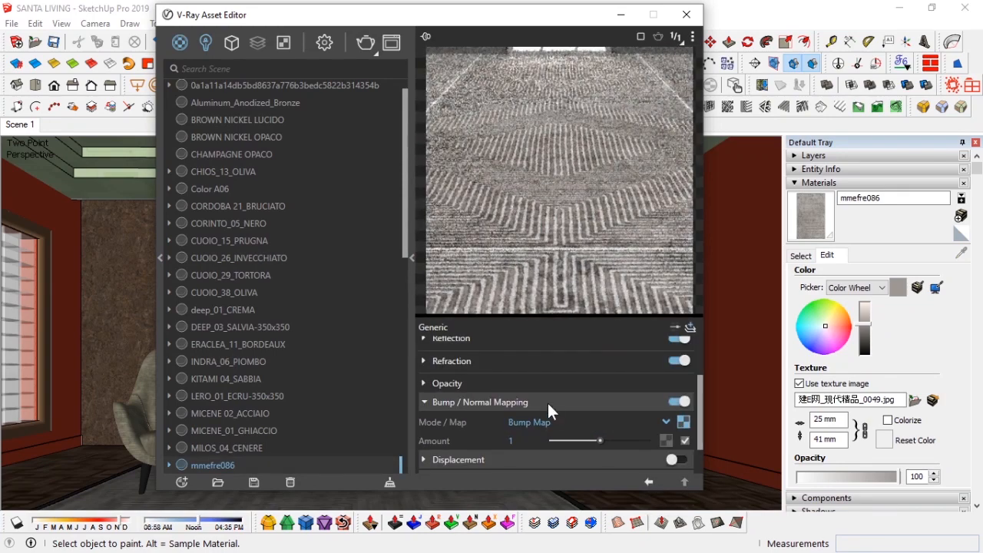
click(687, 14)
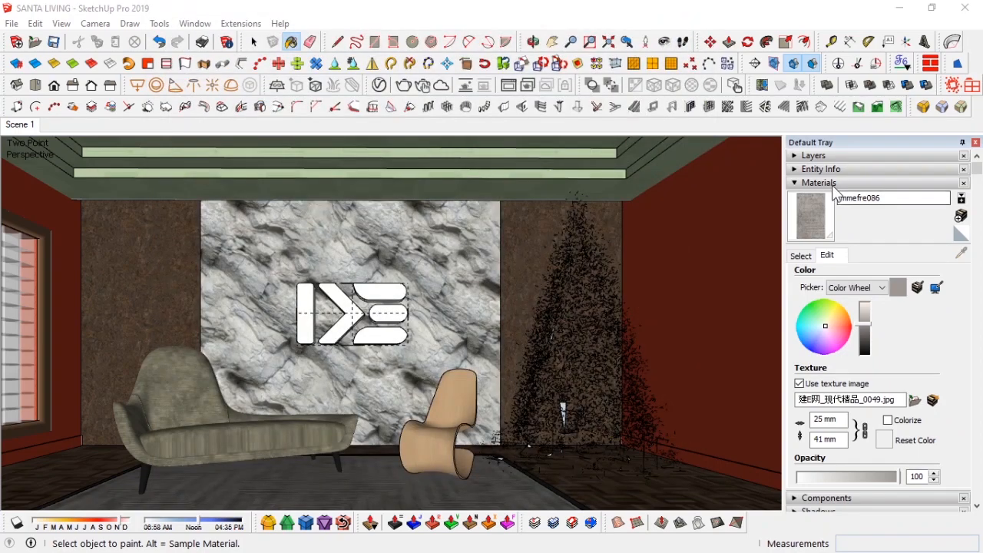
Step: Orbit and zoom around the room to inspect the rug with its new bump texture
click(874, 183)
click(976, 142)
scroll(639, 445, up, 2)
middle_drag(614, 444, 564, 413)
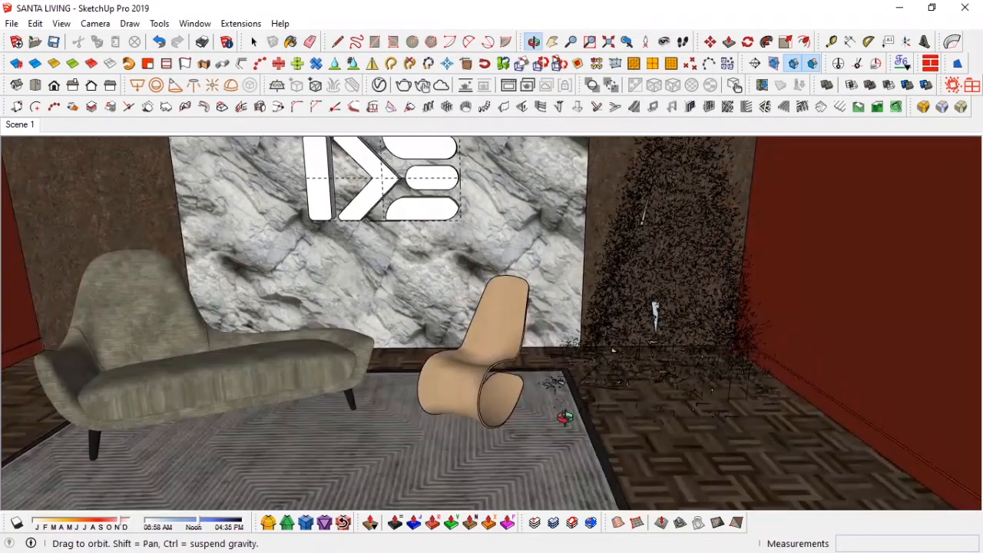
scroll(604, 445, up, 3)
click(379, 84)
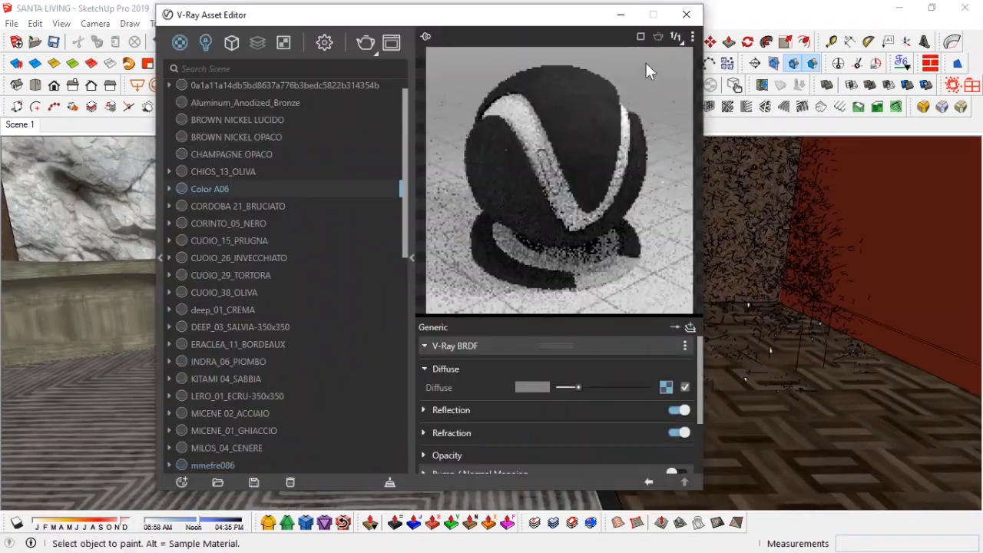
click(615, 19)
scroll(589, 350, down, 4)
middle_drag(588, 351, 433, 350)
click(496, 335)
key(m)
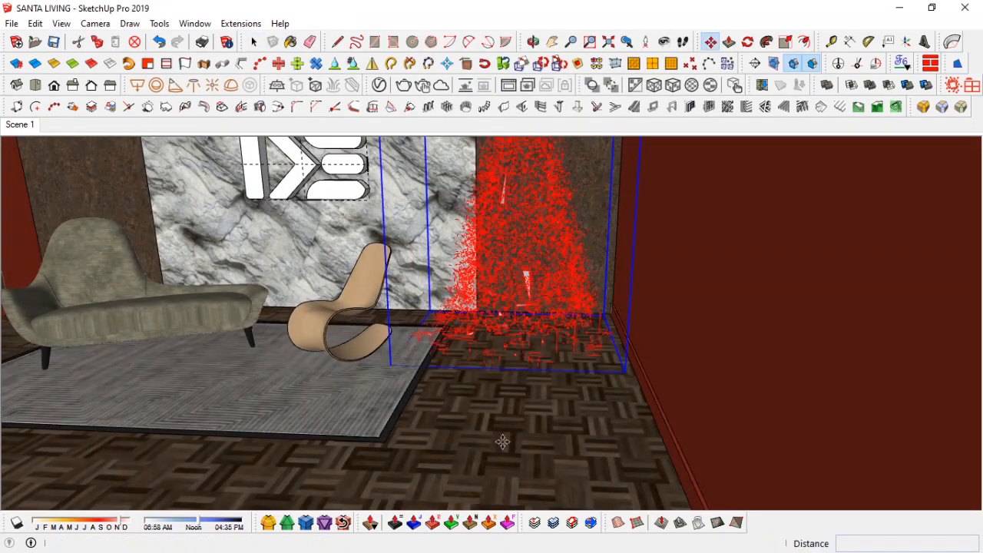
key(space)
middle_drag(504, 443, 630, 453)
click(20, 124)
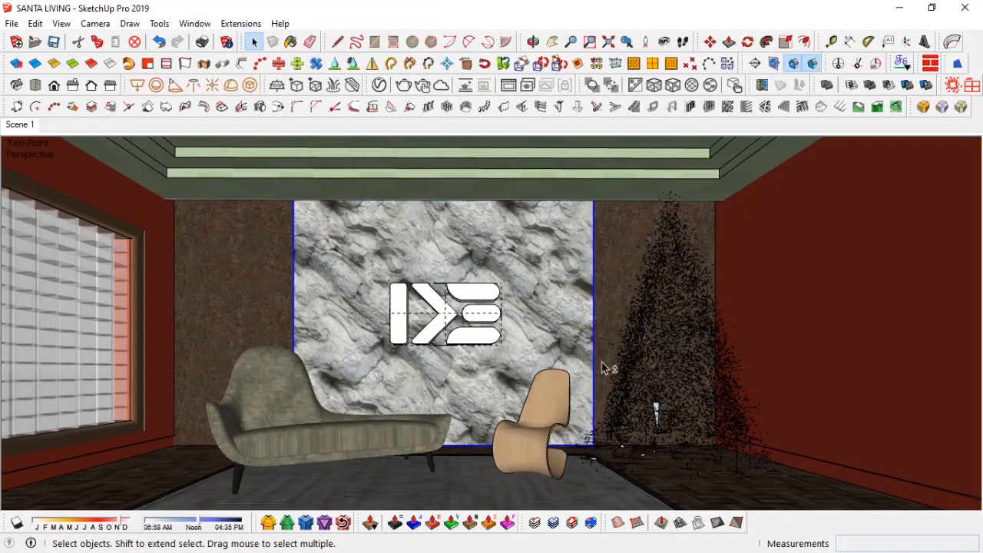
Step: Import a side table component from the furniture folder into the model
shift+click(601, 363)
scroll(536, 346, up, 2)
middle_drag(536, 347, 520, 309)
key(alt+Tab)
key(alt+Tab)
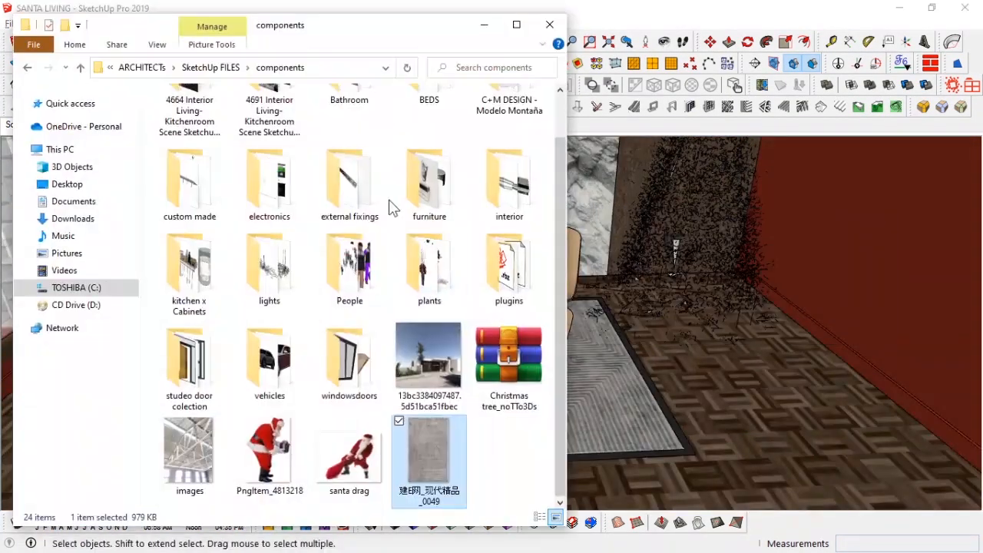
scroll(415, 231, up, 1)
double_click(425, 250)
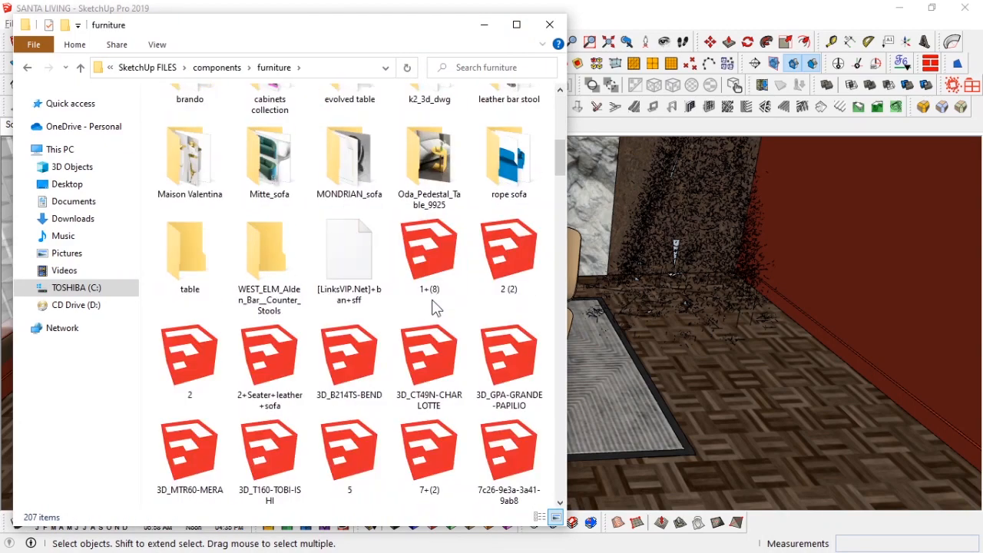
scroll(434, 308, down, 3)
scroll(361, 325, down, 10)
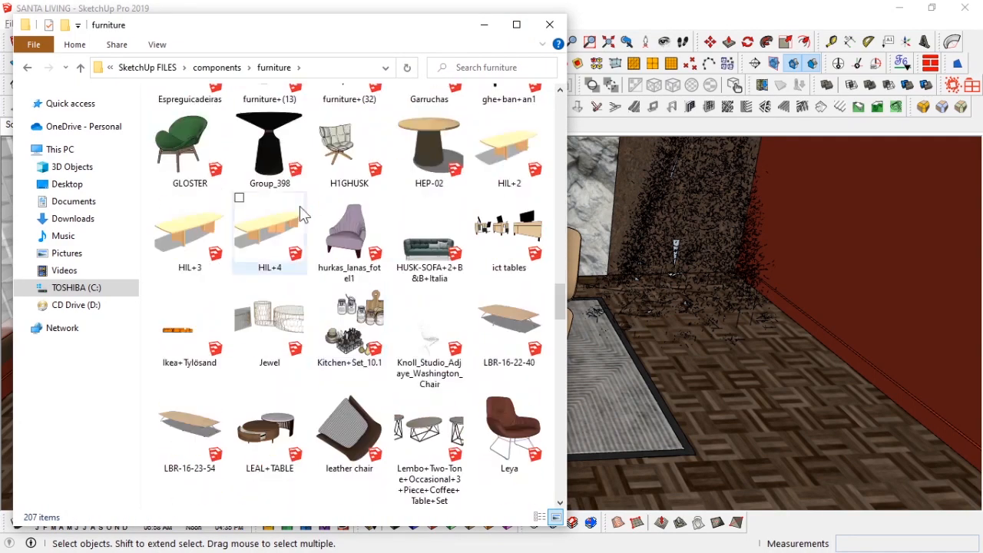
scroll(405, 282, down, 2)
scroll(405, 282, down, 4)
drag(374, 28, 226, 71)
click(52, 201)
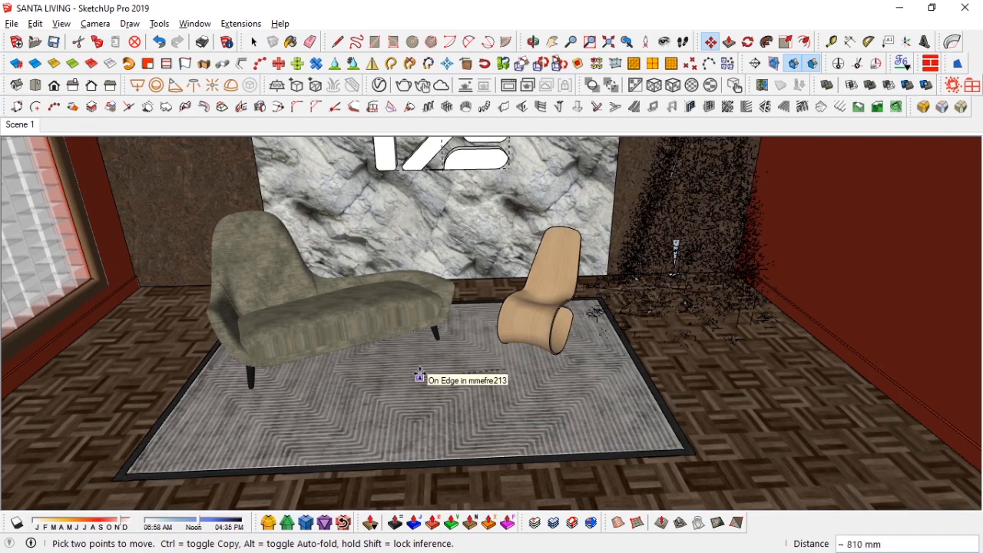
key(space)
Step: Locate the imported table far outside the room and explode its component to reach its geometry
scroll(599, 369, down, 2)
middle_drag(667, 356, 549, 356)
scroll(548, 357, down, 3)
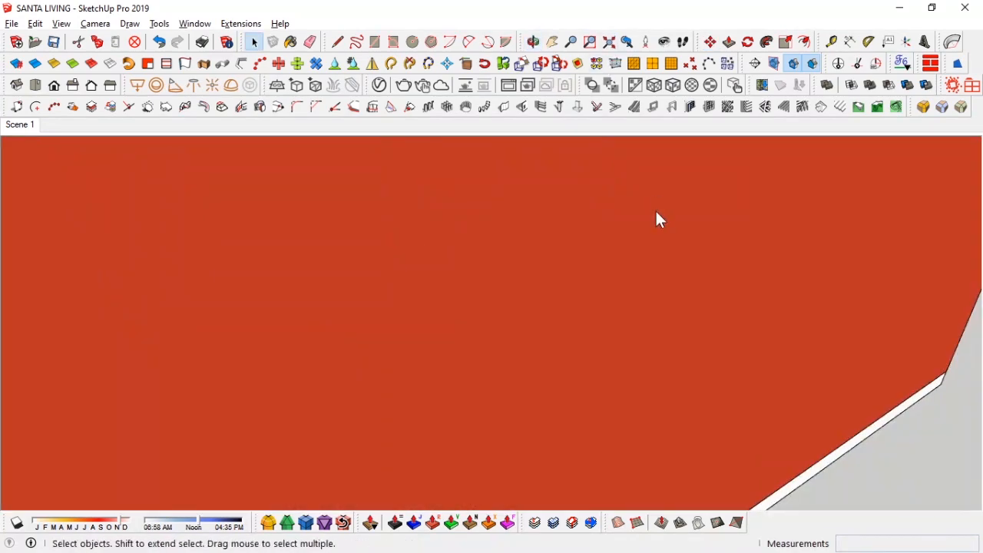
scroll(658, 219, down, 5)
middle_drag(480, 292, 610, 307)
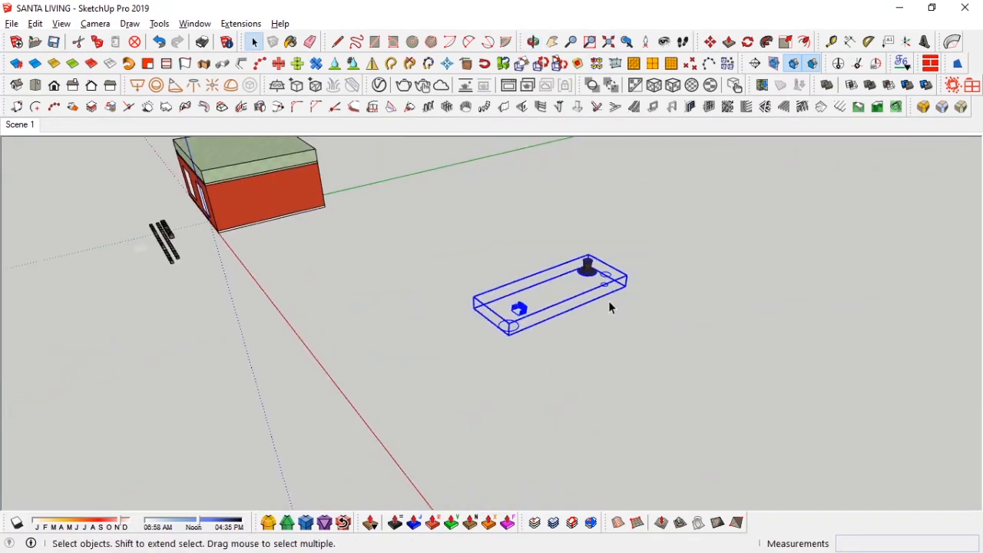
scroll(599, 304, up, 5)
right_click(569, 258)
mouse_move(661, 343)
click(771, 374)
middle_drag(398, 360, 442, 319)
scroll(430, 327, down, 2)
double_click(324, 383)
drag(159, 330, 396, 506)
right_click(312, 376)
click(359, 137)
middle_drag(596, 281, 452, 289)
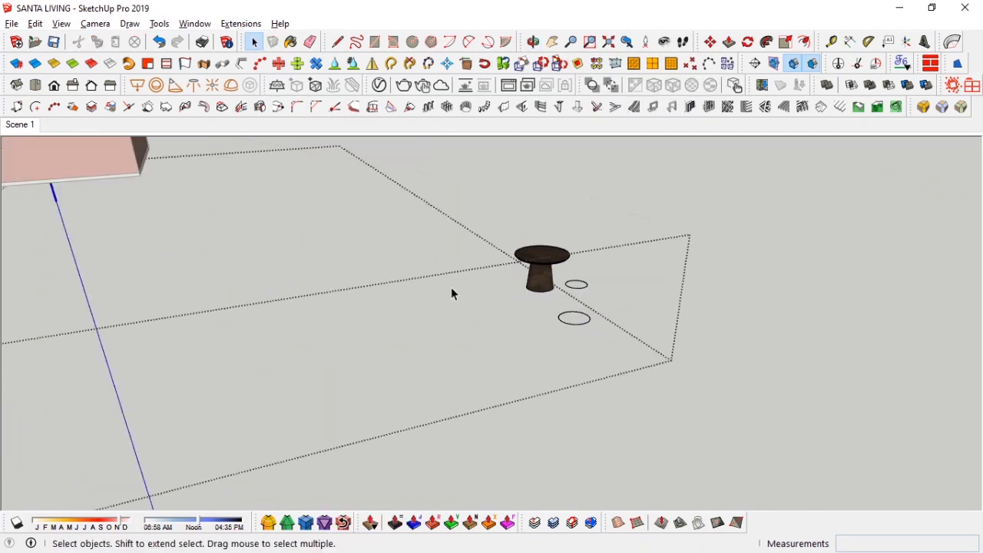
Step: Erase the leftover rectangle outline surrounding the table
middle_drag(579, 292, 510, 263)
click(616, 376)
key(Escape)
right_click(513, 263)
click(556, 163)
middle_drag(557, 304, 660, 338)
click(407, 304)
middle_drag(407, 300, 516, 247)
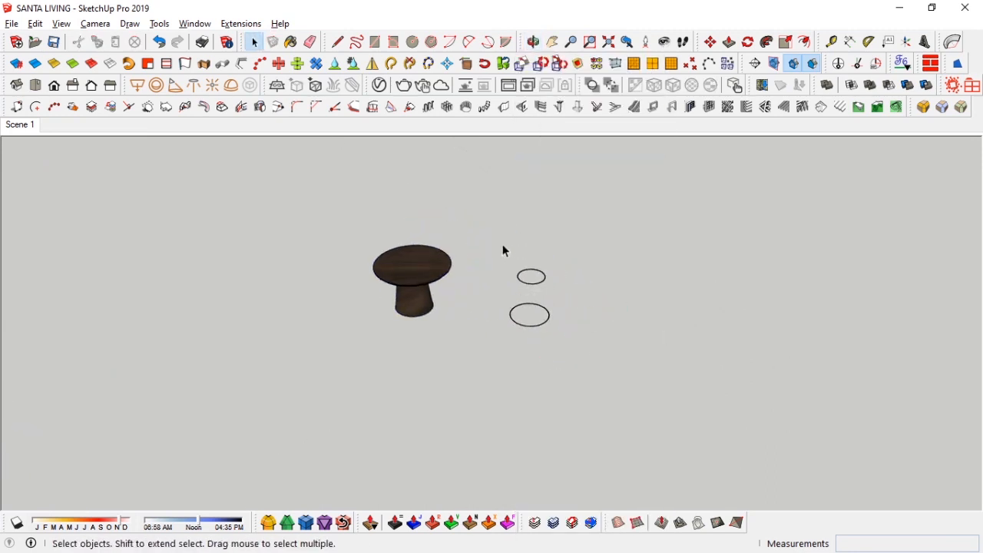
Step: Erase the two stray circles next to the table
right_click(539, 289)
click(560, 216)
right_click(430, 287)
click(427, 323)
Step: Move the table from its distant position into the living room
scroll(430, 315, up, 1)
middle_drag(439, 323, 445, 309)
scroll(435, 305, up, 2)
key(m)
click(438, 305)
scroll(303, 305, down, 5)
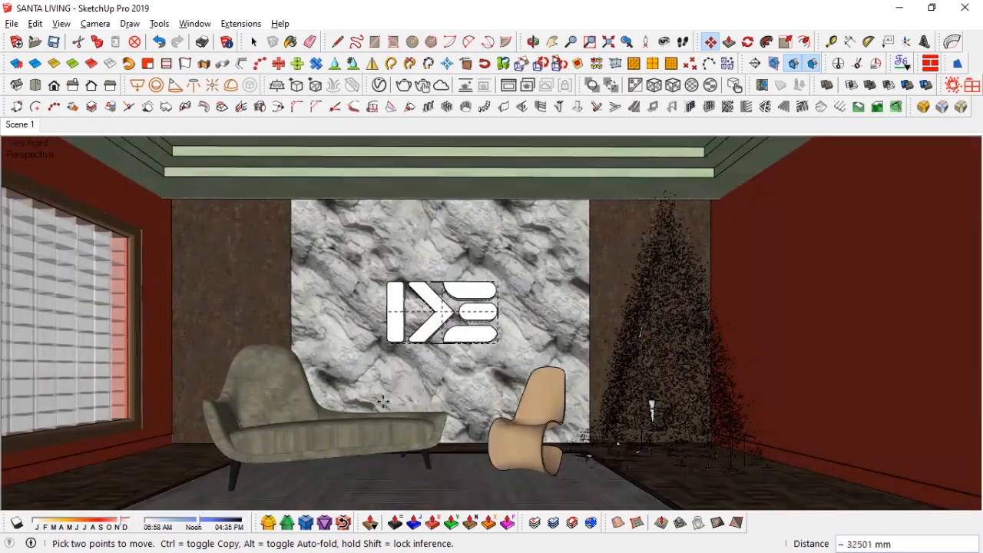
click(416, 503)
Step: Scale the table and reposition it onto the rug beside the chair
middle_drag(455, 373, 476, 445)
key(s)
scroll(527, 392, up, 4)
click(551, 393)
click(477, 397)
middle_drag(484, 398, 495, 269)
key(m)
click(595, 376)
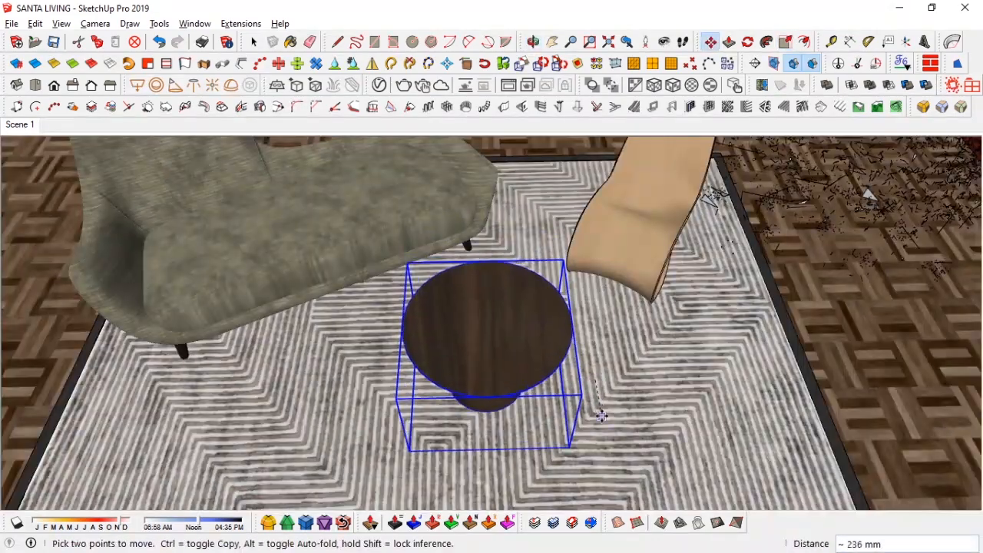
click(602, 413)
key(space)
Step: Return to Scene 1 and shift the table in front of the sofa
click(27, 128)
key(z)
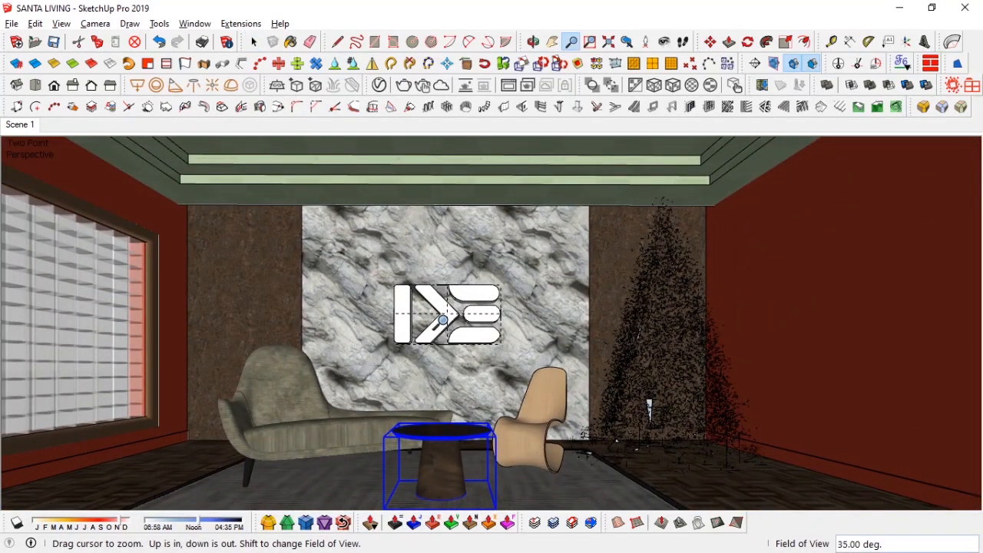
key(m)
click(697, 484)
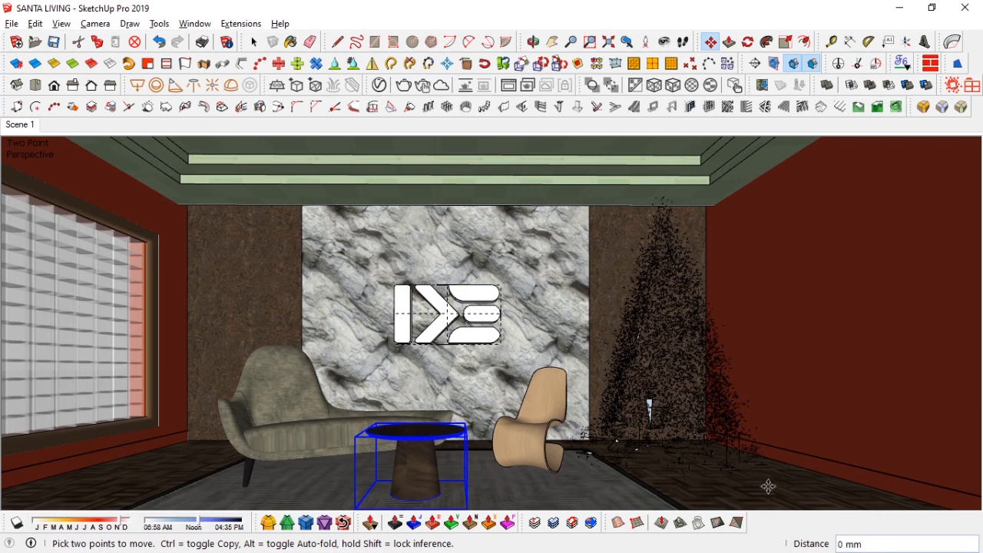
click(735, 489)
key(space)
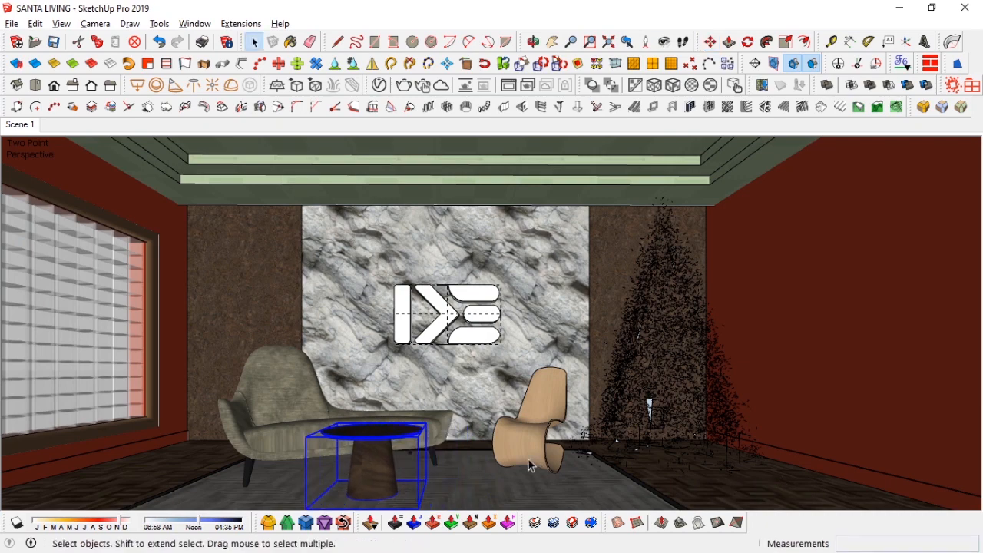
Step: Sample the table's walnut material and review its settings in the V-Ray Asset Editor
mouse_move(370, 480)
middle_down()
mouse_move(428, 456)
mouse_move(407, 369)
middle_up()
key(b)
alt+click(375, 325)
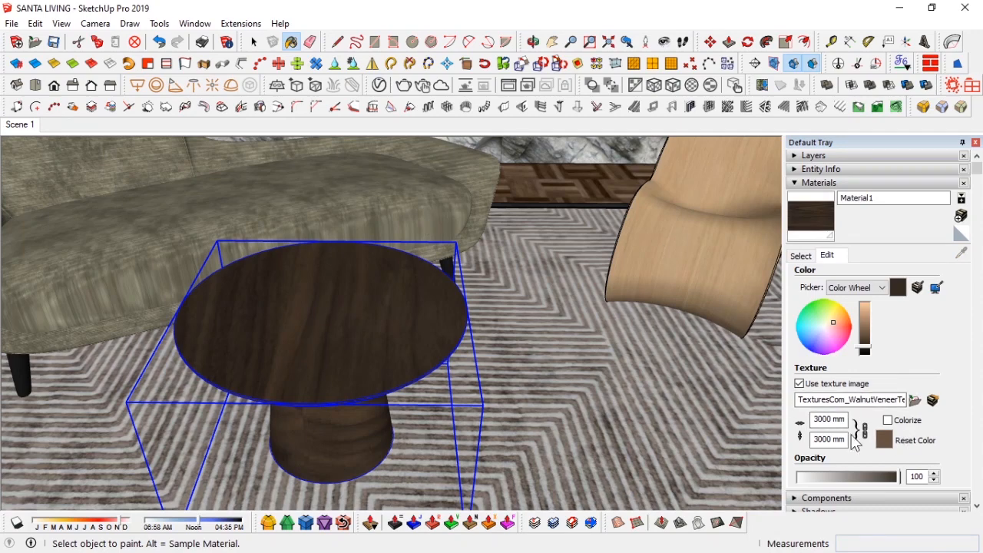
click(380, 85)
click(514, 410)
drag(605, 429, 635, 448)
click(638, 448)
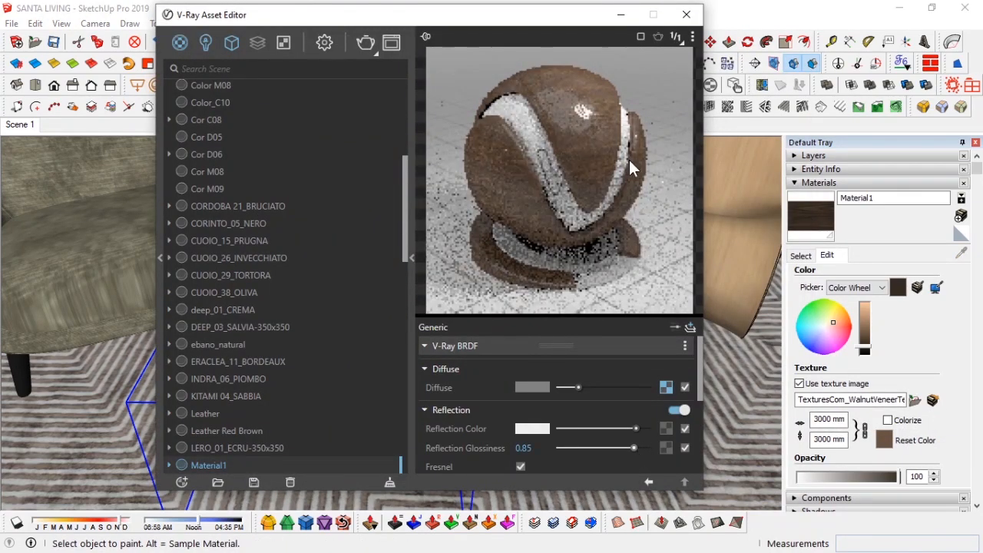
click(621, 15)
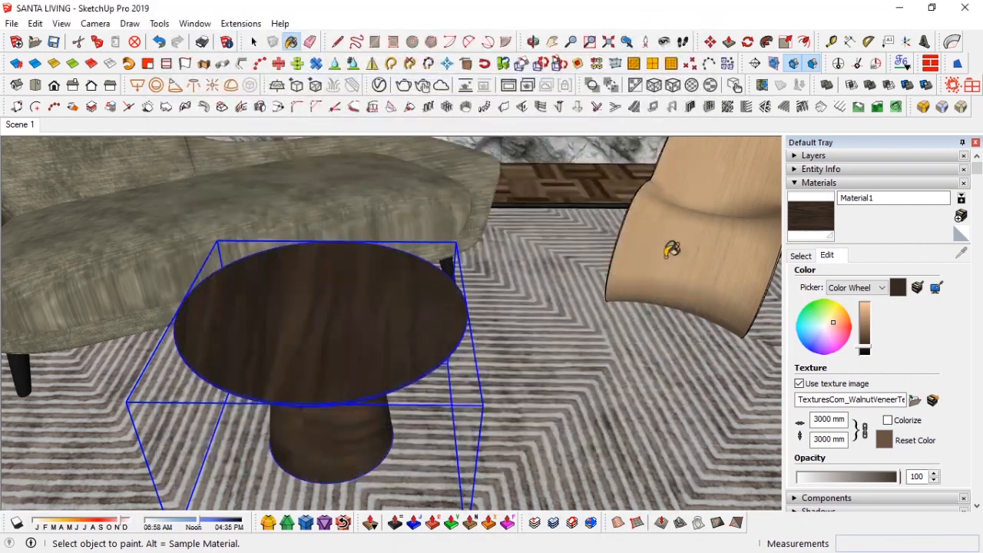
Step: Open the walnut texture image externally and inspect its file properties
click(932, 400)
right_click(532, 270)
click(615, 408)
scroll(742, 437, down, 2)
scroll(810, 314, up, 2)
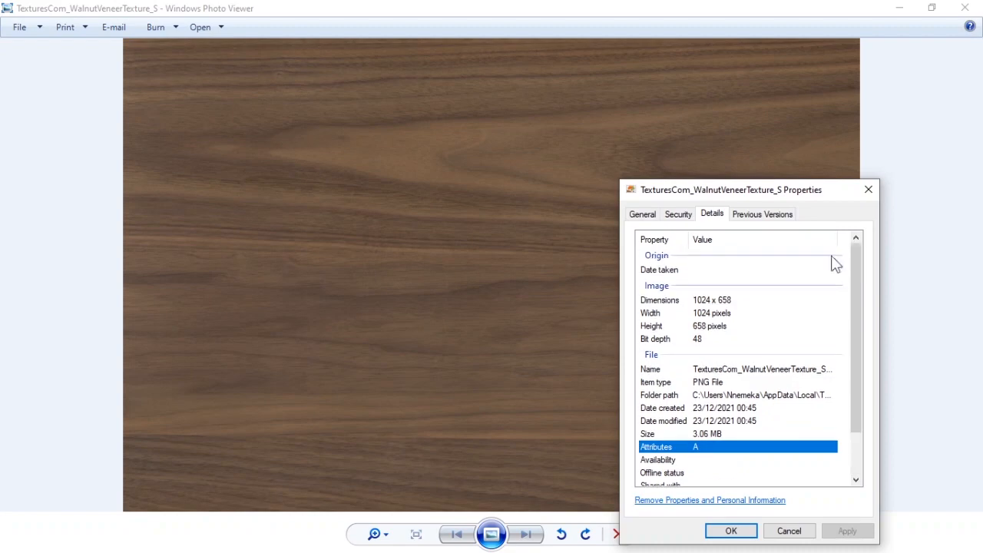
key(Escape)
Step: Open the walnut texture in Paint, save it as a PNG in the components folder, and close Paint
right_click(750, 204)
mouse_move(767, 221)
click(638, 261)
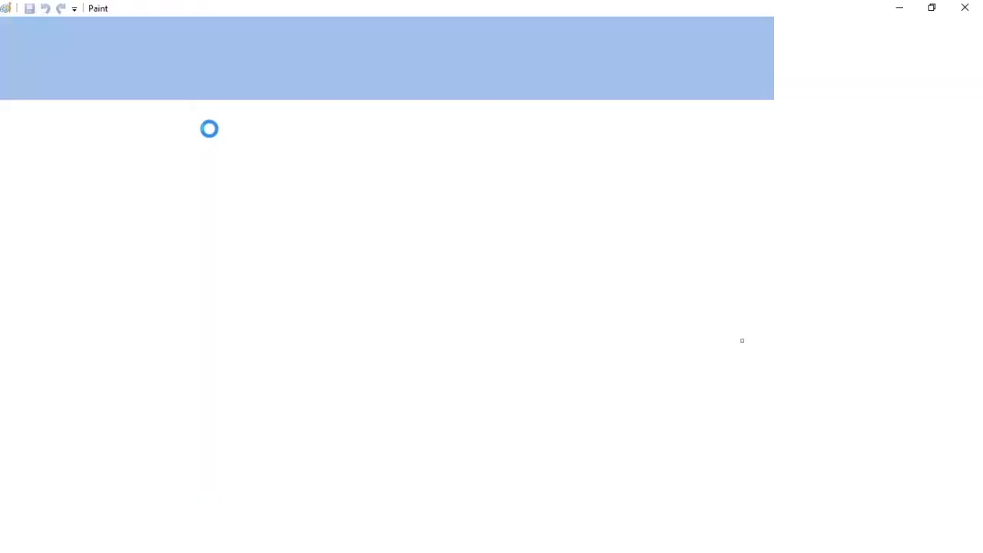
key(F12)
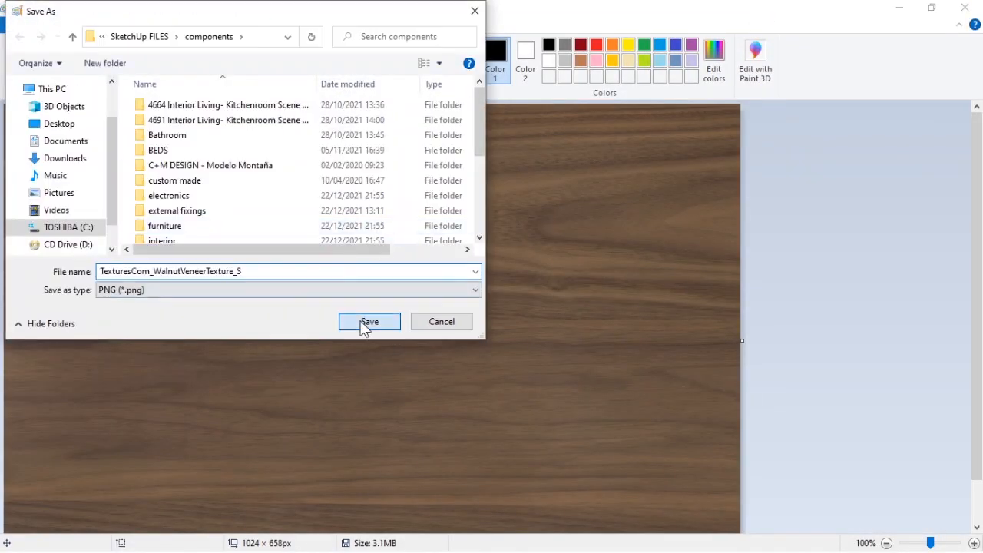
click(366, 324)
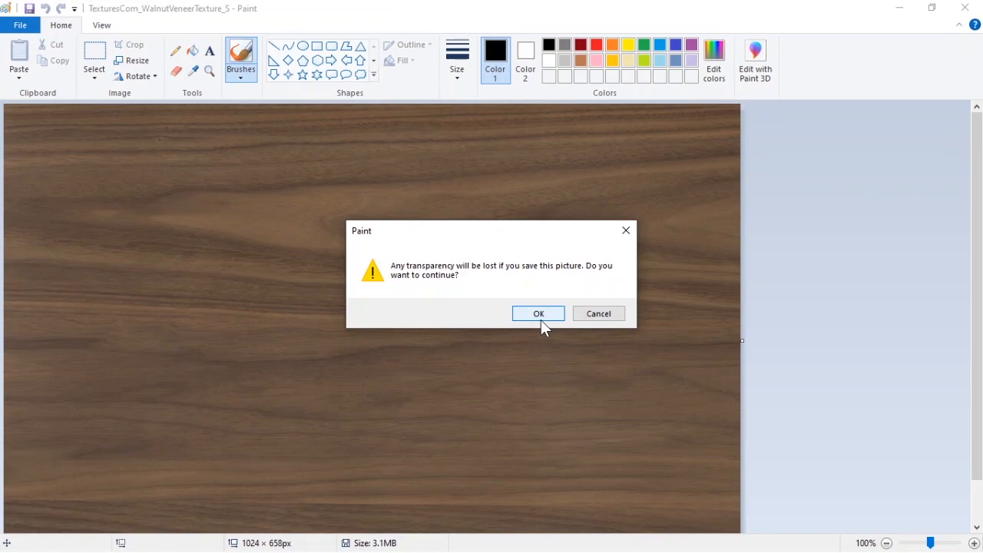
click(541, 319)
click(965, 8)
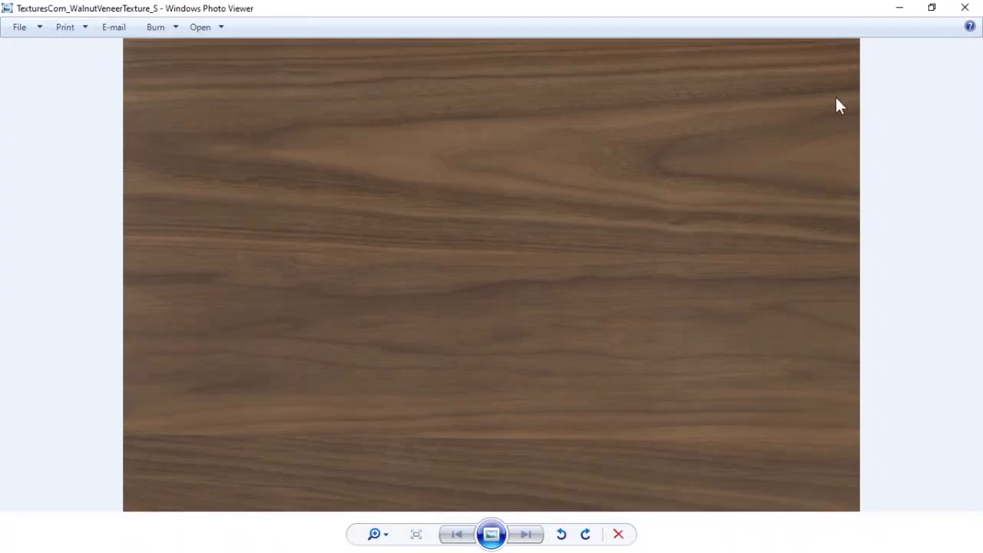
Step: Relink the table material's diffuse bitmap by dropping the saved walnut texture onto it, then close the Materials tray
click(901, 8)
click(379, 85)
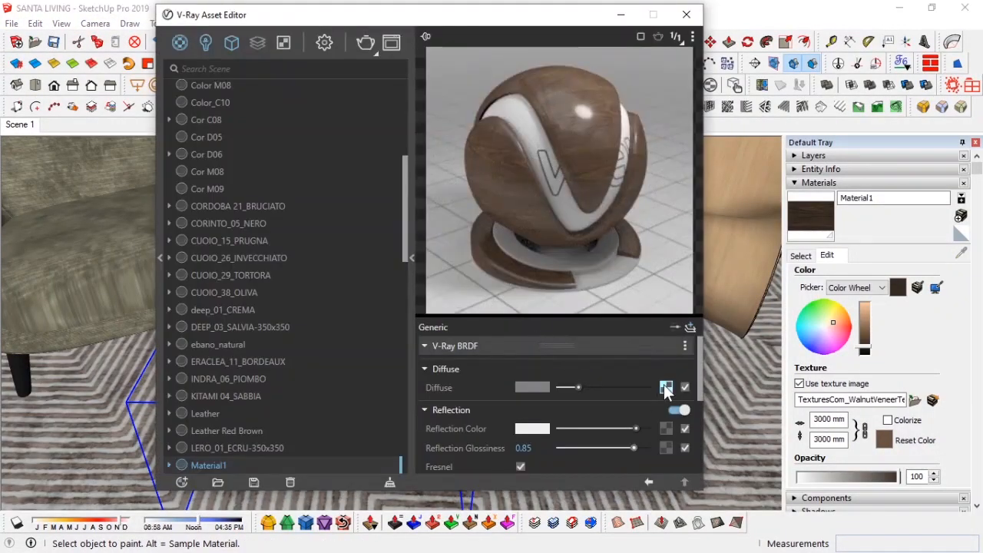
click(667, 388)
key(alt+Tab)
click(67, 109)
drag(279, 496, 588, 368)
click(649, 482)
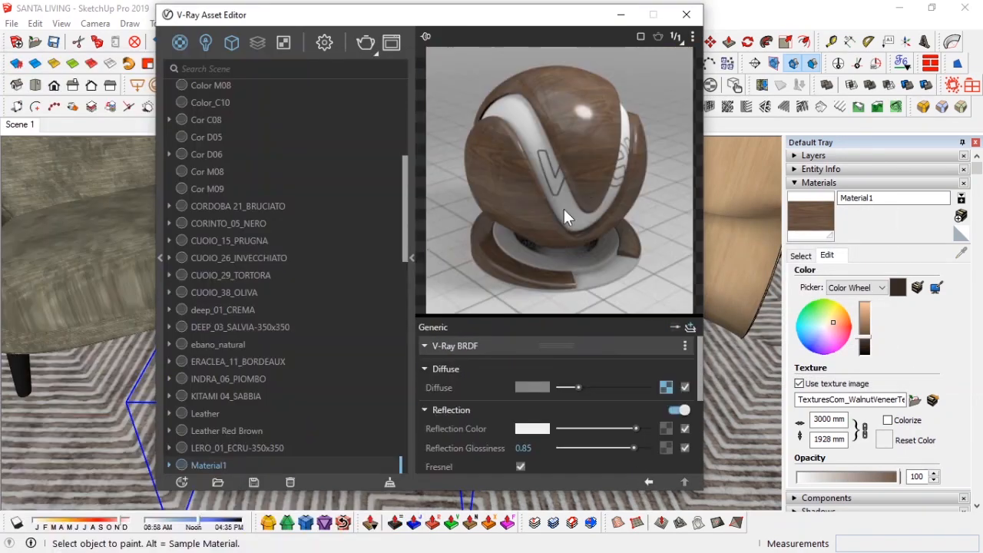
click(801, 256)
click(837, 184)
click(976, 143)
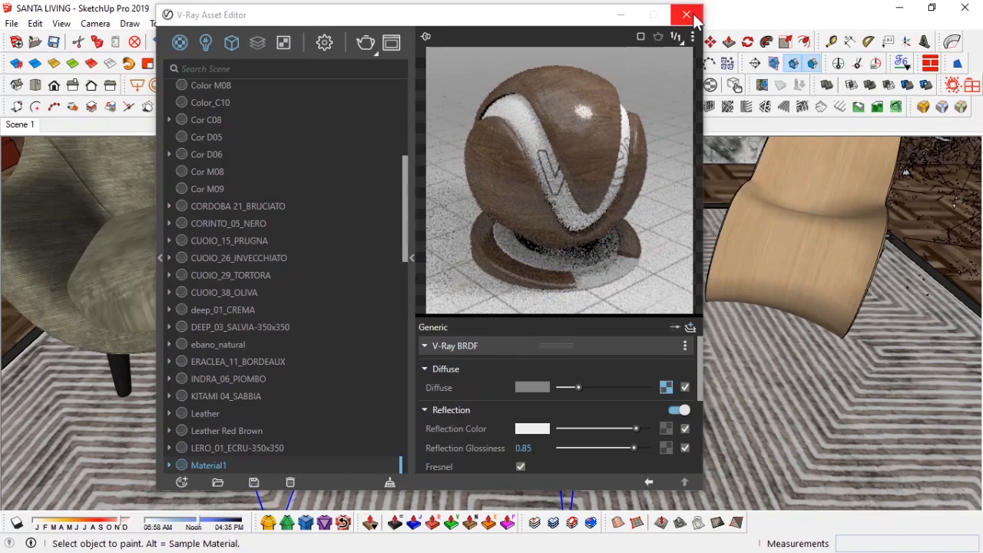
Step: Reproject the walnut texture onto the side table's cylindrical base using projected UV painting so the grain wraps correctly
click(688, 15)
click(13, 125)
key(space)
middle_drag(356, 486, 472, 363)
scroll(415, 346, up, 6)
double_click(375, 315)
click(381, 299)
click(903, 64)
click(408, 388)
click(283, 283)
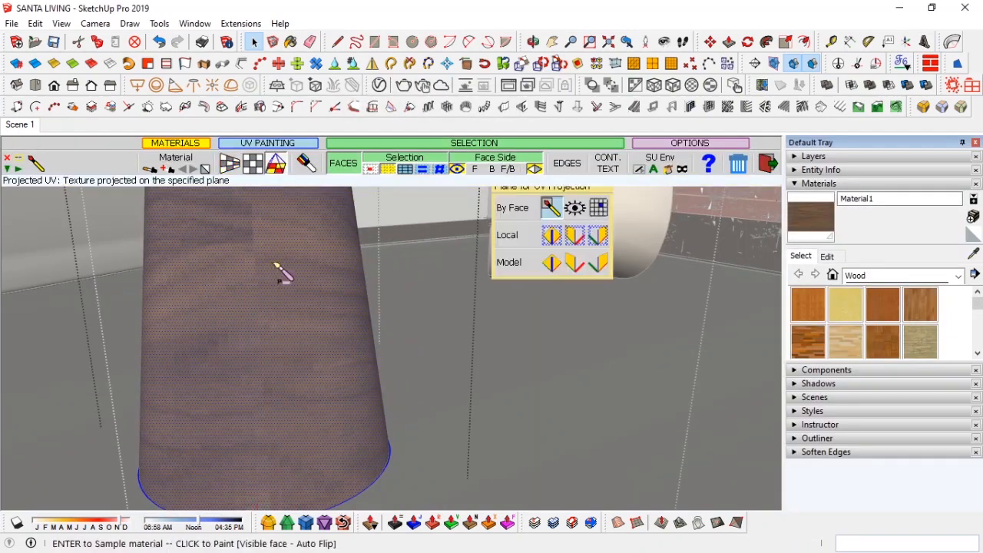
mouse_move(275, 264)
middle_down()
mouse_move(392, 279)
mouse_move(323, 408)
mouse_move(253, 387)
mouse_move(412, 353)
mouse_move(430, 326)
middle_up()
click(230, 163)
mouse_move(407, 284)
middle_down()
mouse_move(377, 274)
mouse_move(408, 314)
mouse_move(112, 306)
mouse_move(763, 330)
mouse_move(241, 384)
mouse_move(318, 432)
middle_up()
click(441, 323)
click(361, 301)
key(space)
key(Escape)
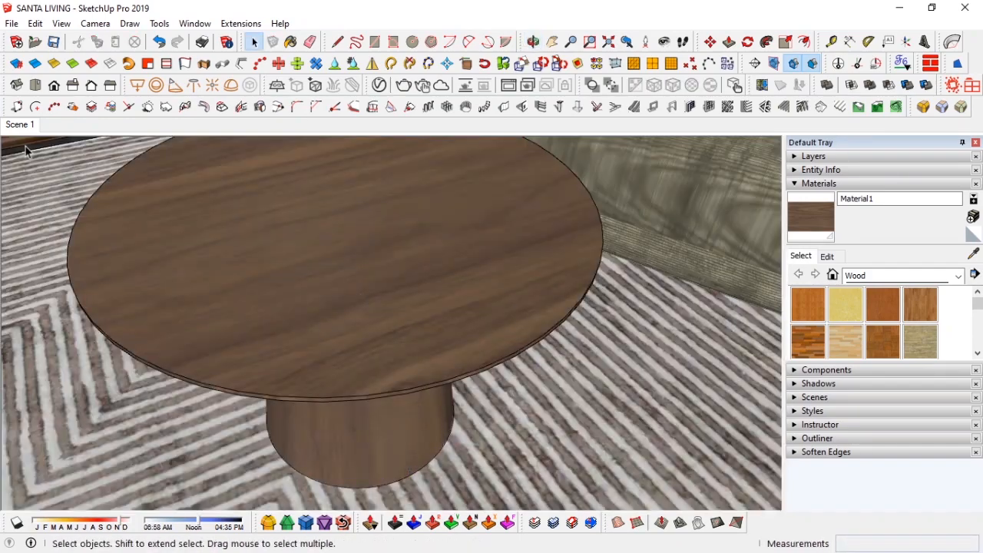
Step: Insert the MILK+AND+COOKIES component from the kitchen x Cabinets folder and place it on the side table
click(20, 125)
click(843, 183)
click(975, 143)
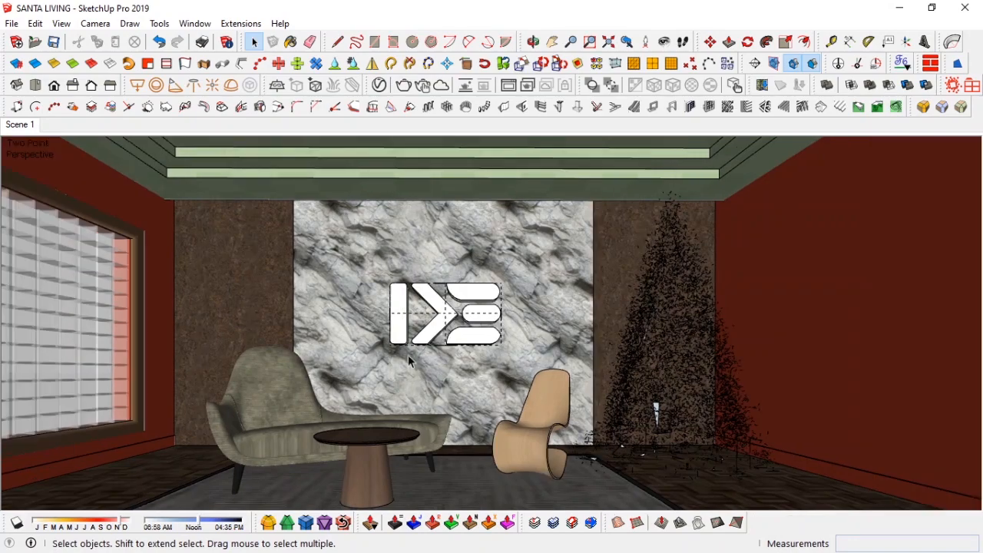
middle_drag(387, 442, 382, 370)
key(alt+Tab)
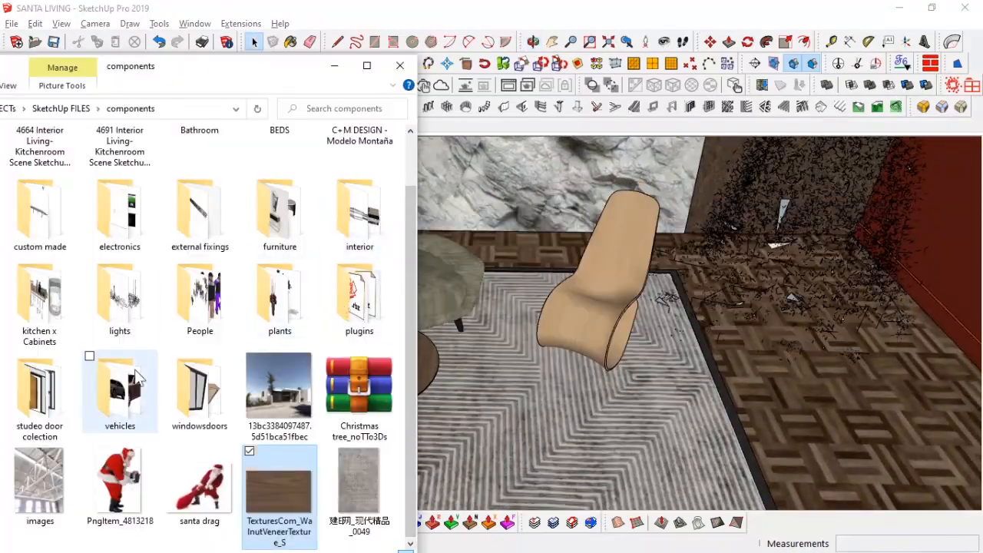
double_click(36, 311)
scroll(227, 365, down, 4)
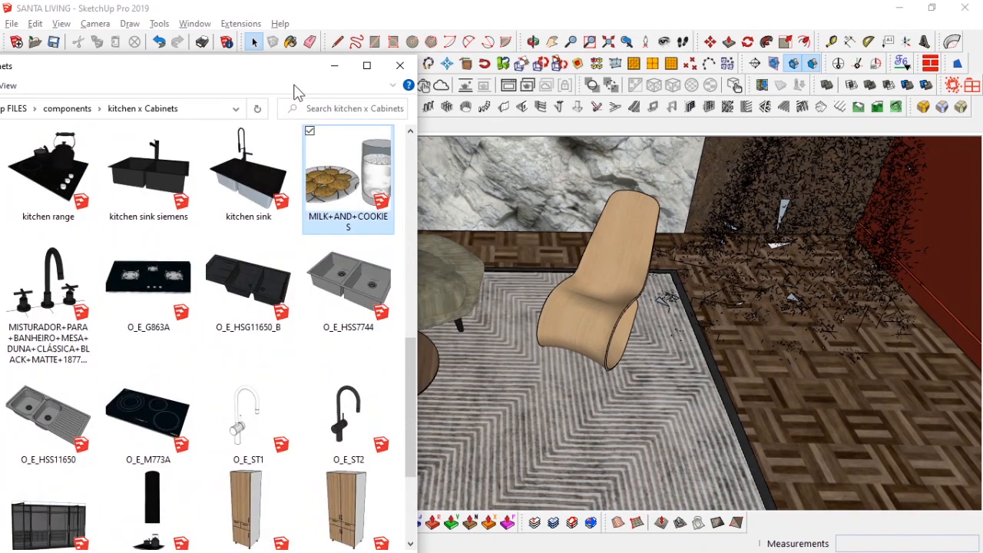
drag(322, 67, 62, 84)
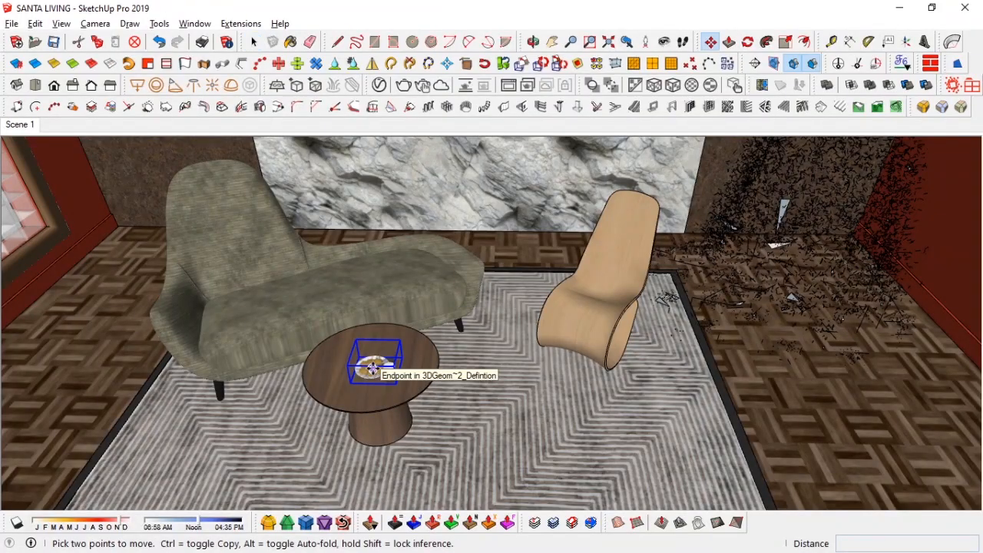
click(373, 368)
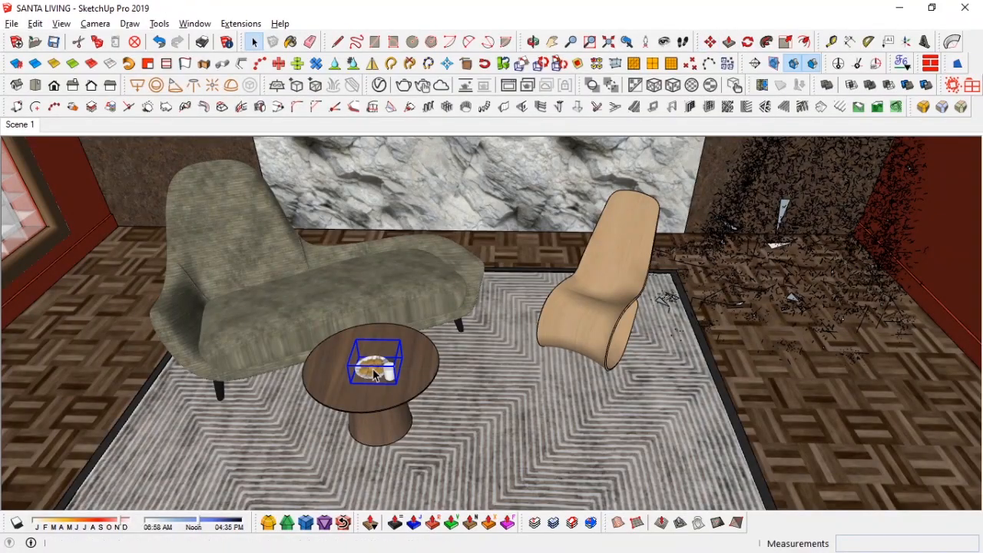
Step: Scale the milk and cookies component down to fit the tabletop
scroll(377, 373, up, 2)
middle_drag(386, 386, 347, 194)
scroll(343, 258, up, 4)
middle_drag(338, 265, 300, 265)
key(s)
click(237, 247)
click(201, 236)
key(space)
Step: Rotate the milk and cookies component and move it into position on the tabletop
middle_drag(314, 324, 418, 419)
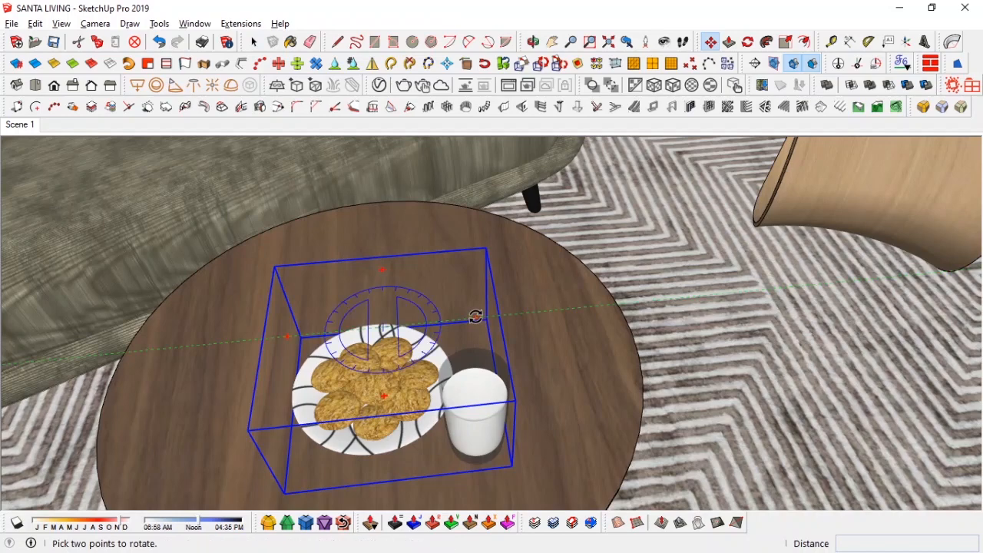
click(477, 316)
click(477, 308)
click(537, 402)
key(space)
key(m)
click(569, 450)
mouse_move(560, 419)
middle_down()
mouse_move(468, 322)
mouse_move(456, 231)
middle_up()
Step: Sample the glass material and set its refraction colour to white in the V-Ray Asset Editor
key(b)
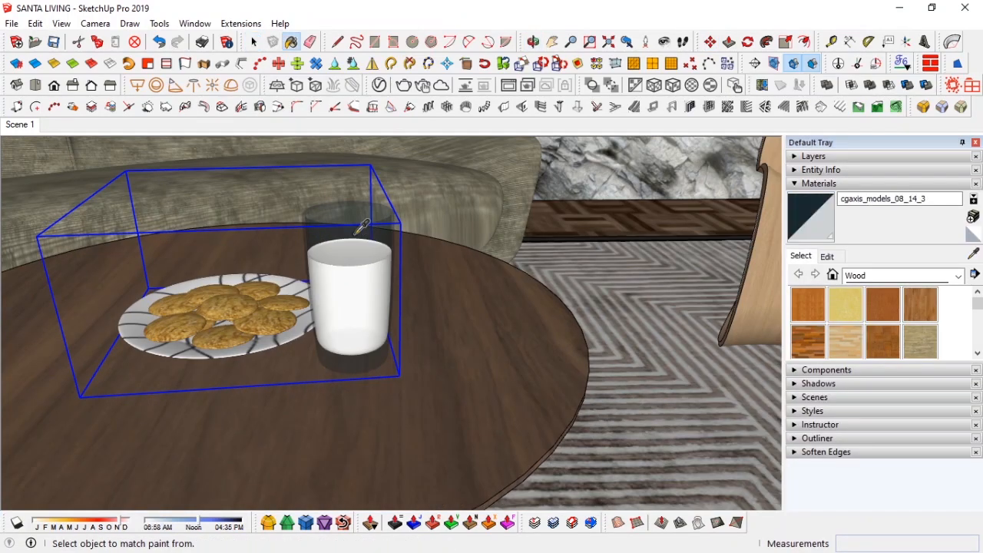
click(380, 84)
click(689, 326)
click(668, 261)
scroll(584, 368, down, 1)
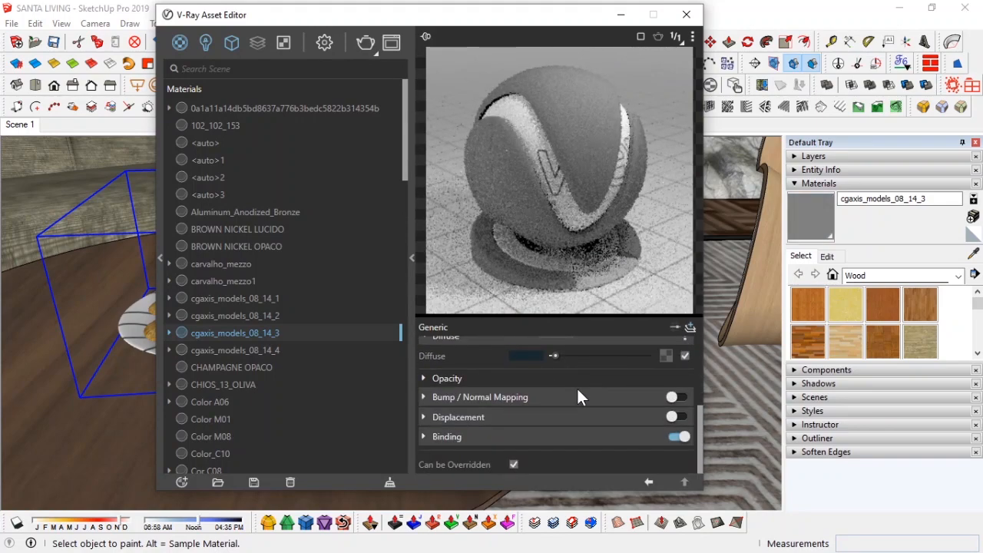
scroll(582, 407, up, 5)
scroll(472, 438, down, 2)
click(464, 363)
drag(560, 382, 647, 382)
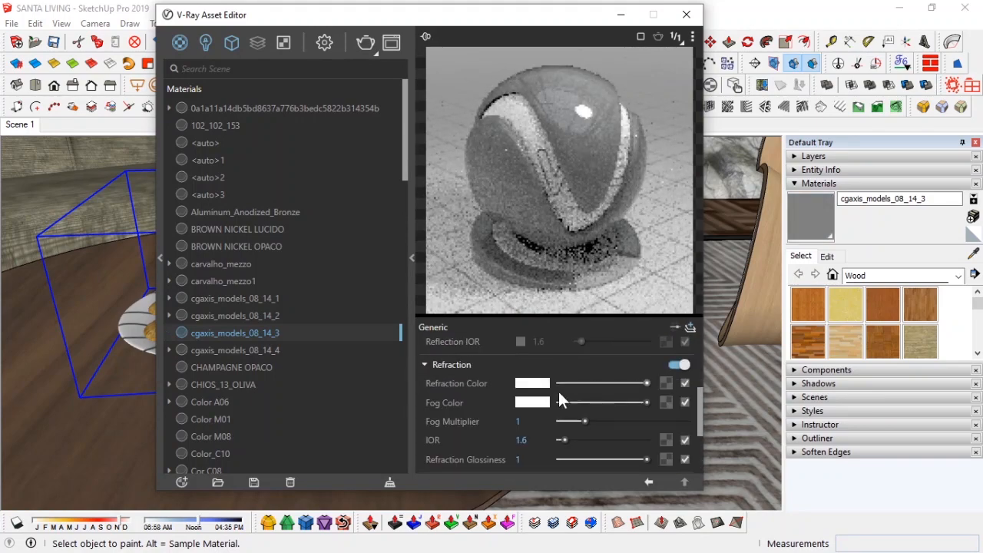
scroll(471, 419, up, 1)
click(521, 413)
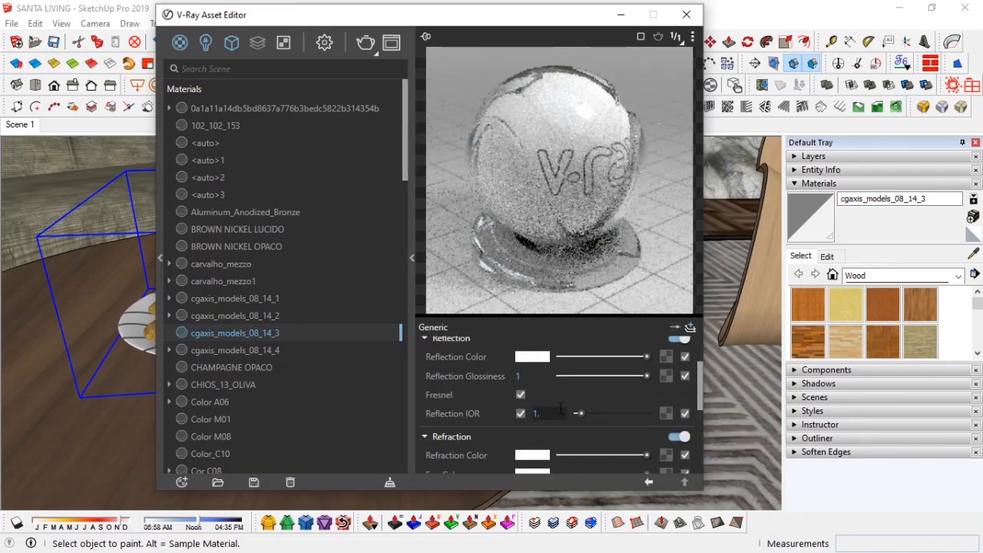
click(686, 15)
Step: Sample the milk material and add a Reflection layer with glossiness 0.6
middle_drag(361, 256, 359, 318)
alt+click(358, 319)
click(381, 86)
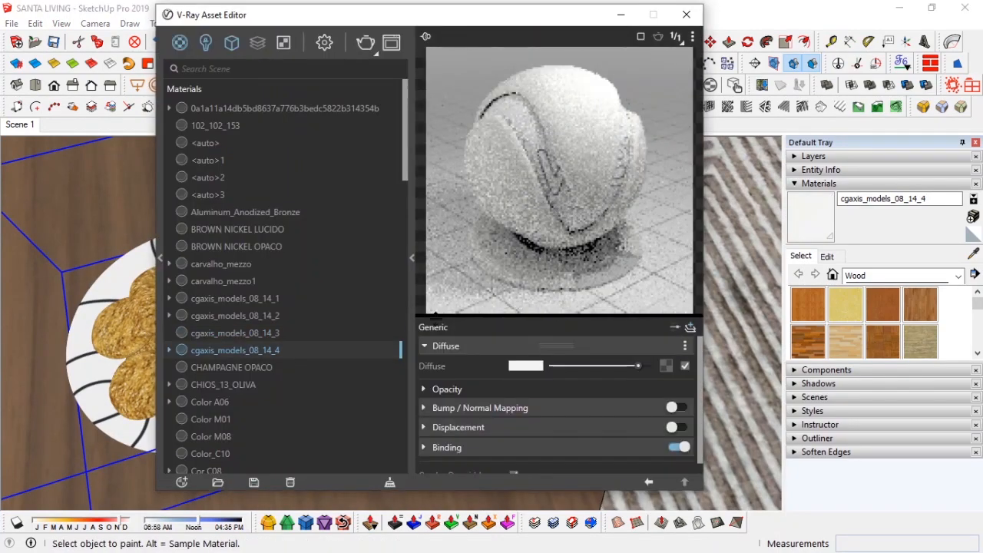
click(692, 329)
click(656, 226)
drag(647, 384, 607, 367)
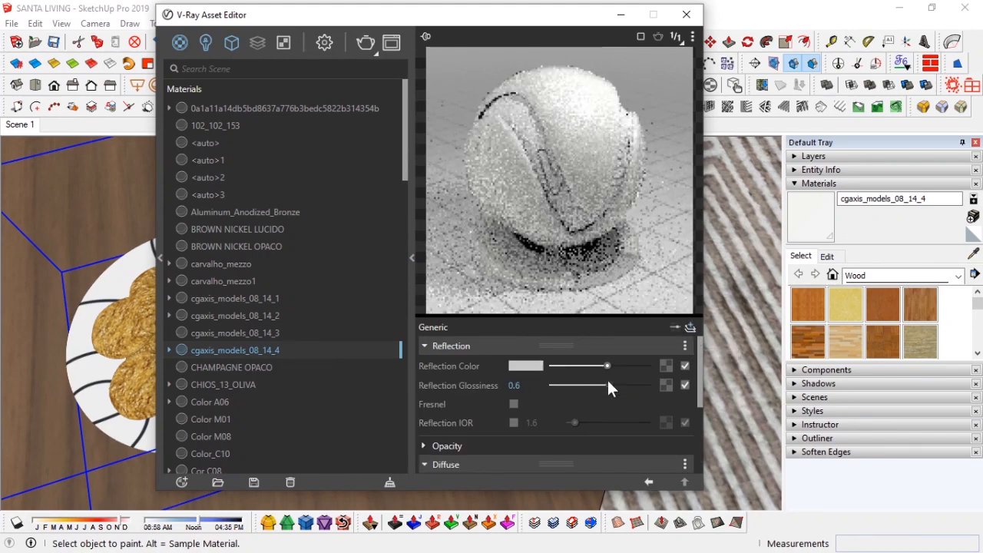
click(622, 15)
Step: Sample the plate material and add a Reflection layer, adjusting its reflection colour and glossiness
alt+click(264, 265)
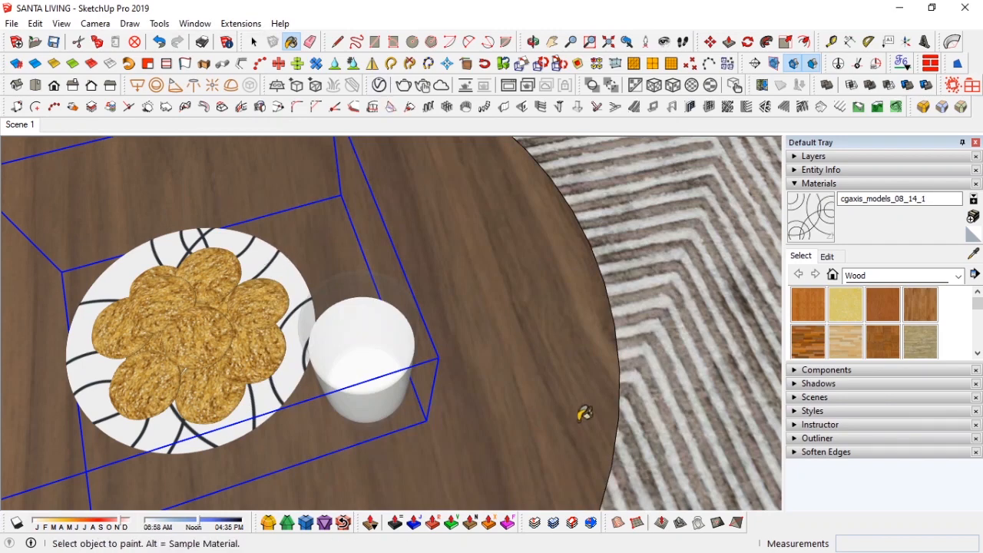
click(691, 328)
click(655, 238)
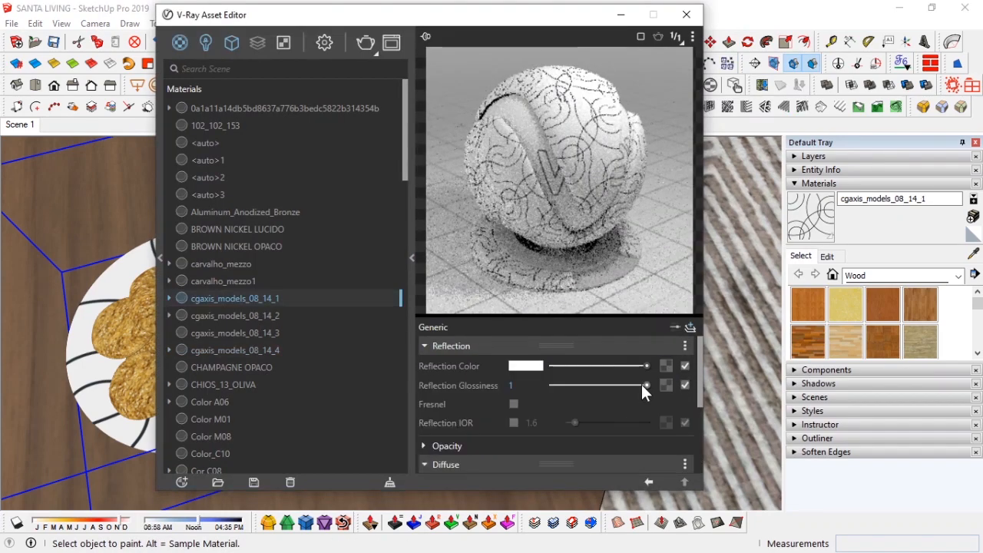
click(641, 385)
click(608, 366)
click(687, 14)
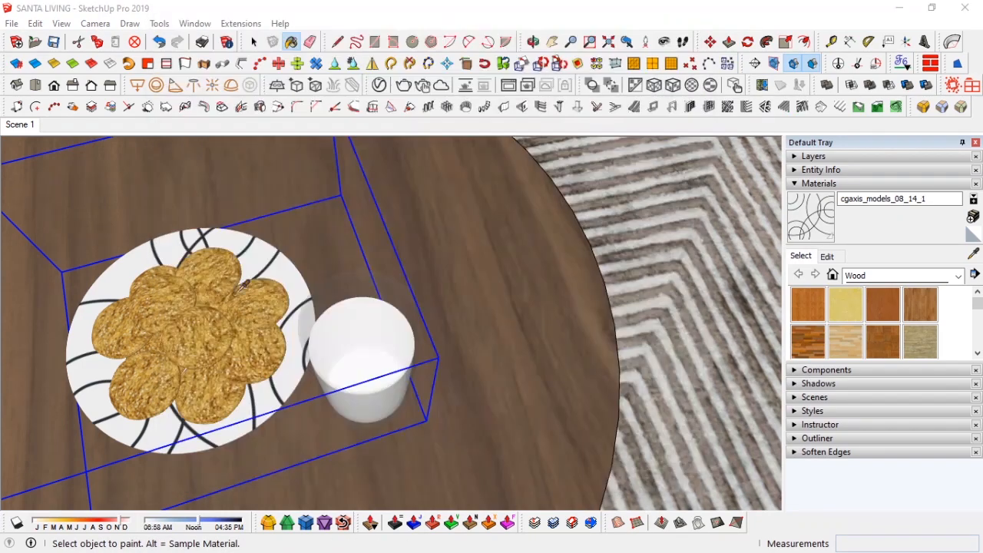
Step: Sample the cookie material and inspect its diffuse texture chain in the V-Ray Asset Editor
alt+click(184, 371)
click(380, 86)
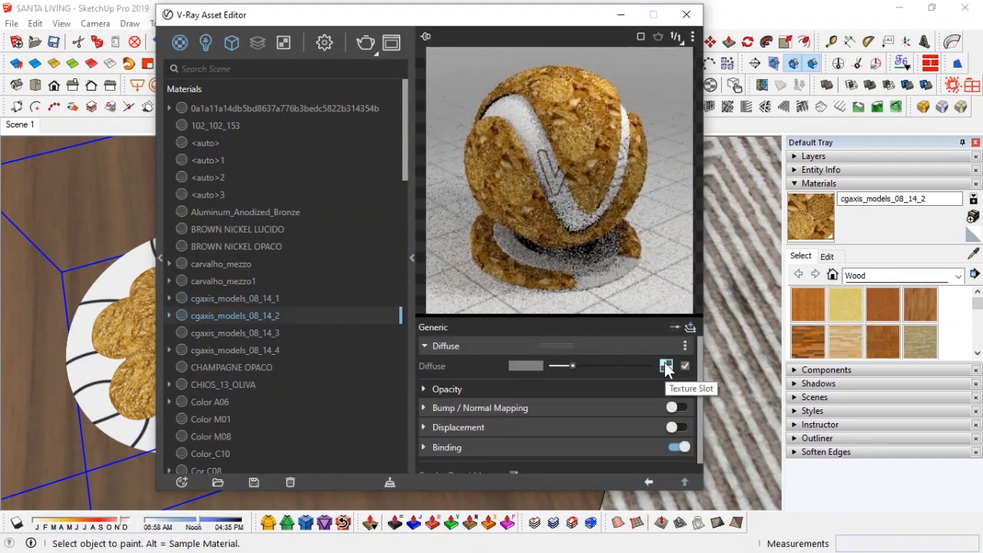
click(666, 364)
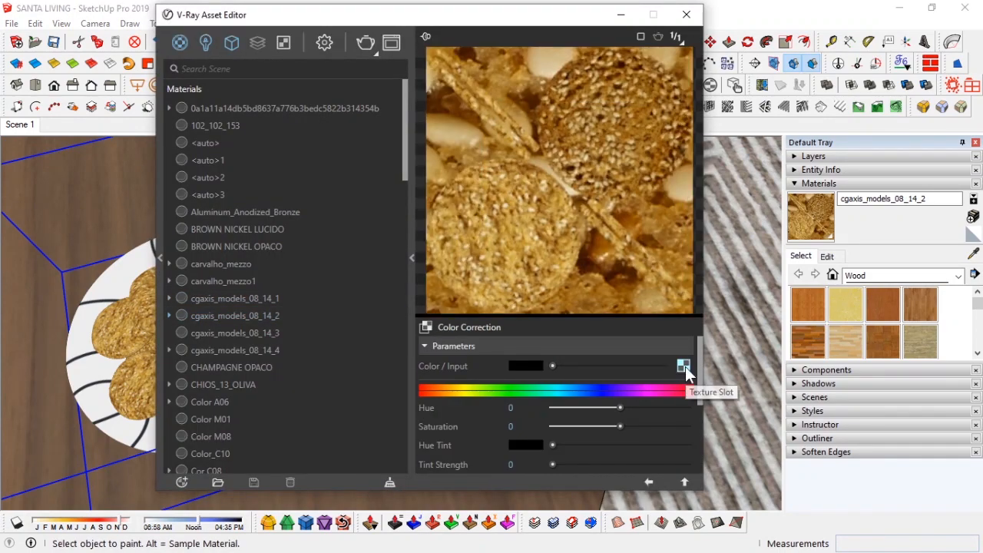
click(683, 366)
click(647, 481)
click(648, 482)
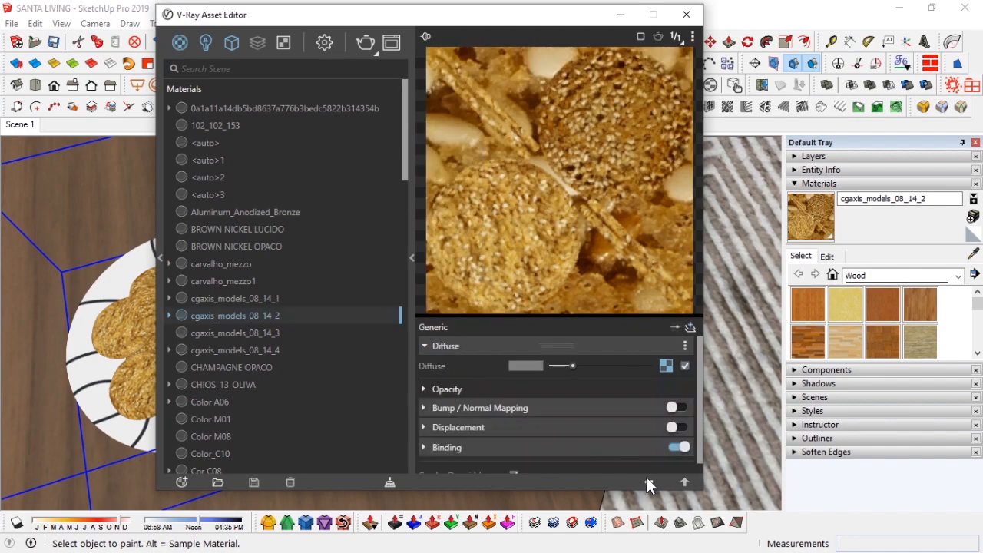
click(687, 15)
Step: Open the cookie texture image externally in Paint and save it as a new file
middle_drag(390, 254, 271, 299)
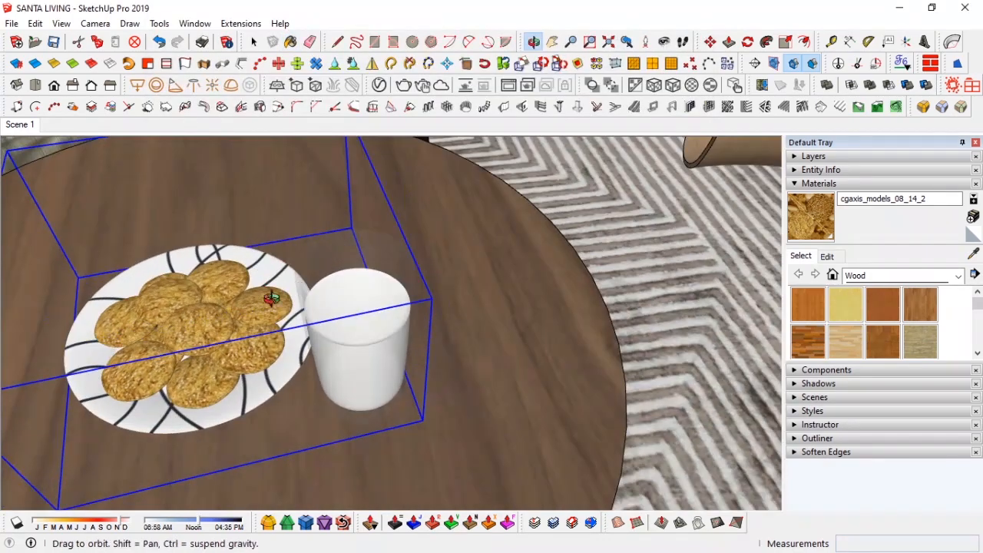
click(828, 255)
click(933, 400)
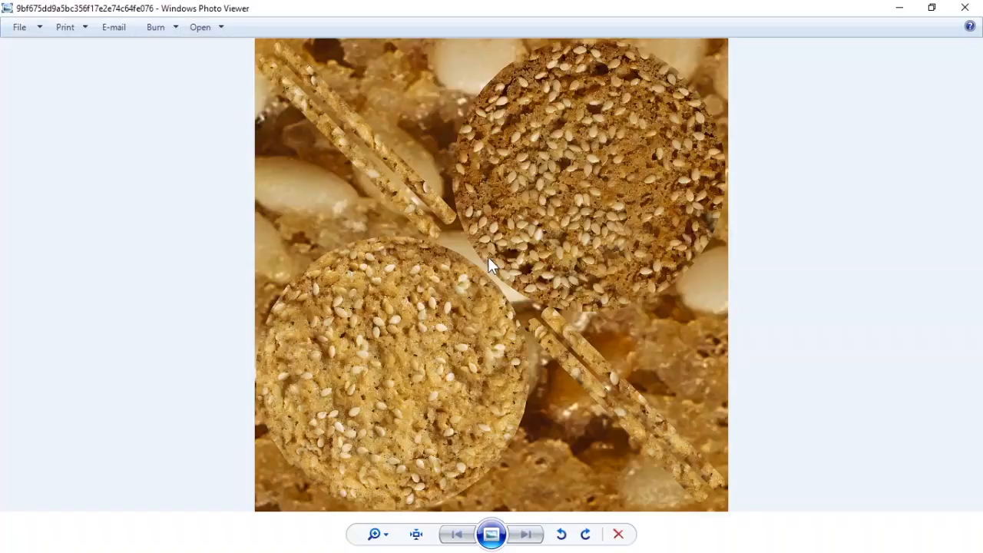
right_click(519, 244)
mouse_move(626, 252)
click(721, 302)
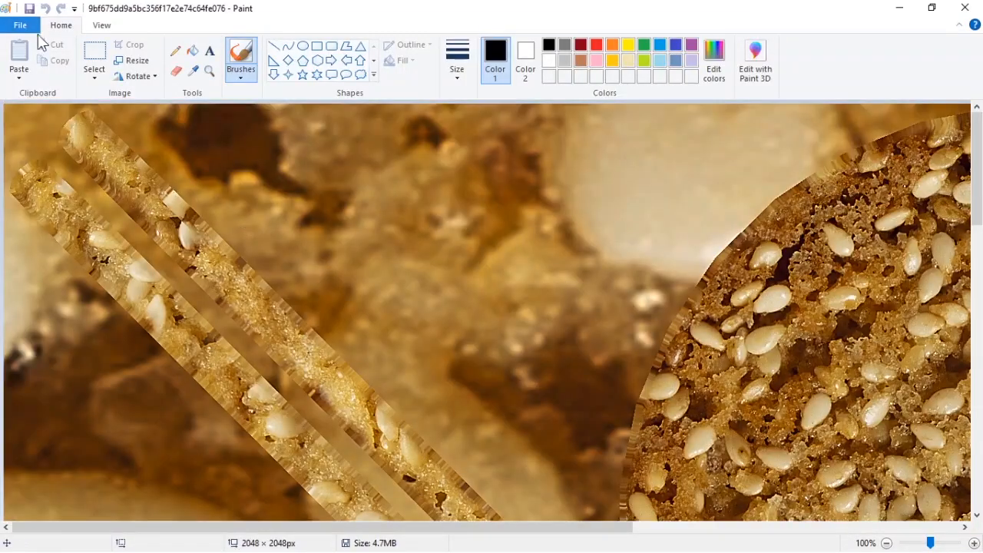
click(35, 29)
click(33, 145)
click(369, 320)
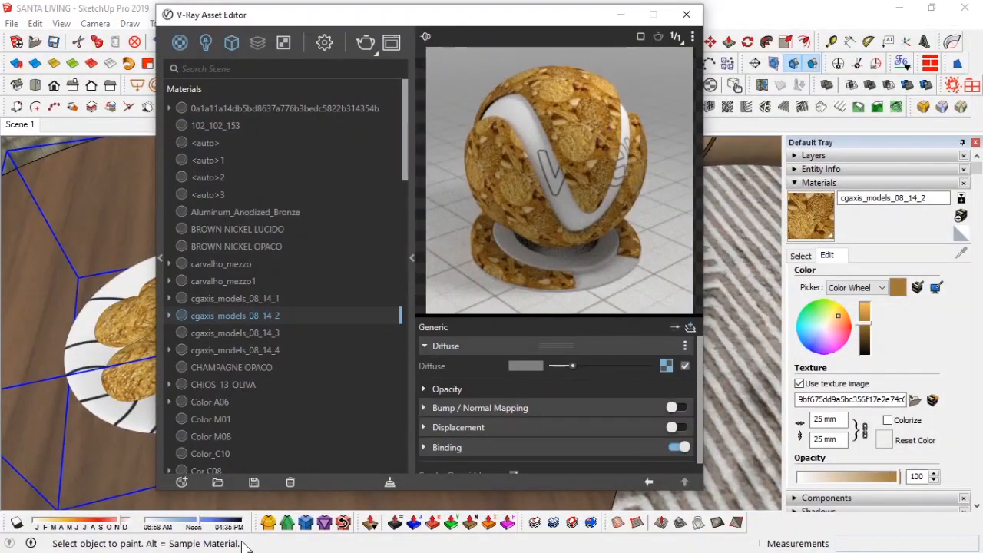
Step: Drop the saved cookie texture onto the cookie material's diffuse texture slot
key(alt+Tab)
click(379, 262)
drag(39, 89, 279, 77)
click(55, 113)
scroll(219, 377, down, 3)
drag(257, 296, 666, 365)
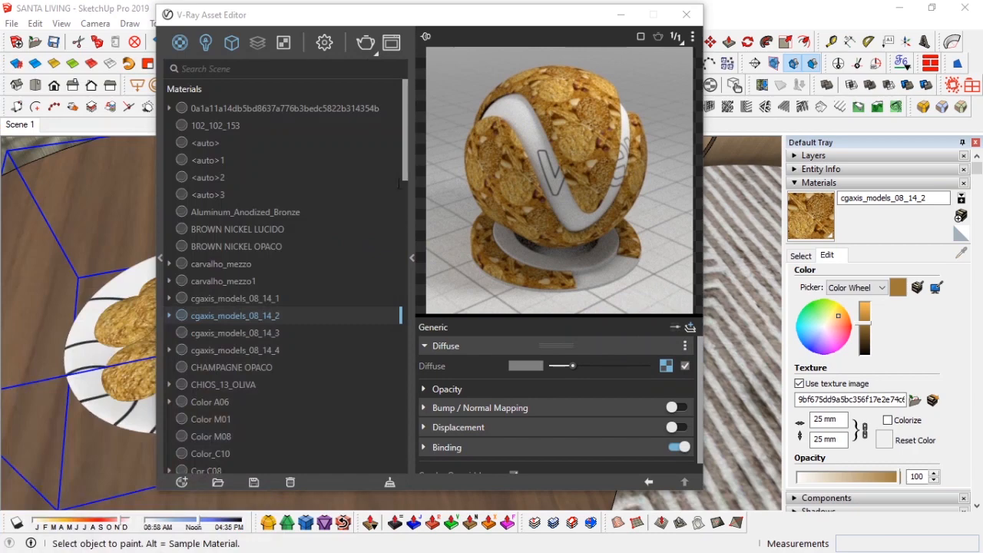
Step: Enable bump mapping on the cookie material using a pasted copy of the diffuse texture with saturation set to -1
click(662, 364)
click(649, 482)
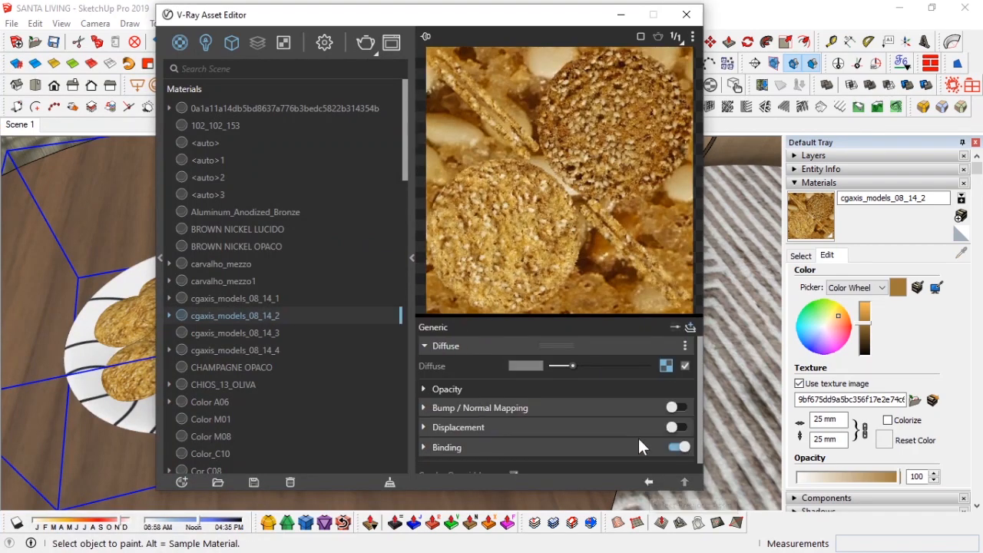
click(576, 406)
right_click(670, 365)
click(658, 376)
click(674, 408)
right_click(683, 425)
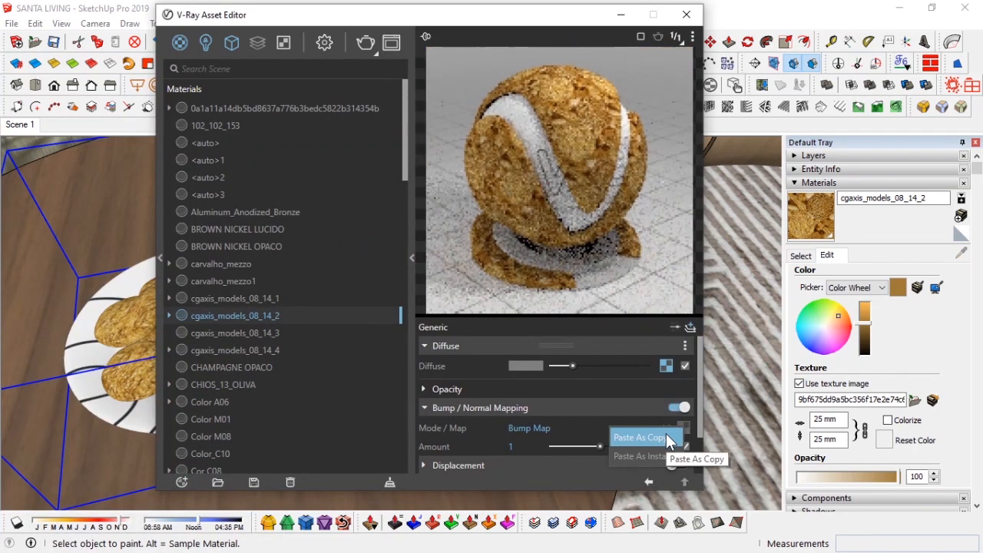
click(666, 437)
right_click(683, 427)
mouse_move(667, 397)
click(604, 145)
drag(564, 426, 541, 423)
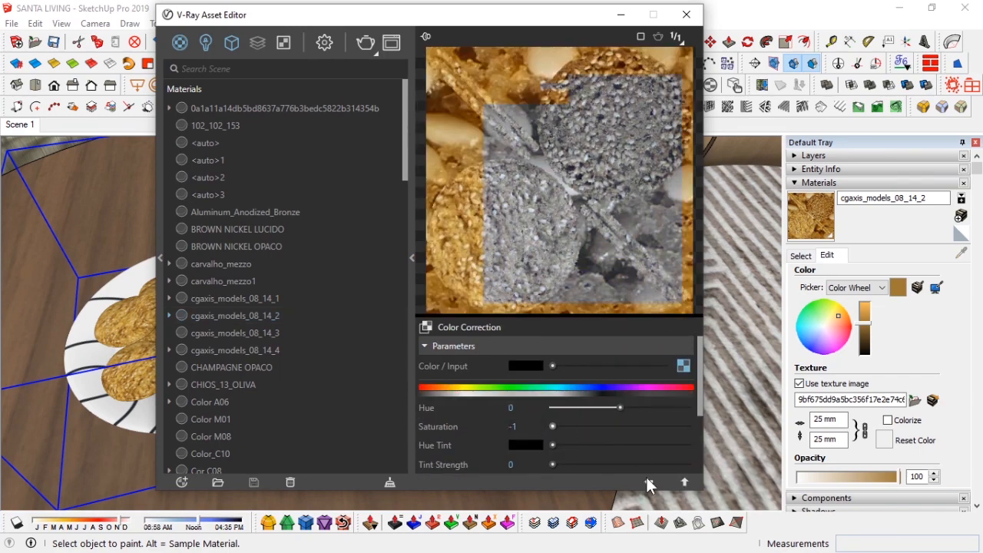
click(648, 483)
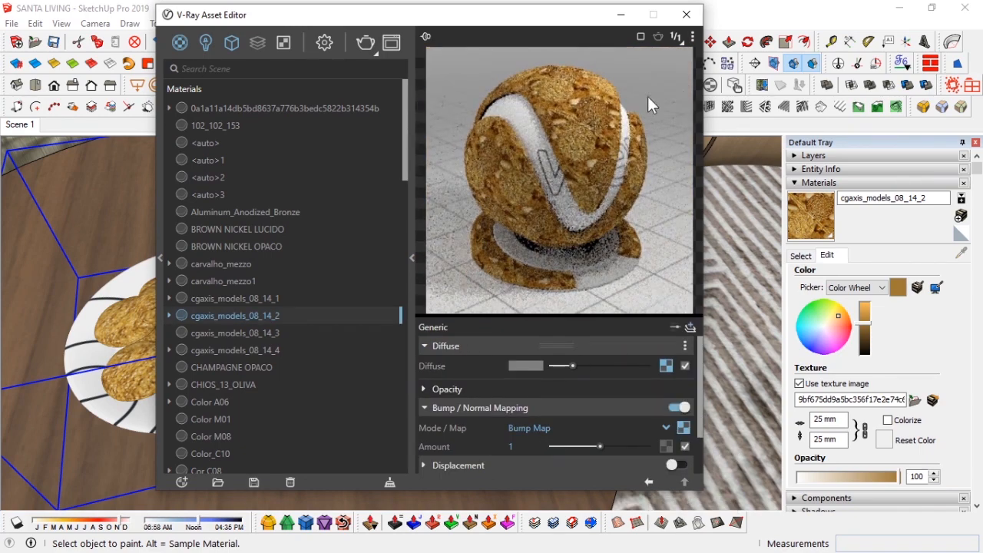
click(686, 14)
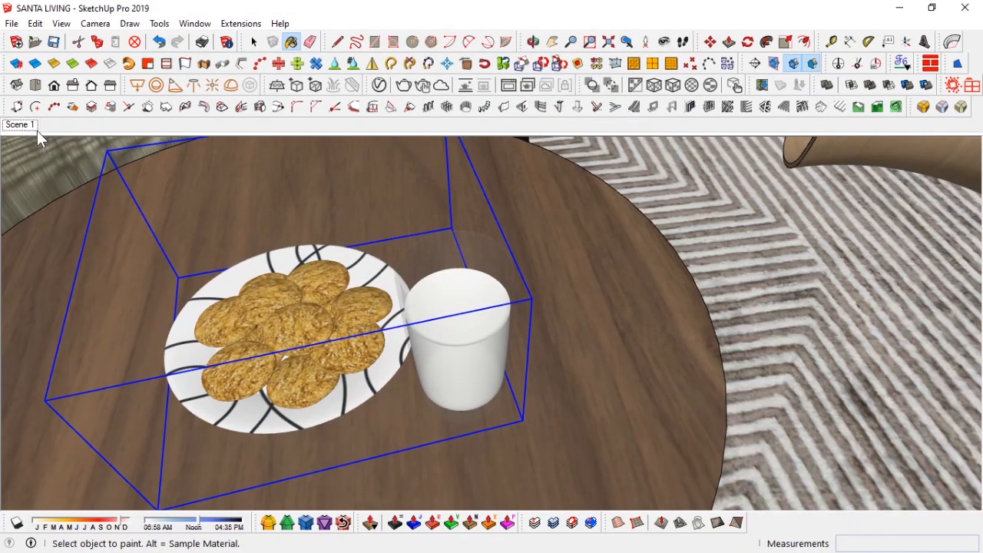
Step: Set the SunLight's intensity multiplier to 10 in the V-Ray lights list
click(38, 132)
key(space)
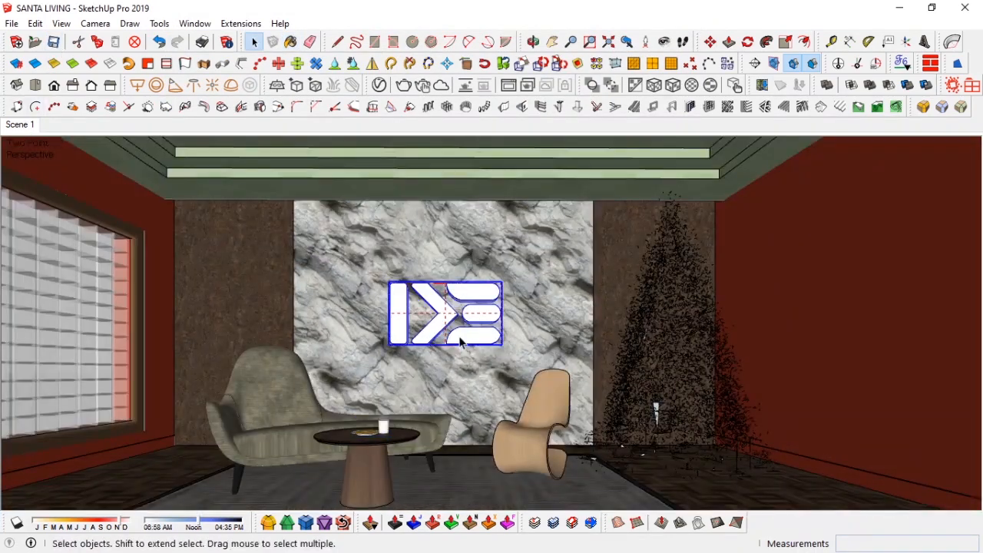
click(379, 86)
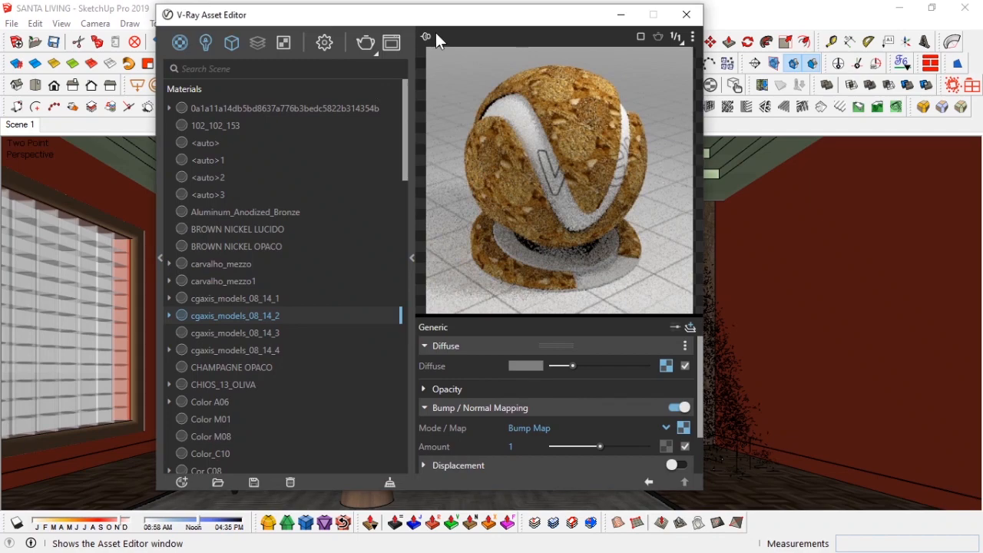
click(331, 50)
click(393, 119)
click(331, 222)
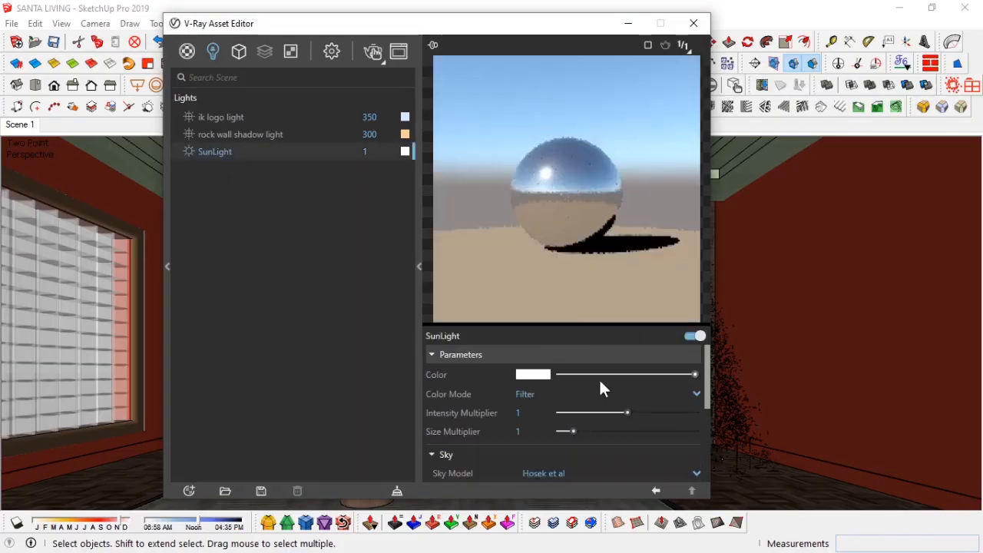
click(538, 394)
click(540, 456)
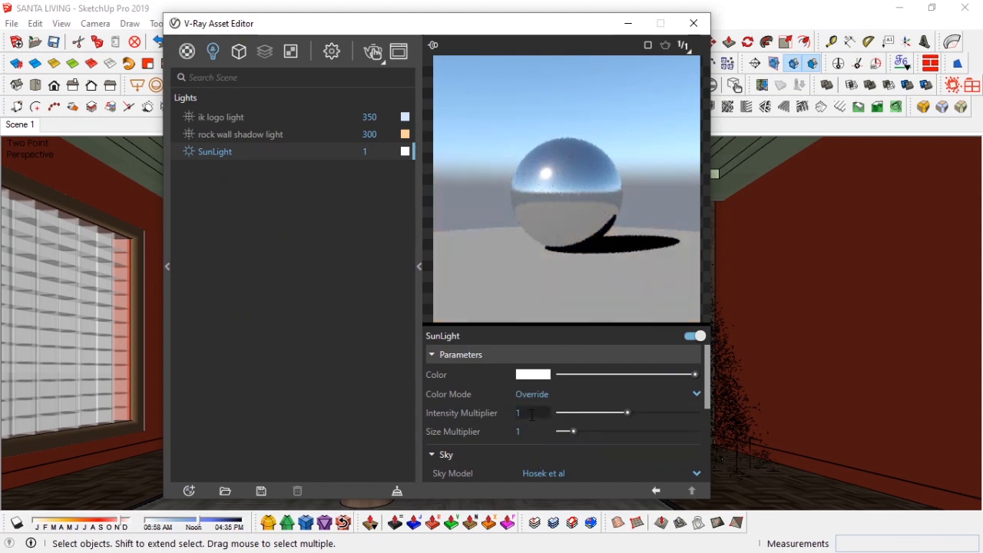
text(10)
key(Return)
click(693, 23)
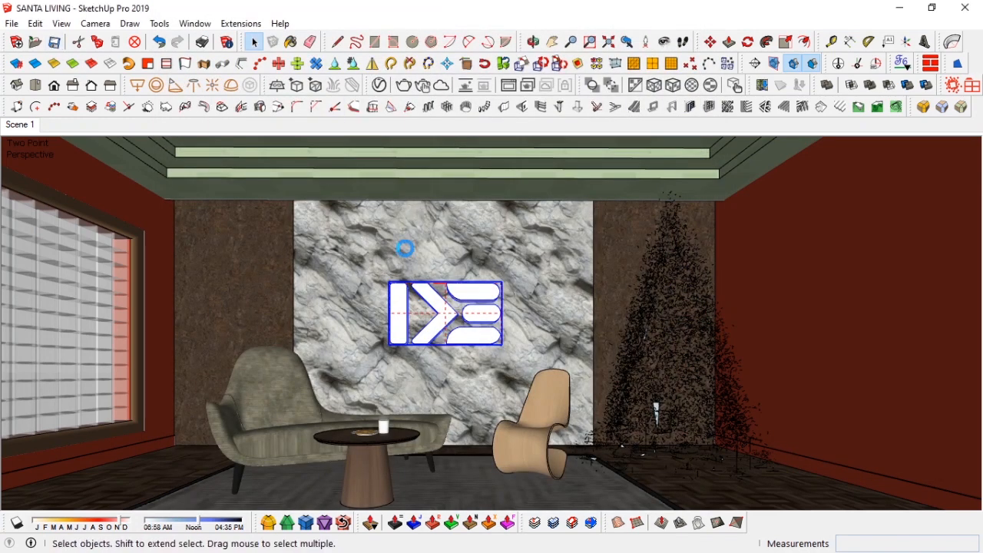
Step: Start a V-Ray test render of the scene
click(422, 84)
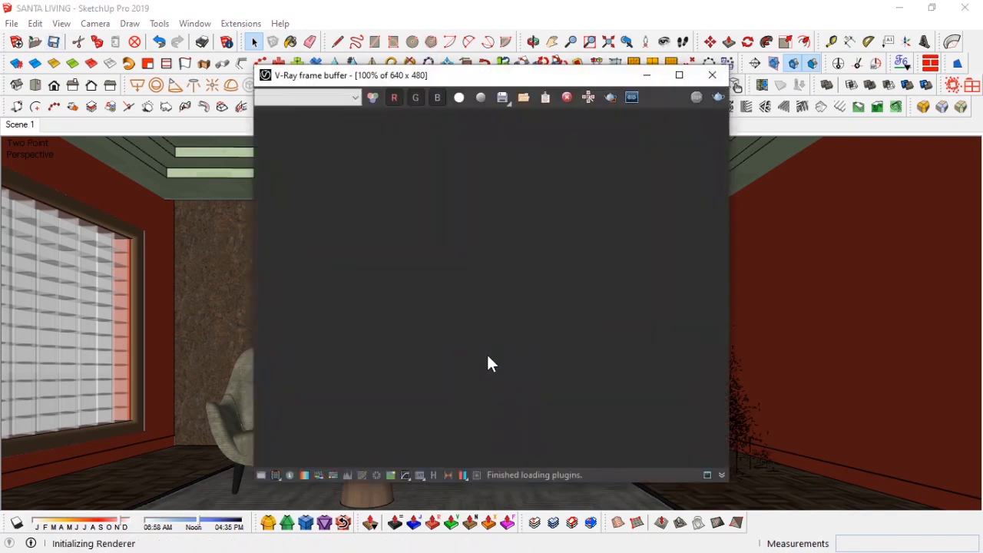
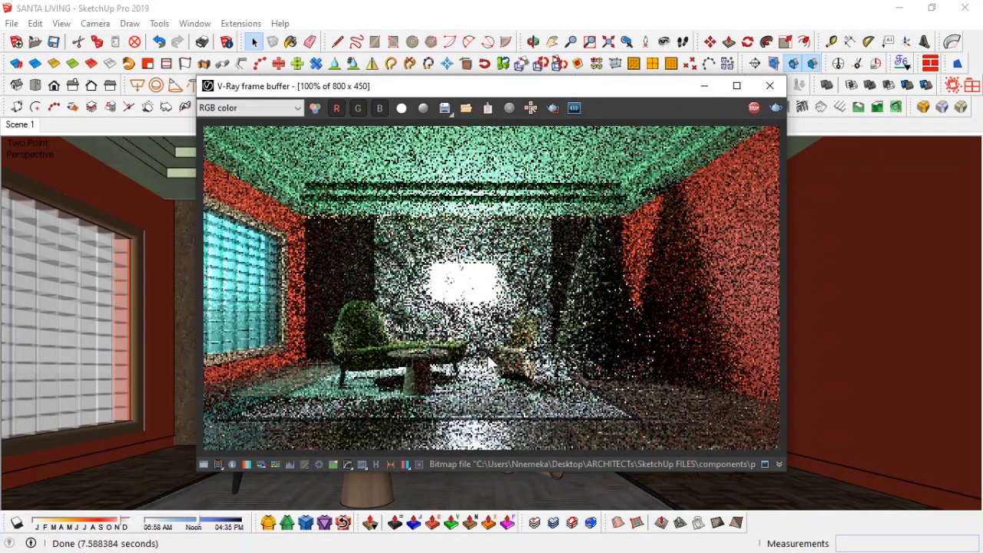
Step: Lower the ik logo light's intensity to 50 and inspect the updated render up close
drag(447, 89, 239, 111)
drag(375, 117, 337, 116)
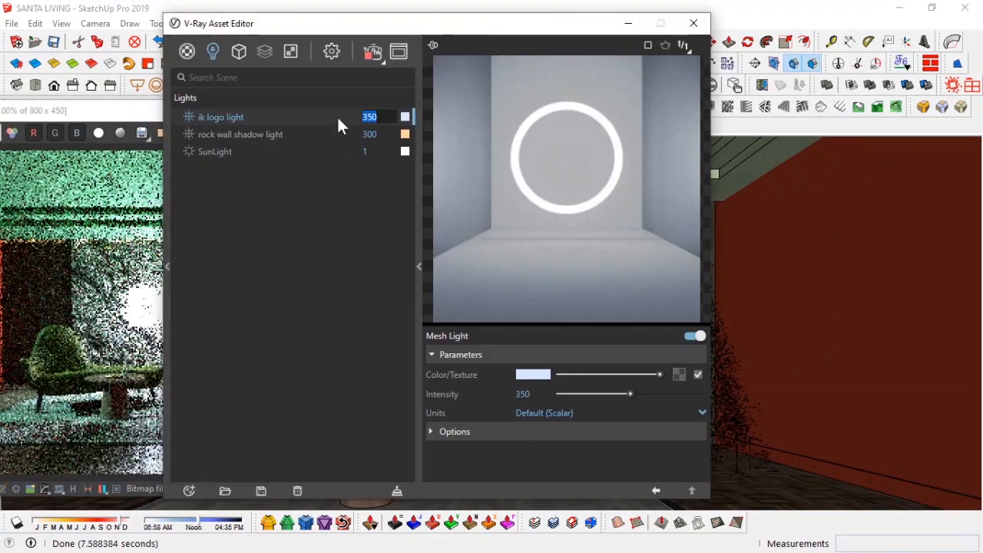
text(50)
key(Return)
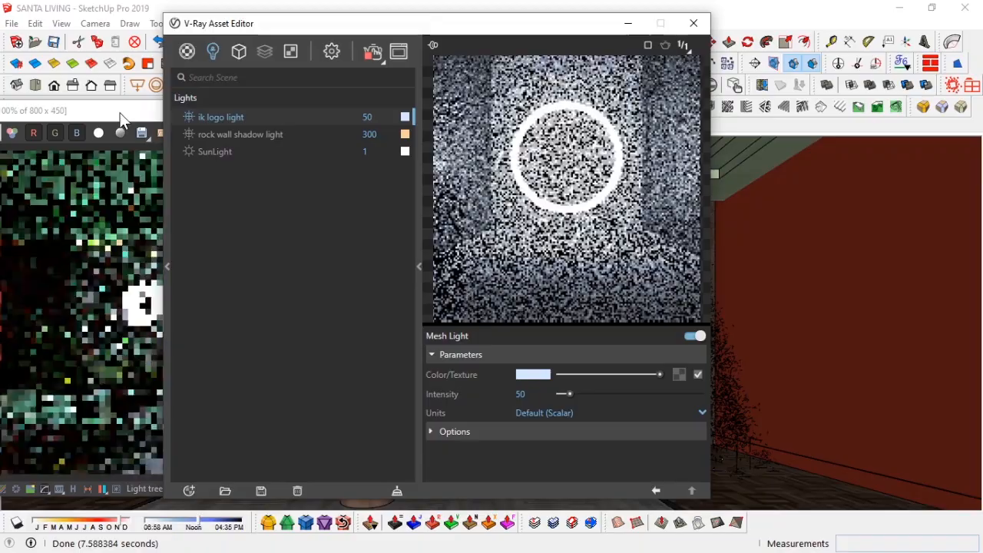
double_click(118, 112)
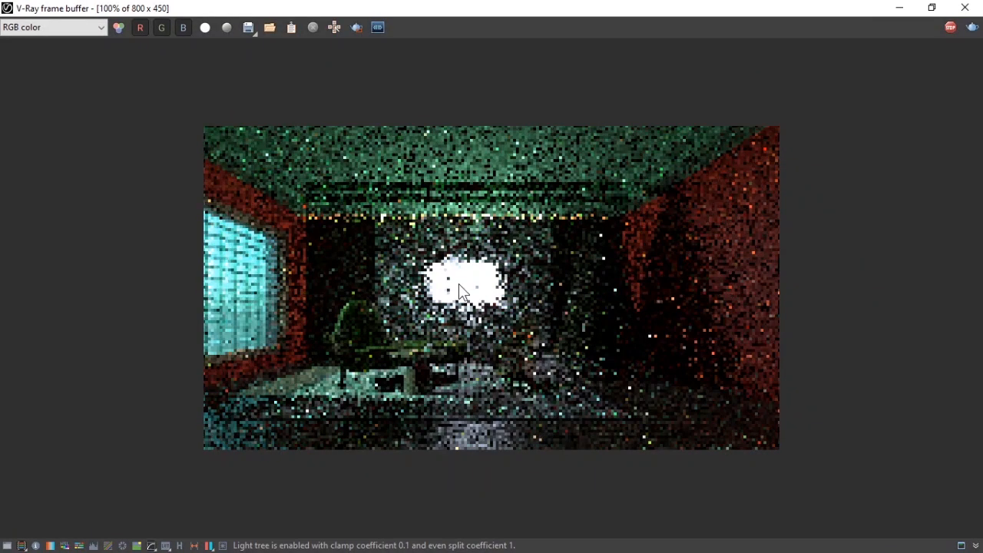
scroll(459, 283, up, 1)
scroll(459, 284, down, 1)
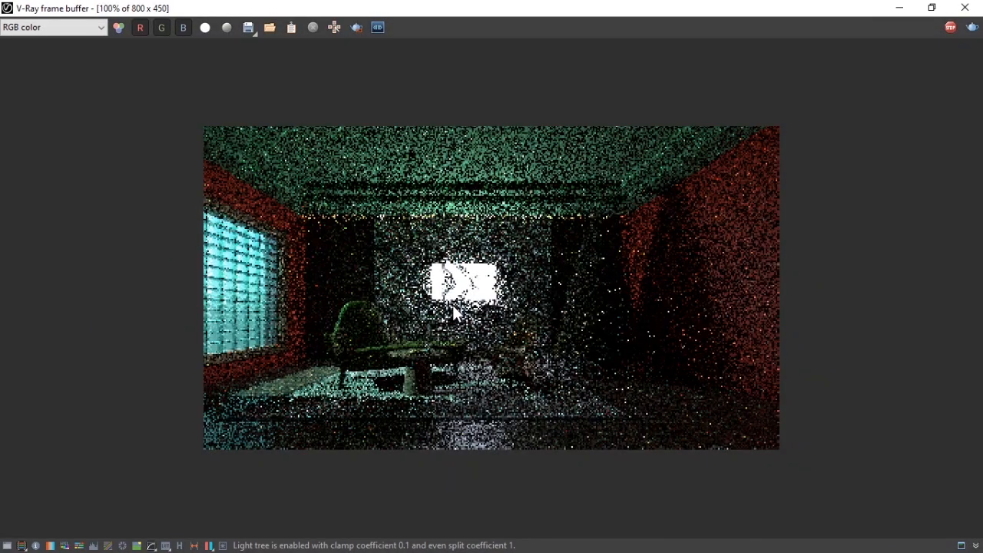
click(932, 7)
Step: Lighten the WallPaint_Bumpy_01_GREEN_1m diffuse colour to a paler, less saturated green
click(452, 56)
scroll(538, 307, down, 10)
click(544, 358)
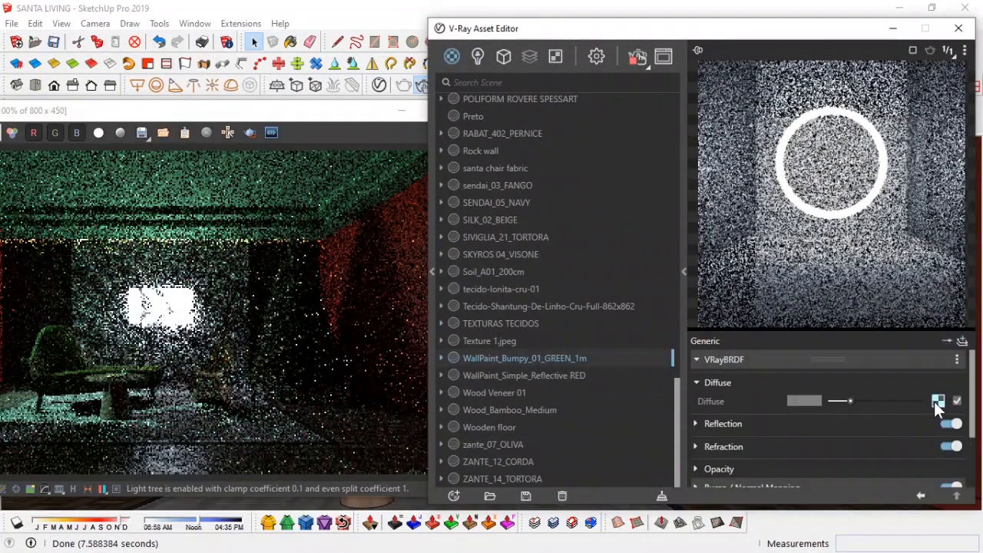
click(937, 401)
click(799, 380)
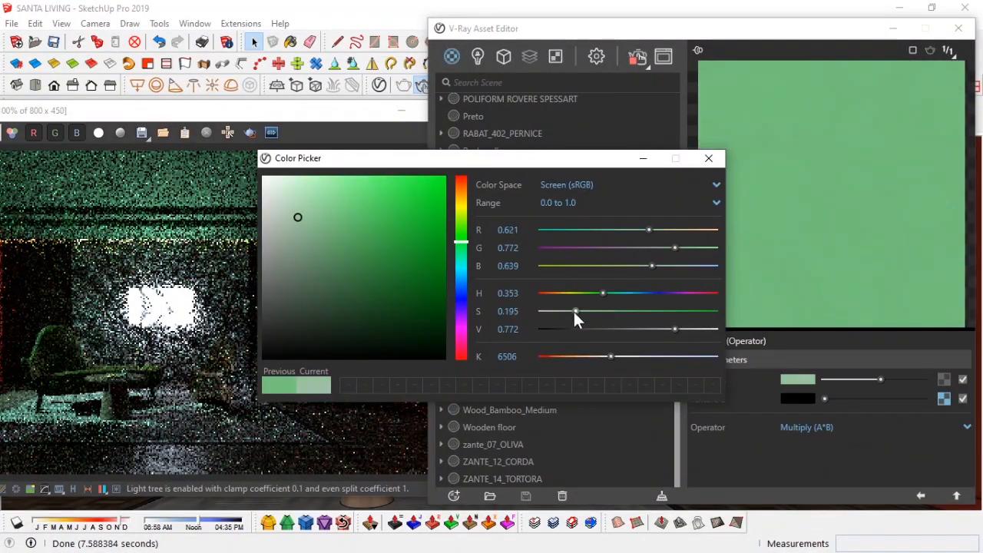
drag(574, 312, 568, 312)
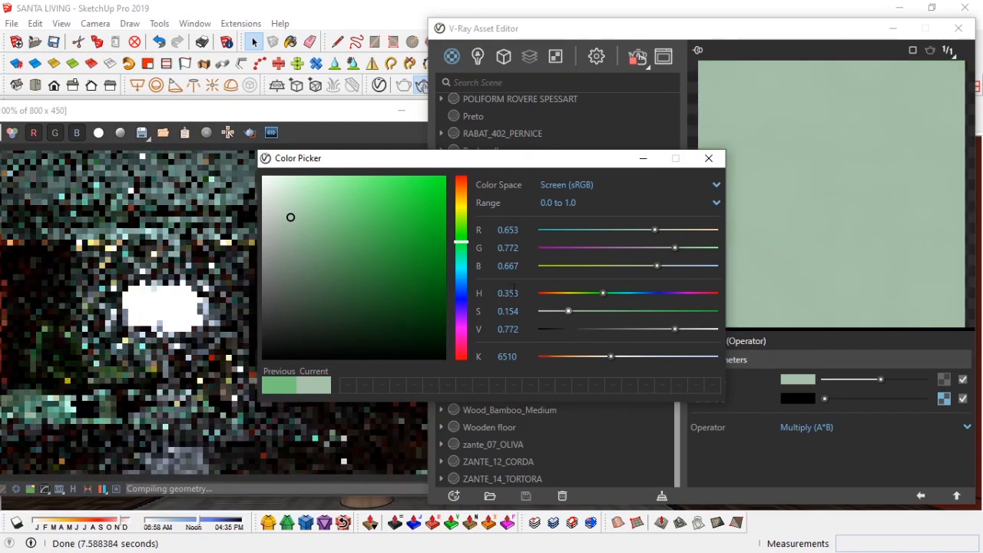
click(299, 220)
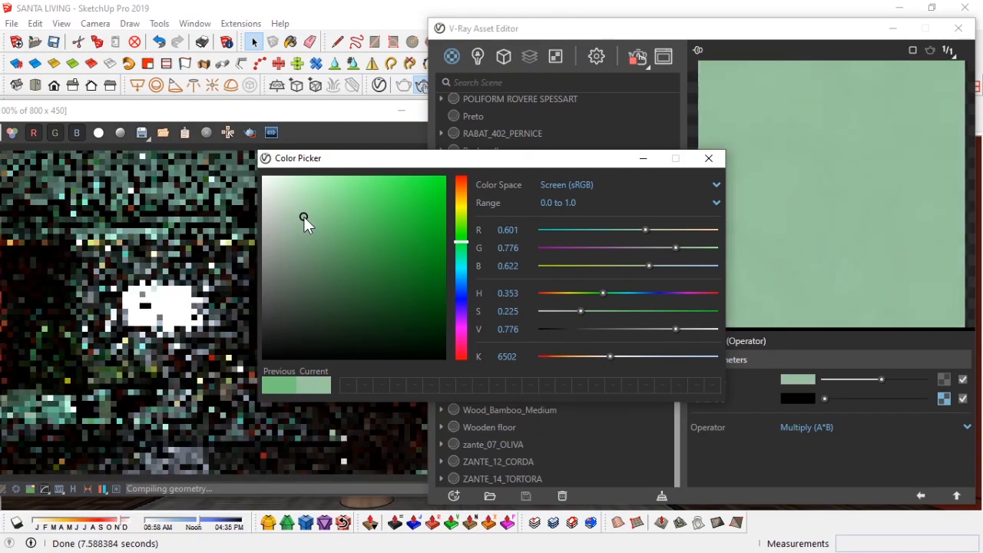
click(711, 160)
drag(331, 110, 246, 142)
click(477, 56)
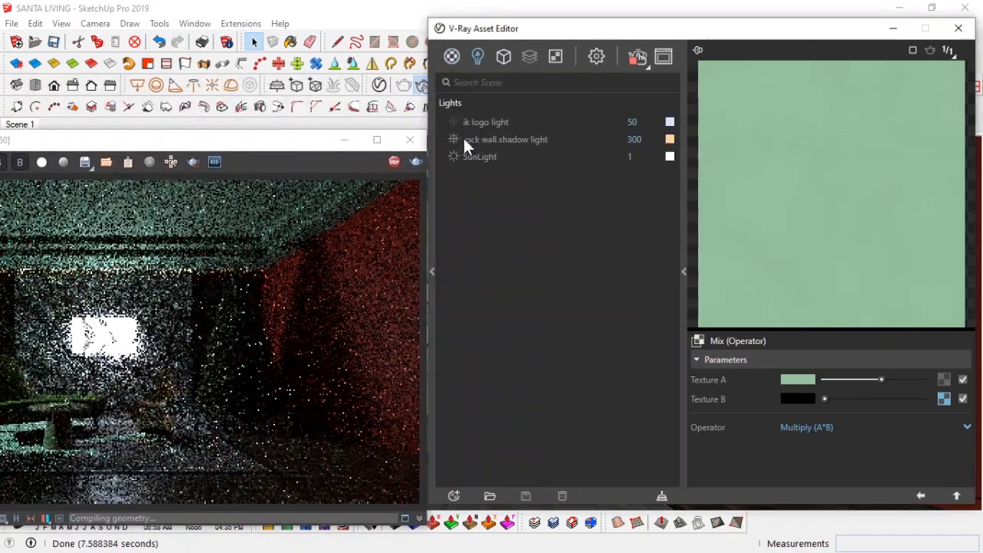
drag(282, 145, 169, 121)
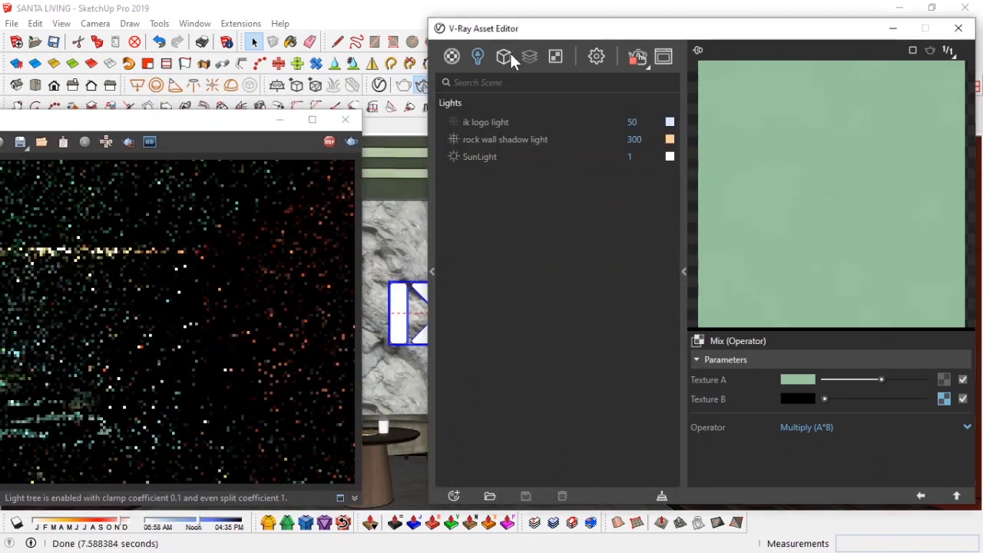
Step: Sample the glass block window material from the scene and expand its Refraction settings
click(452, 56)
scroll(501, 180, down, 8)
drag(237, 126, 841, 80)
click(118, 295)
key(b)
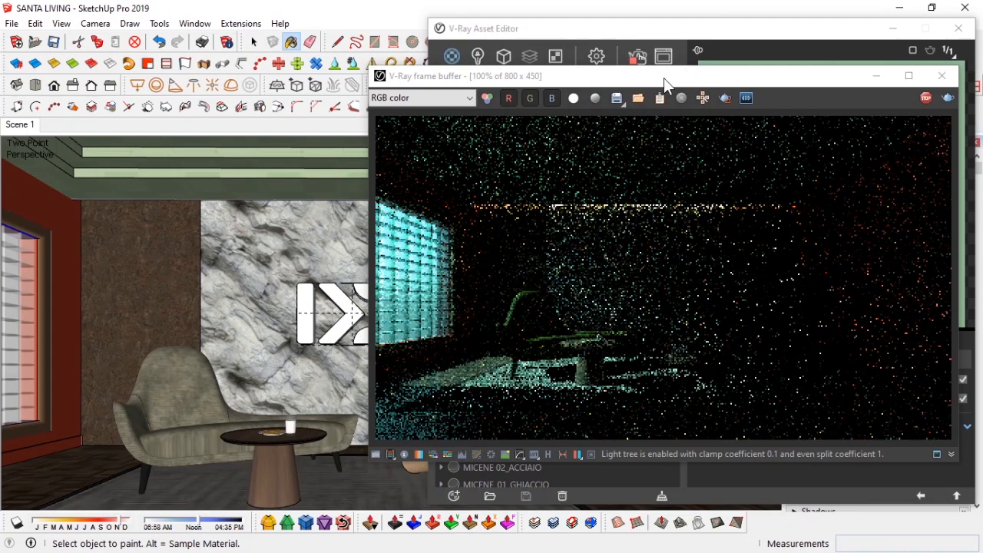
drag(665, 79, 108, 101)
scroll(806, 431, down, 2)
click(740, 354)
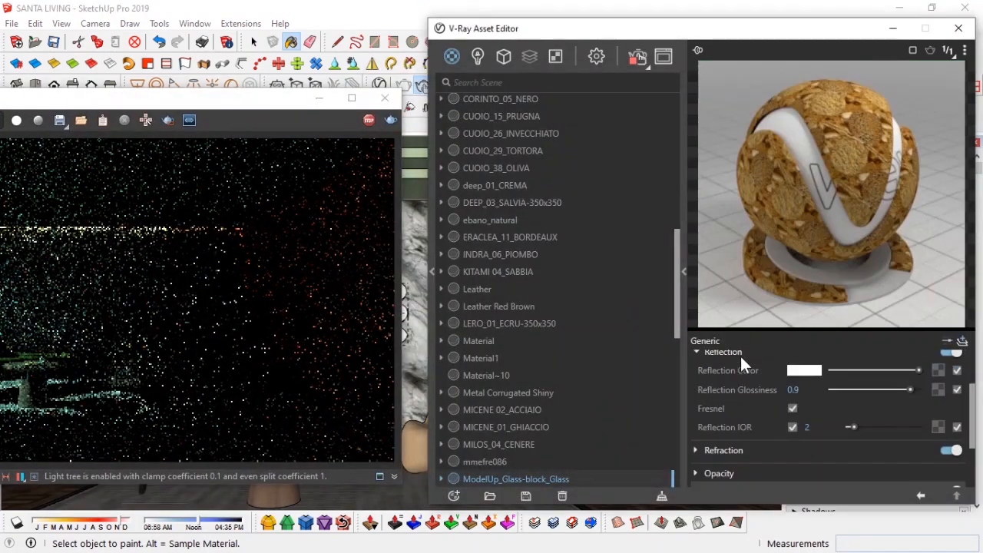
click(740, 354)
click(741, 375)
drag(215, 103, 402, 95)
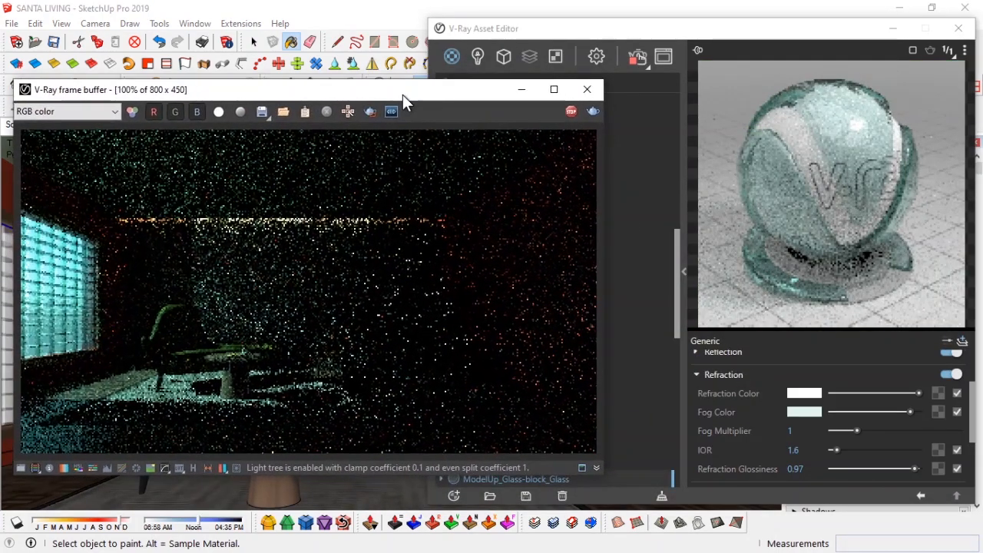
Step: Set the ModelUp_Glass-block_Glass fog multiplier to 0.35
click(804, 413)
drag(465, 265, 463, 268)
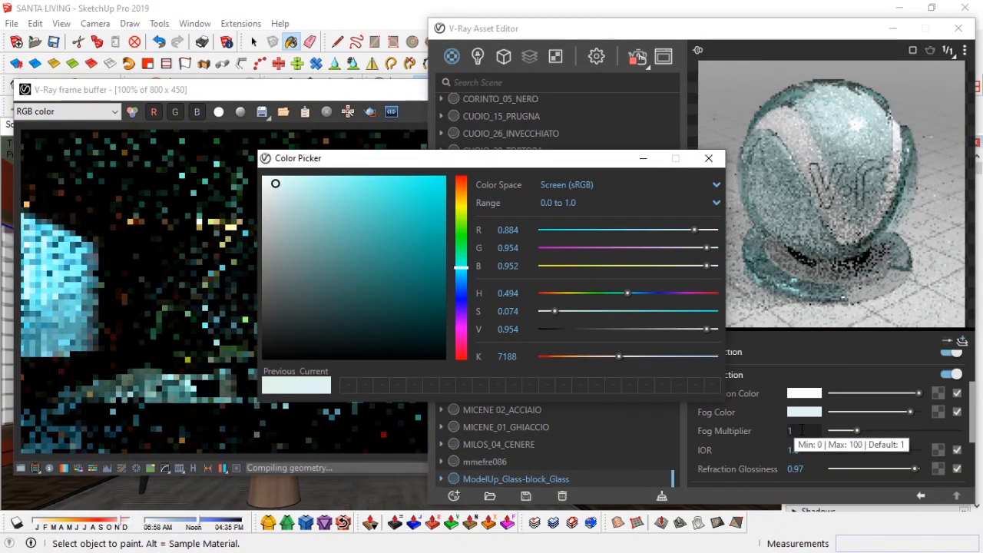
click(799, 430)
text(.25)
key(Return)
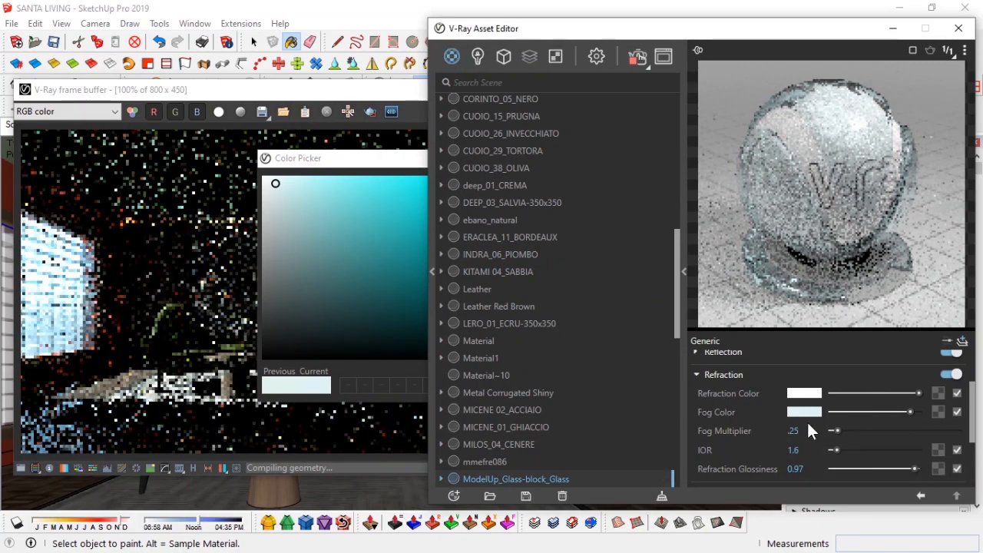
double_click(797, 433)
text(.35)
key(Return)
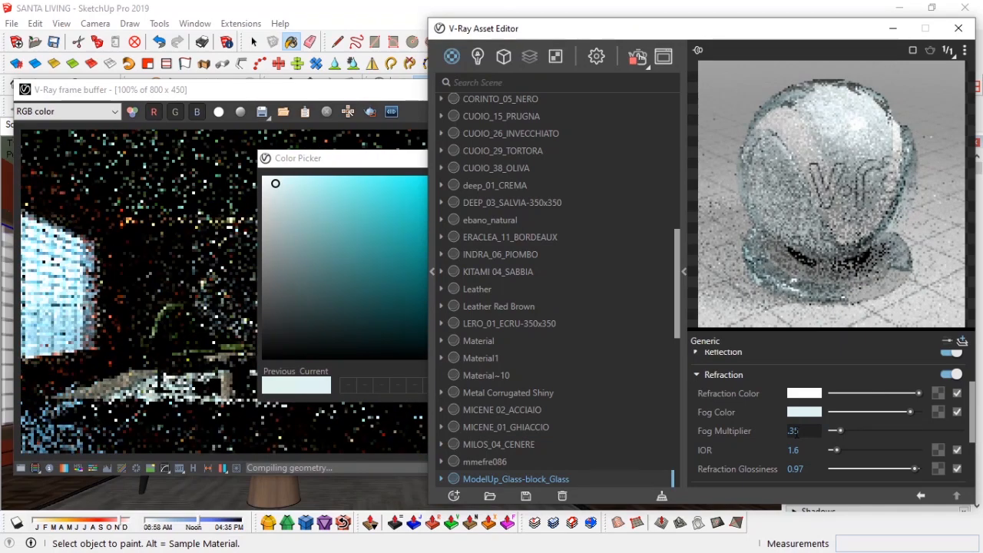
Step: Raise the rock wall shadow light's intensity to 500 and close the asset editor
click(477, 59)
click(417, 159)
click(718, 160)
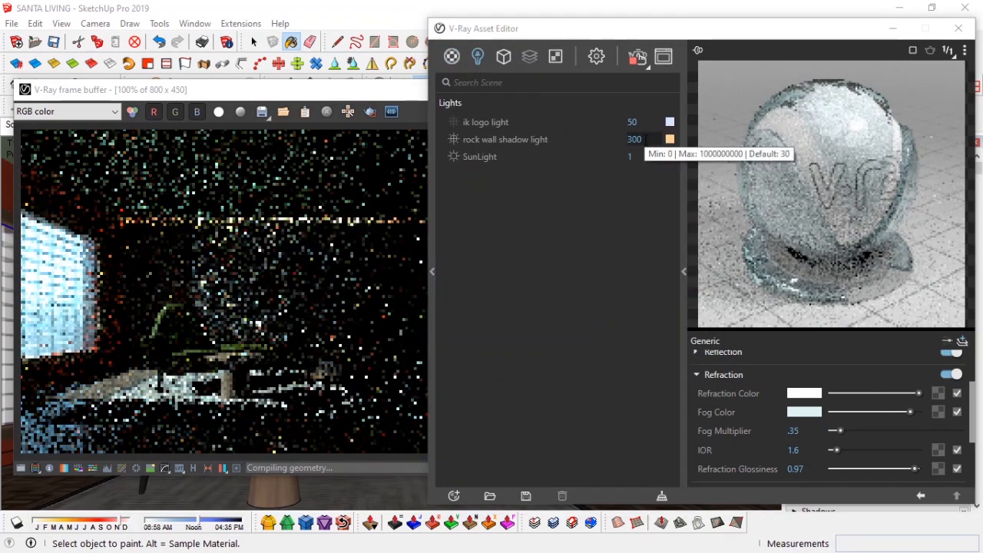
drag(644, 139, 618, 142)
text(500)
key(Return)
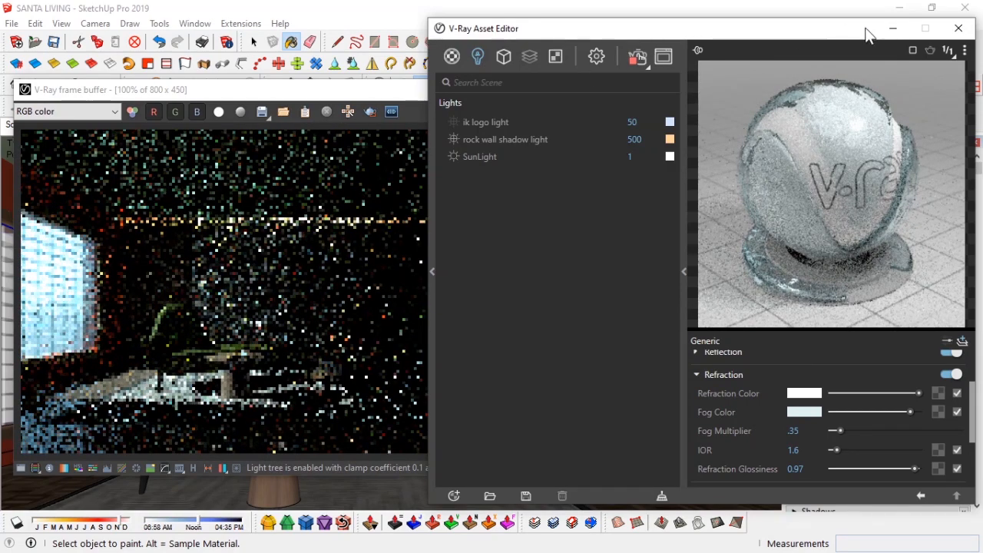
click(959, 28)
Step: Move the small element at the window opening outward along the wall
mouse_move(417, 96)
mouse_down()
mouse_move(613, 246)
mouse_move(563, 125)
mouse_up()
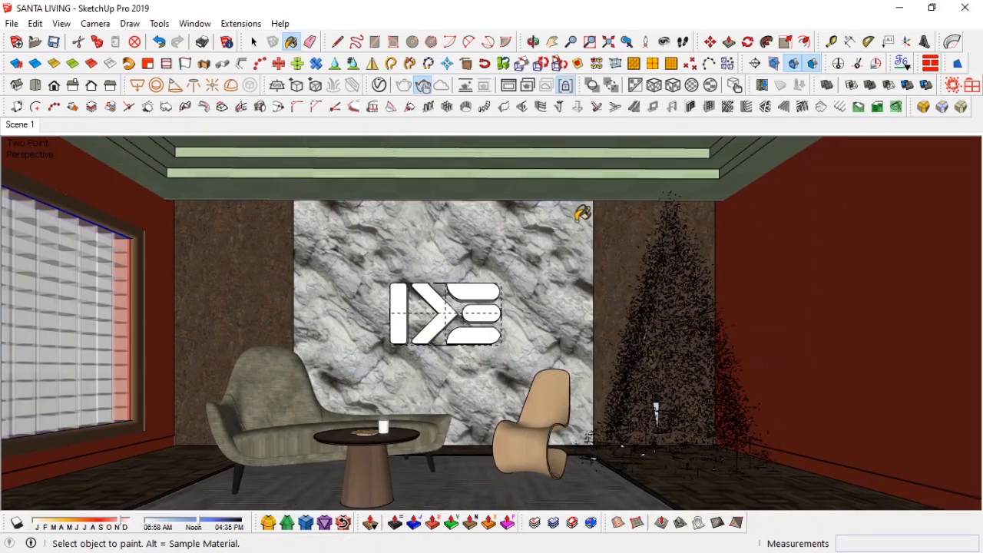
key(space)
scroll(550, 202, up, 4)
mouse_move(483, 206)
middle_down()
mouse_move(691, 278)
mouse_move(726, 333)
mouse_move(603, 453)
mouse_move(596, 180)
mouse_move(596, 192)
middle_up()
key(m)
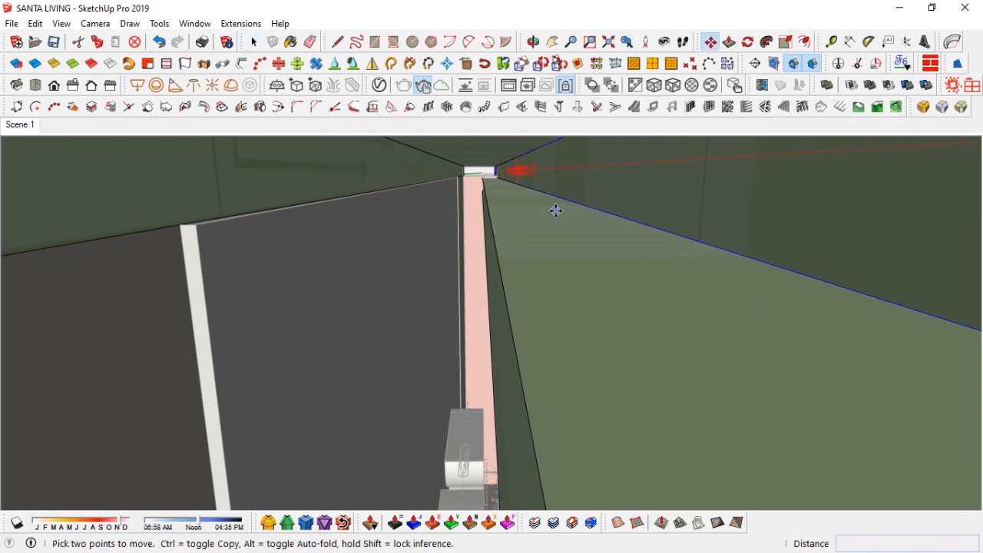
shift+middle_drag(498, 169, 465, 150)
Step: Rotate the element 30 degrees about its edge
key(r)
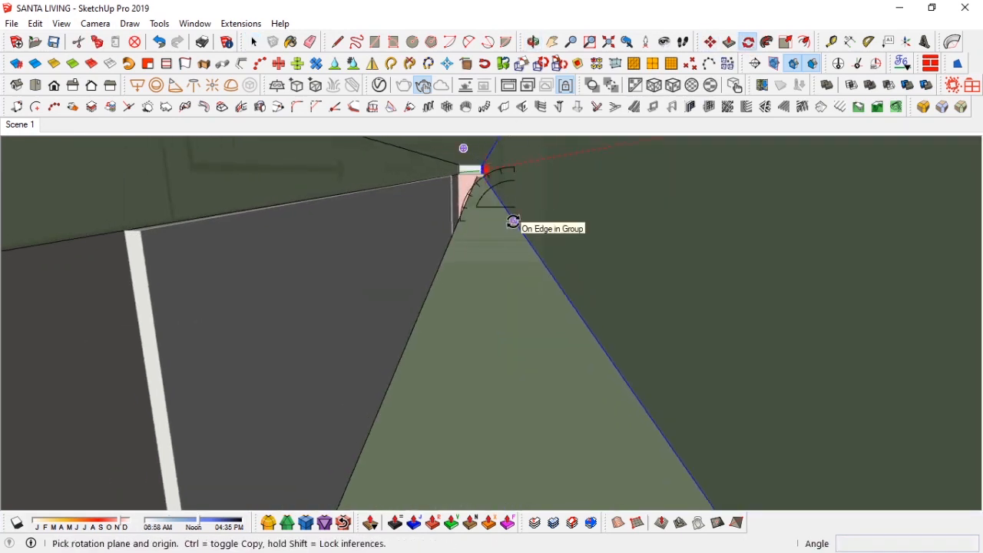
drag(515, 221, 515, 170)
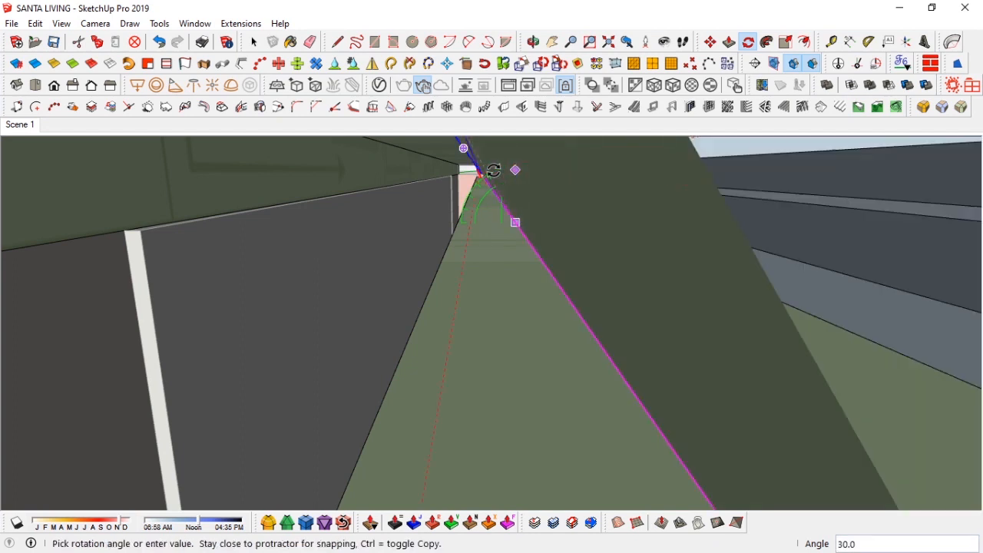
click(496, 204)
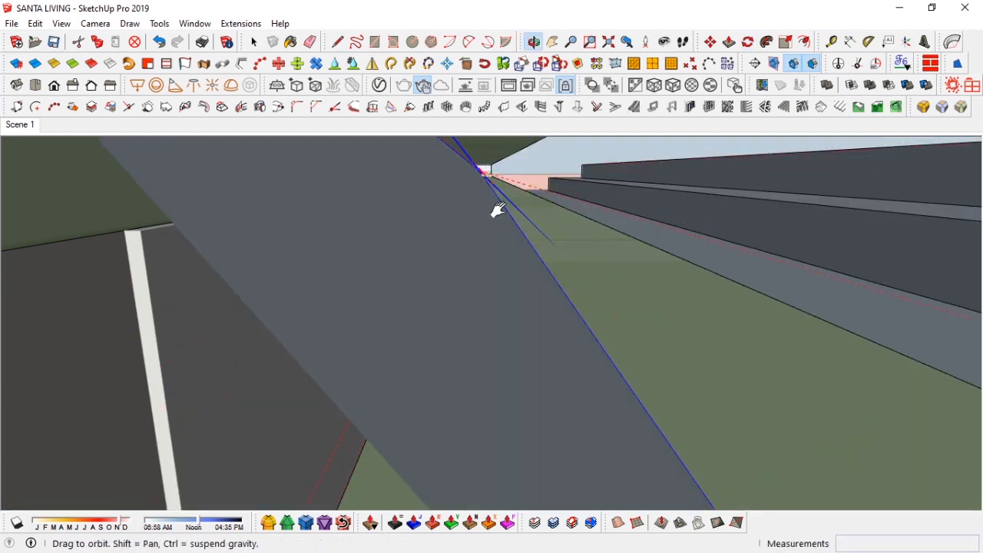
Step: Move the element once more and return to the Scene 1 view
shift+middle_drag(499, 211, 550, 225)
key(m)
click(550, 248)
click(500, 253)
key(space)
click(20, 125)
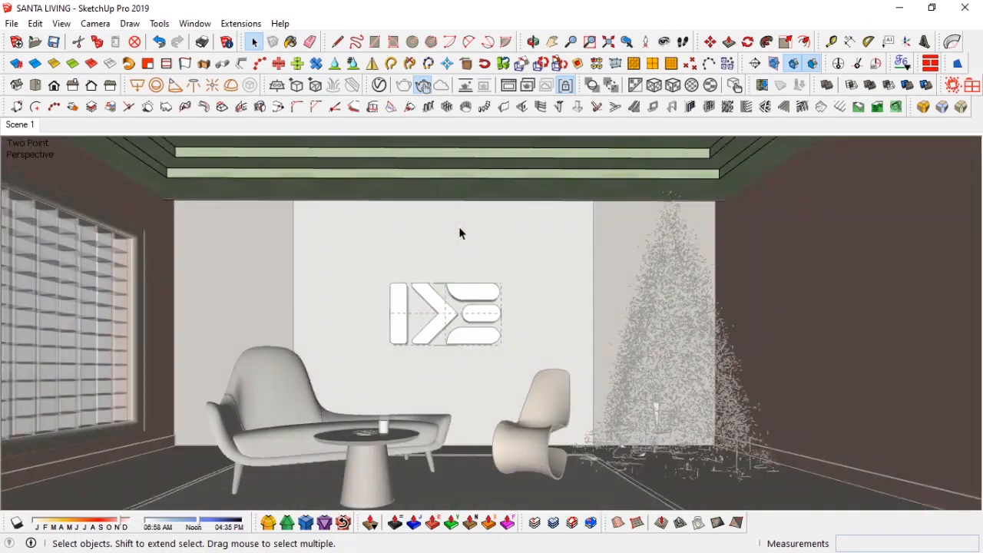
Step: Start a new V-Ray test render and zoom into the result
click(460, 228)
click(510, 86)
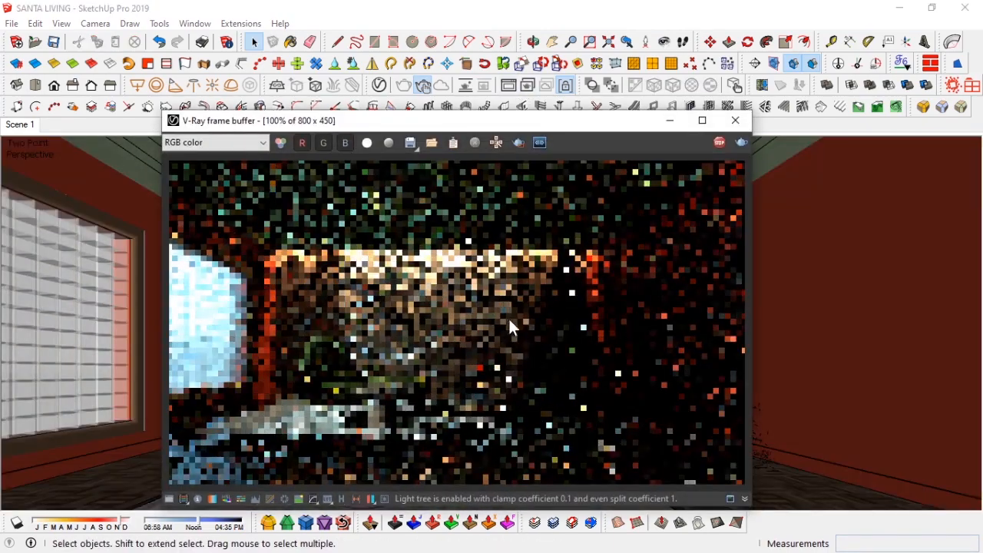
scroll(572, 311, up, 2)
scroll(573, 312, down, 2)
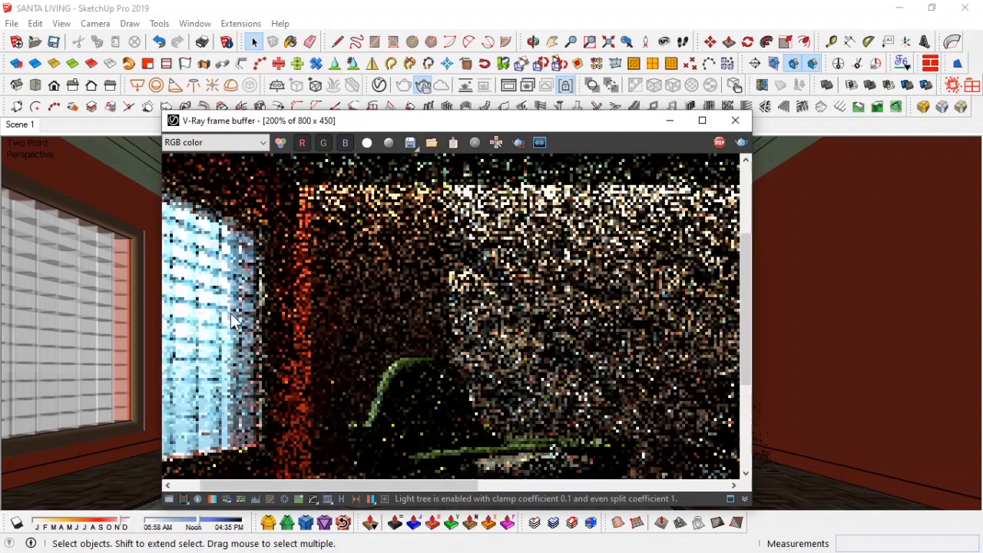
Step: Adjust the SunLight's ground albedo horizon offset and blend angle sliders
click(379, 85)
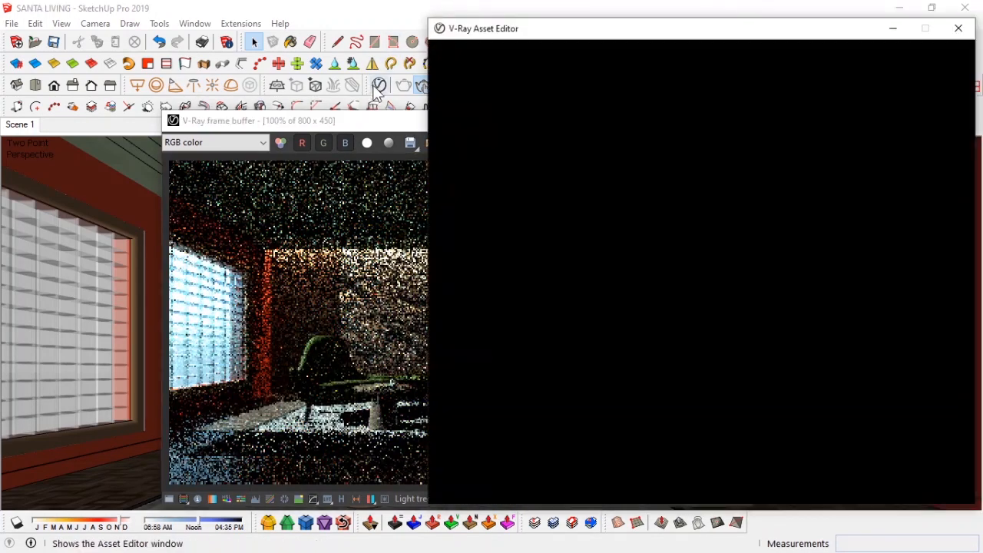
click(489, 160)
scroll(749, 439, down, 3)
scroll(772, 438, down, 1)
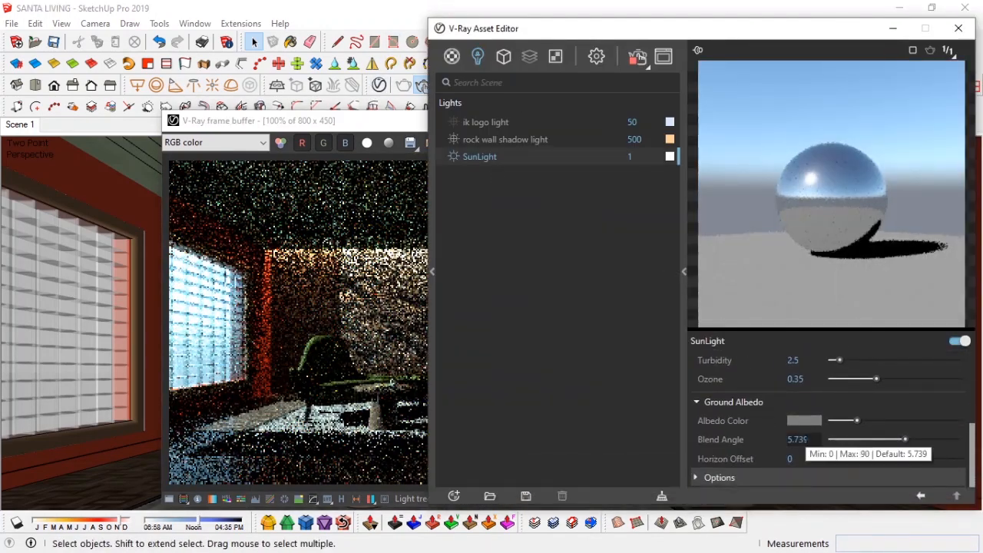
drag(832, 459, 964, 459)
drag(848, 439, 840, 440)
scroll(755, 401, up, 5)
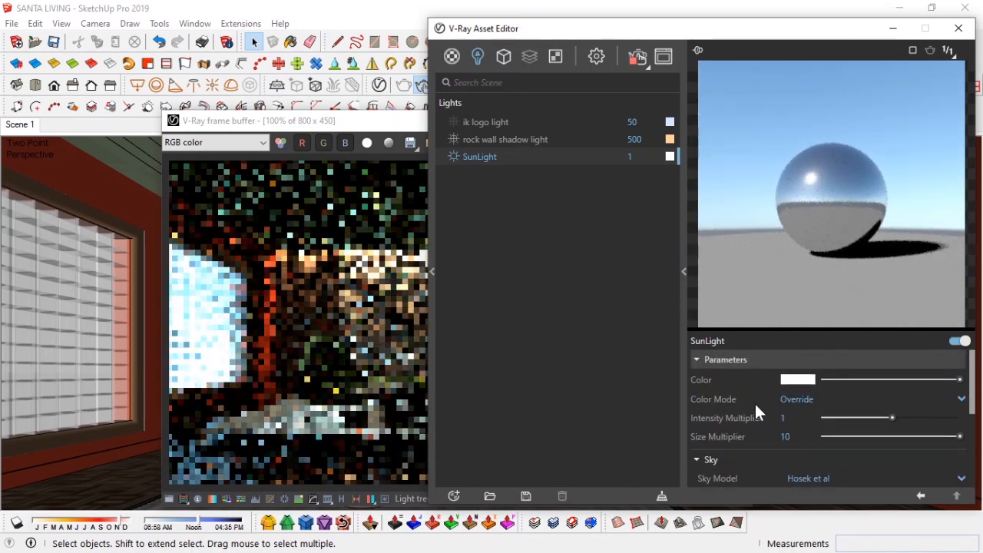
click(892, 29)
Step: Set the SunLight's size multiplier to 40
drag(464, 121, 428, 106)
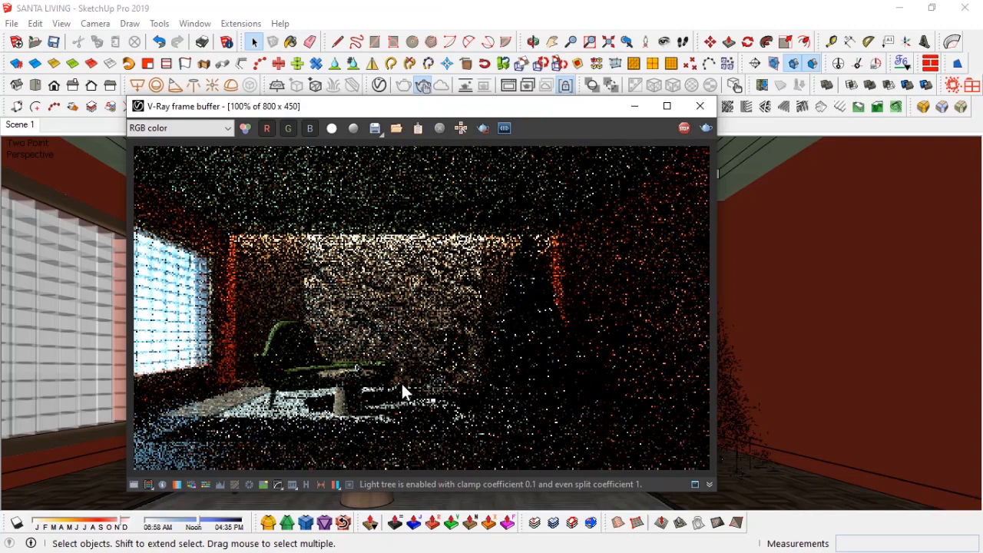
mouse_move(374, 109)
mouse_down()
mouse_move(732, 97)
mouse_move(634, 97)
mouse_move(282, 144)
mouse_up()
click(380, 86)
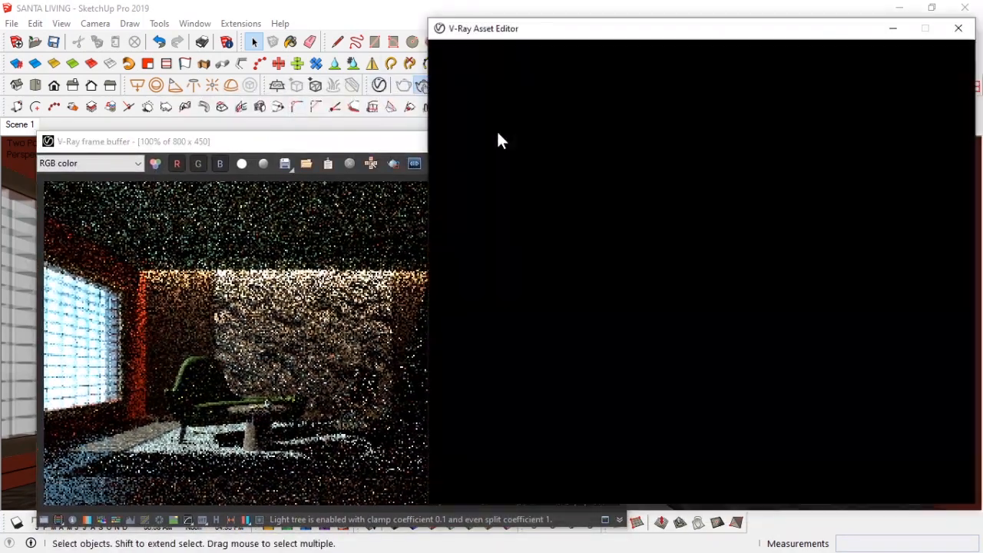
double_click(800, 436)
text(40)
key(Return)
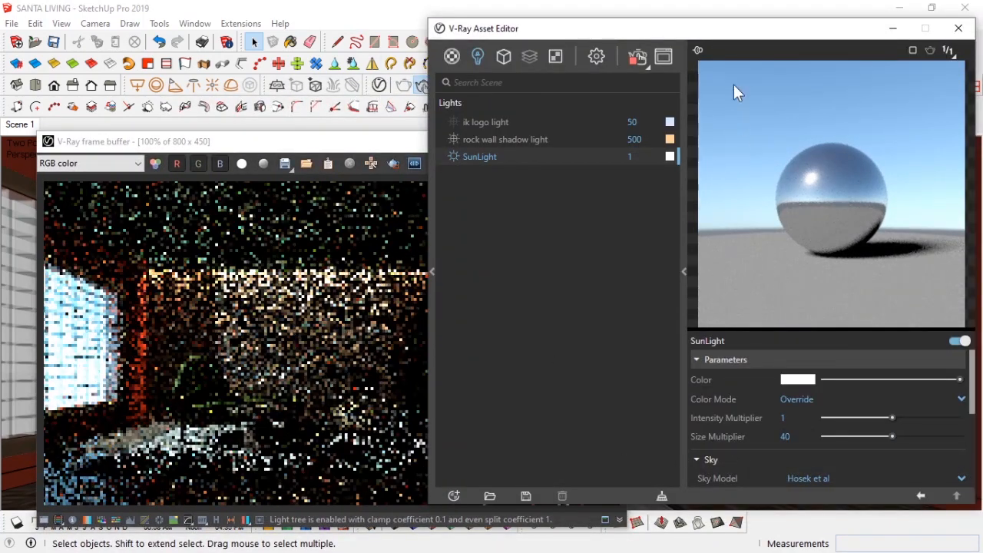
Step: Set the SunLight's size multiplier to 30 and close the asset editor
drag(735, 30, 554, 43)
double_click(606, 450)
text(30)
key(Return)
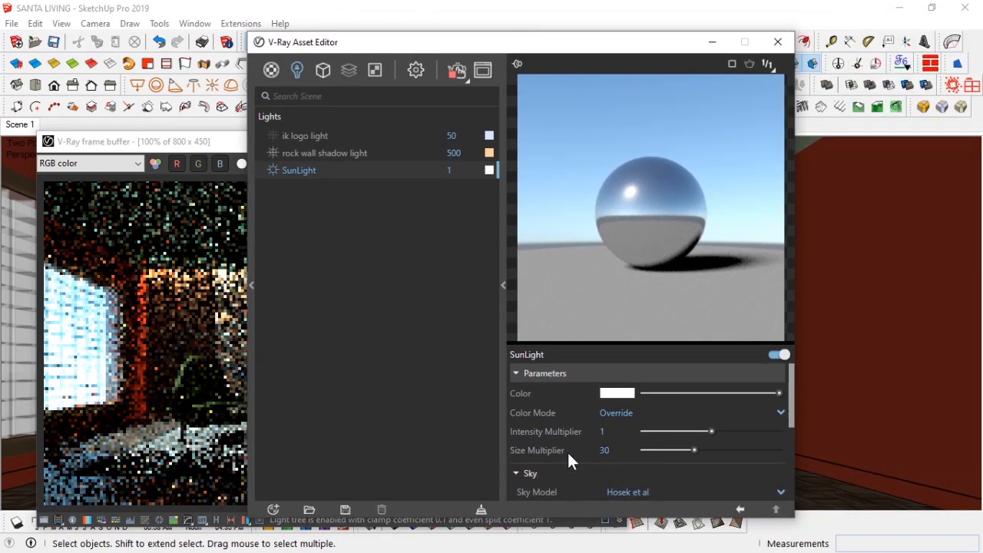
click(779, 41)
drag(448, 137, 544, 105)
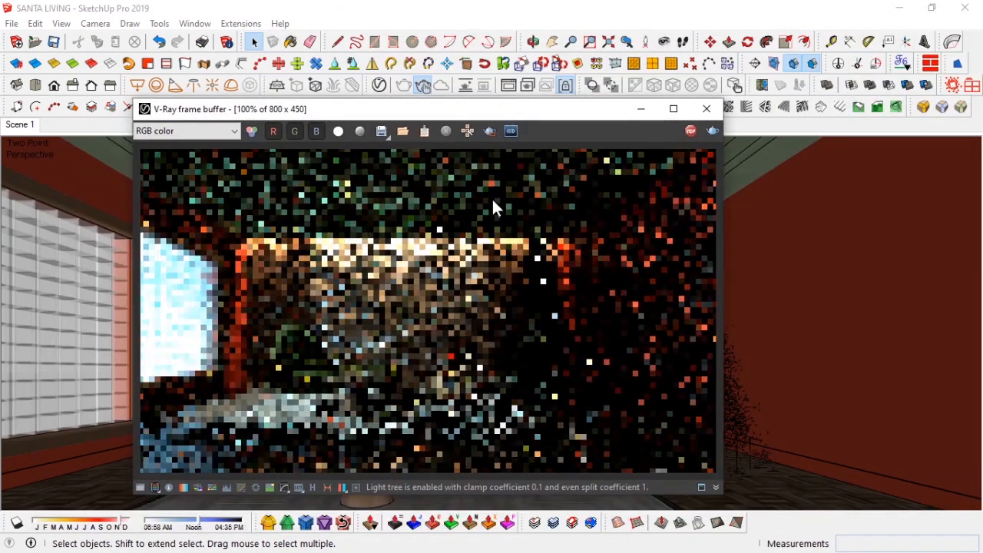
drag(471, 119, 48, 143)
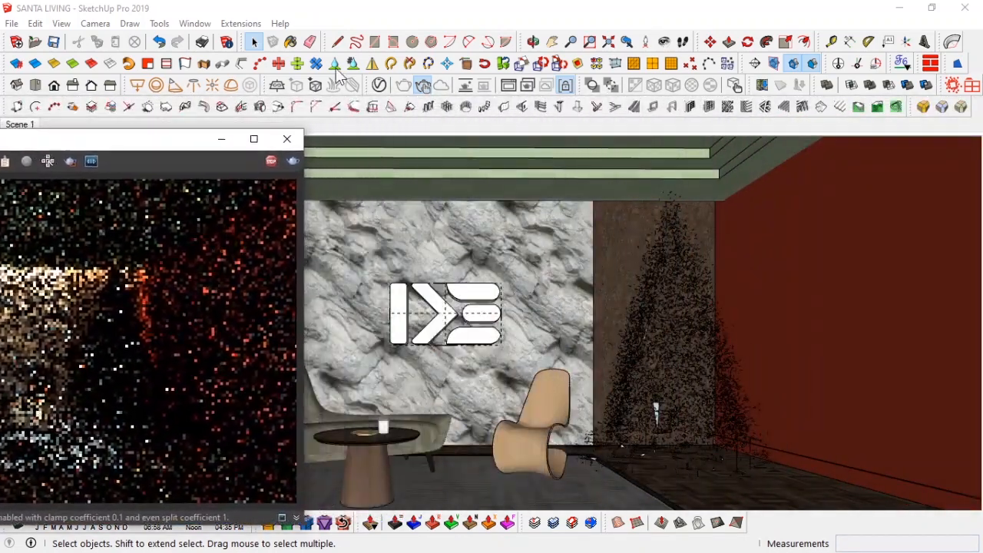
Step: Add the Gold 14k metal material from the V-Ray material library into the scene's materials
click(335, 66)
click(308, 136)
click(382, 510)
click(271, 70)
drag(333, 44, 409, 36)
click(325, 189)
click(152, 73)
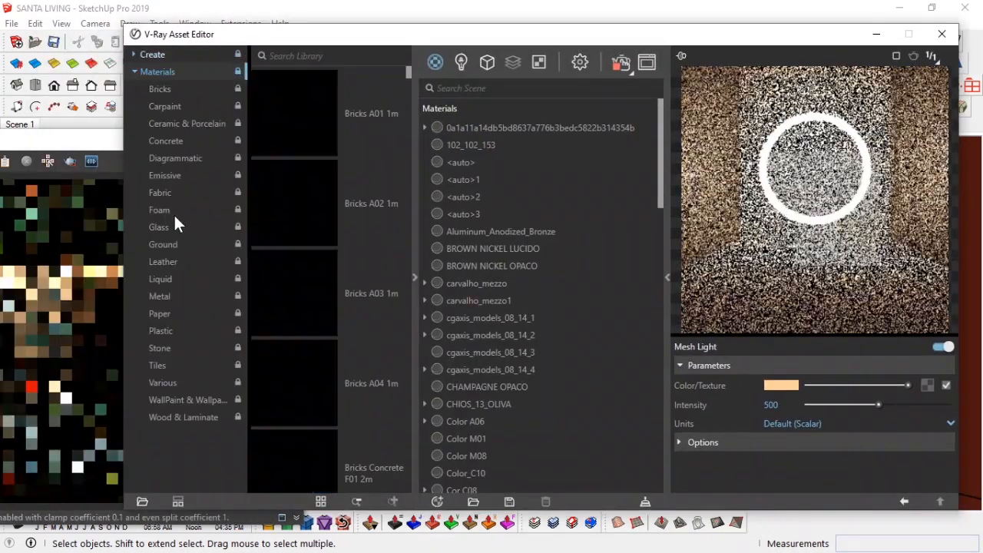
click(159, 297)
scroll(325, 310, down, 15)
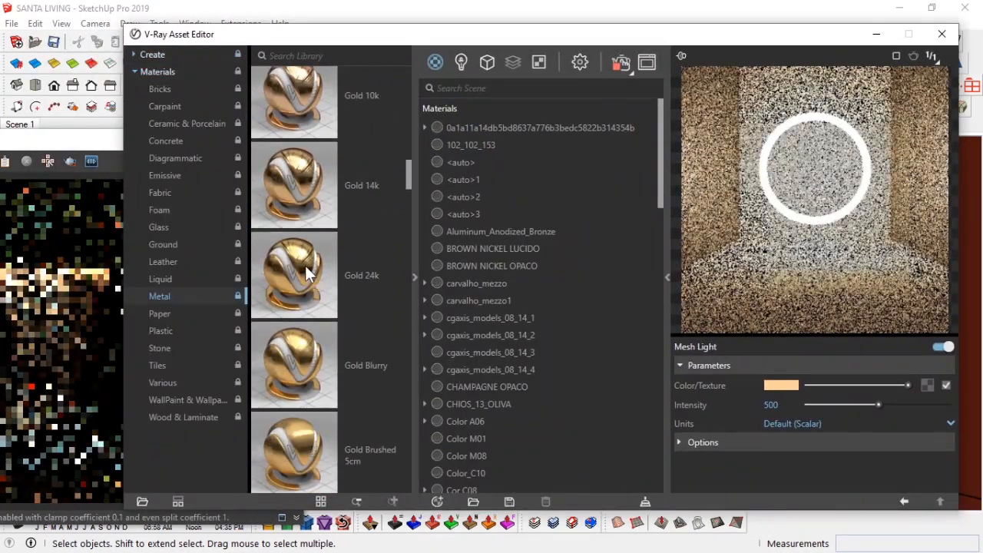
drag(305, 177, 523, 303)
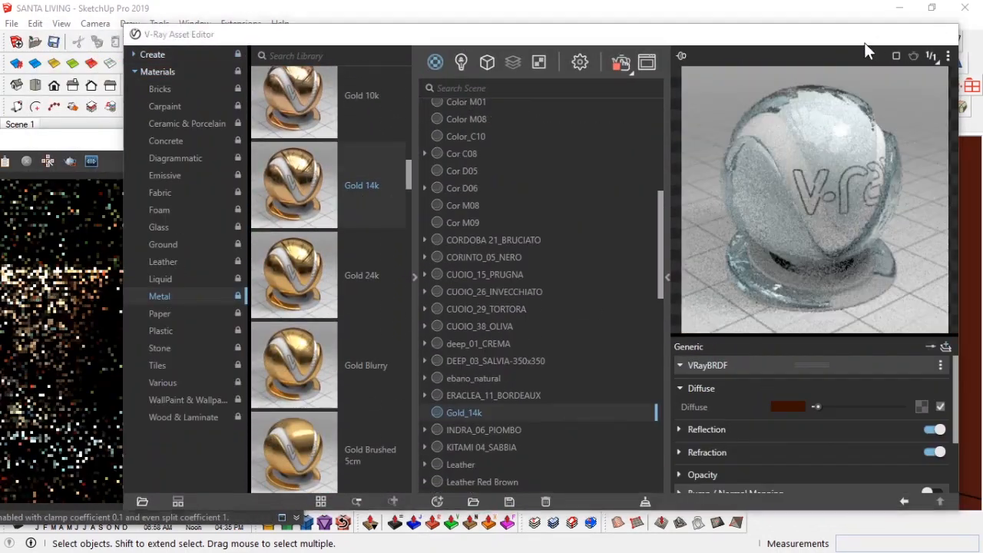
Step: Paint the wall logo with the Gold_14k material and tuck the frame buffer window away
click(876, 34)
mouse_move(215, 141)
mouse_down()
mouse_move(247, 142)
mouse_move(94, 135)
mouse_up()
click(401, 297)
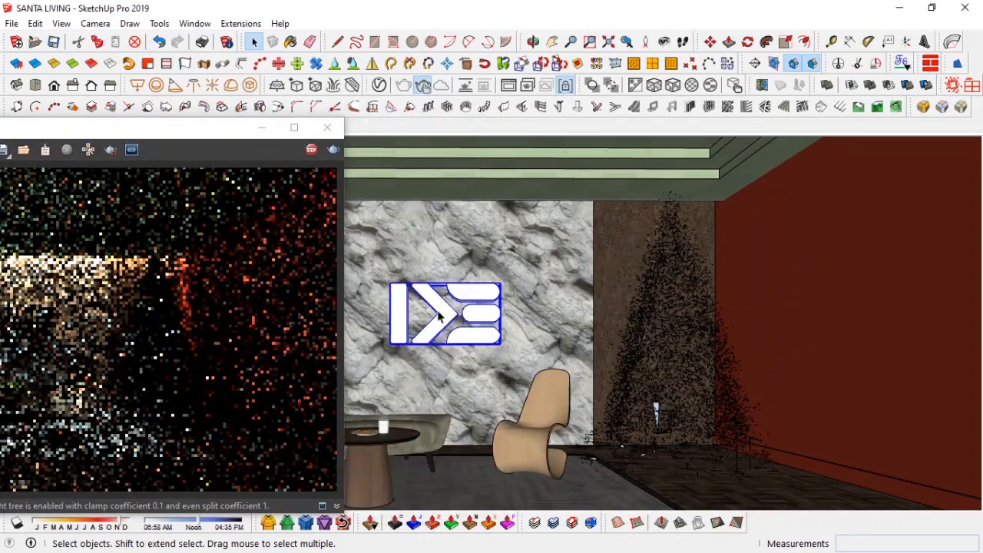
key(b)
key(space)
drag(201, 132, 360, 129)
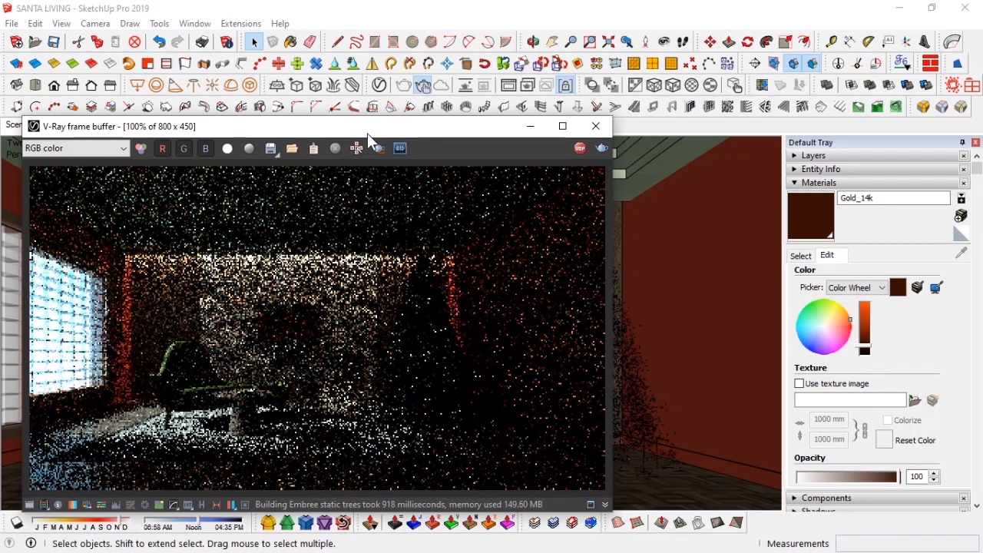
mouse_move(417, 134)
mouse_down()
mouse_move(707, 136)
mouse_move(884, 158)
mouse_move(825, 180)
mouse_move(795, 133)
mouse_move(557, 113)
mouse_move(257, 136)
mouse_move(434, 117)
mouse_up()
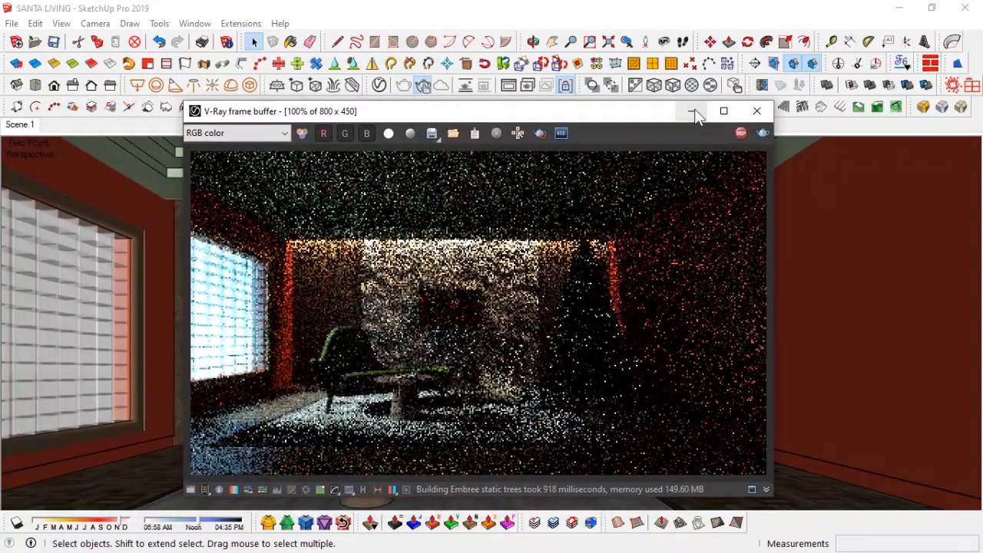
click(690, 112)
Step: Enable Safe Frame in the V-Ray render output settings and close the asset editor
click(379, 85)
click(580, 62)
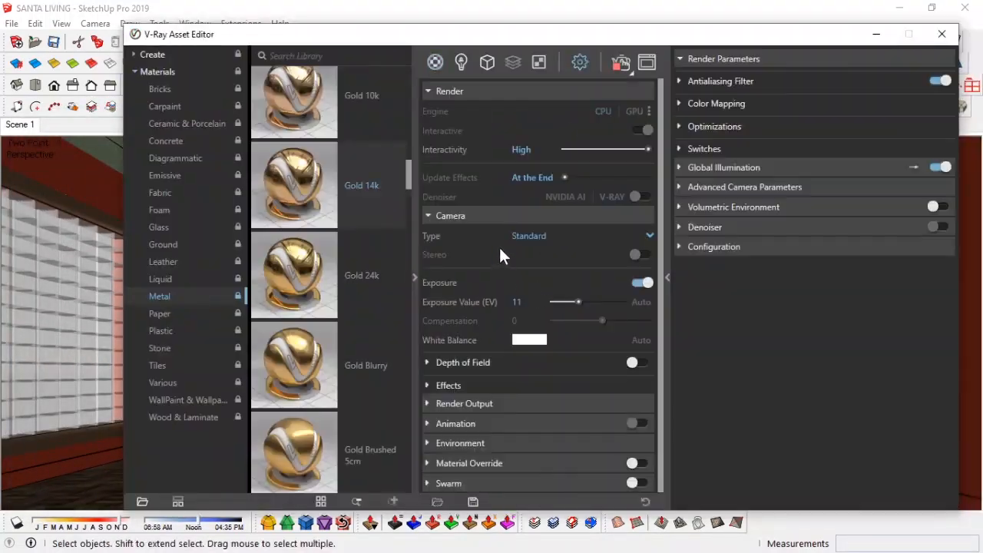
click(472, 216)
click(483, 234)
click(649, 254)
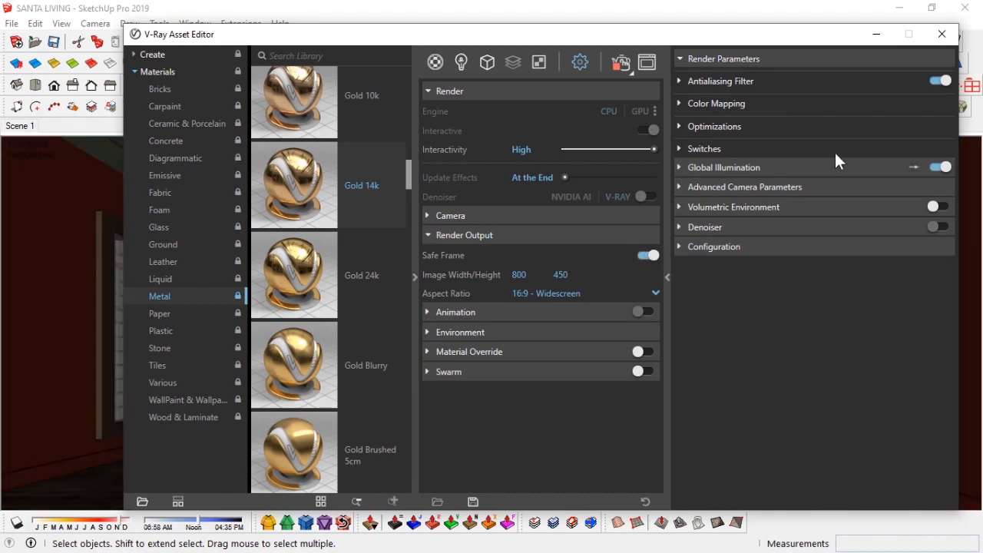
click(942, 34)
Step: Set the camera field of view to 60 degrees
text(z)
text(6)
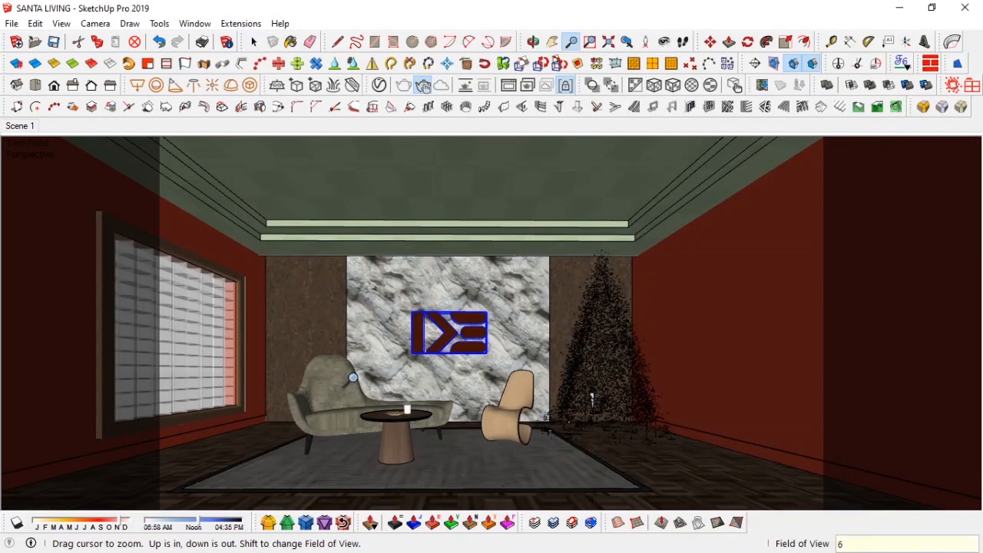
text(0)
key(Return)
Step: Set the camera eye height to 1000 mm
click(664, 41)
key(h)
drag(516, 299, 499, 302)
scroll(462, 331, up, 2)
mouse_move(462, 331)
mouse_down()
mouse_move(456, 311)
mouse_move(459, 336)
mouse_up()
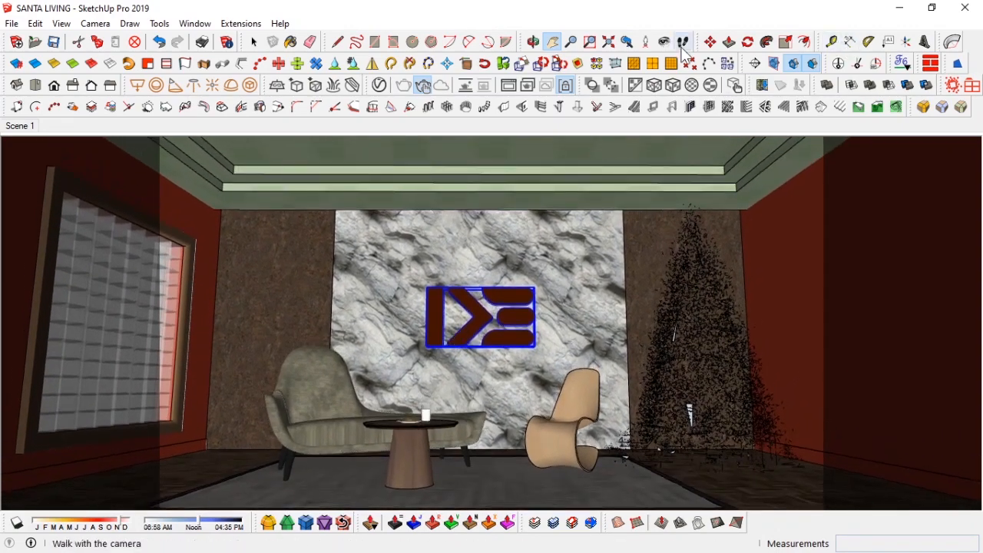
click(665, 42)
text(1000)
key(Return)
Step: Switch the camera to Two-Point Perspective and update Scene 1
click(96, 23)
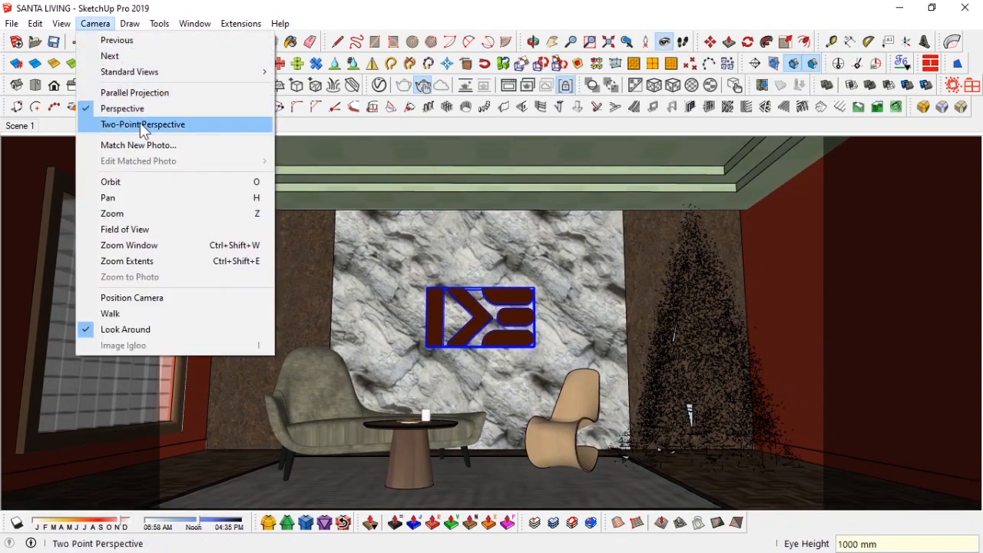
click(142, 125)
drag(464, 324, 483, 345)
right_click(20, 126)
click(66, 191)
Step: Reset the eye height to 1000 mm and reapply Two-Point Perspective
key(z)
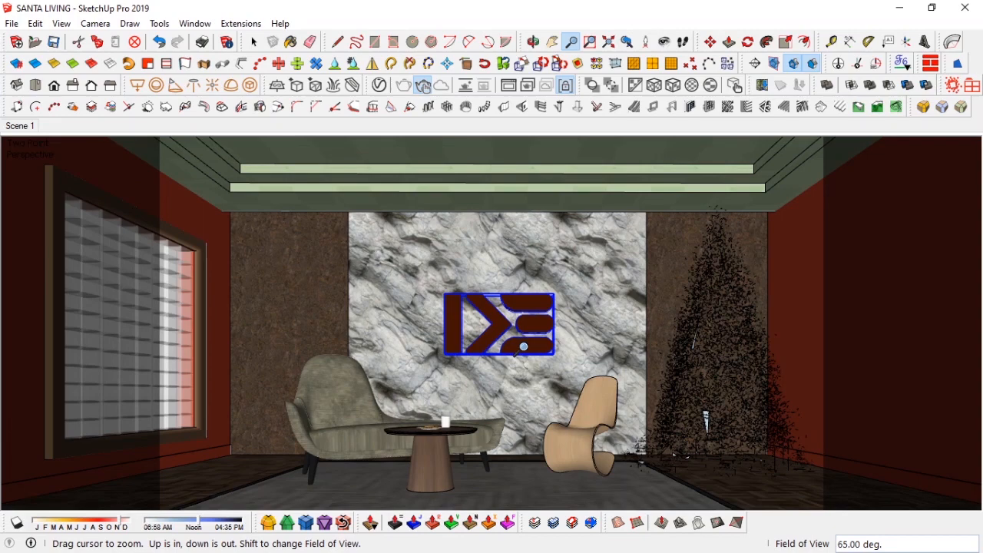
key(Return)
key(w)
middle_drag(522, 329, 453, 363)
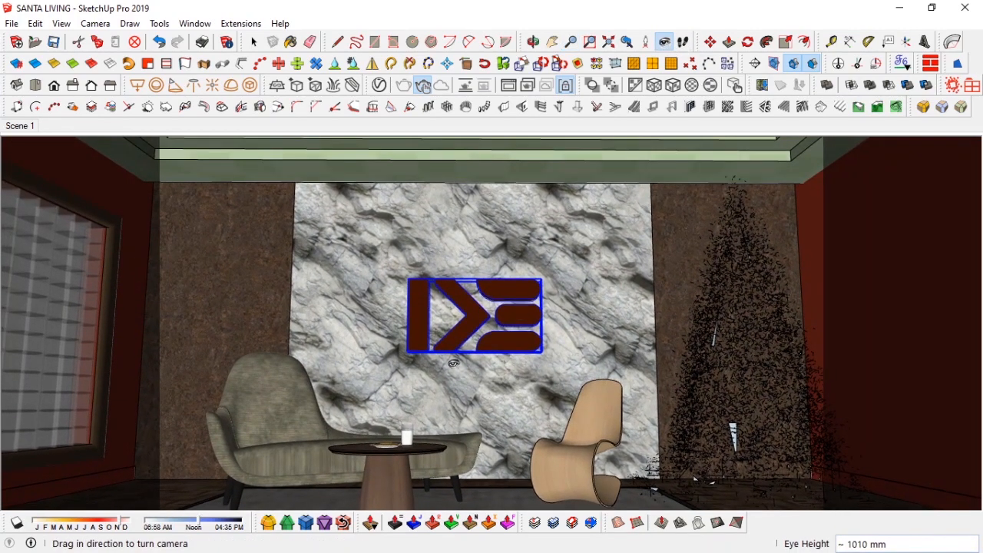
text(1000)
key(Return)
click(95, 23)
click(137, 126)
Step: Update the scene, run a V-Ray render, then stop it and minimize the frame buffer
scroll(392, 304, down, 3)
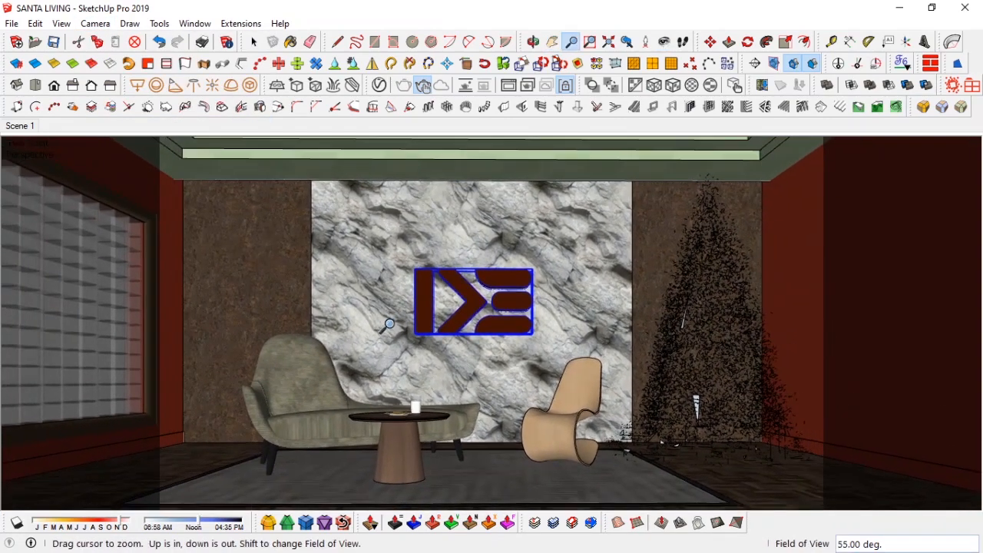
drag(392, 312, 409, 330)
key(space)
key(z)
key(space)
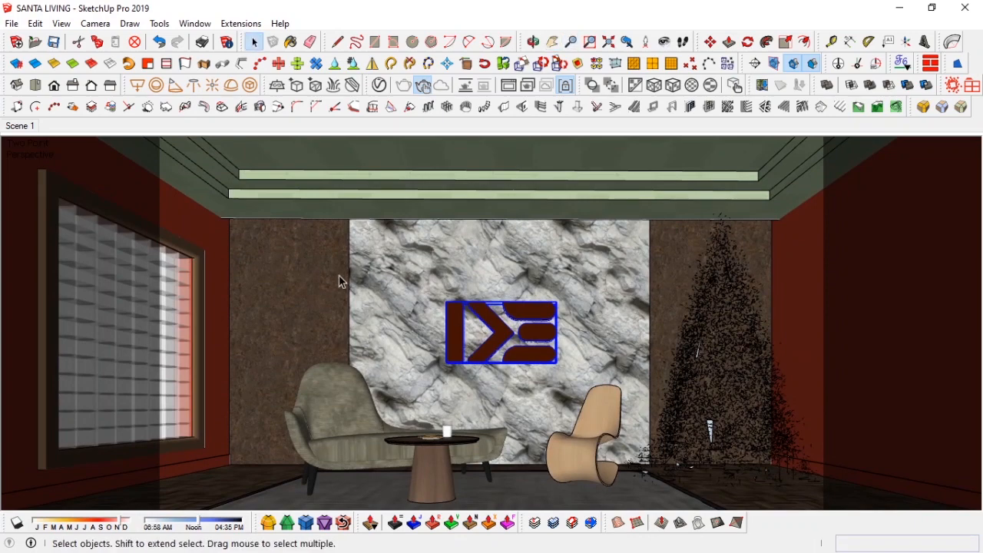
right_click(23, 129)
click(509, 84)
scroll(367, 370, up, 2)
scroll(367, 370, down, 2)
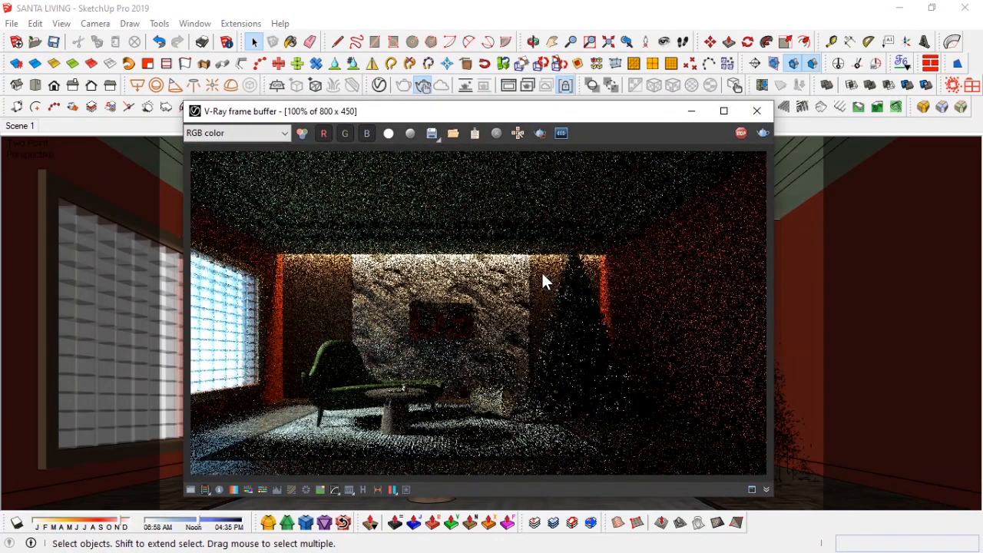
click(742, 132)
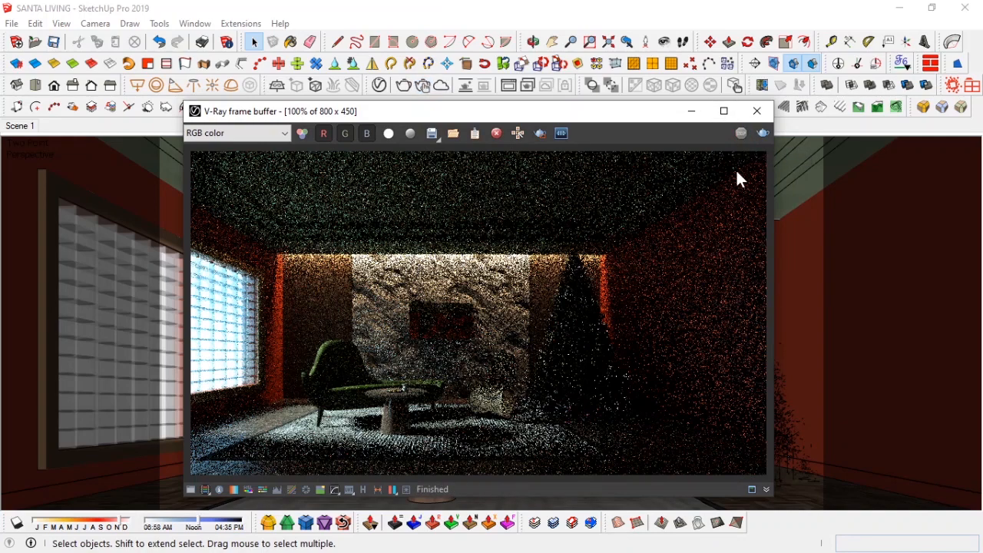
click(691, 114)
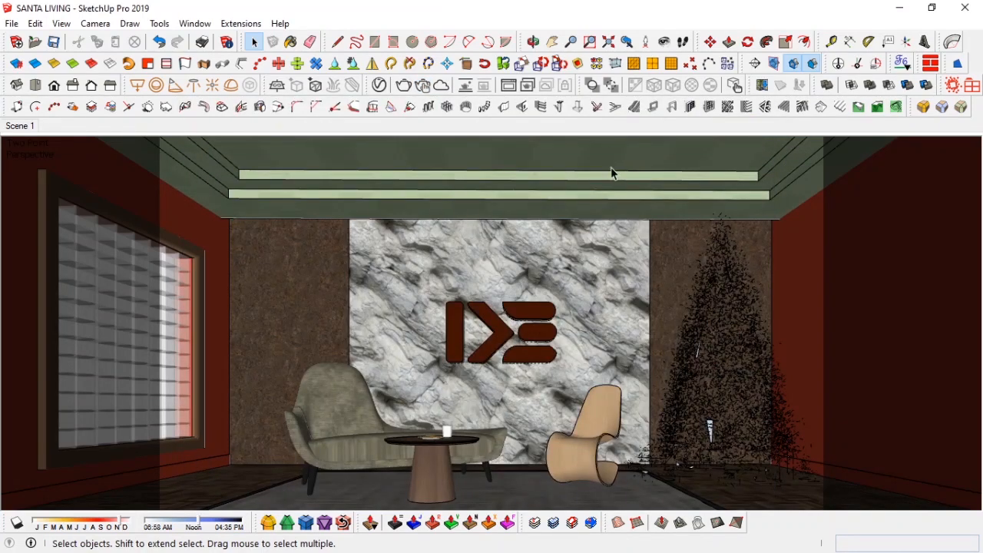
Step: Sample the green ceiling wall paint material and change its diffuse tint color to light blue
key(b)
alt+click(532, 154)
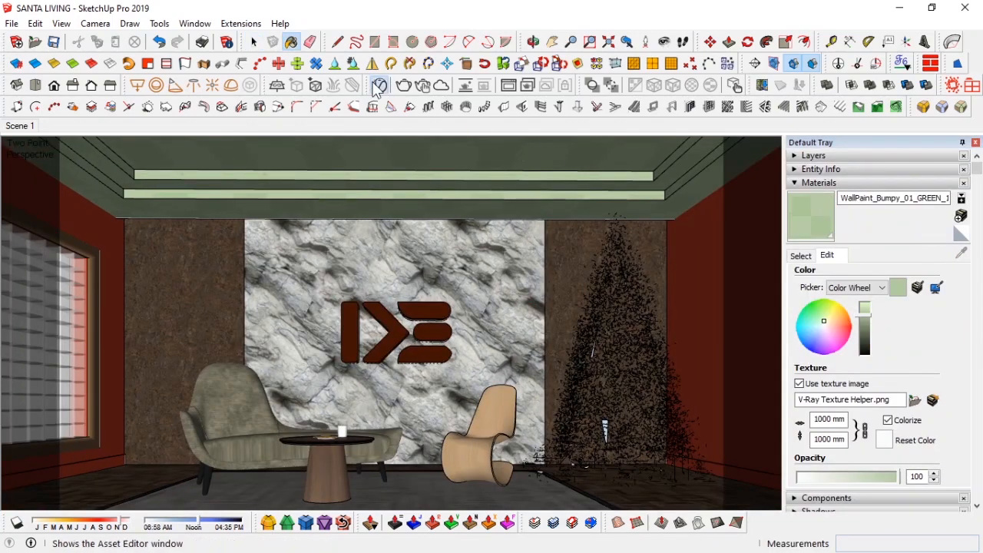
click(379, 85)
click(921, 407)
click(783, 384)
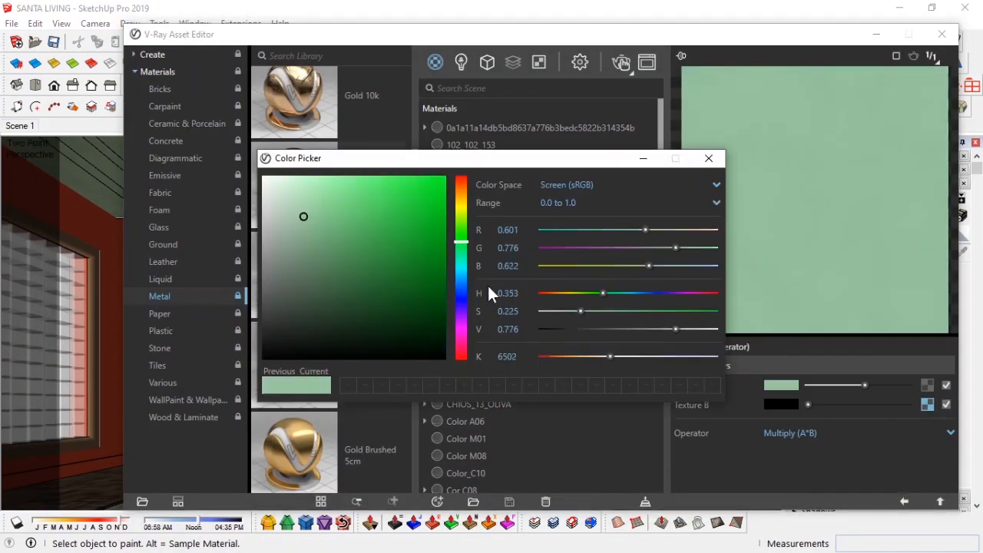
drag(668, 266, 670, 266)
drag(645, 230, 635, 230)
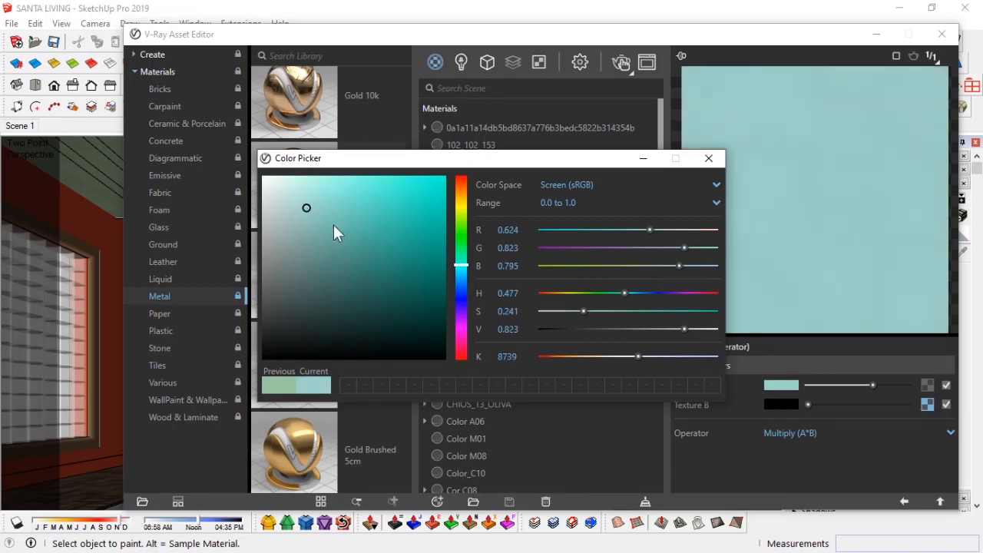
drag(461, 272, 463, 277)
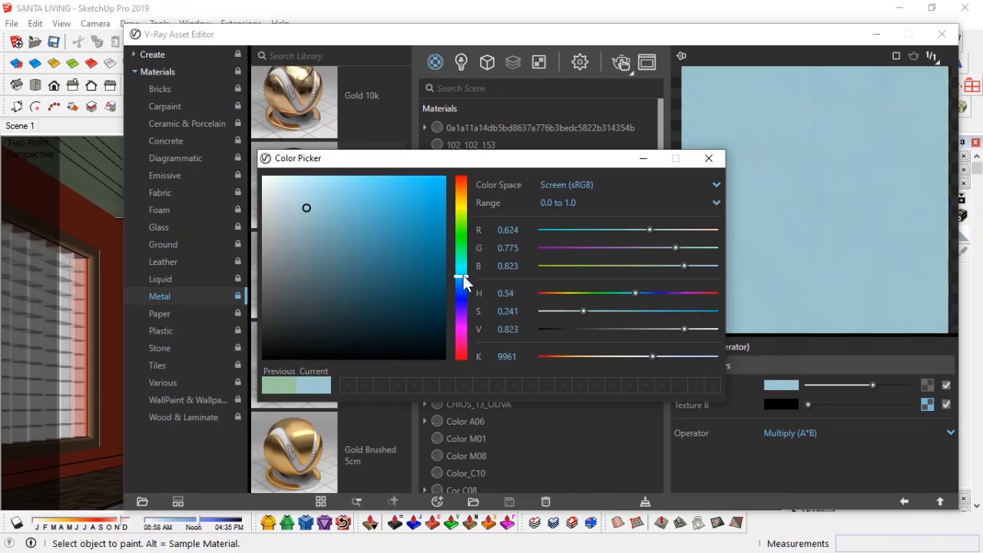
drag(461, 277, 463, 284)
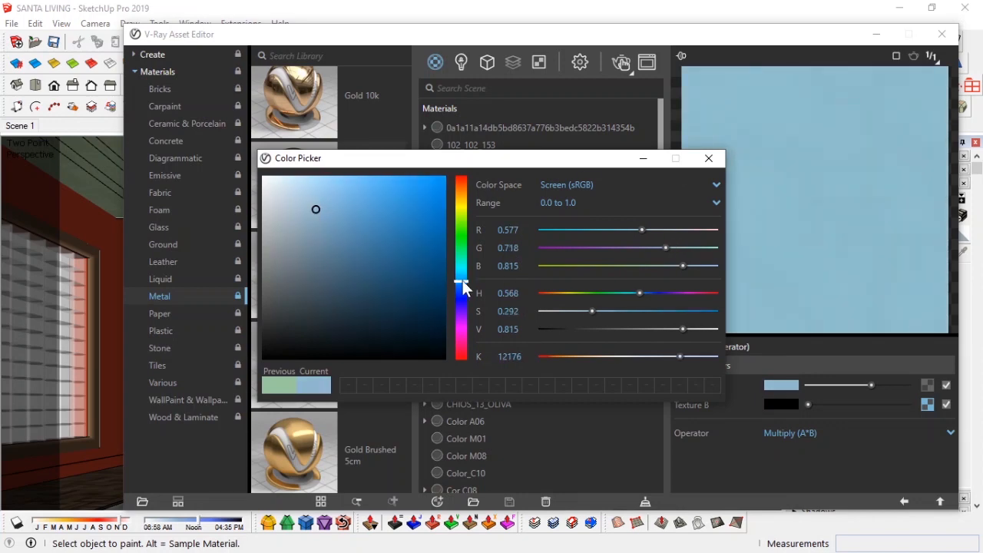
click(706, 160)
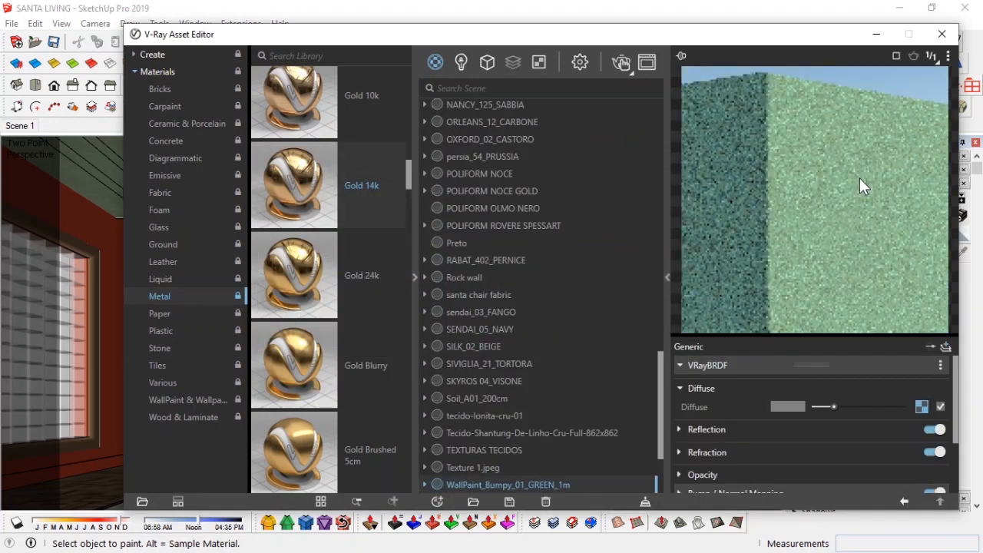
Step: Shift the material's second tint color hue toward blue and close the asset editor
click(921, 406)
click(781, 385)
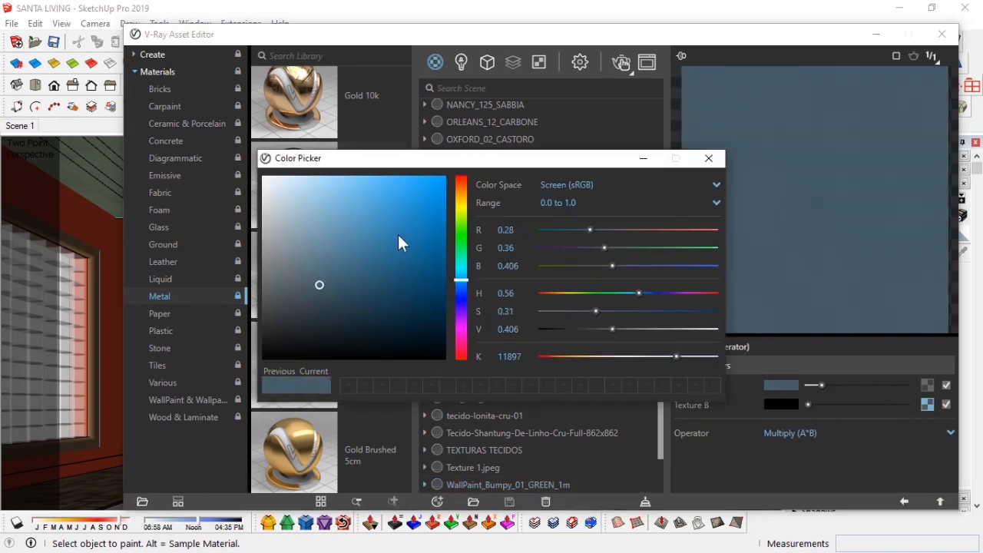
drag(467, 284, 465, 284)
click(709, 159)
click(940, 502)
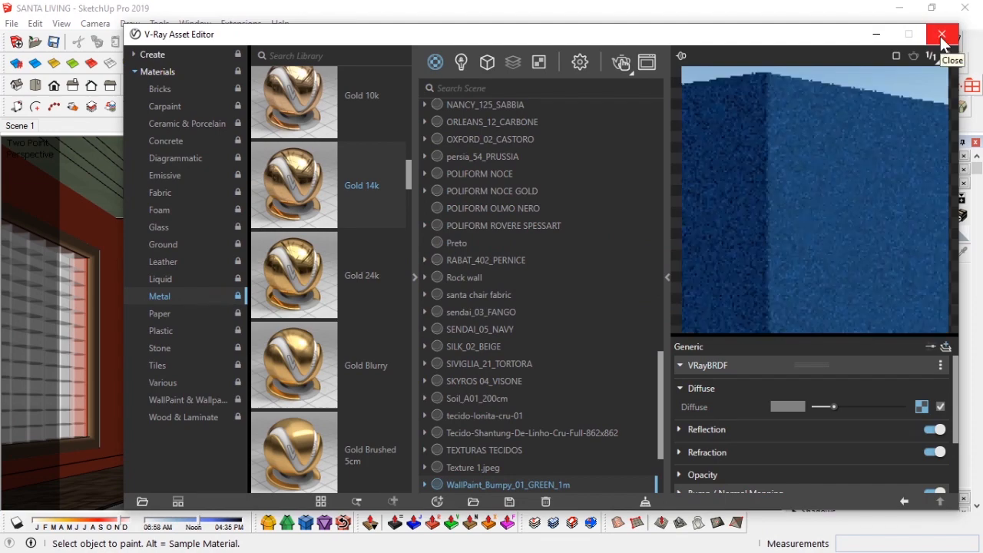
click(940, 35)
Step: Set the camera eye height to 1200 mm
click(845, 180)
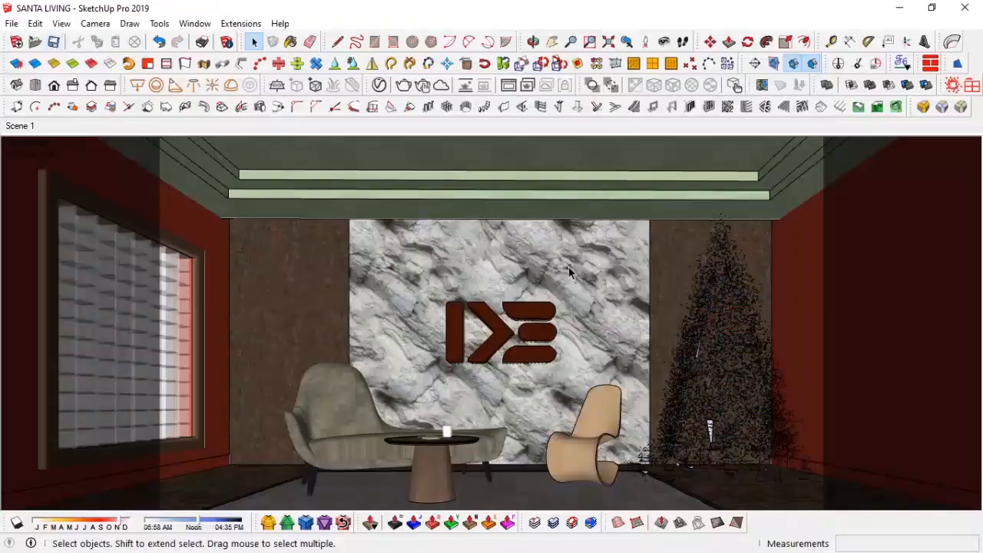
click(569, 269)
click(510, 85)
click(761, 110)
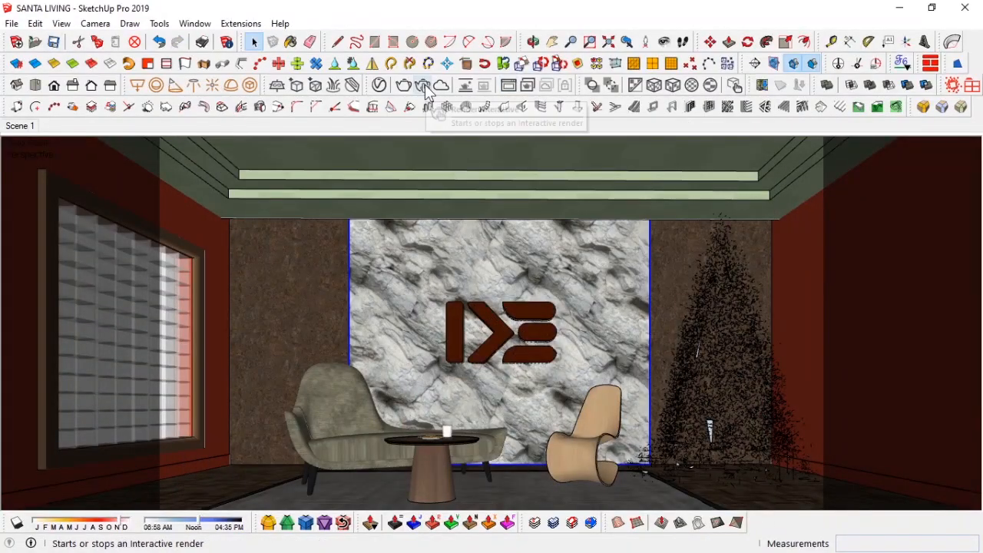
click(664, 42)
text(12)
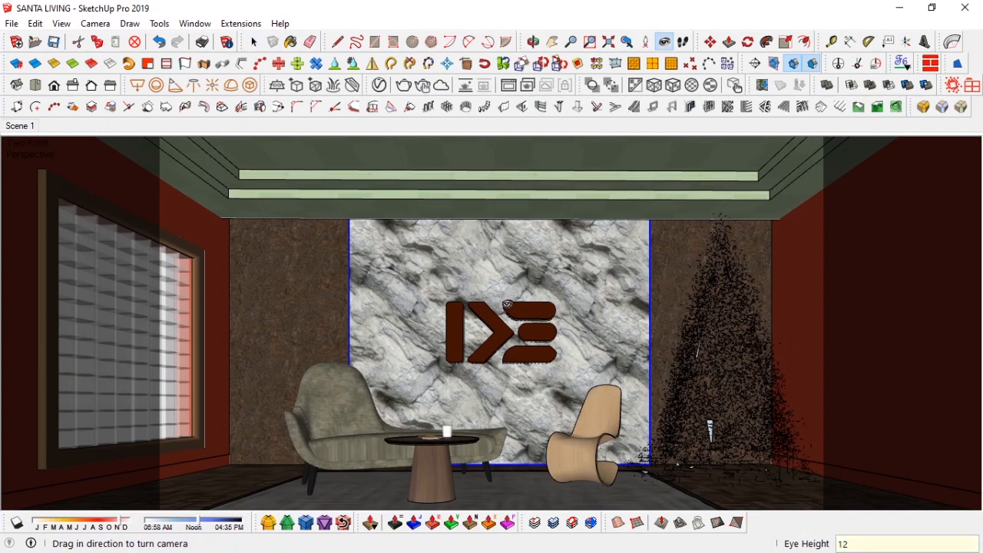
text(00)
key(Return)
Step: Switch the camera back to Two-Point Perspective
drag(508, 305, 534, 389)
click(92, 25)
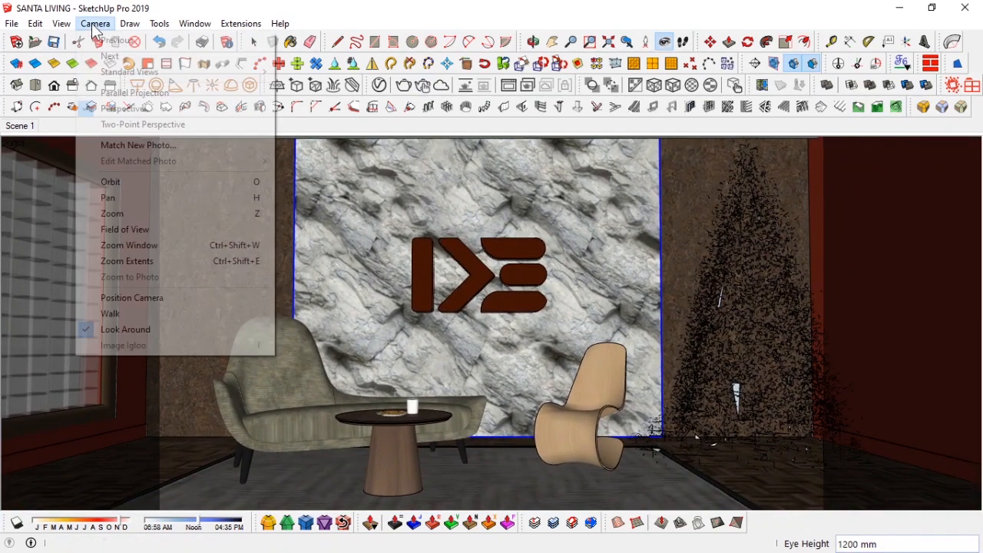
click(138, 125)
scroll(468, 296, down, 3)
drag(466, 275, 463, 328)
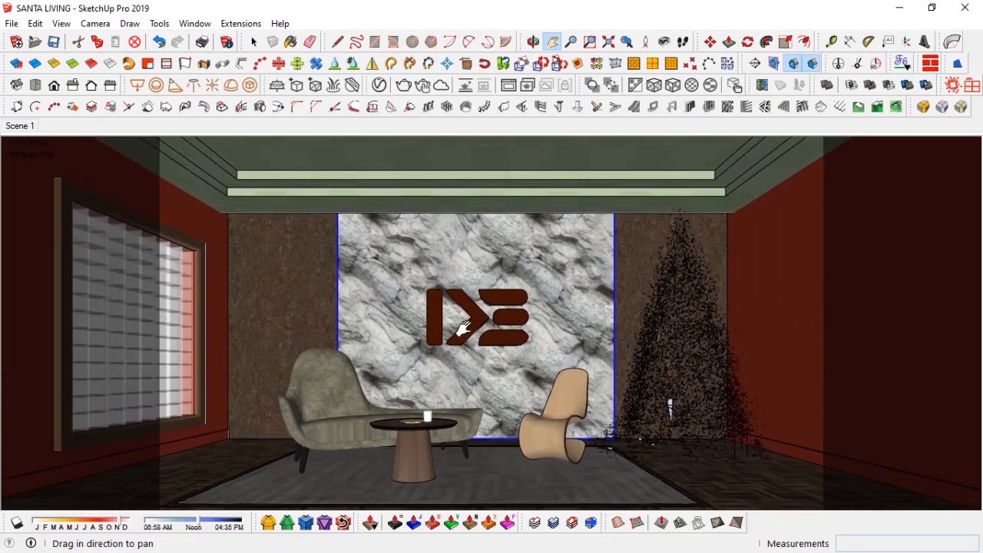
scroll(463, 329, up, 5)
drag(470, 335, 474, 338)
scroll(494, 365, up, 1)
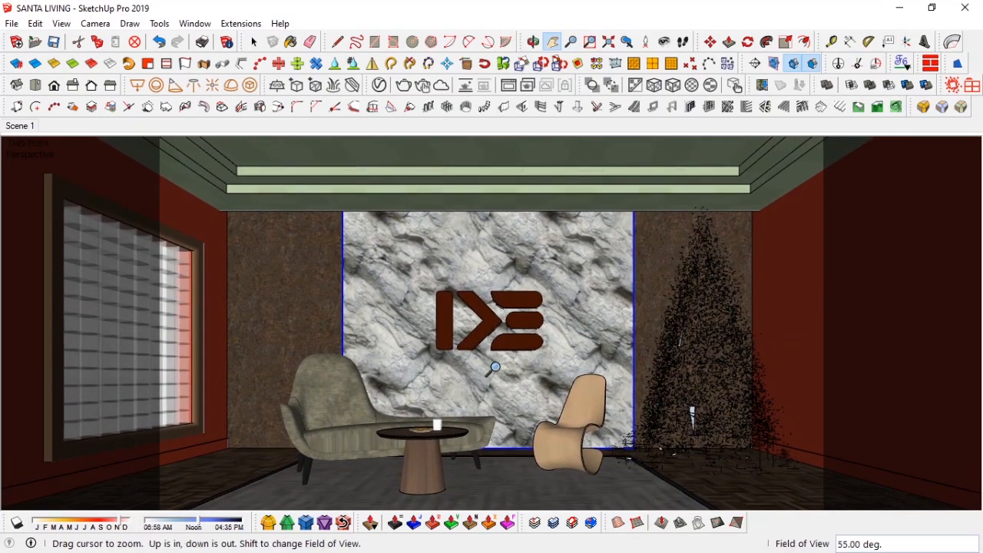
key(space)
scroll(461, 354, down, 1)
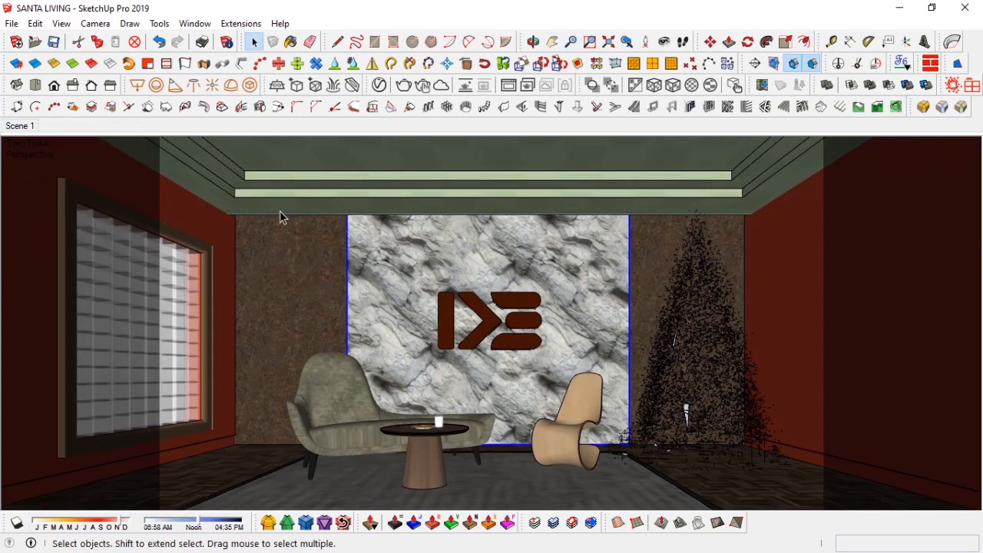
Step: Move the logo upward on the rock wall and deselect it
click(492, 321)
key(m)
click(638, 315)
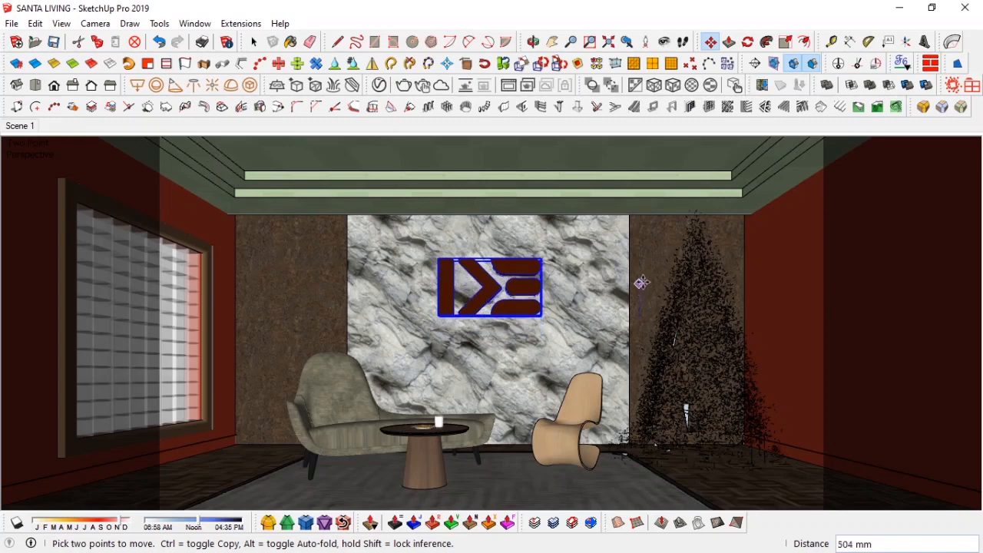
click(639, 276)
key(space)
key(ctrl+t)
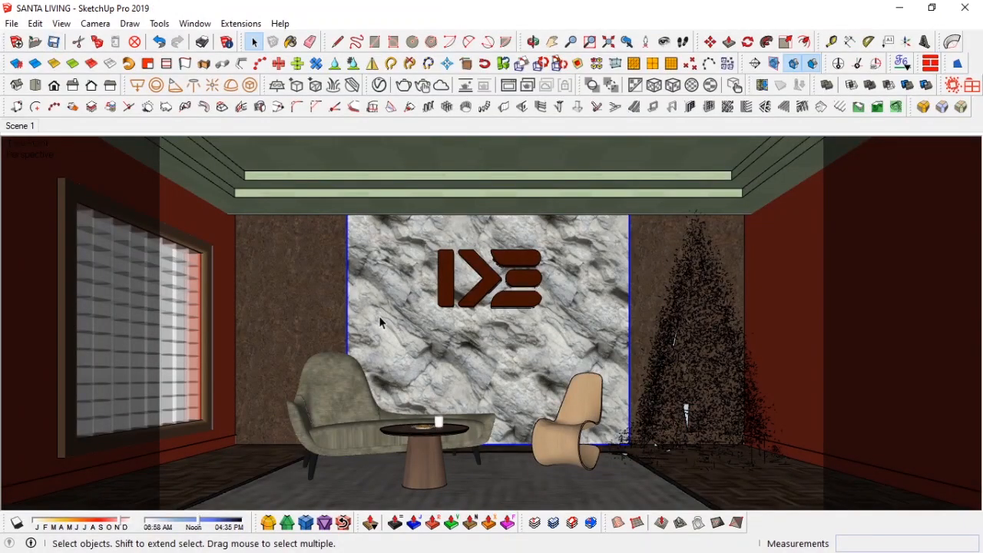
Step: Start an interactive V-Ray render and set the render output aspect ratio to 4:3 - Picture
click(425, 87)
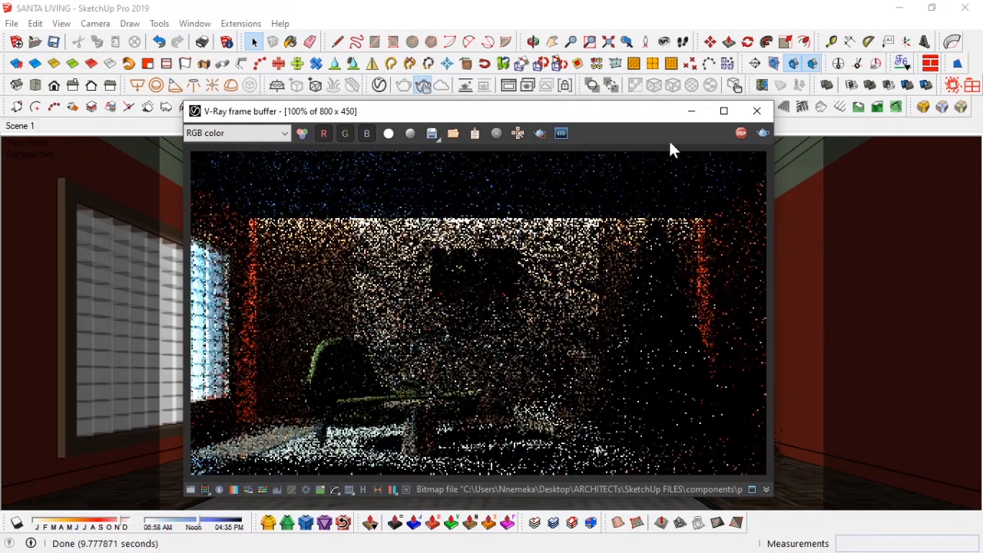
click(692, 111)
click(379, 85)
click(580, 63)
click(564, 294)
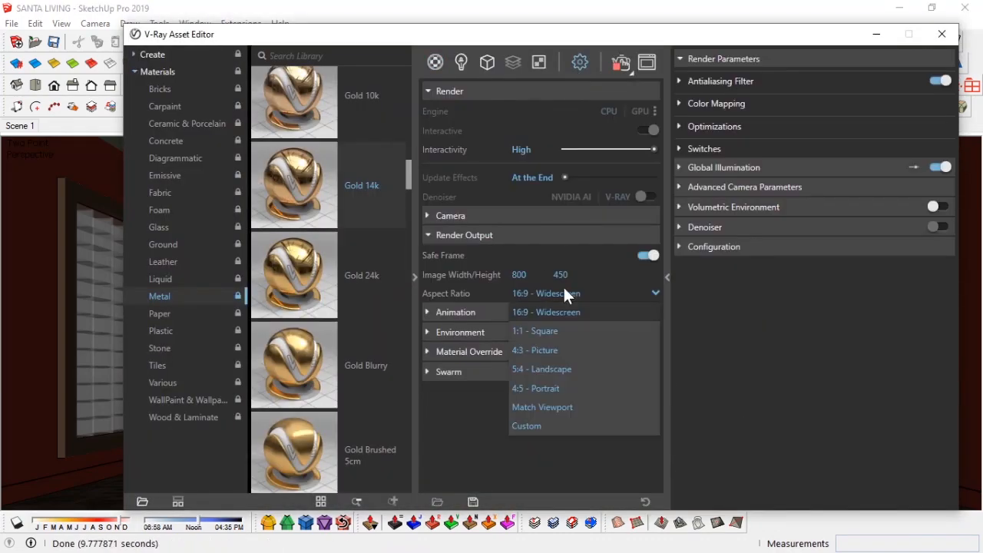
click(561, 350)
click(877, 35)
Step: Set the camera eye height to 1100 mm
key(z)
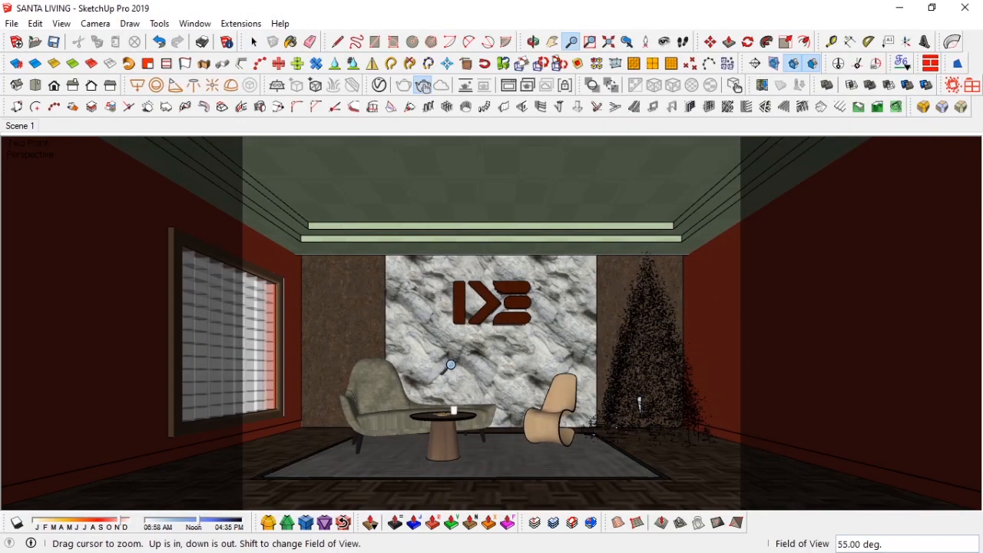
scroll(453, 365, up, 2)
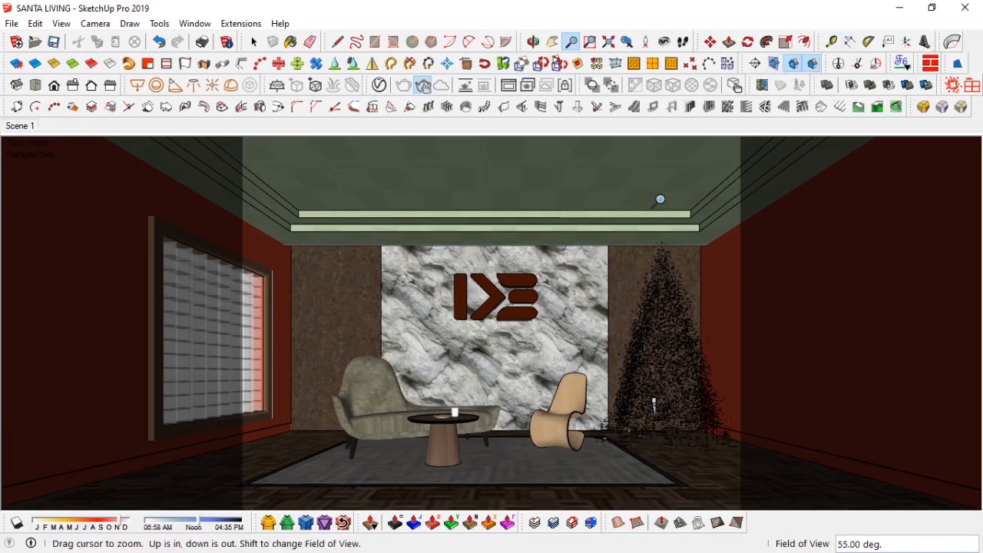
click(664, 40)
text(1100)
key(Return)
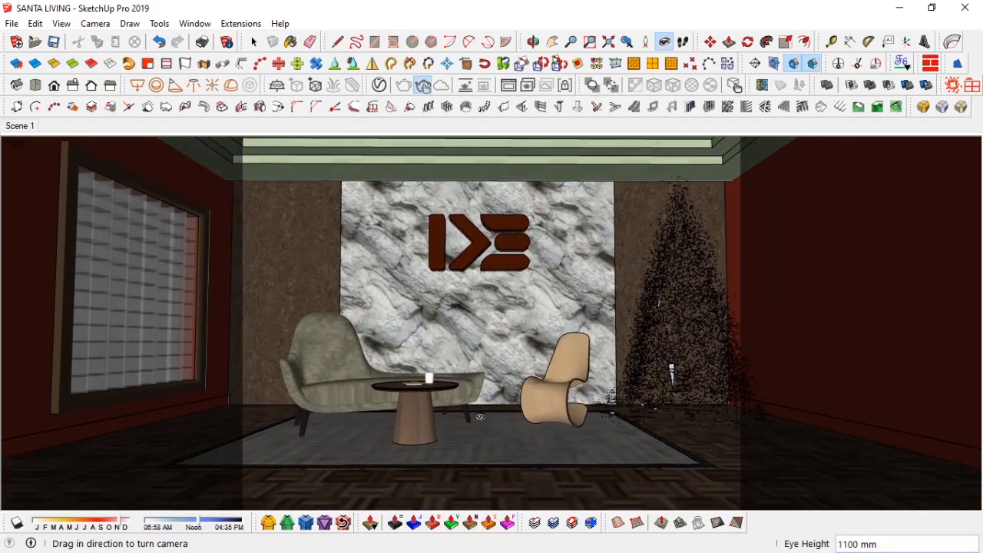
Step: Switch the camera to Two-Point Perspective and update Scene 1 with the new view
click(97, 25)
click(134, 128)
drag(394, 234, 446, 324)
scroll(413, 284, down, 1)
scroll(439, 293, down, 2)
scroll(445, 321, down, 1)
scroll(449, 324, down, 1)
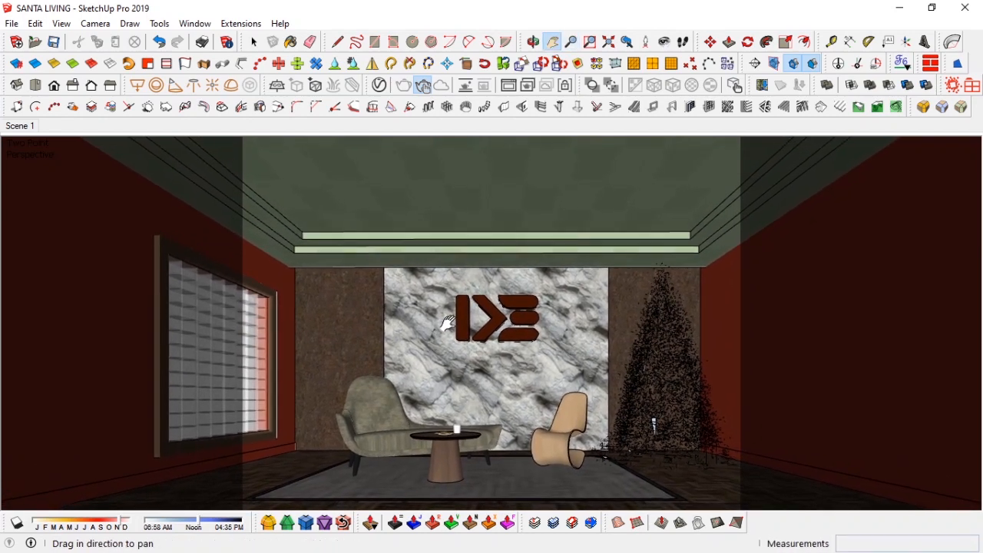
key(space)
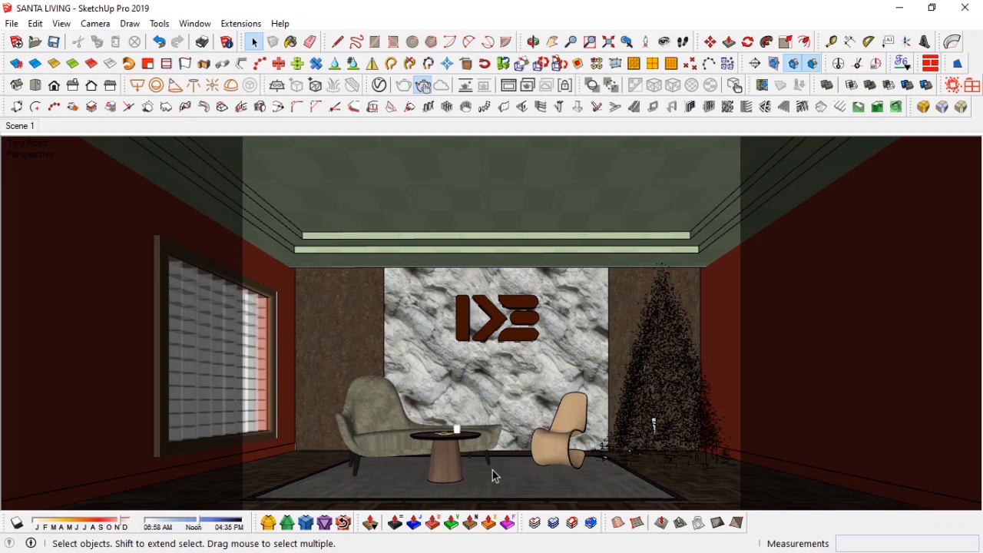
right_click(22, 129)
click(56, 194)
Step: Open the V-Ray frame buffer and zoom in to inspect the interactive render
click(509, 86)
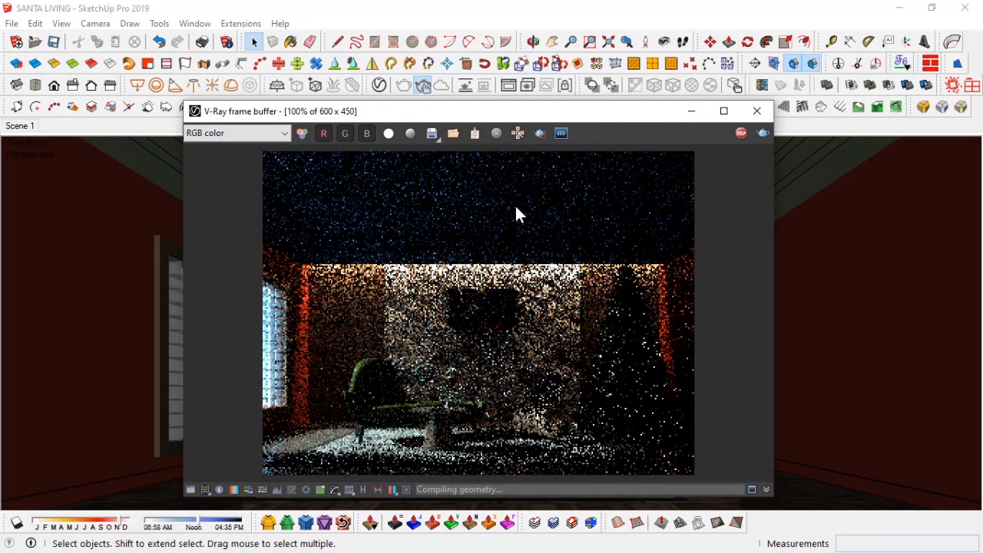
click(757, 111)
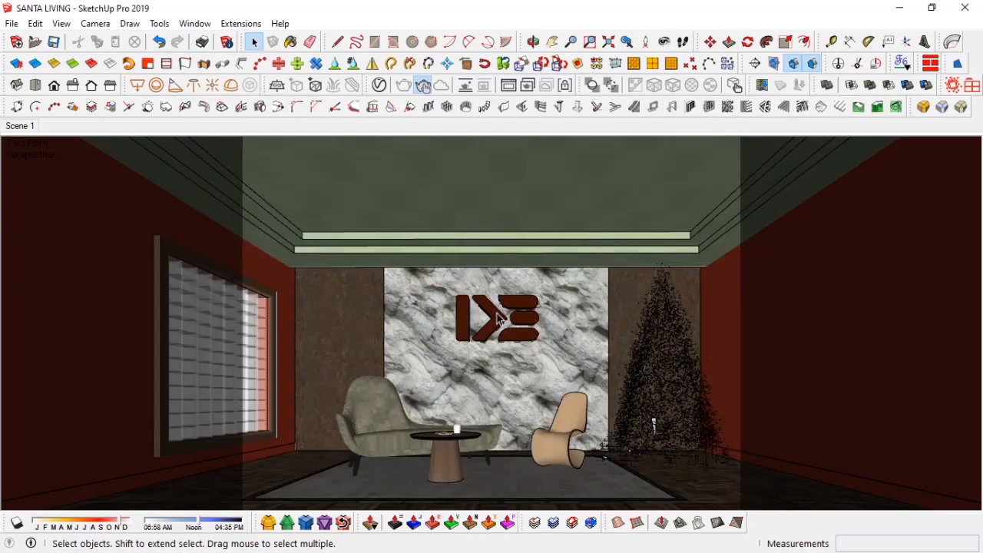
click(509, 87)
scroll(484, 302, up, 2)
scroll(483, 302, down, 3)
scroll(483, 302, up, 2)
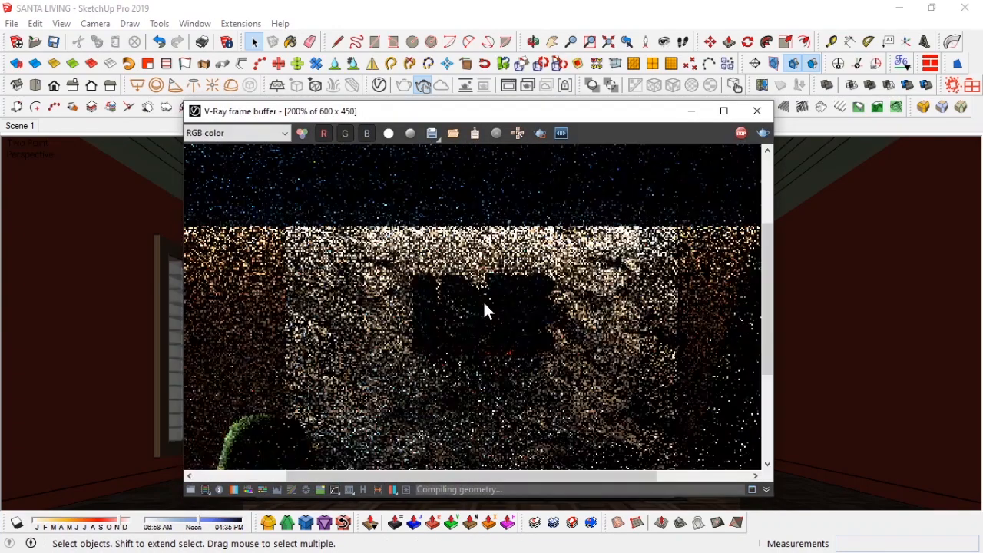
scroll(484, 303, down, 1)
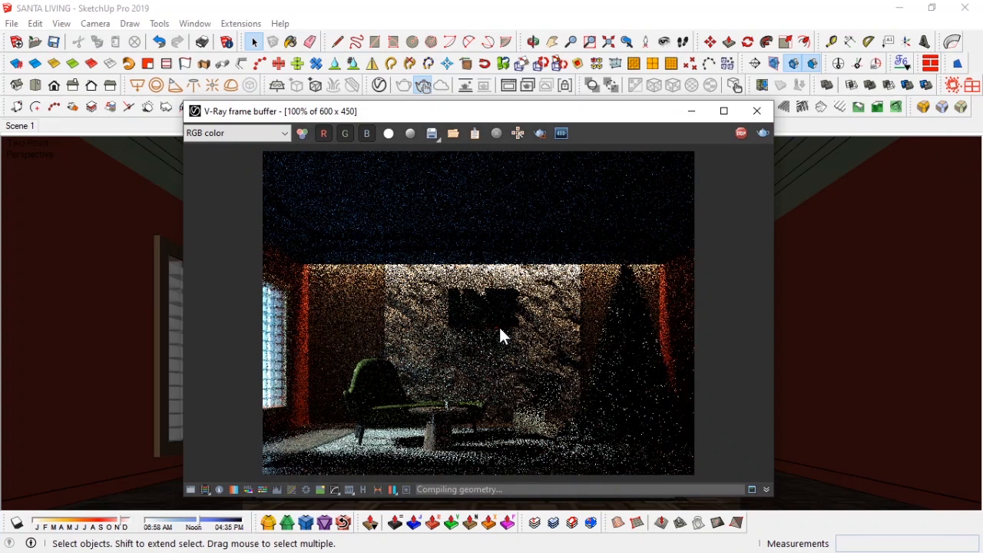
click(758, 111)
Step: Shift the material's Texture A tint toward light blue and re-render the scene
click(378, 87)
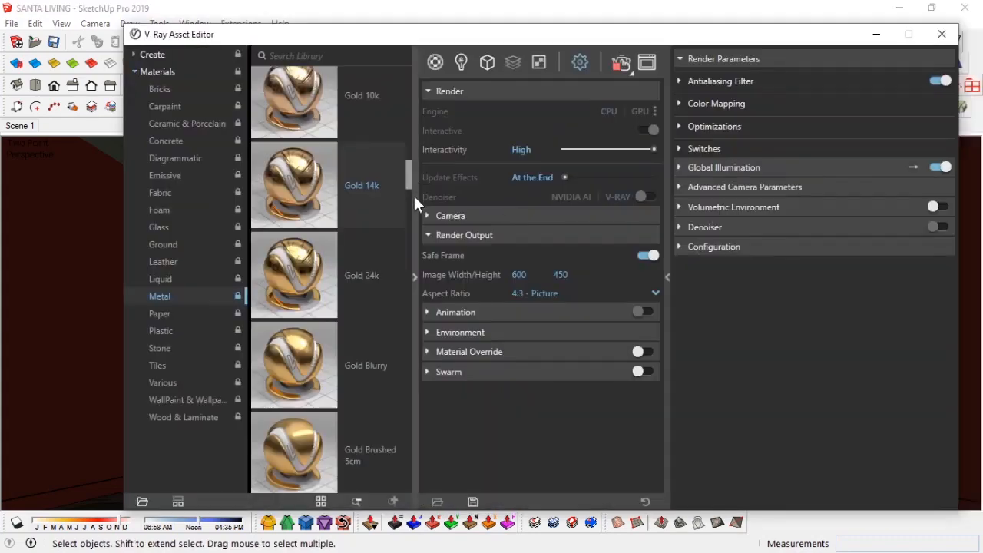
click(925, 408)
click(648, 64)
click(695, 112)
click(782, 386)
drag(461, 285, 461, 266)
drag(373, 265, 348, 253)
click(709, 158)
click(649, 63)
click(692, 111)
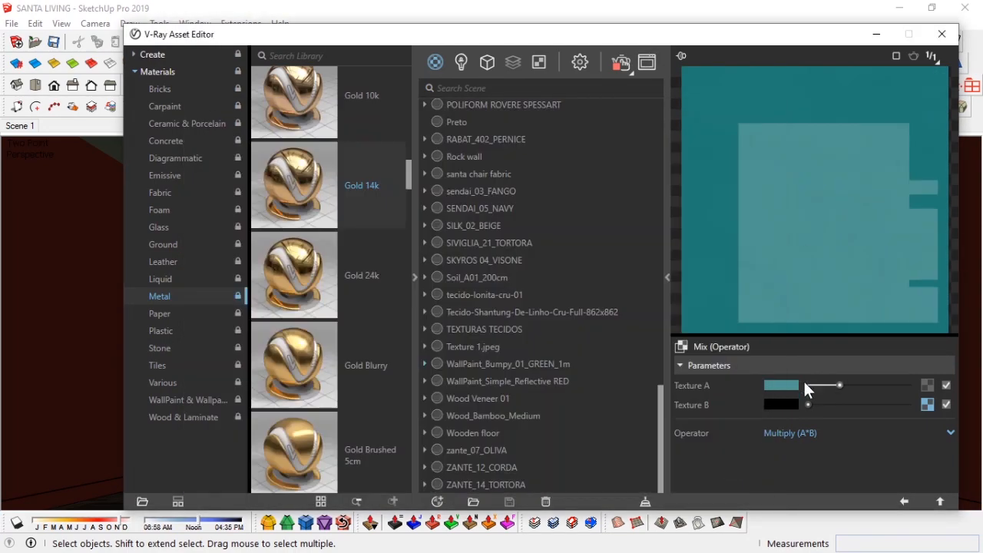
Step: Lighten the Texture A tint color further and re-render
click(782, 385)
click(328, 215)
click(713, 159)
click(647, 63)
click(693, 111)
Step: Pick a paler blue for the Texture A tint and re-render
click(782, 385)
click(461, 284)
click(317, 193)
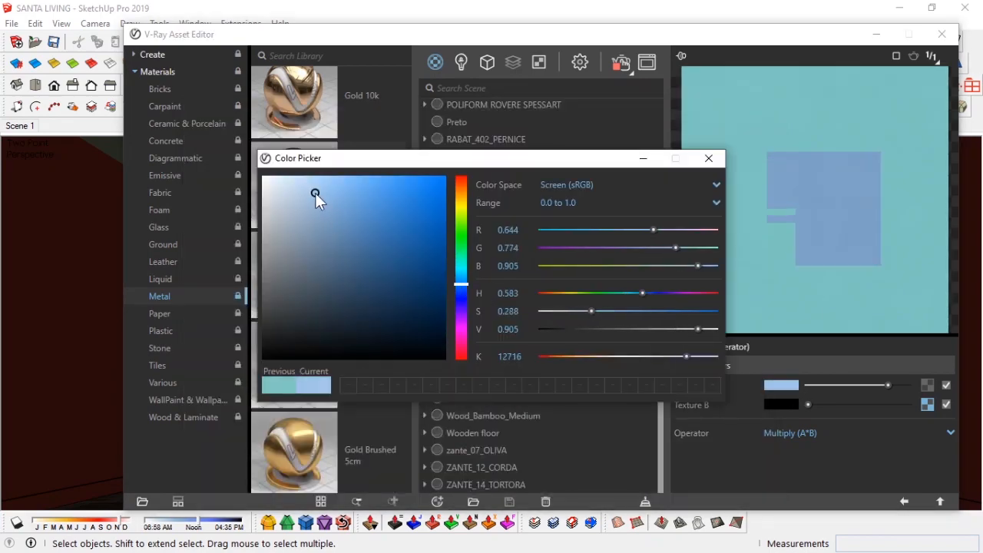
click(310, 208)
click(709, 158)
click(647, 63)
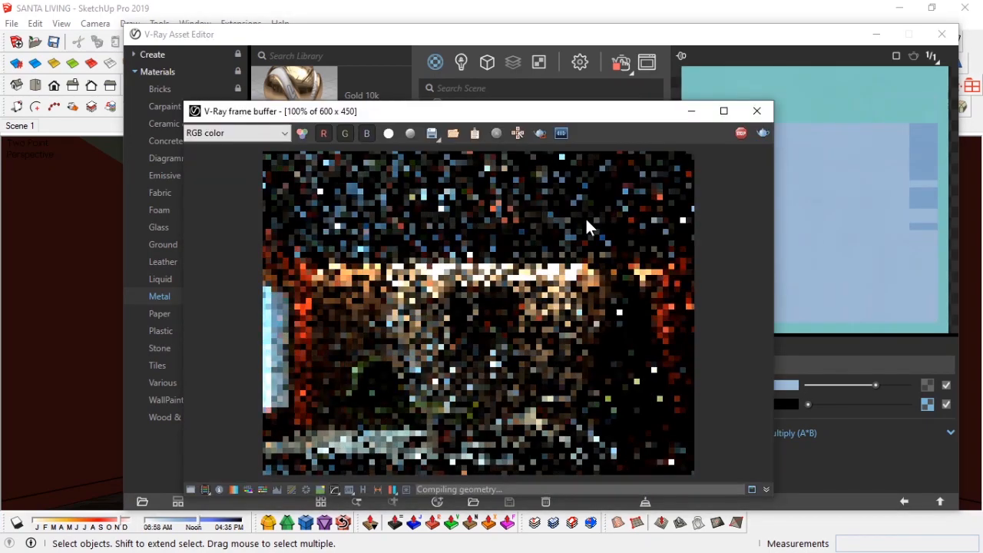
click(693, 110)
Step: Lower the Texture A tint's red and saturation values
click(782, 386)
click(629, 231)
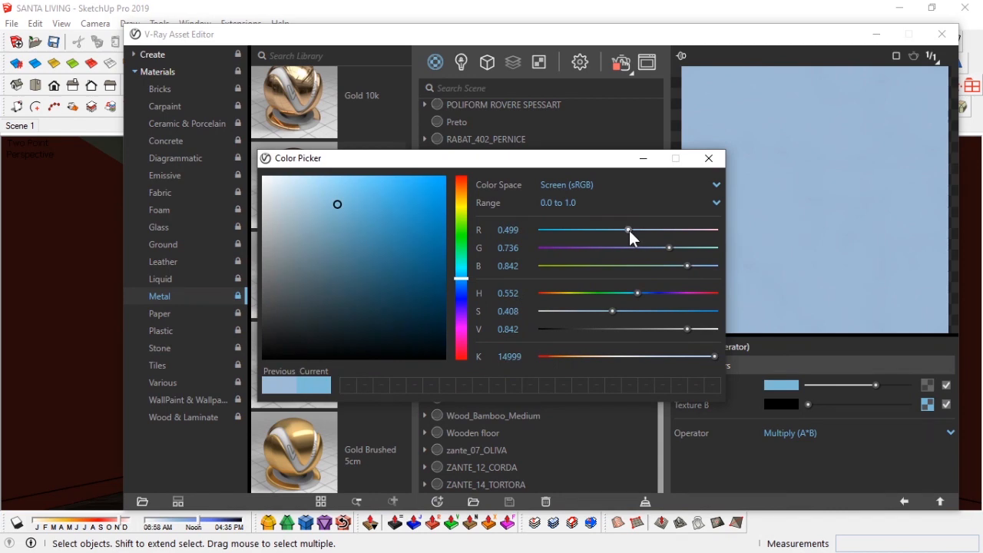
click(603, 311)
click(707, 159)
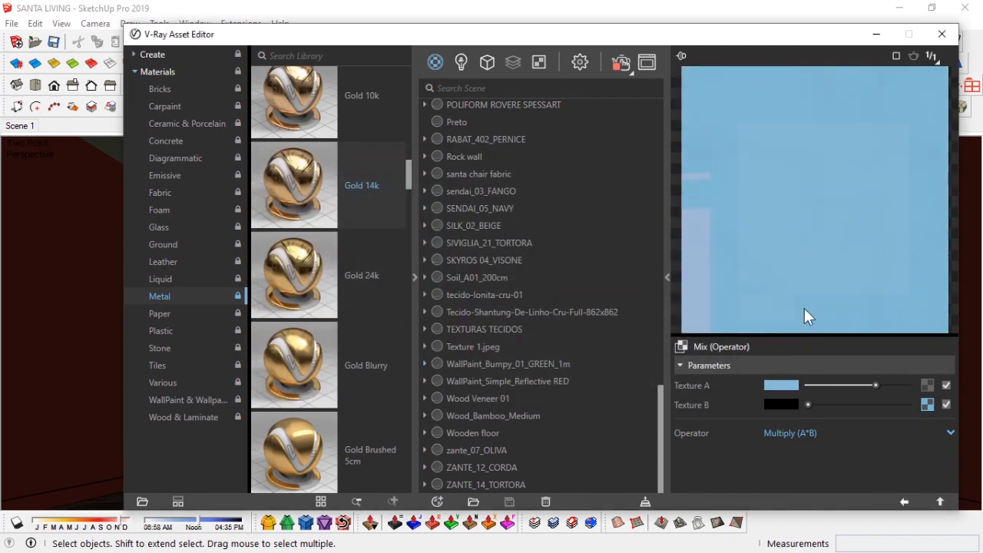
Step: Lower the material's reflection glossiness and close the asset editor
click(904, 502)
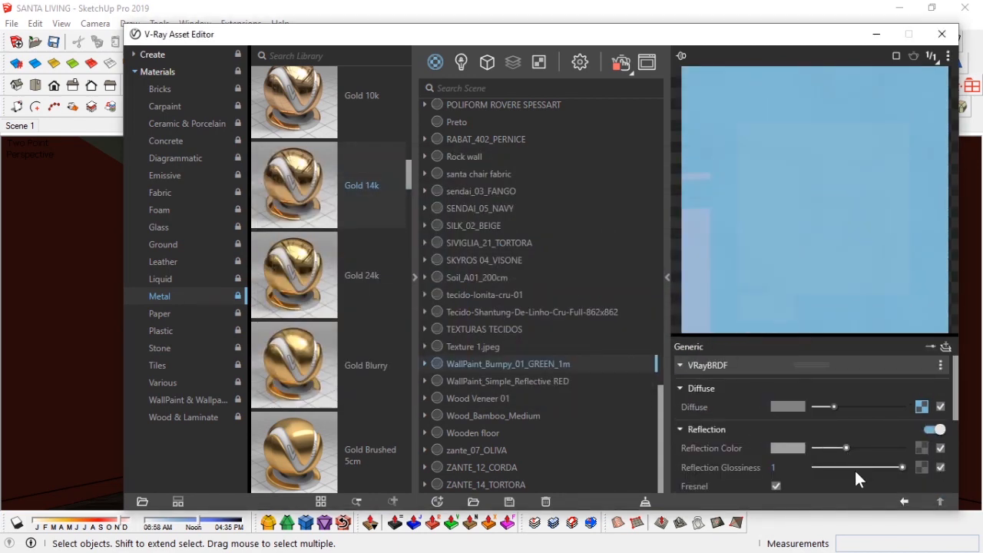
click(853, 468)
scroll(834, 370, down, 2)
click(880, 34)
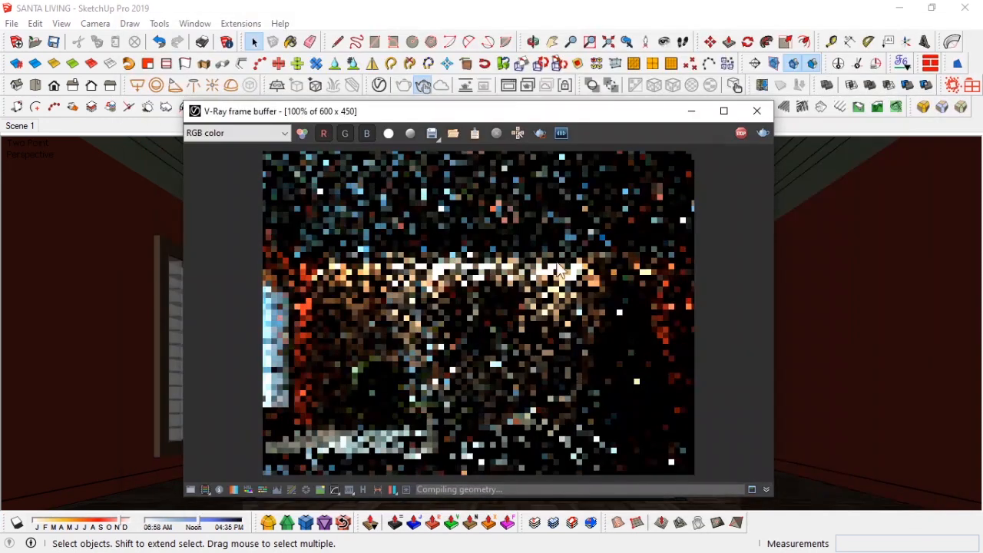
Step: Reduce the Texture A tint's red value to about 0.35 for a deeper blue
click(380, 86)
click(930, 406)
click(781, 384)
click(605, 230)
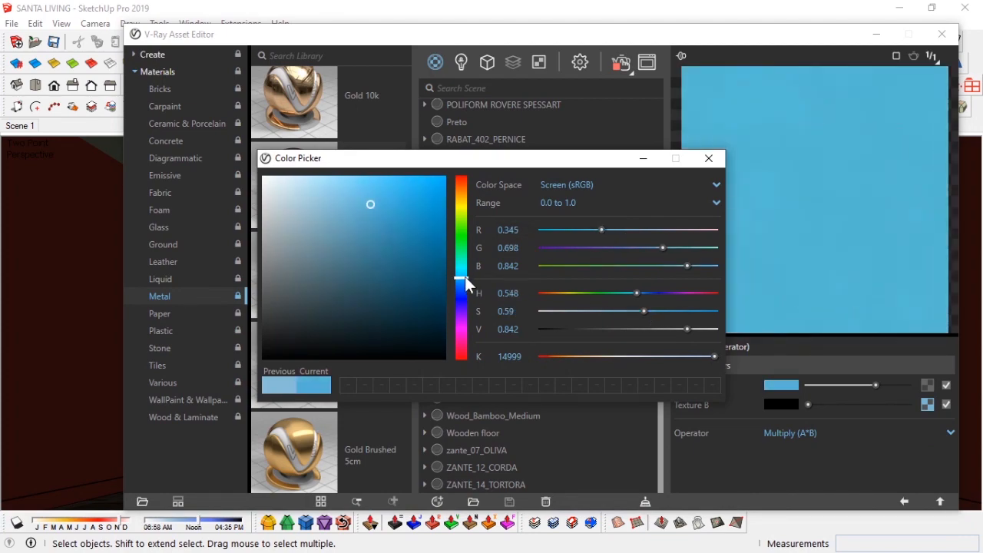
click(708, 159)
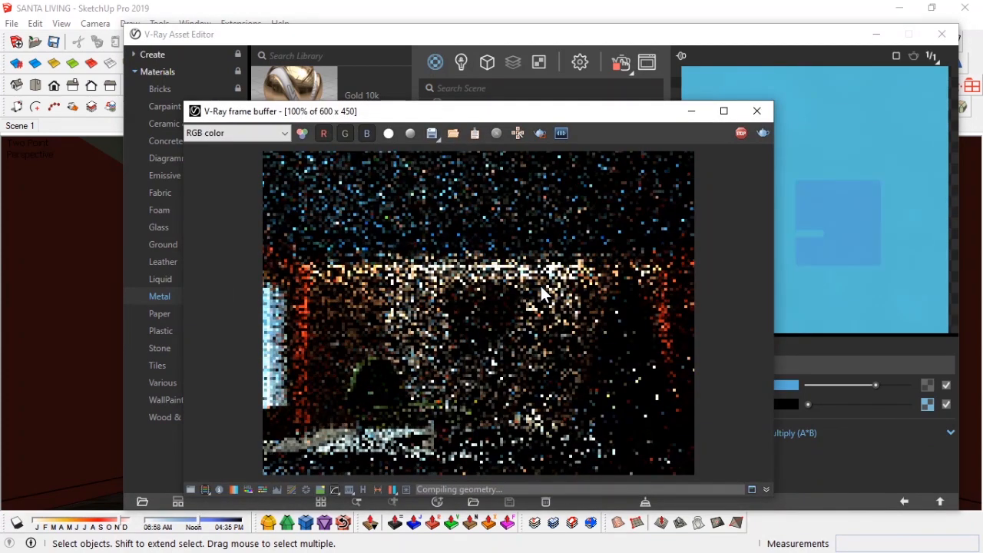
Step: Set the rock wall shadow light's intensity to 700 and re-render the scene
click(460, 62)
drag(617, 128, 600, 127)
text(700)
key(Return)
click(648, 63)
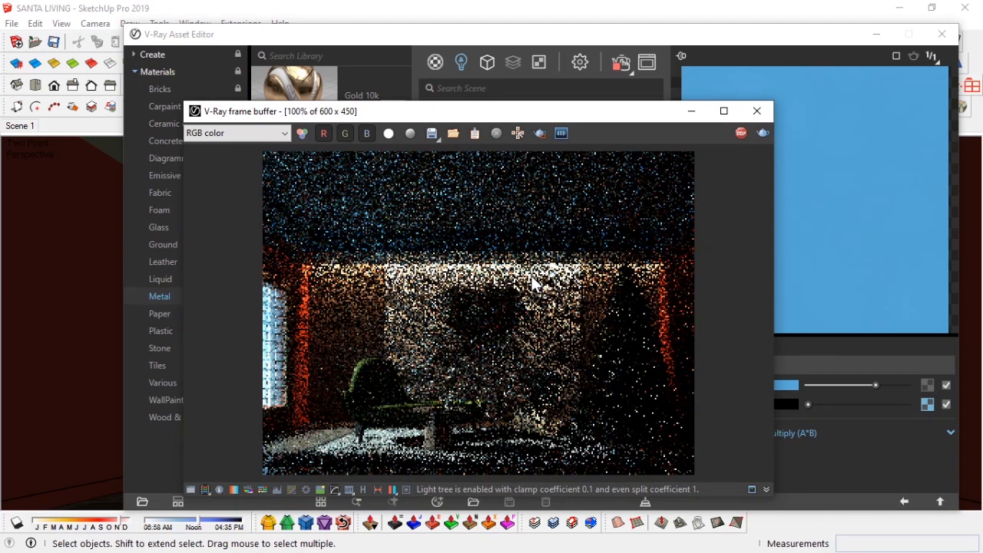
drag(500, 115, 473, 106)
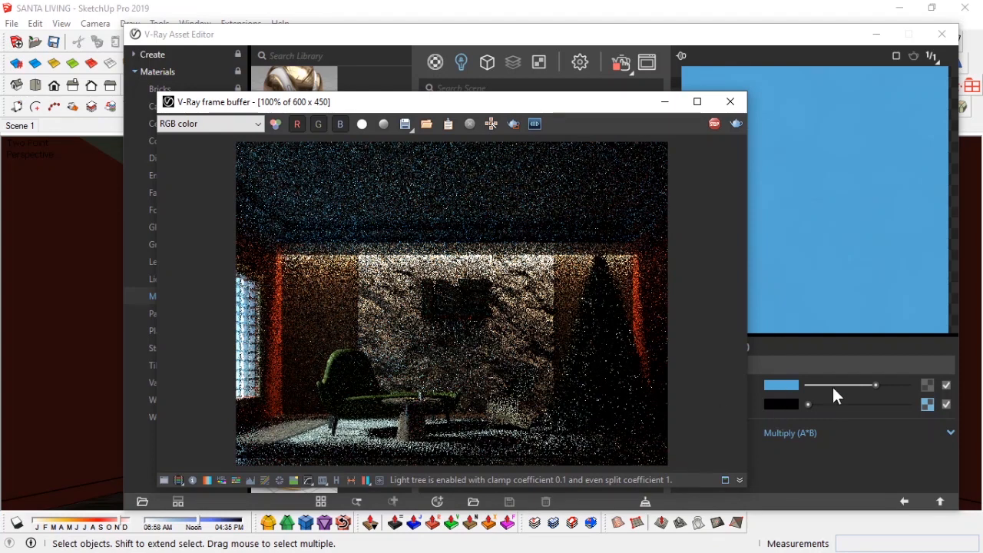
Step: Reduce the Texture A blend amount slightly, re-render, and close the asset editor
drag(858, 389, 847, 385)
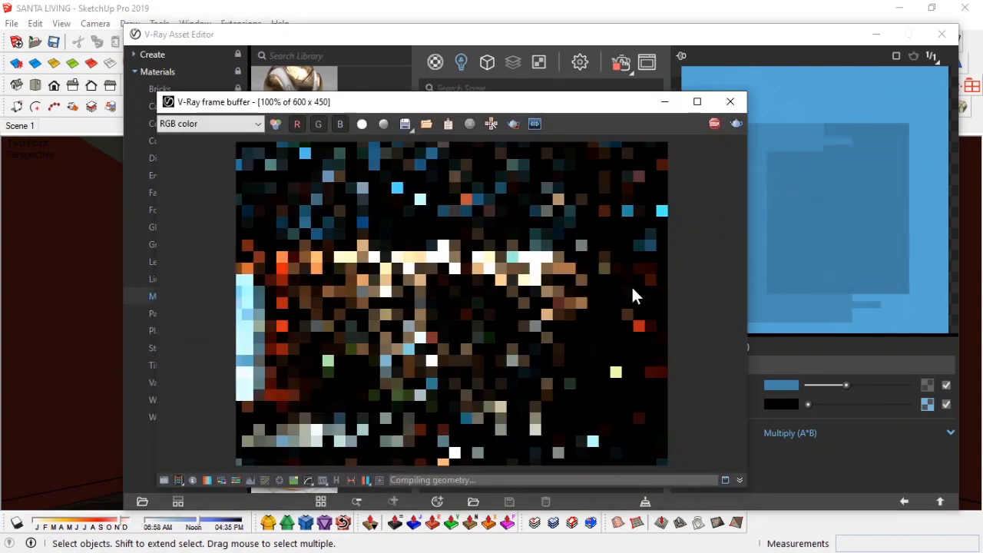
drag(850, 385, 853, 385)
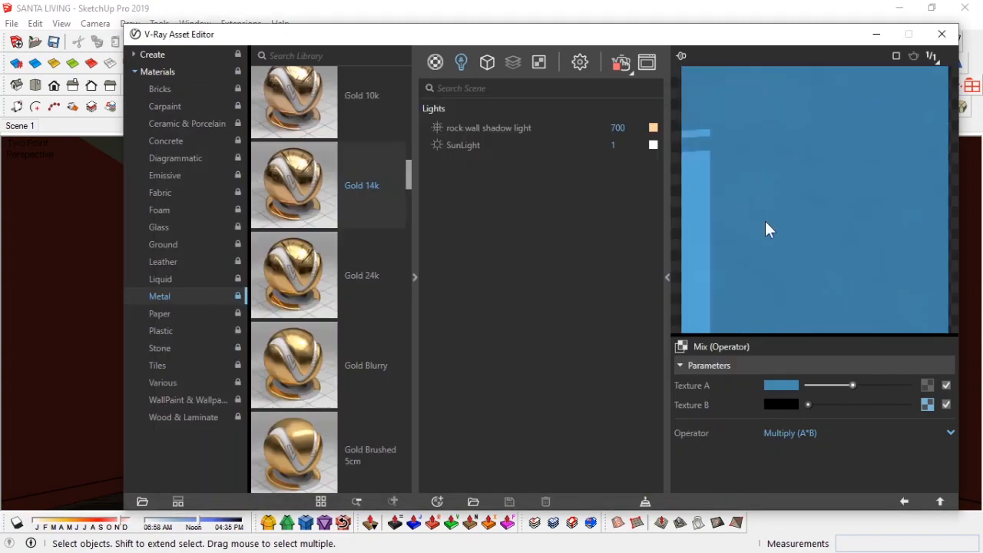
click(645, 67)
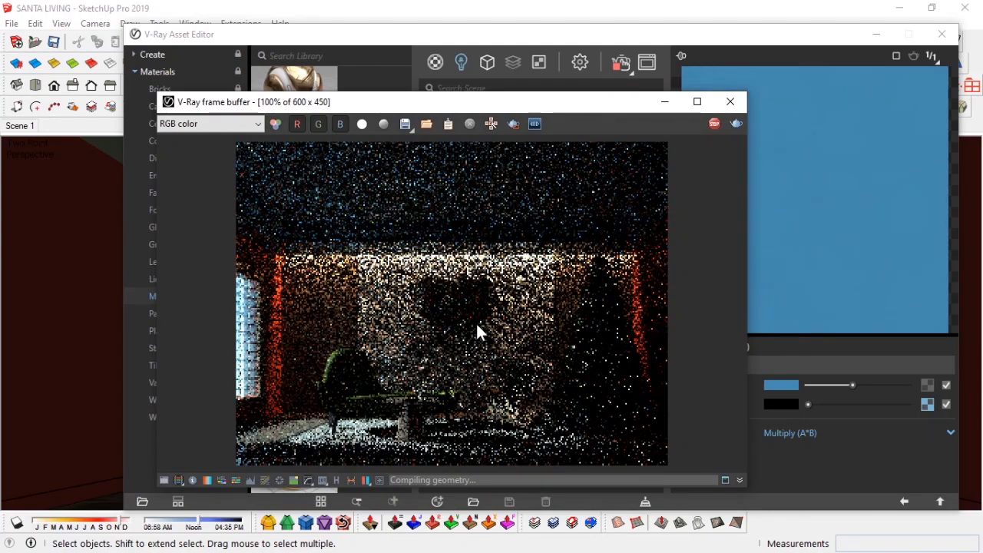
click(877, 33)
mouse_move(584, 104)
mouse_down()
mouse_move(260, 111)
mouse_move(154, 126)
mouse_up()
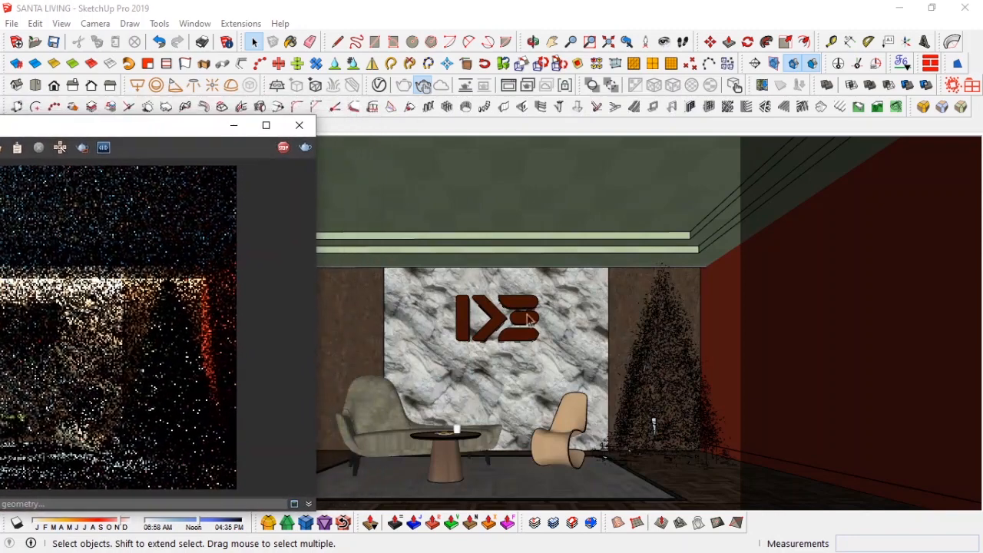
Step: Move the logo down on the rock wall and deselect it
click(494, 317)
key(m)
click(623, 302)
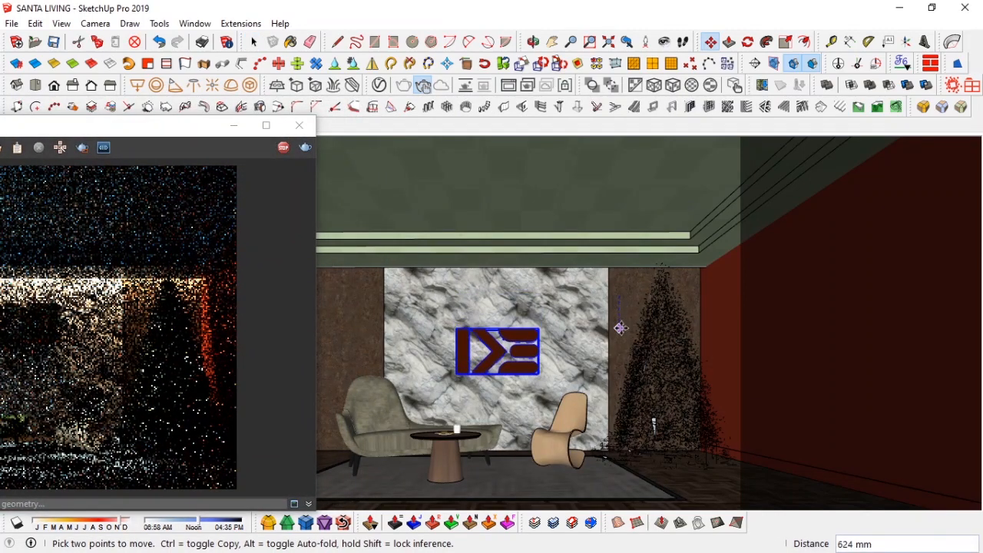
click(621, 332)
key(space)
click(525, 356)
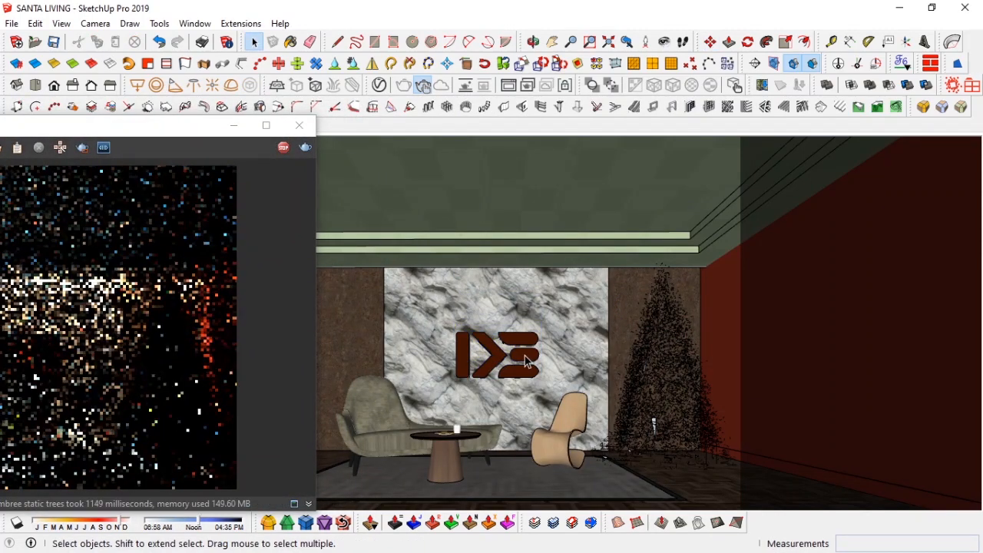
Step: Stop the interactive render in the frame buffer
drag(188, 127, 468, 112)
mouse_move(334, 113)
mouse_down()
mouse_move(223, 120)
mouse_move(696, 122)
mouse_move(212, 119)
mouse_move(322, 101)
mouse_up()
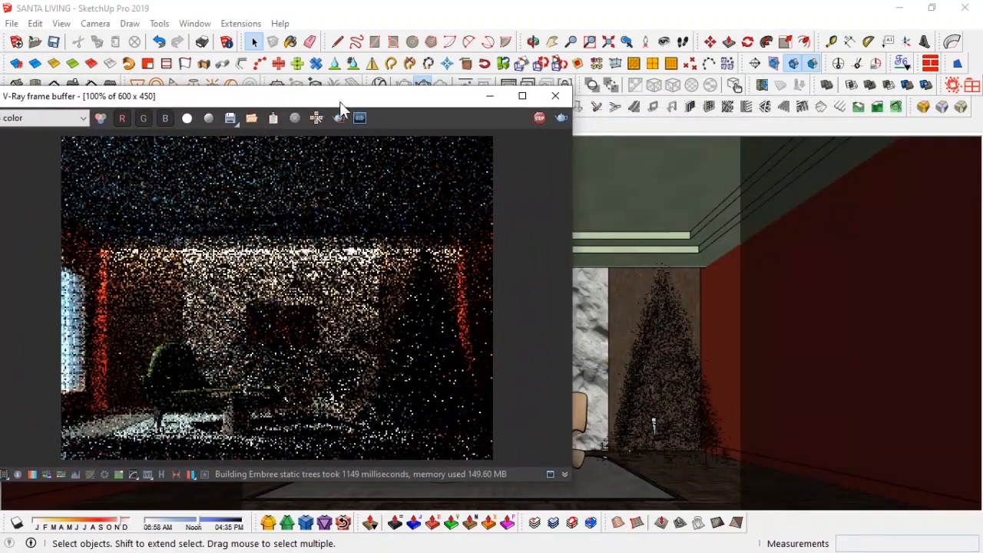
click(541, 117)
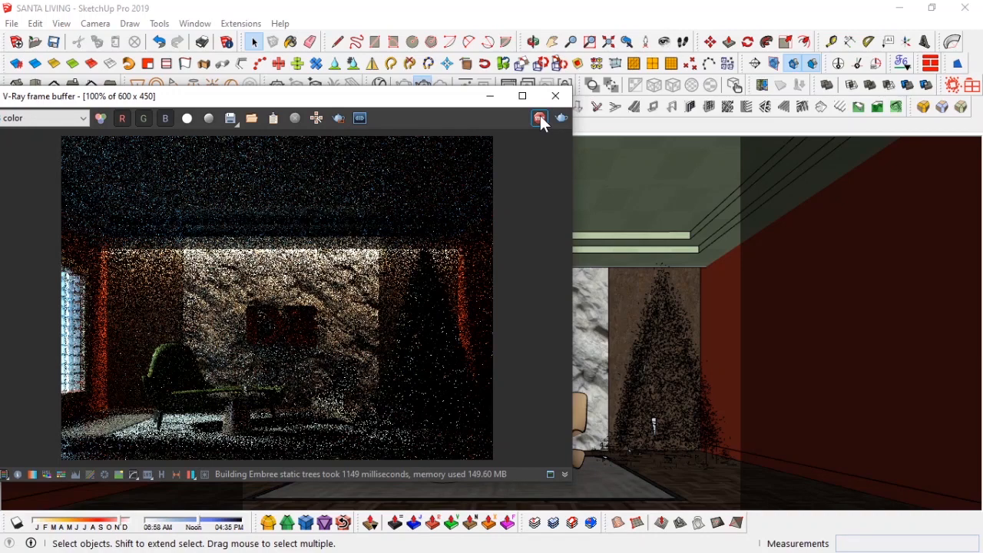
Step: Search the scene materials for rock, set a Rock wall material value to 1, and stop the render
click(380, 84)
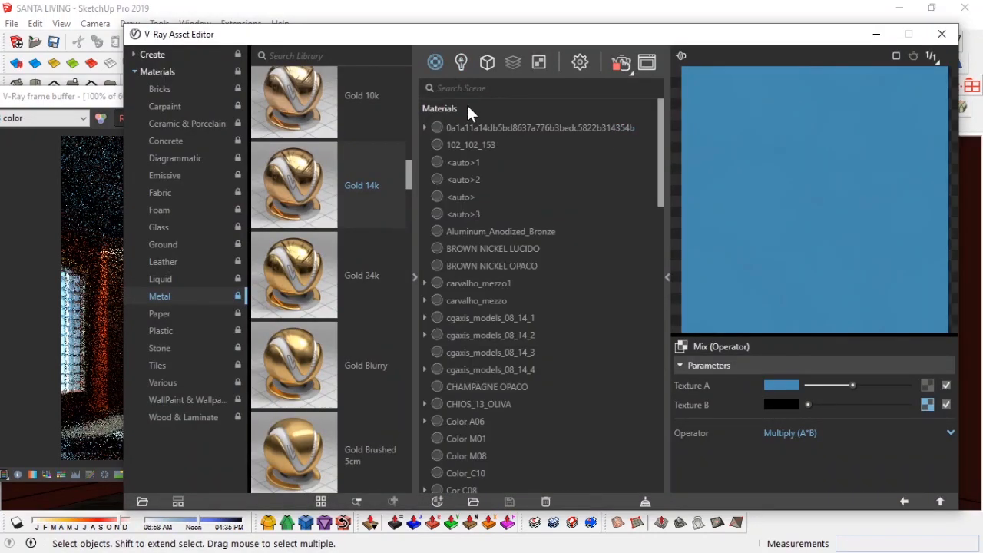
text(rock)
click(542, 126)
scroll(727, 439, down, 3)
click(726, 437)
text(1)
key(Return)
click(874, 37)
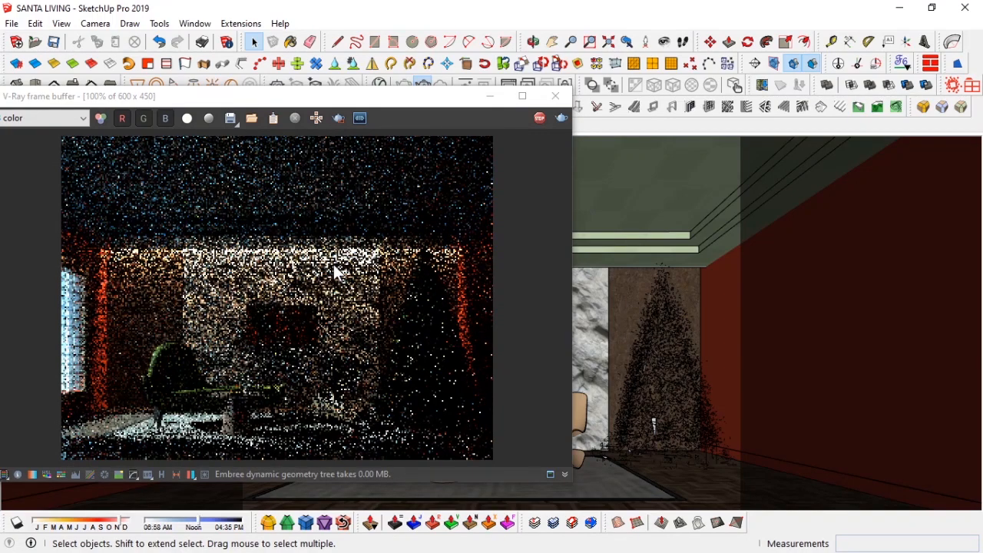
drag(314, 94, 365, 101)
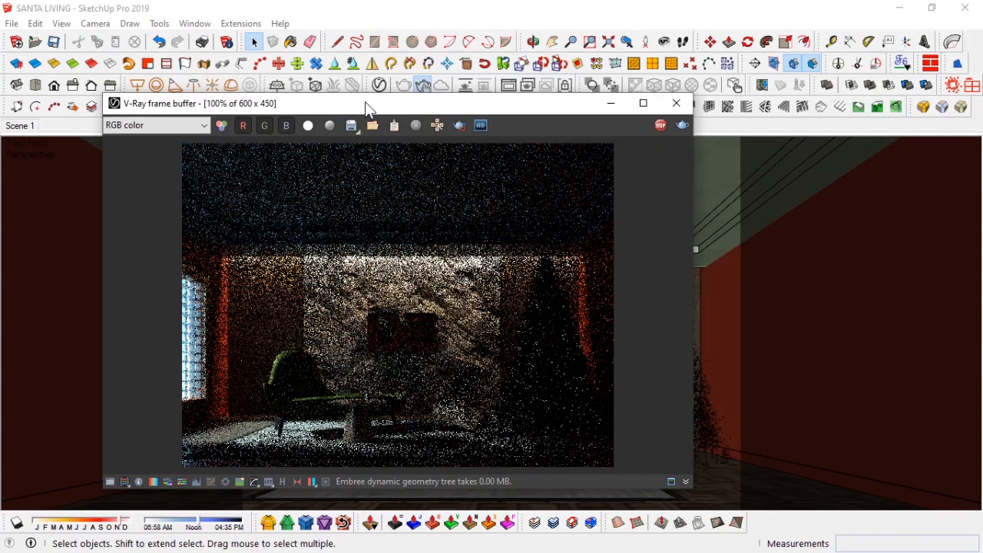
click(660, 126)
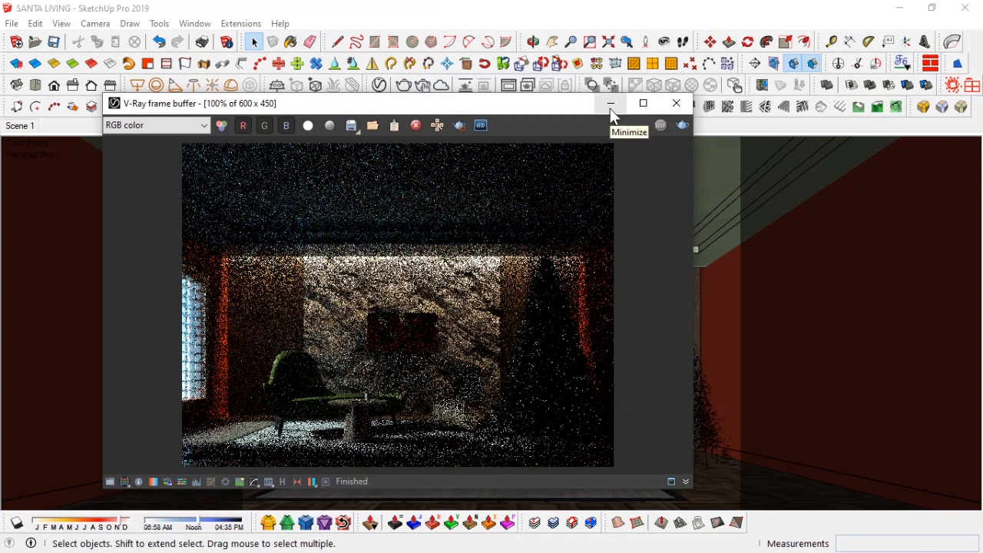
Step: Minimize the frame buffer and bring a branch chandelier component from the lights folder into the model
click(612, 103)
key(alt+Tab)
click(808, 212)
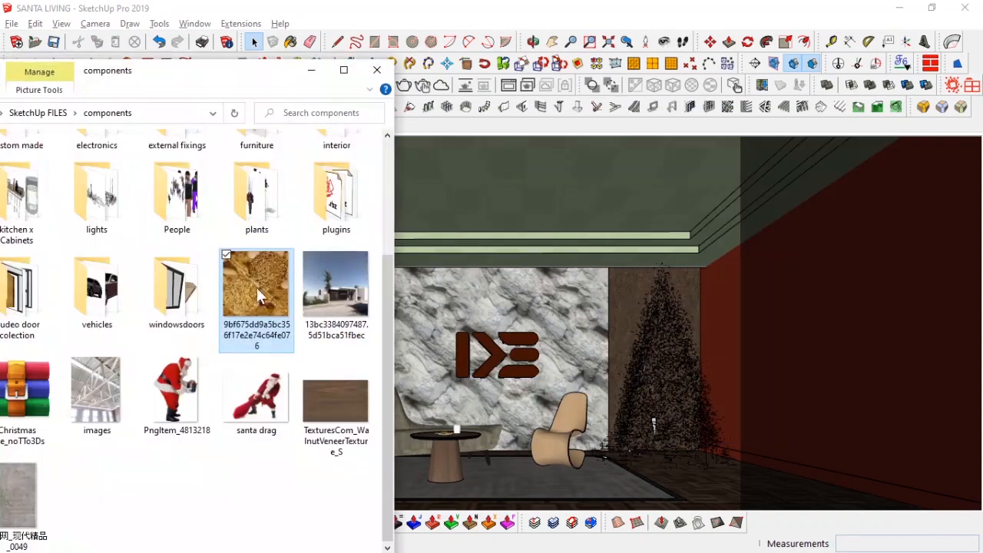
drag(209, 80, 381, 80)
scroll(335, 216, up, 3)
click(277, 394)
double_click(276, 394)
scroll(326, 292, down, 10)
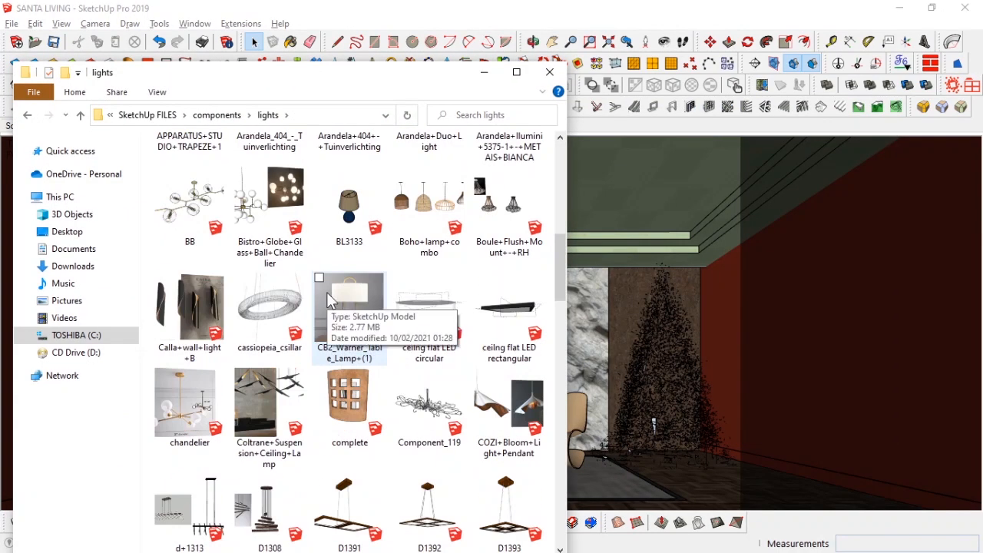
click(289, 480)
drag(415, 72, 196, 90)
drag(45, 501, 460, 192)
mouse_move(459, 158)
middle_down()
mouse_move(503, 170)
mouse_move(557, 245)
mouse_move(490, 342)
mouse_move(486, 329)
mouse_move(558, 308)
mouse_move(582, 275)
mouse_move(611, 281)
middle_up()
scroll(487, 327, down, 10)
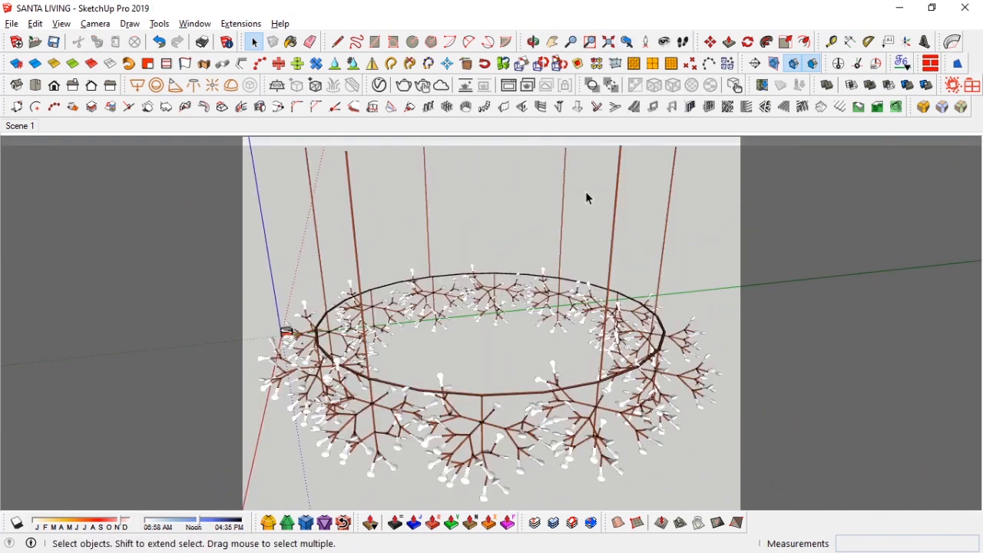
Step: Scale the imported chandelier down by a factor of 0.11
scroll(586, 193, down, 3)
middle_drag(549, 265, 620, 263)
click(597, 330)
key(s)
drag(736, 181, 332, 304)
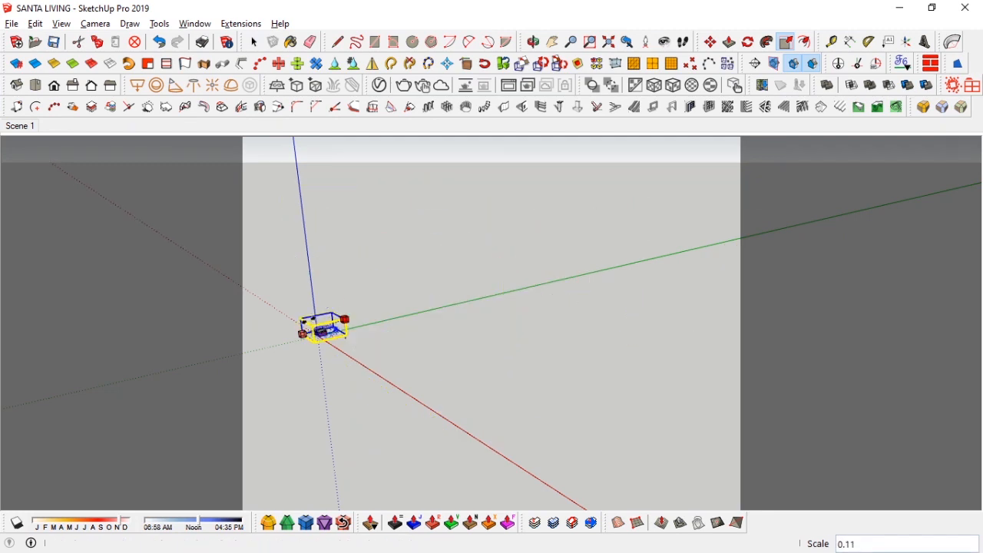
Step: Move the chandelier into the living room under the ceiling
key(space)
scroll(327, 323, up, 10)
key(m)
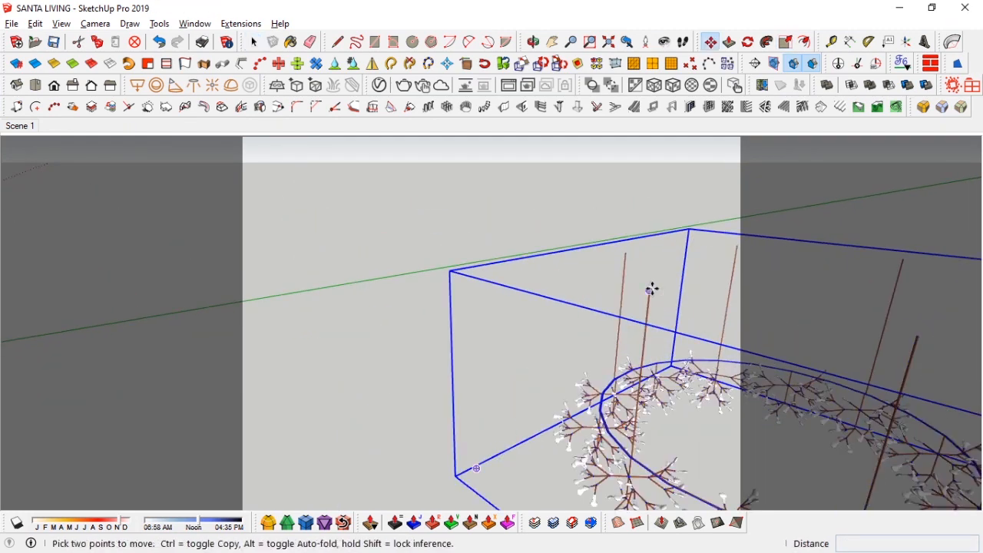
drag(651, 289, 830, 431)
click(17, 130)
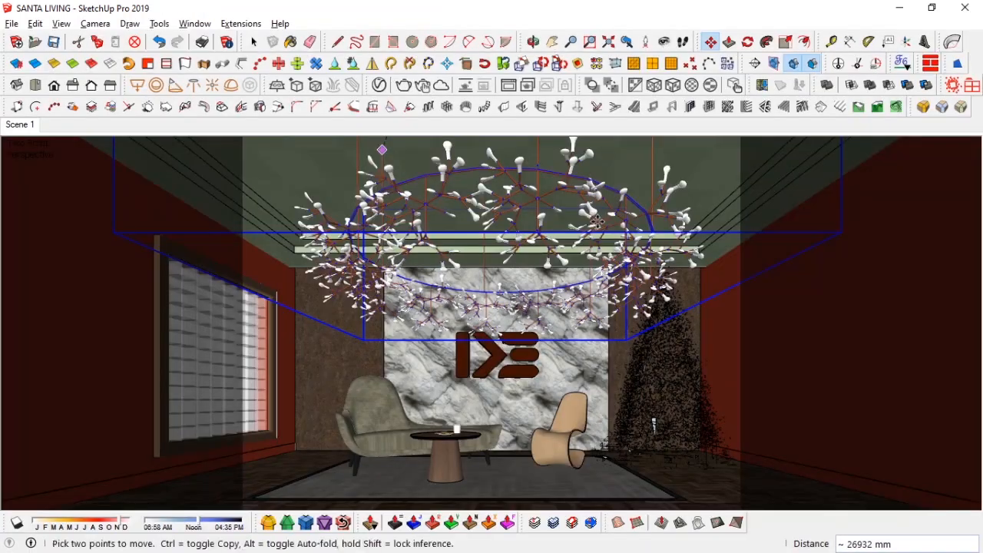
Step: Scale the chandelier down by a factor of 0.73
key(space)
key(s)
drag(837, 233, 696, 223)
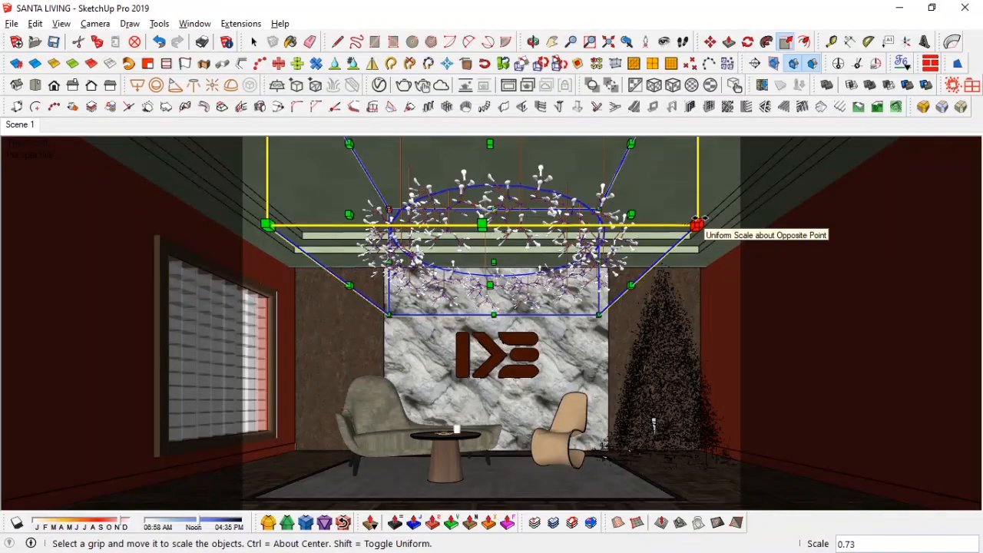
Step: Raise the chandelier about 238 mm along the vertical axis toward the ceiling
key(space)
scroll(504, 170, up, 2)
mouse_move(492, 165)
middle_down()
mouse_move(540, 279)
mouse_move(514, 238)
mouse_move(527, 253)
mouse_move(534, 236)
middle_up()
key(m)
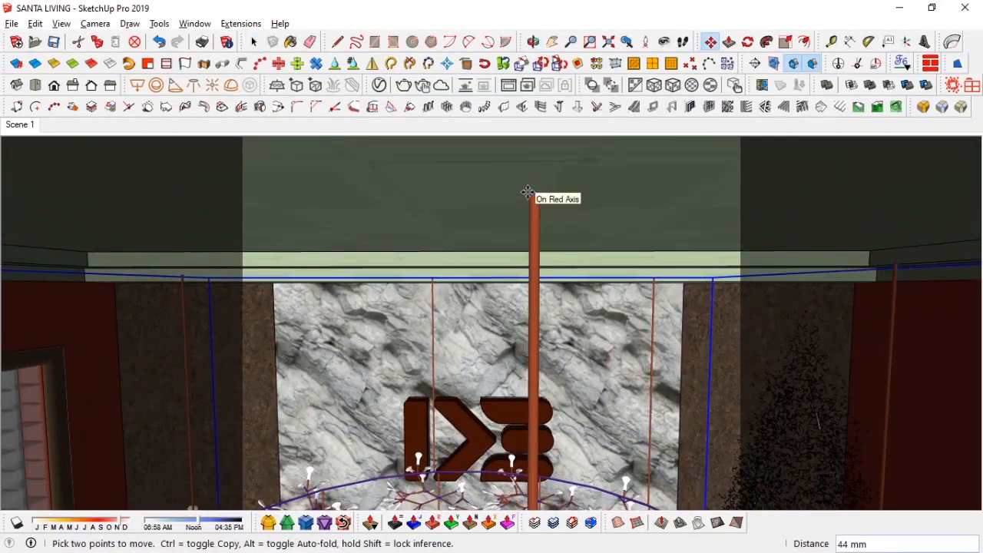
key(Up)
click(631, 185)
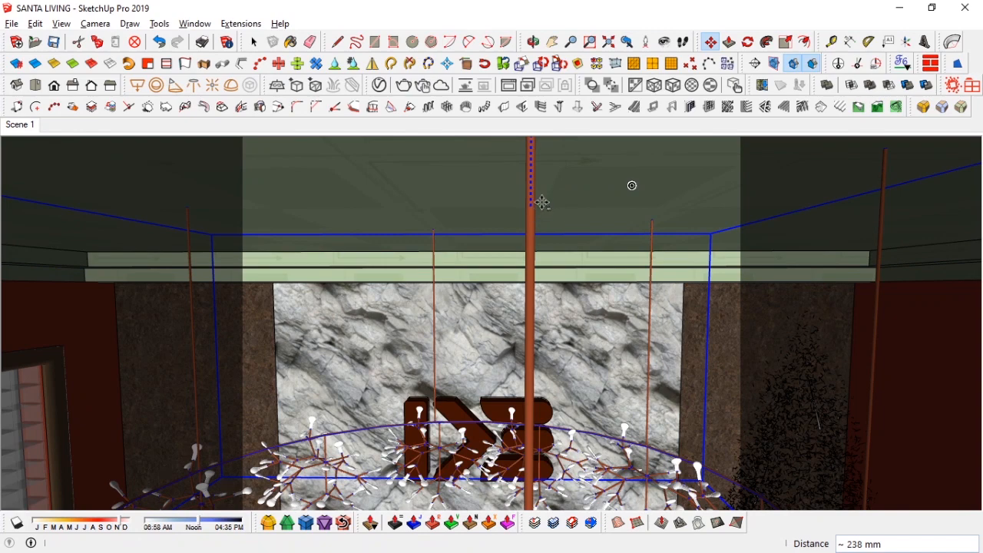
Step: Sample the chandelier rod's material and add the Copper Polished metal from the V-Ray library to the scene
key(space)
click(802, 256)
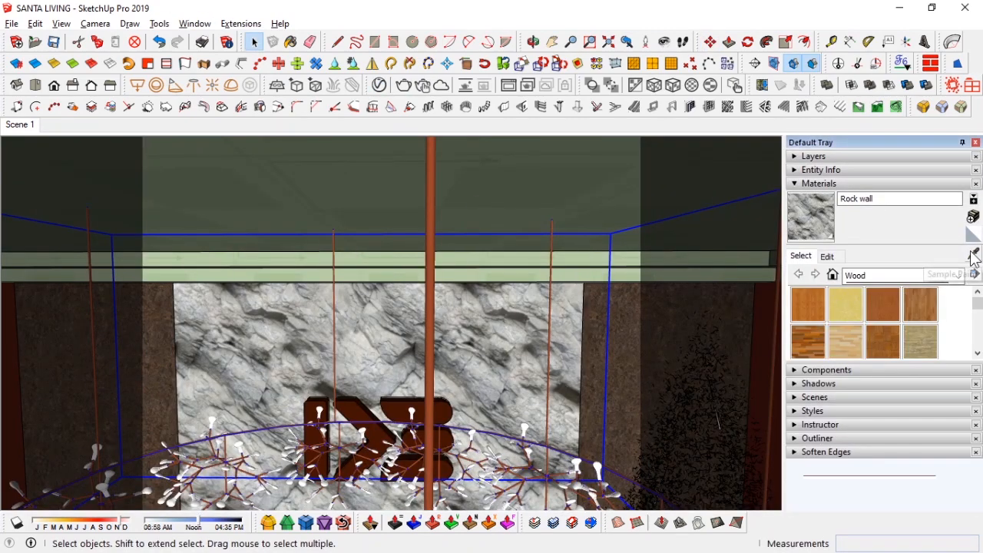
click(974, 253)
click(432, 218)
click(379, 86)
drag(642, 39, 564, 42)
click(673, 429)
click(672, 429)
click(577, 91)
scroll(495, 390, down, 4)
scroll(253, 297, down, 2)
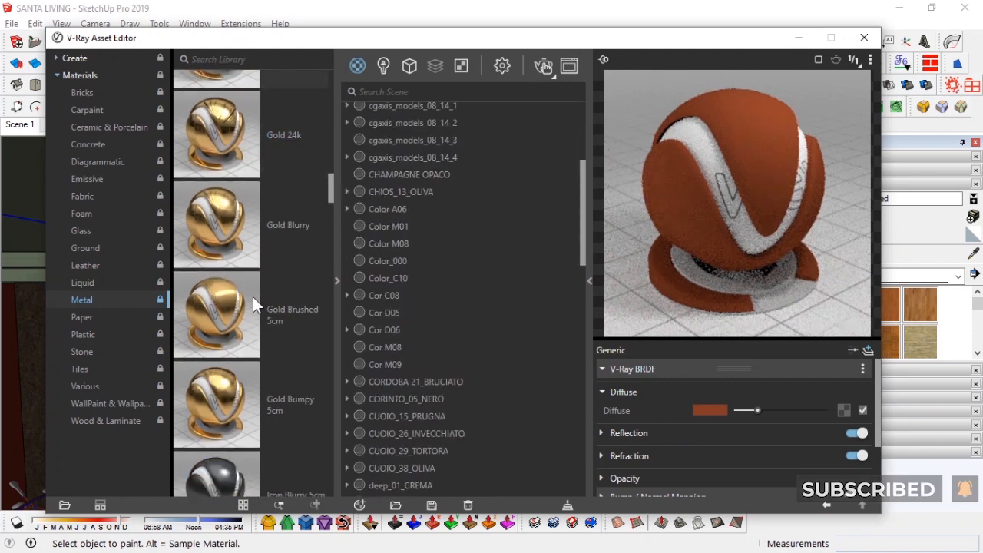
scroll(229, 307, up, 1)
scroll(229, 306, up, 3)
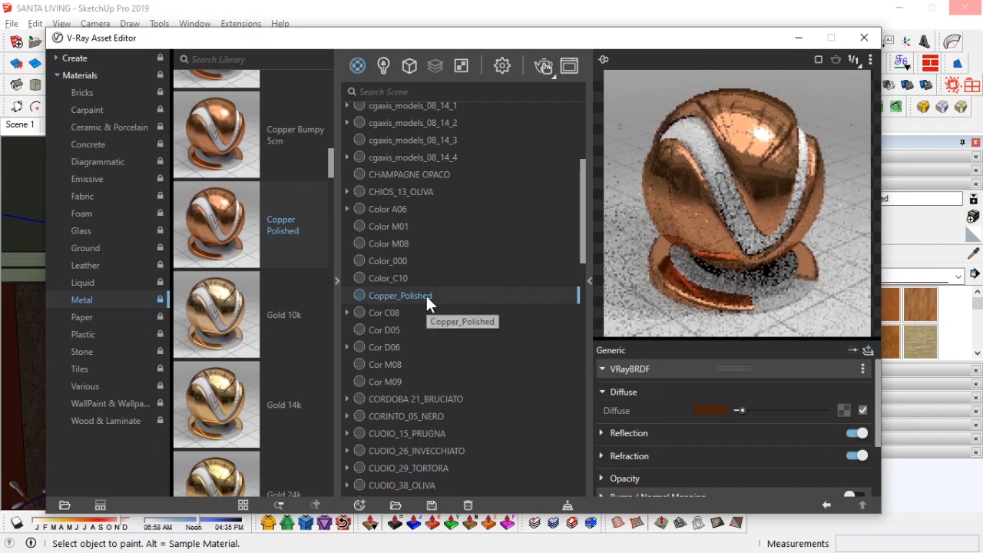
click(405, 225)
click(394, 297)
Step: Use Copper_Polished as replacement and replace the Metal_Rusted material with it throughout the scene
scroll(366, 319, down, 3)
scroll(367, 312, up, 3)
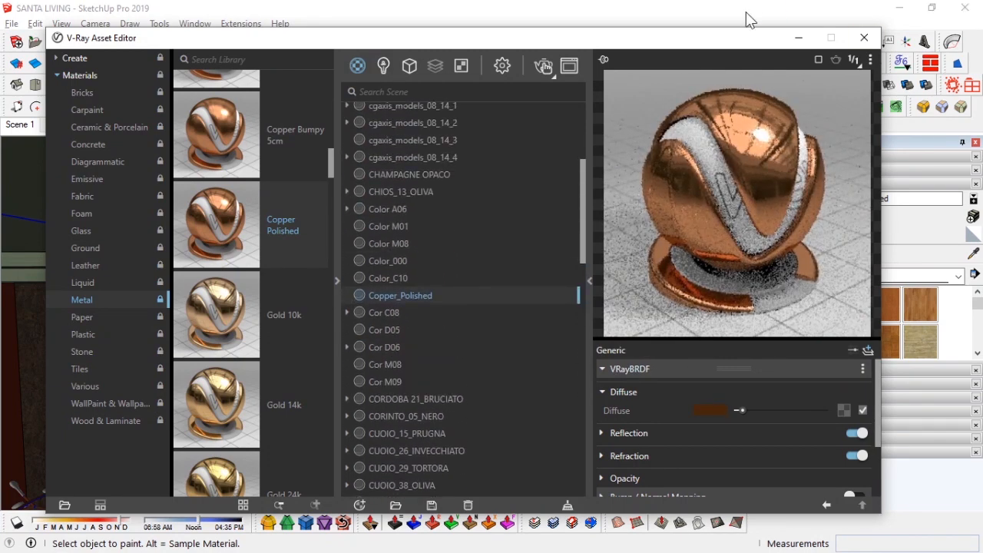
right_click(414, 295)
click(452, 436)
click(799, 38)
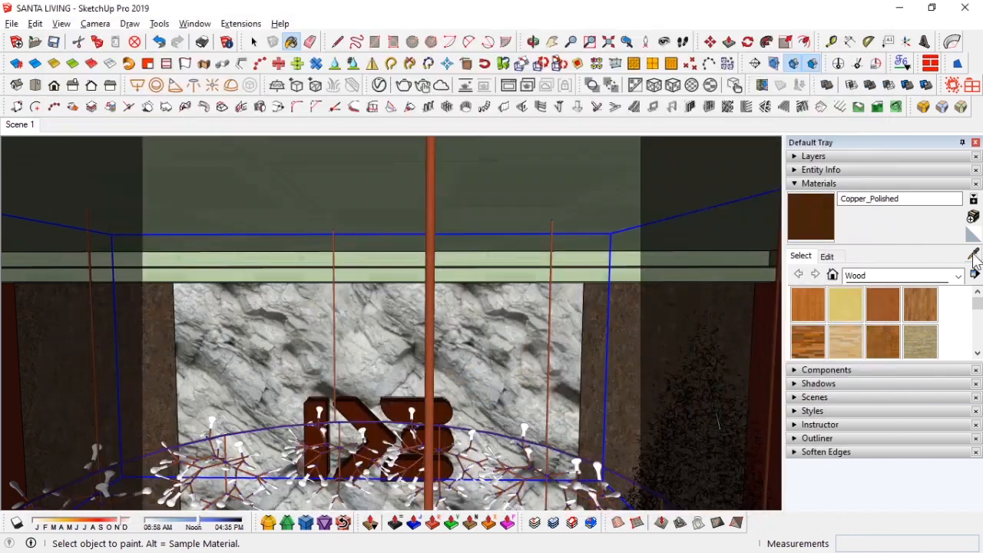
alt+click(429, 201)
click(380, 88)
right_click(394, 486)
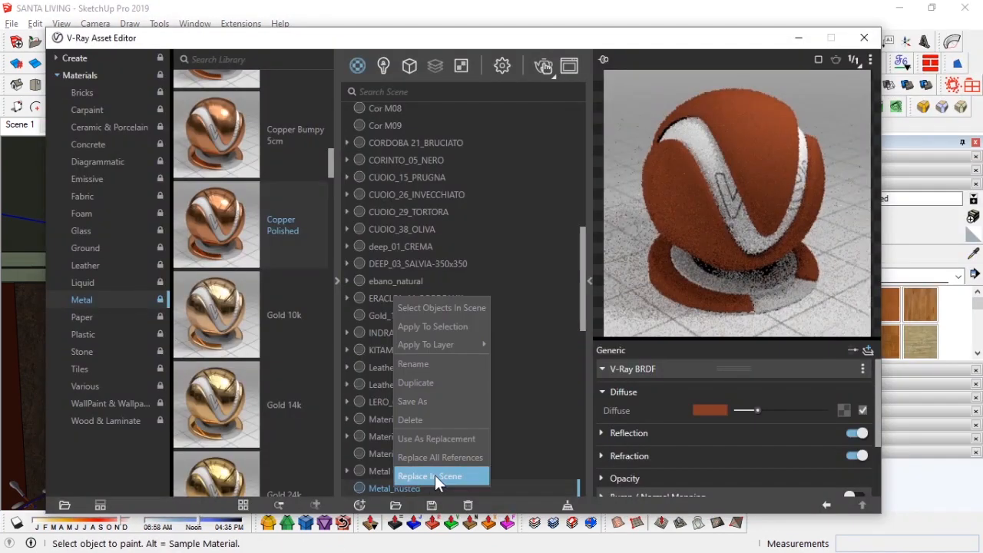
click(435, 475)
click(798, 42)
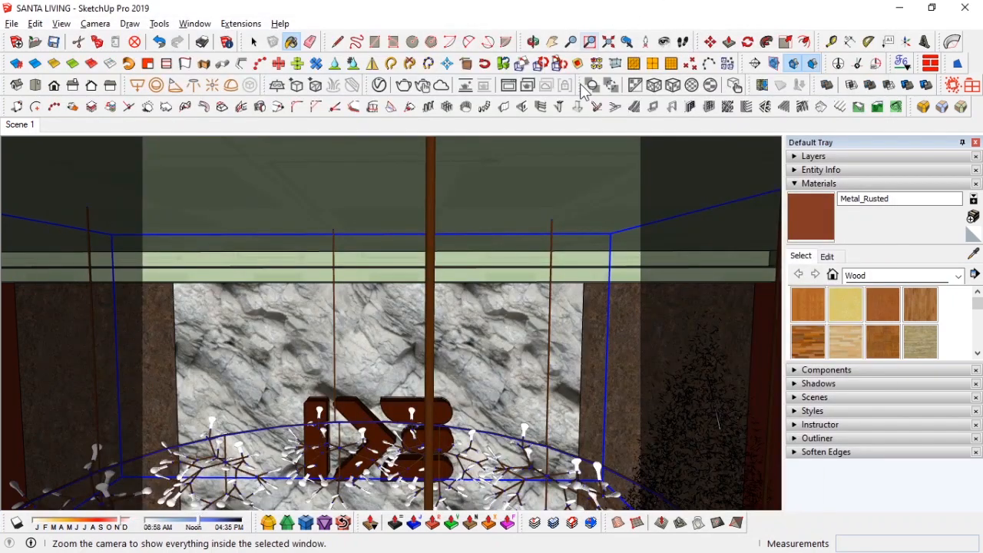
Step: Sample the chandelier rods' material to check the copper finish
alt+click(435, 176)
middle_drag(427, 322, 438, 260)
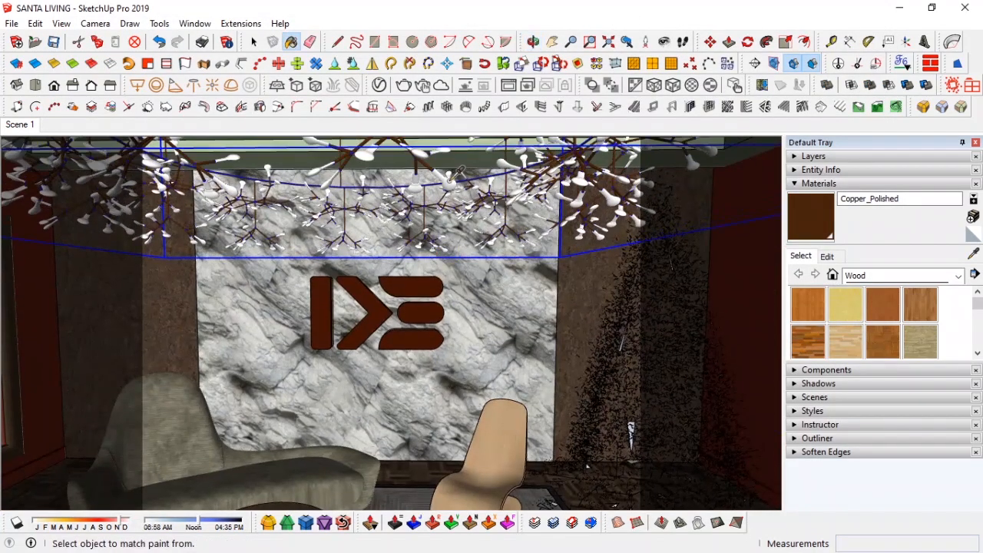
alt+click(448, 186)
key(space)
Step: Drill into the chandelier's nested components and select a single bulb
double_click(450, 187)
middle_drag(450, 189, 435, 322)
scroll(451, 220, up, 3)
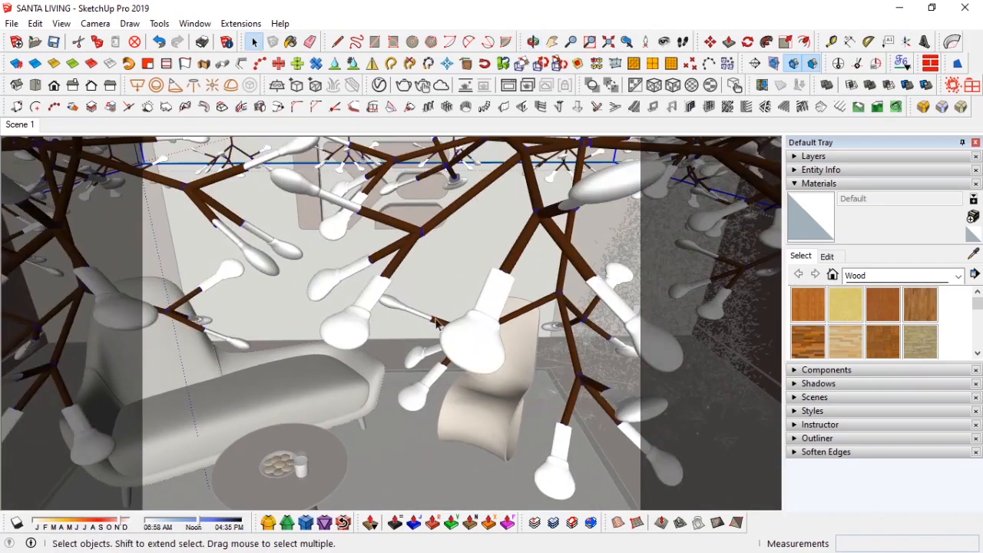
click(490, 350)
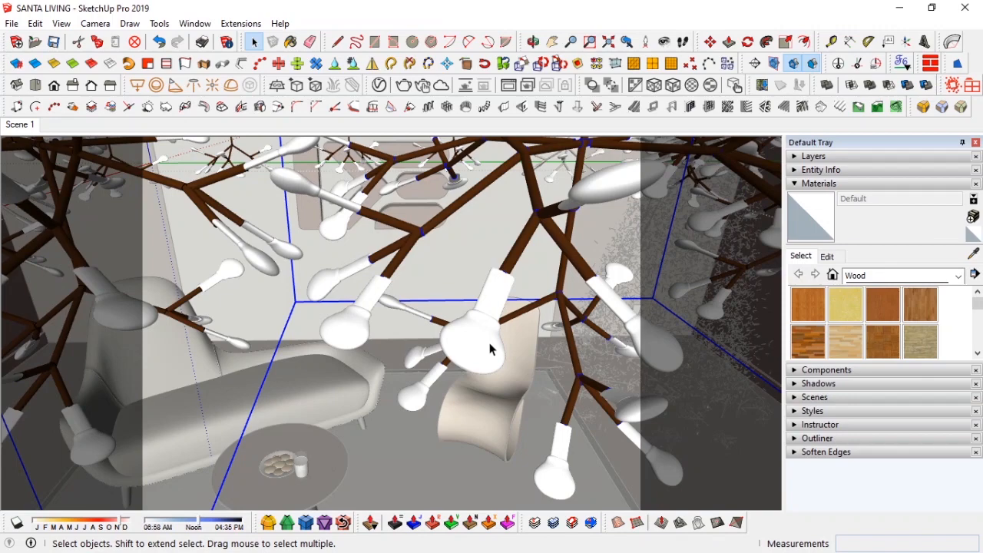
double_click(490, 349)
click(490, 350)
right_click(490, 348)
click(475, 349)
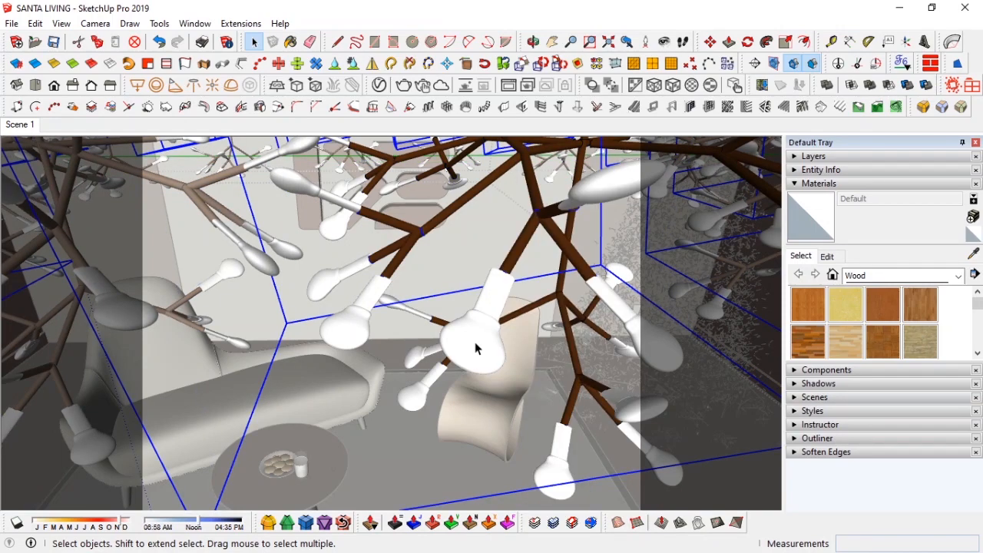
double_click(484, 349)
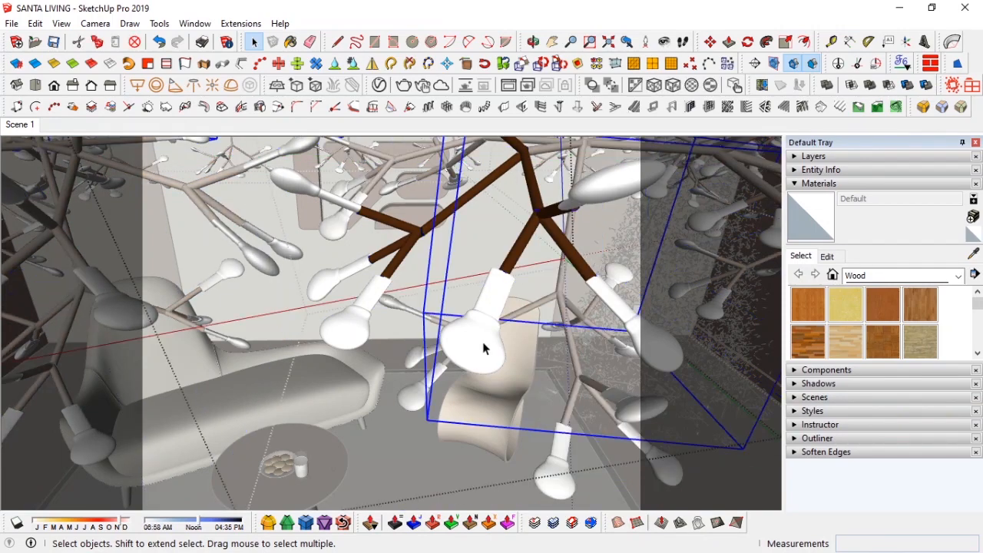
double_click(484, 348)
click(483, 346)
right_click(484, 347)
click(474, 347)
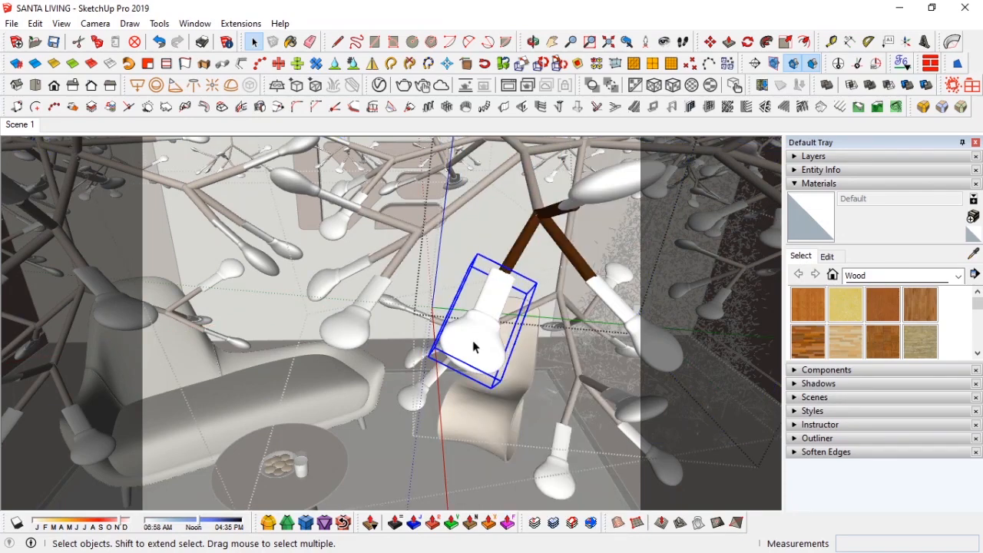
double_click(473, 342)
click(473, 341)
right_click(473, 342)
click(472, 342)
click(501, 305)
click(483, 336)
middle_drag(484, 342, 379, 372)
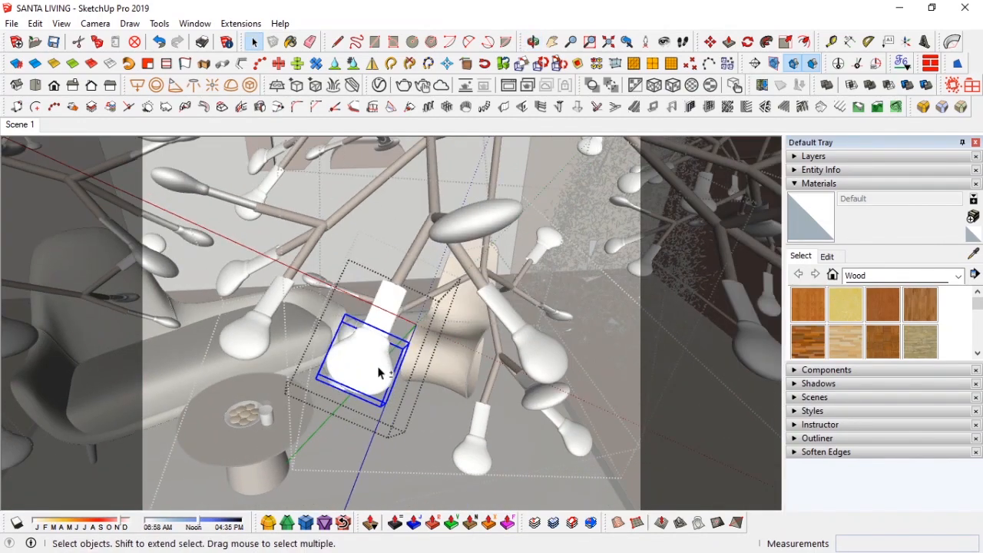
Step: Create an Emissive material with intensity 30 for the selected bulb
click(379, 87)
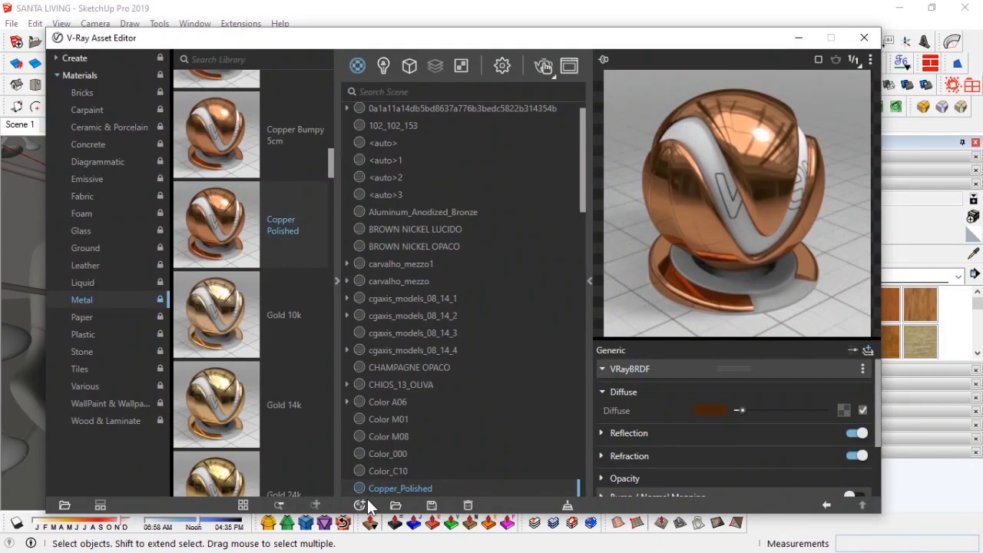
click(361, 505)
click(485, 281)
click(702, 409)
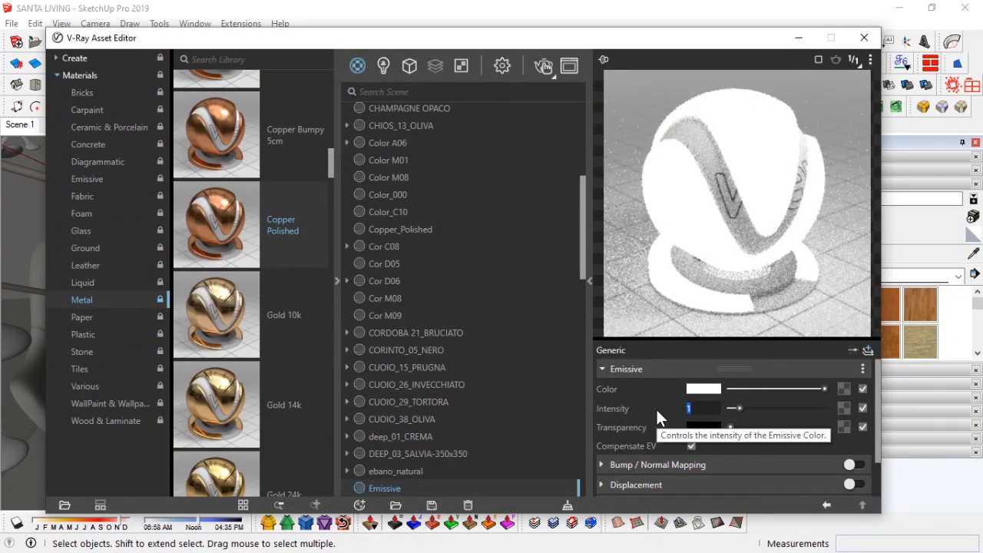
text(30)
click(865, 37)
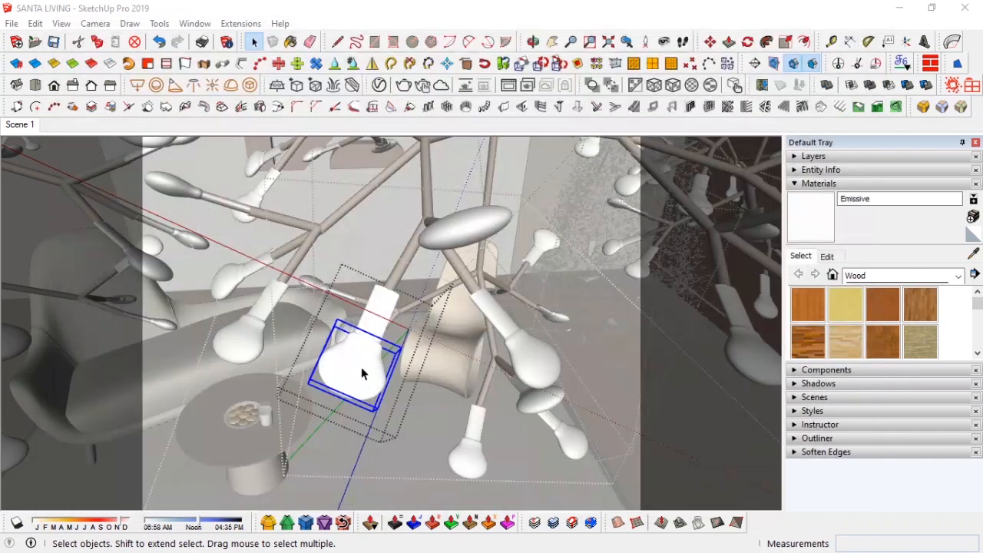
Step: Convert the bulb into a V-Ray Mesh Light and rename the light ceiling tiny bulb
click(250, 86)
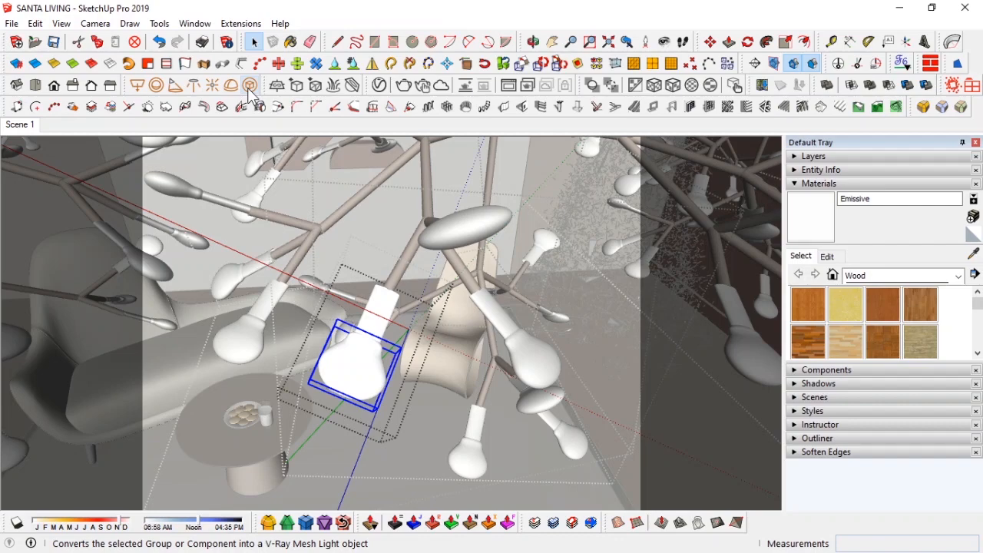
click(249, 90)
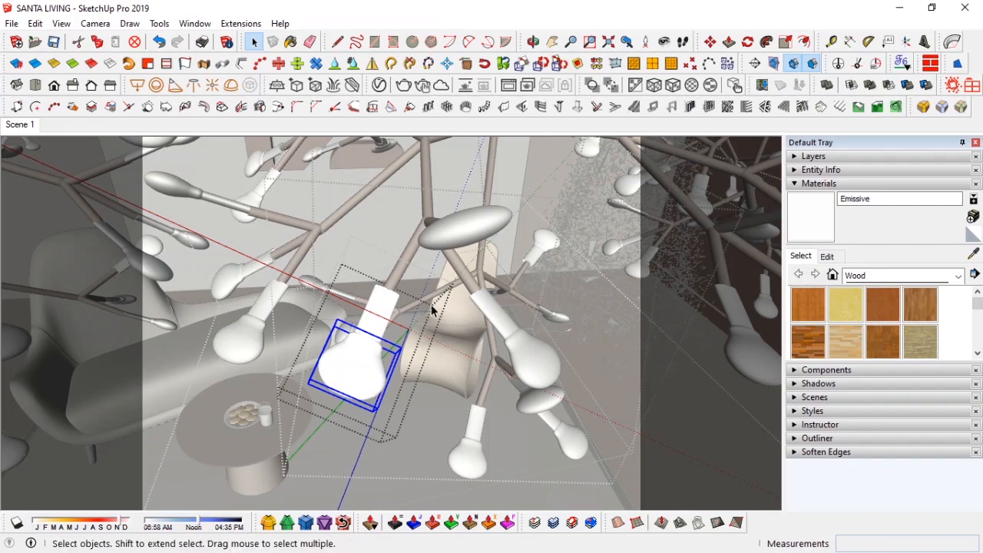
click(380, 84)
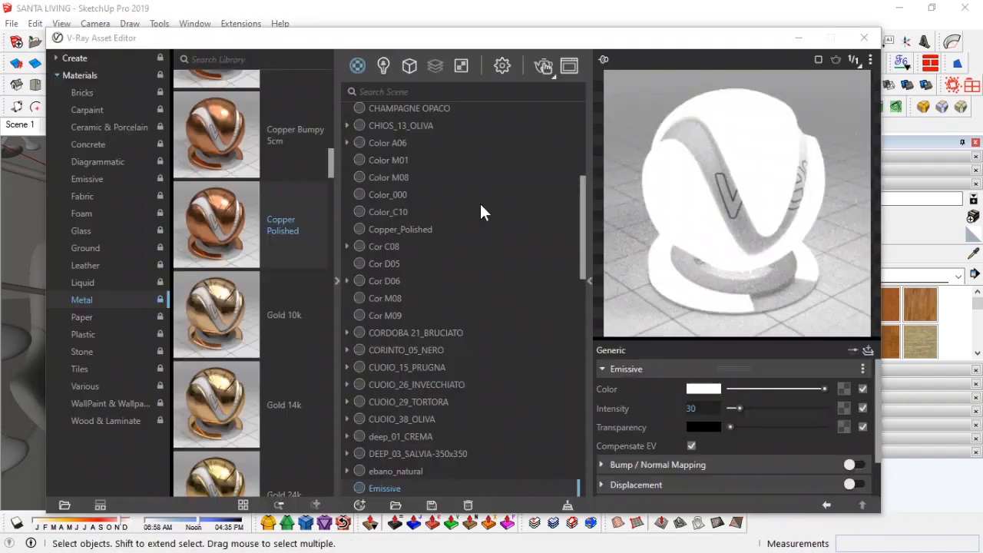
click(384, 66)
click(416, 133)
double_click(356, 131)
text(ceiling tiny bulb)
key(Return)
Step: Set the ceiling tiny bulb light's color temperature to 5400 K and close the asset editor
click(707, 386)
drag(523, 355, 469, 355)
text(5000)
key(Return)
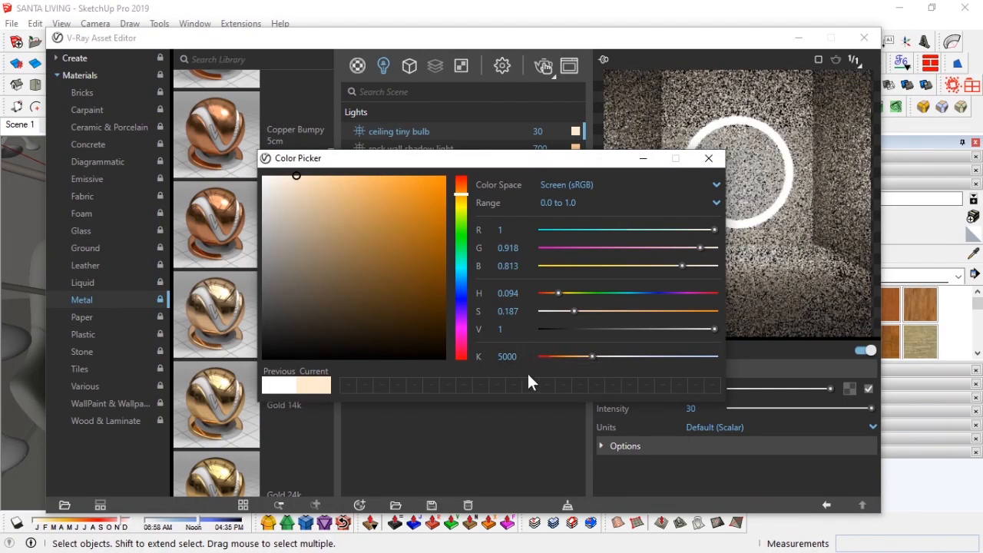
drag(522, 357, 485, 364)
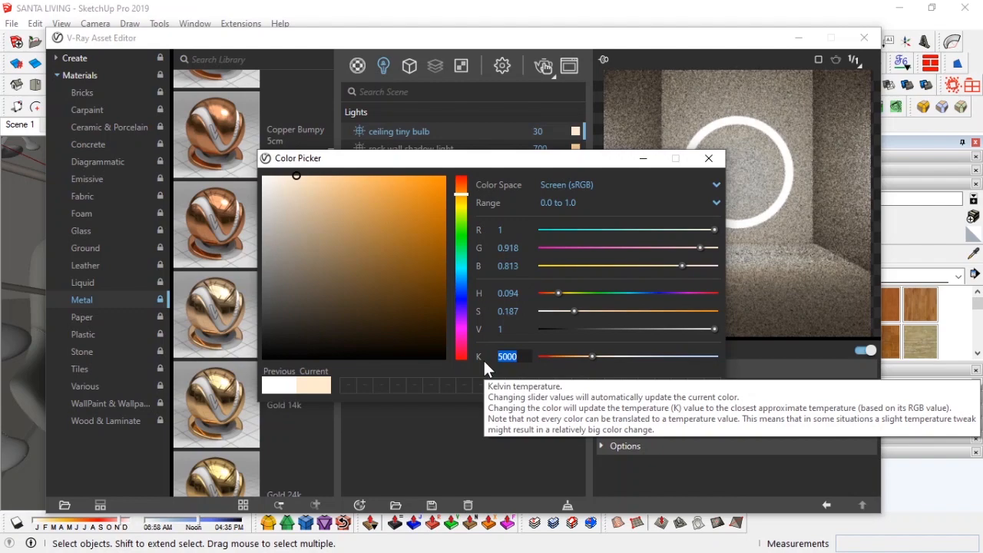
text(5400)
key(Return)
click(709, 159)
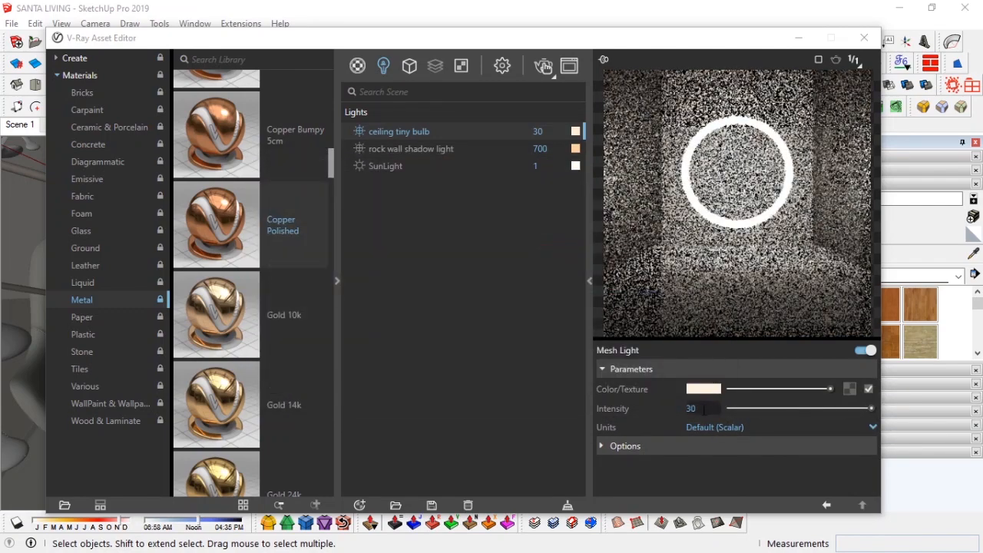
click(864, 38)
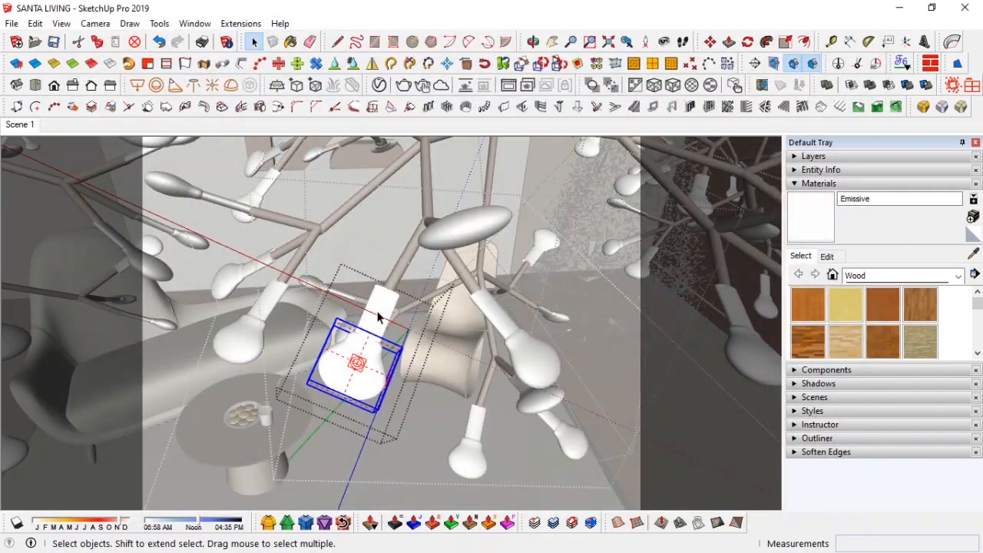
Step: Paint the bulb with the Emissive material and zoom out over the chandelier
click(377, 316)
key(b)
alt+click(377, 313)
key(space)
scroll(433, 307, down, 7)
scroll(425, 317, up, 1)
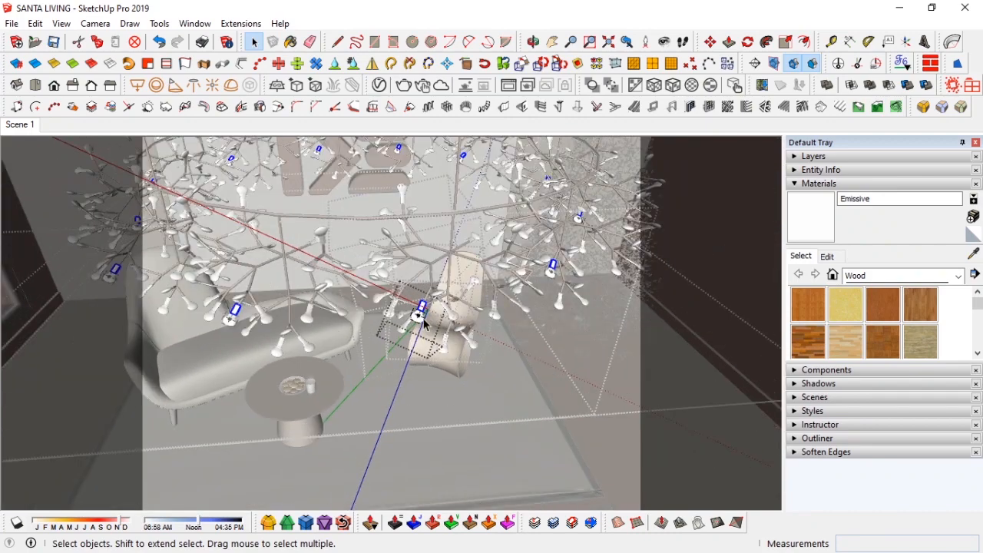
scroll(431, 318, up, 9)
middle_drag(431, 318, 389, 308)
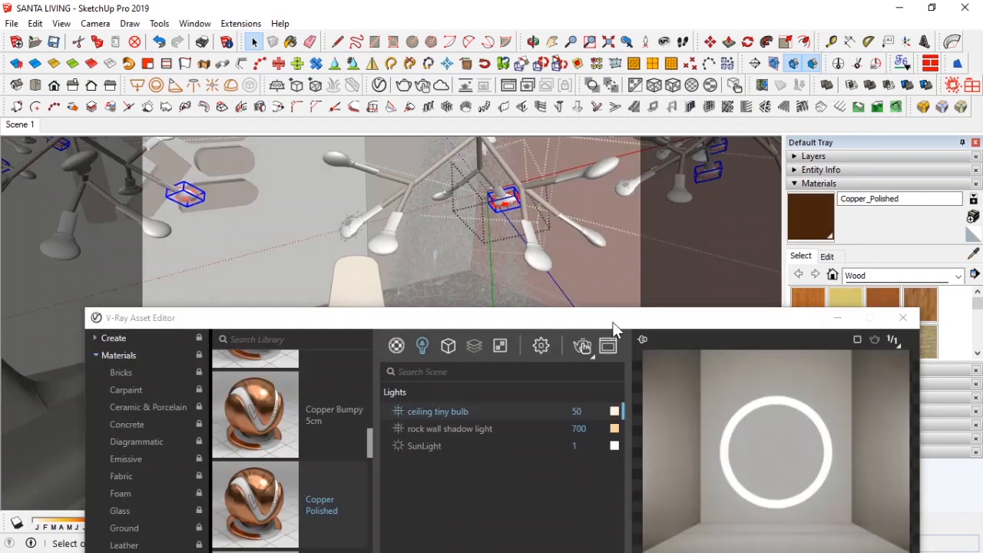
Step: Close the asset editor and exit the chandelier's nested groups, returning to the Scene 1 view
click(509, 228)
click(838, 317)
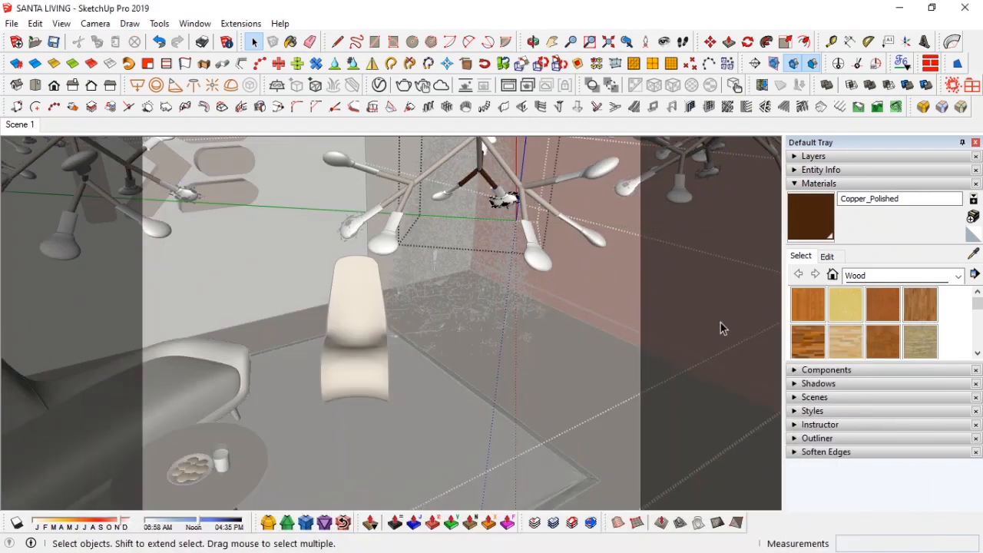
click(20, 125)
right_click(465, 318)
click(502, 326)
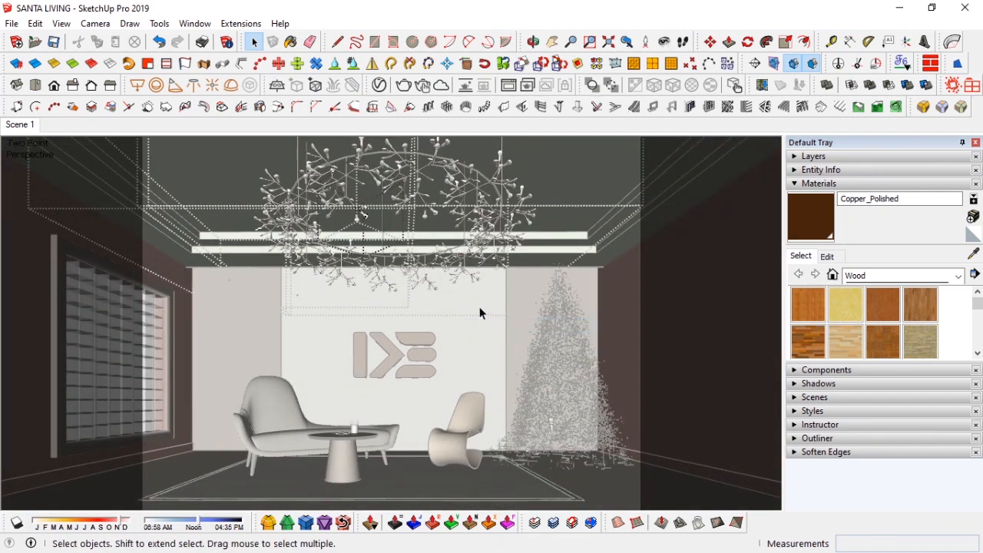
right_click(478, 307)
click(489, 313)
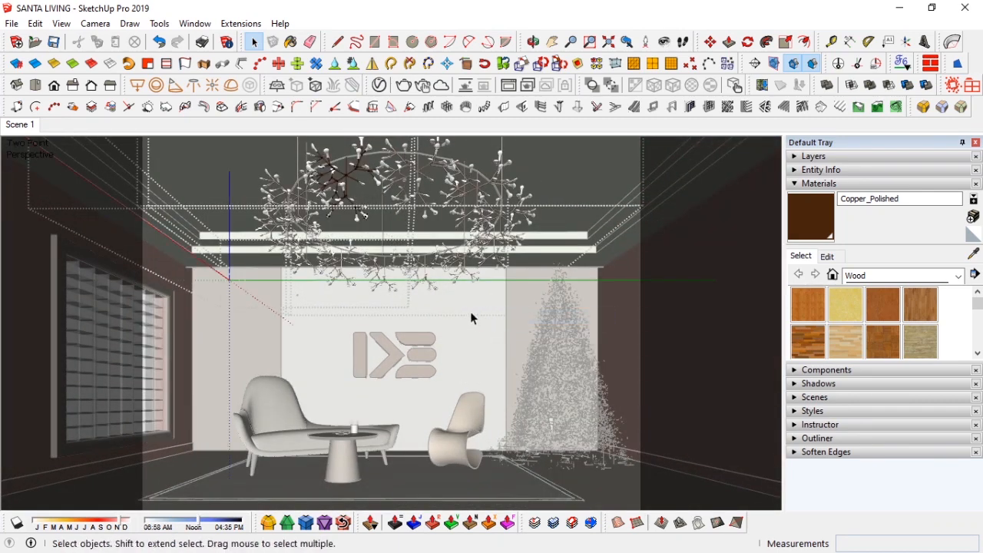
right_click(471, 318)
click(491, 325)
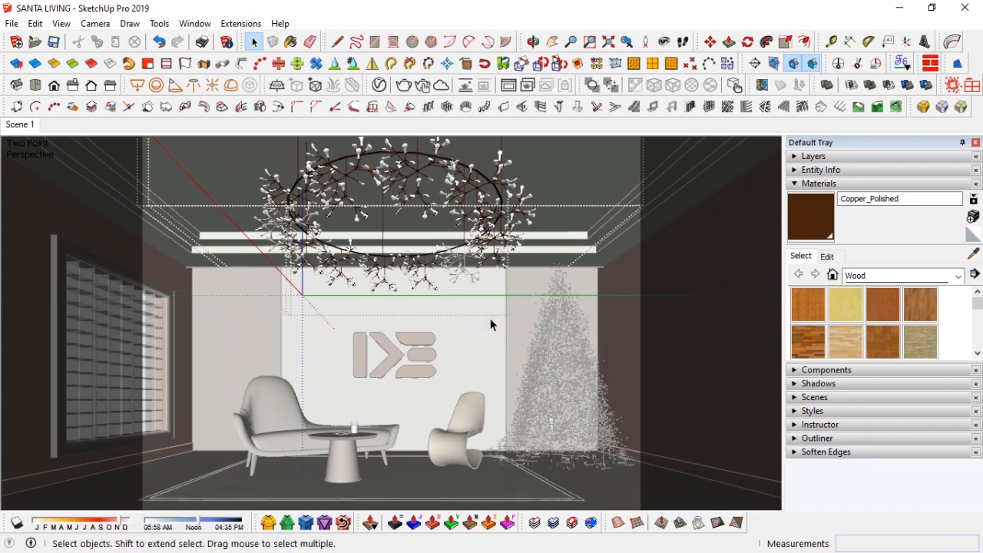
right_click(490, 320)
click(565, 328)
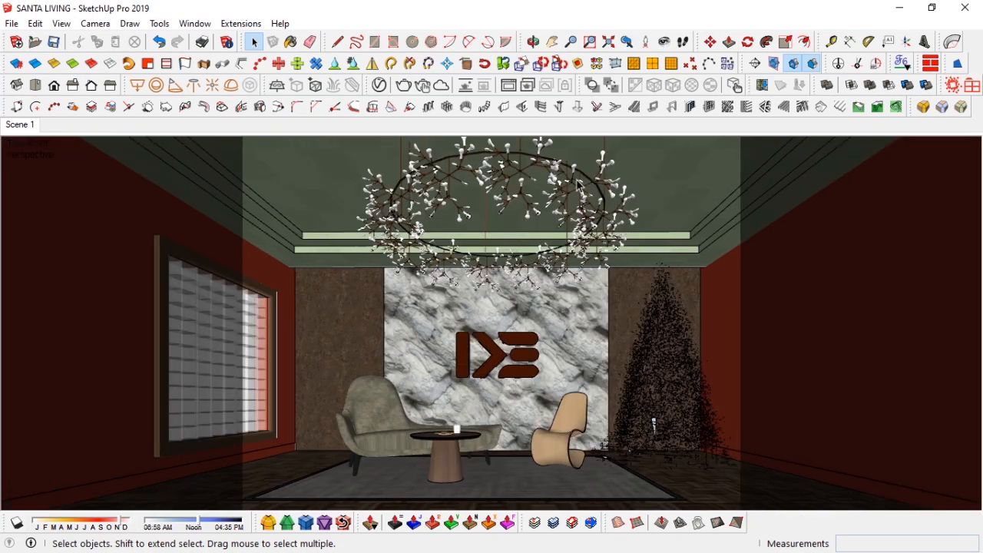
Step: Scale the chandelier by 1.17 along the green axis
click(572, 191)
key(s)
drag(631, 189, 675, 190)
text(1.17)
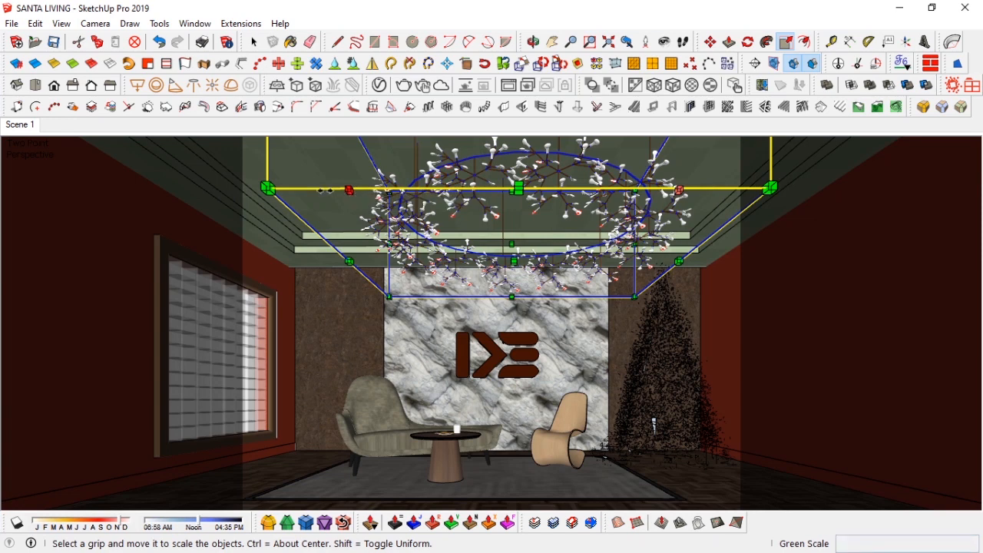
drag(350, 189, 313, 190)
text(1.17)
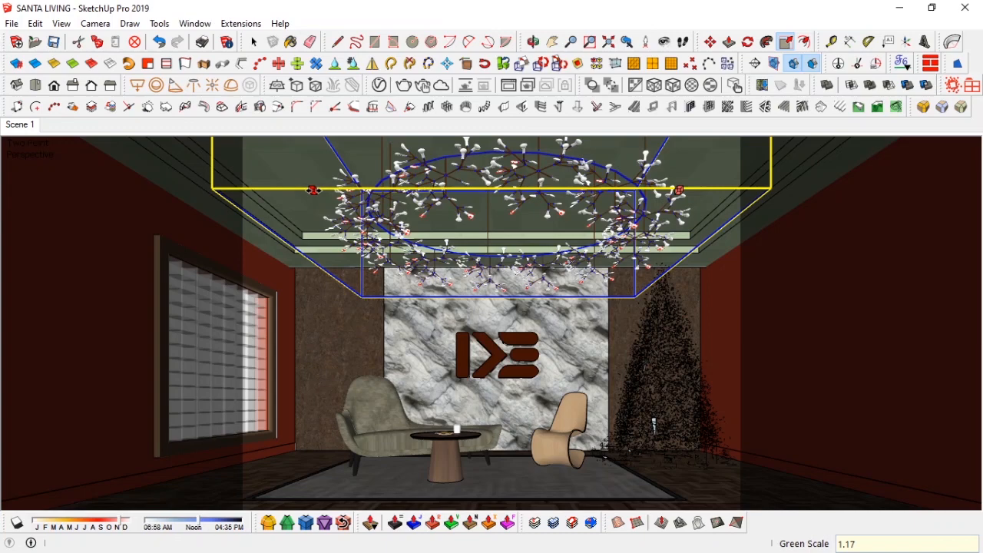
key(Return)
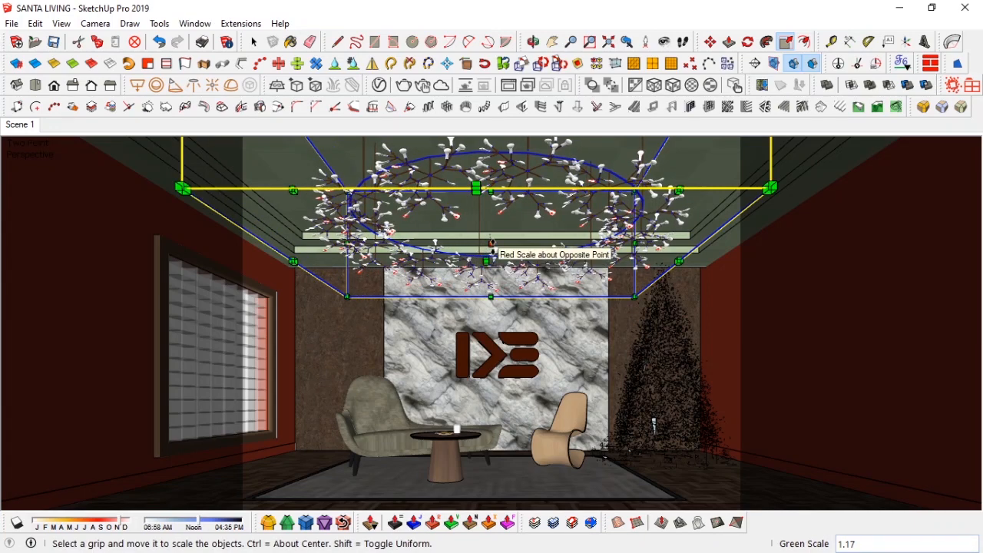
Step: Scale the chandelier by 1.17 along the red axis as well
middle_drag(492, 253, 459, 236)
drag(459, 236, 474, 247)
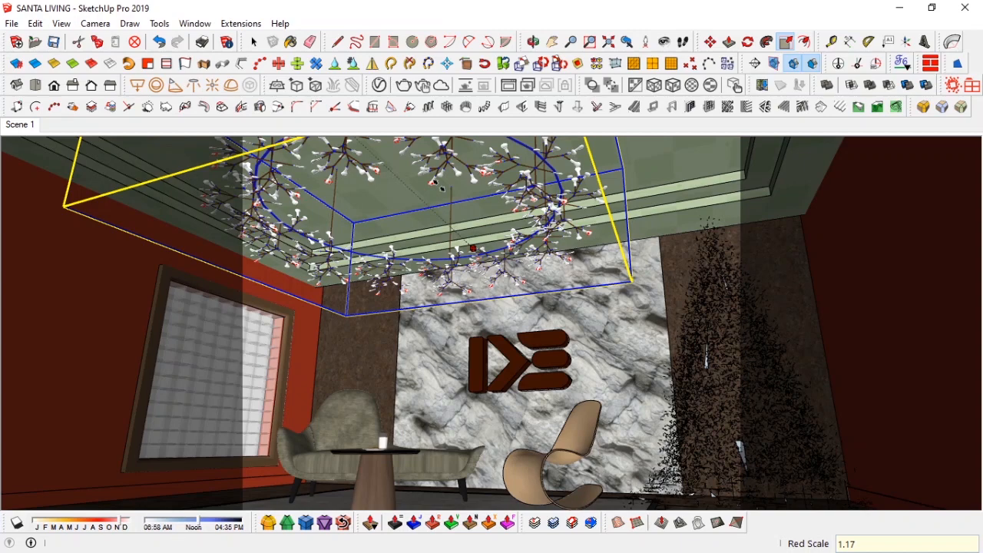
mouse_move(371, 264)
middle_down()
mouse_move(386, 295)
mouse_move(361, 279)
middle_up()
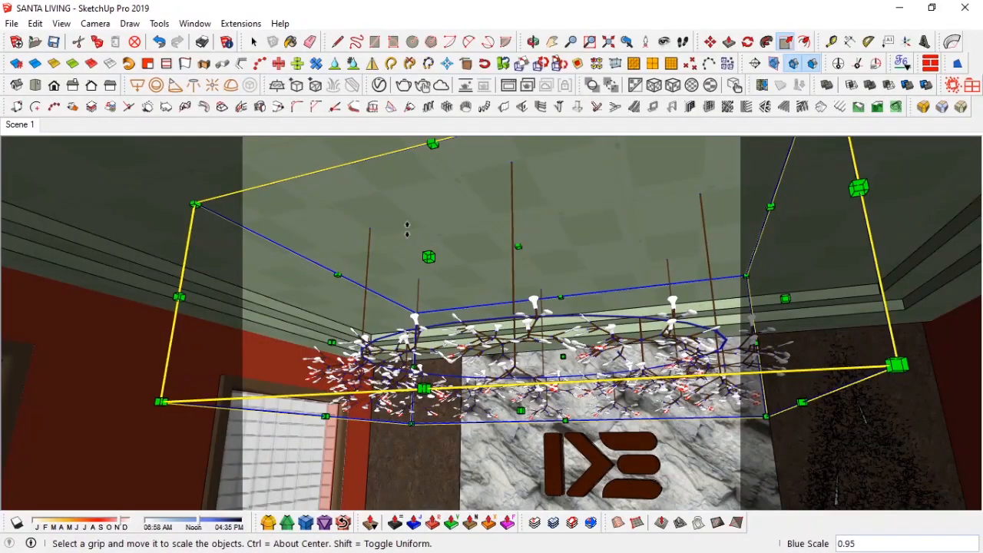
middle_drag(408, 230, 402, 222)
click(402, 222)
key(space)
key(s)
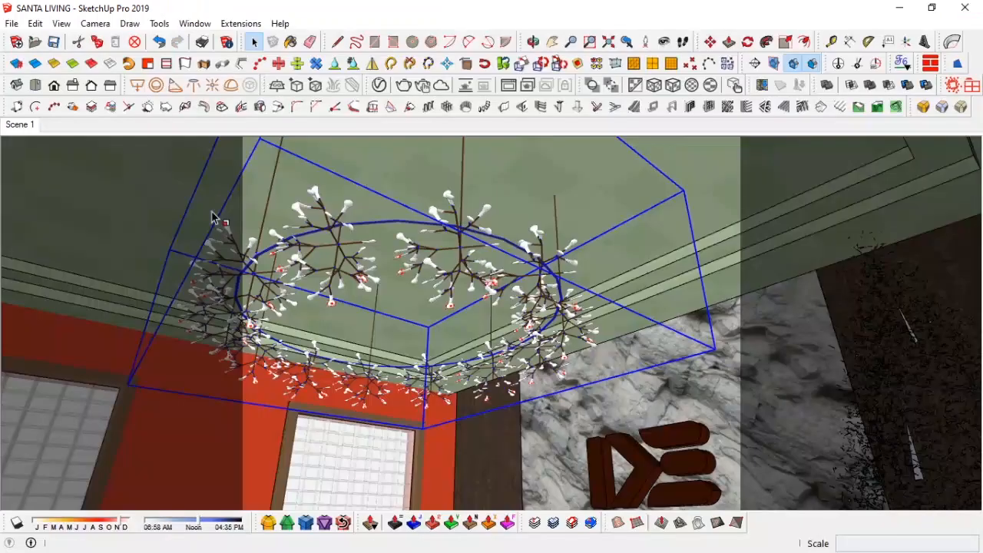
drag(193, 220, 129, 201)
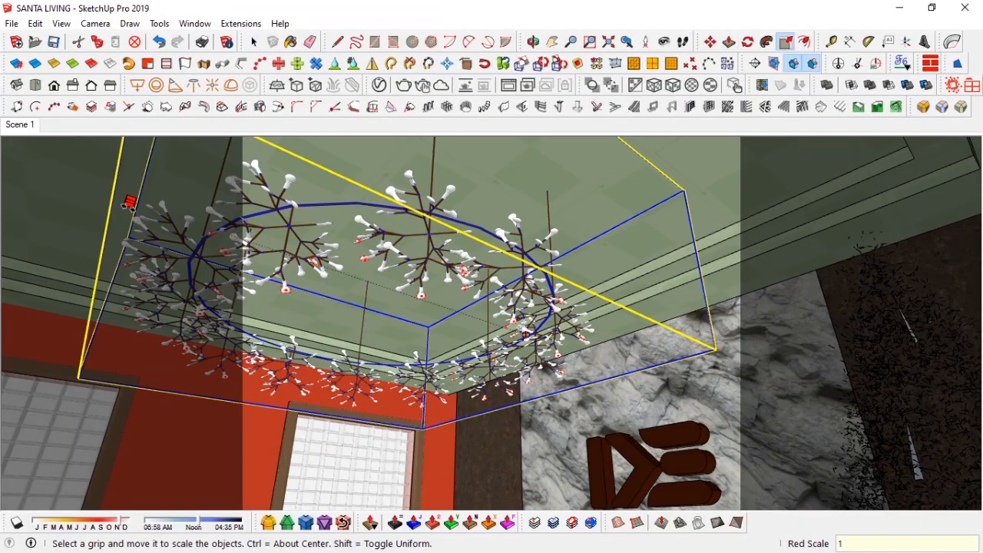
text(17)
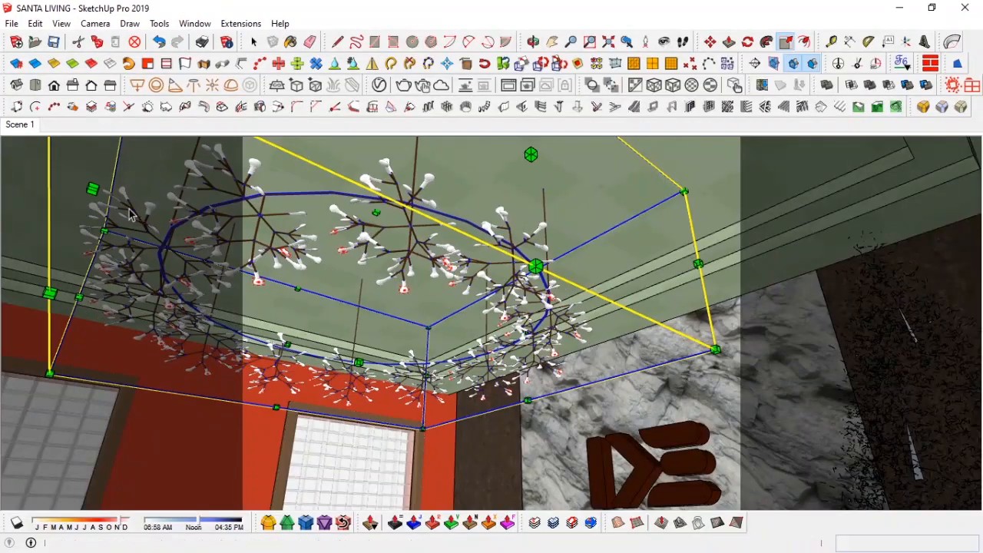
key(space)
mouse_move(301, 250)
middle_down()
mouse_move(220, 237)
mouse_move(270, 220)
mouse_move(270, 228)
middle_up()
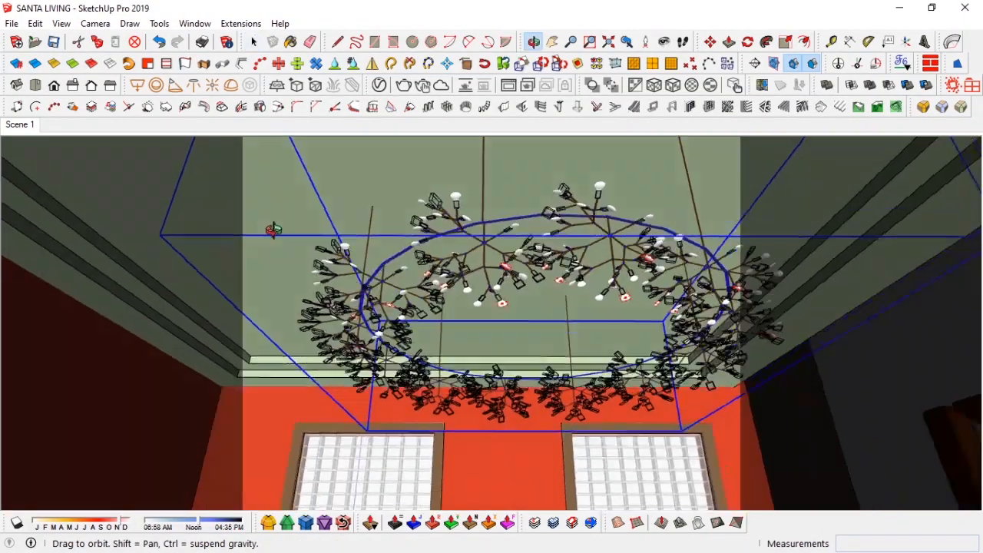
Step: Move the chandelier up about 576 mm toward the ceiling and return to the Scene 1 view
key(m)
click(492, 166)
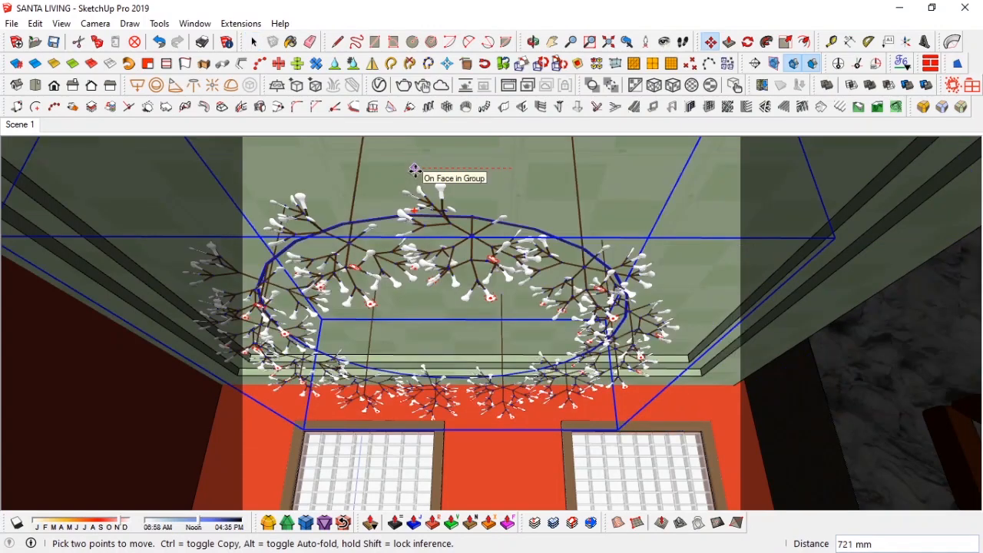
click(435, 167)
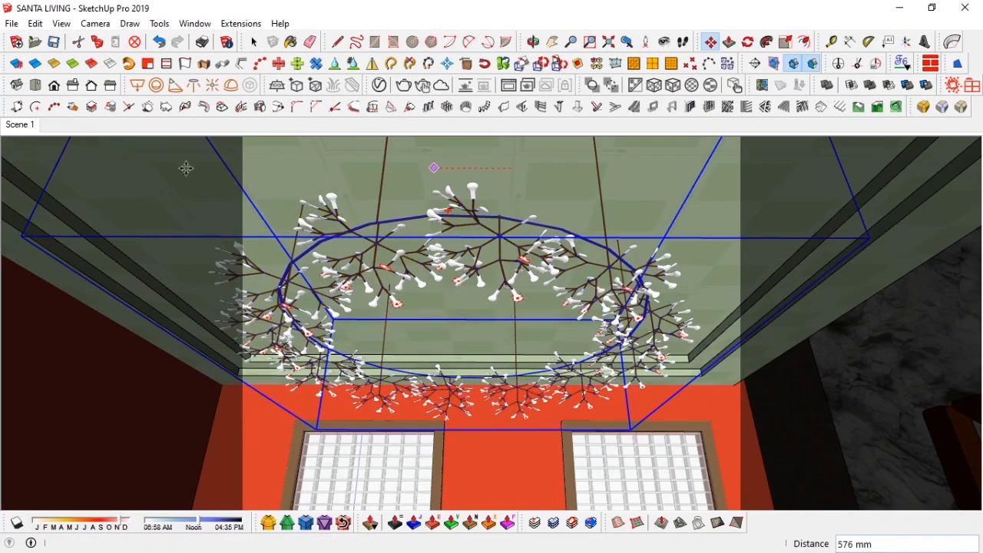
click(20, 123)
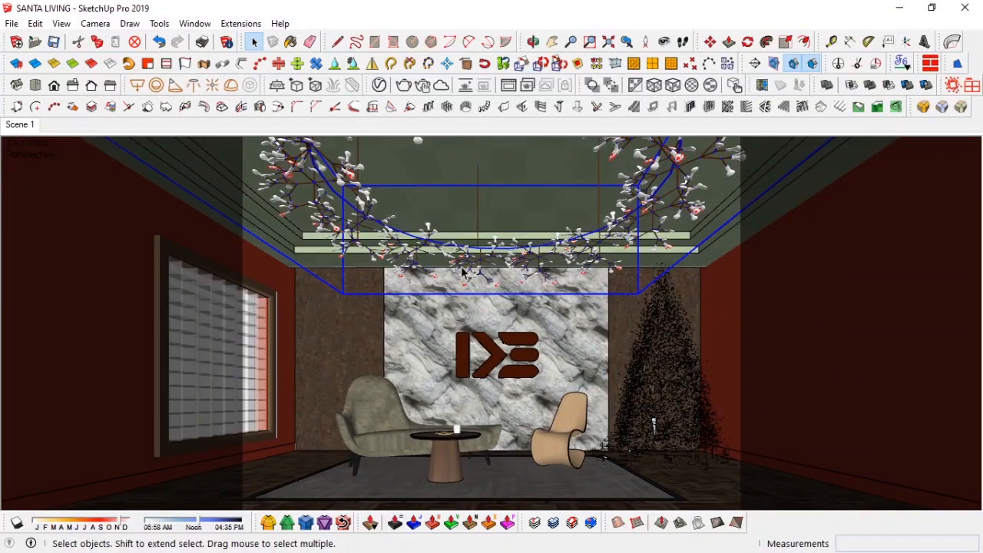
Step: Save the model and start a V-Ray interactive test render of the scene
click(462, 266)
click(54, 44)
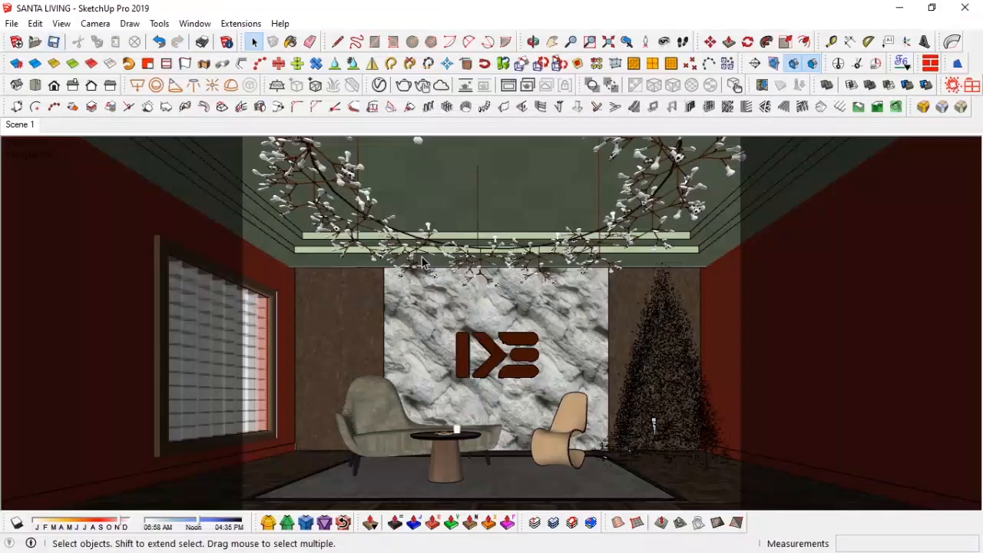
click(422, 85)
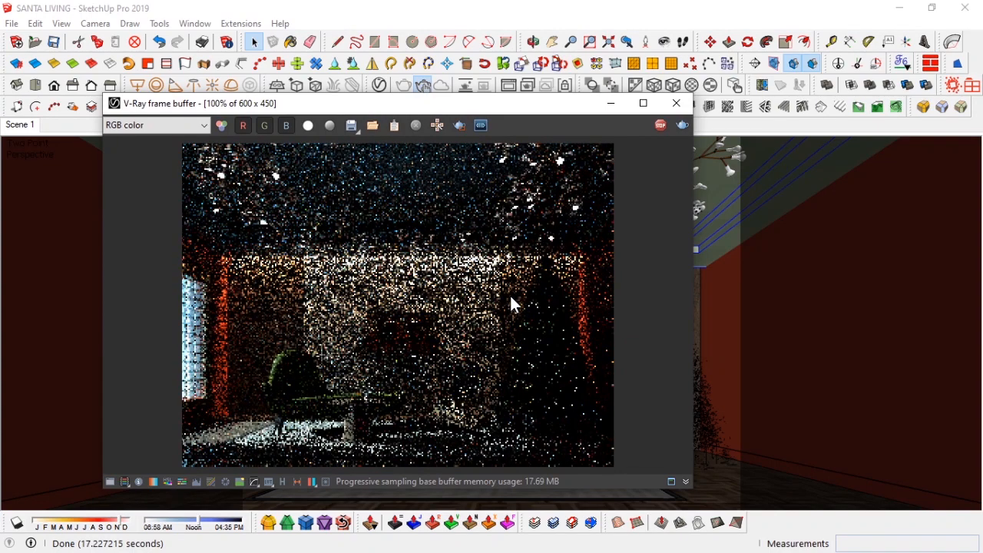
drag(448, 109, 522, 112)
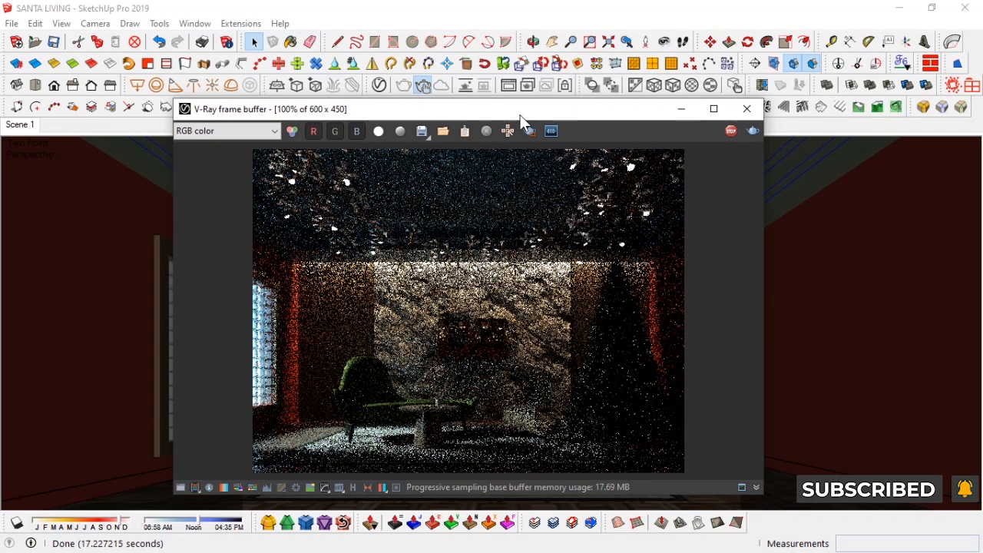
scroll(463, 345, up, 1)
scroll(526, 290, down, 1)
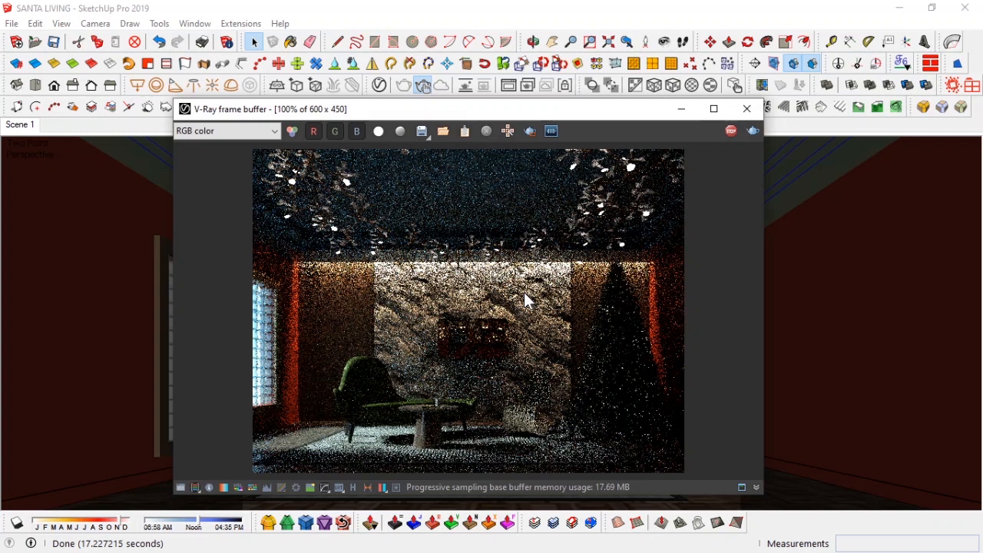
mouse_move(593, 118)
mouse_down()
mouse_move(286, 127)
mouse_move(439, 114)
mouse_up()
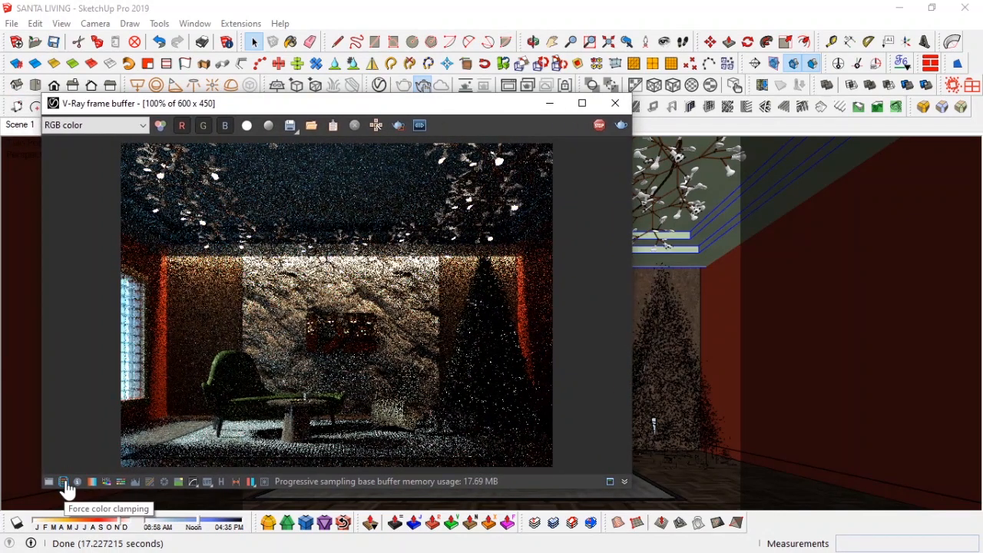
Step: Open the render settings, rerun the interactive render, then stop it and minimize the frame buffer
click(379, 85)
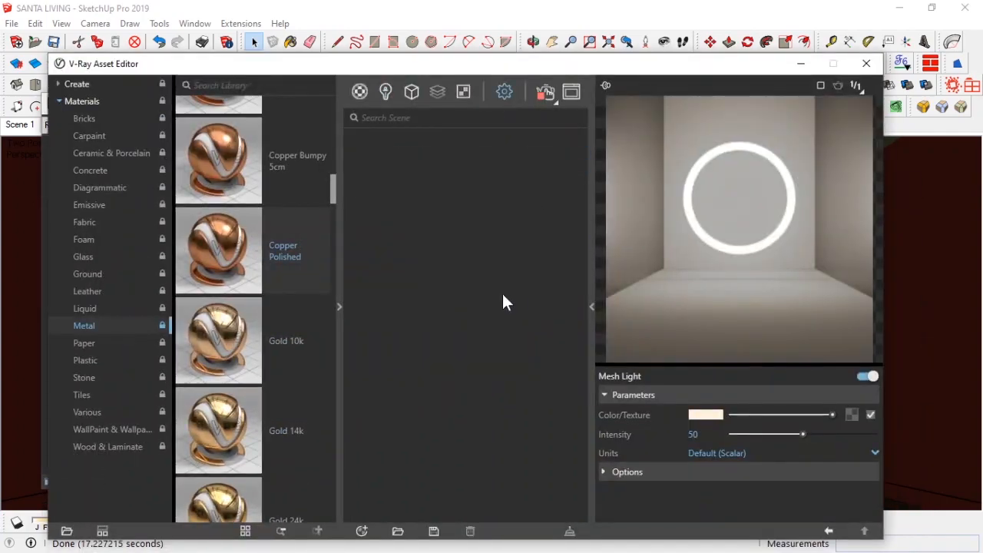
click(448, 248)
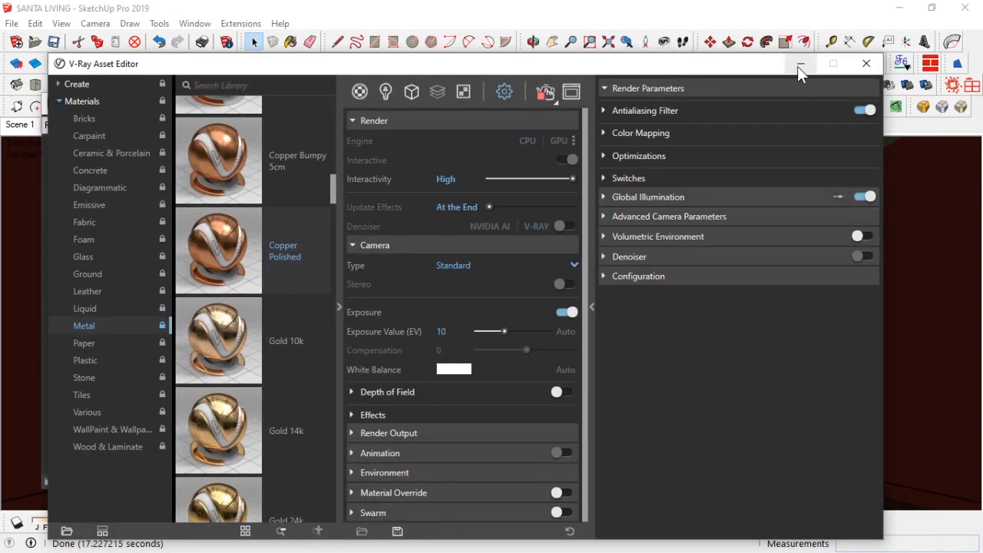
click(800, 64)
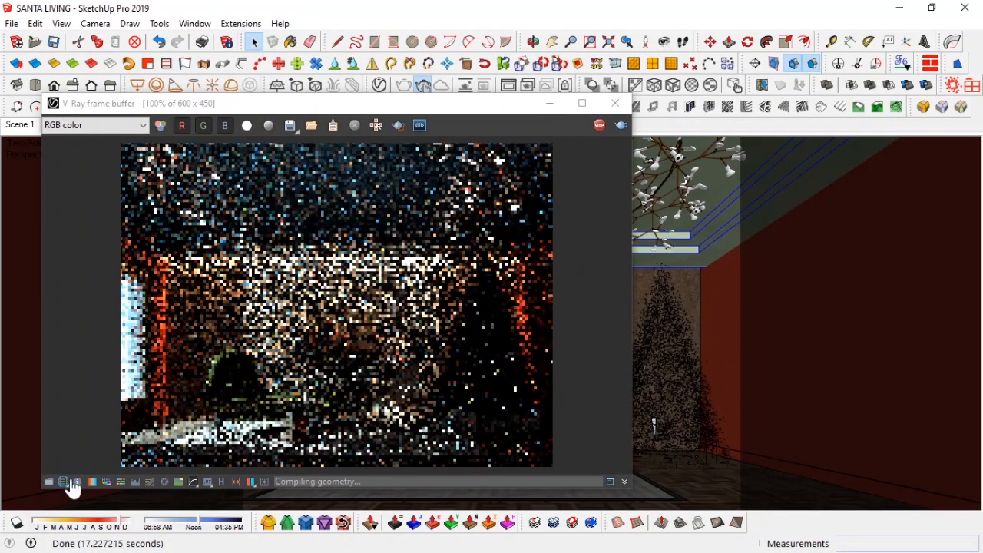
click(66, 483)
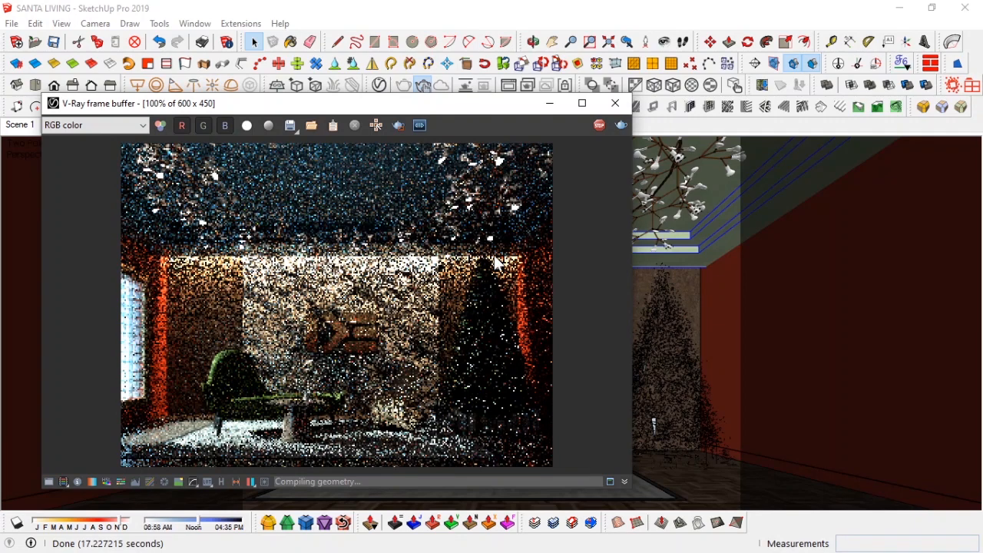
click(599, 125)
click(549, 104)
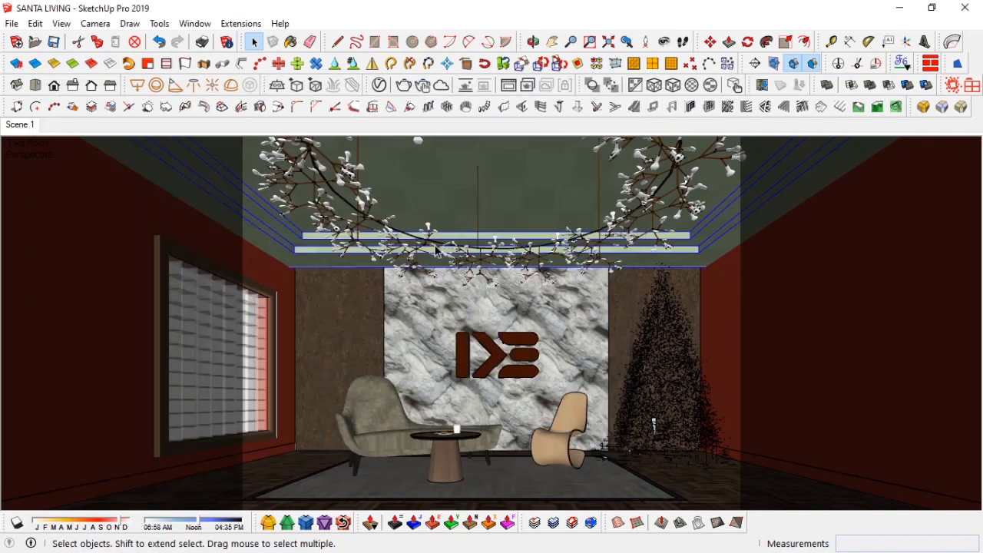
Step: Zoom into a chandelier branch and open its nested groups down to a single bulb
middle_drag(452, 233, 440, 247)
scroll(439, 248, up, 4)
middle_drag(415, 371, 517, 369)
click(512, 370)
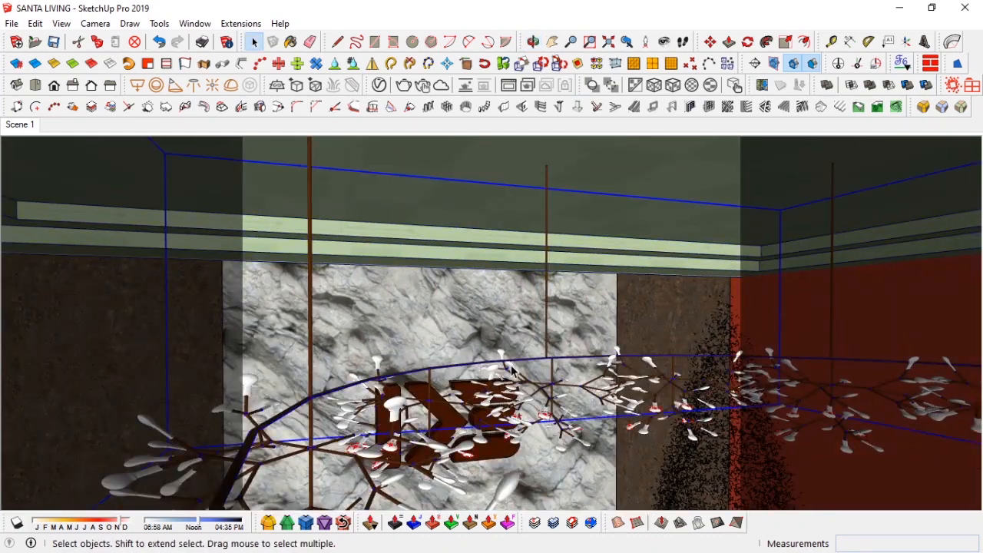
double_click(511, 370)
middle_drag(511, 370, 463, 321)
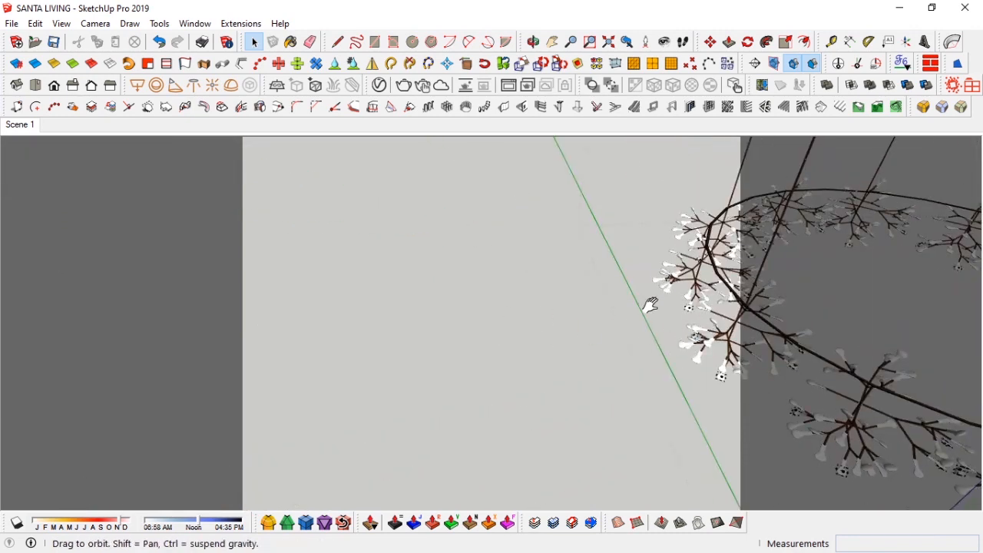
middle_drag(635, 306, 384, 385)
scroll(385, 174, up, 2)
scroll(409, 236, up, 3)
middle_drag(411, 236, 642, 358)
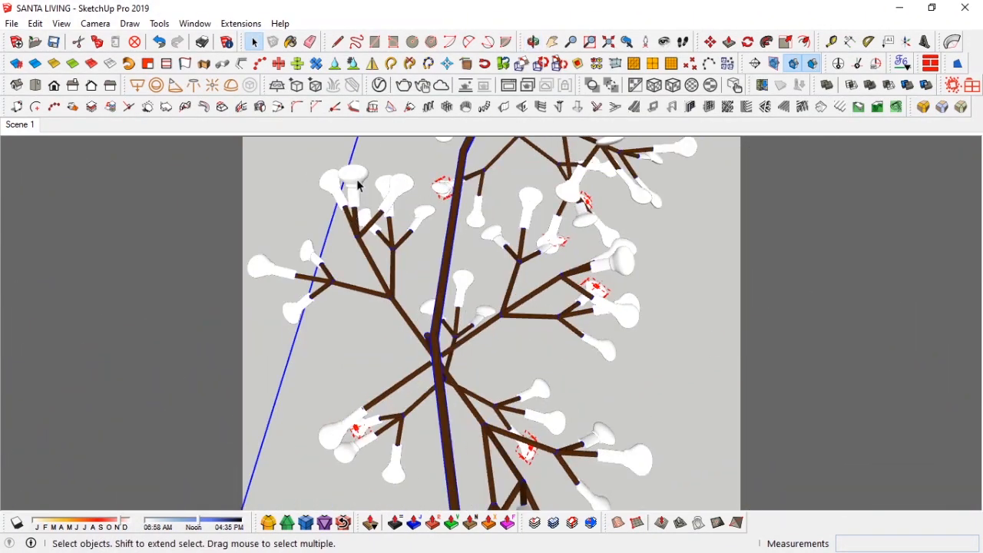
click(358, 185)
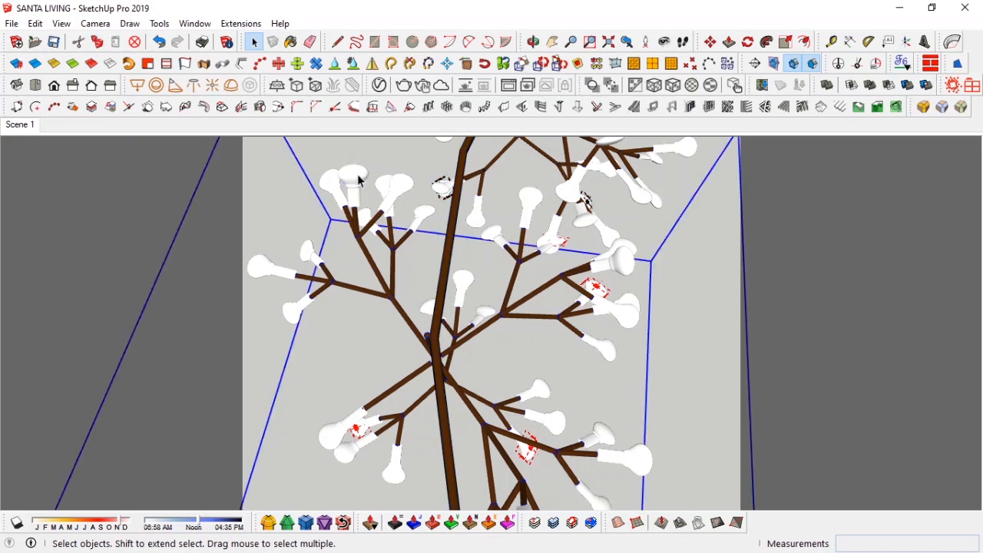
double_click(358, 180)
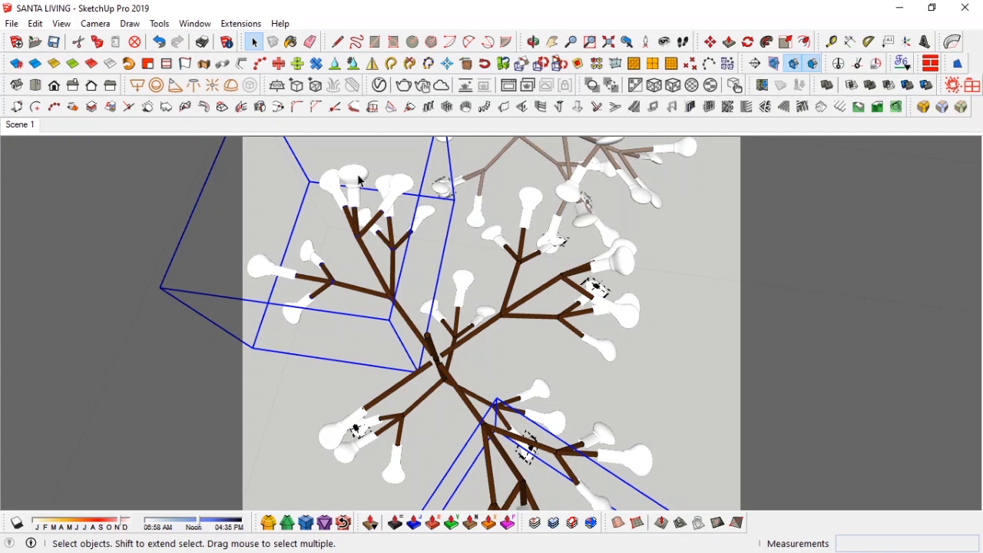
double_click(358, 179)
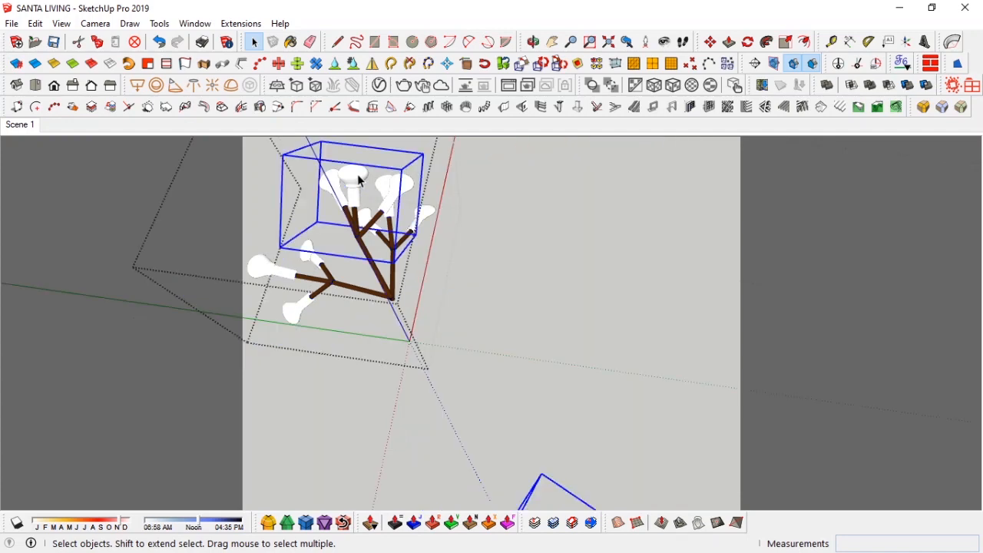
double_click(359, 179)
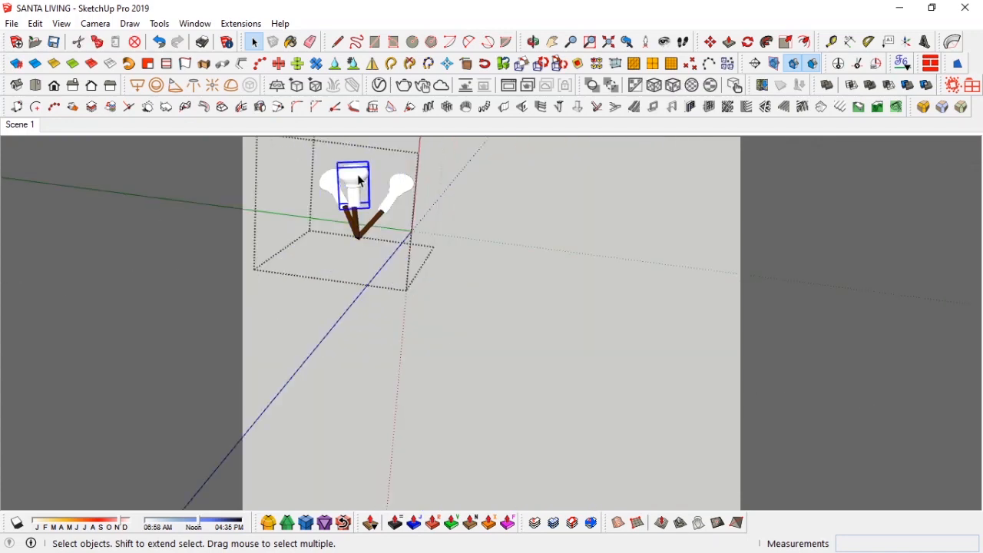
Step: Open the V-Ray Asset Editor and duplicate the ceiling tiny bulb light twice, naming the copies ceiling tiny bulb red and ceiling tiny bulb blue
click(379, 84)
click(342, 235)
right_click(415, 159)
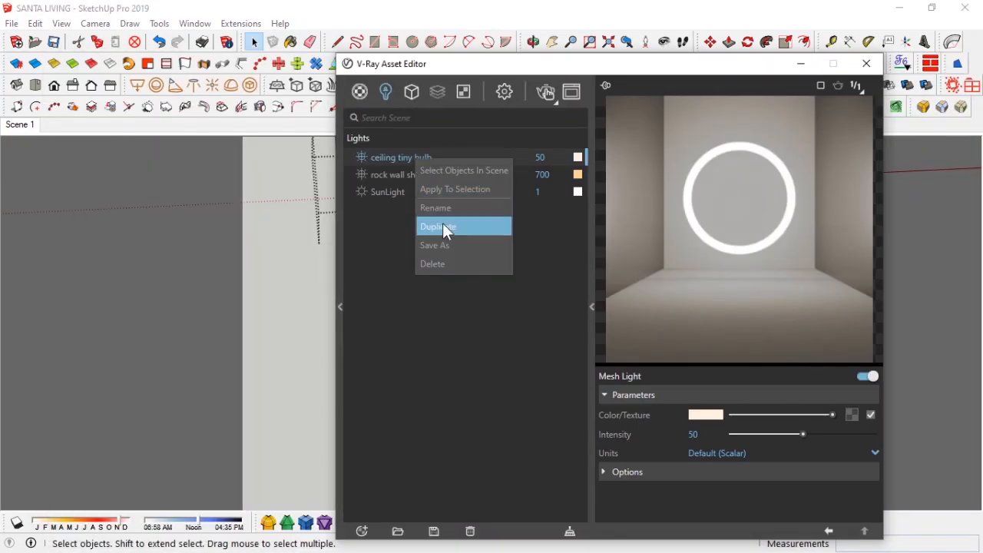
click(443, 225)
double_click(435, 175)
text(red)
right_click(433, 175)
click(444, 240)
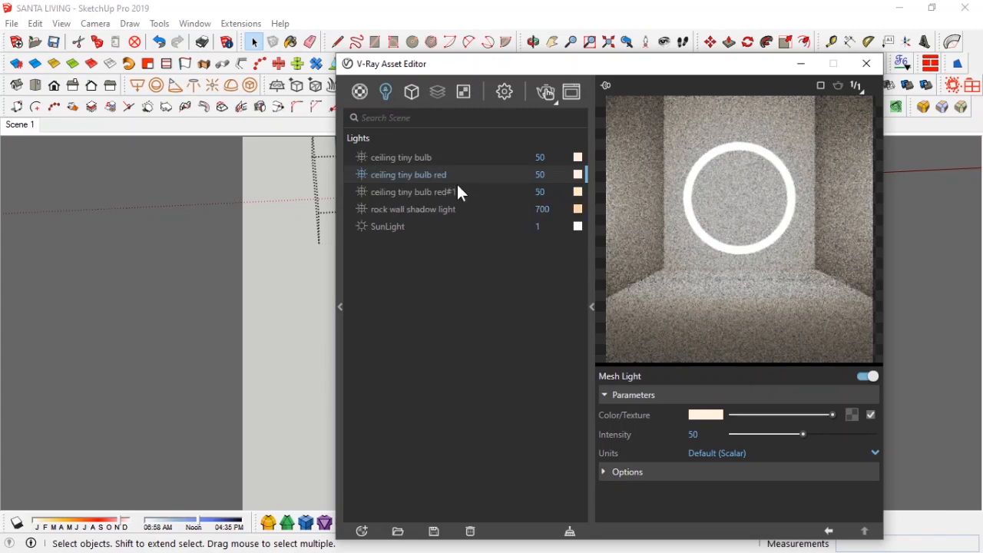
double_click(434, 193)
text(blue)
key(Return)
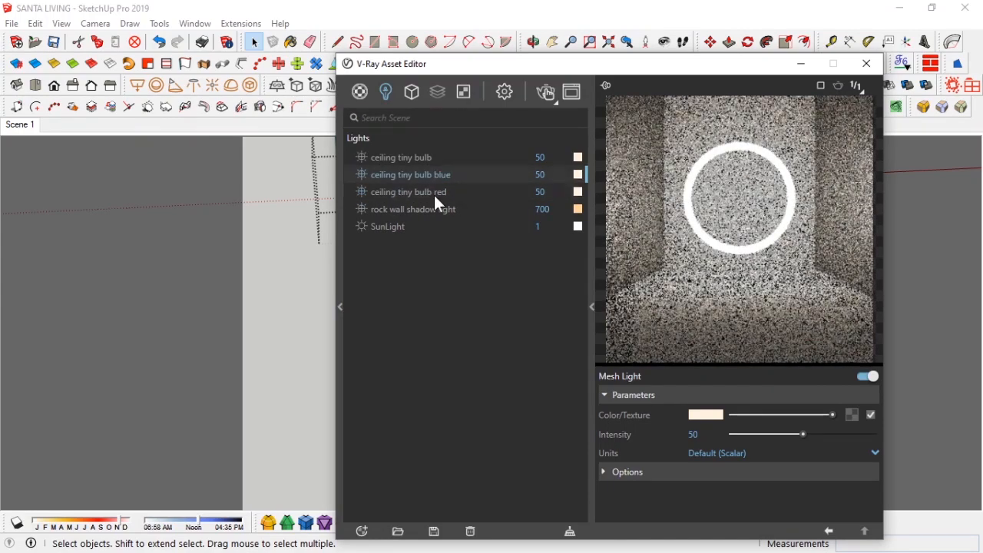
Step: Set the ceiling tiny bulb blue light's colour to blue
click(579, 175)
click(461, 278)
mouse_move(369, 212)
mouse_down()
mouse_move(385, 240)
mouse_move(379, 218)
mouse_up()
click(708, 158)
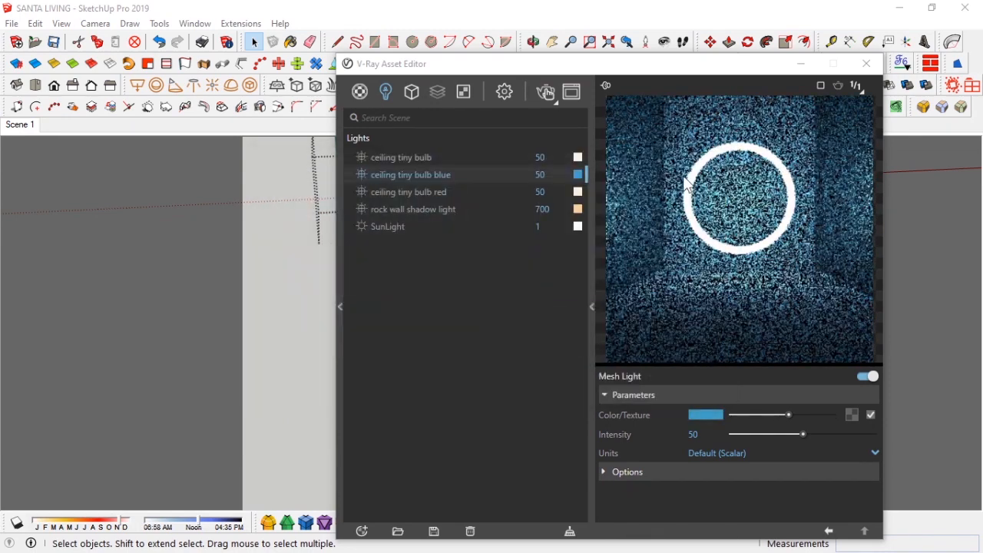
Step: Change the blue bulb light's colour to a pale blue
click(579, 172)
click(652, 356)
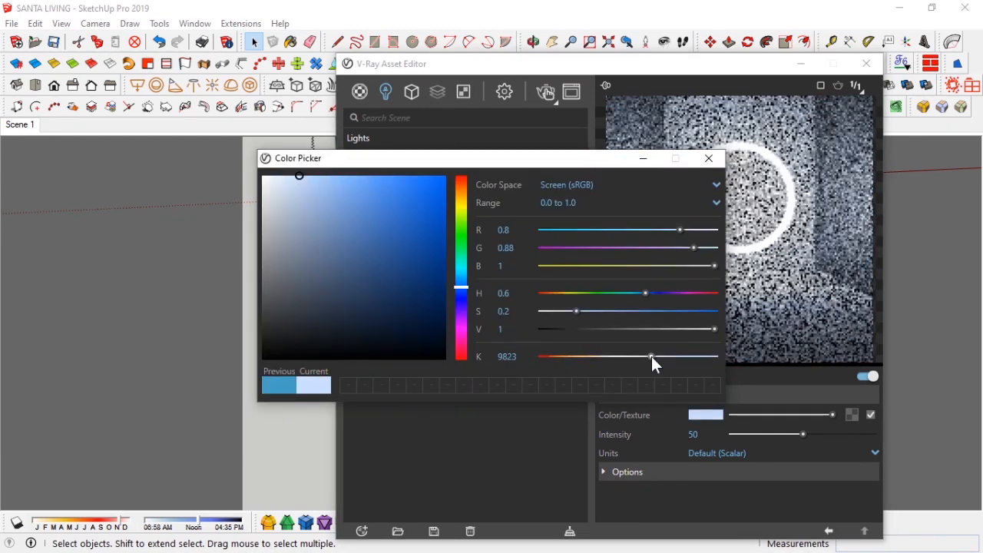
click(709, 159)
Step: Set the ceiling tiny bulb red light's colour to an orange-red
click(579, 193)
click(461, 183)
drag(286, 177, 426, 187)
drag(587, 245, 582, 244)
click(708, 158)
Step: Set the blue bulb light's colour to a deeper blue
click(578, 175)
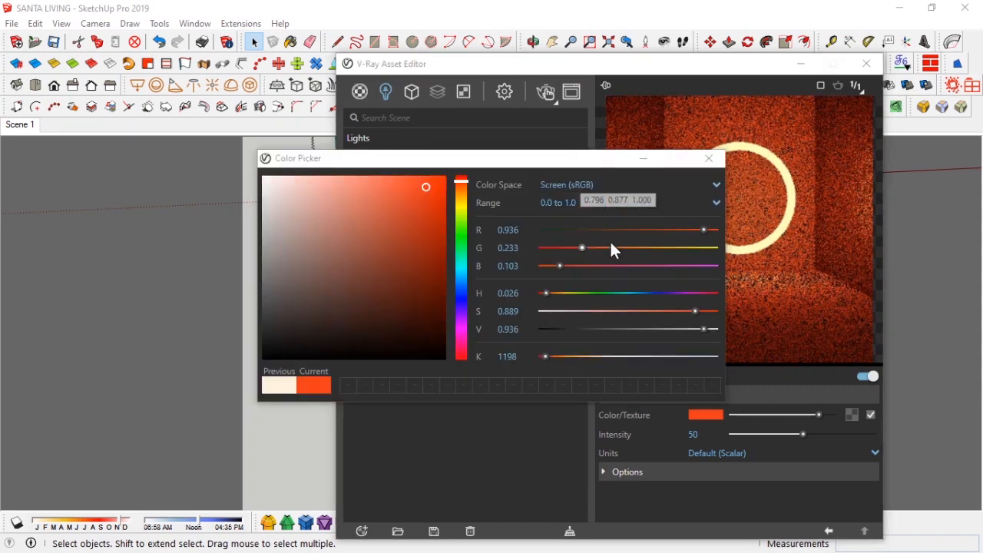
click(402, 232)
click(709, 158)
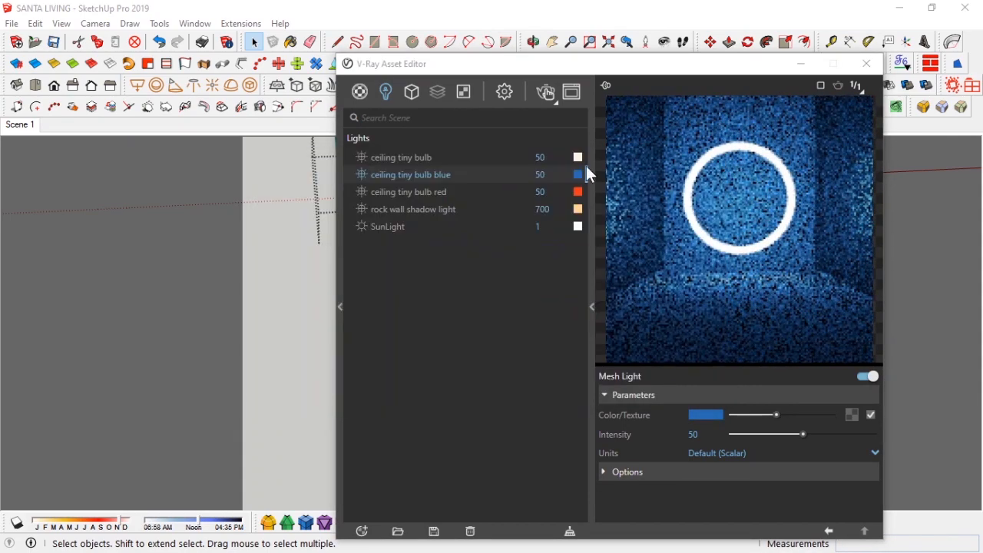
click(579, 157)
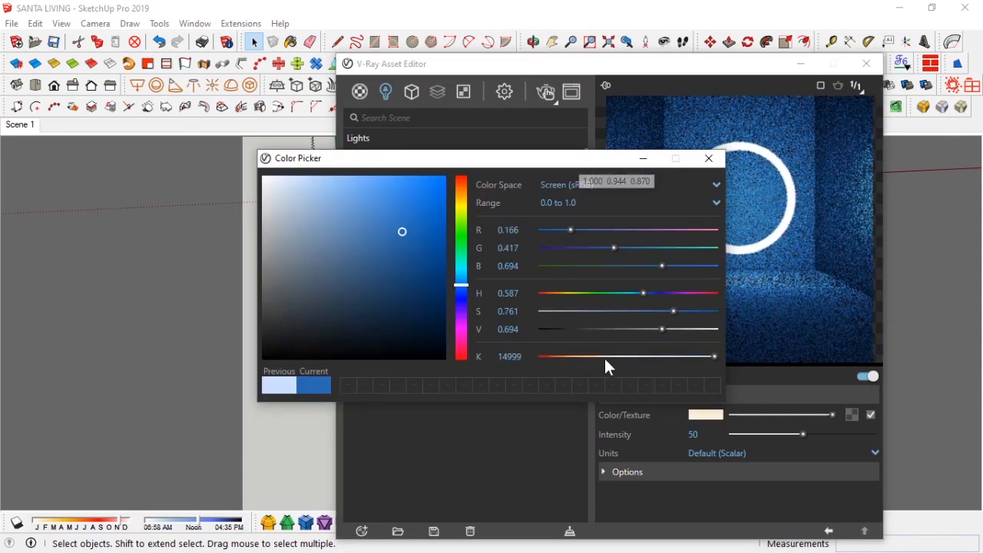
click(709, 159)
Step: Apply the ceiling tiny bulb blue light to the selected chandelier bulb
click(463, 175)
drag(544, 63, 731, 69)
right_click(615, 183)
click(644, 214)
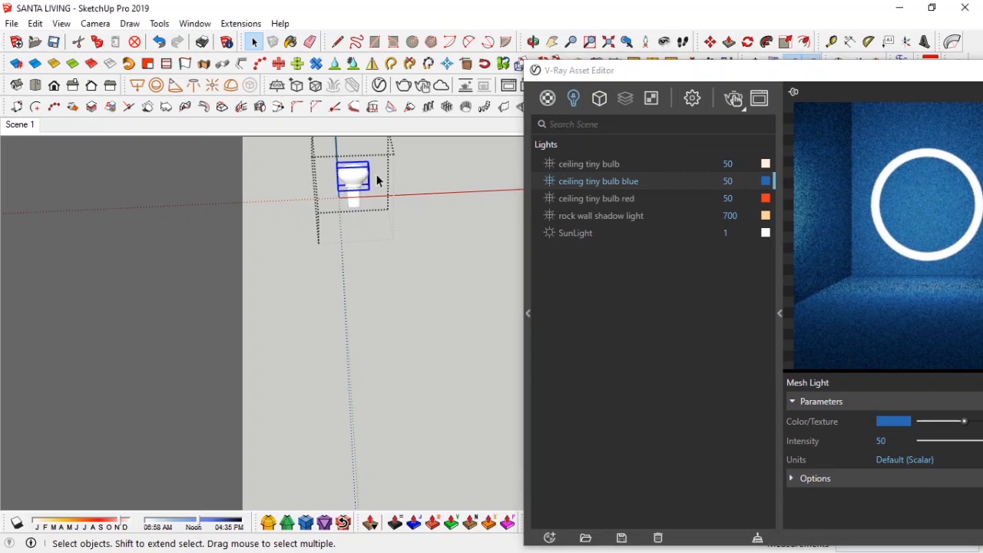
right_click(615, 185)
click(629, 208)
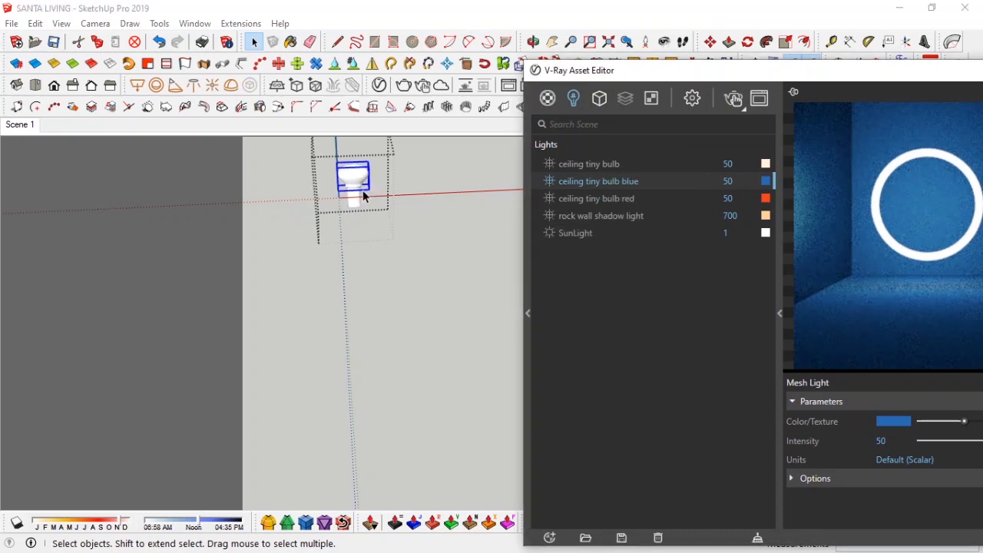
Step: Exit the bulb, open the neighbouring bulb on the branch and apply the ceiling tiny bulb red light to it
right_click(373, 216)
click(406, 222)
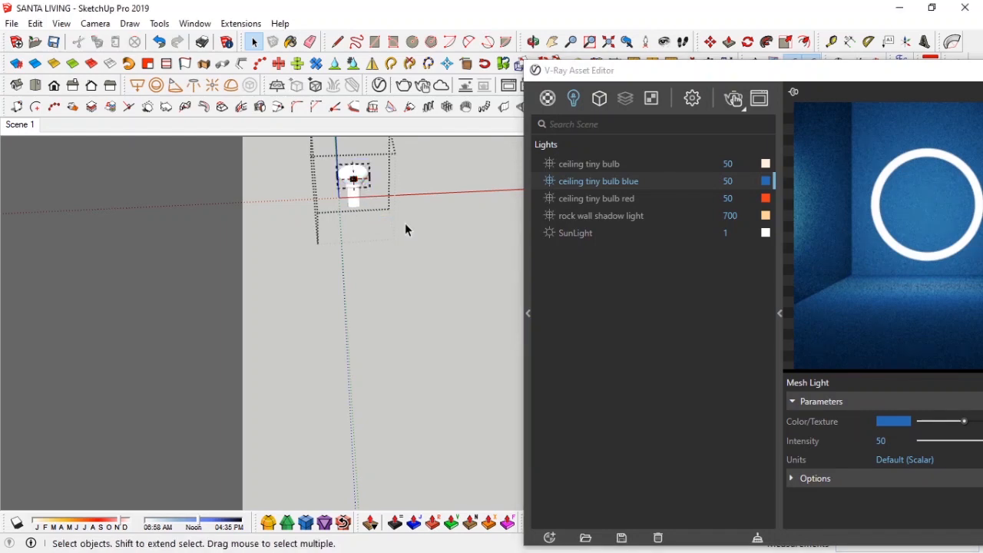
middle_drag(404, 223, 402, 226)
click(398, 196)
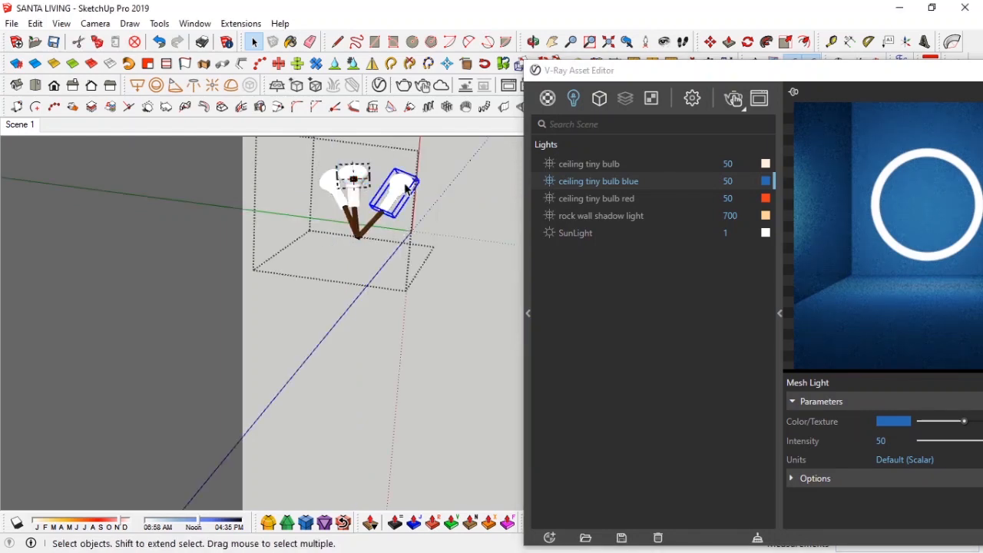
middle_drag(407, 190, 430, 193)
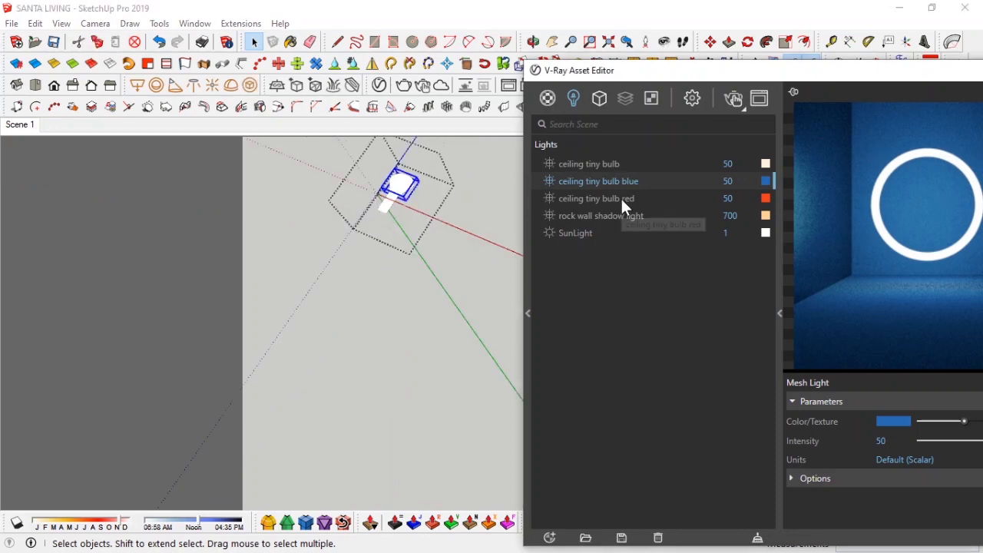
right_click(621, 199)
click(641, 229)
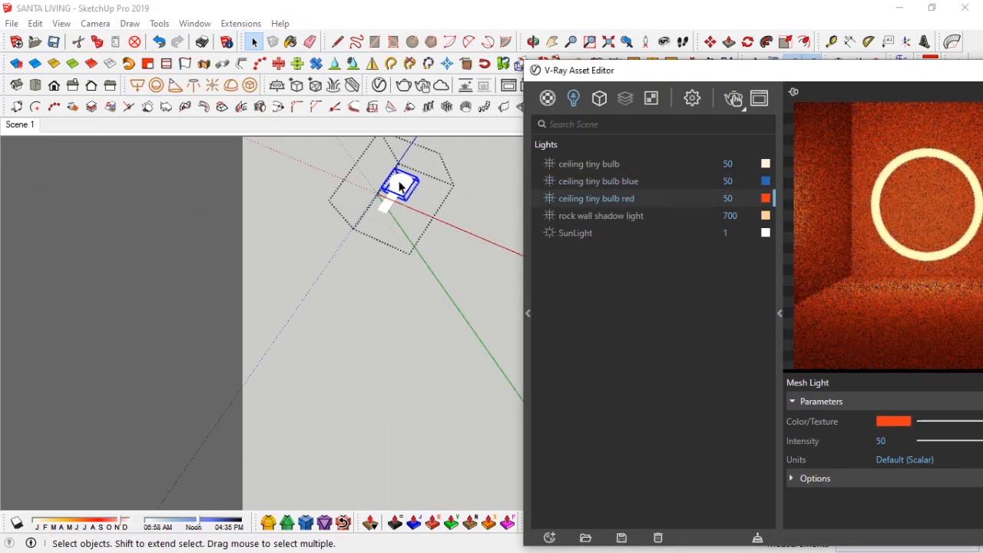
right_click(607, 201)
click(626, 214)
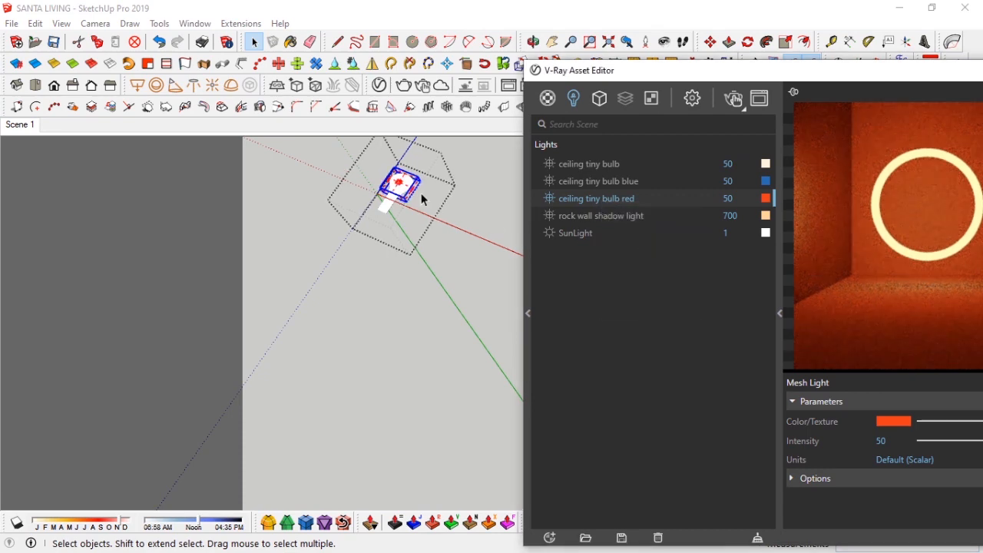
Step: Open the third bulb on the branch, apply the ceiling tiny bulb light to it and close the groups
right_click(437, 225)
click(416, 290)
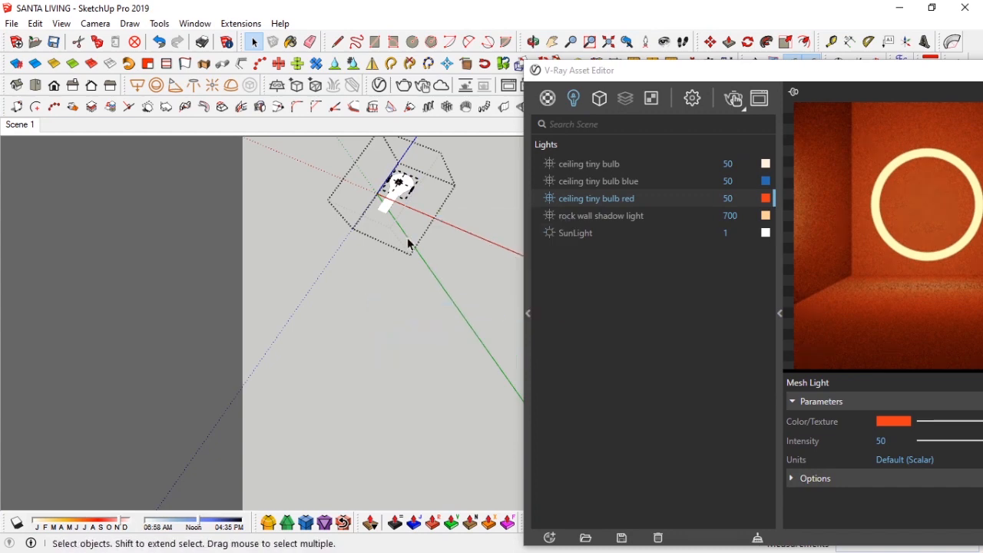
click(417, 255)
click(324, 185)
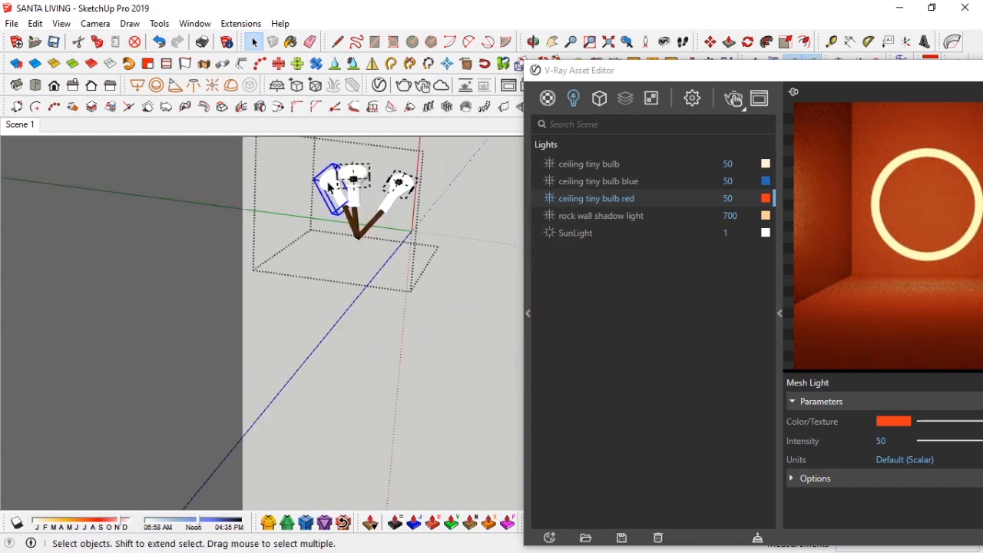
scroll(331, 188, down, 5)
right_click(584, 163)
click(603, 196)
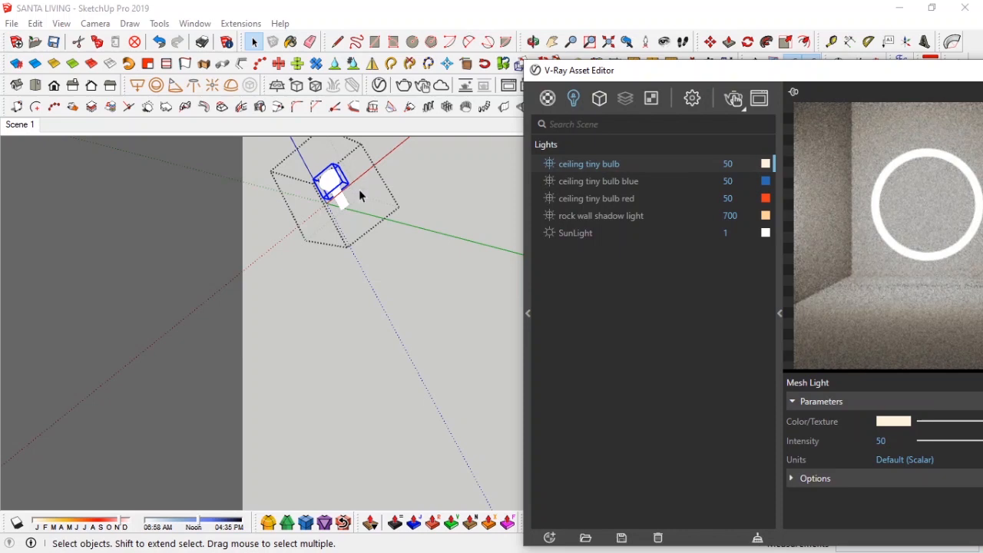
right_click(387, 190)
click(421, 194)
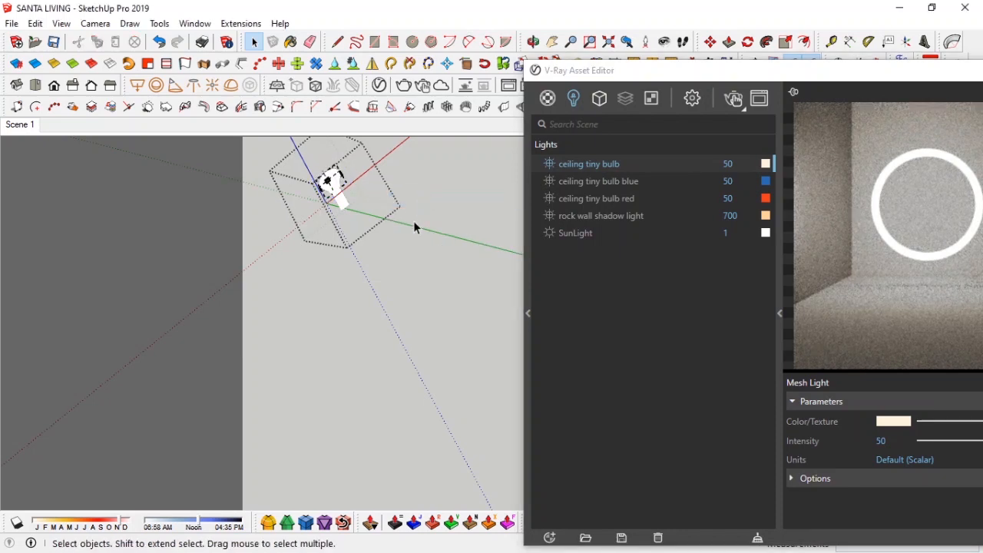
middle_drag(413, 222, 396, 241)
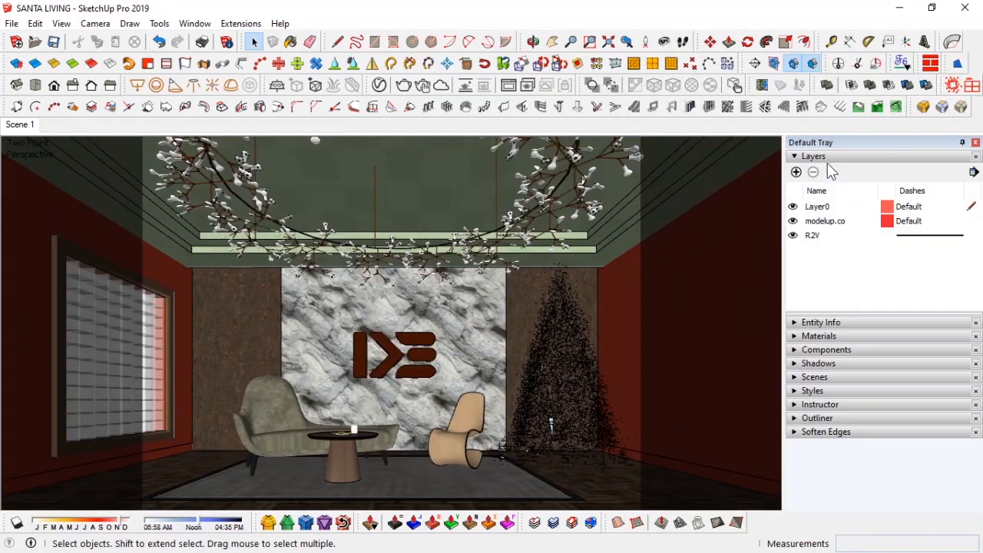
Step: Add a layer named heavy and assign the chandelier and the furniture group to it
click(796, 172)
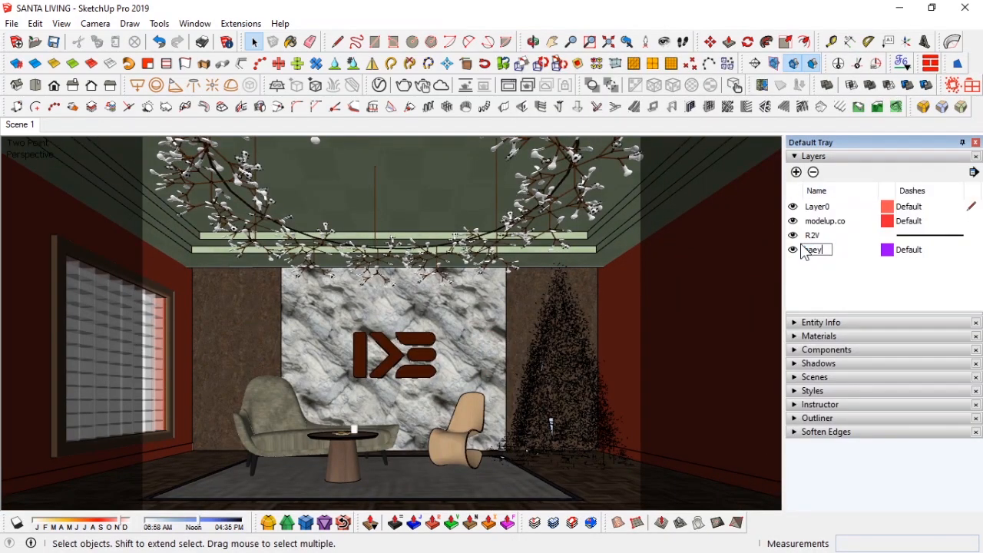
click(836, 324)
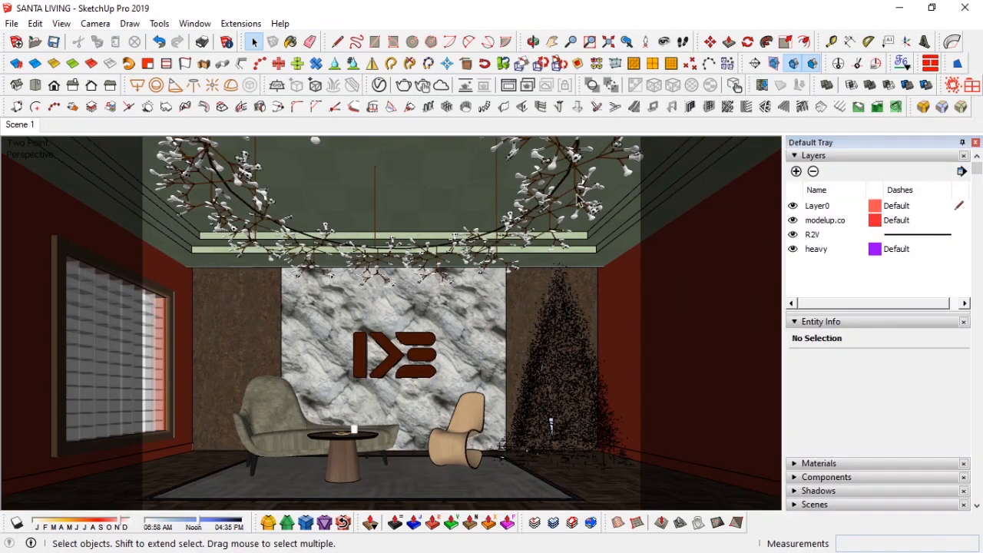
click(541, 206)
click(900, 361)
click(898, 384)
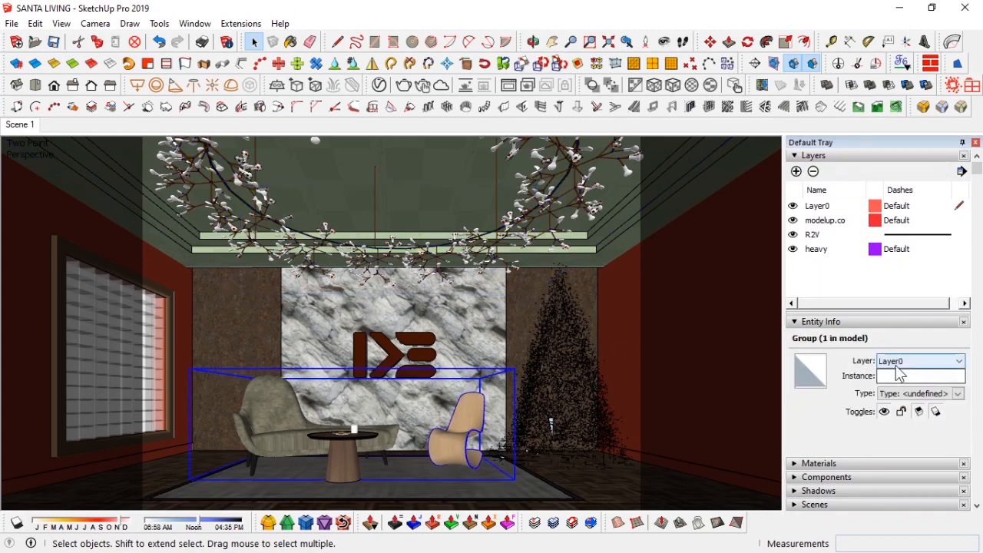
click(901, 361)
click(897, 383)
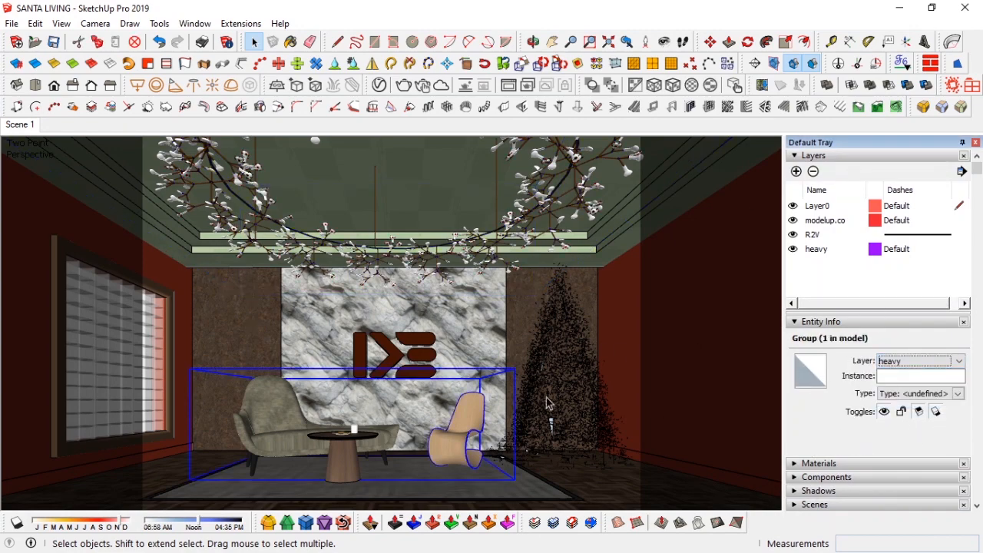
Step: Hide the heavy layer and close the default tray
click(793, 249)
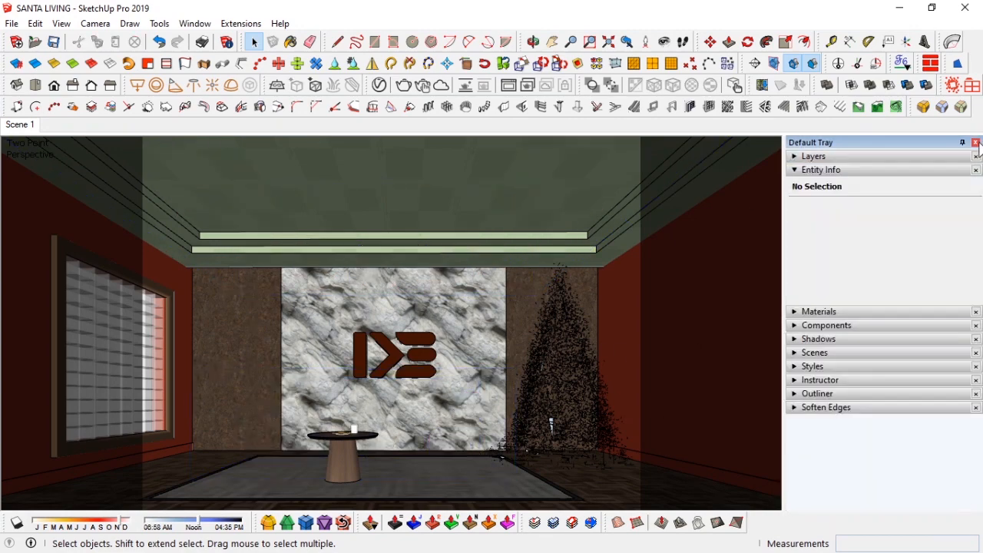
click(977, 143)
scroll(451, 358, up, 3)
mouse_move(452, 358)
middle_down()
mouse_move(443, 321)
mouse_move(463, 412)
mouse_move(532, 342)
mouse_move(391, 335)
middle_up()
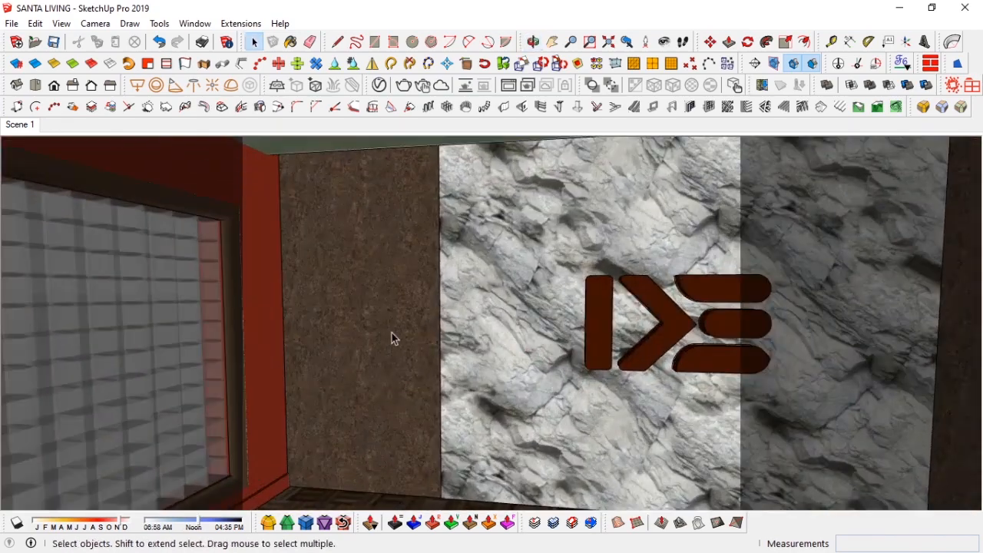
scroll(391, 335, up, 3)
Step: Import the SimLab2 garland component from the components interior folder into the model
key(alt+Tab)
click(220, 123)
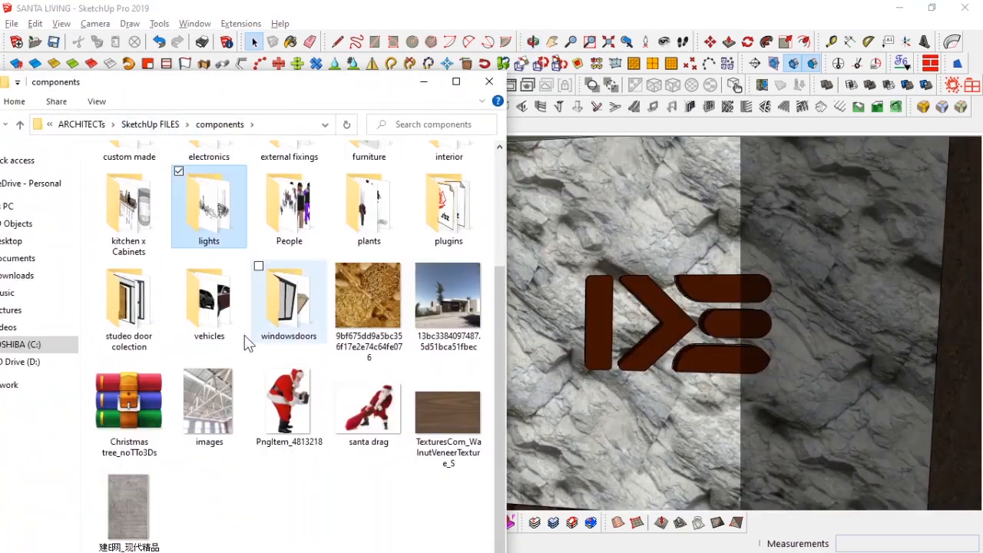
scroll(362, 297, up, 2)
double_click(445, 308)
scroll(363, 318, down, 15)
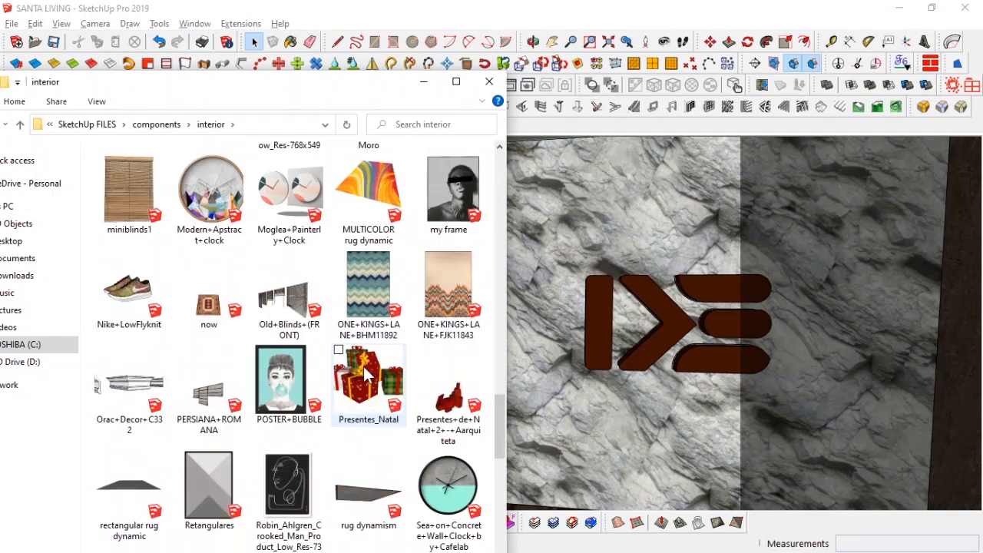
scroll(302, 162, up, 3)
click(296, 407)
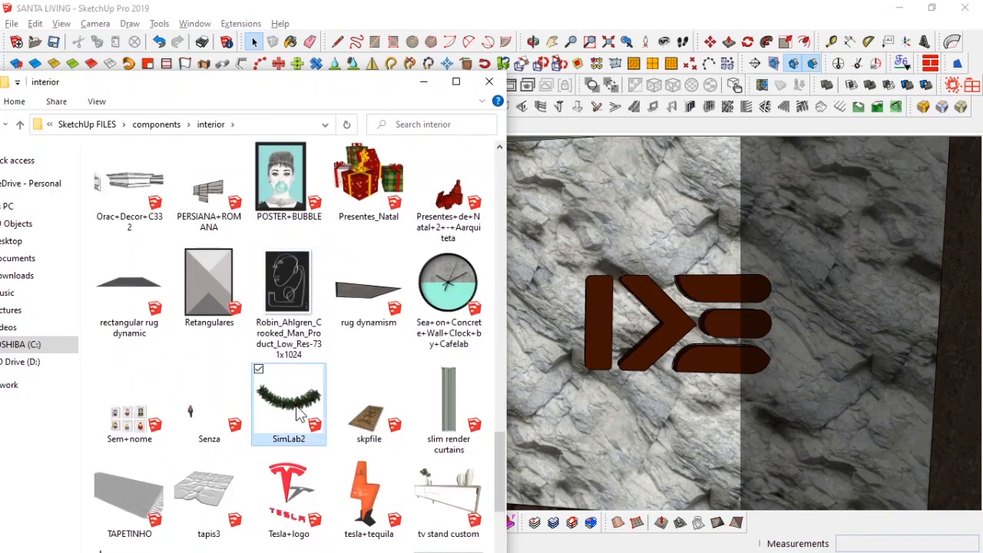
middle_drag(561, 244, 557, 257)
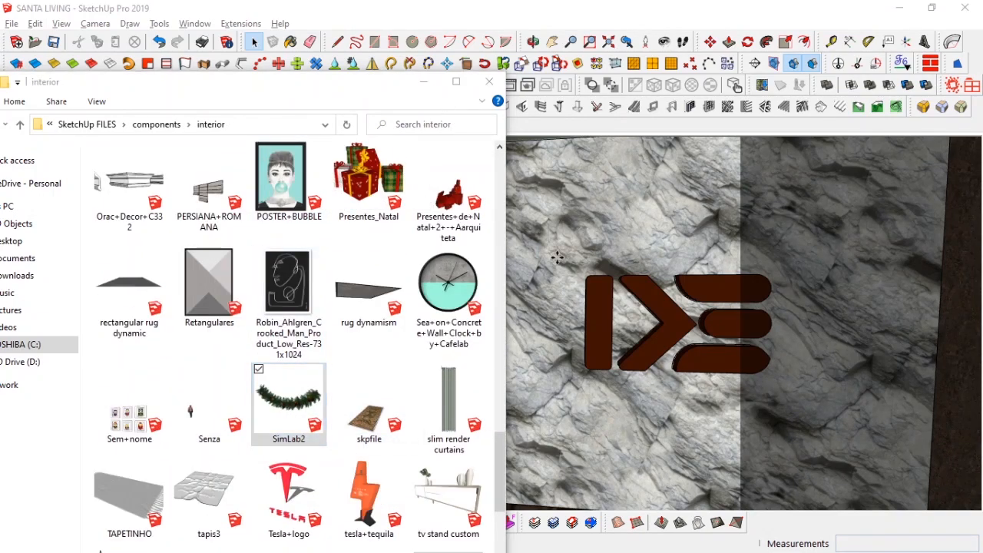
click(418, 84)
click(550, 347)
Step: Position the garland along the wall beneath the window
middle_drag(593, 405, 400, 423)
middle_drag(607, 315, 492, 407)
click(580, 388)
click(299, 405)
middle_drag(500, 371, 500, 392)
scroll(483, 333, up, 5)
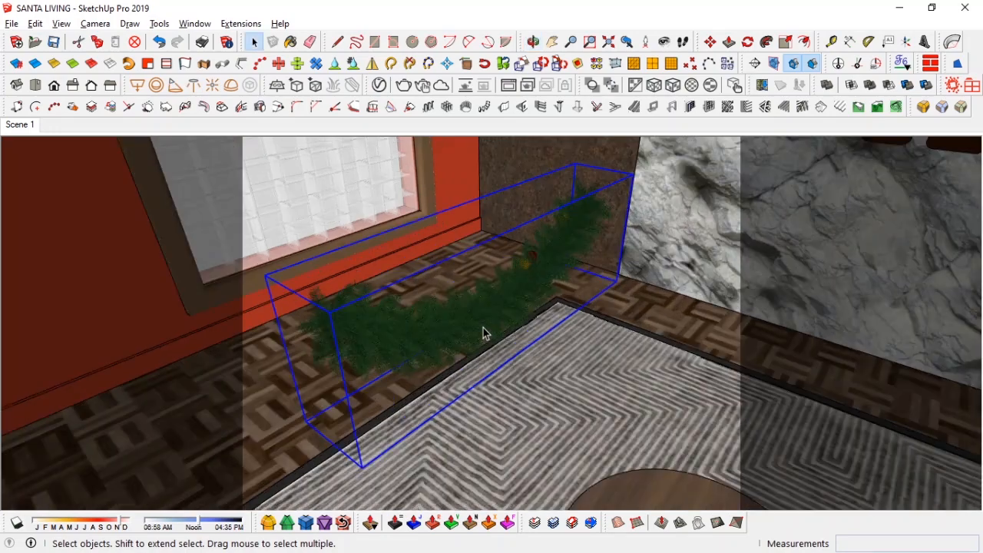
mouse_move(527, 336)
middle_down()
mouse_move(687, 317)
mouse_move(422, 320)
middle_up()
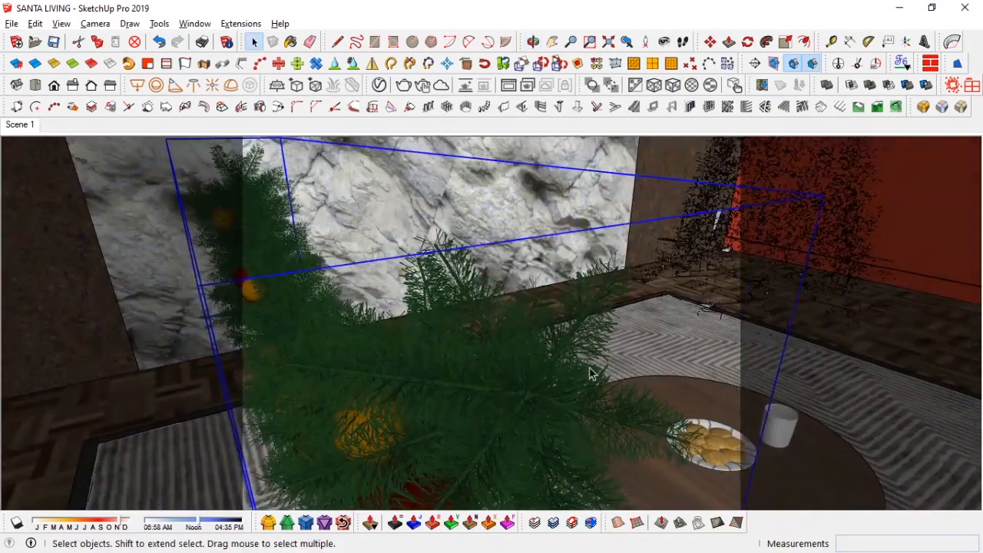
Step: Sample the garland's material with the Paint Bucket to find it in the material list
key(b)
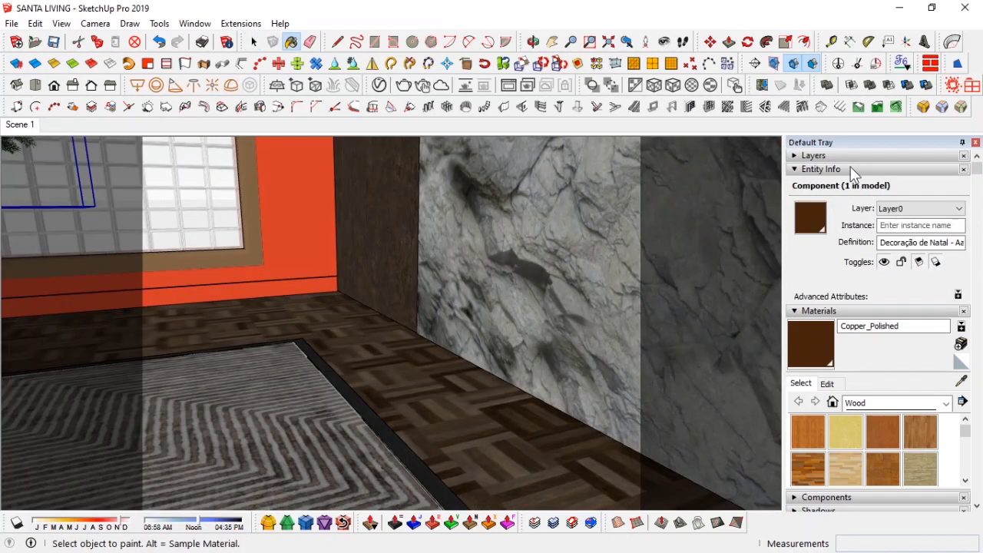
click(853, 171)
mouse_move(210, 285)
middle_down()
mouse_move(440, 365)
mouse_move(481, 347)
middle_up()
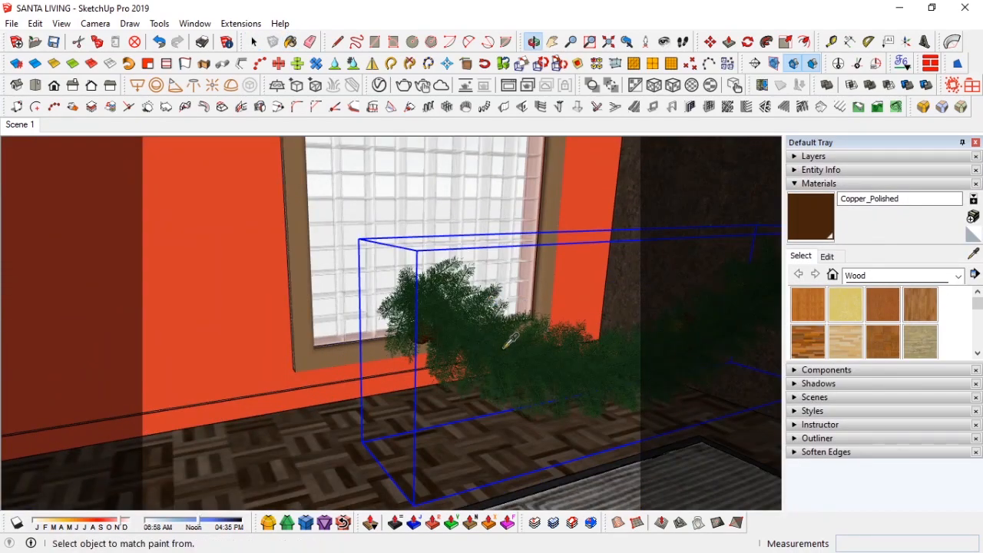
scroll(510, 340, up, 2)
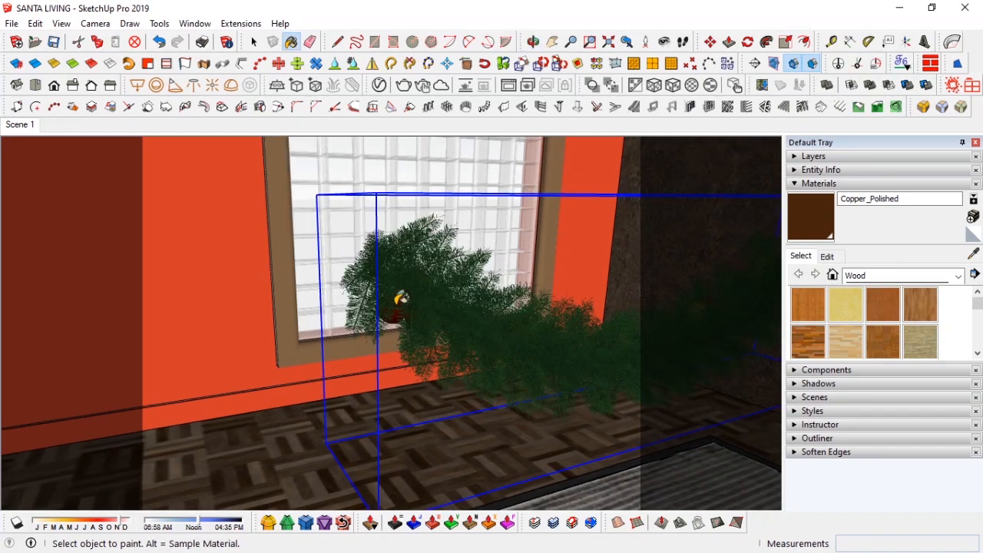
scroll(469, 267, up, 2)
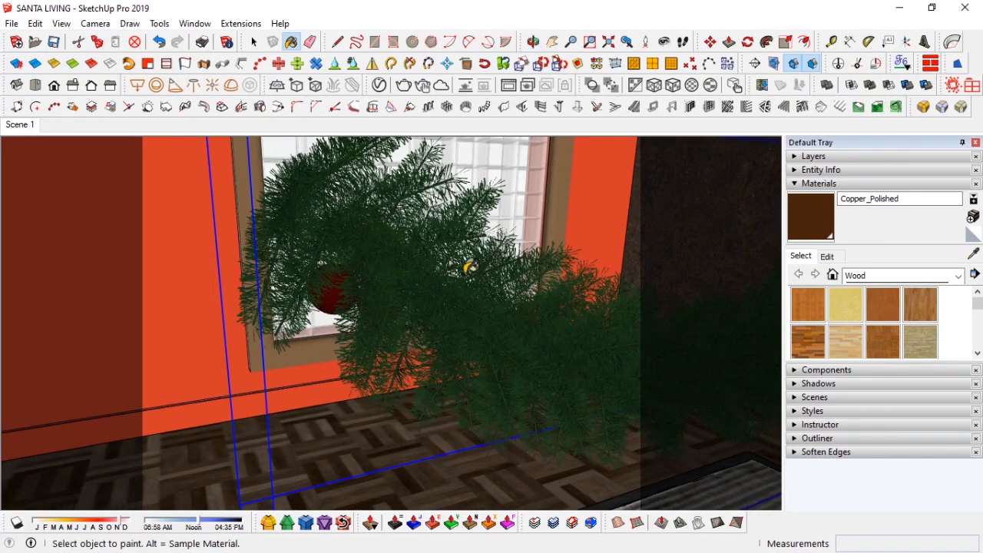
middle_drag(469, 267, 451, 268)
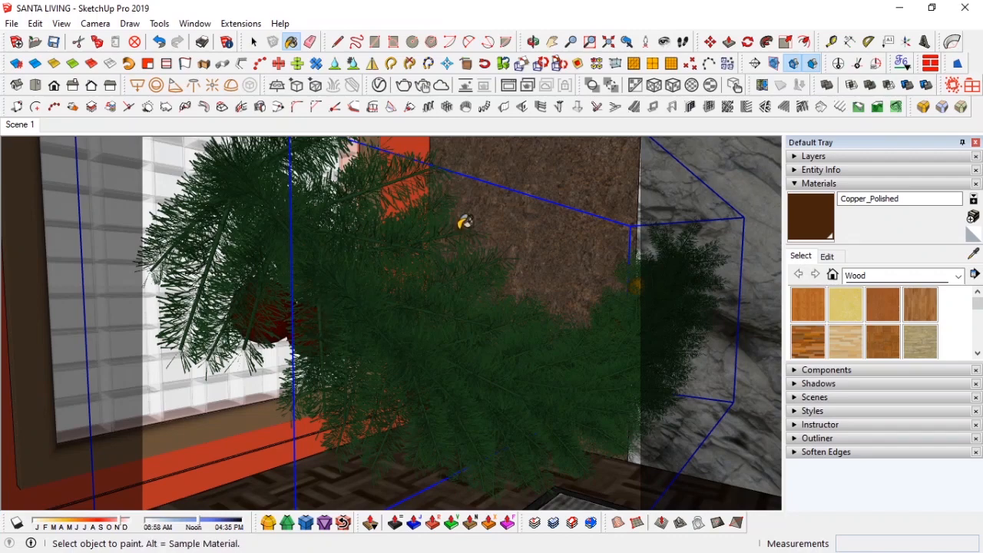
click(380, 86)
click(371, 91)
click(881, 376)
click(834, 272)
click(779, 415)
drag(779, 434, 791, 435)
click(812, 64)
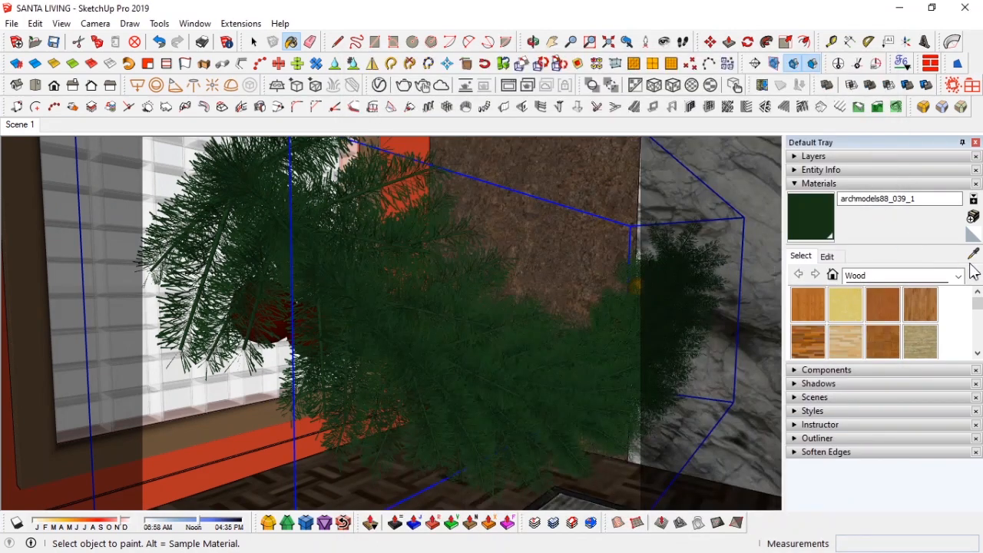
middle_drag(394, 336, 312, 335)
Step: Open the V-Ray Asset Editor, select archmodels88_039_2 and add a reflection layer with IOR 7
click(379, 85)
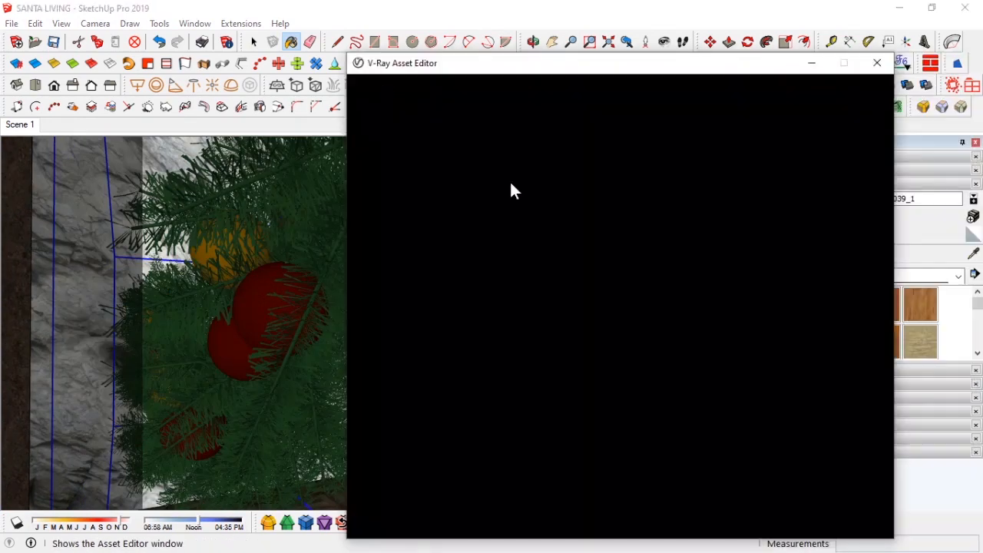
click(448, 294)
click(881, 375)
click(837, 272)
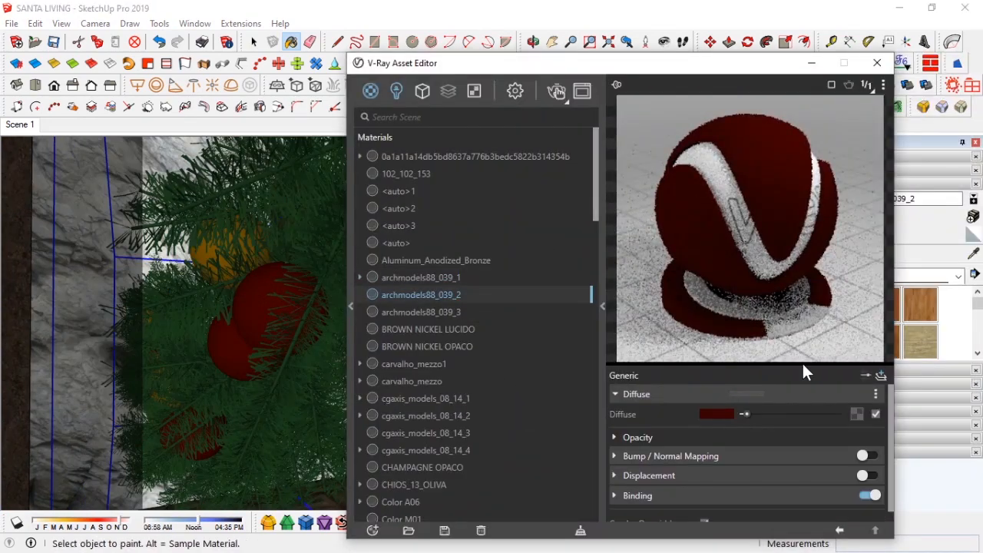
click(704, 454)
drag(732, 472, 709, 474)
text(4)
drag(794, 428, 826, 434)
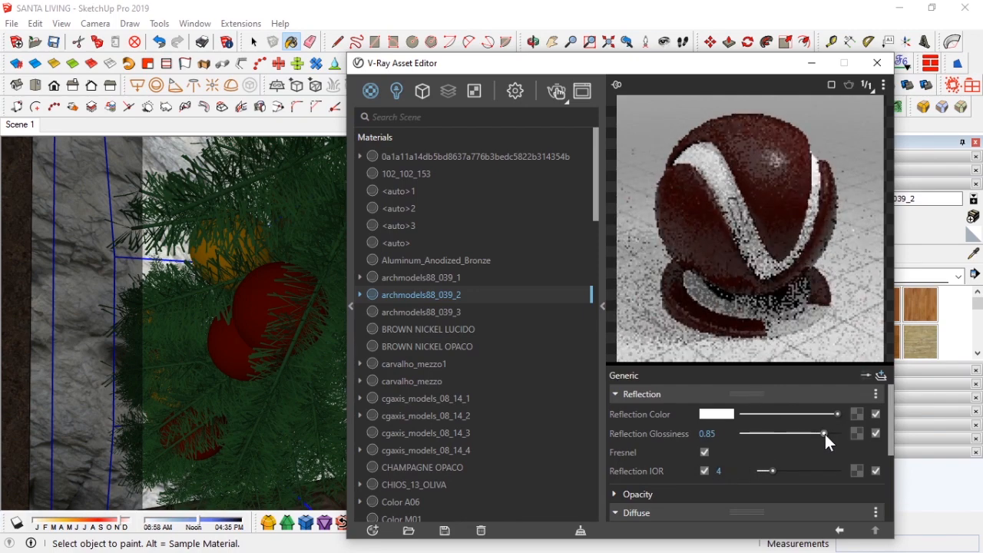
text(7)
Step: Give the reflection layer a pale pink colour and 0.65 glossiness, disable Fresnel, and move it below the diffuse layer
click(716, 414)
click(288, 176)
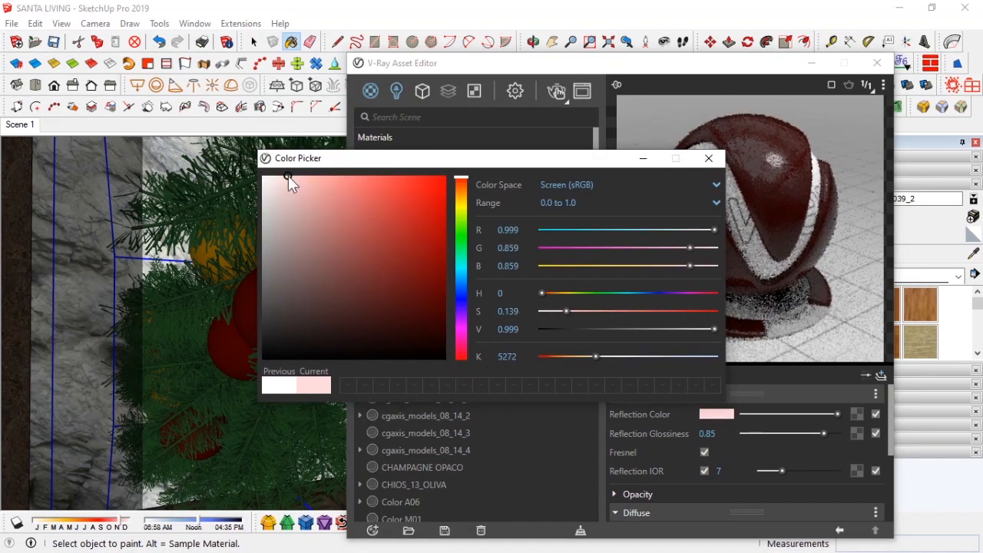
drag(824, 433, 804, 434)
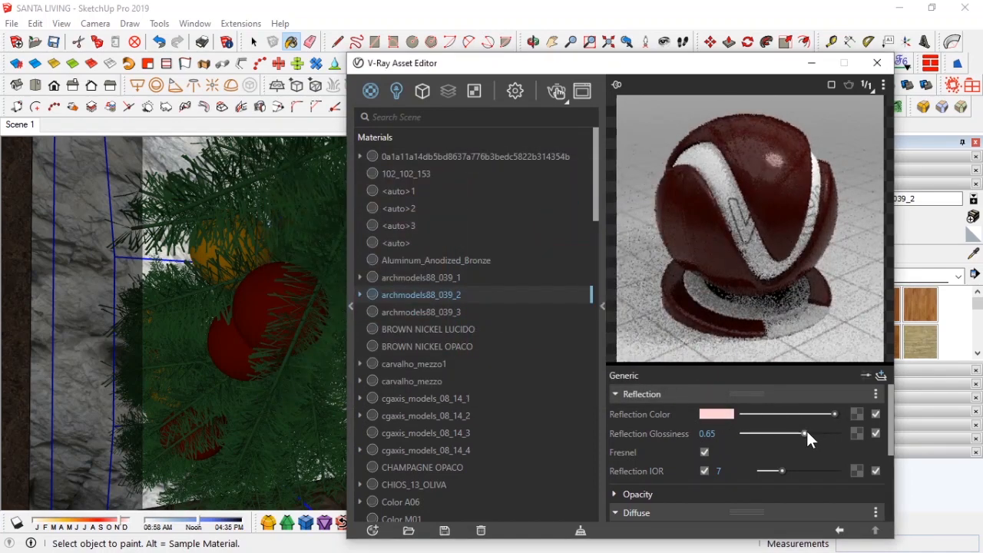
click(704, 452)
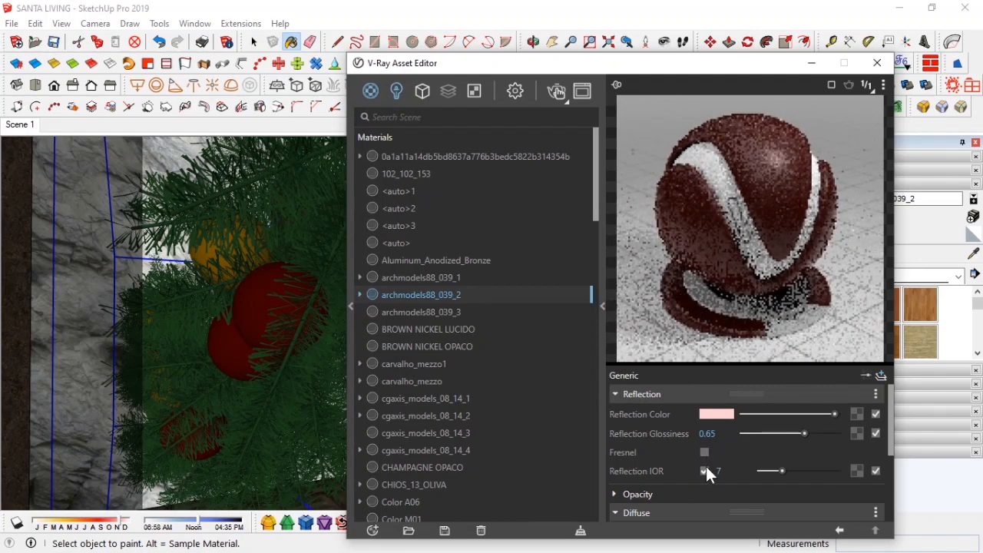
click(875, 394)
drag(747, 394, 750, 452)
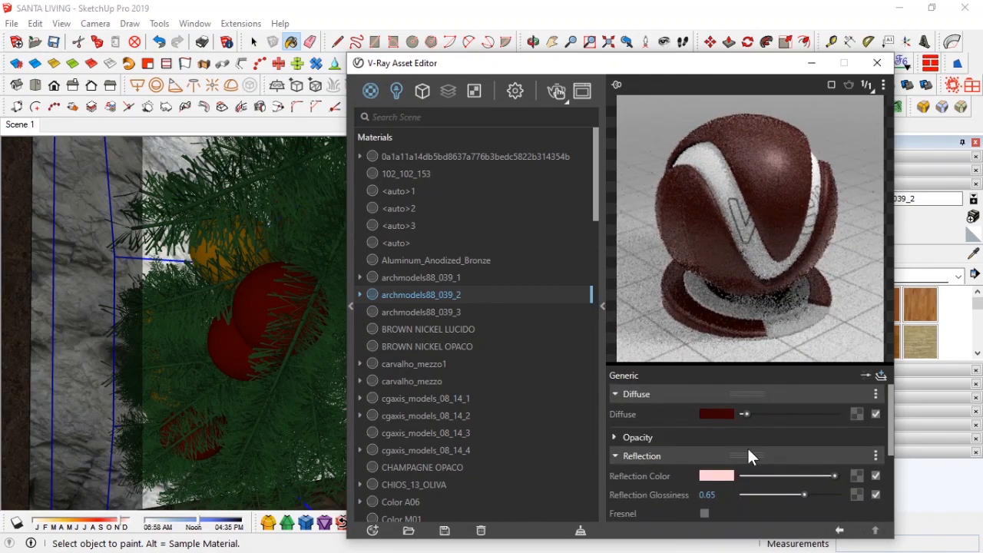
Step: Add a V-Ray BRDF layer to archmodels88_039_2 and paste the original dark red diffuse colour into it
click(735, 421)
click(880, 376)
click(845, 234)
scroll(711, 472, down, 3)
scroll(860, 440, up, 2)
click(876, 449)
click(854, 498)
click(876, 451)
click(767, 438)
scroll(765, 438, up, 1)
scroll(765, 439, up, 1)
right_click(724, 438)
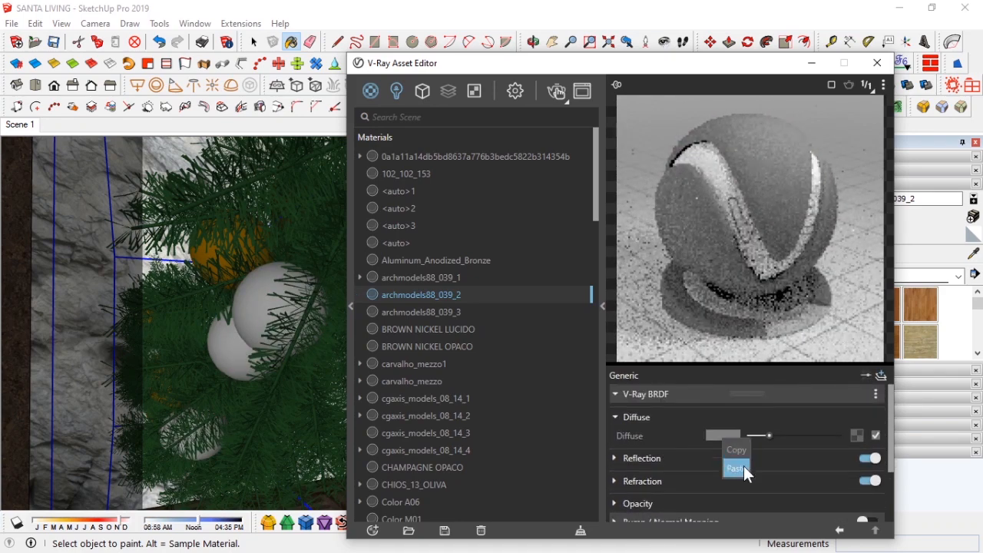
click(743, 467)
Step: Set the BRDF reflection to 0.7 glossiness, IOR 4 and a bright red reflection colour
scroll(716, 449, down, 1)
scroll(703, 442, up, 1)
click(642, 459)
click(816, 478)
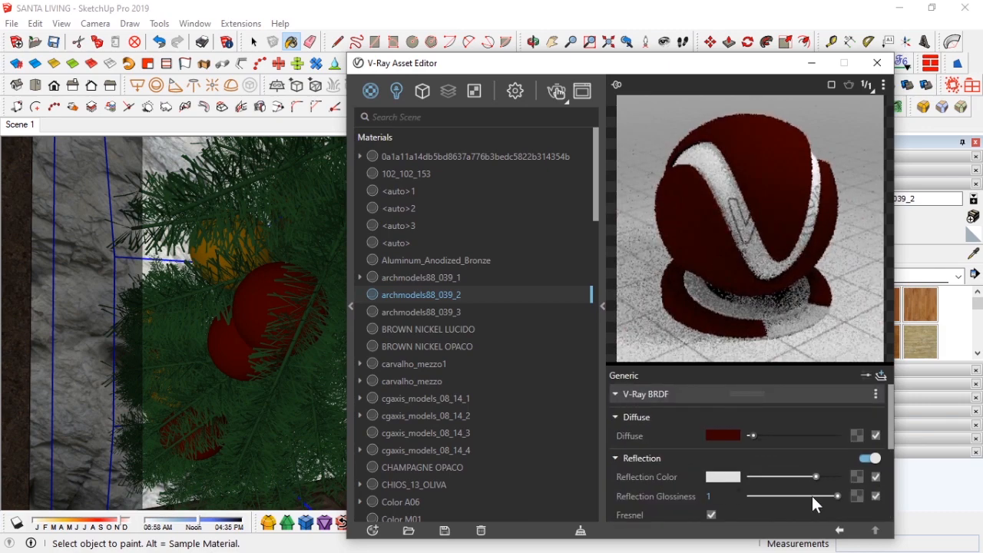
click(812, 496)
scroll(776, 484, down, 2)
click(711, 463)
drag(747, 462, 714, 461)
text(4)
key(Return)
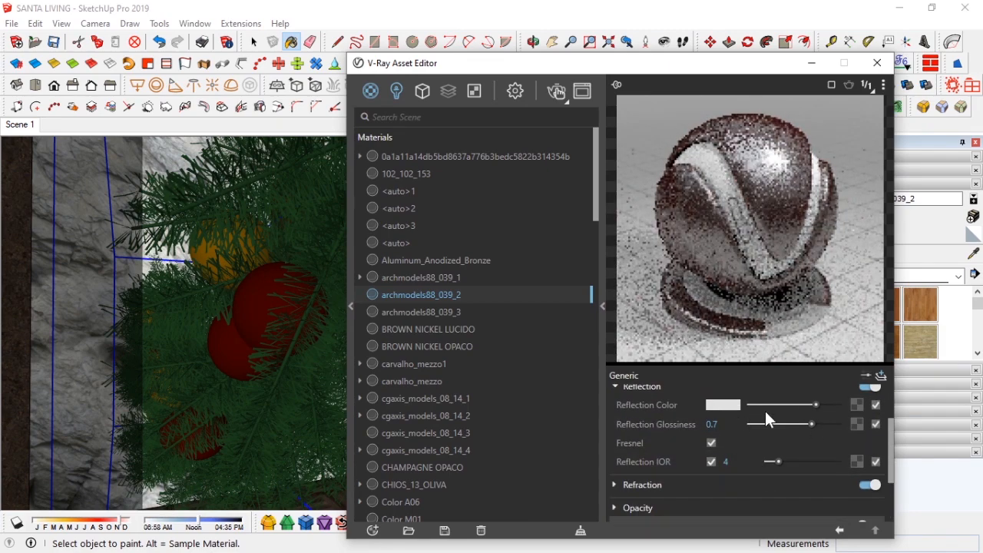
click(723, 404)
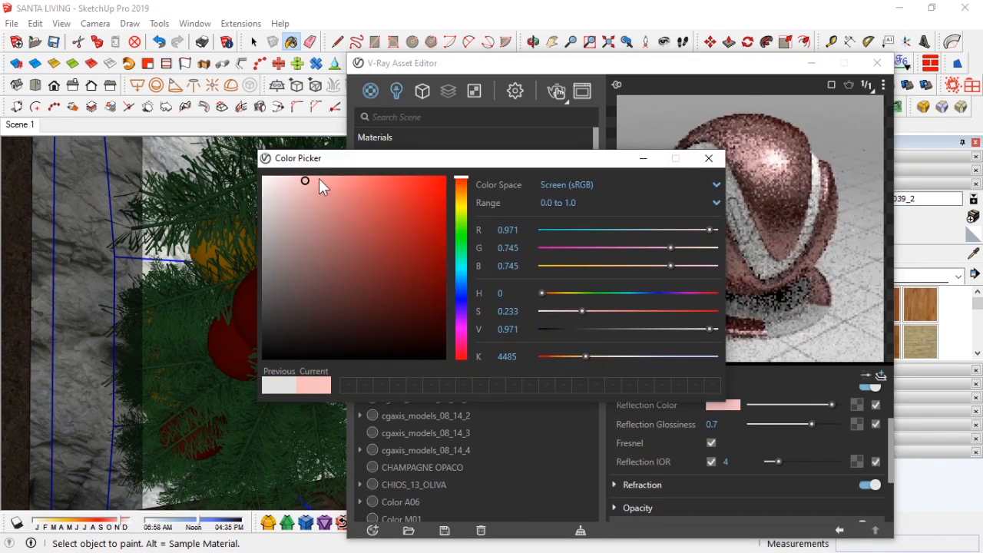
drag(319, 178, 361, 178)
click(396, 180)
click(707, 157)
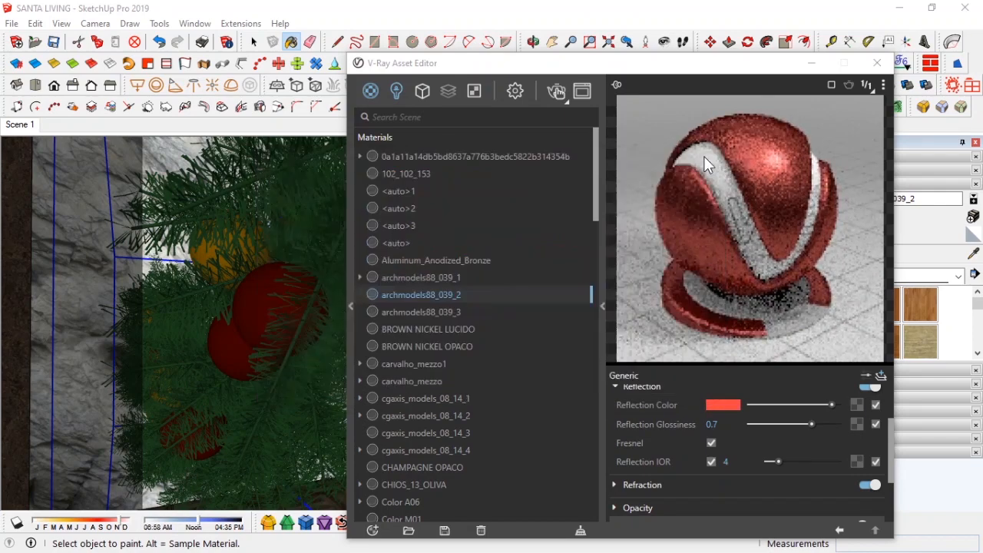
Step: Select archmodels88_039_3, add a V-Ray BRDF layer, and set its reflection glossiness to 0.6 and IOR 7
click(421, 312)
click(880, 376)
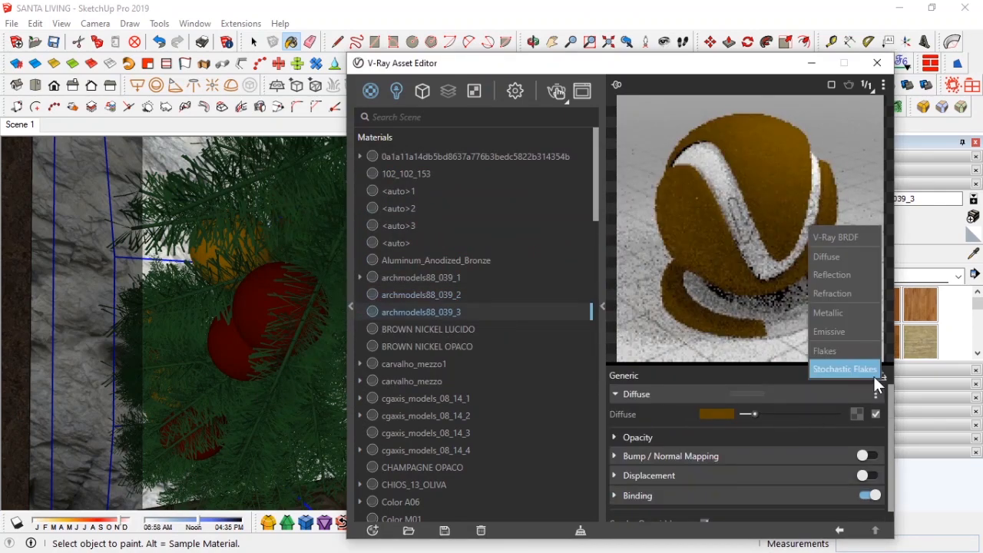
click(723, 427)
click(879, 375)
click(853, 232)
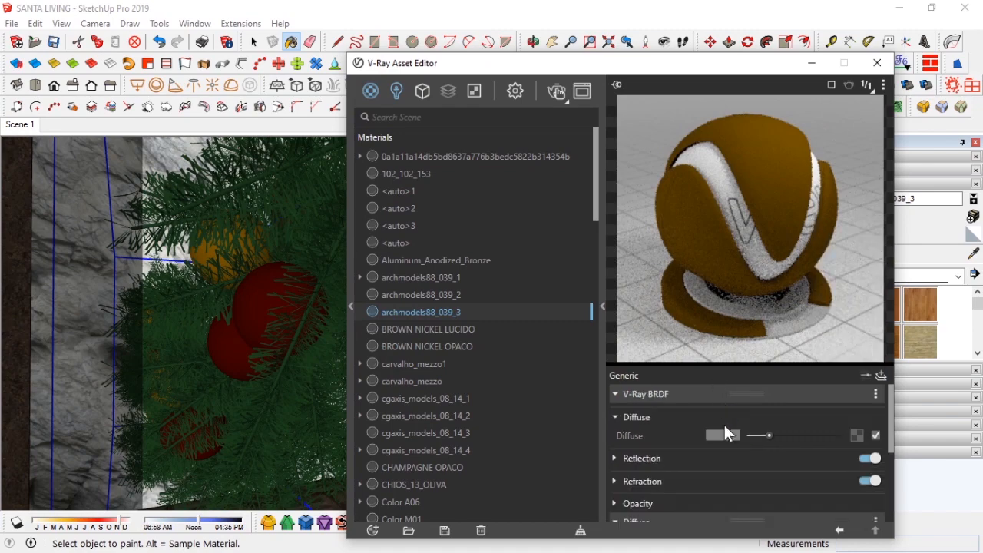
click(699, 457)
drag(836, 495, 810, 496)
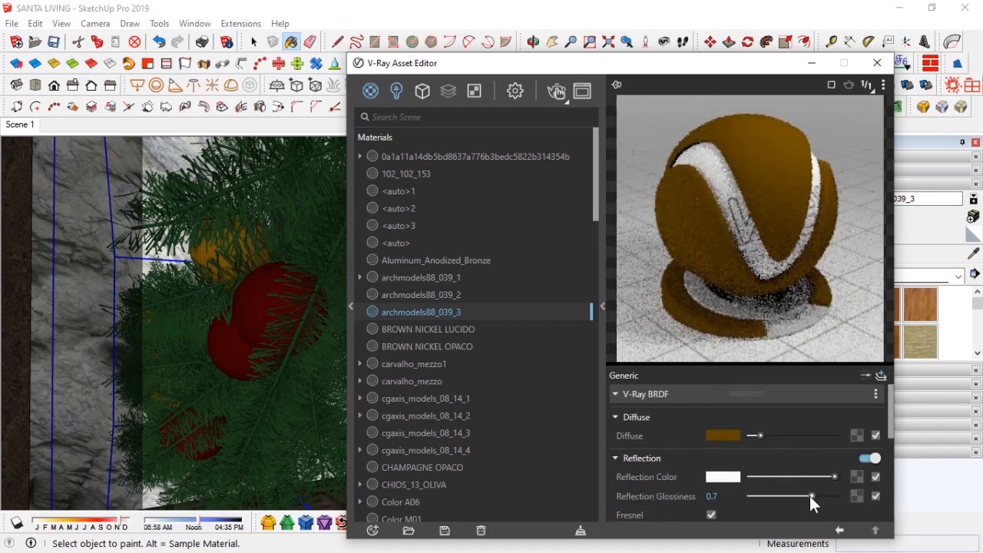
scroll(724, 439, down, 2)
click(711, 462)
text(7)
key(Return)
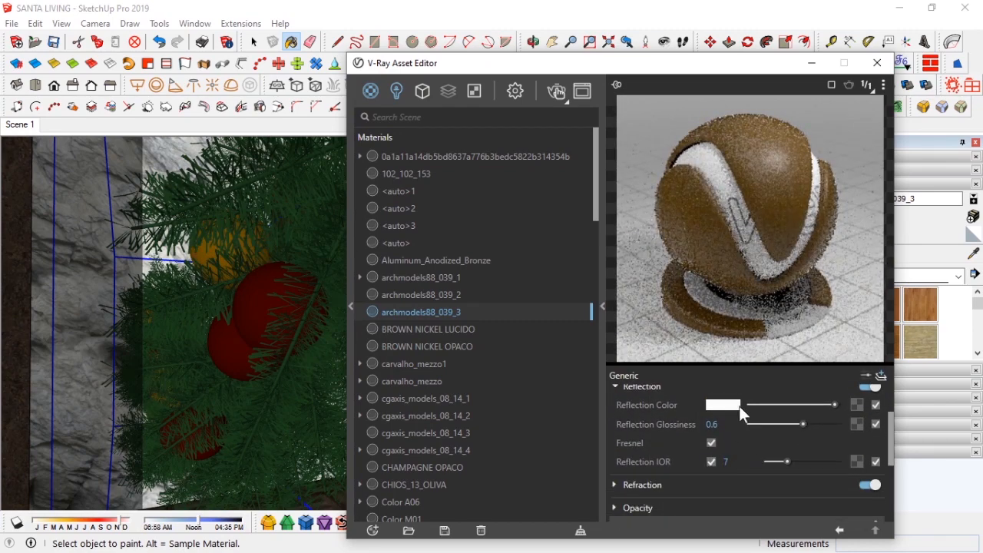
Step: Set the reflection colour of archmodels88_039_3 to a golden yellow and close the Asset Editor
right_click(732, 405)
click(742, 442)
click(728, 407)
click(409, 238)
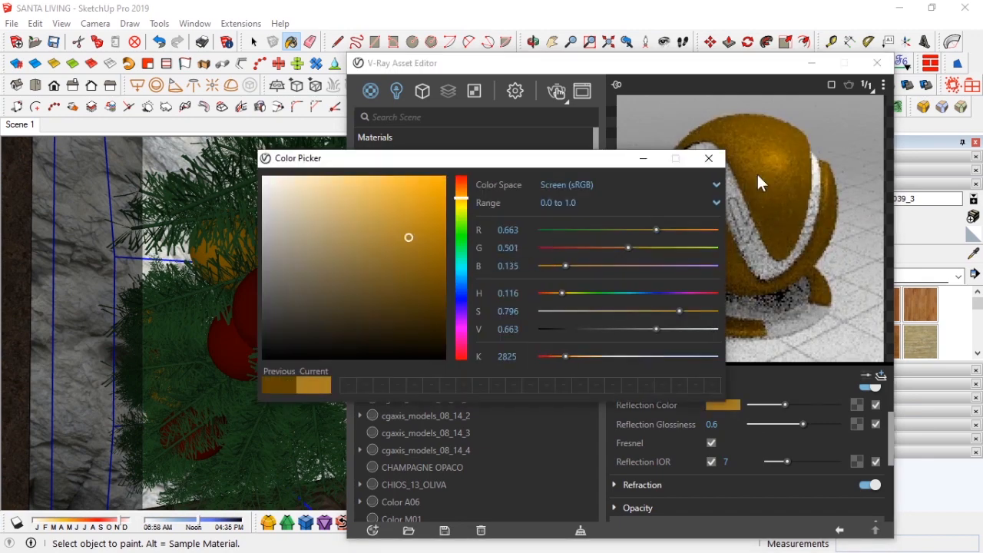
click(709, 158)
click(877, 62)
Step: Export the garland as a V-Ray proxy with 5000 faces in preview, replacing the object
mouse_move(446, 239)
middle_down()
mouse_move(480, 302)
mouse_move(381, 320)
mouse_move(448, 298)
middle_up()
scroll(381, 321, down, 4)
click(296, 85)
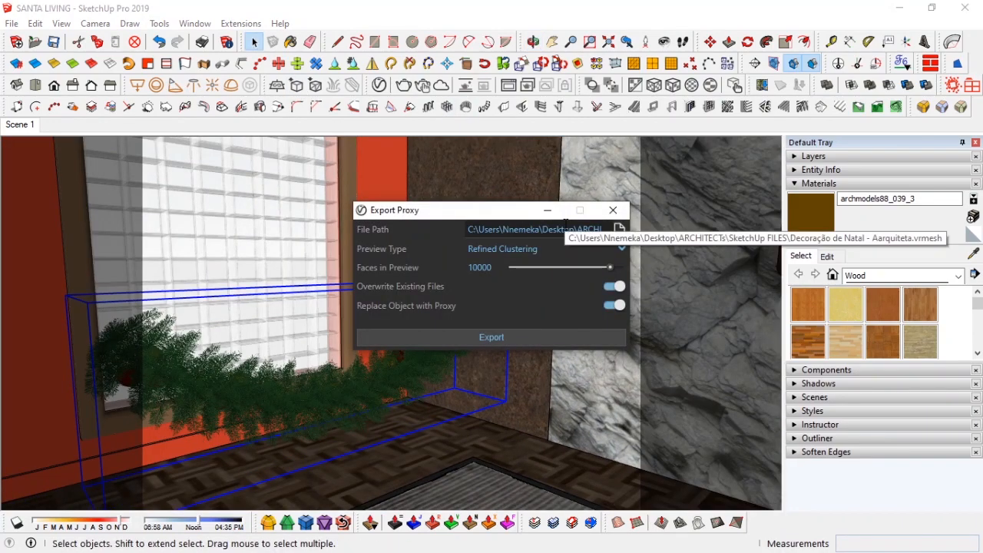
double_click(479, 268)
text(5000)
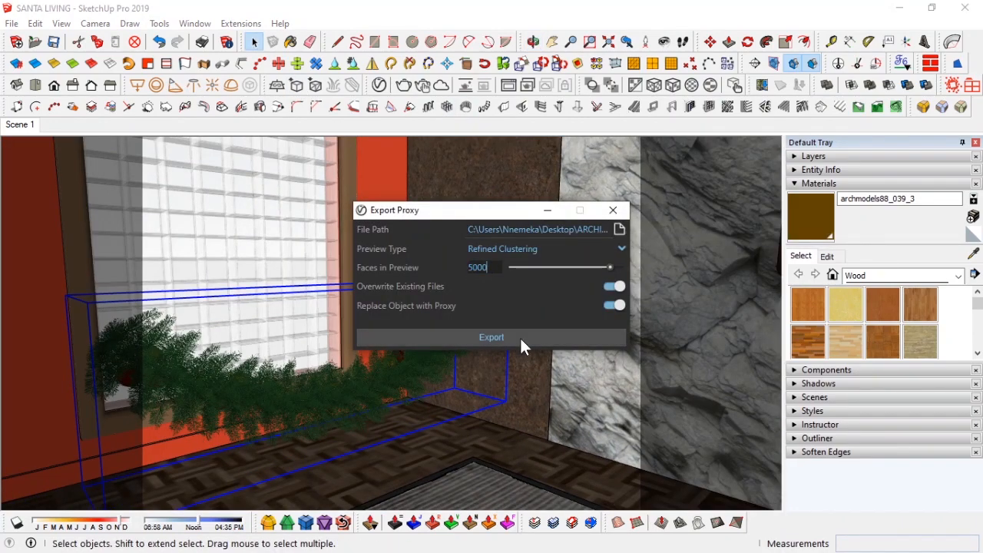
click(521, 341)
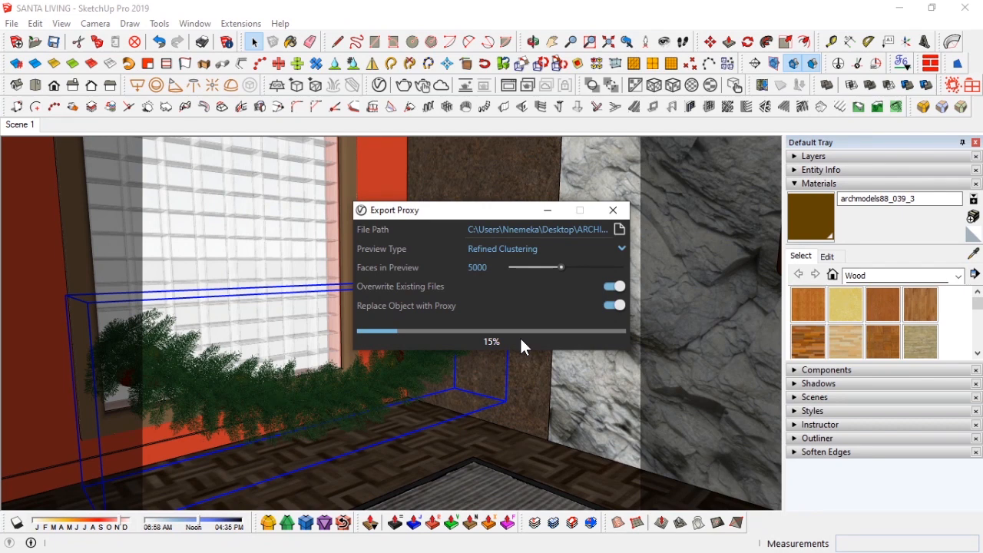
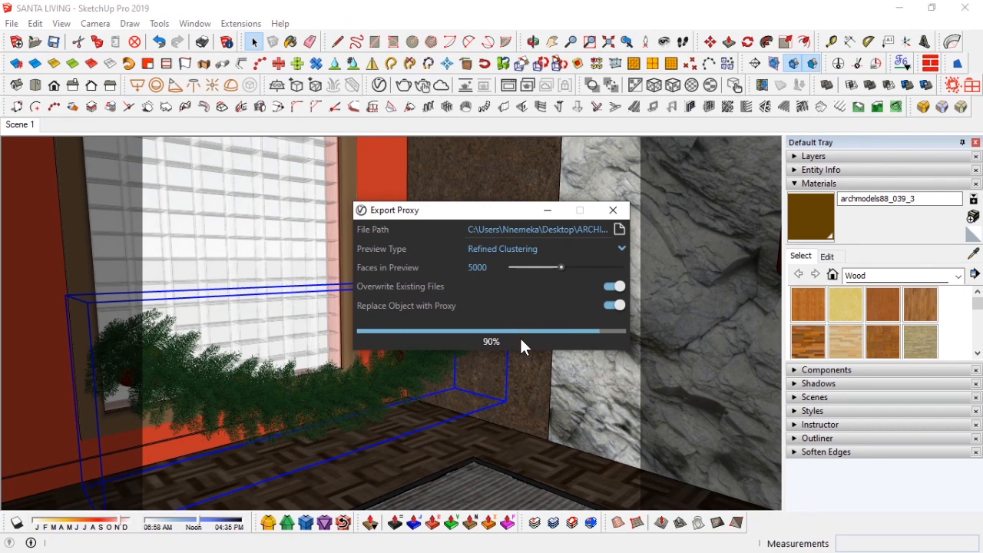
Step: Move the garland proxy up to the top of the wall above the window
middle_drag(461, 338, 618, 476)
click(569, 326)
key(m)
click(621, 272)
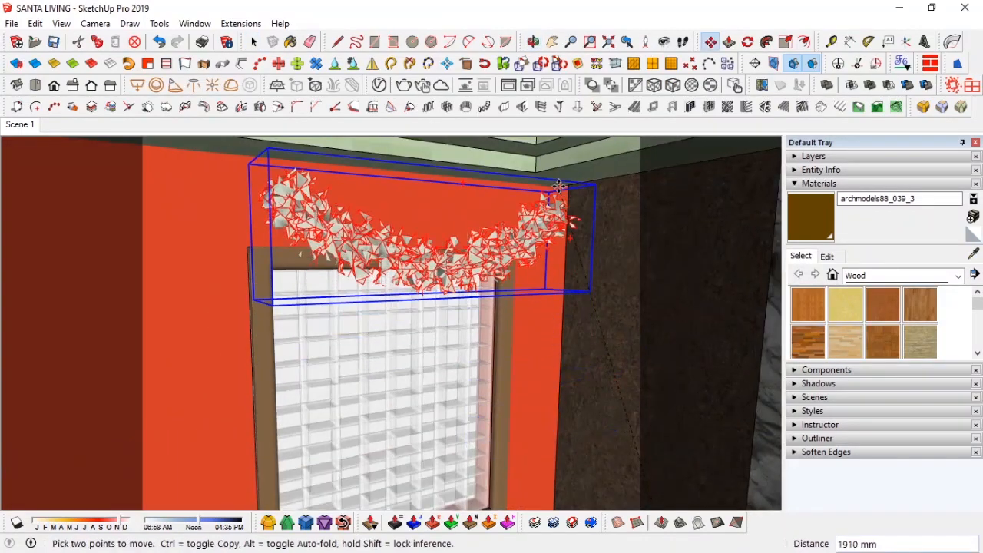
middle_drag(559, 188, 649, 219)
middle_drag(393, 232, 504, 252)
middle_drag(439, 249, 408, 253)
click(421, 252)
key(ctrl)
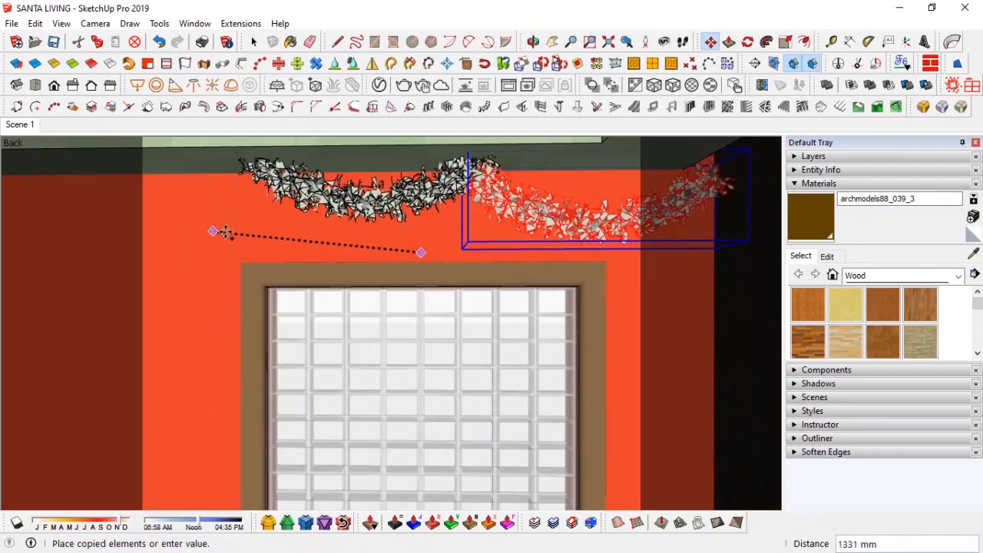
click(277, 232)
key(ctrl+z)
key(space)
Step: Copy the garland sideways along the window wall and array it to three copies with x3
click(501, 206)
key(m)
click(449, 248)
key(ctrl)
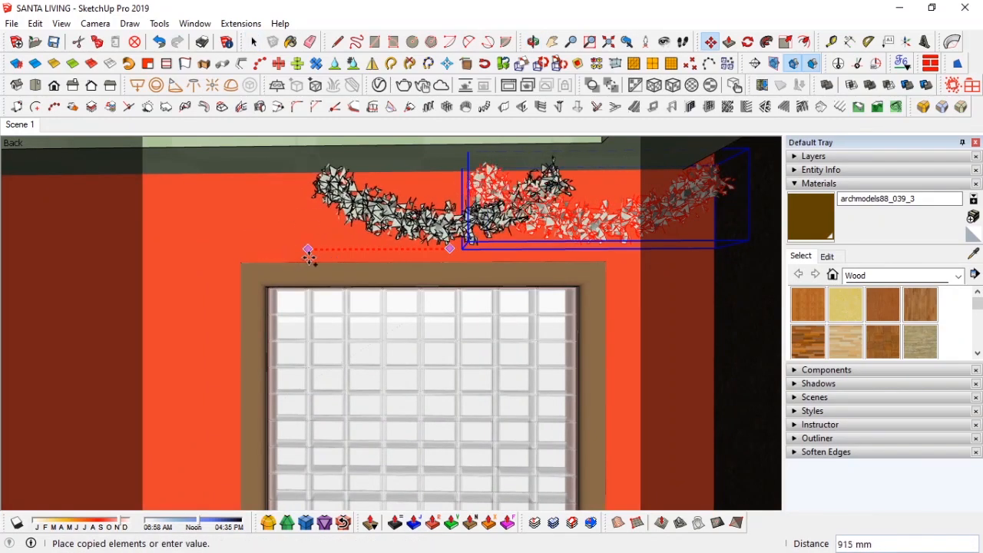
click(315, 256)
text(x)
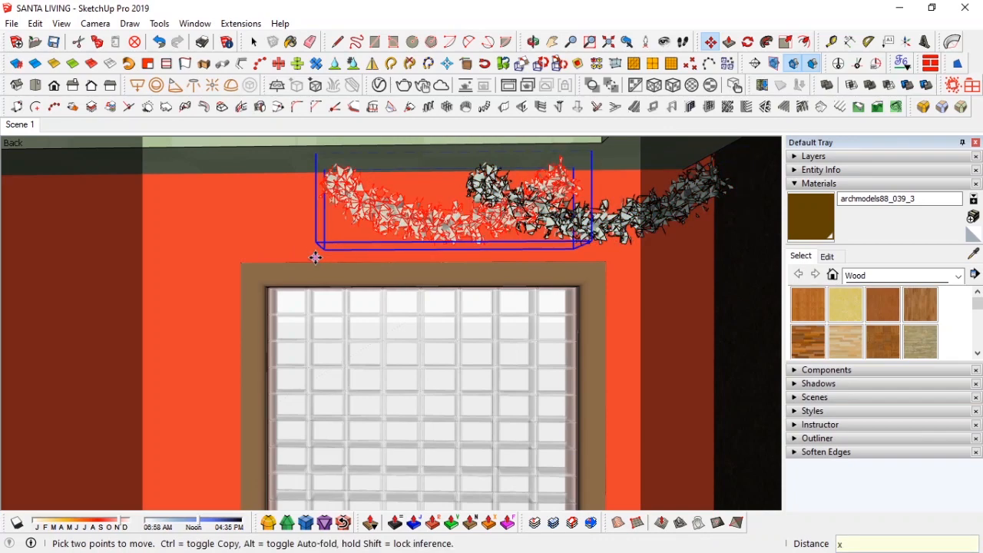
key(Return)
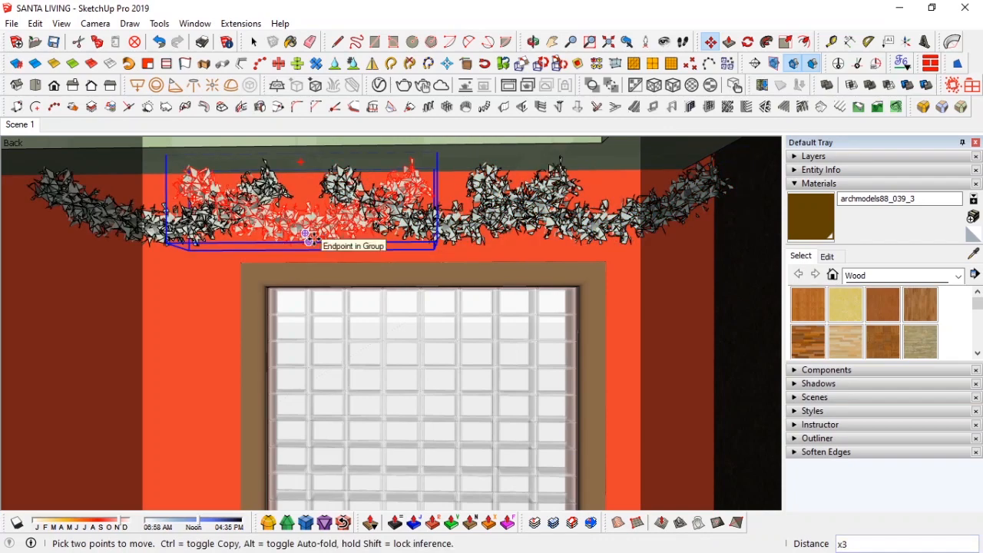
Step: Copy a garland onto the top edge of the opposite side wall
key(space)
middle_drag(566, 226, 46, 201)
key(m)
click(343, 217)
key(ctrl)
shift+middle_drag(521, 214, 441, 202)
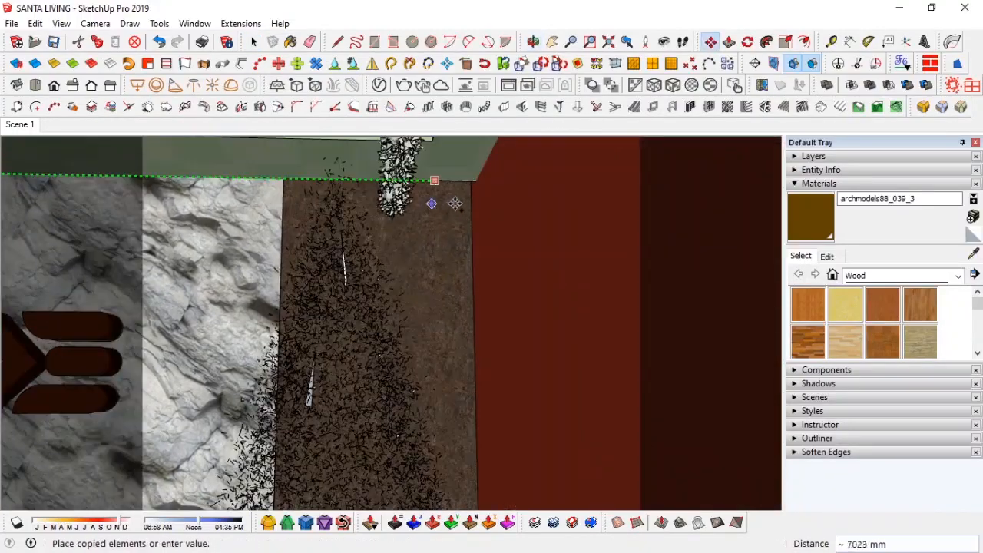
click(388, 204)
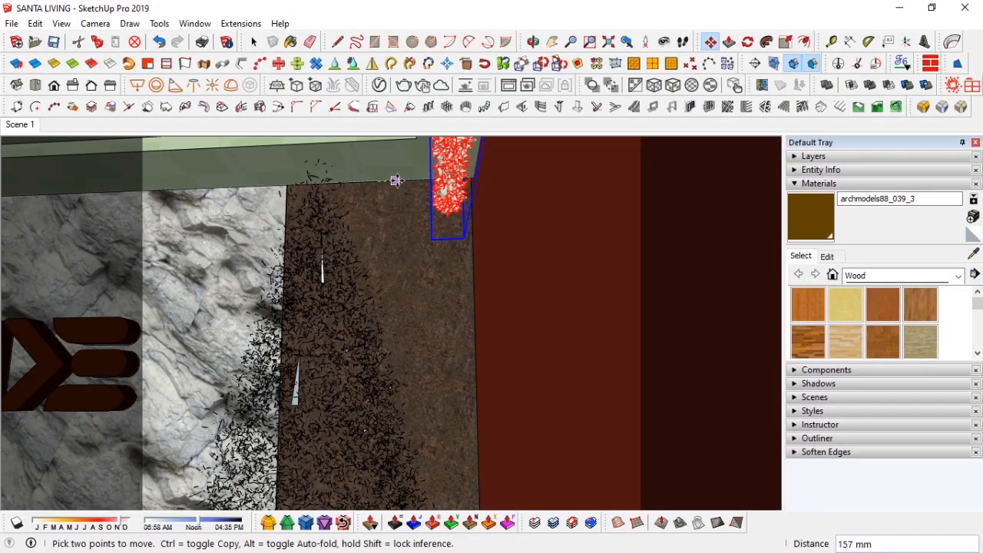
middle_drag(398, 180, 409, 220)
key(space)
key(Page_Down)
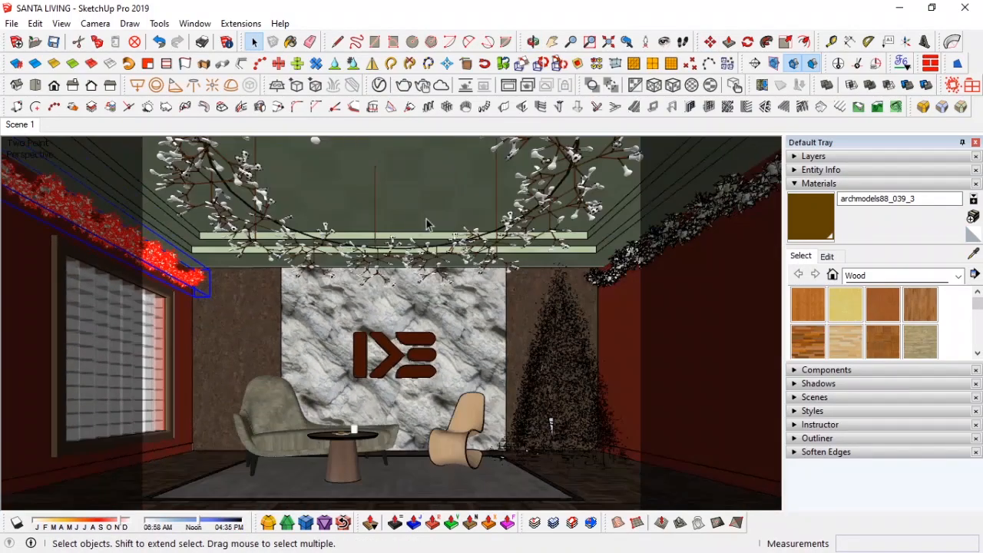
Step: Try to scale both side-wall garlands vertically
shift+click(637, 259)
click(637, 259)
key(s)
key(space)
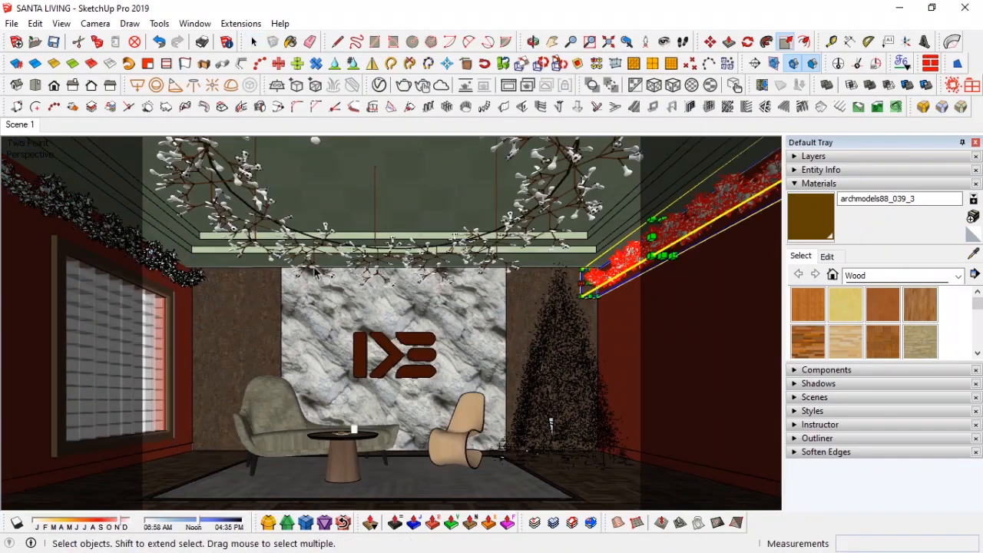
shift+click(171, 264)
key(s)
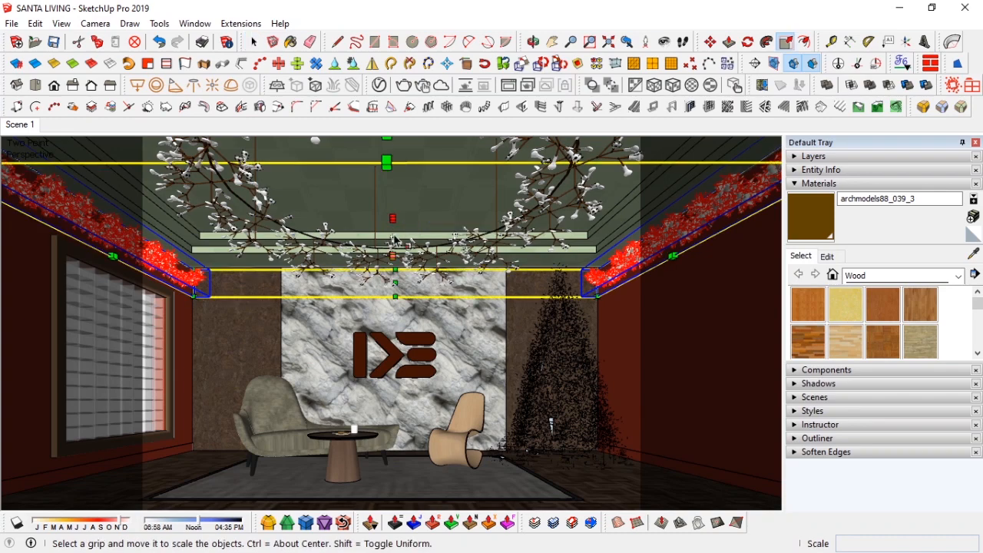
drag(393, 248, 393, 278)
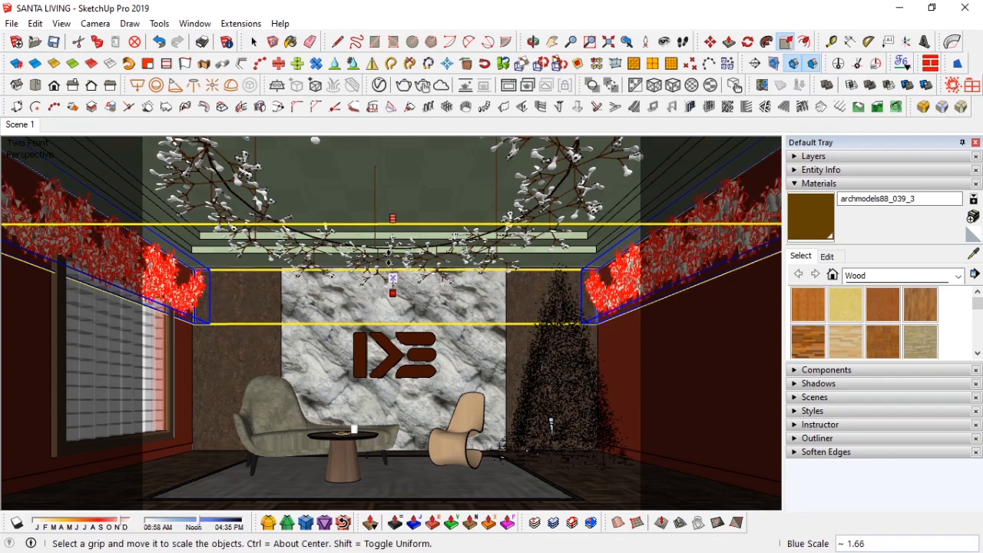
key(space)
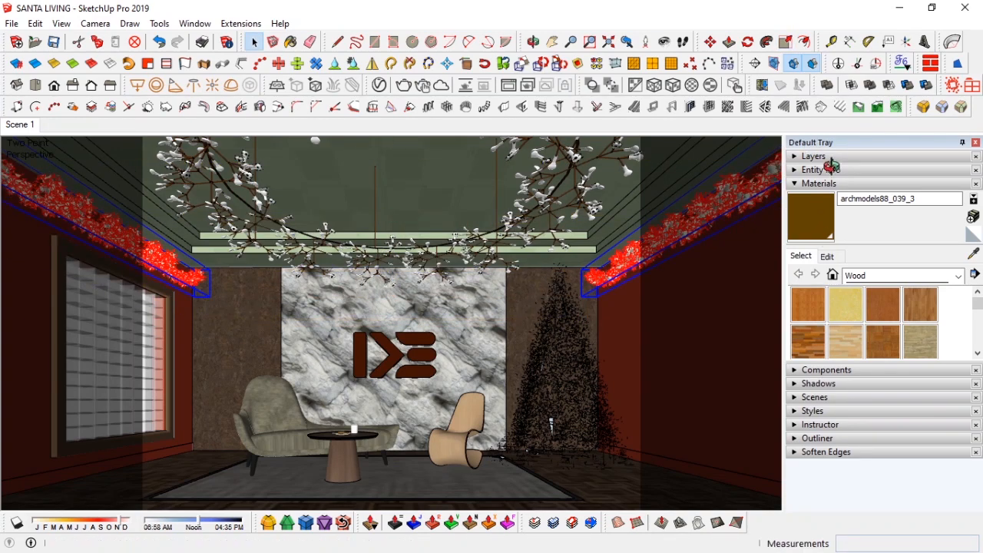
Step: Toggle the heavy layer's visibility and scale up the two side-wall garlands
click(829, 158)
click(793, 248)
middle_drag(370, 259, 447, 286)
key(s)
drag(467, 239, 469, 256)
drag(439, 205, 384, 200)
key(space)
middle_drag(492, 250, 445, 221)
key(s)
drag(472, 196, 383, 187)
key(space)
click(26, 124)
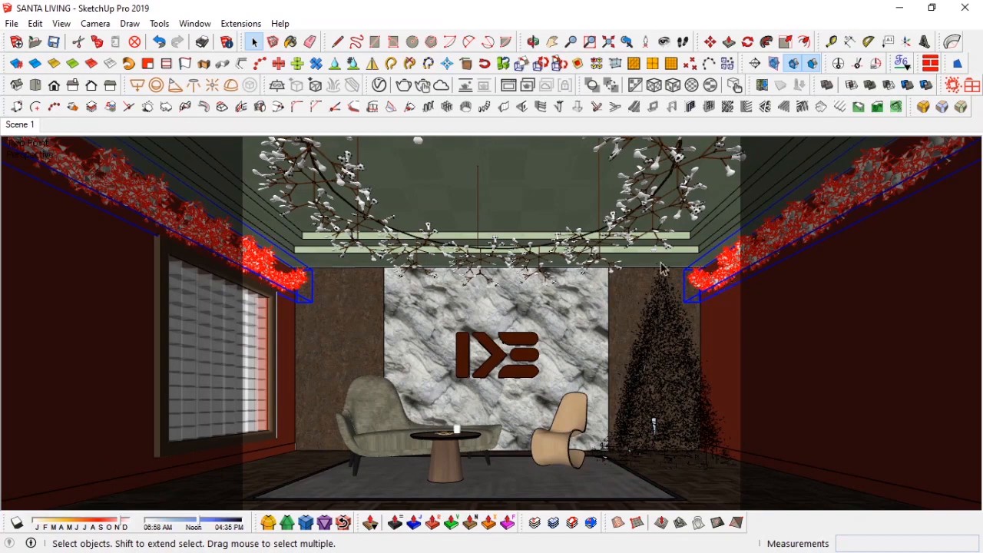
Step: Copy a garland onto the back wall and position it along the top above the feature wall
click(271, 265)
key(F4)
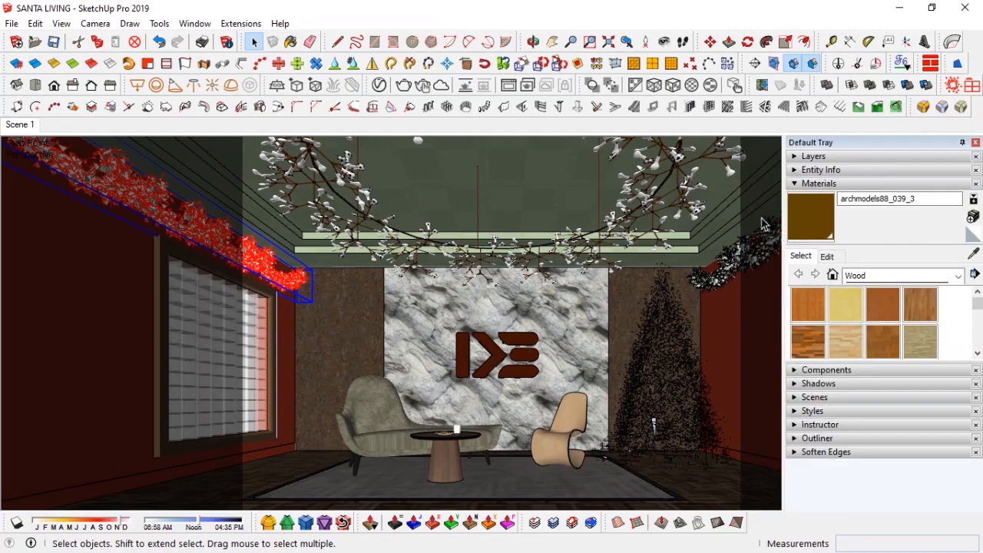
click(846, 184)
click(830, 158)
click(793, 249)
click(854, 158)
key(F4)
scroll(372, 319, up, 3)
shift+middle_drag(372, 319, 459, 316)
key(m)
key(ctrl)
click(444, 225)
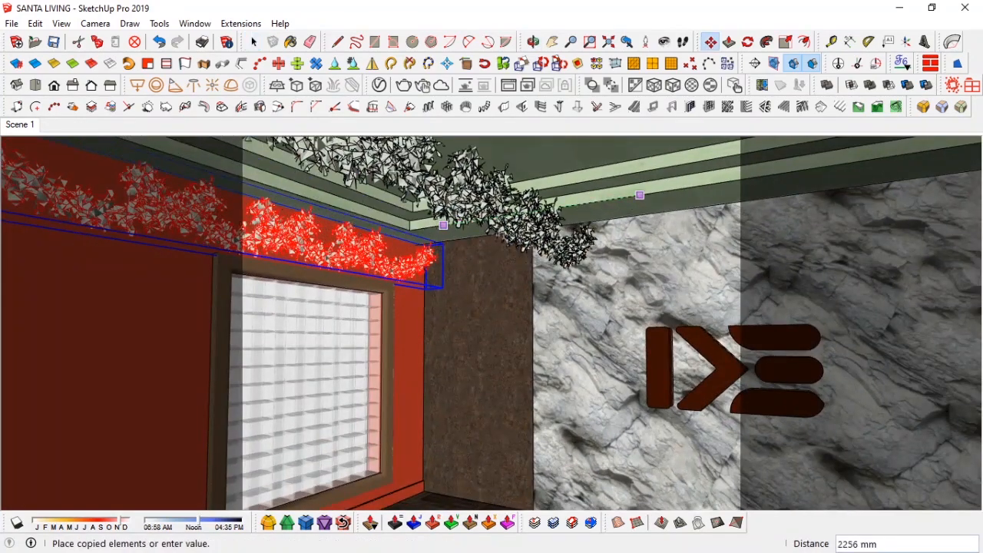
click(556, 260)
middle_drag(560, 265, 554, 231)
click(566, 256)
click(551, 159)
middle_drag(550, 159, 332, 310)
click(275, 263)
middle_drag(506, 226, 661, 230)
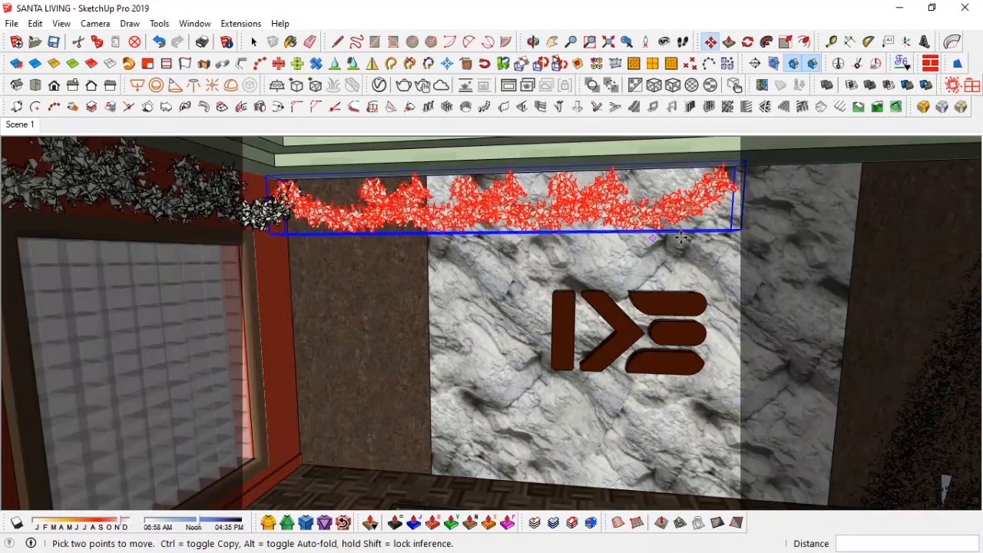
middle_drag(569, 227, 617, 233)
key(space)
Step: Copy the back-wall garland sideways to extend it across the wall
double_click(552, 204)
click(552, 204)
key(m)
click(486, 244)
key(ctrl)
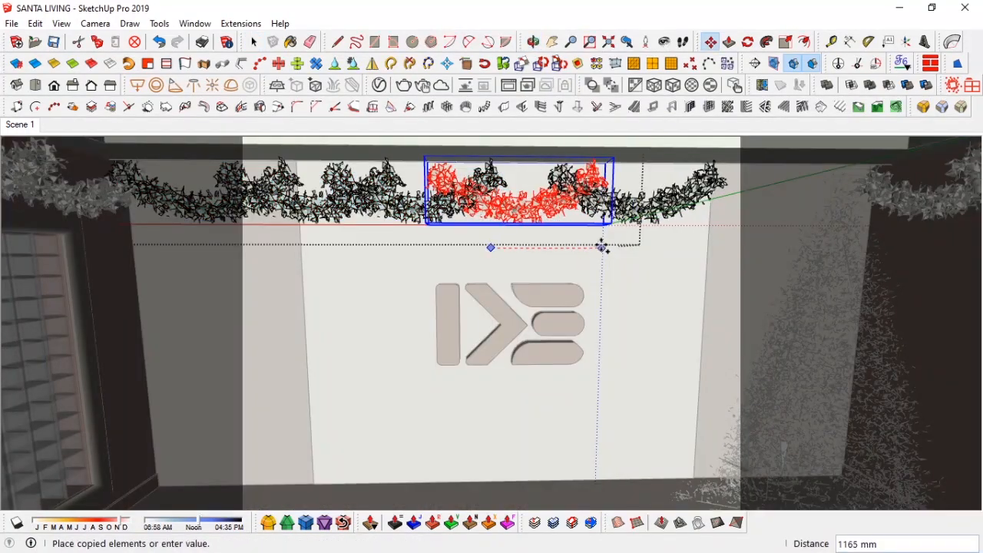
key(Return)
key(BackSpace)
key(BackSpace)
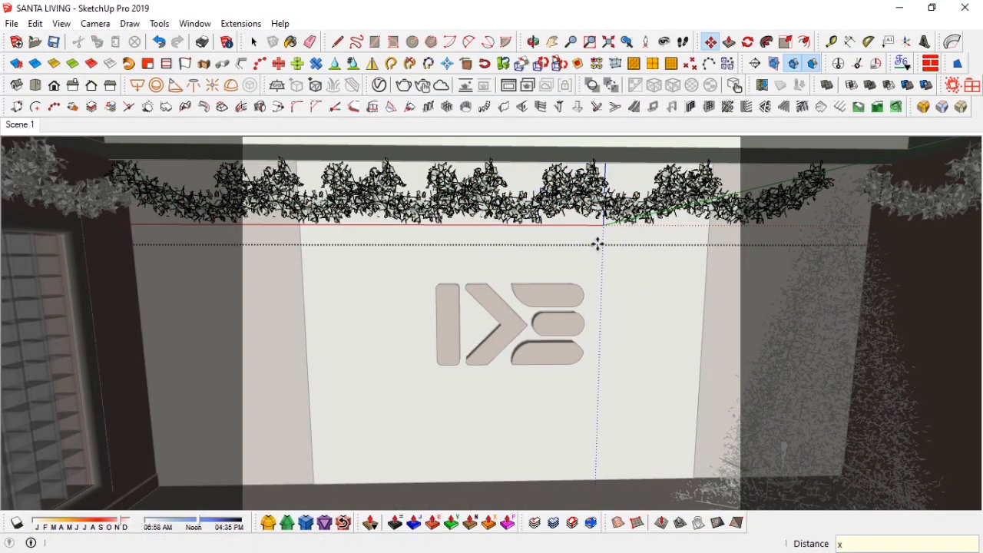
key(space)
click(604, 248)
click(590, 208)
mouse_move(584, 212)
middle_down()
mouse_move(419, 229)
mouse_move(454, 226)
middle_up()
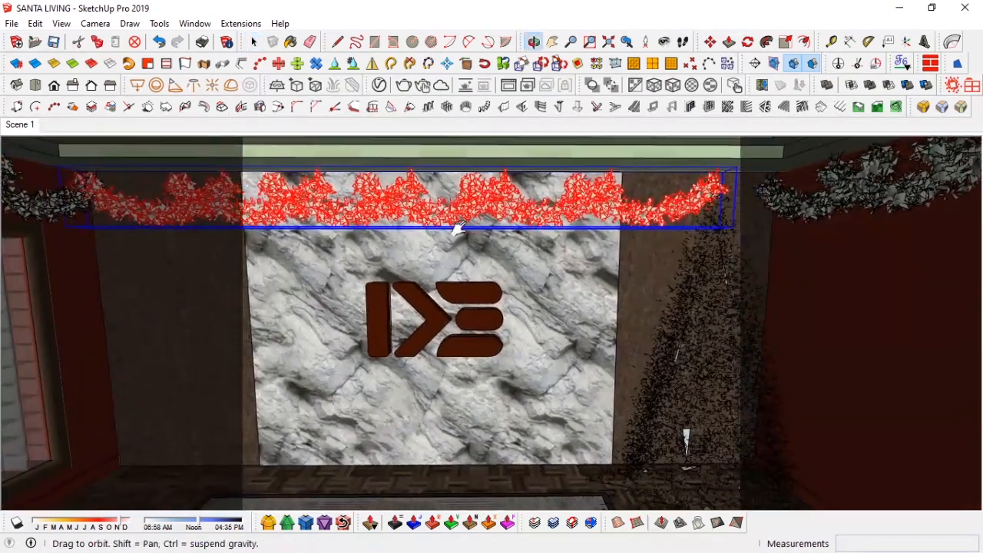
Step: Stretch the back-wall garland to span the full wall and return to Scene 1
key(s)
drag(697, 228, 736, 235)
key(space)
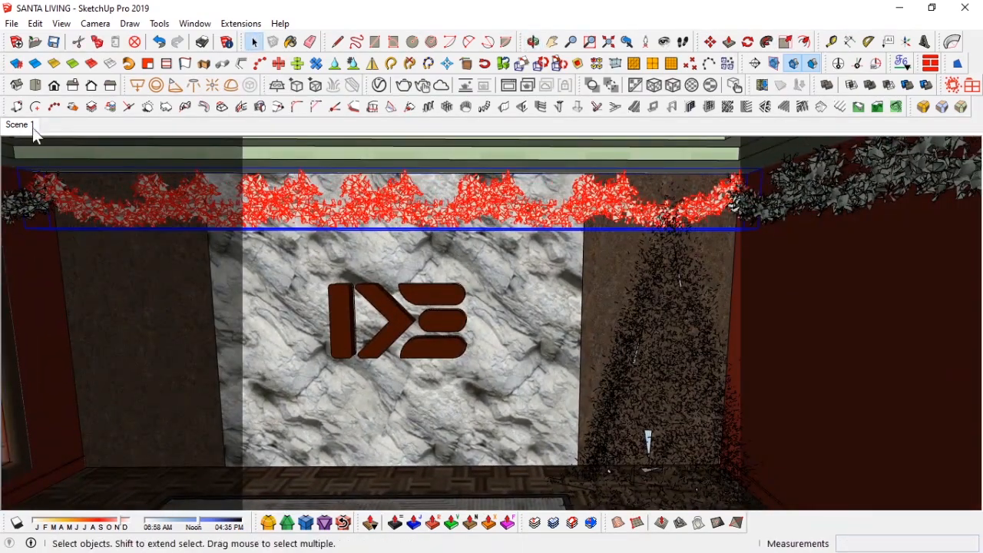
click(31, 128)
shift+click(605, 296)
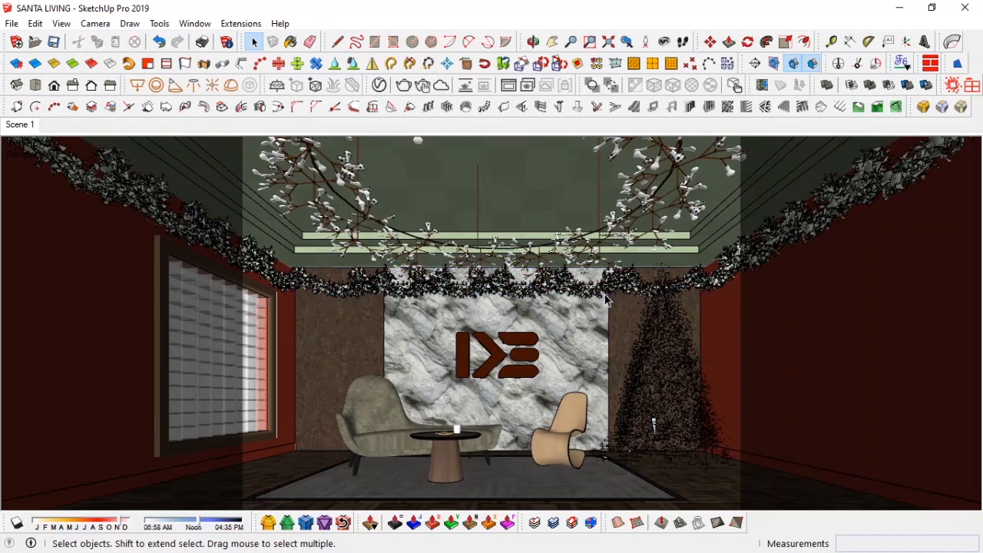
Step: Hide the heavy layer and close the default tray
key(w)
click(853, 157)
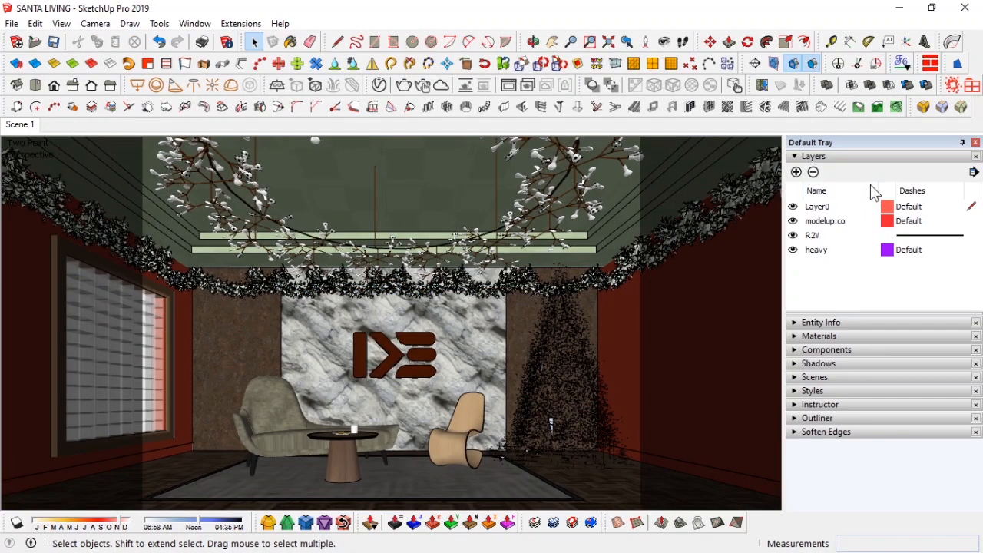
click(793, 250)
click(849, 156)
click(976, 142)
Step: Bring a group of Christmas gift boxes into the room on the floor beside the window
middle_drag(406, 366, 475, 333)
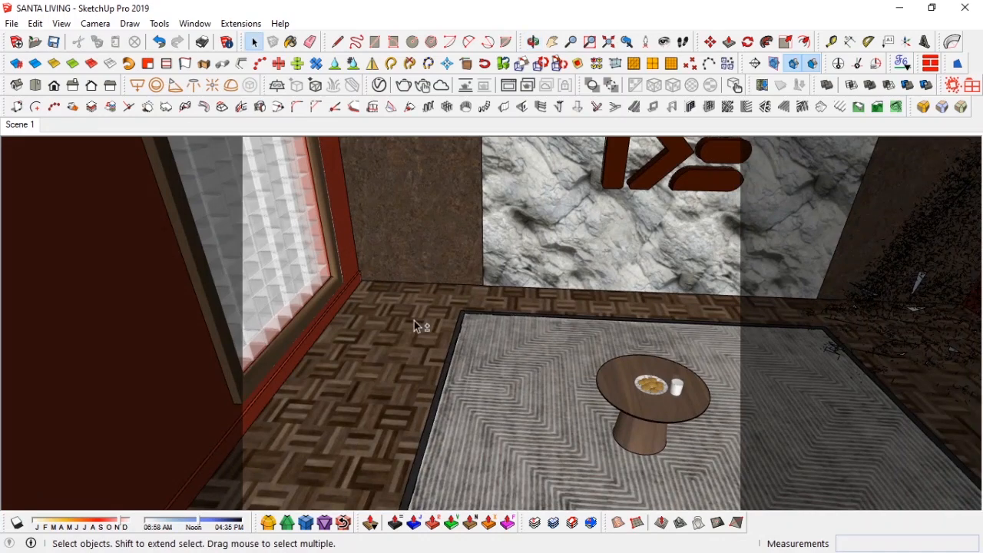
key(alt+Tab)
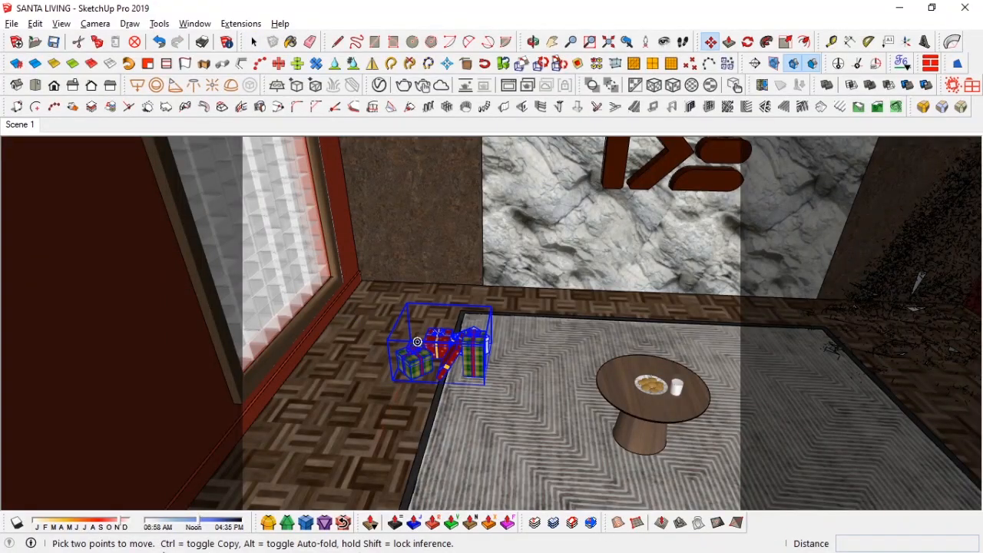
key(alt+Tab)
key(alt+Tab)
scroll(454, 361, up, 6)
mouse_move(463, 380)
middle_down()
mouse_move(473, 374)
mouse_move(460, 400)
middle_up()
scroll(461, 400, down, 4)
Step: Move the gift boxes near the rug and place a copy next to them
key(m)
click(510, 428)
click(363, 384)
middle_drag(419, 369, 491, 325)
click(491, 325)
key(ctrl)
click(361, 336)
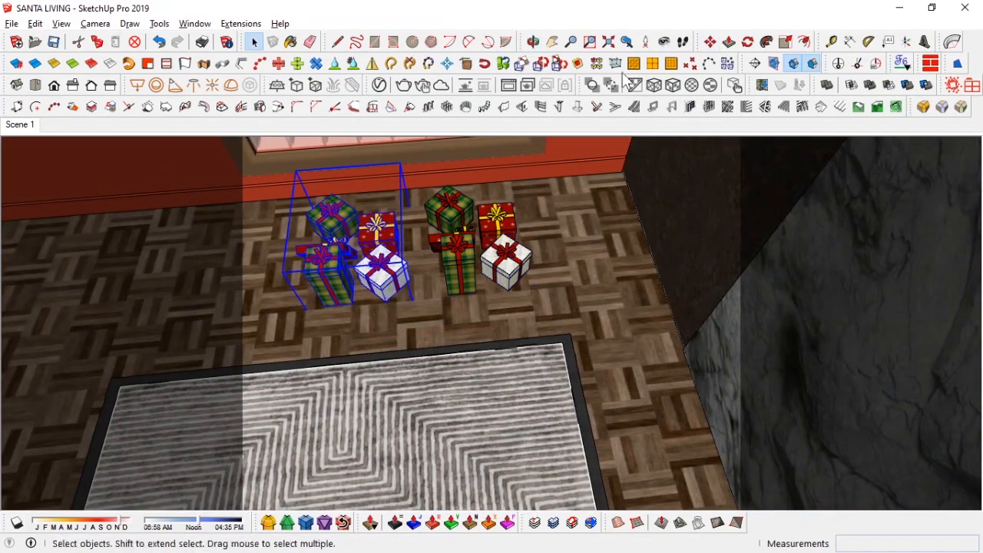
Step: Open the V-Ray Asset Editor and inspect the gift-box materials Material2, Material3, Material and Material4
click(559, 63)
mouse_move(407, 281)
middle_down()
mouse_move(398, 290)
mouse_move(607, 241)
mouse_move(511, 292)
middle_up()
scroll(428, 295, up, 3)
key(b)
key(alt)
click(379, 86)
scroll(537, 304, down, 3)
click(408, 336)
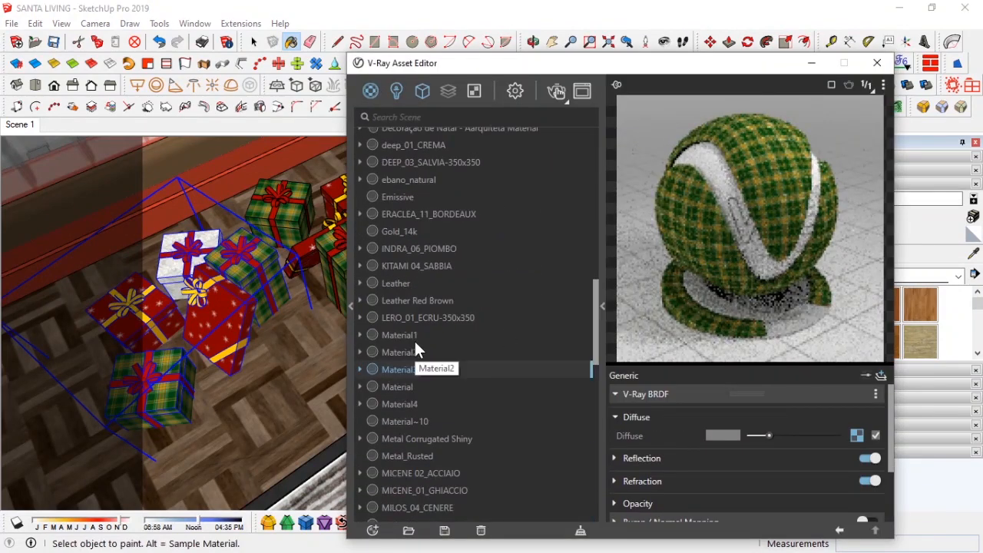
click(430, 352)
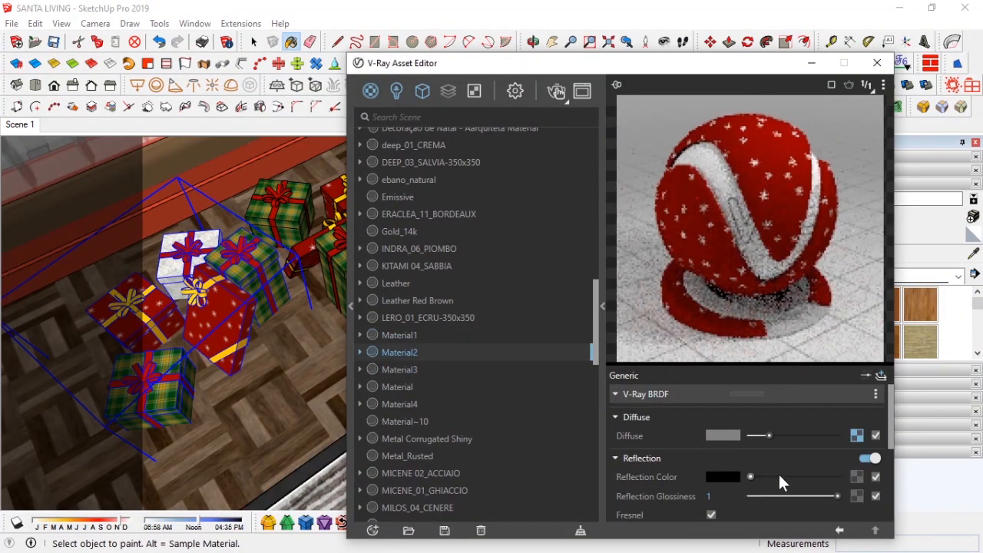
click(473, 370)
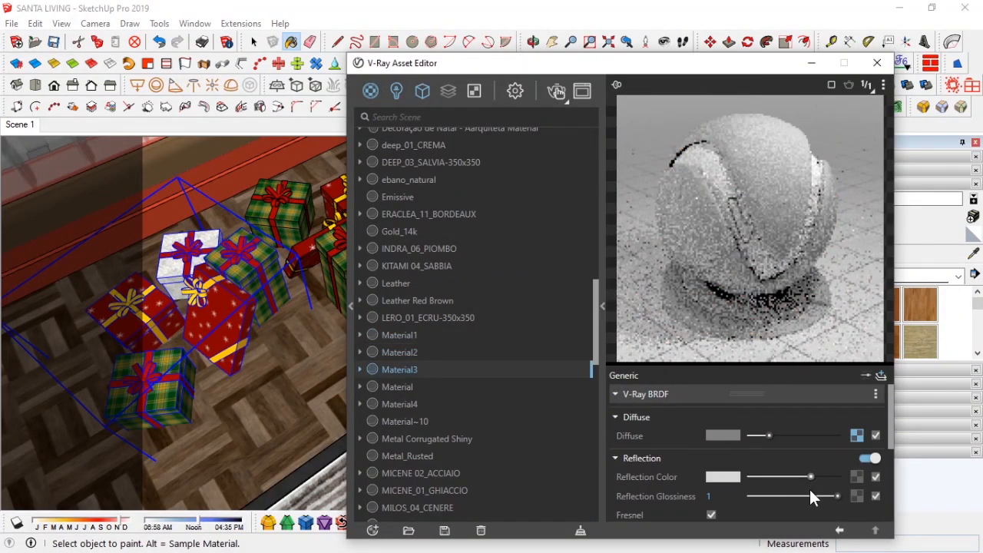
key(Down)
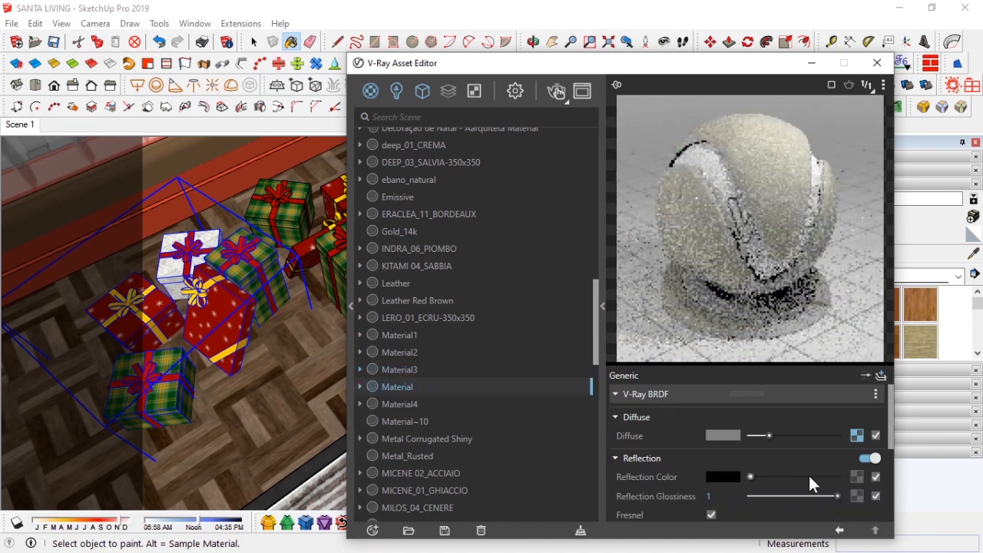
click(423, 404)
click(765, 461)
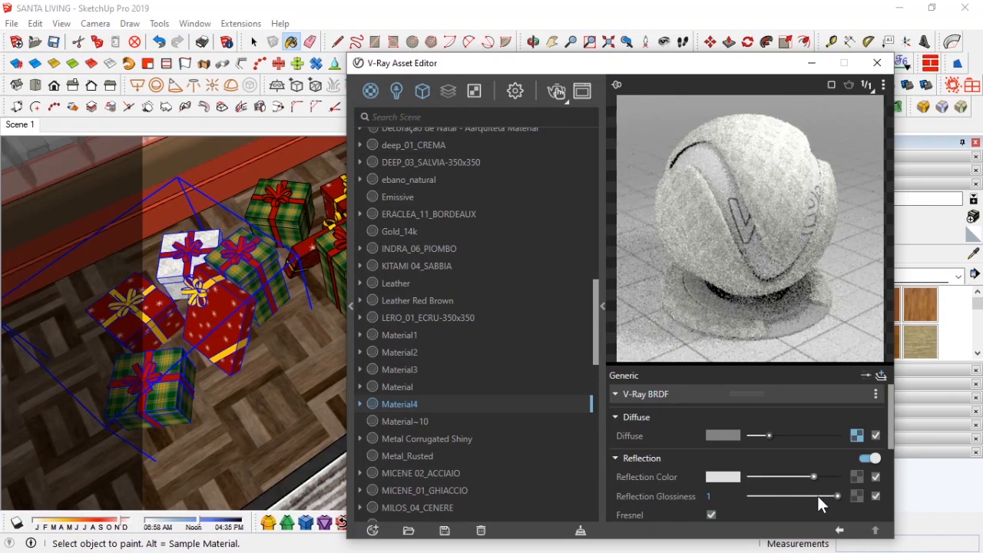
Step: Sample the gift ribbon material Color D05, darken its diffuse and copy its yellow into the reflection colour
alt+click(227, 354)
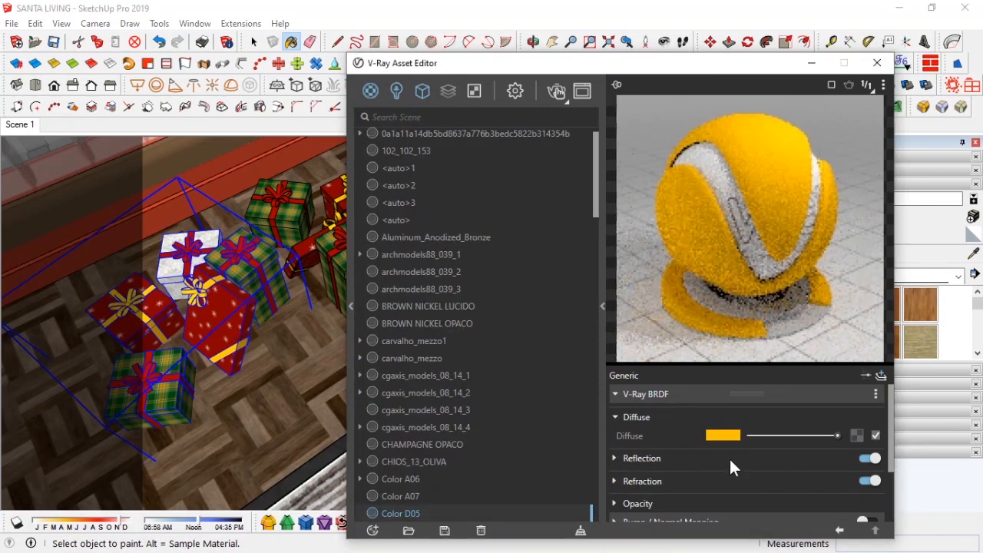
scroll(681, 481, down, 2)
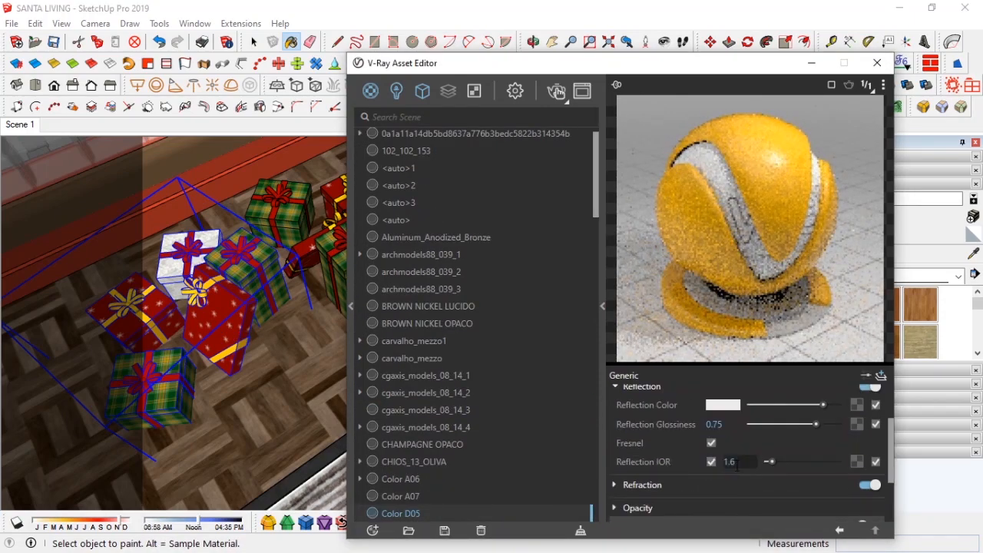
scroll(706, 456, up, 2)
drag(765, 437, 769, 436)
drag(725, 435, 731, 477)
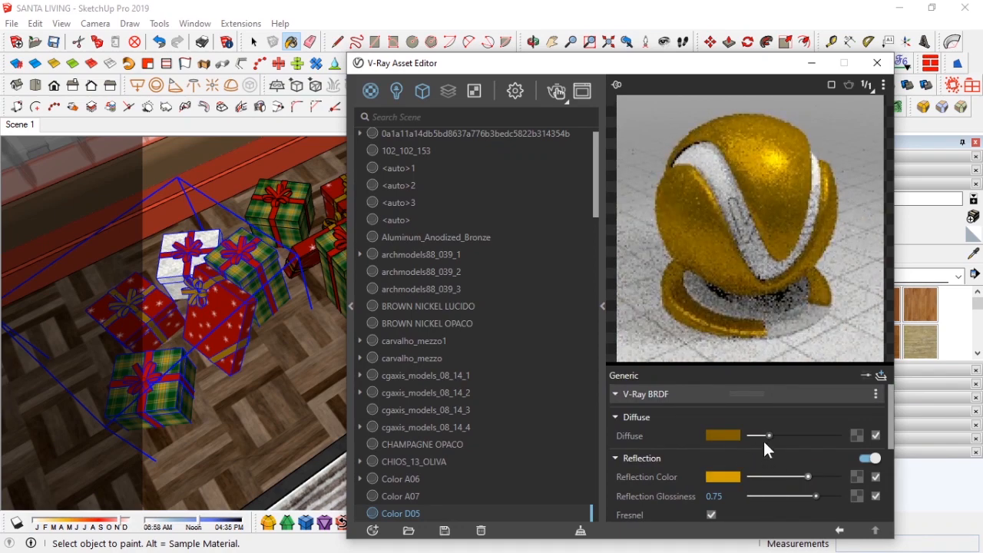
Step: Set Color D05's reflection glossiness to 0.7
scroll(810, 438, down, 2)
scroll(757, 426, up, 2)
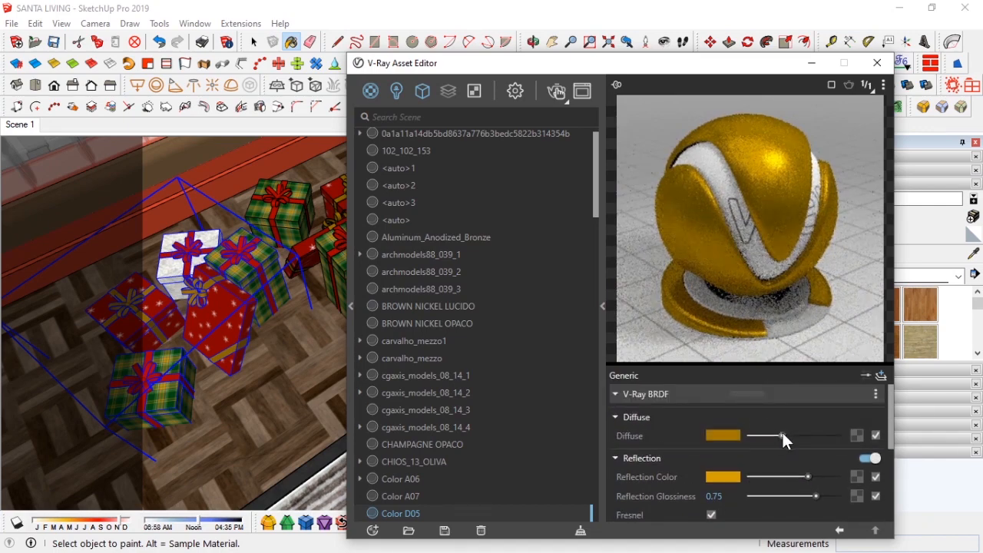
drag(816, 496, 811, 497)
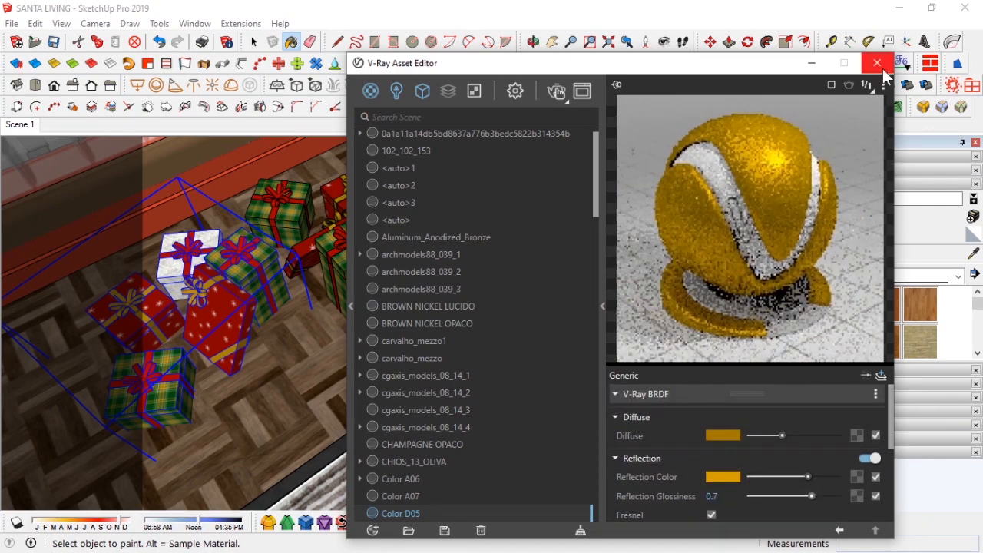
Step: Close the V-Ray Asset Editor and return to the Scene 1 camera view
click(877, 63)
click(20, 124)
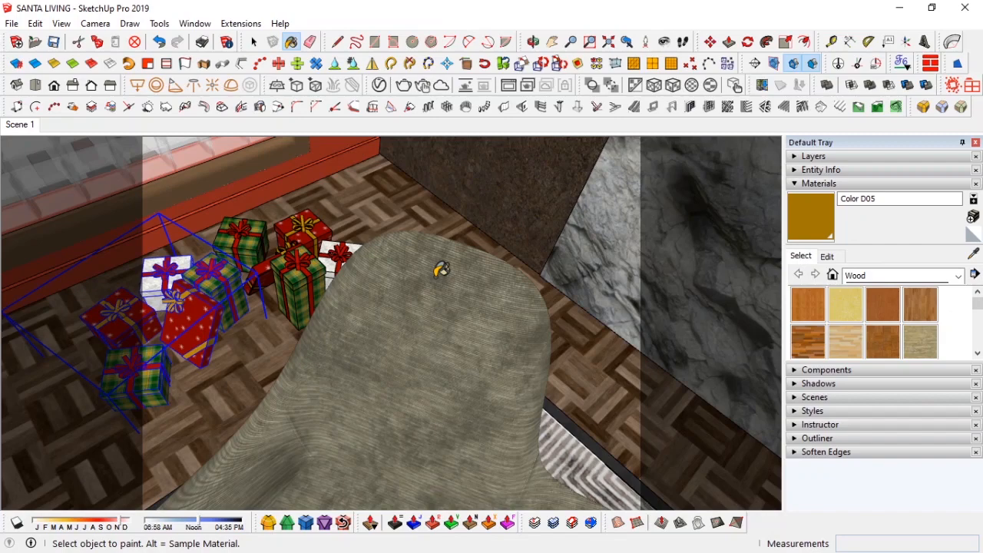
key(space)
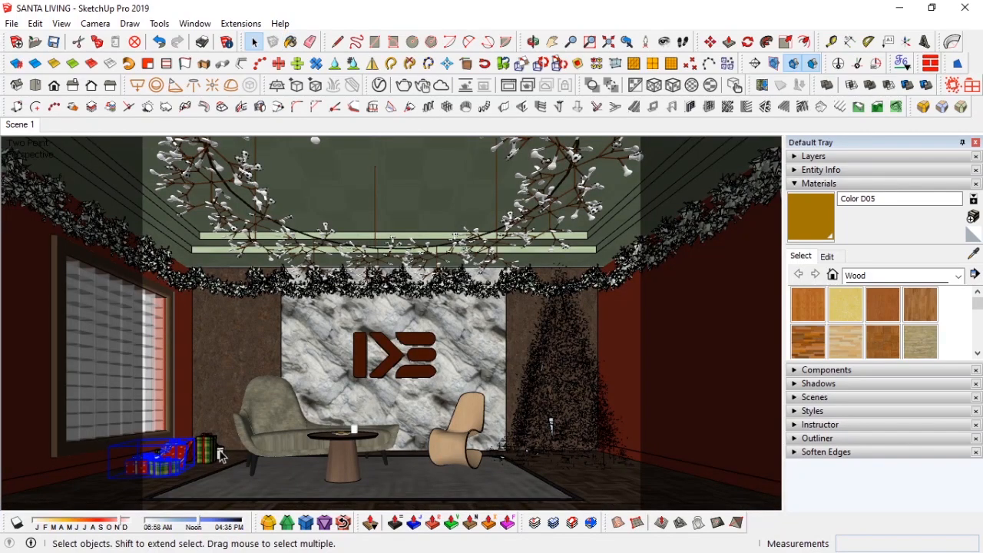
key(m)
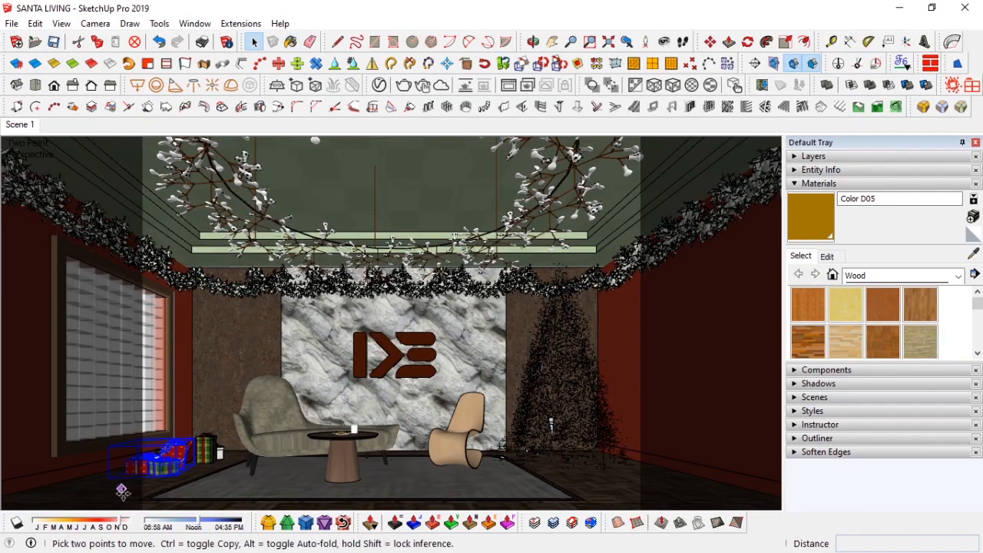
click(121, 488)
key(ctrl)
key(space)
Step: Hide the heavy layer in the Layers panel and close the tray
click(837, 157)
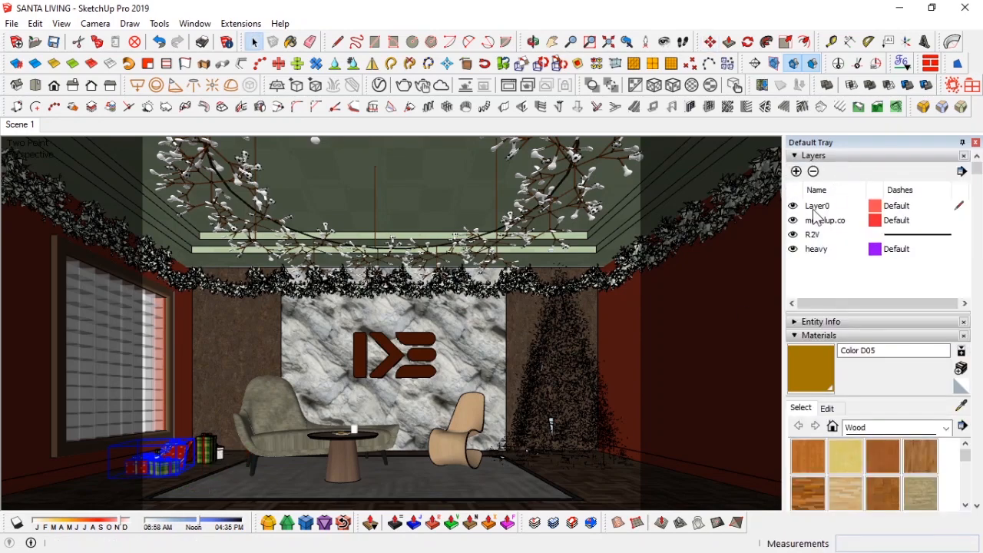
click(794, 249)
click(848, 158)
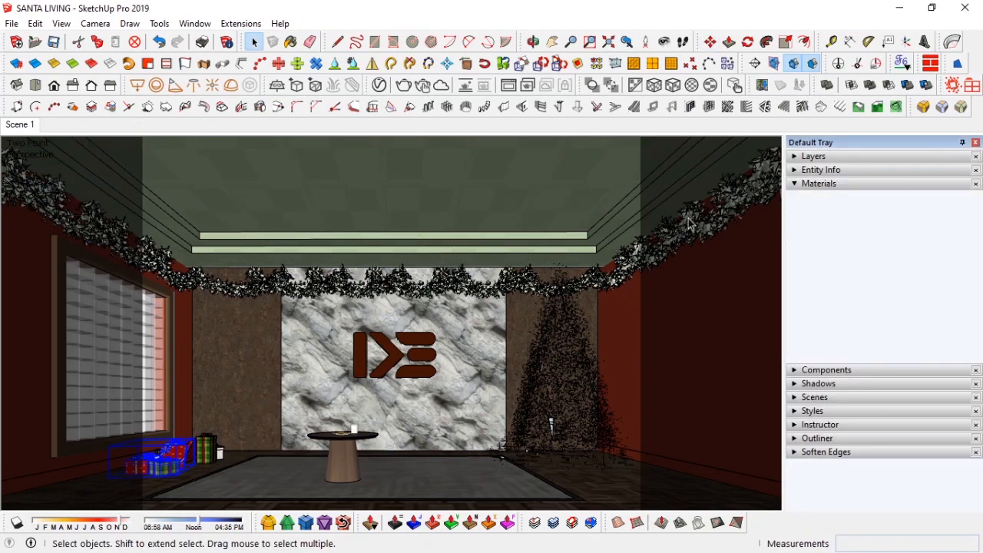
click(976, 142)
Step: Copy the selected gift boxes across the room to the corner beside the Christmas tree
key(m)
click(227, 486)
key(ctrl)
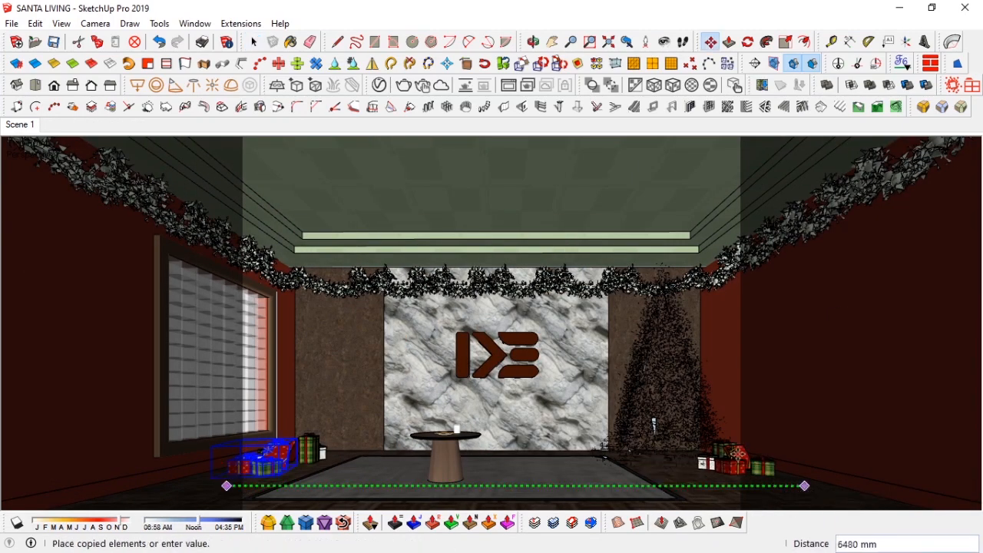
scroll(701, 399, up, 6)
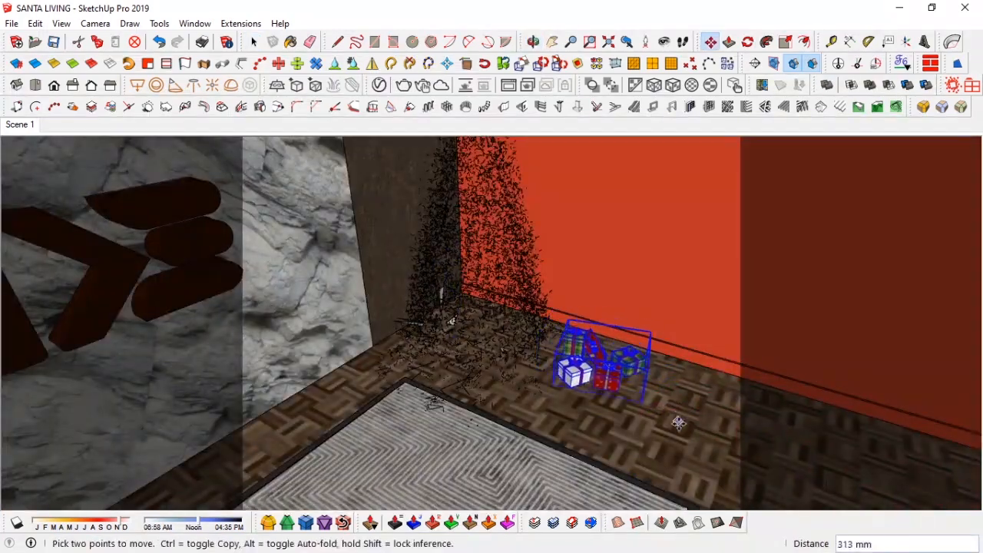
click(697, 420)
key(space)
scroll(773, 487, down, 8)
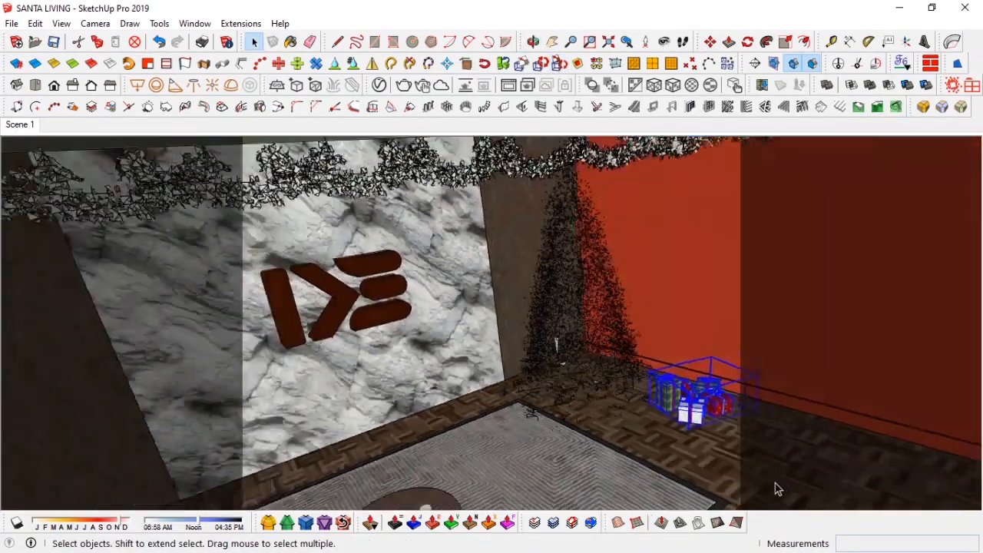
Step: Copy the gift boxes from the tree corner onto the rug in front of the marble wall
key(m)
click(737, 475)
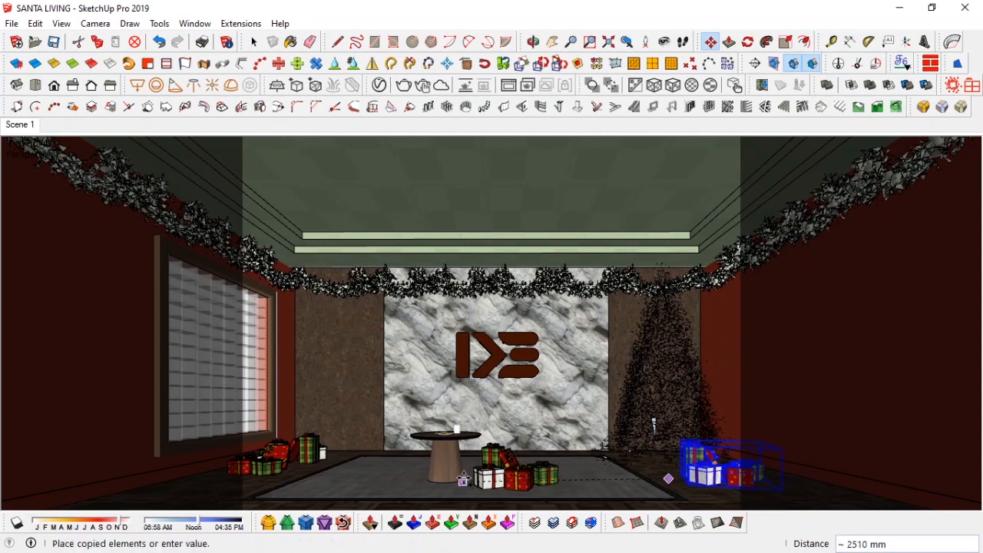
click(498, 467)
key(space)
right_click(522, 470)
click(565, 96)
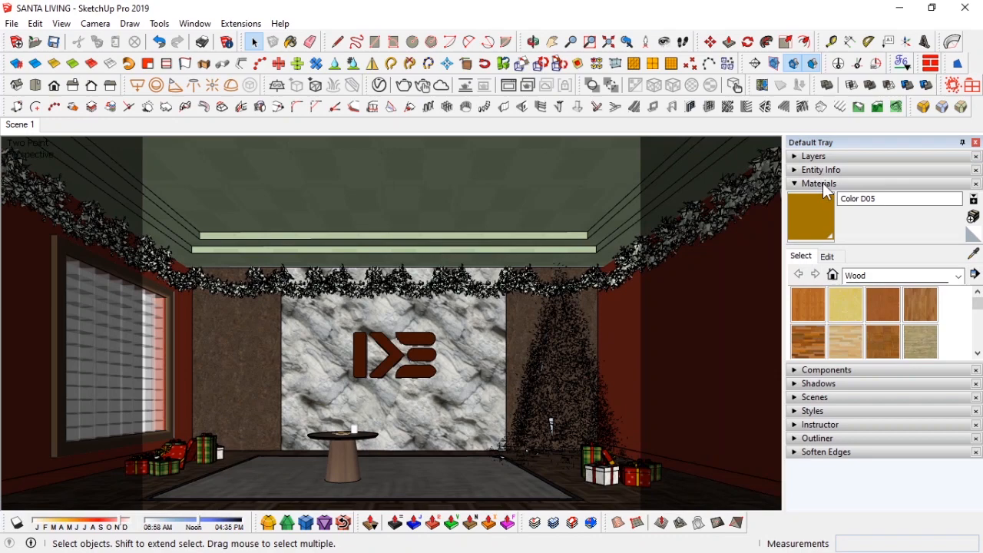
Step: Make the heavy layer visible again in the Layers panel and close the tray
click(814, 156)
click(793, 250)
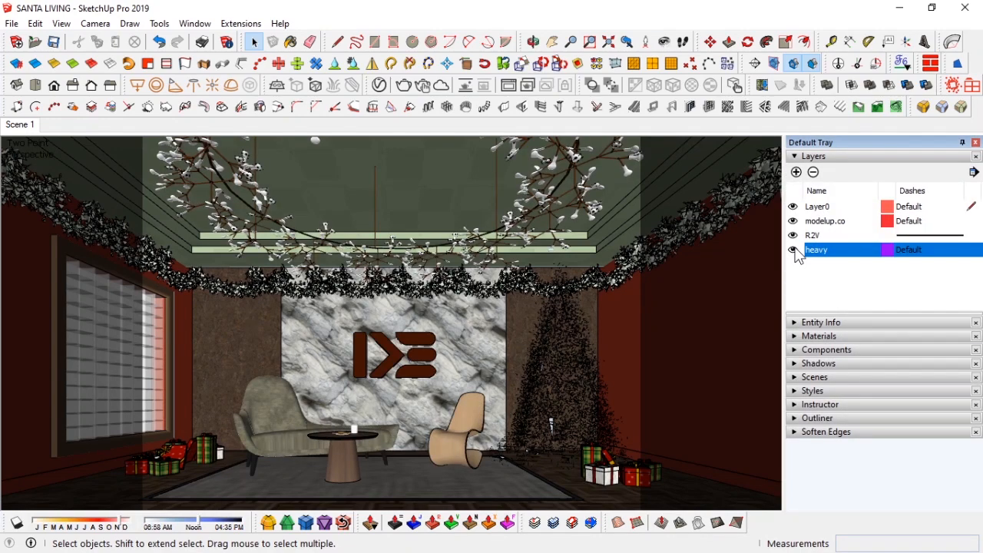
click(823, 156)
click(843, 159)
click(794, 251)
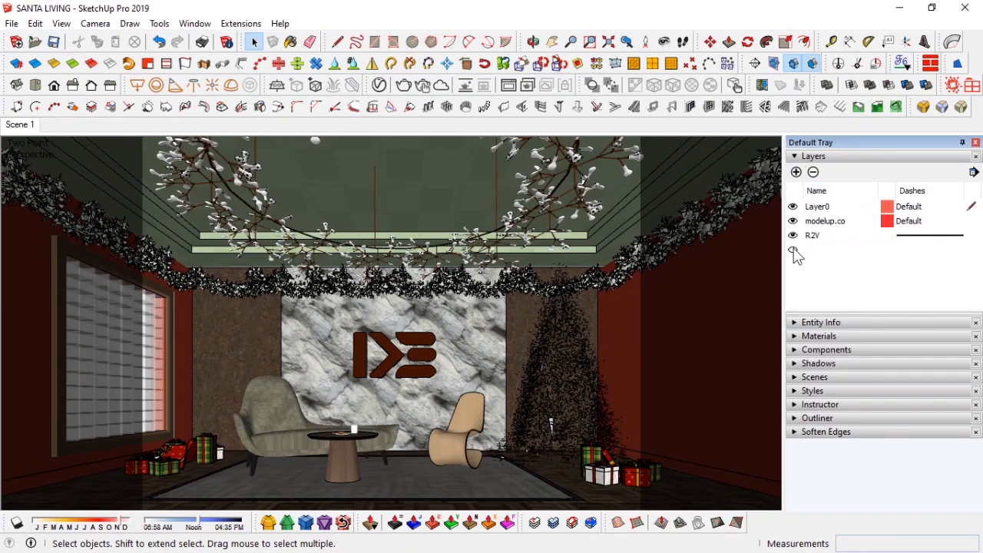
click(830, 155)
click(976, 143)
Step: Copy the gift box group along the marble wall behind the rug, about 1013 mm apart
scroll(419, 353, up, 3)
middle_drag(422, 355, 428, 401)
click(627, 43)
middle_drag(604, 234, 607, 300)
click(830, 469)
key(m)
click(800, 470)
key(ctrl)
click(315, 380)
middle_drag(339, 378, 420, 392)
click(421, 393)
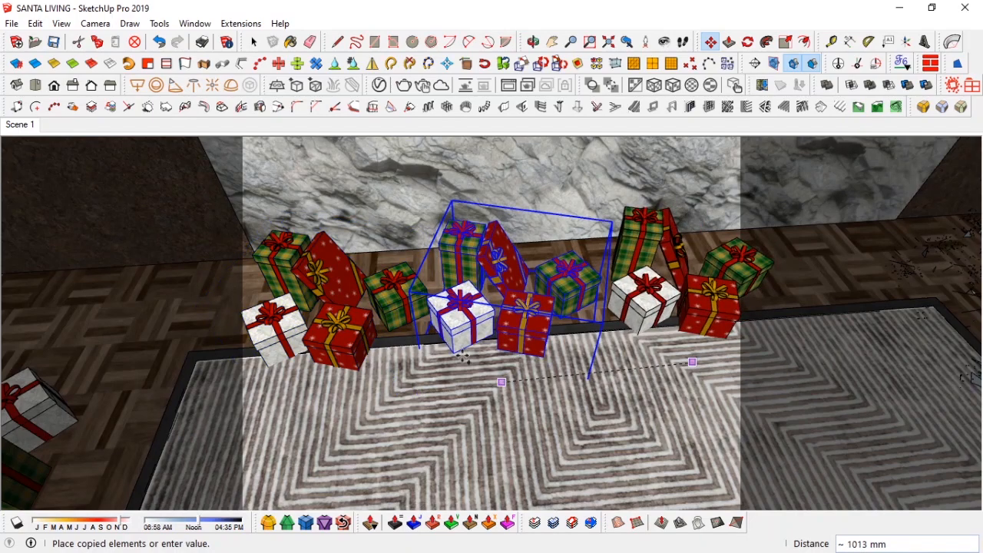
middle_drag(692, 362, 678, 343)
click(630, 344)
key(space)
Step: Select the row of gift boxes along the marble wall and check them from the Scene 1 view
shift+click(462, 290)
shift+click(278, 302)
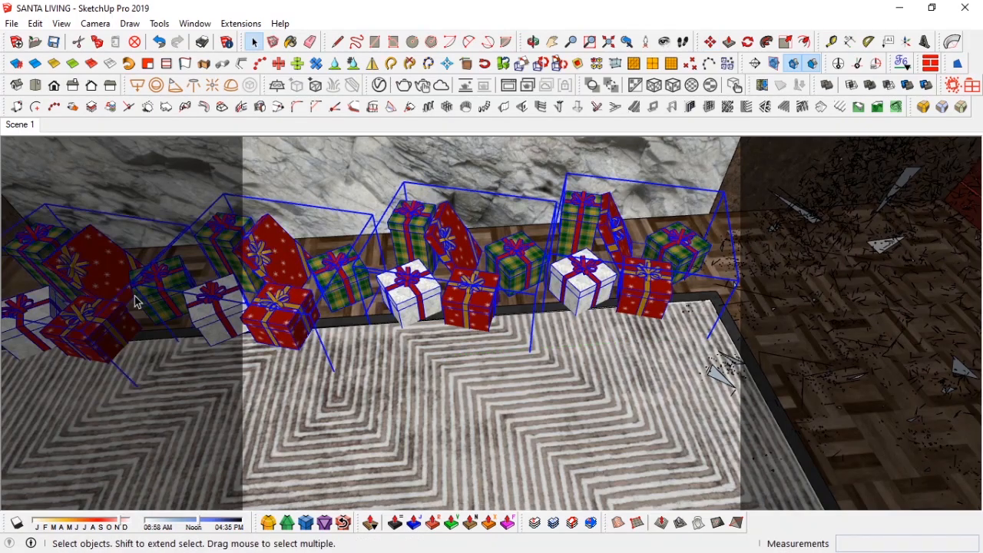
shift+click(136, 294)
shift+middle_drag(136, 295, 432, 269)
click(560, 66)
click(558, 67)
click(559, 66)
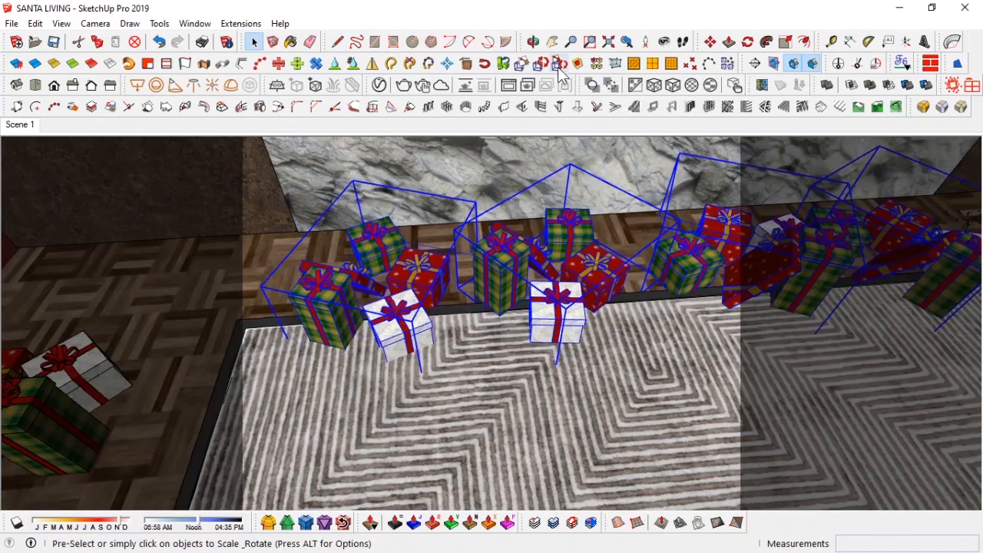
click(28, 129)
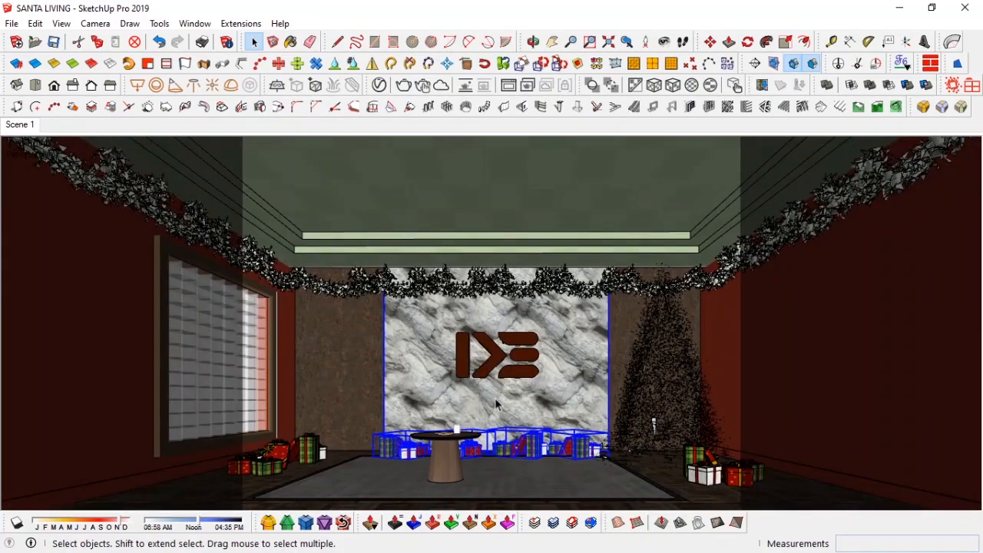
middle_drag(327, 457, 343, 431)
scroll(344, 431, up, 3)
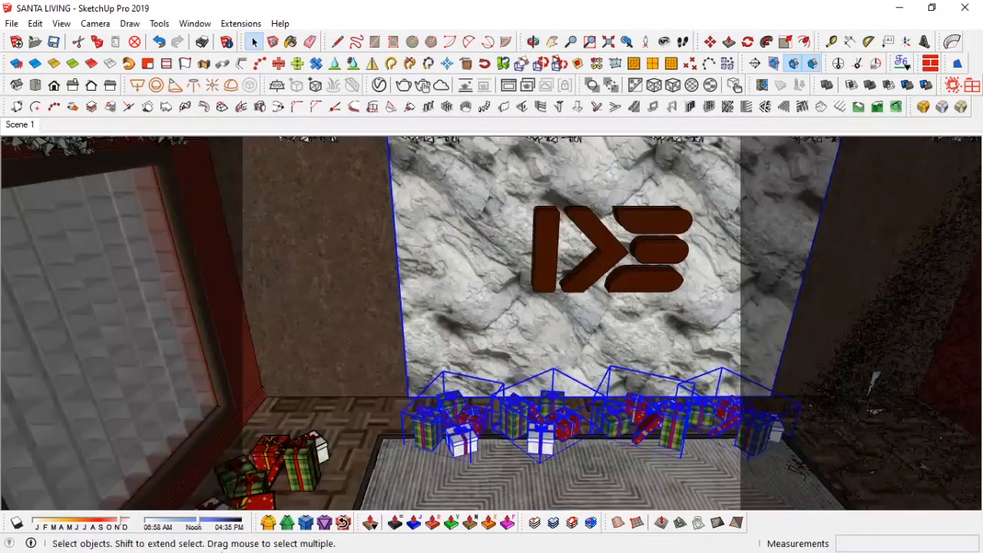
Step: Switch to File Explorer, open the plants components folder and place the flowers model in the corner beside the window
key(alt+Tab)
click(283, 118)
double_click(486, 384)
scroll(345, 252, down, 5)
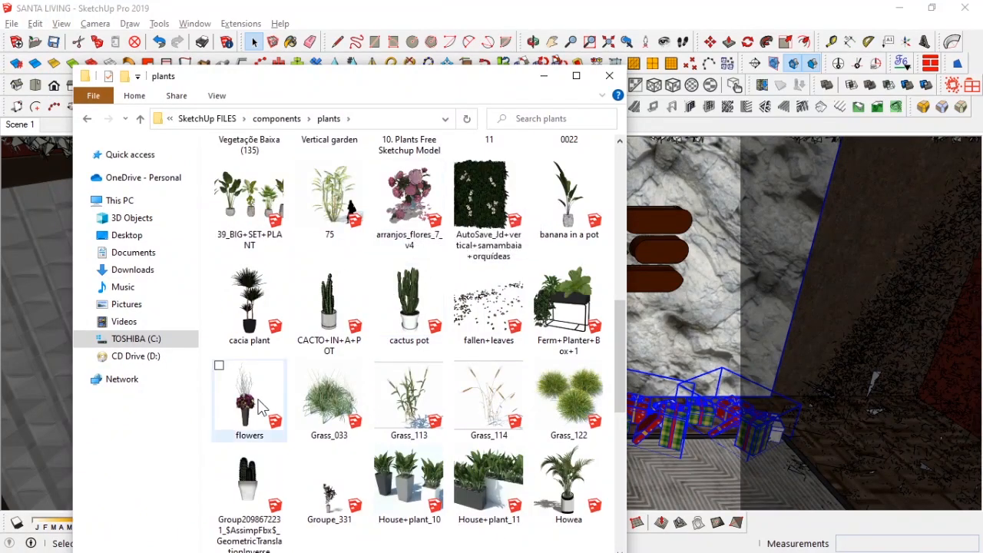
scroll(377, 281, down, 3)
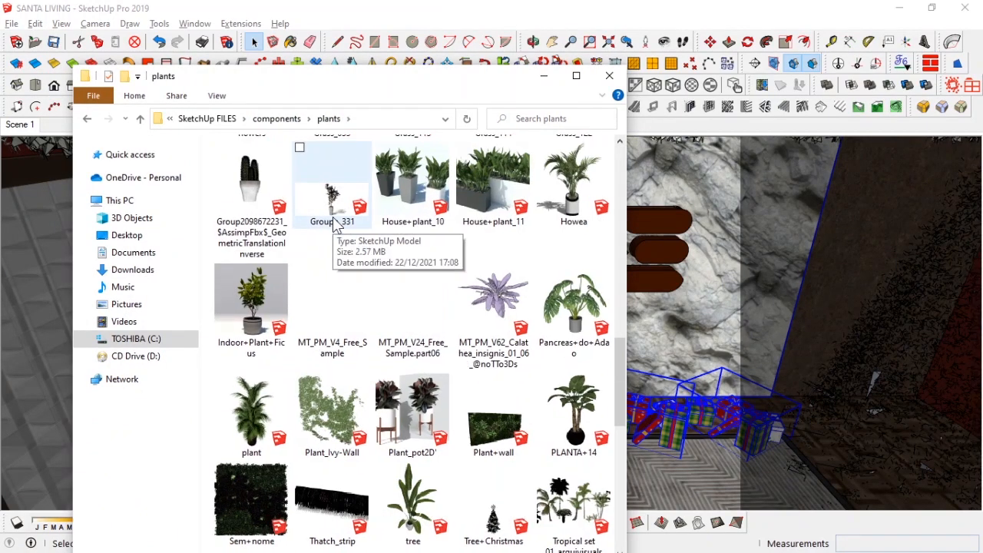
ctrl+scroll(363, 222, up, 2)
scroll(363, 222, down, 2)
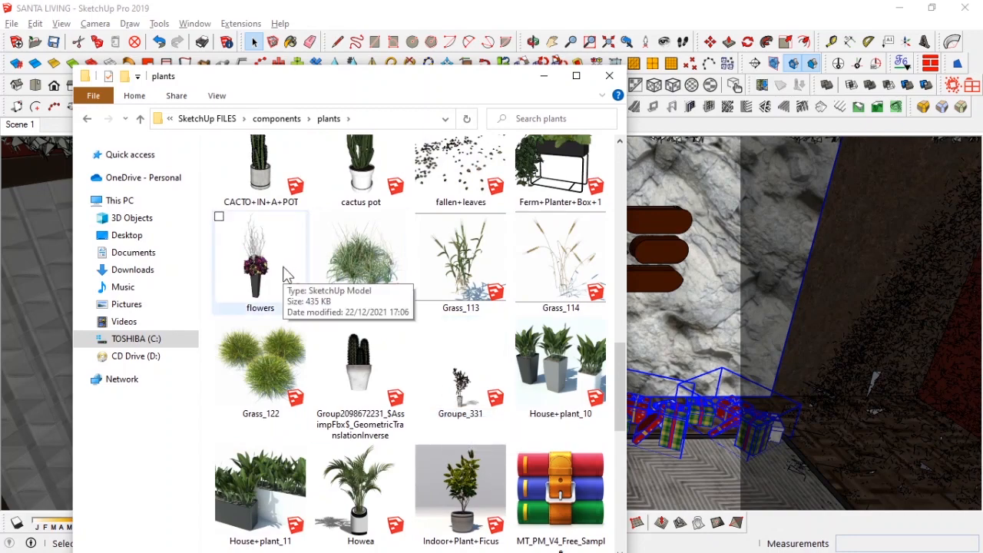
drag(356, 85, 739, 89)
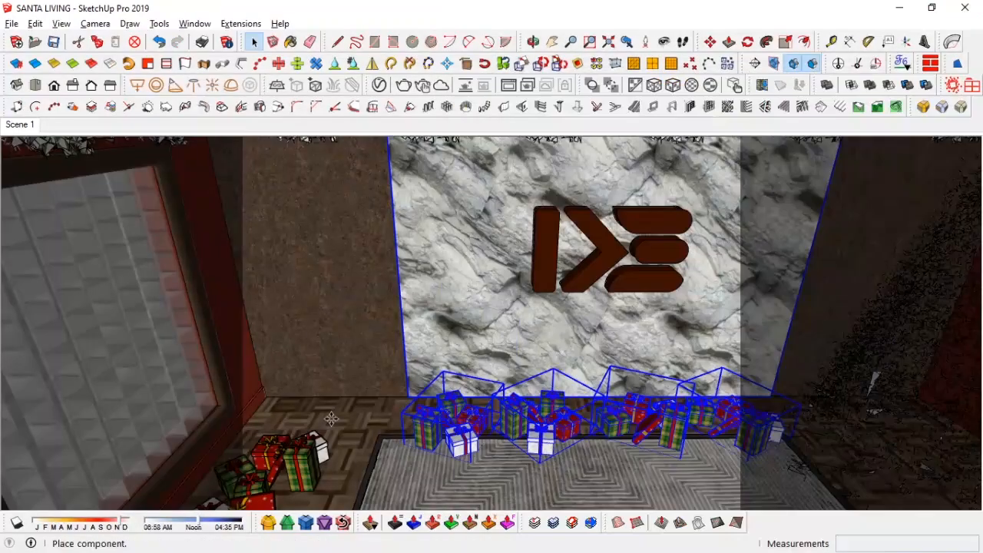
click(330, 419)
Step: Scale the flowers vase up to a larger size
key(space)
scroll(329, 419, up, 3)
middle_drag(327, 417, 323, 329)
scroll(327, 346, down, 3)
key(s)
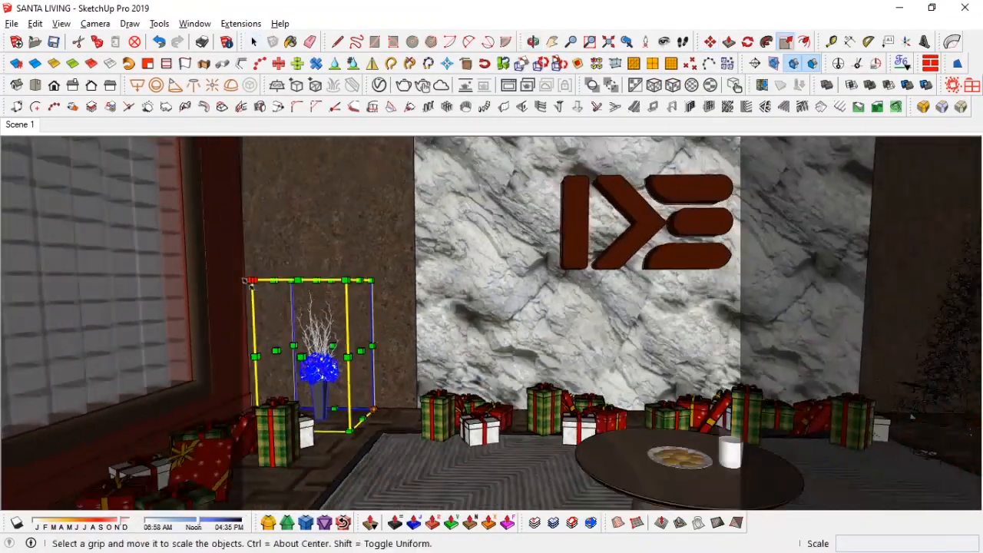
drag(252, 282, 204, 229)
middle_drag(206, 231, 252, 308)
drag(252, 300, 191, 237)
drag(371, 240, 463, 215)
middle_drag(439, 323, 399, 471)
Step: Move the flowers vase slightly to adjust its position in the corner
scroll(400, 269, up, 2)
key(m)
mouse_move(467, 313)
mouse_down()
mouse_move(439, 305)
mouse_move(454, 300)
mouse_up()
key(space)
middle_drag(454, 302, 459, 253)
scroll(460, 308, up, 1)
Step: Sample a flower material and inspect its reflection settings in the V-Ray Asset Editor
key(b)
alt+click(471, 374)
click(378, 85)
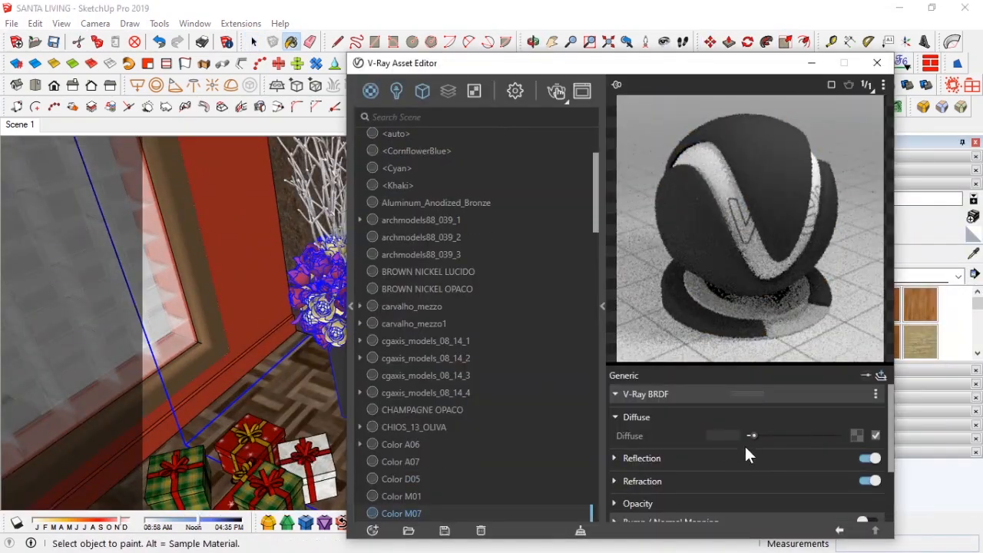
click(696, 457)
click(827, 496)
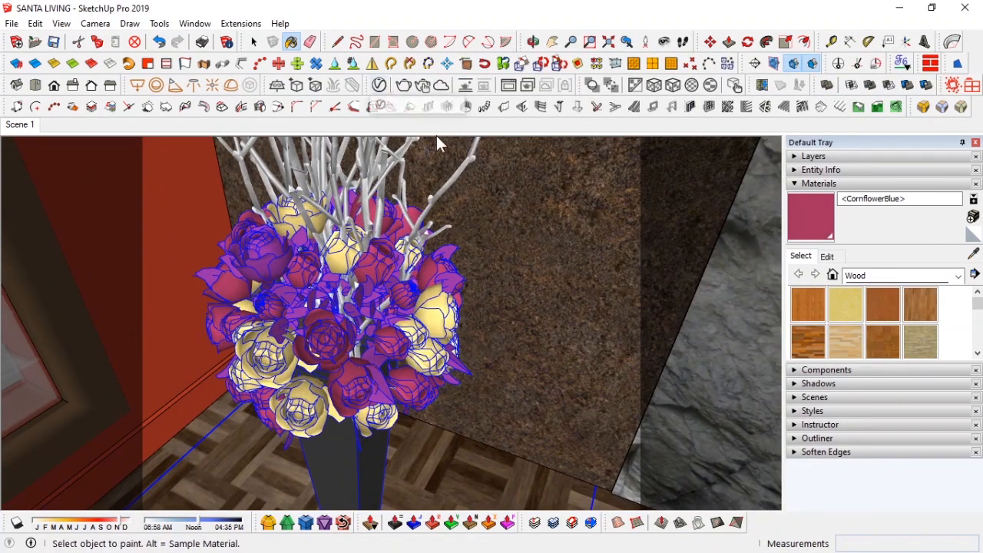
Step: Adjust the <CornflowerBlue> rose material's reflection colour and reflection glossiness
click(380, 84)
click(799, 496)
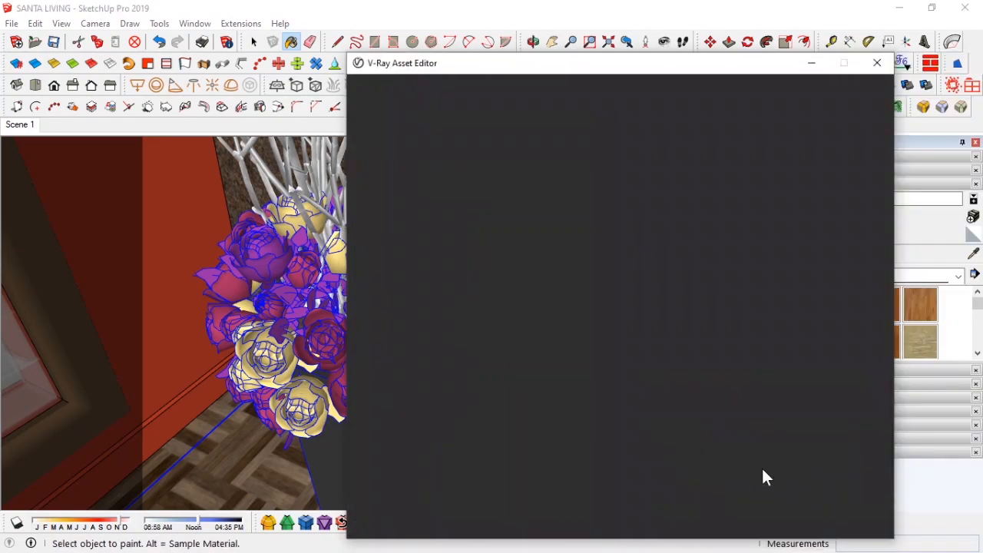
click(794, 477)
click(790, 497)
Step: Brighten <Khaki>'s diffuse colour and set <Cyan>'s reflection colour and glossiness to 0.4
click(796, 436)
drag(795, 438, 807, 437)
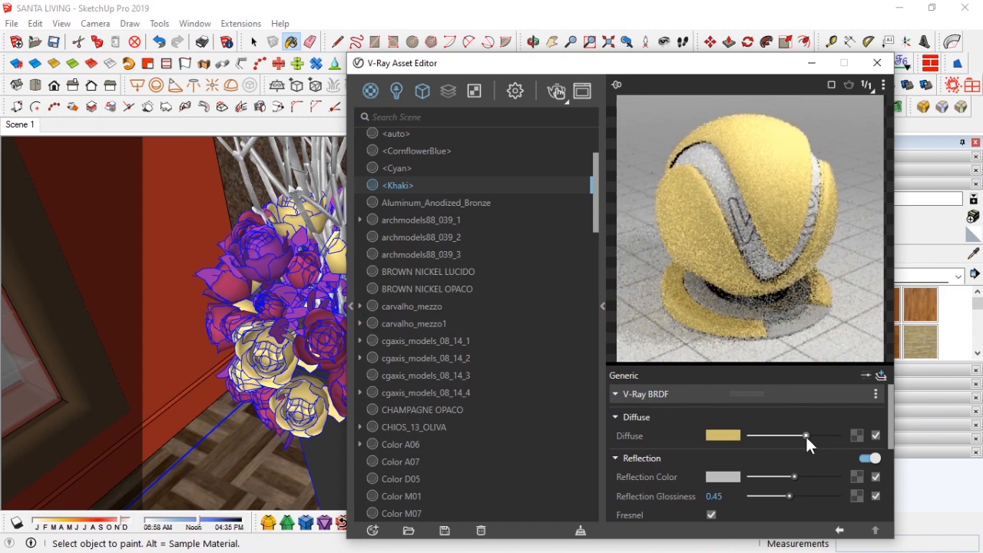
click(415, 167)
click(792, 477)
click(786, 496)
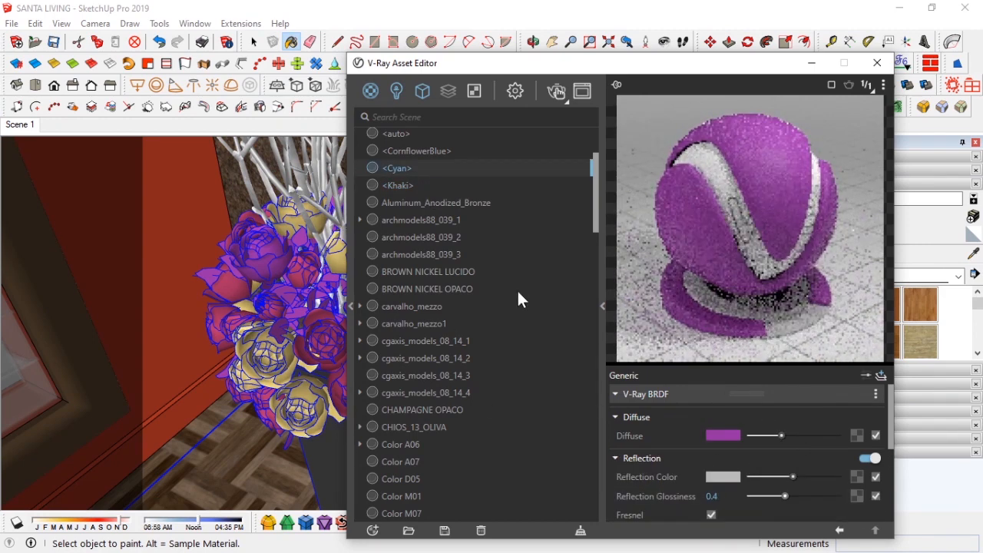
Step: Readjust <CornflowerBlue>'s reflection colour and glossiness, then select the <auto> material
click(412, 151)
click(803, 477)
click(793, 497)
click(791, 497)
click(417, 135)
scroll(417, 136, up, 3)
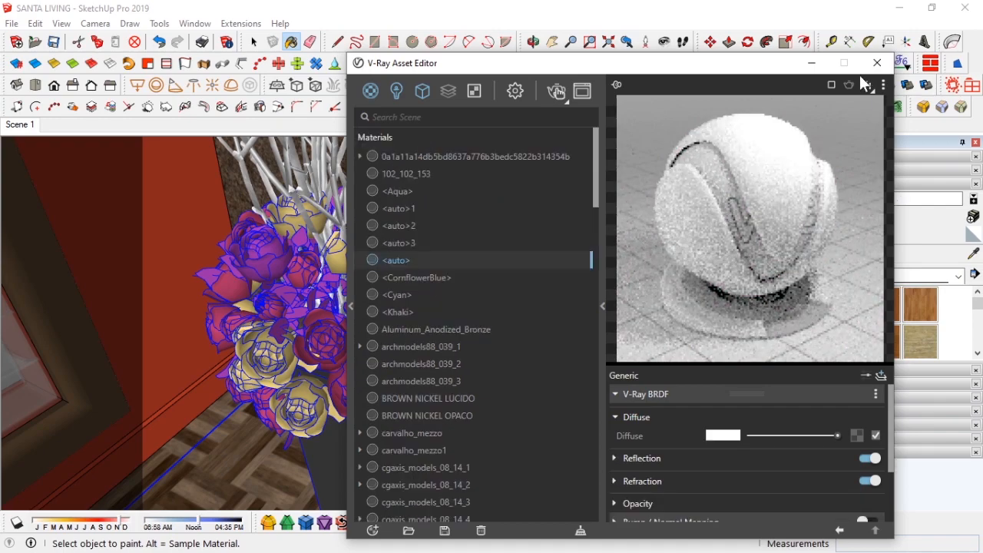
Step: Sample the branch material z2 and set its diffuse texture's colour correction gamma to 1
click(877, 63)
click(379, 86)
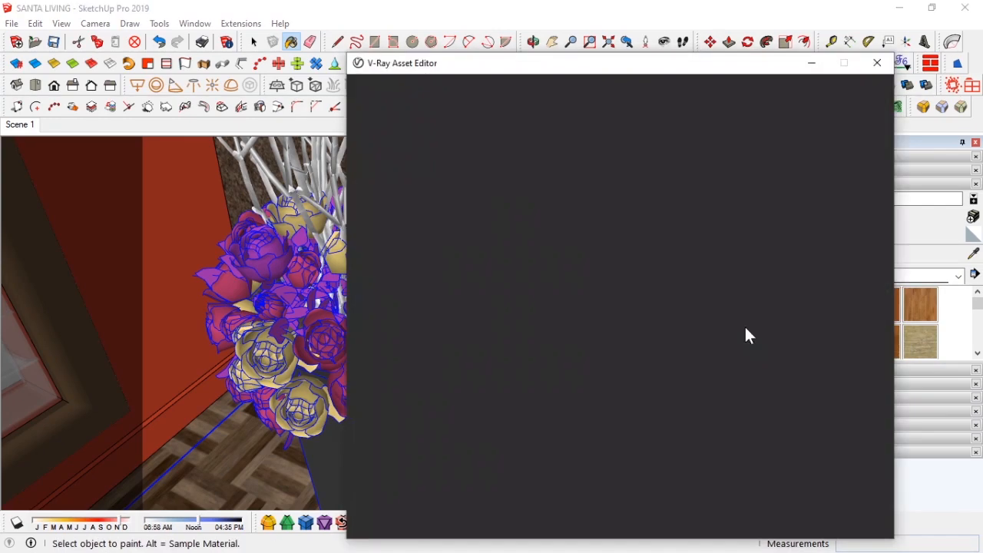
click(877, 63)
scroll(387, 284, up, 3)
mouse_move(387, 285)
shift+middle_down()
mouse_move(417, 366)
mouse_move(440, 218)
shift+middle_up()
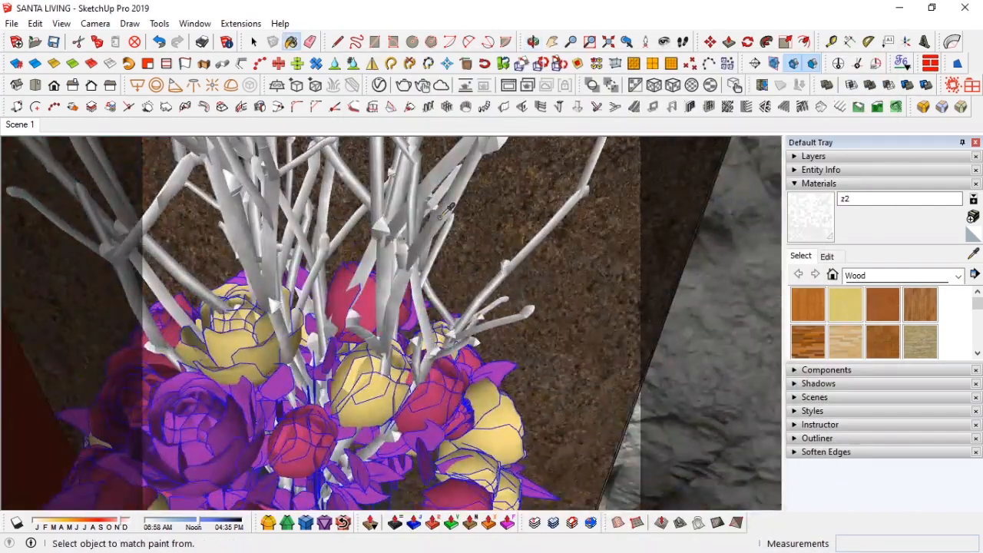
click(379, 89)
click(863, 415)
scroll(781, 491, down, 5)
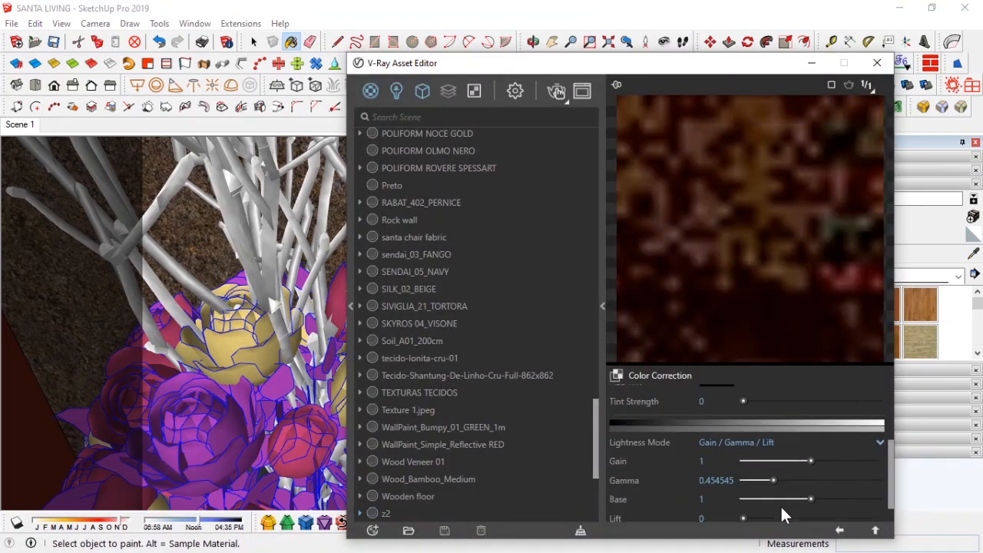
text(1)
key(Return)
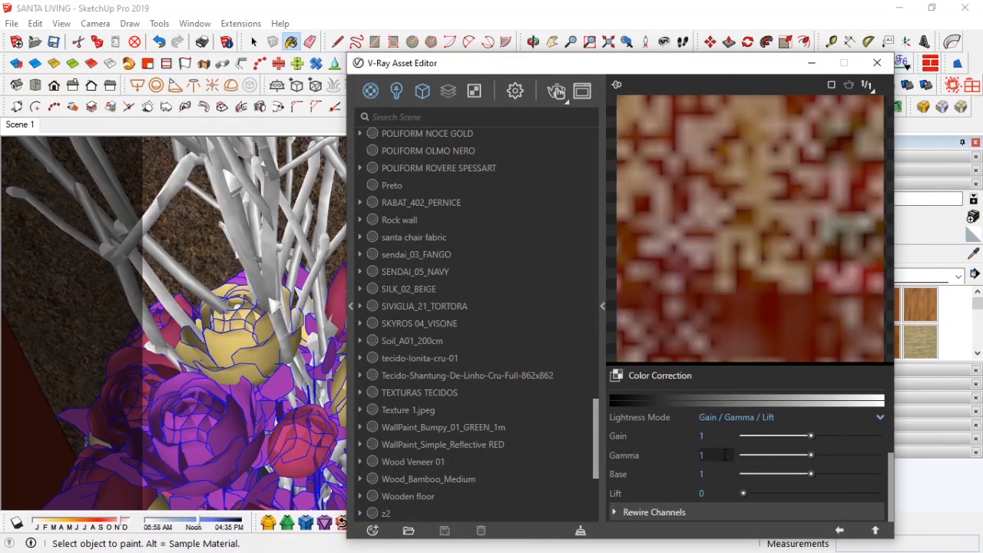
Step: Return to z2's diffuse settings, lower the diffuse amount slightly and minimise the editor
scroll(768, 457, up, 5)
click(871, 417)
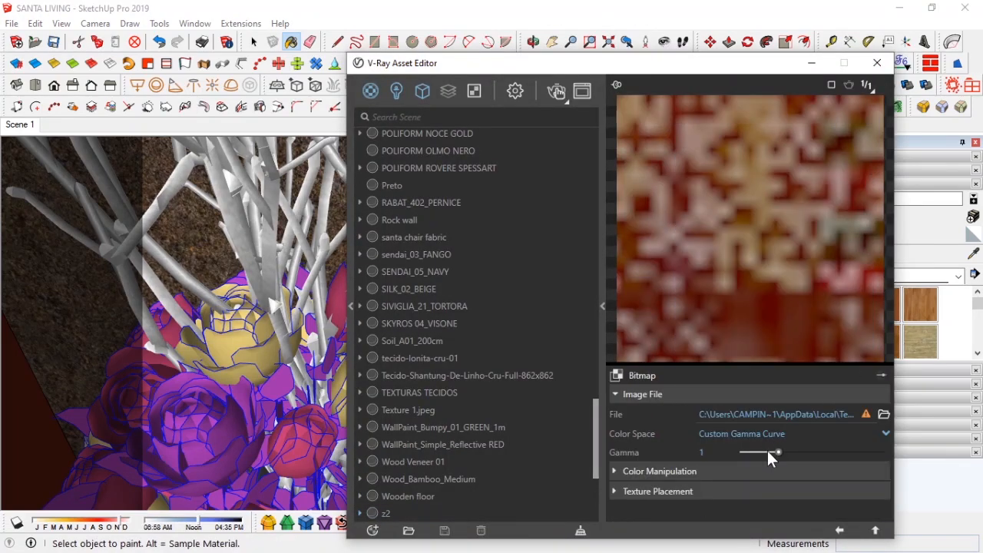
click(840, 530)
drag(843, 416, 821, 414)
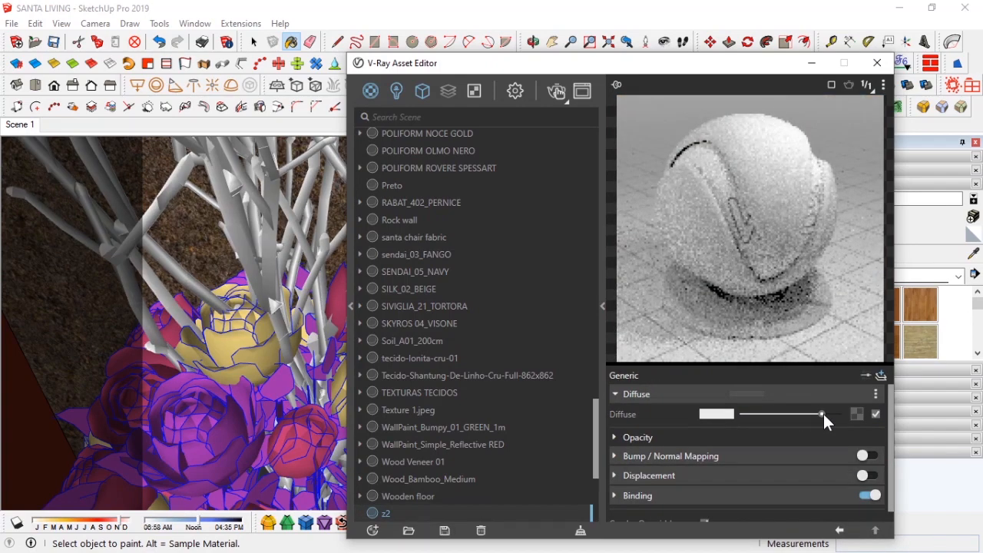
click(851, 275)
click(819, 434)
click(813, 63)
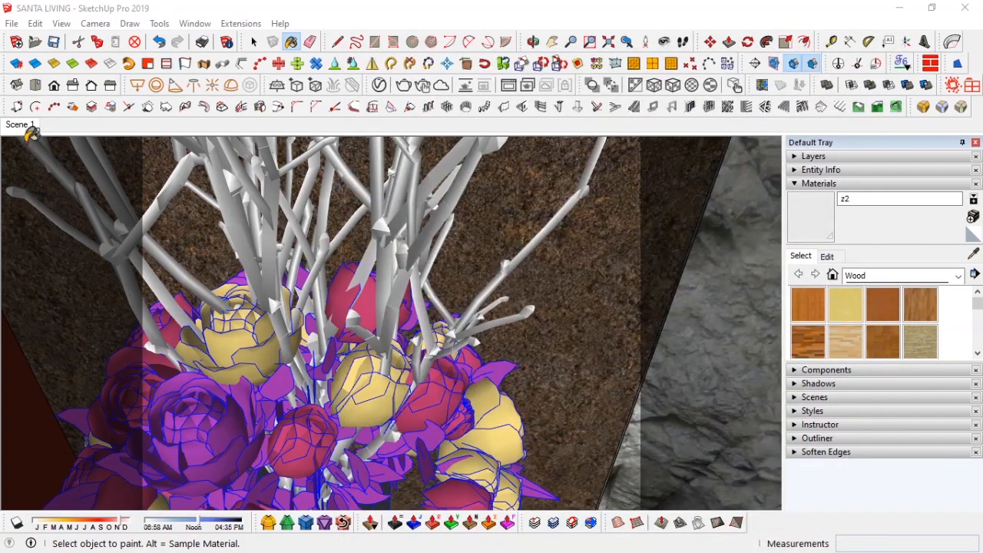
Step: Return to Scene 1 and nudge the gift group beside the flower vase slightly sideways
click(22, 126)
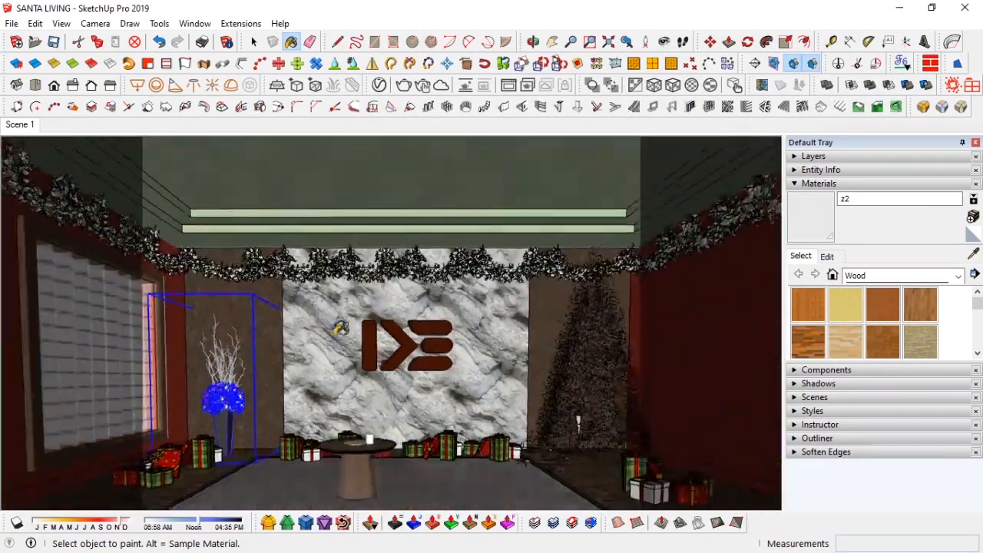
key(space)
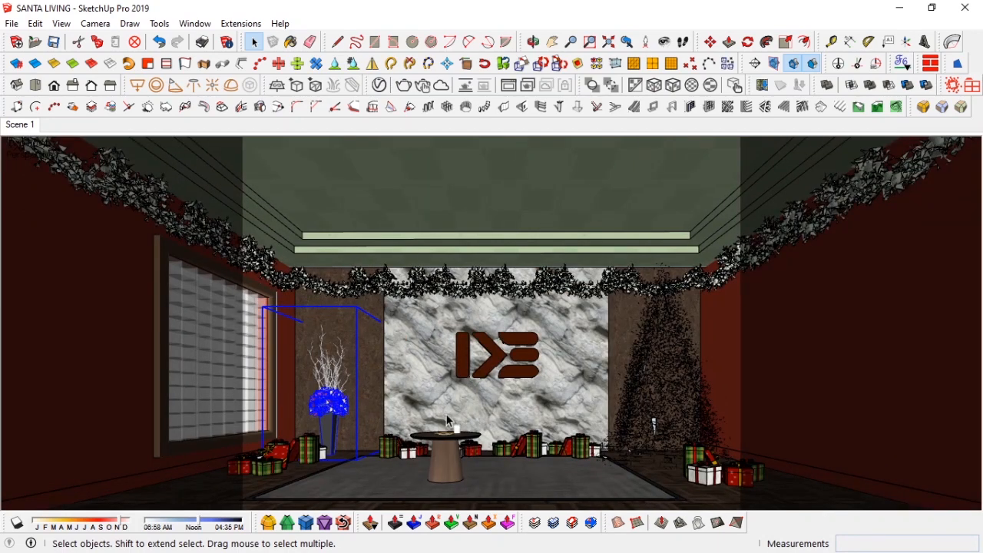
click(315, 450)
key(m)
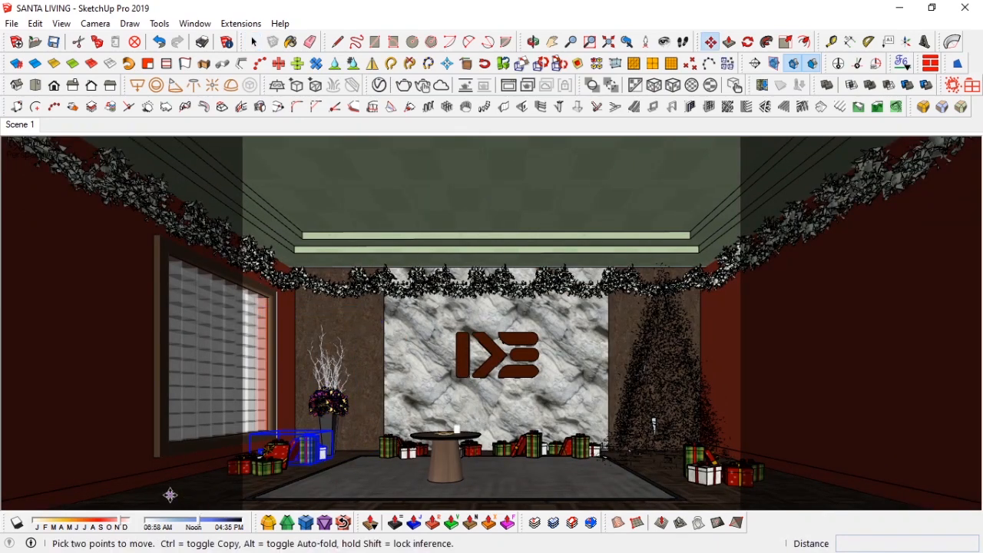
click(172, 496)
click(185, 497)
key(space)
Step: Move the flower vase about 204 mm toward the window
click(335, 410)
key(m)
click(244, 485)
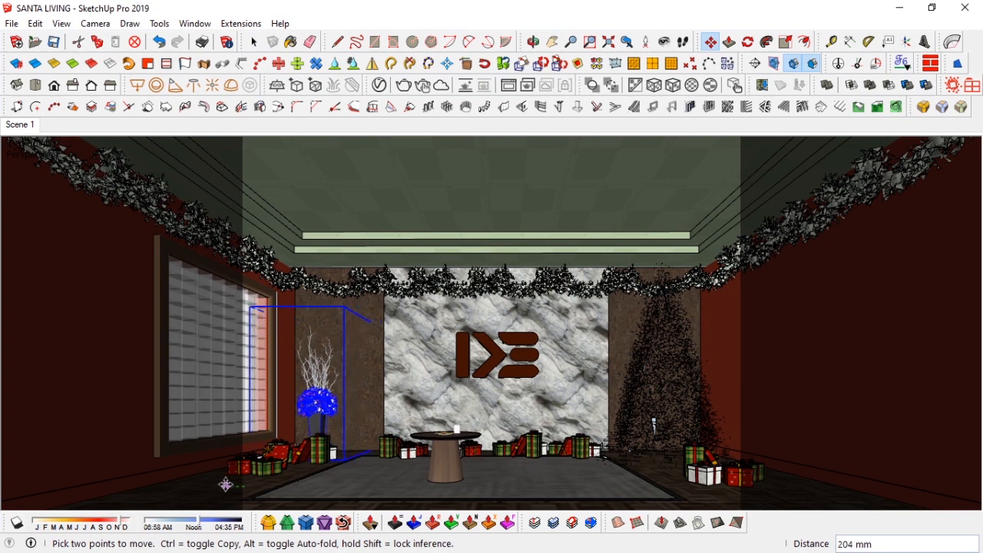
click(216, 486)
Step: Try scaling the flower vase up by about 1.18 and nudge it slightly sideways
key(s)
click(339, 306)
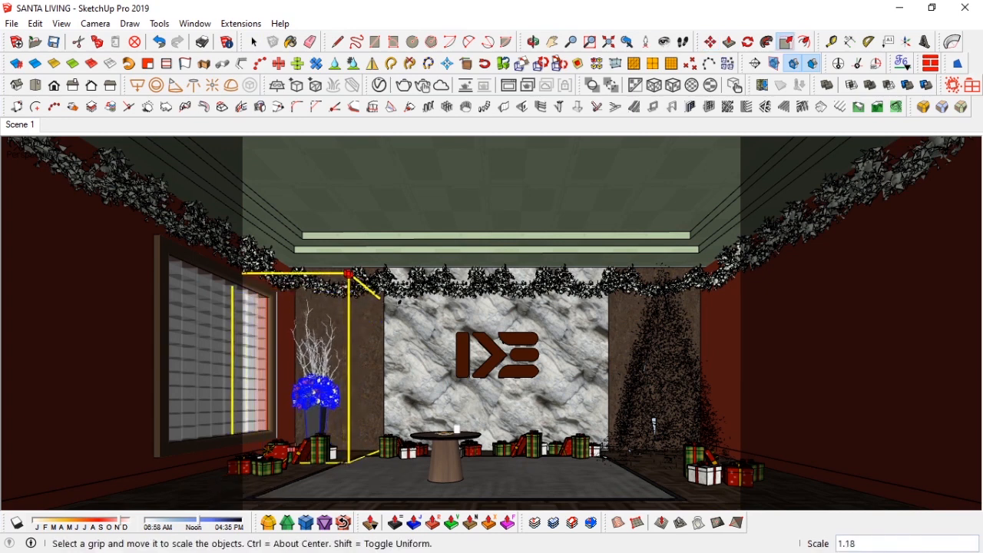
key(space)
key(m)
click(195, 494)
click(204, 494)
key(space)
Step: Zoom in on the window corner and make the heavy layer visible
key(ctrl+t)
key(h)
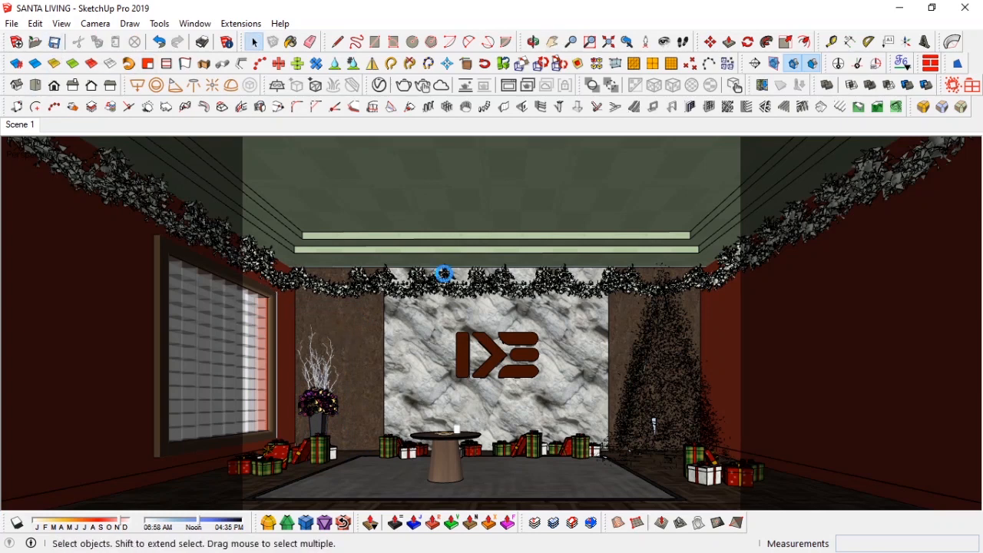
click(462, 309)
key(ctrl+t)
scroll(347, 366, up, 3)
middle_drag(347, 366, 325, 461)
click(267, 430)
key(F1)
click(819, 169)
click(922, 209)
click(907, 246)
click(852, 170)
click(850, 170)
click(831, 171)
click(831, 158)
click(793, 250)
Step: Assign the gift group by the window to the heavy layer in Entity Info
click(157, 435)
click(828, 324)
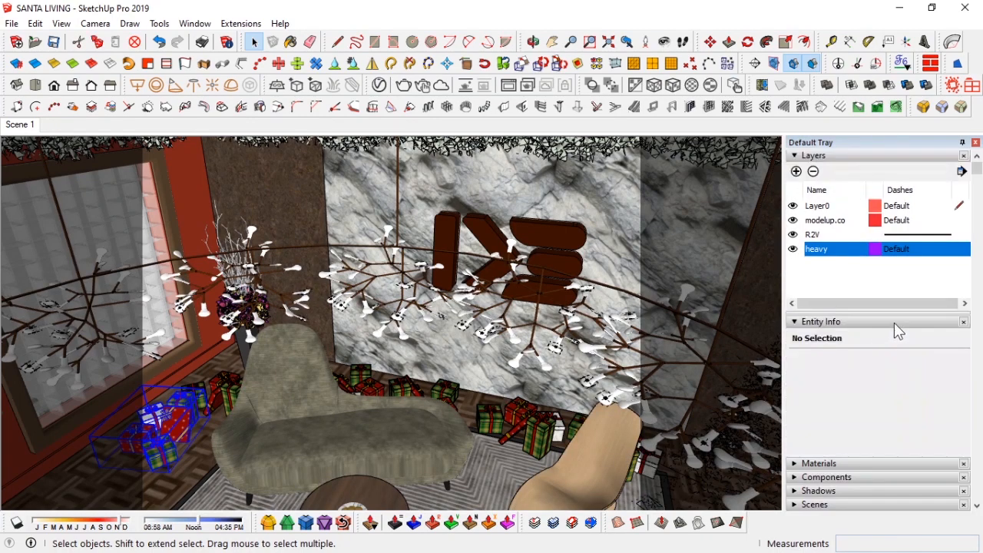
click(902, 361)
click(901, 374)
click(859, 326)
click(943, 156)
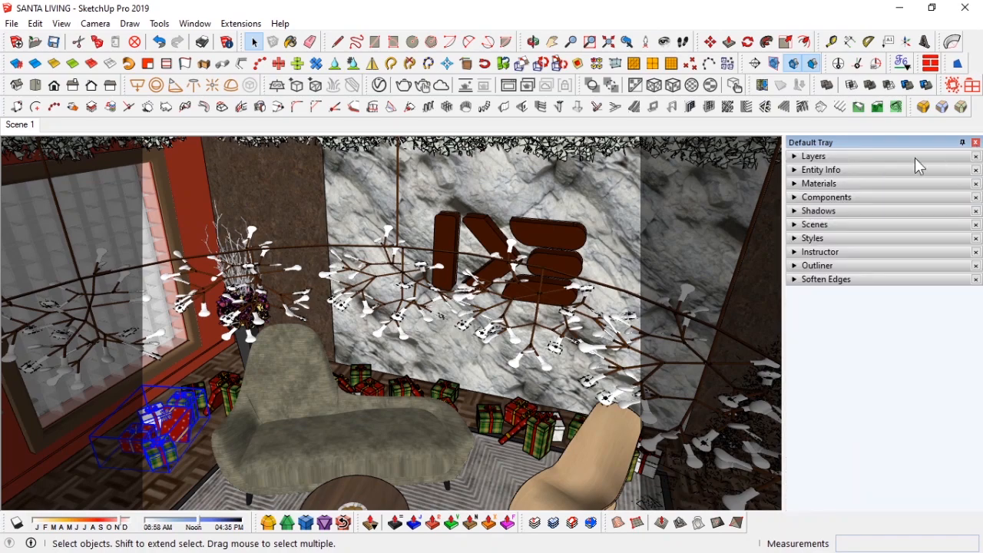
Step: Hide the heavy layer, close the tray and minimise the V-Ray frame buffer after the test render
click(830, 157)
click(793, 249)
click(976, 143)
middle_drag(424, 292, 398, 345)
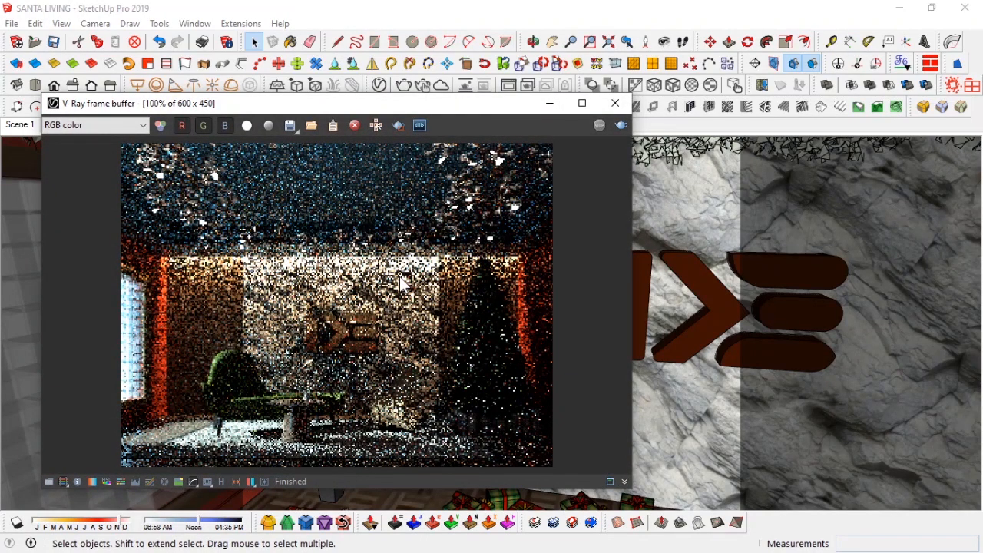
click(549, 103)
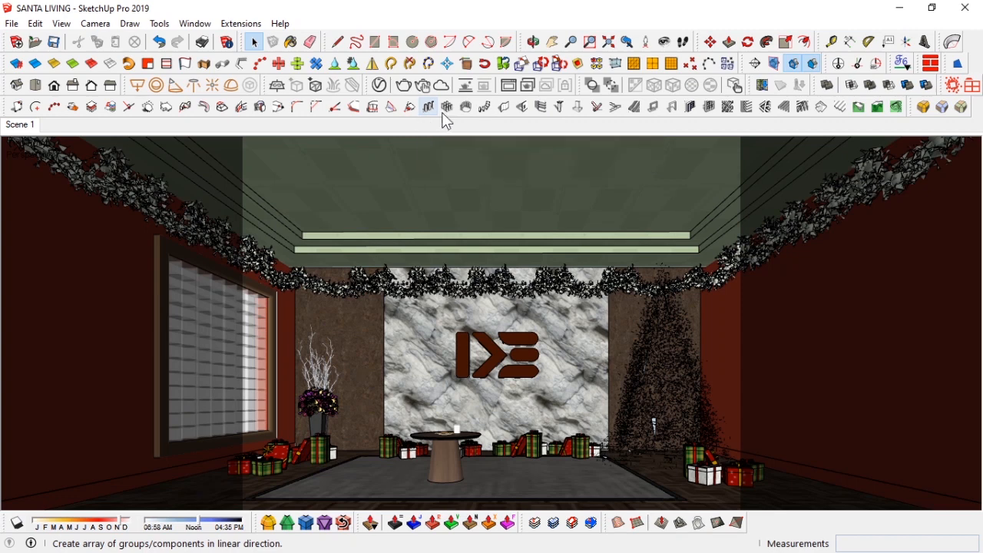
Step: Load Medium Grass 01 (large) from the Skatter Library as proxies into a new scatter
click(954, 84)
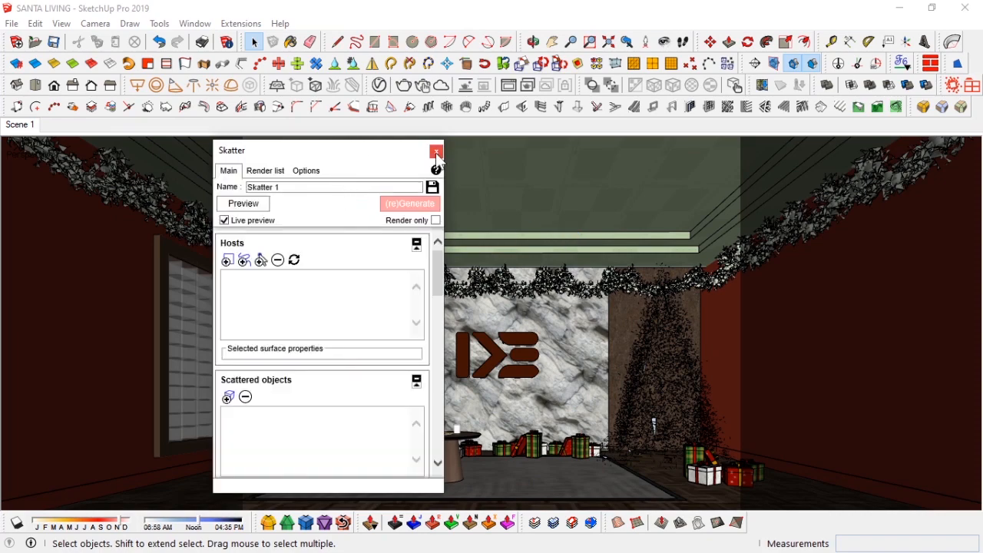
click(436, 152)
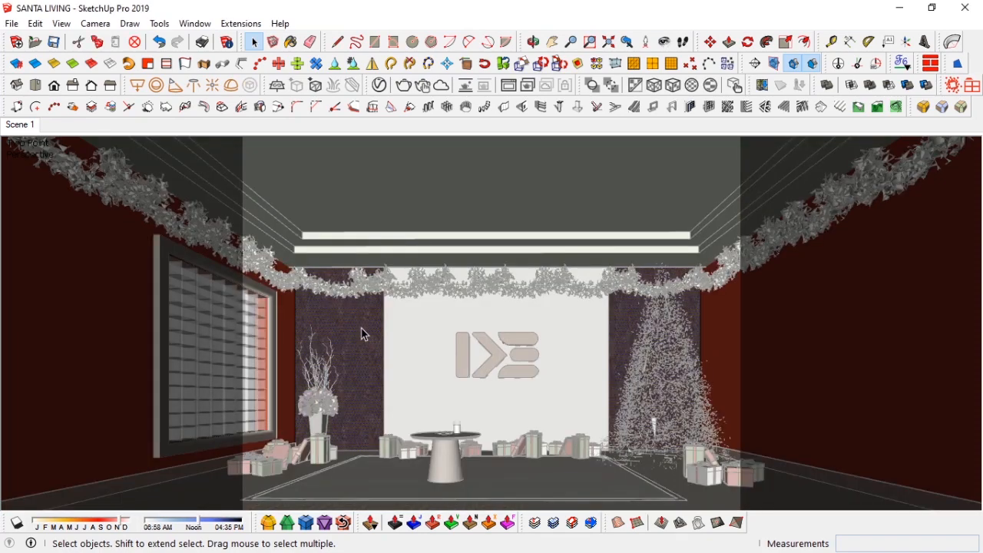
click(974, 88)
scroll(599, 284, down, 1)
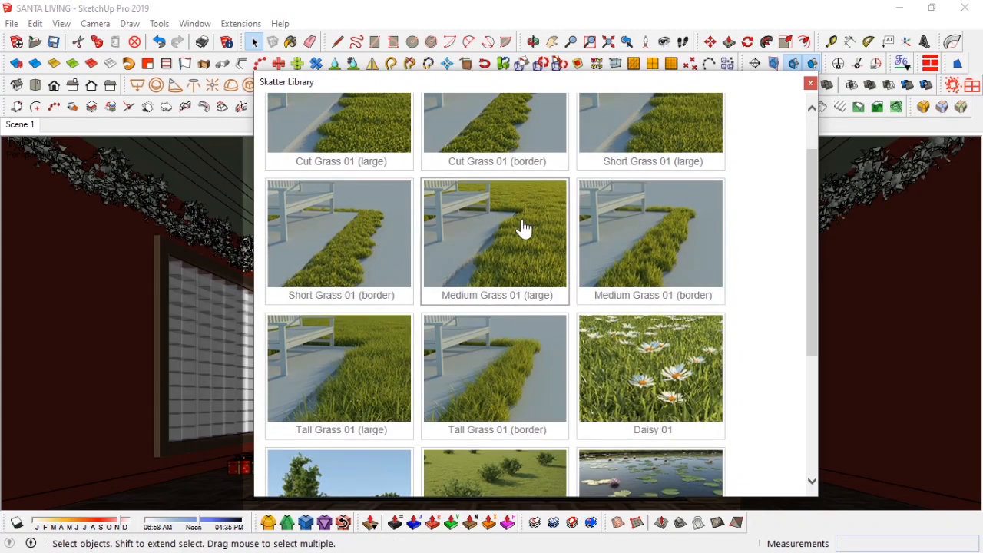
scroll(523, 228, down, 1)
click(503, 179)
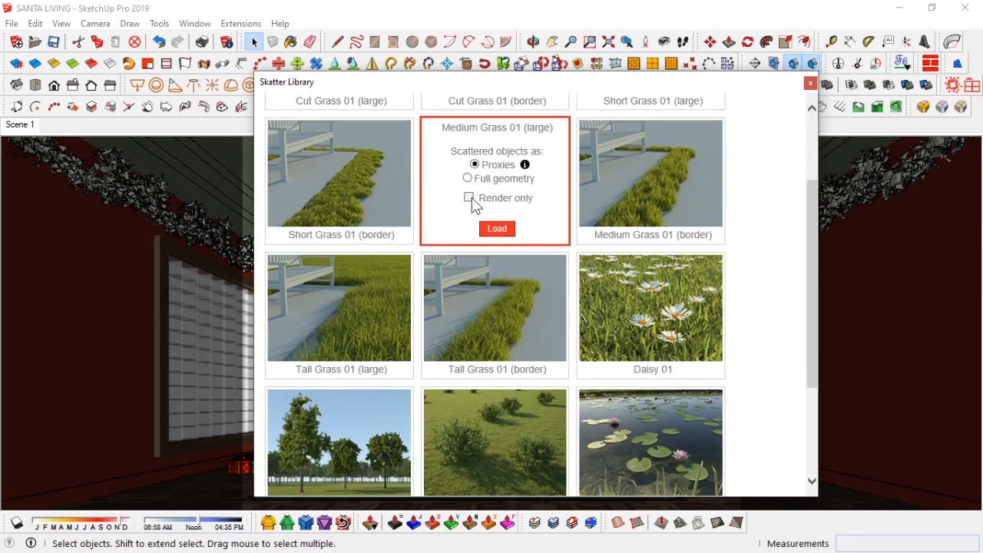
click(498, 229)
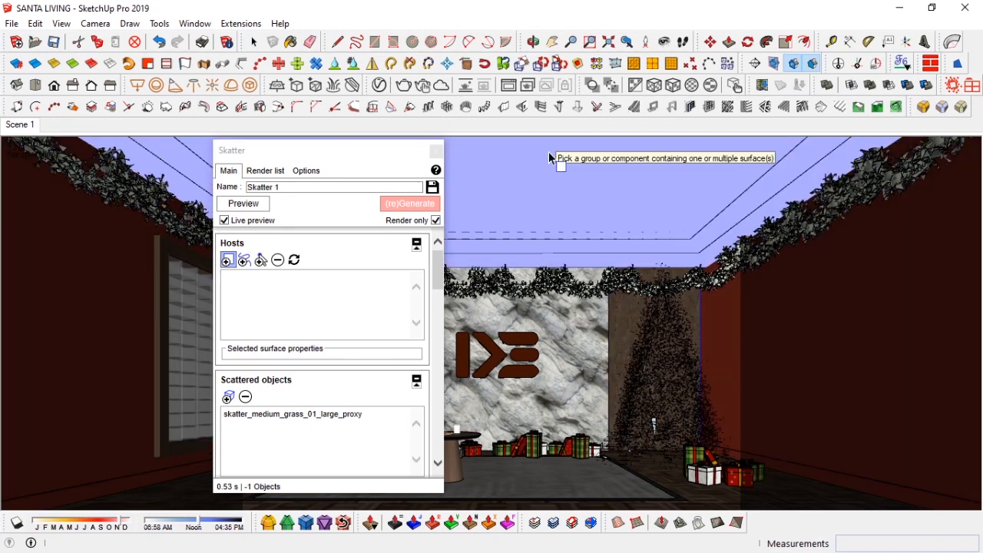
Step: Pick the wall panel group beside the Christmas tree as the scatter host
key(space)
double_click(716, 303)
click(627, 315)
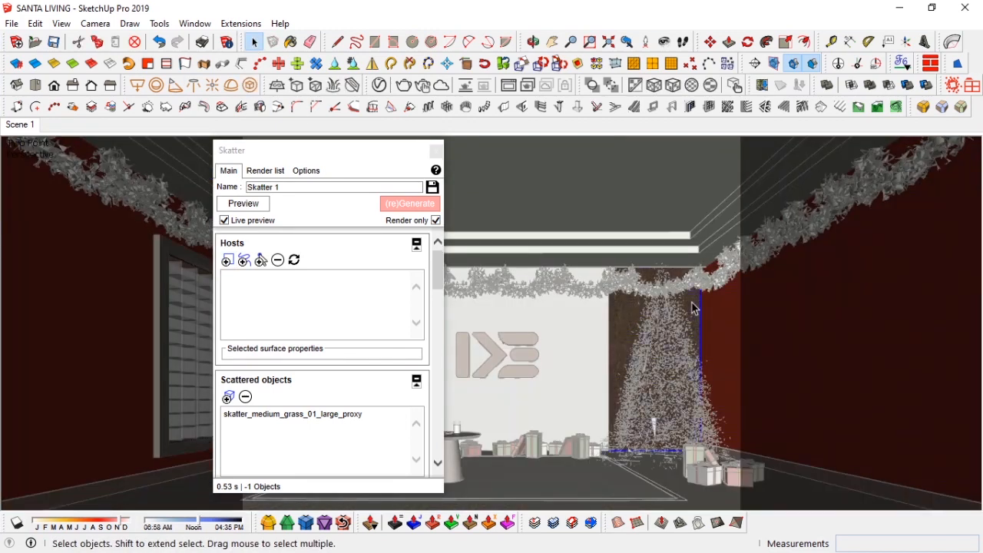
click(228, 259)
click(698, 307)
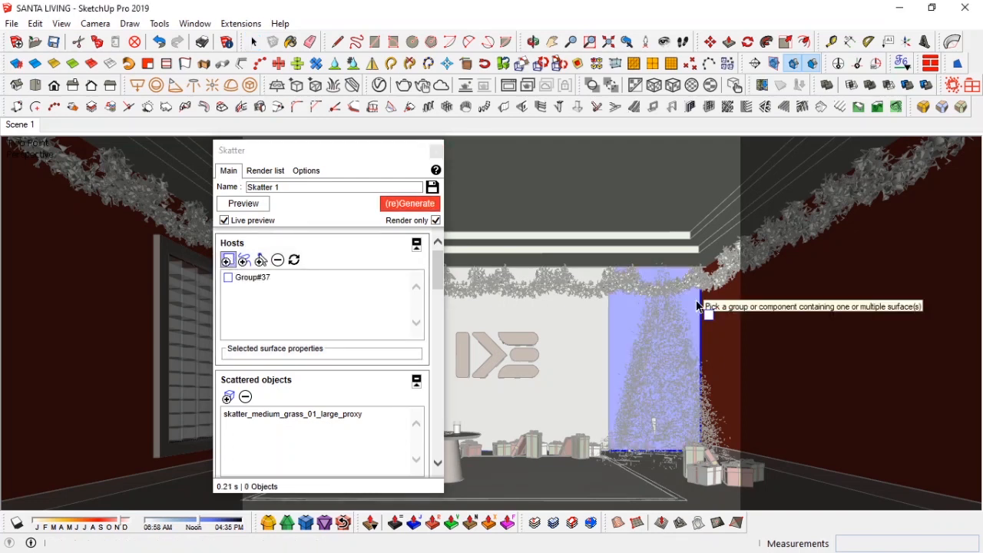
Step: Set the distribution projection axis to Custom and pick a horizontal axis pointing into the wall
drag(312, 151, 98, 141)
scroll(103, 407, down, 10)
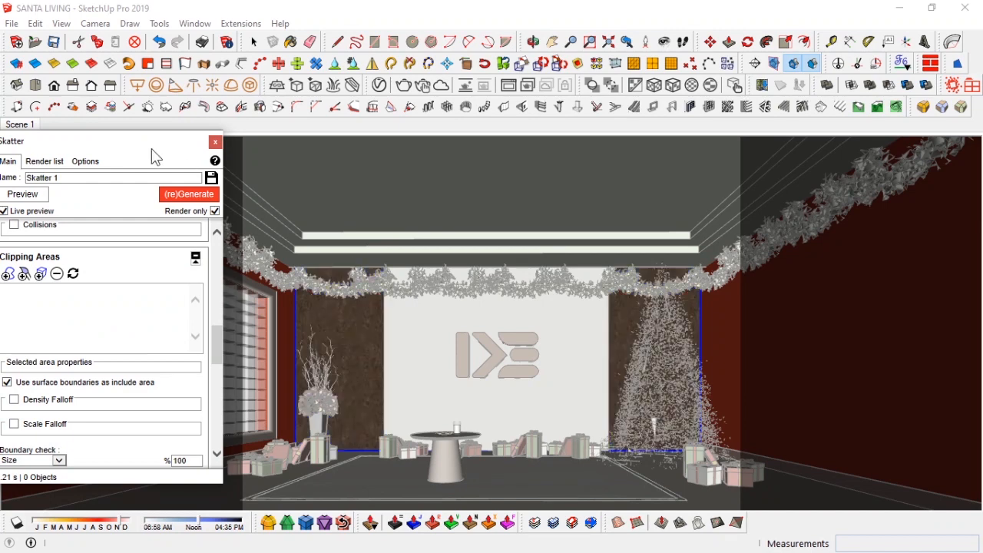
drag(113, 156, 143, 139)
scroll(149, 301, up, 5)
click(154, 314)
scroll(169, 326, up, 1)
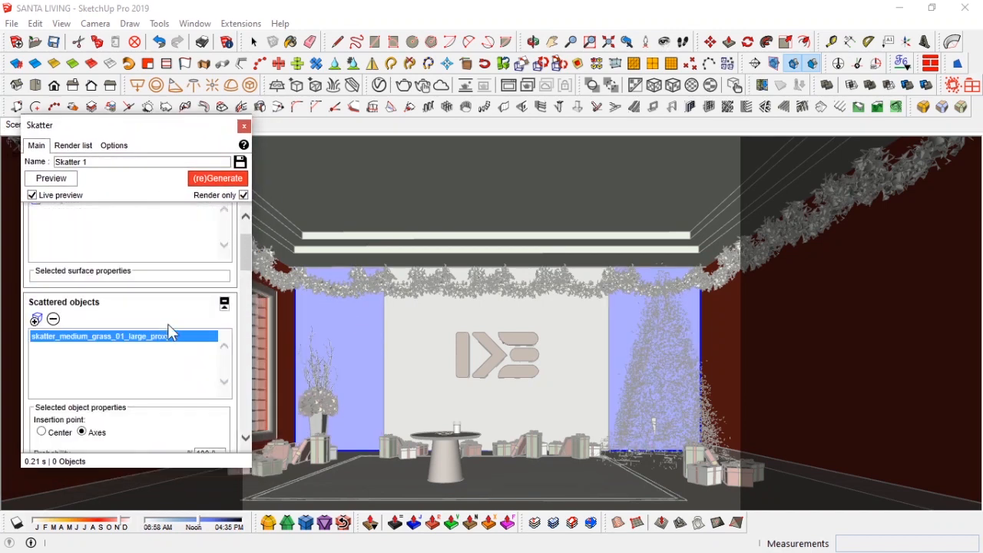
scroll(169, 326, down, 7)
scroll(167, 326, up, 2)
click(209, 246)
click(216, 265)
click(55, 265)
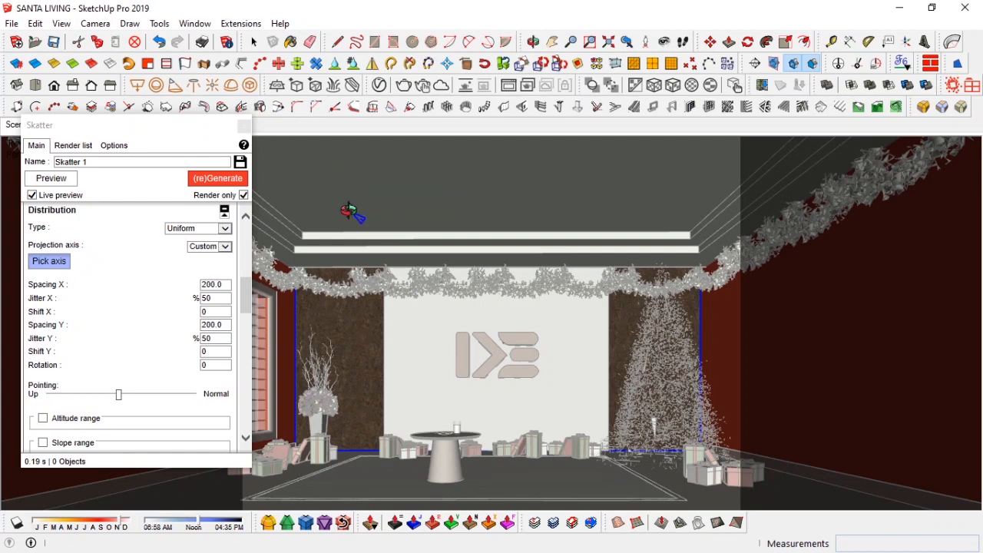
shift+middle_drag(349, 211, 451, 213)
click(57, 265)
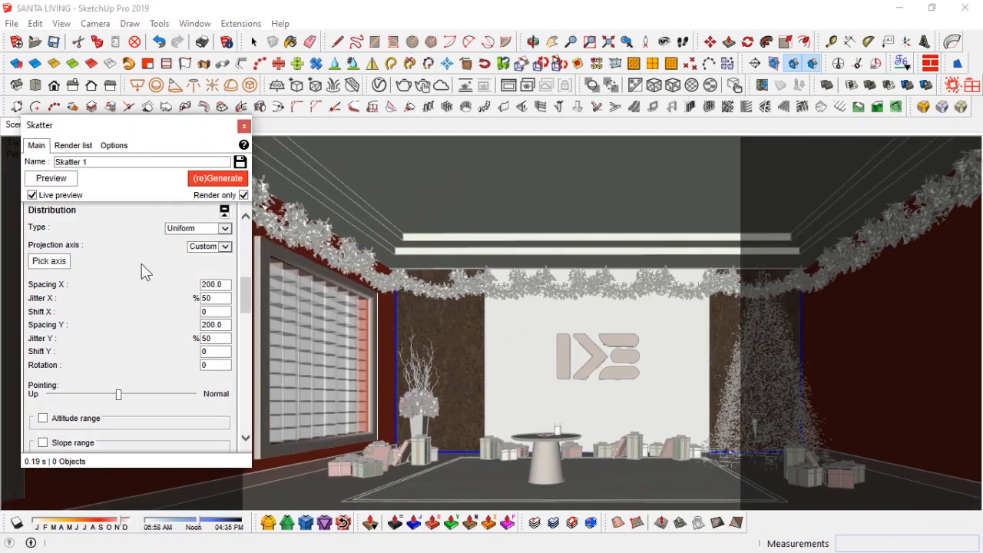
click(388, 220)
shift+middle_drag(588, 354, 492, 348)
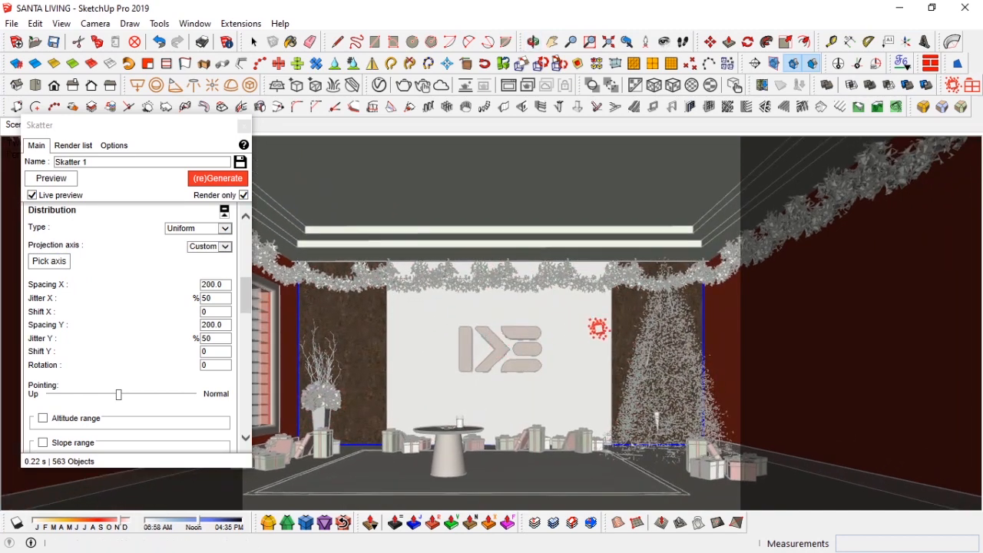
Step: Add a painted clipping area set to Include, without surface boundaries, in Paint mode
scroll(165, 353, down, 10)
scroll(165, 365, up, 8)
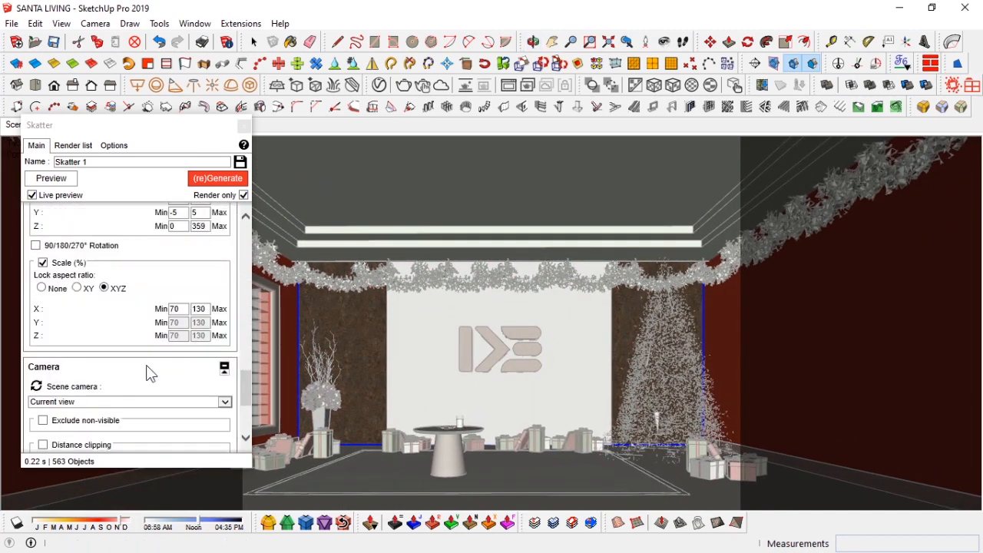
click(53, 278)
click(77, 404)
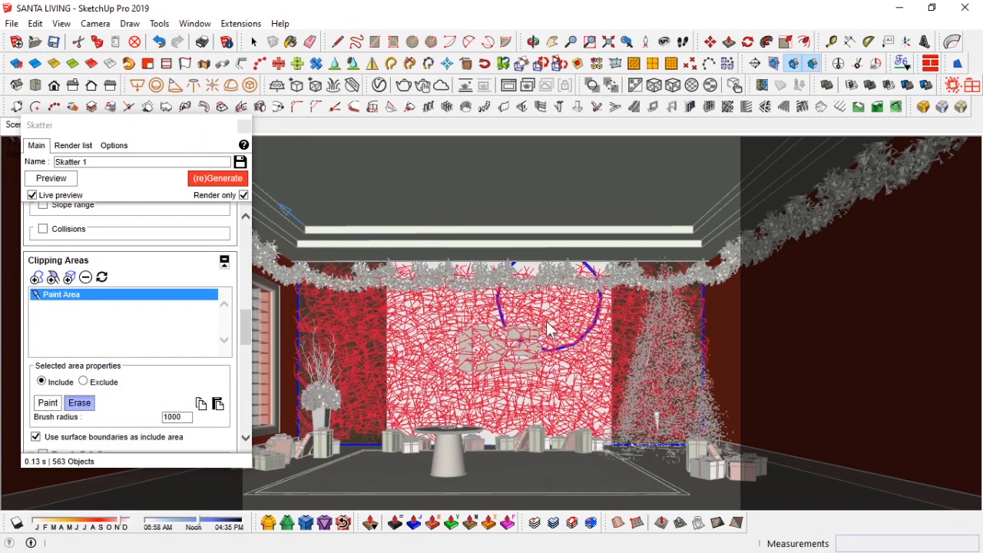
click(83, 382)
mouse_move(557, 342)
mouse_down()
mouse_move(551, 382)
mouse_move(463, 335)
mouse_move(446, 372)
mouse_up()
scroll(146, 350, down, 4)
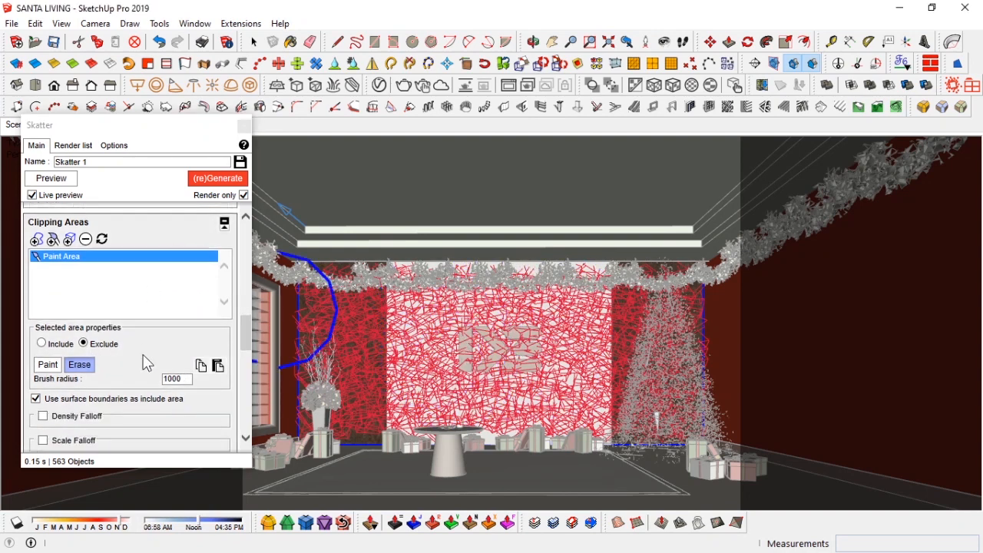
scroll(96, 309, up, 1)
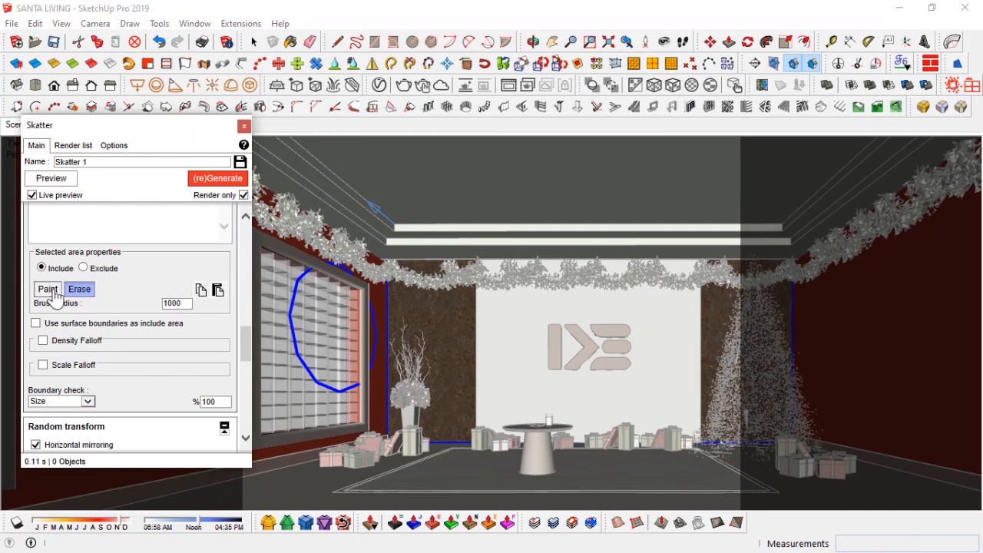
click(48, 287)
scroll(48, 287, up, 3)
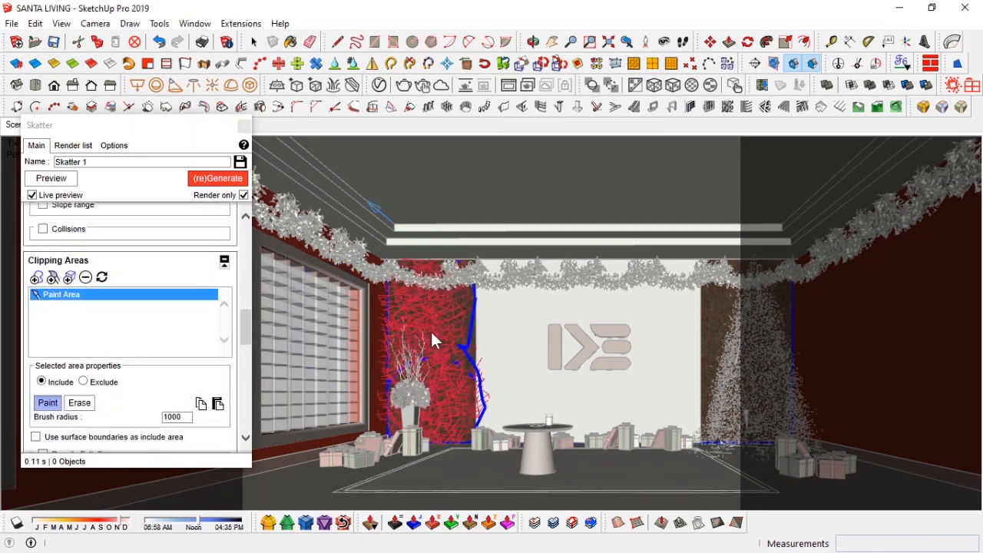
Step: Paint the clipping area over both side wall panels and erase it from the centre wall
mouse_move(727, 296)
mouse_down()
mouse_move(739, 396)
mouse_move(776, 302)
mouse_up()
click(79, 402)
drag(648, 285, 645, 376)
drag(522, 345, 531, 398)
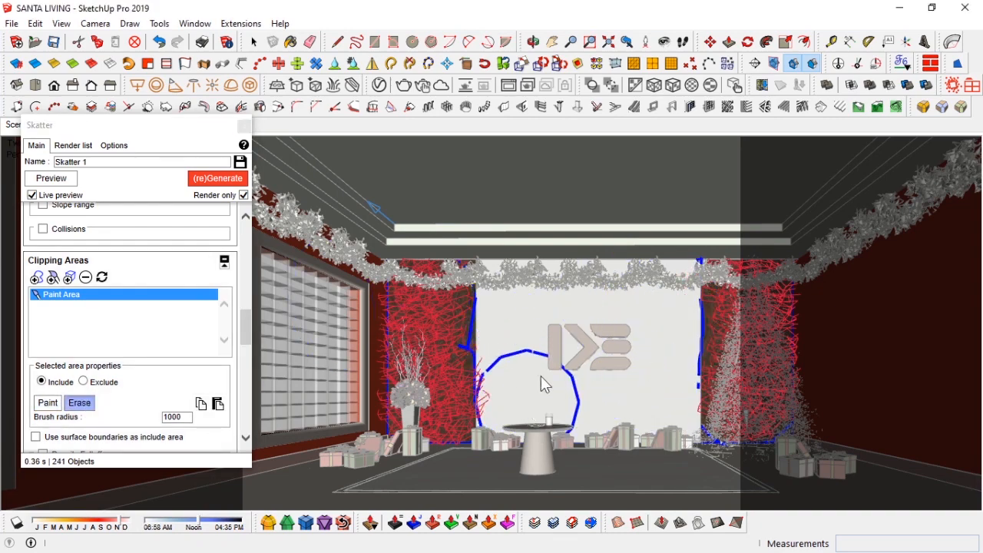
Step: Review the random transform rotation and scale settings of the scatter
scroll(203, 330, down, 10)
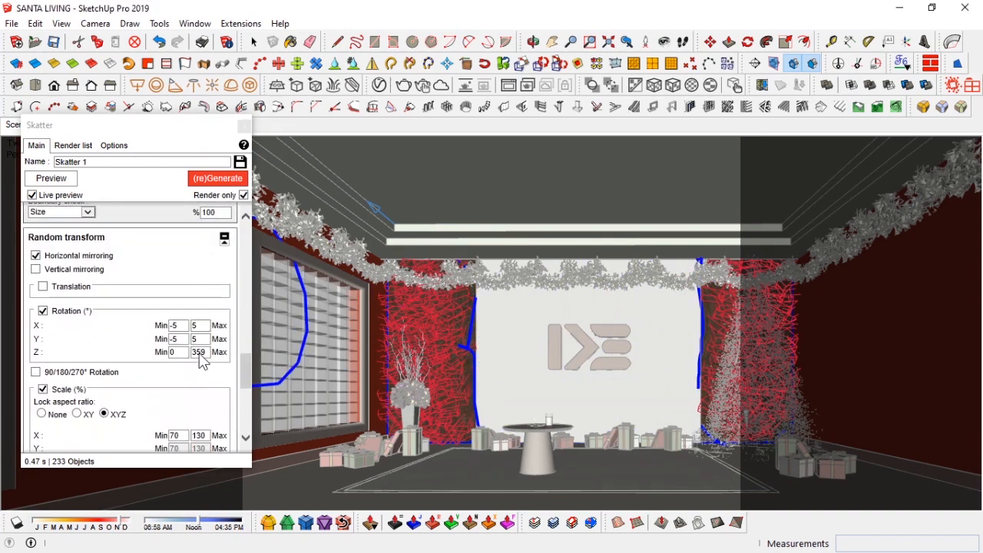
click(215, 402)
scroll(137, 342, up, 8)
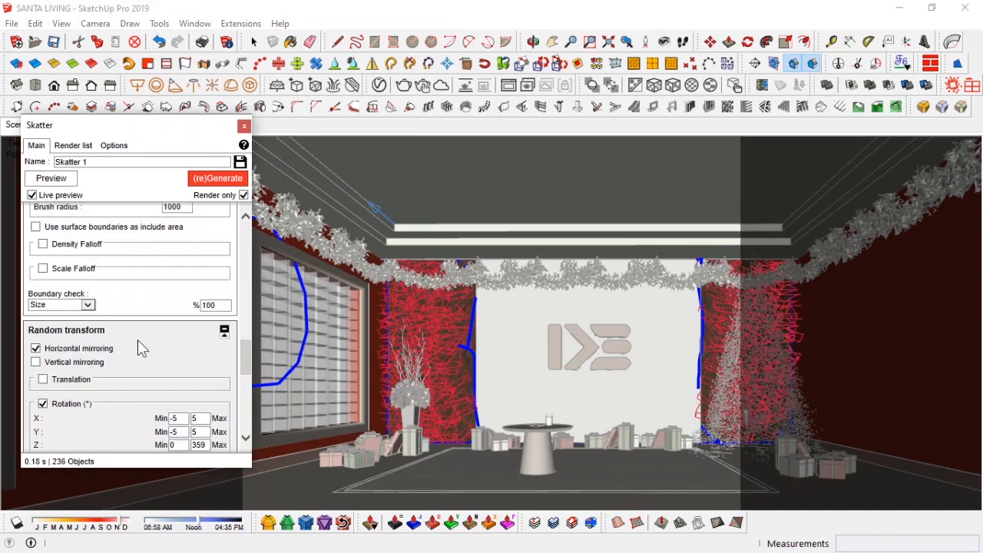
scroll(146, 345, up, 2)
scroll(192, 330, down, 2)
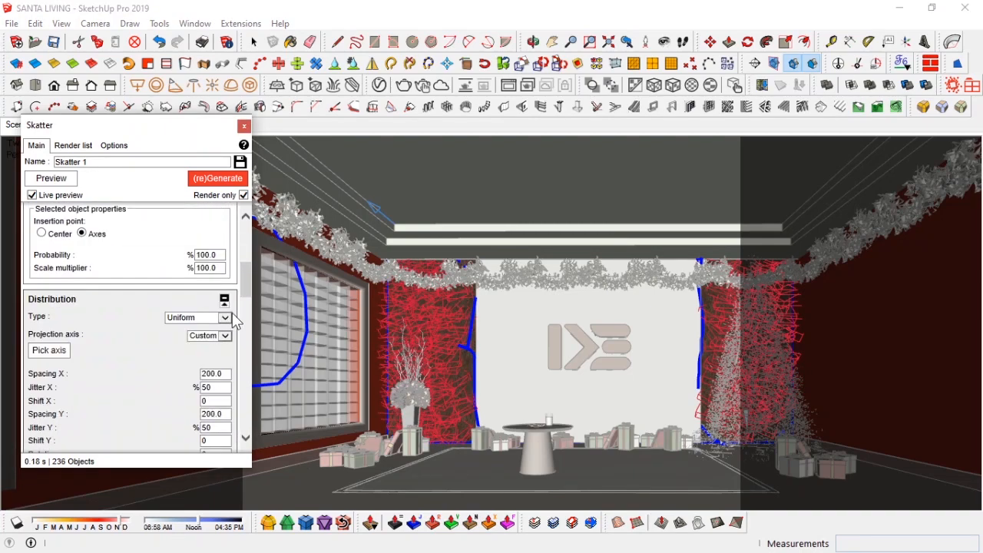
Step: Switch the distribution to Random with Projection mode and set density to 0.0056 items per unit
click(224, 317)
click(206, 327)
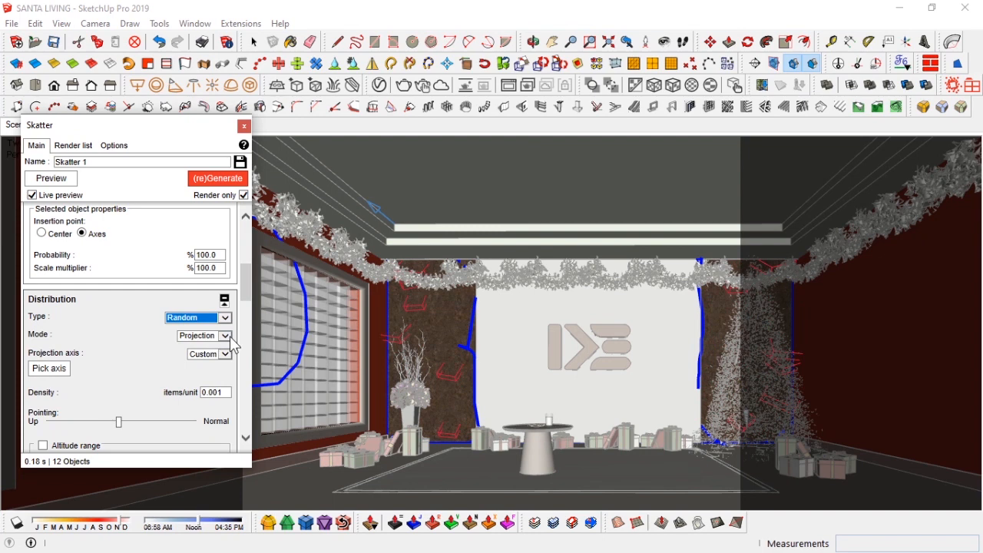
click(223, 338)
click(223, 339)
click(225, 355)
click(224, 356)
click(227, 392)
text(2)
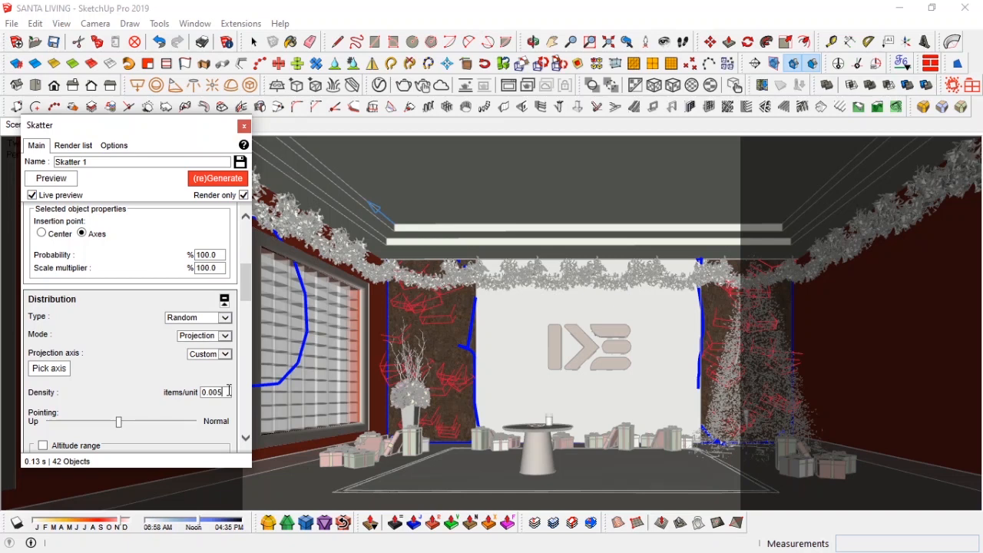
key(Return)
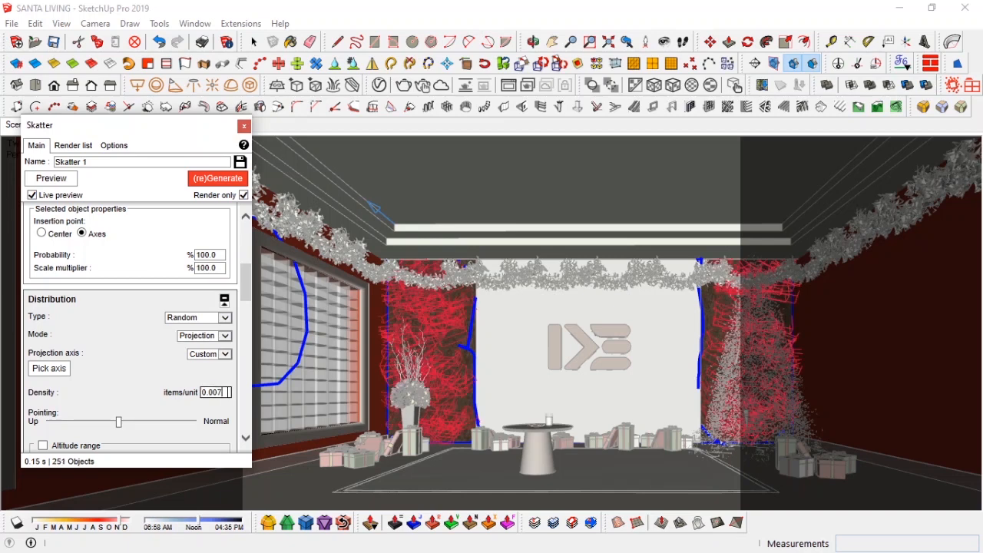
key(Return)
key(Return)
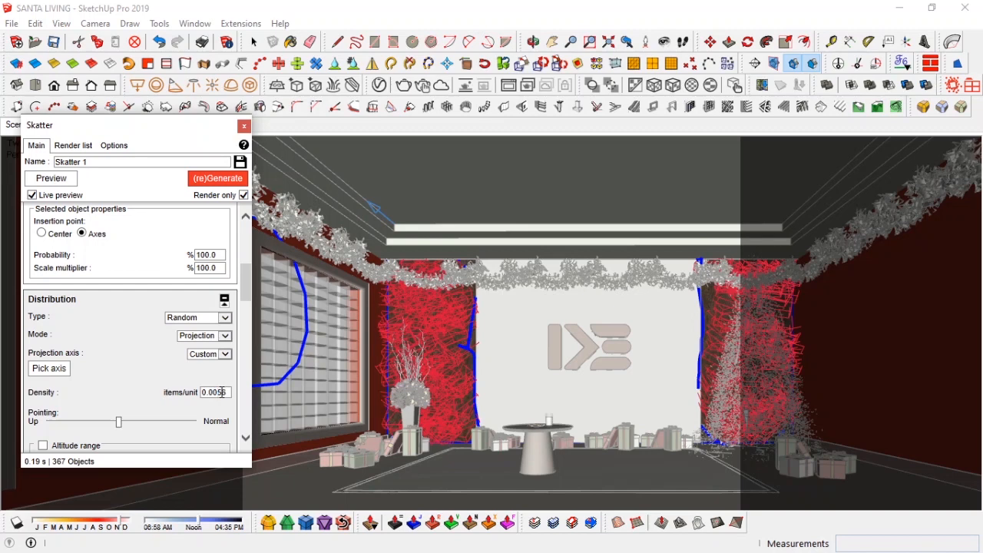
Step: Name the scatter wall grass and regenerate it
key(Return)
text(wall grass)
click(215, 178)
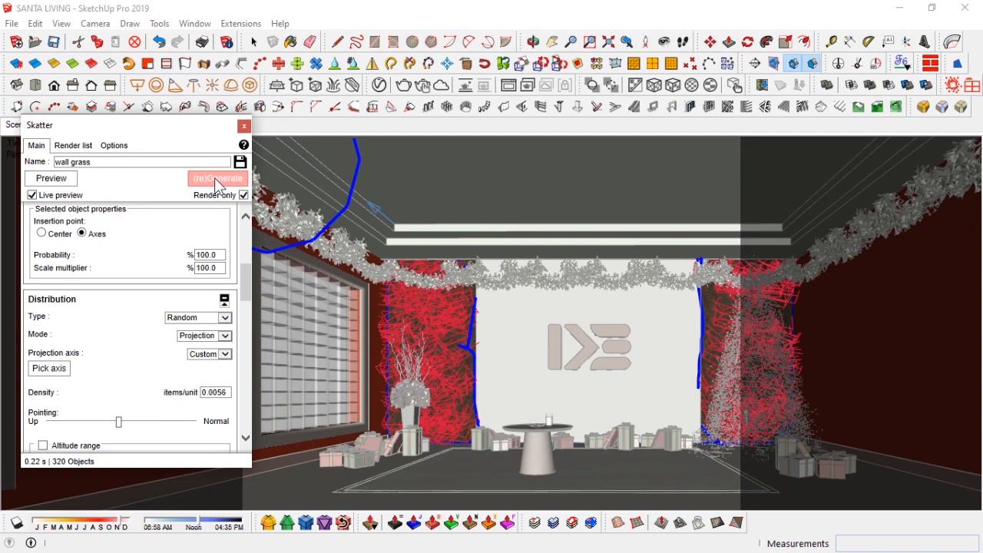
Step: Close the Skatter dialog, return to Scene 1 and make the heavy layer visible
click(246, 127)
click(21, 125)
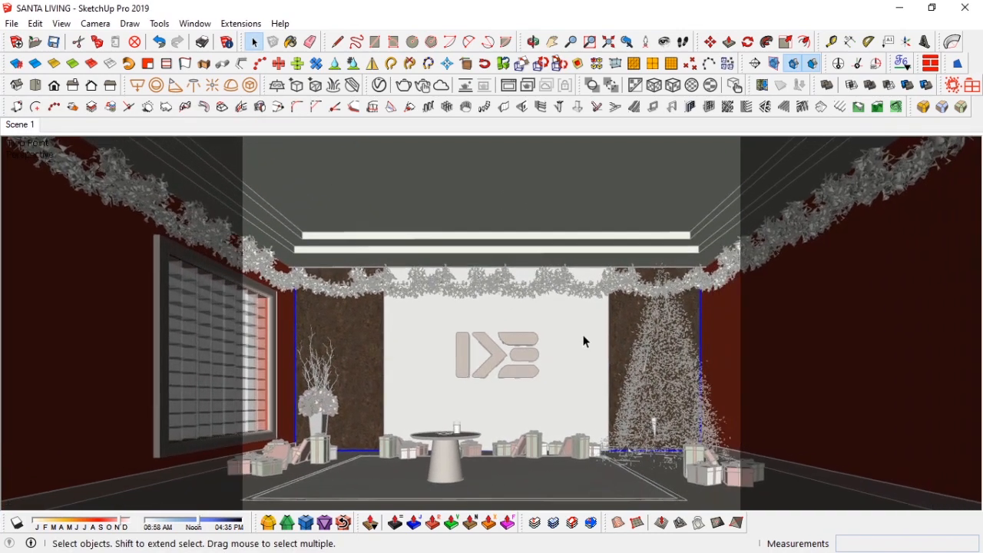
click(560, 290)
click(194, 24)
click(338, 39)
click(814, 157)
click(794, 249)
click(837, 157)
click(975, 143)
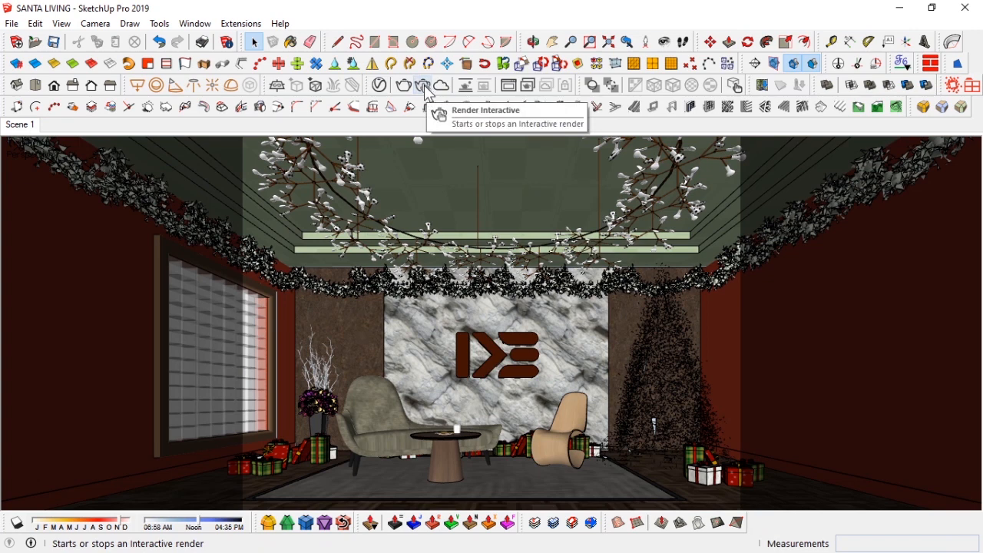
Step: Reframe the camera view, update Scene 1 and save the model
key(z)
scroll(485, 313, down, 2)
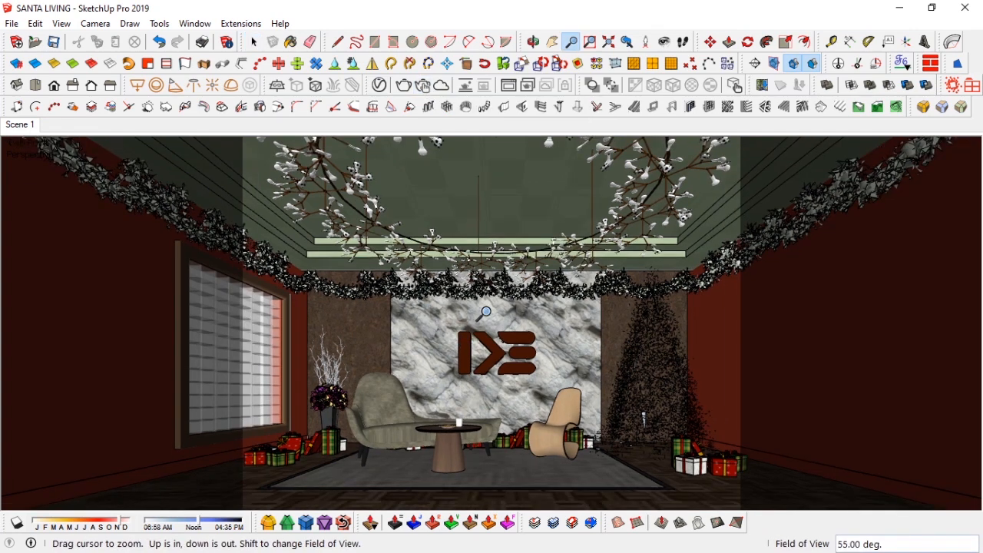
key(h)
drag(480, 330, 486, 329)
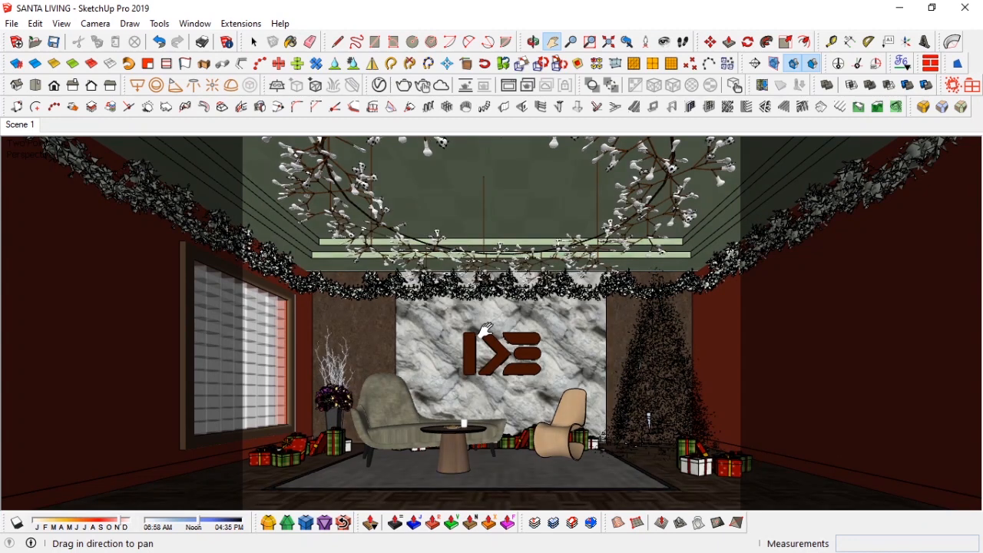
key(z)
scroll(484, 352, up, 2)
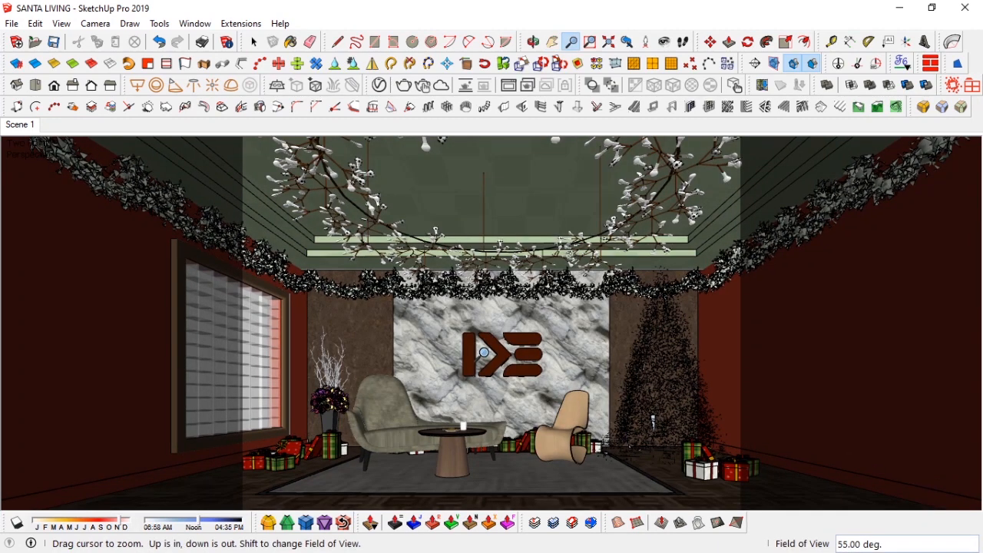
drag(484, 352, 483, 349)
key(space)
right_click(22, 126)
click(61, 187)
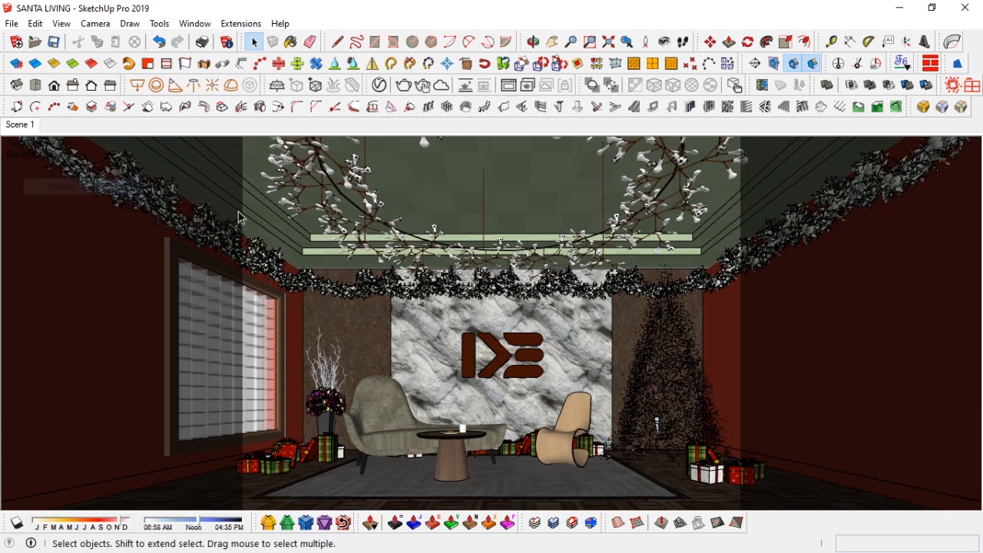
click(53, 42)
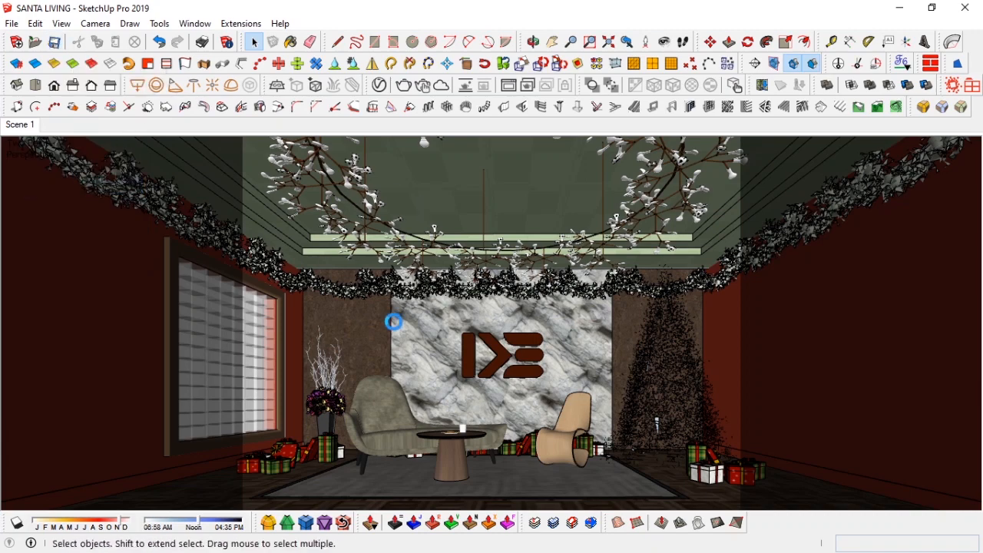
Step: Select the centre wall and open the V-Ray frame buffer to review the last render
click(386, 302)
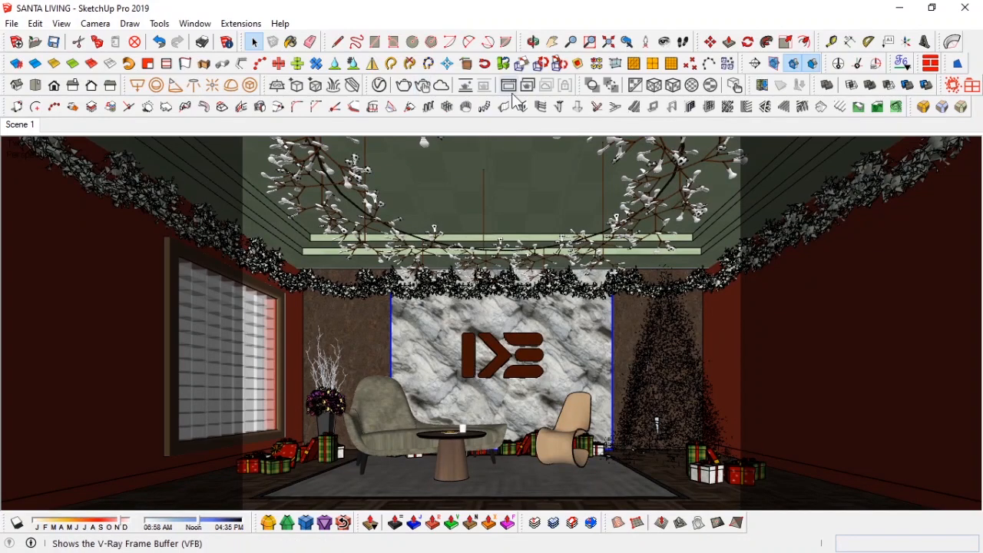
click(465, 84)
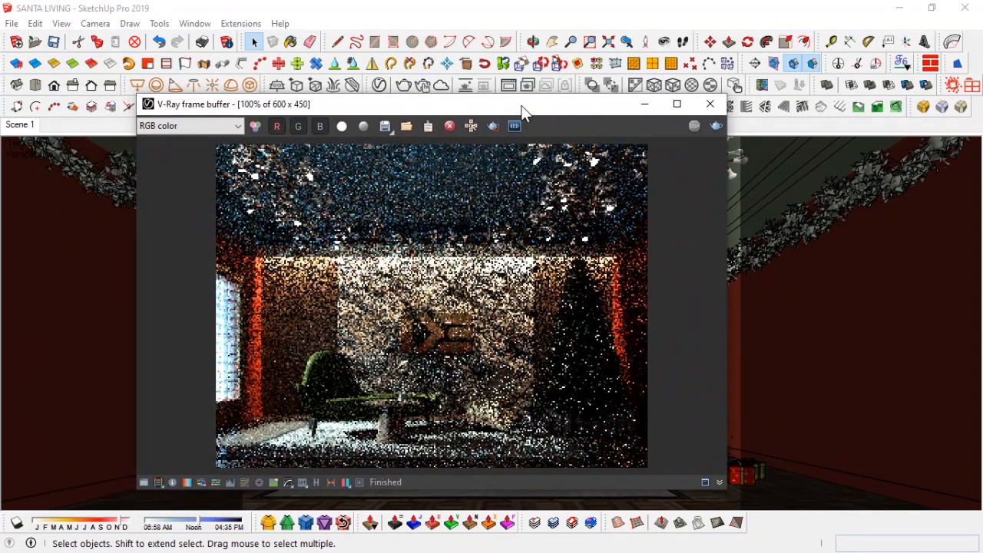
mouse_move(523, 112)
mouse_down()
mouse_move(375, 106)
mouse_move(753, 109)
mouse_move(418, 109)
mouse_up()
click(546, 109)
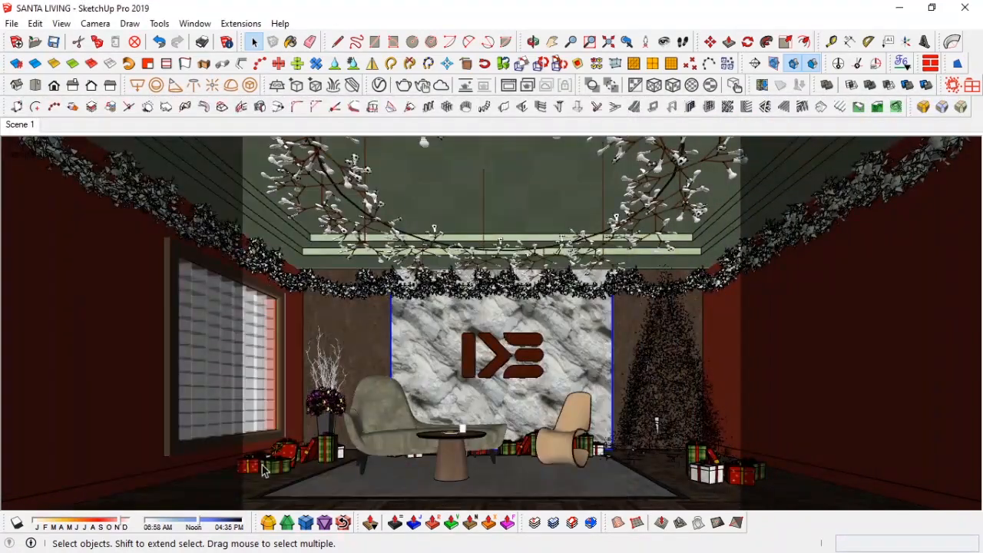
Step: Hide the heavy layer
click(260, 465)
key(ctrl+t)
click(814, 157)
click(793, 250)
Step: Move the gift boxes beside the window slightly and set the field of view to 55 degrees
click(154, 473)
key(m)
click(133, 487)
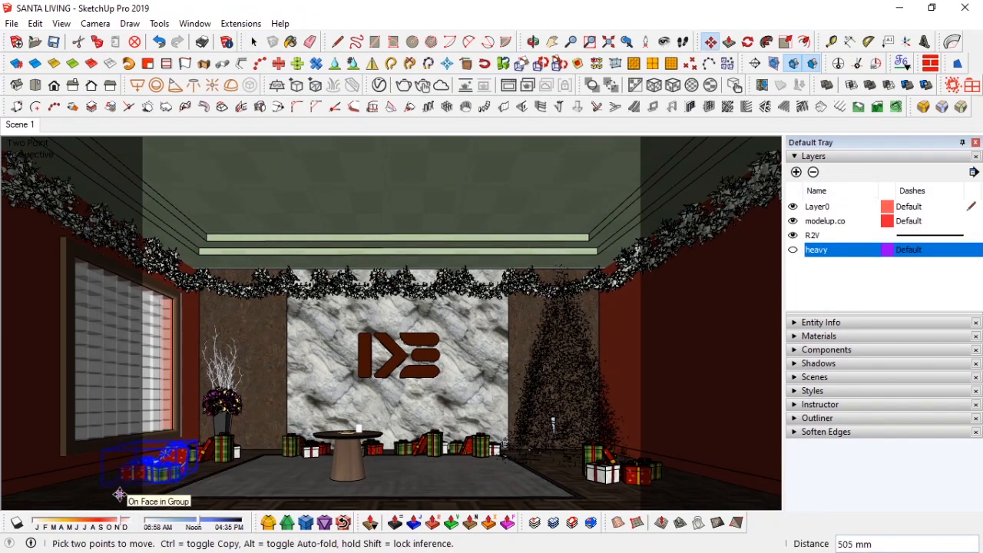
click(117, 494)
key(space)
click(966, 156)
click(976, 143)
text(z55)
key(Return)
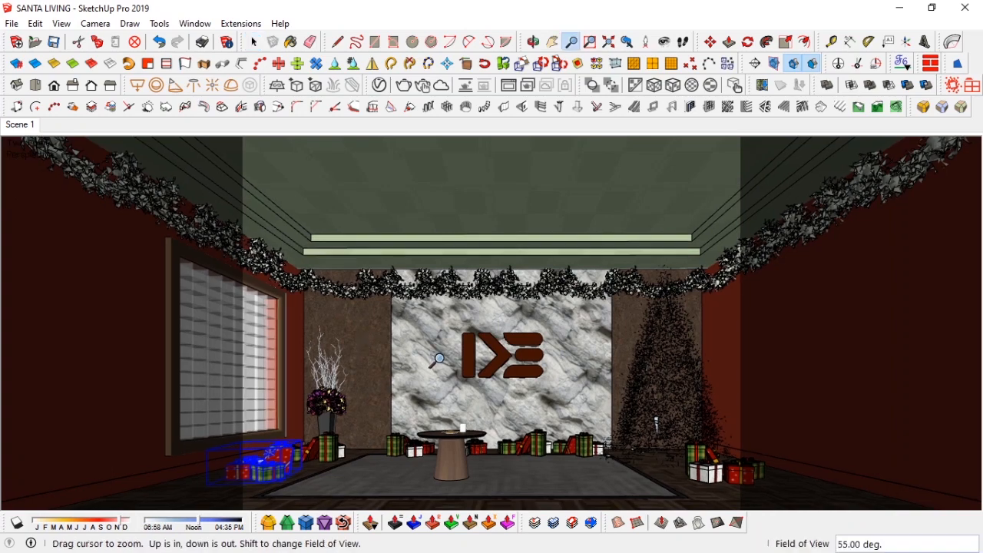
Step: Update Scene 1 and turn the heavy layer back on
key(space)
right_click(17, 127)
click(53, 188)
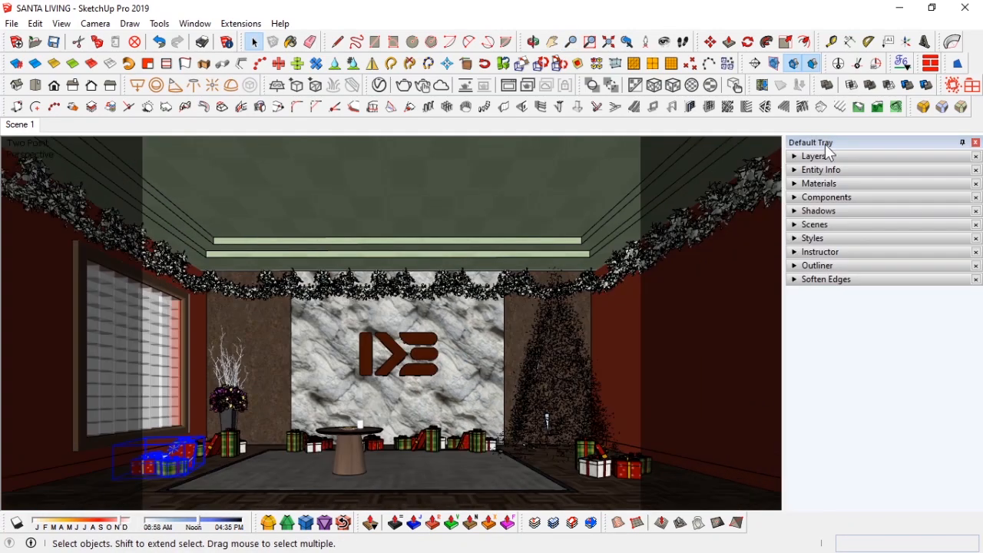
click(829, 154)
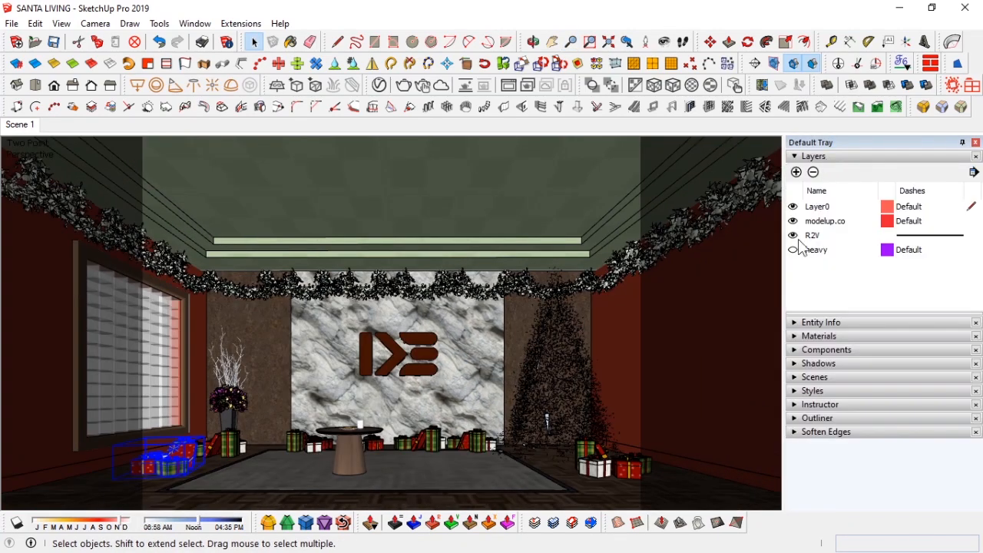
click(804, 248)
click(922, 156)
click(976, 143)
Step: Sample the ivy leaf material Material5 from the wall grass with the paint bucket
click(509, 86)
click(546, 112)
key(b)
key(alt)
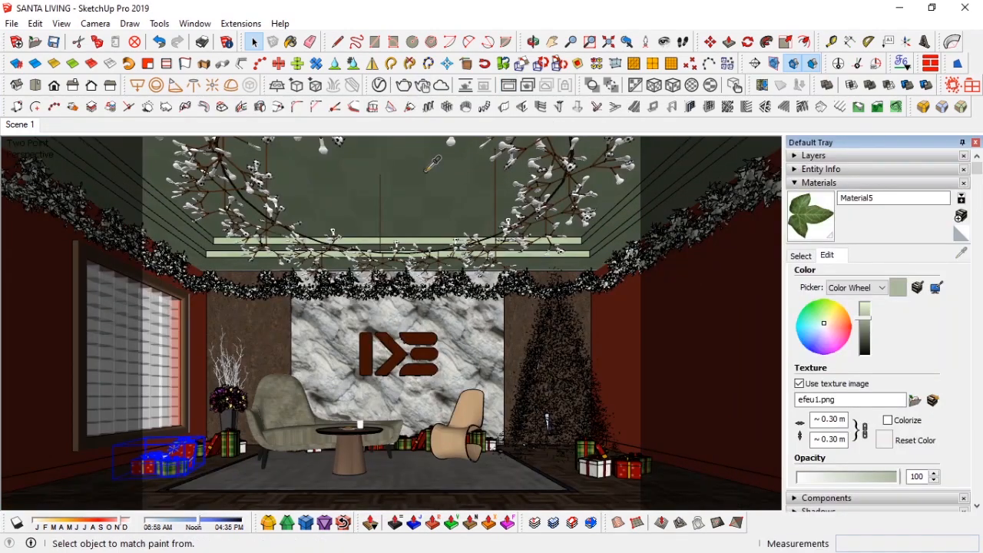
key(alt)
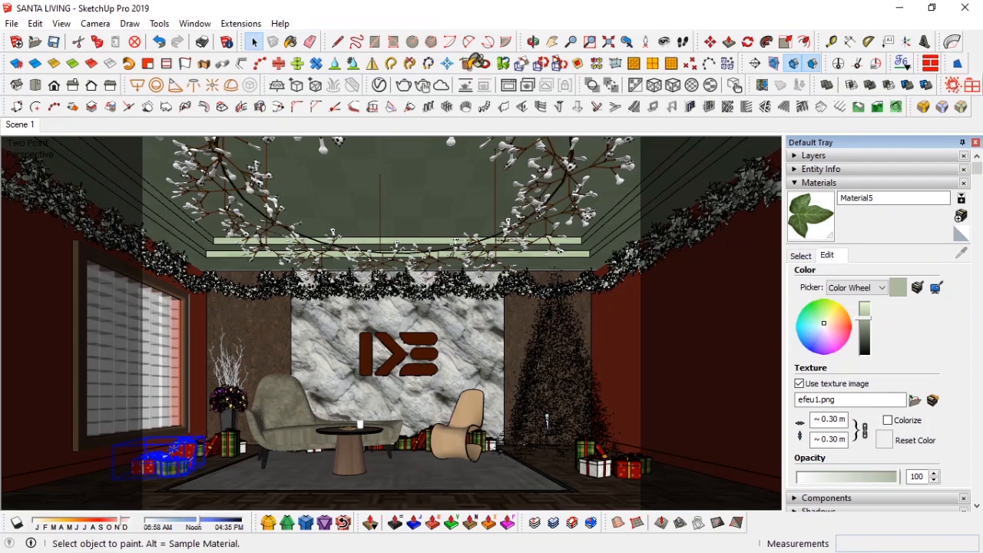
click(803, 258)
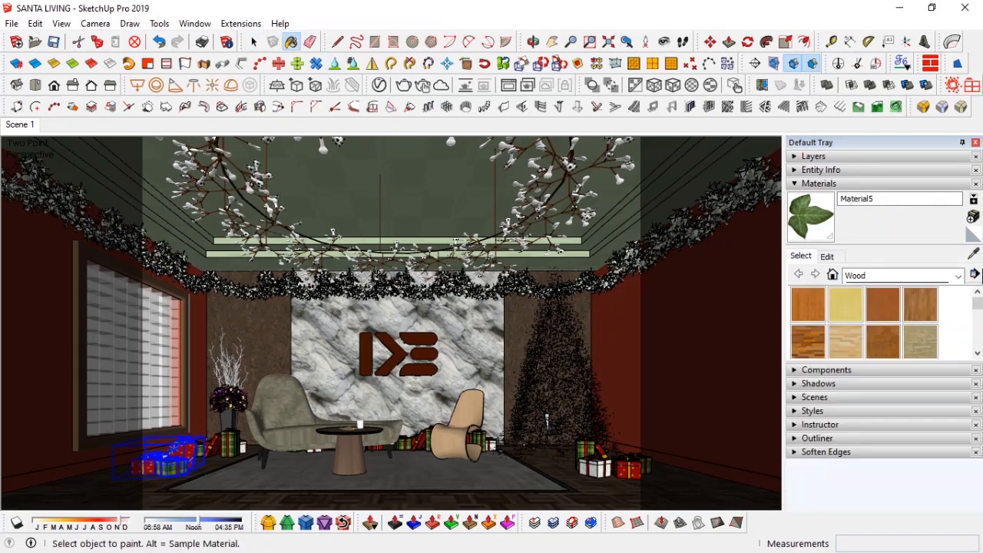
Step: In the V-Ray Asset Editor, set the ivy material's Mix Texture A colour to a deeper blue
click(361, 84)
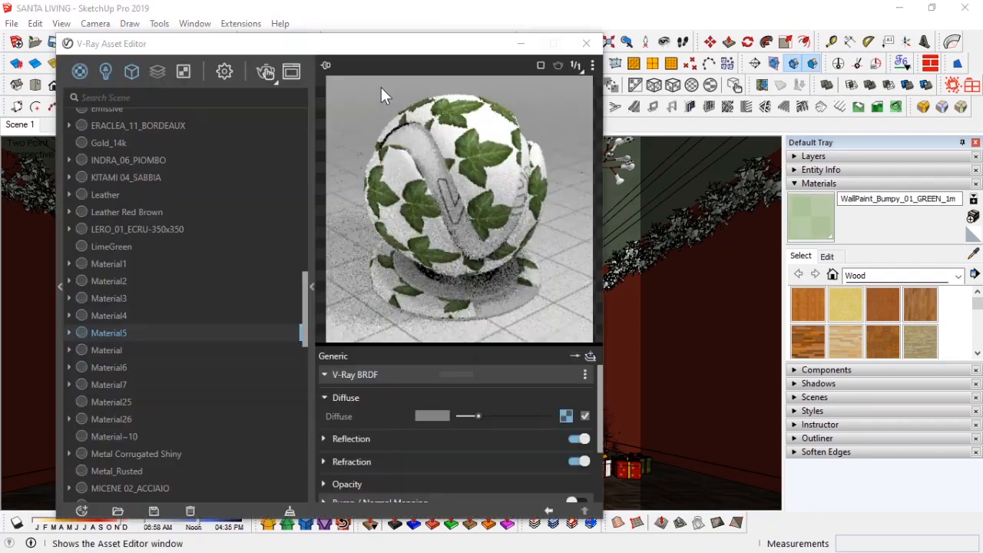
click(565, 416)
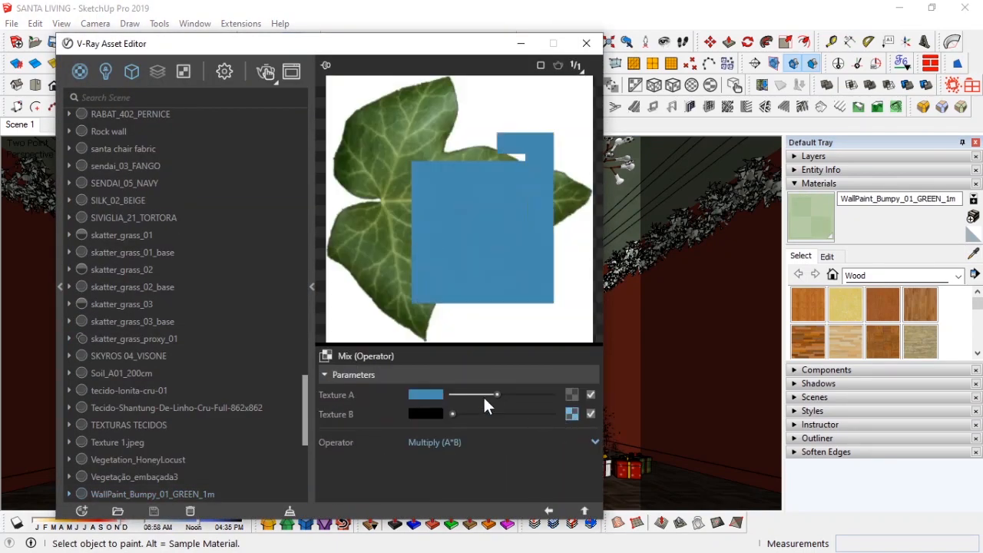
click(426, 395)
drag(464, 286, 464, 284)
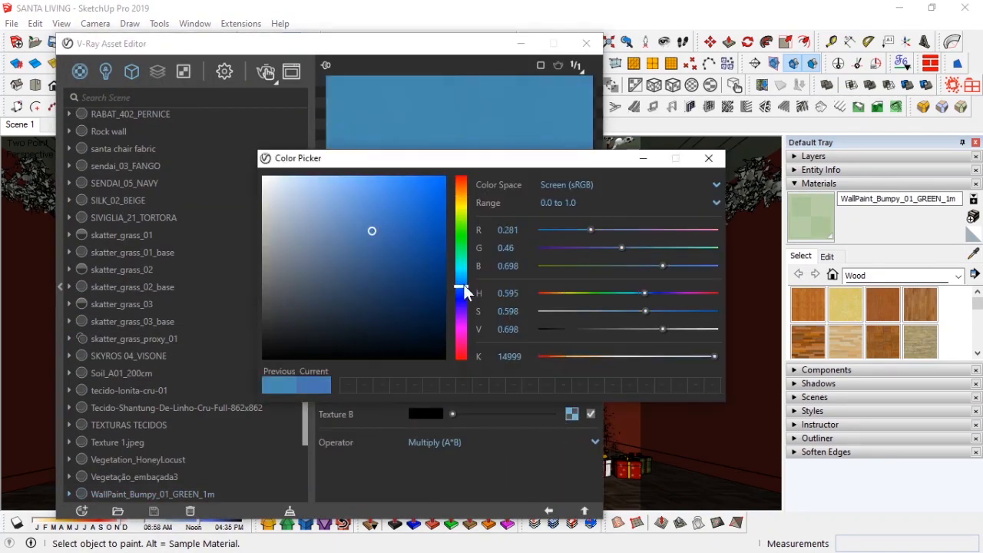
click(392, 238)
click(708, 159)
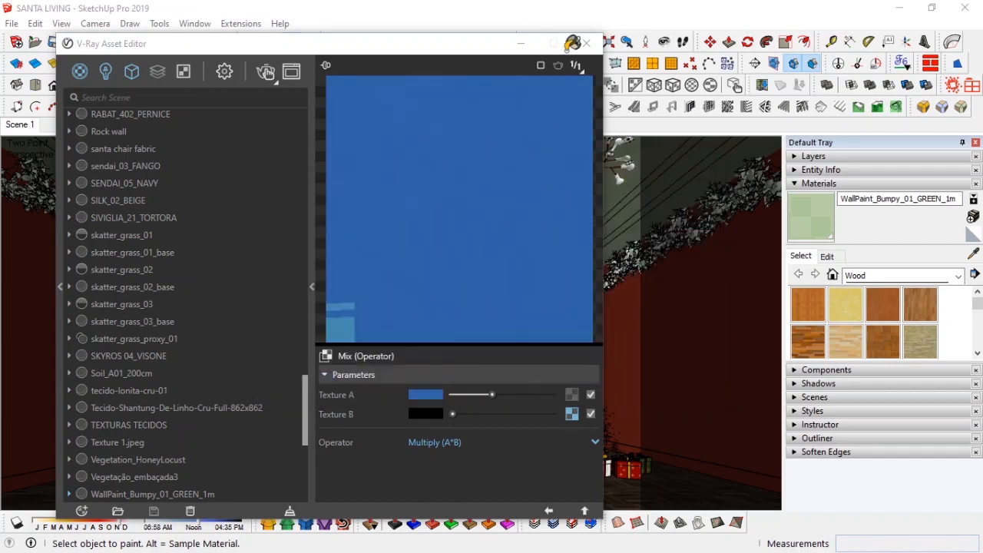
click(586, 43)
click(819, 183)
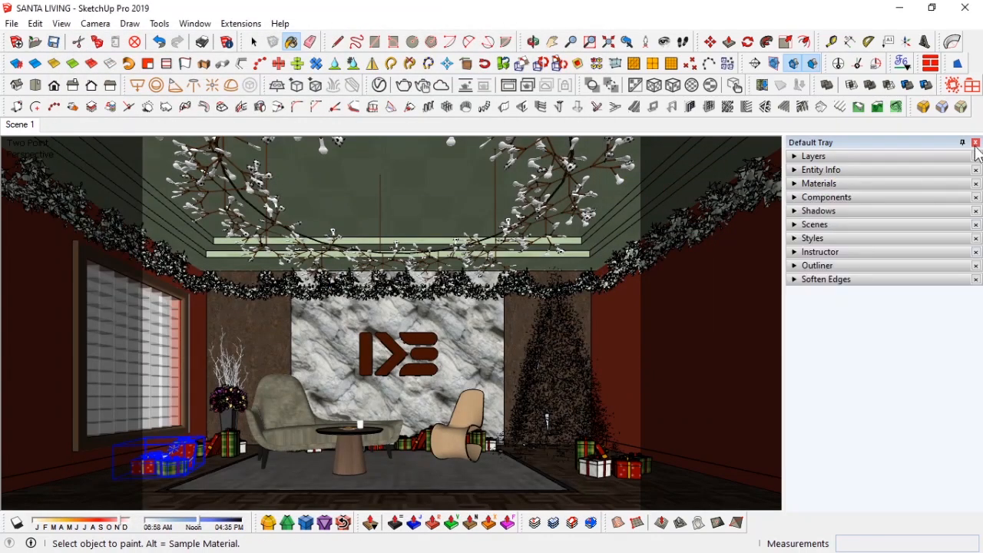
key(space)
click(976, 142)
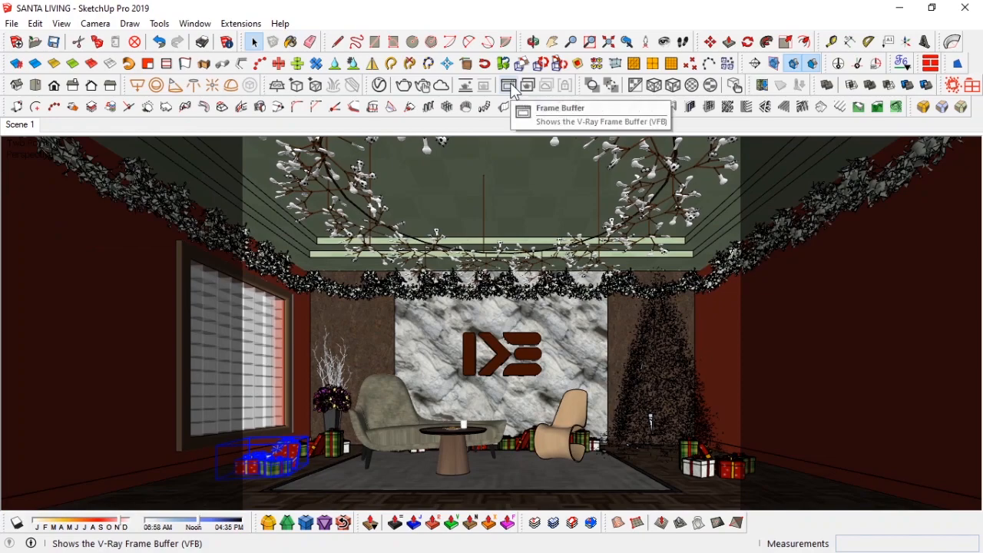
Step: Open the V-Ray frame buffer and zoom in to inspect the last render
click(509, 85)
scroll(373, 302, up, 1)
scroll(373, 303, down, 1)
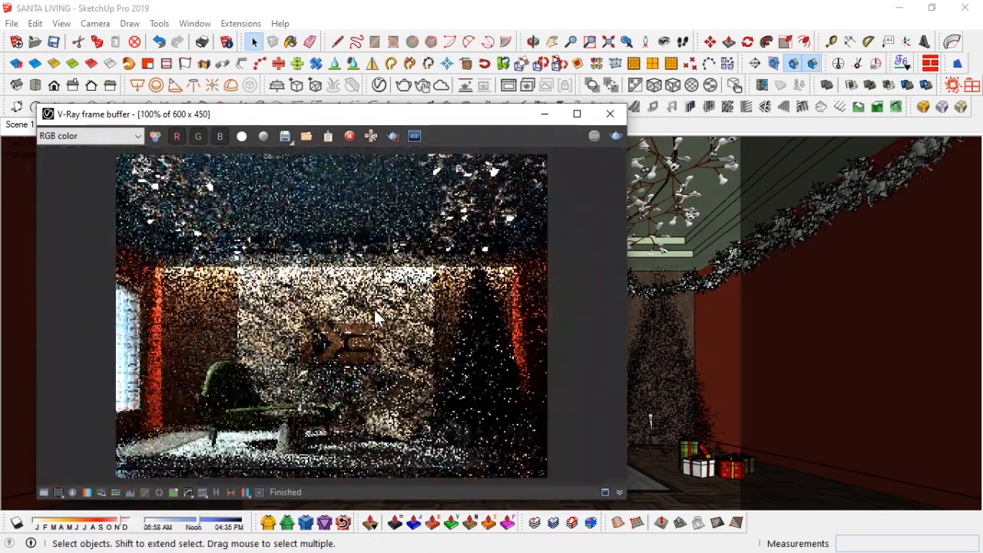
scroll(325, 346, up, 1)
scroll(326, 346, up, 1)
scroll(325, 345, down, 1)
scroll(325, 346, down, 1)
click(545, 114)
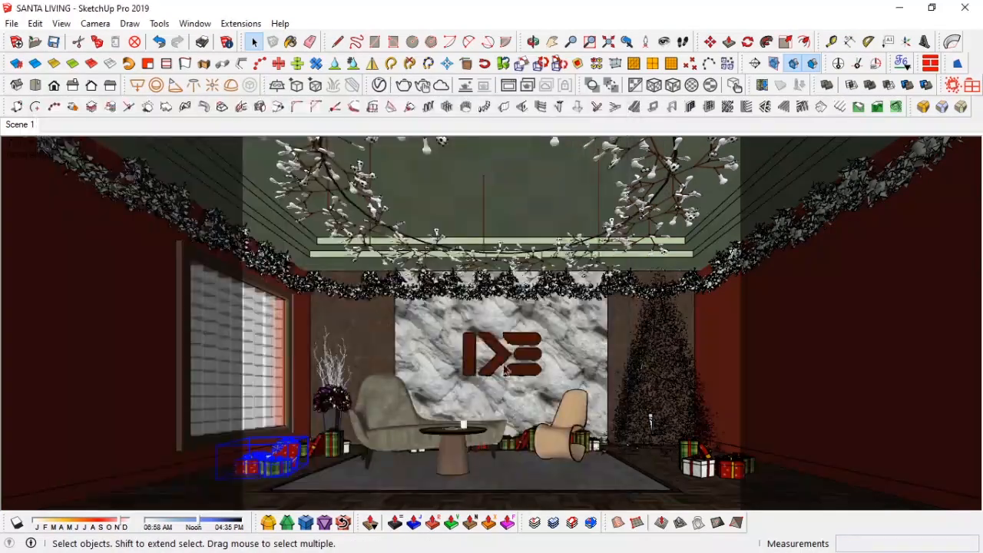
Step: Hide the heavy layer again
key(F4)
click(818, 160)
click(794, 251)
click(976, 142)
Step: Try to scale the logo on the centre wall
scroll(419, 338, up, 3)
middle_drag(346, 330, 476, 367)
click(523, 364)
key(s)
drag(531, 332, 540, 334)
key(space)
click(11, 126)
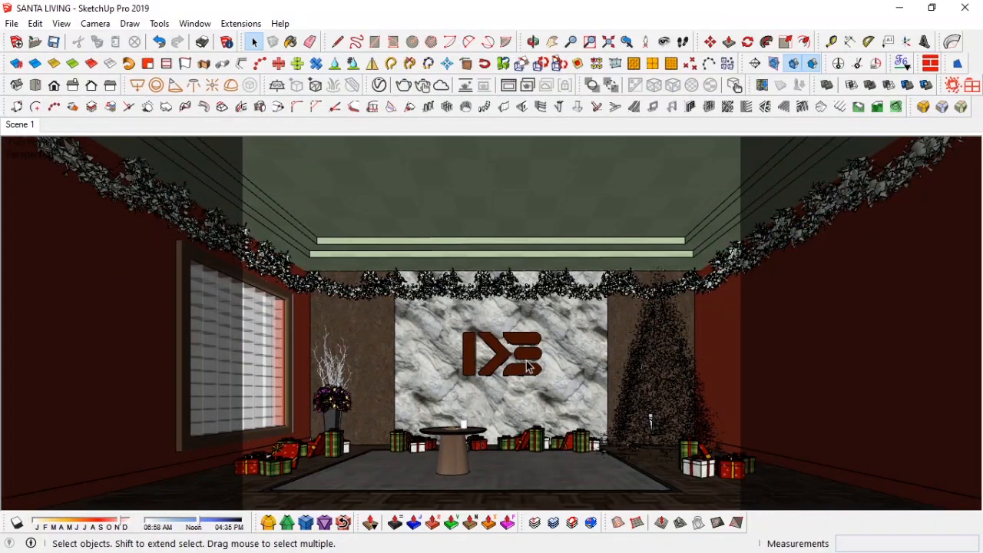
Step: Save the model
key(b)
alt+click(530, 308)
click(423, 85)
scroll(484, 459, down, 3)
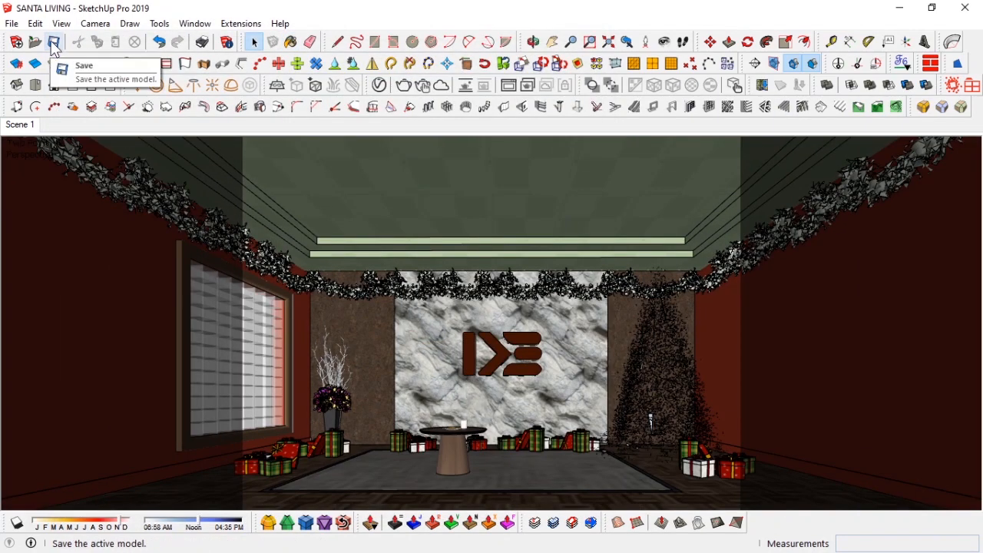
click(52, 42)
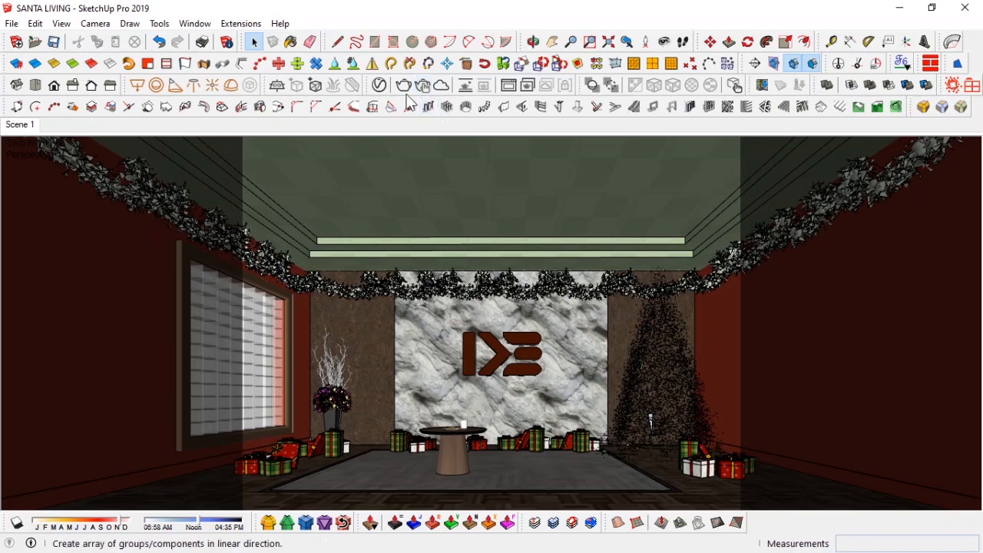
Step: Start an interactive V-Ray render and open the frame buffer
click(425, 86)
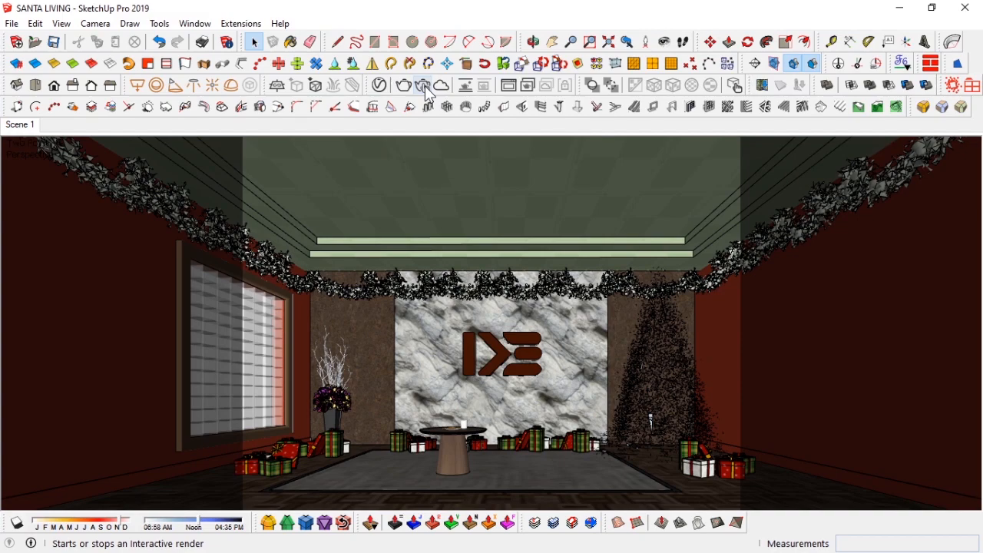
click(506, 88)
click(219, 492)
drag(350, 115, 562, 99)
click(822, 100)
click(427, 87)
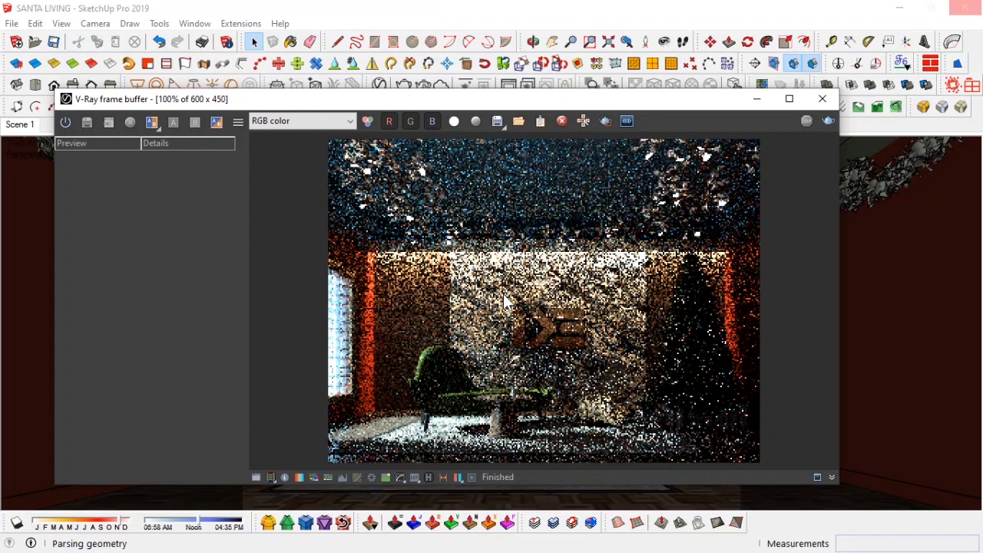
click(429, 477)
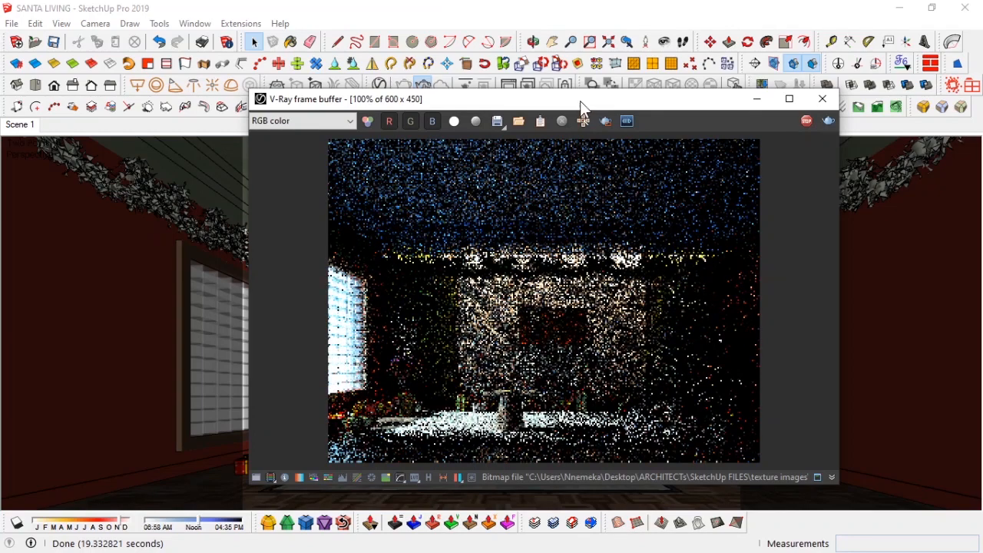
Step: Lock the camera orientation for interactive rendering
mouse_move(582, 101)
mouse_down()
mouse_move(514, 143)
mouse_move(375, 119)
mouse_move(760, 109)
mouse_up()
right_click(389, 288)
click(428, 200)
drag(684, 103, 292, 120)
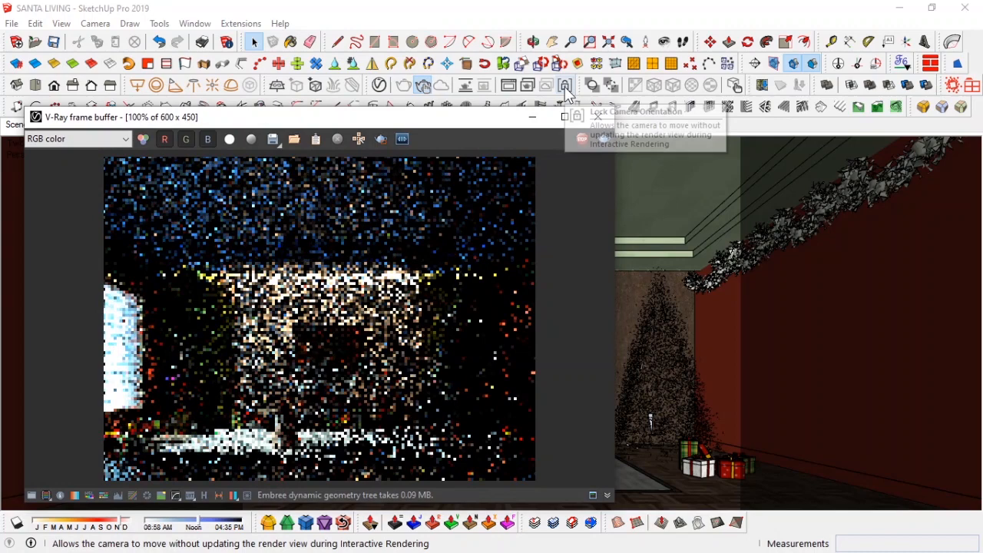
click(565, 86)
click(660, 205)
click(843, 156)
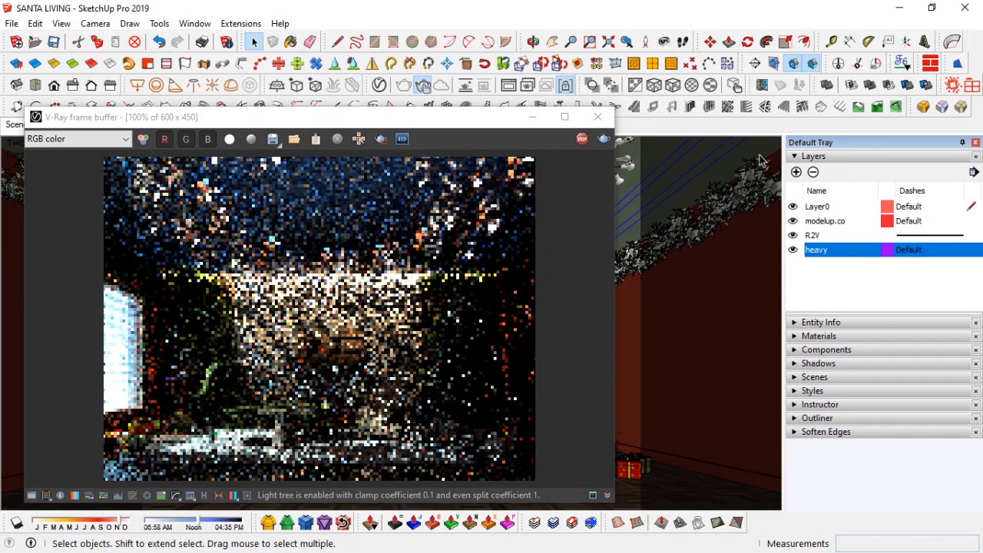
click(844, 156)
Step: Reposition the frame buffer window beside the viewport
mouse_move(447, 127)
mouse_down()
mouse_move(753, 126)
mouse_move(421, 127)
mouse_move(442, 108)
mouse_move(586, 101)
mouse_move(591, 112)
mouse_up()
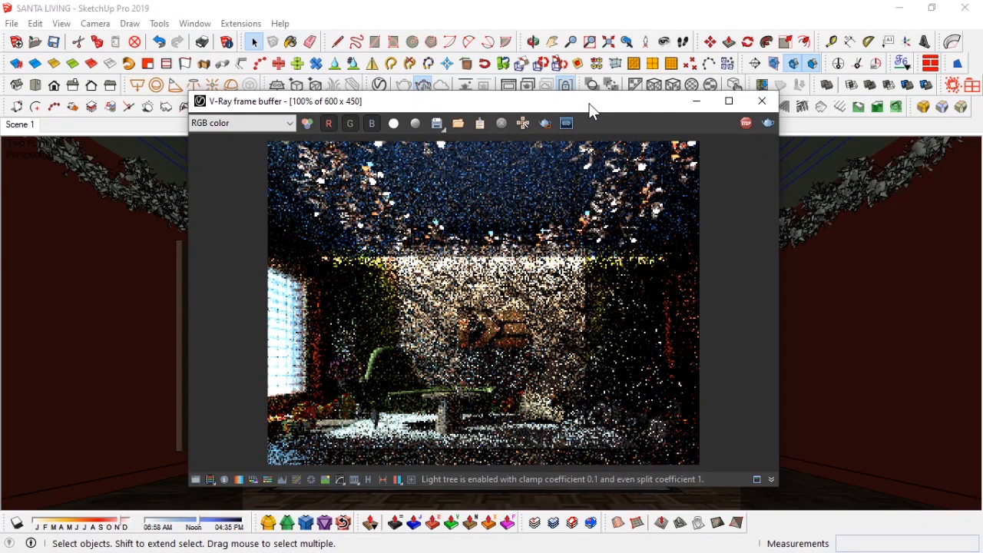
drag(583, 109, 262, 104)
drag(212, 109, 650, 82)
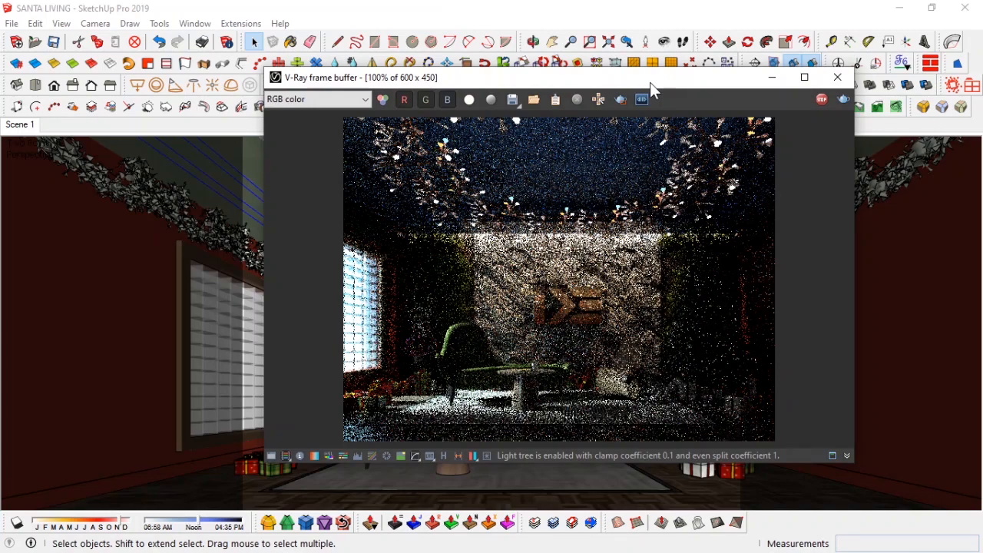
mouse_move(647, 85)
mouse_down()
mouse_move(779, 83)
mouse_move(96, 132)
mouse_up()
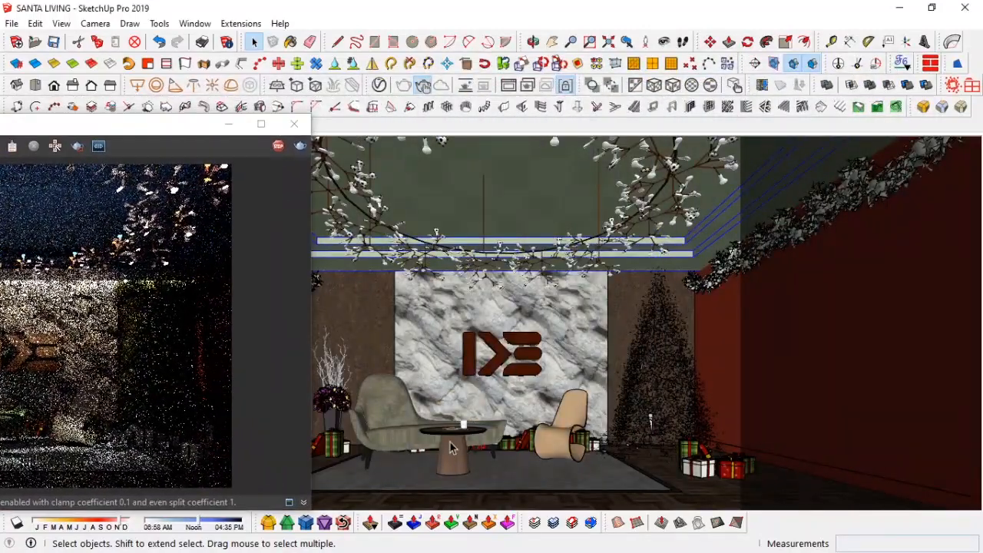
Step: Move the small round coffee table slightly to the left in front of the armchair
click(461, 438)
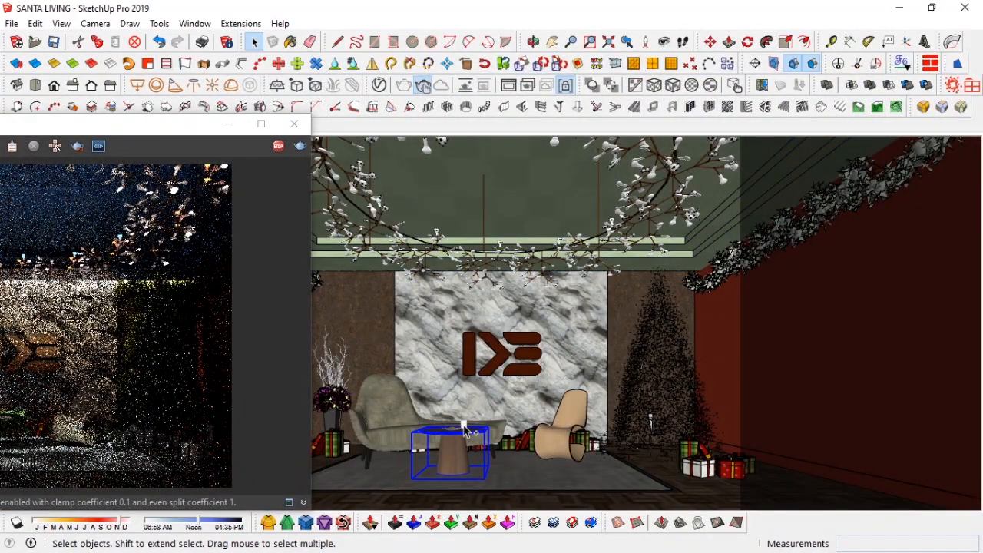
shift+click(464, 426)
key(m)
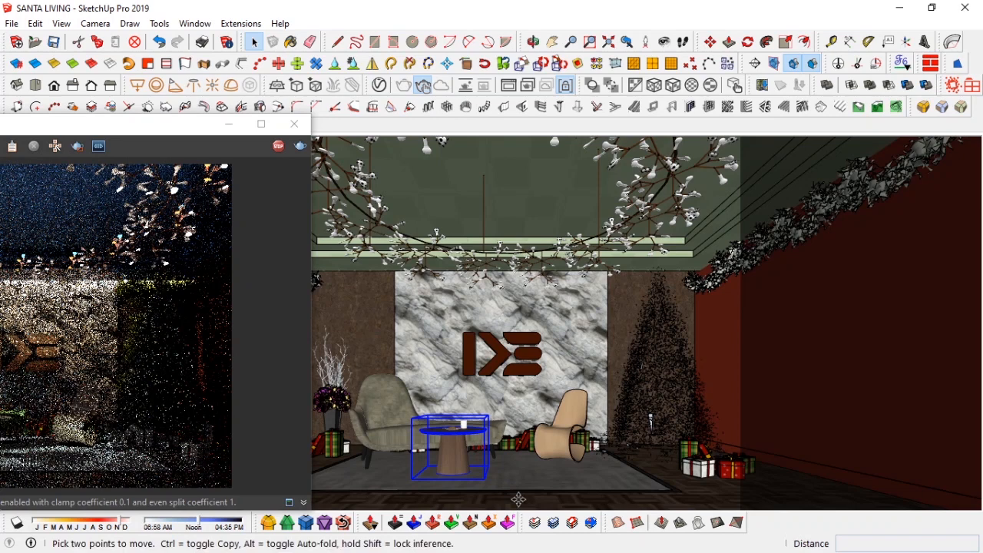
click(515, 499)
click(498, 500)
key(space)
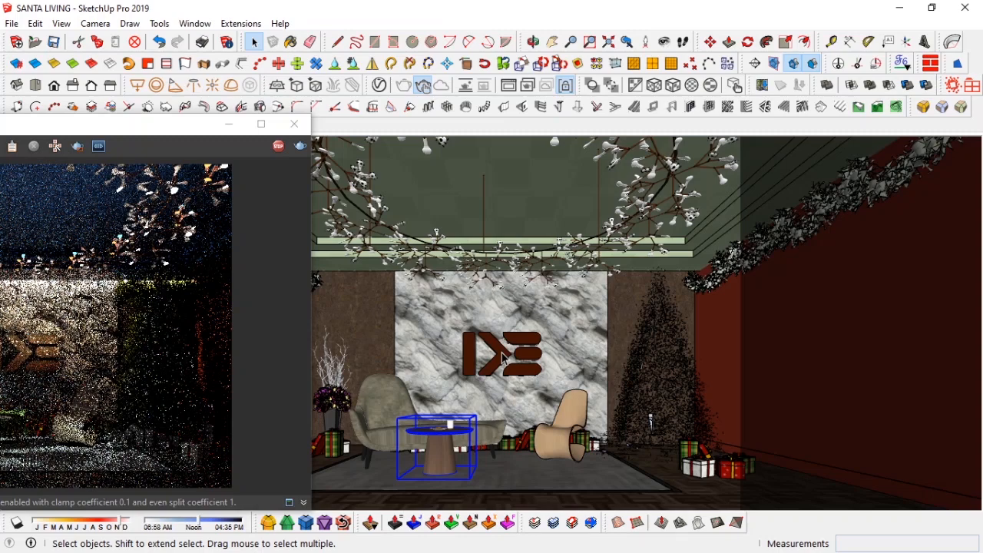
Step: Set the frame buffer's render history folder to IKE V-ray rendered prj and browse the saved render history
drag(185, 127, 619, 102)
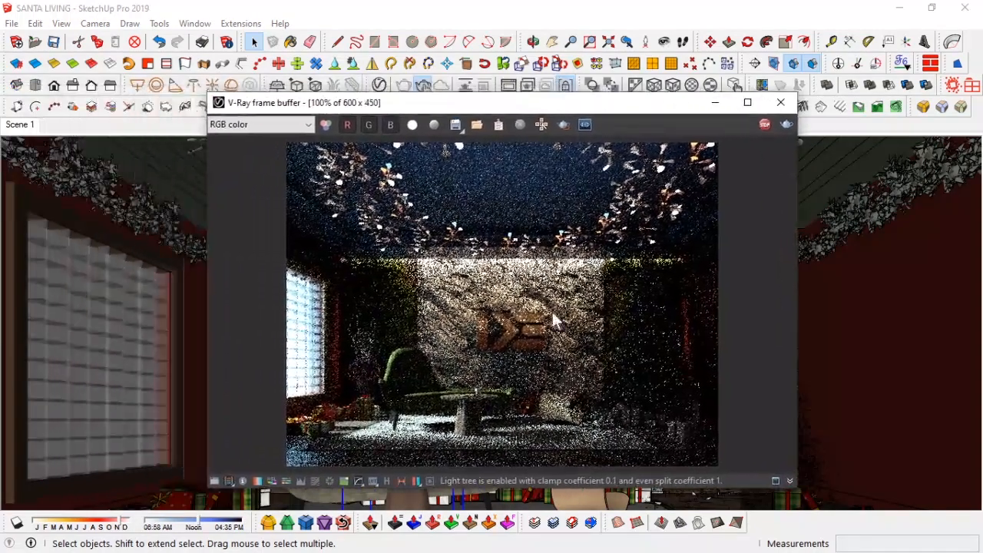
click(389, 482)
click(66, 124)
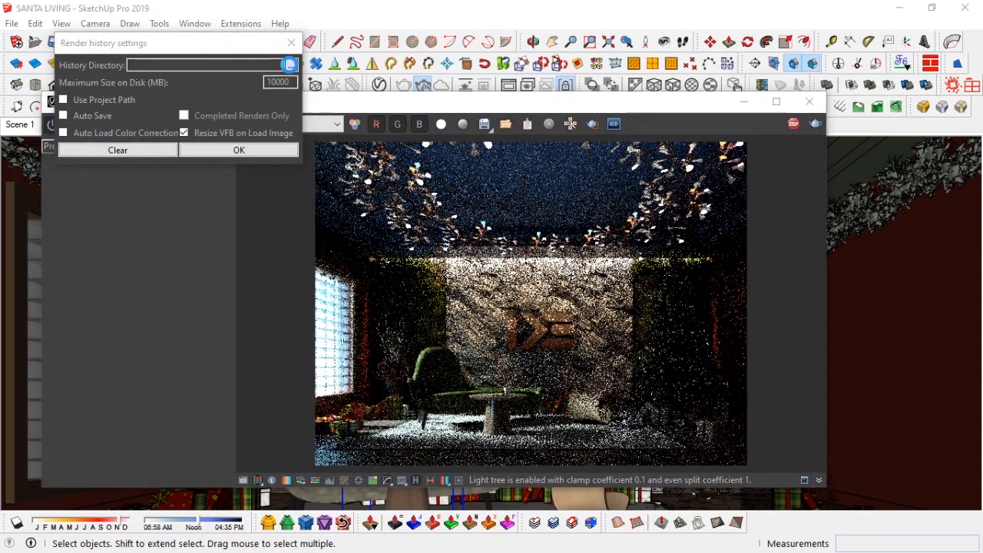
click(291, 65)
scroll(234, 338, down, 1)
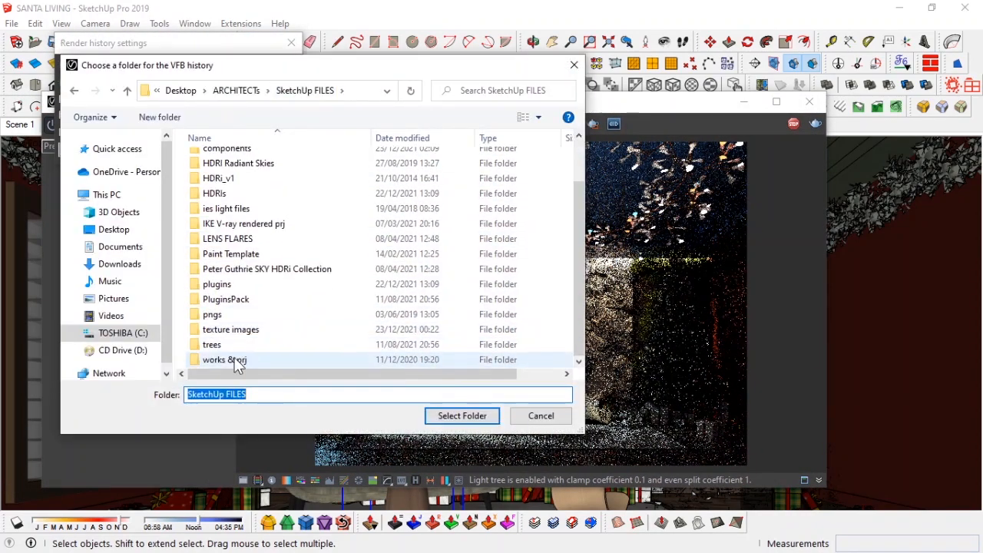
double_click(238, 221)
click(453, 416)
click(239, 150)
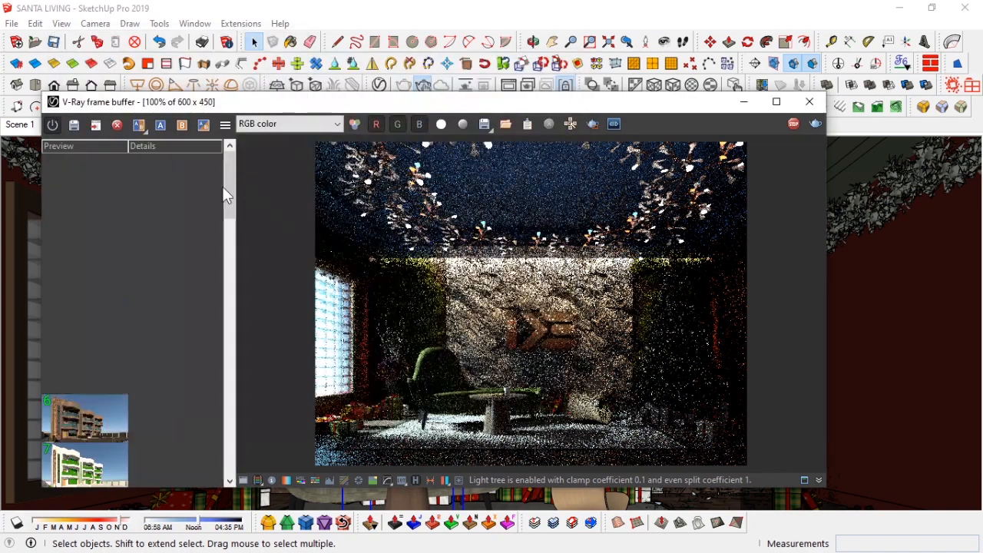
click(75, 126)
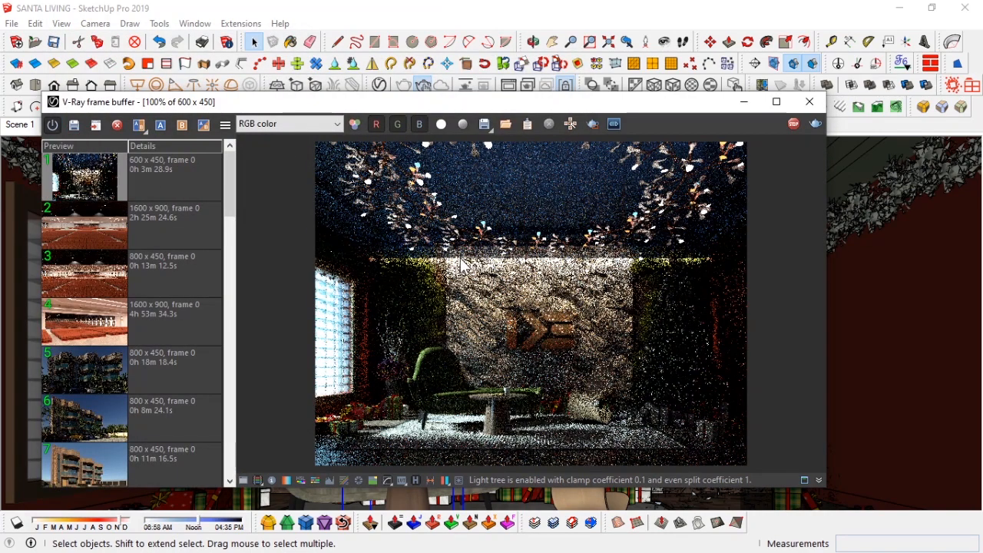
click(416, 481)
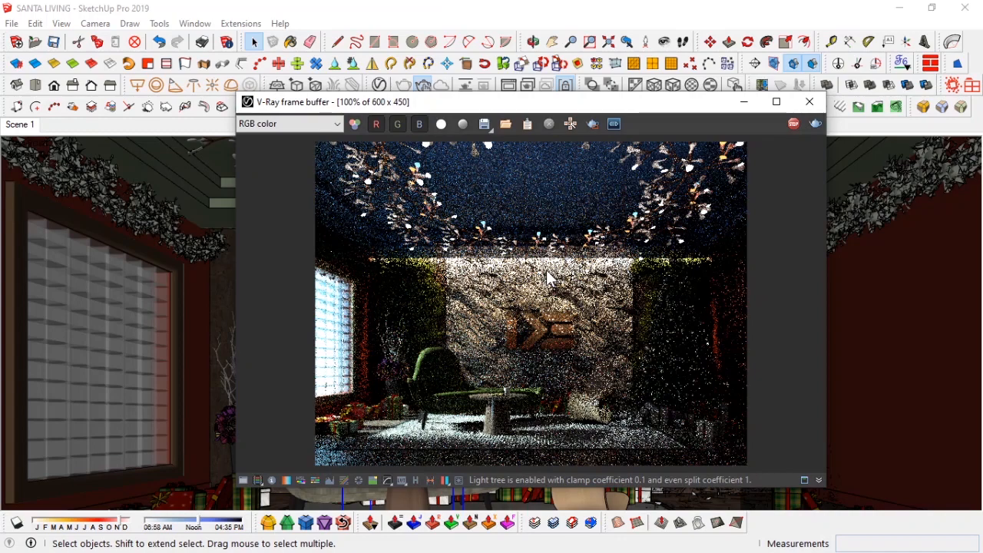
Step: Raise the diffuse amount of the green archmodels88_039_1 material slightly in the V-Ray Asset Editor
click(380, 85)
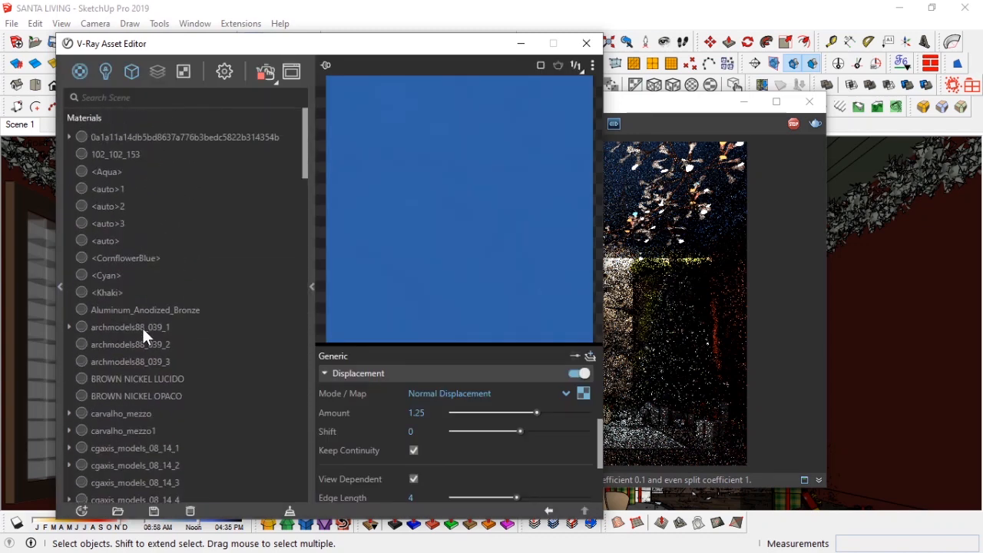
click(143, 328)
scroll(372, 402, down, 2)
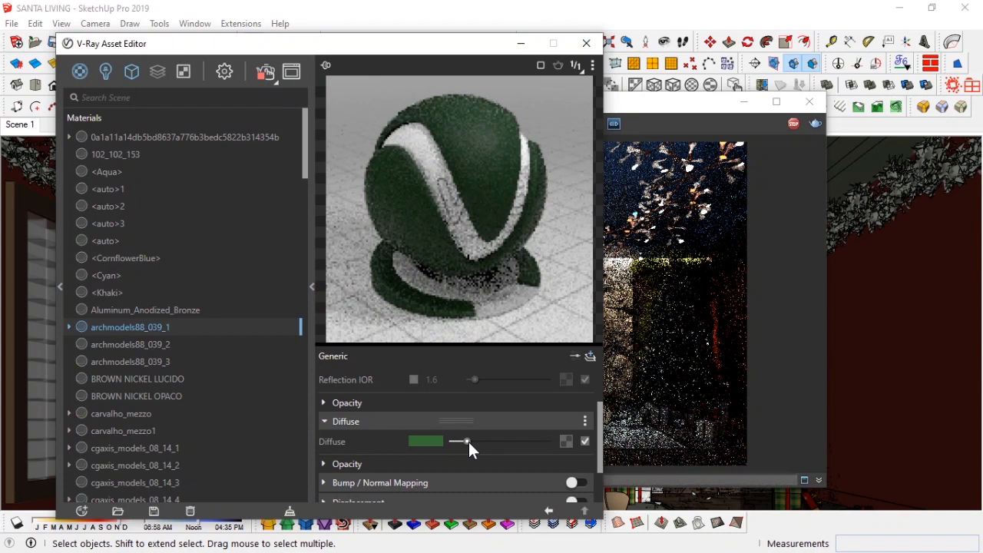
drag(469, 442, 477, 441)
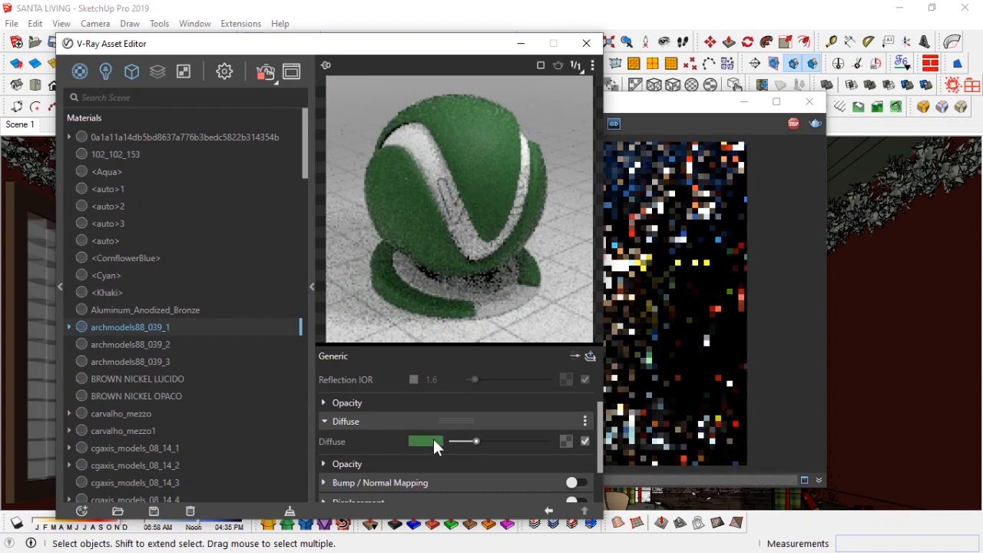
scroll(435, 417, up, 2)
scroll(404, 449, down, 2)
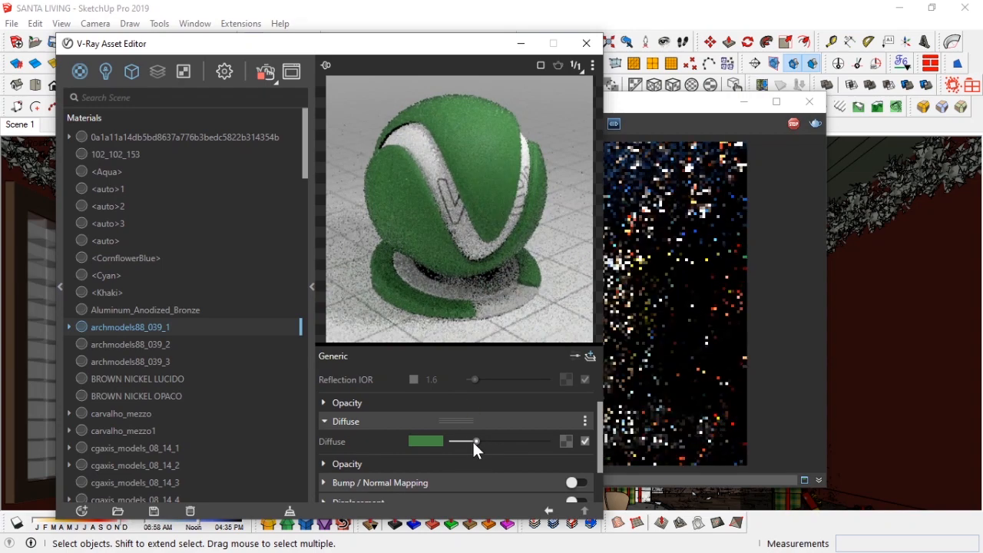
click(189, 344)
click(587, 44)
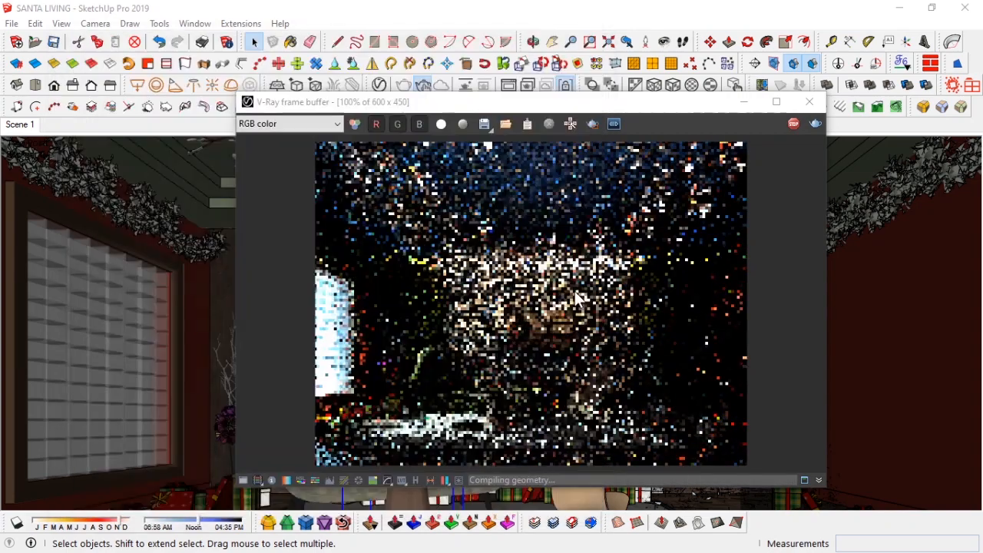
Step: Raise the diffuse amount of archmodels88_039_1 a little more and inspect its diffuse colour
click(382, 83)
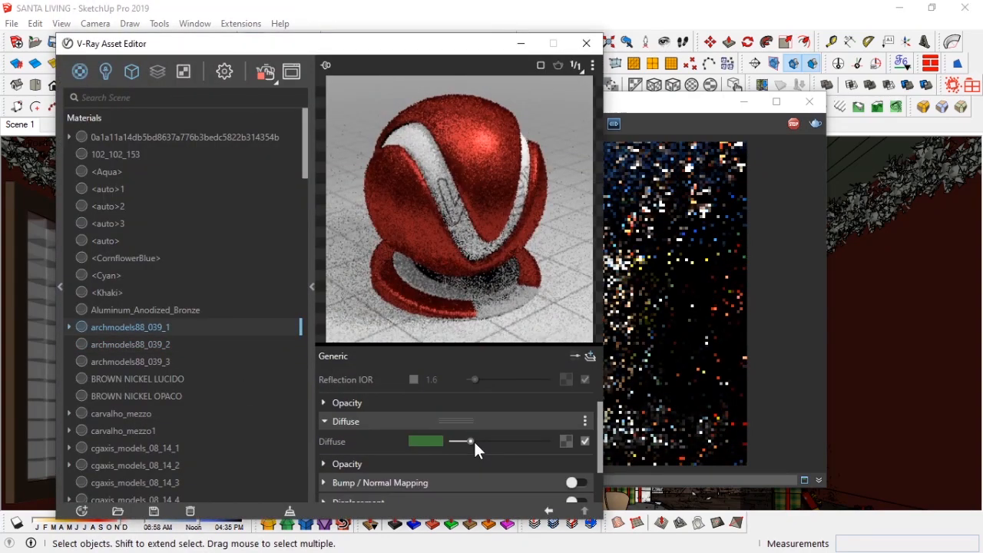
drag(473, 440, 480, 442)
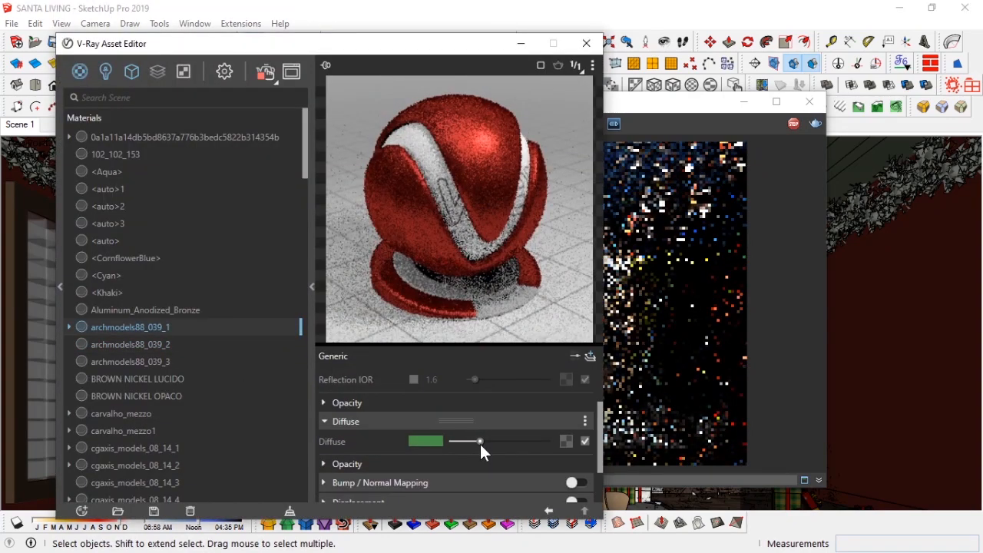
click(422, 444)
drag(592, 230, 600, 230)
click(631, 152)
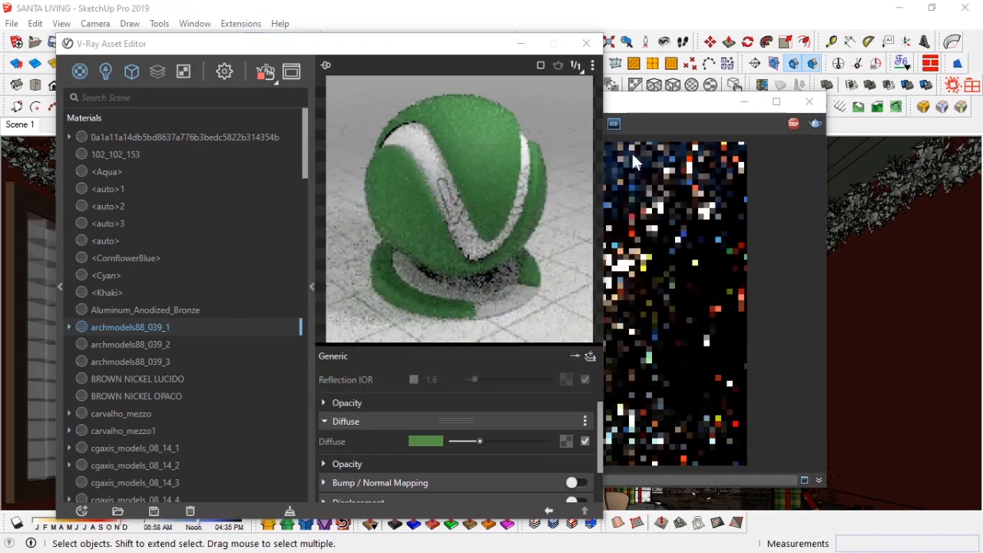
click(587, 43)
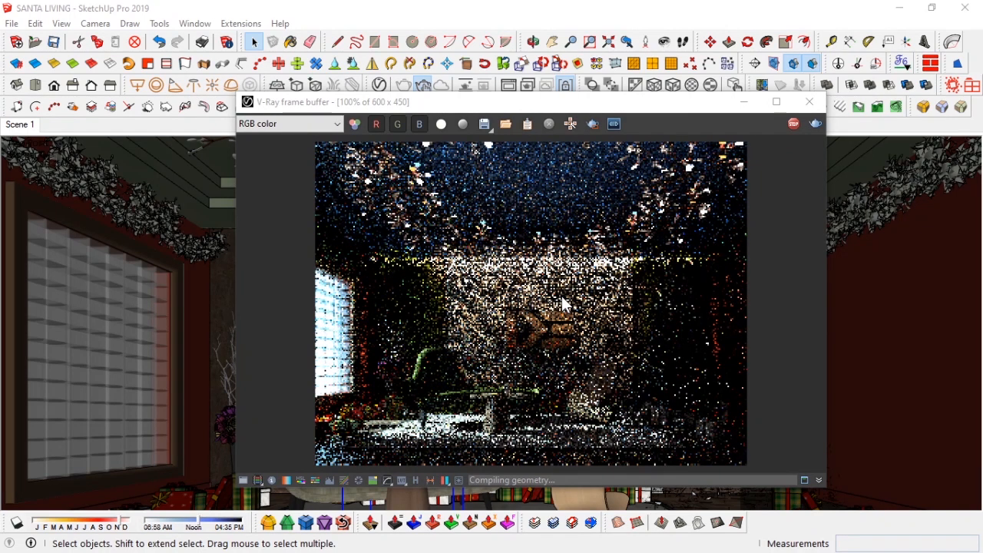
Step: Browse the scene material list in the V-Ray Asset Editor
drag(550, 100, 482, 109)
click(379, 85)
scroll(151, 361, down, 10)
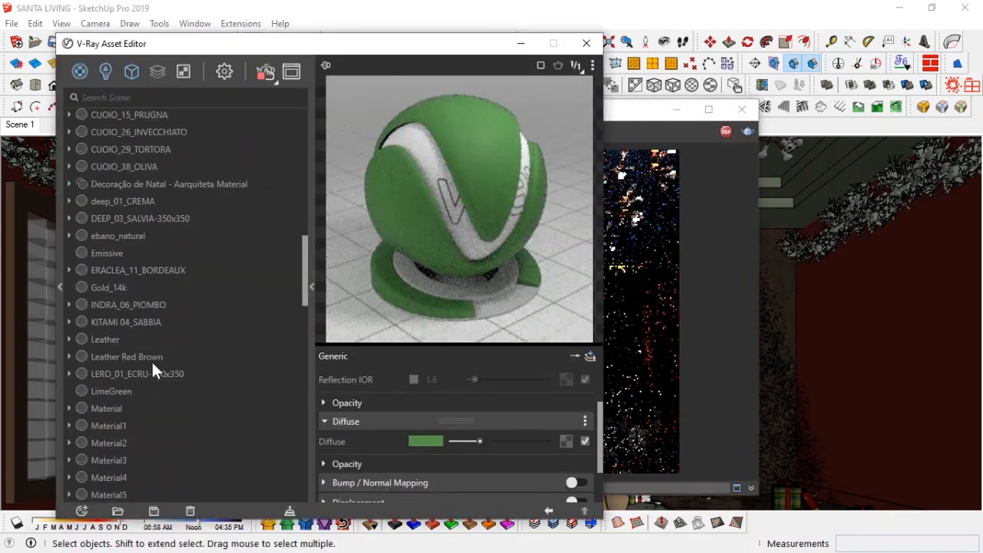
scroll(151, 370, down, 5)
scroll(154, 369, up, 10)
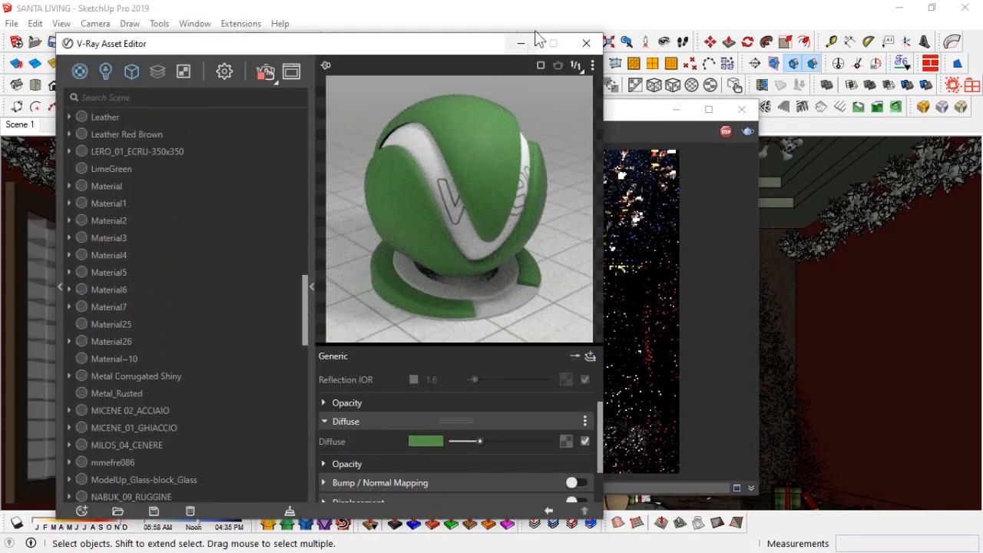
click(522, 43)
drag(642, 113, 292, 131)
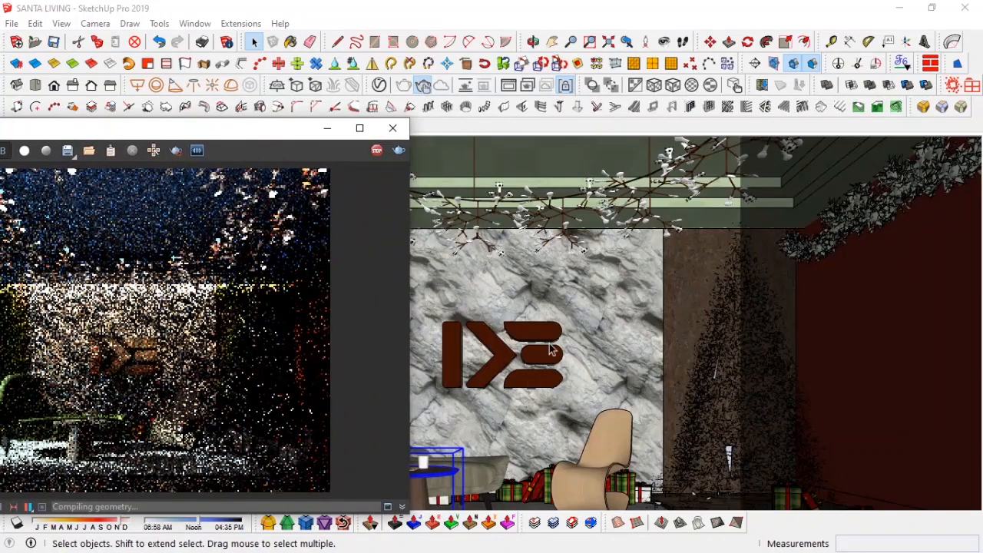
Step: Select the DE logo on the marble wall and try to scale it
middle_click(598, 353)
mouse_move(597, 353)
middle_down()
mouse_move(618, 380)
mouse_move(599, 370)
middle_up()
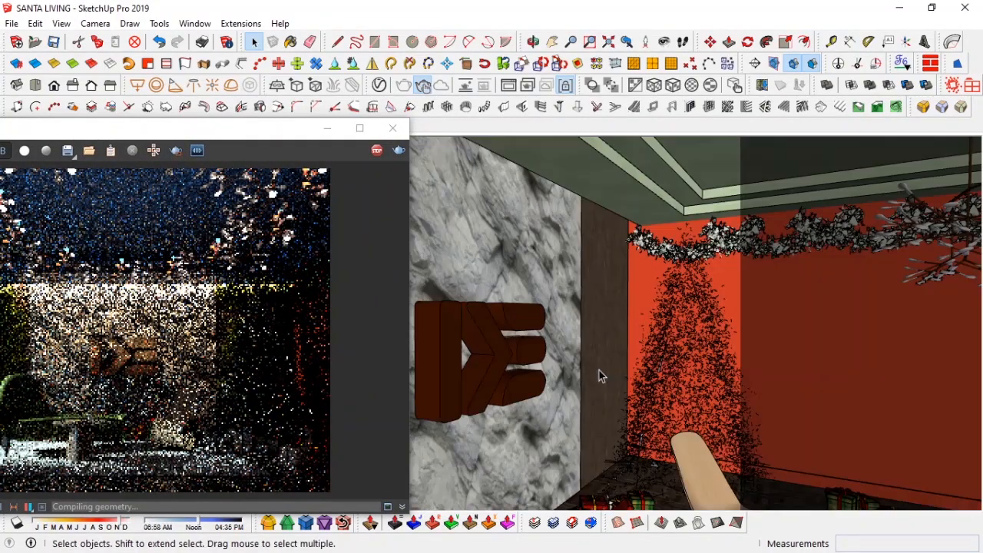
click(506, 354)
key(s)
drag(492, 352, 499, 355)
key(space)
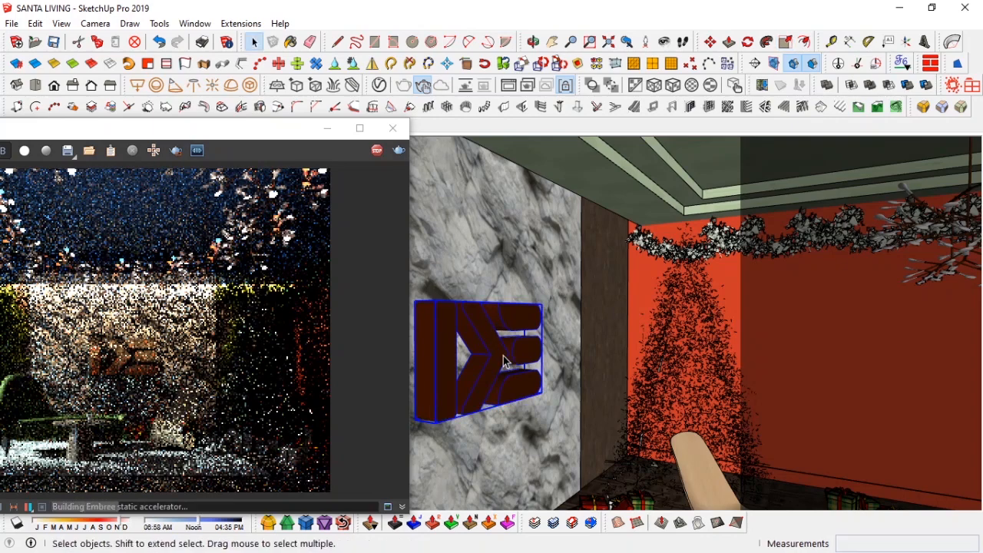
Step: Sample the DE logo's Gold_14k material with the Paint Bucket
key(b)
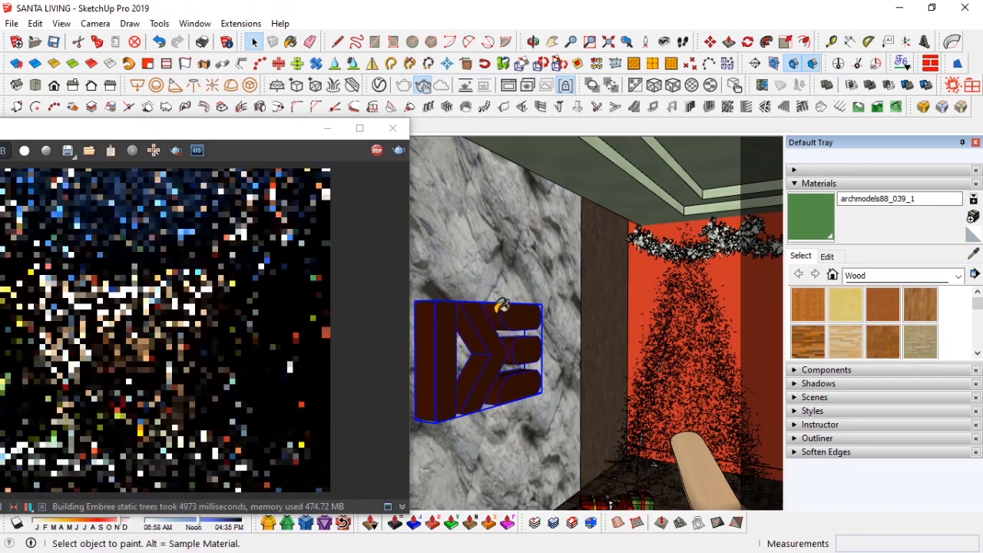
key(alt)
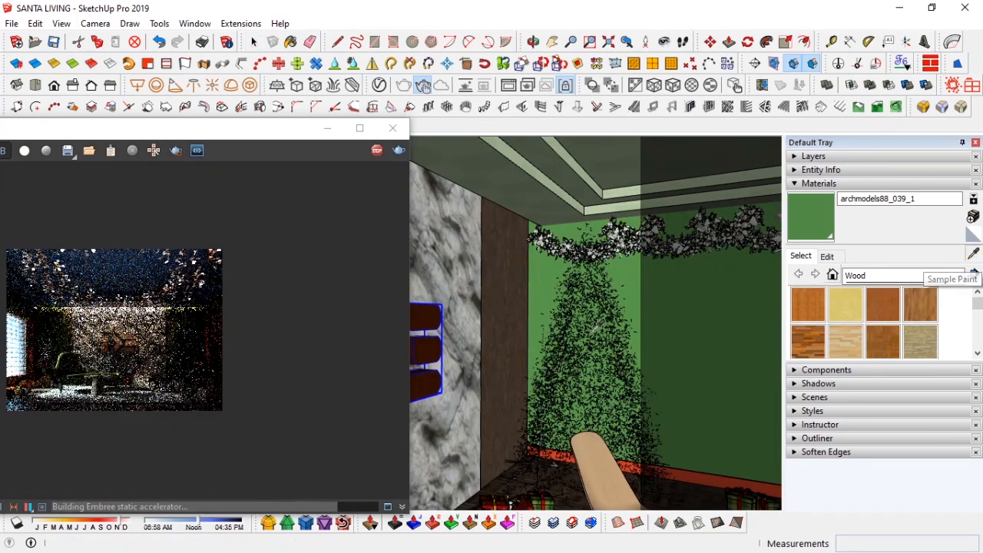
click(974, 253)
click(429, 345)
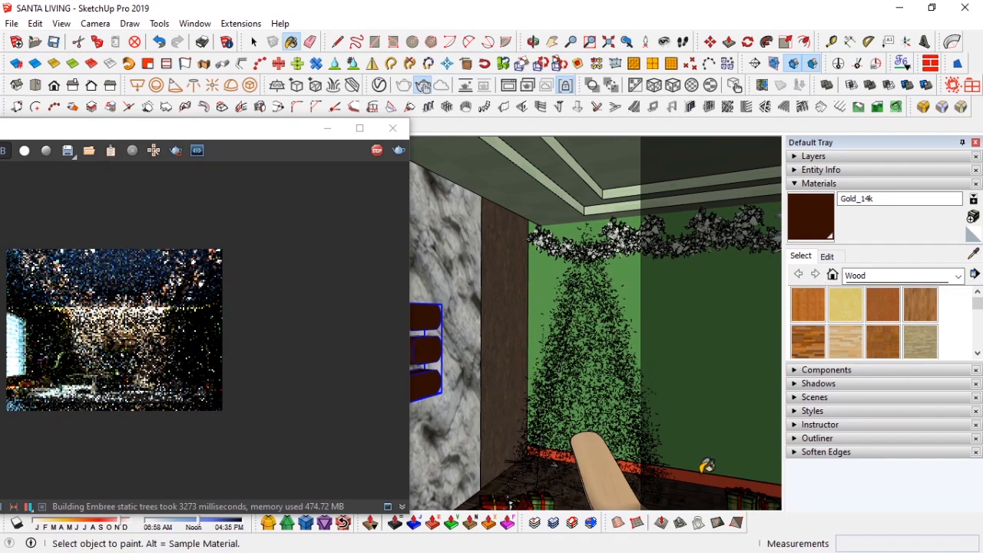
Step: Sample the WallPaint_Simple_Reflective RED material and paint the back wall behind the Christmas tree with it
key(space)
click(973, 254)
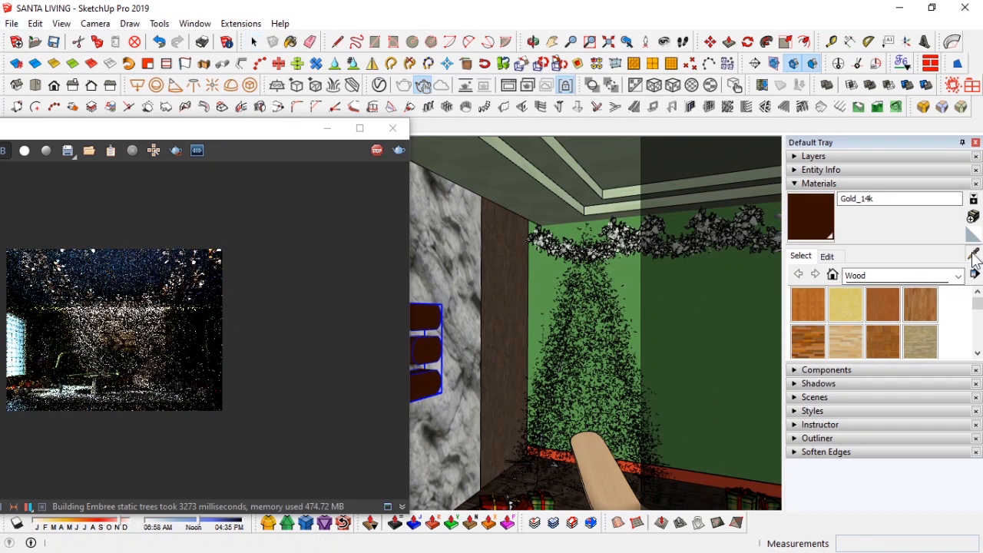
click(697, 286)
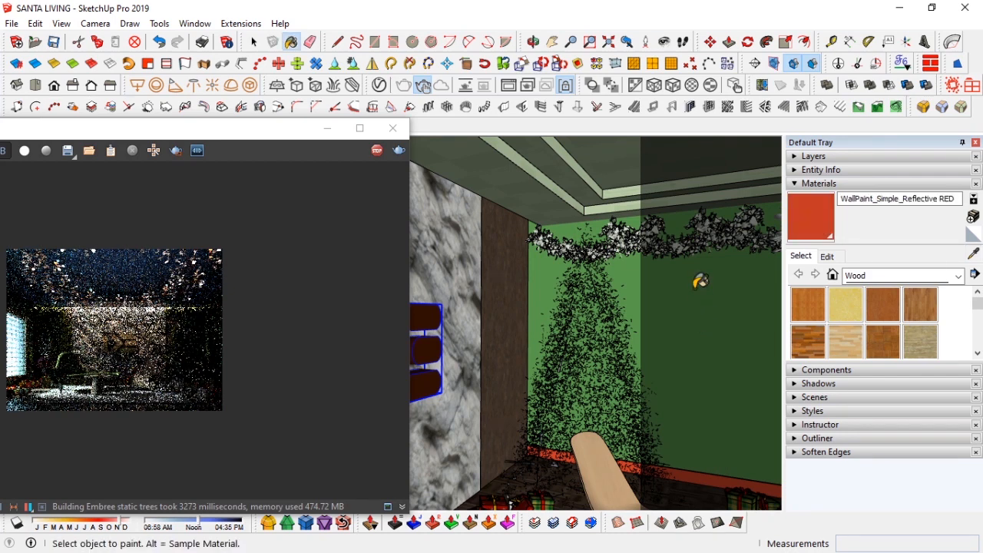
drag(162, 129, 470, 99)
scroll(385, 311, up, 1)
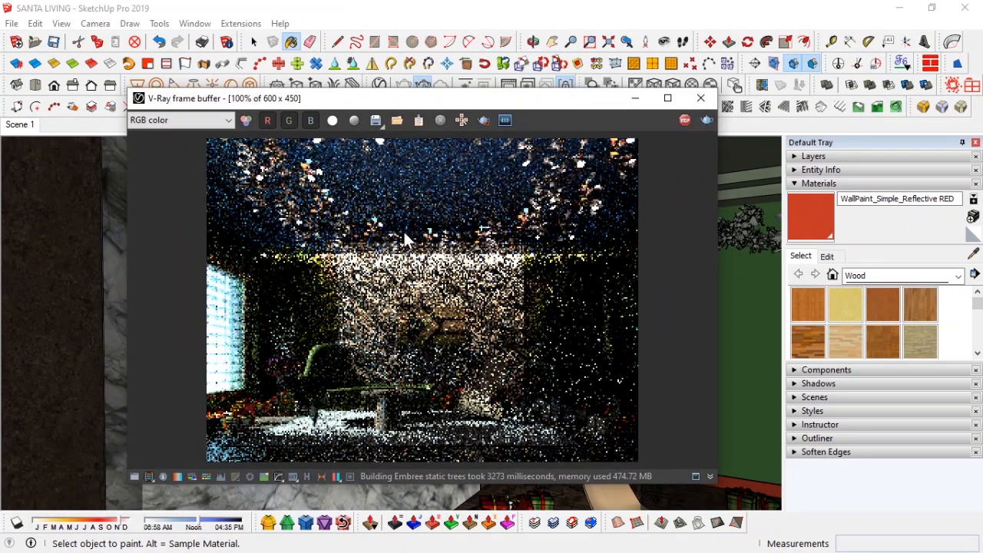
drag(442, 104, 174, 159)
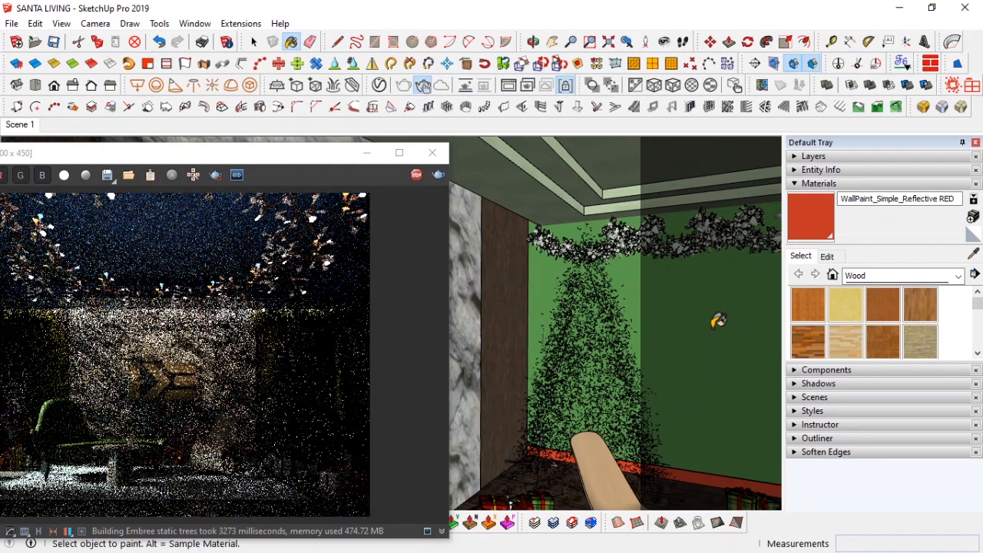
click(716, 323)
key(space)
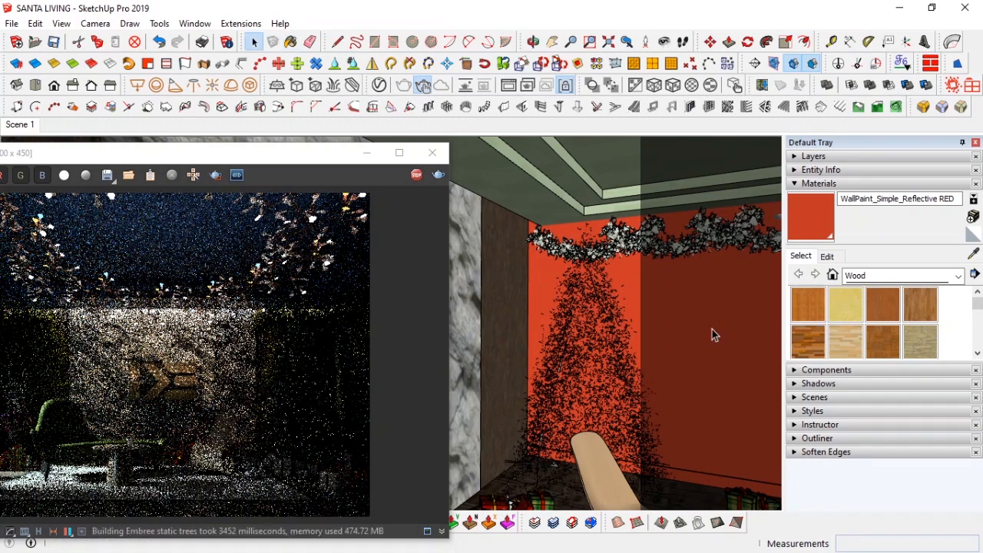
Step: Sample the DE logo's material on the marble wall with the Paint Bucket eyedropper
drag(261, 156, 412, 139)
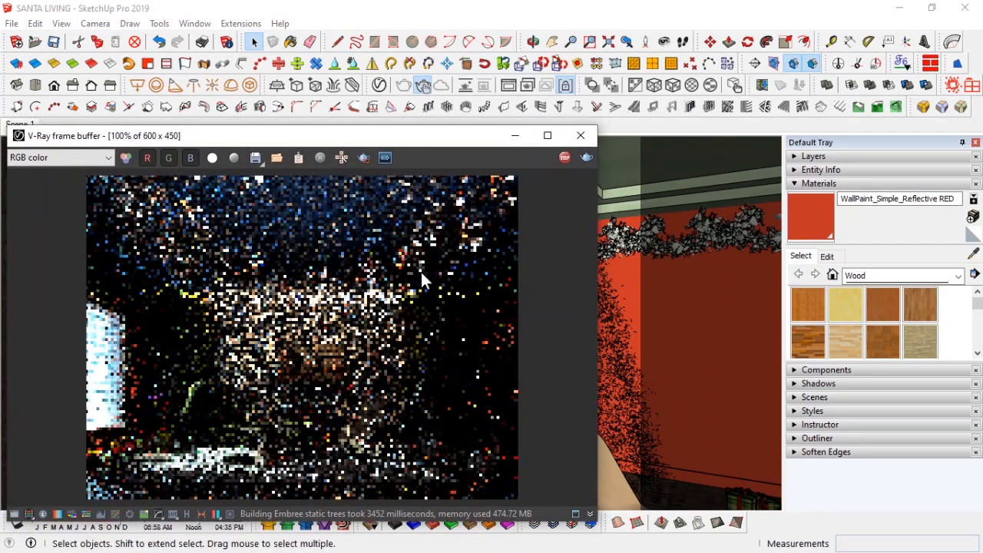
drag(421, 145, 121, 264)
click(973, 253)
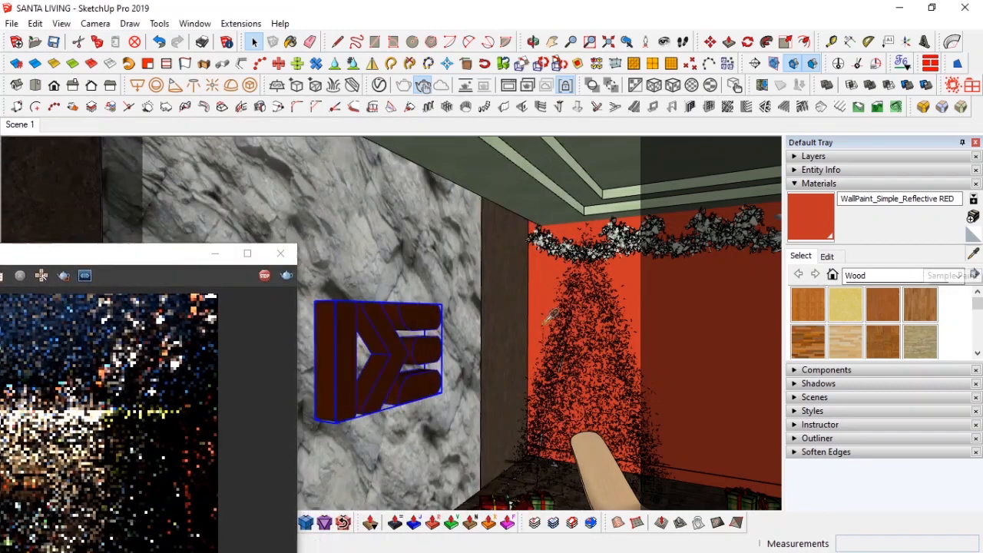
click(393, 318)
key(space)
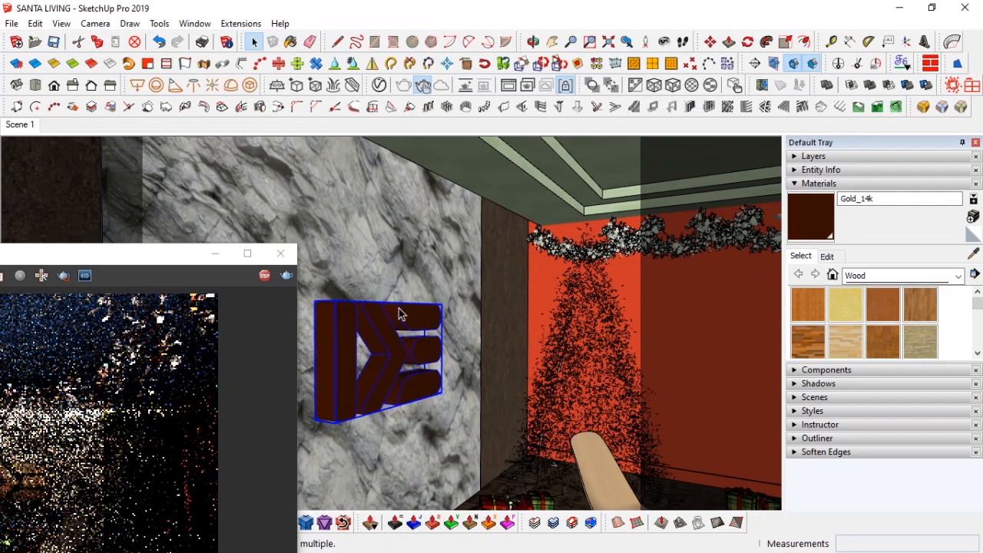
Step: In the V-Ray Asset Editor, set the Gold_14k reflection IOR to 35 and reflection glossiness to 0.95
click(378, 85)
drag(337, 46, 637, 38)
drag(136, 261, 145, 167)
click(676, 436)
scroll(700, 464, down, 2)
drag(845, 398, 835, 399)
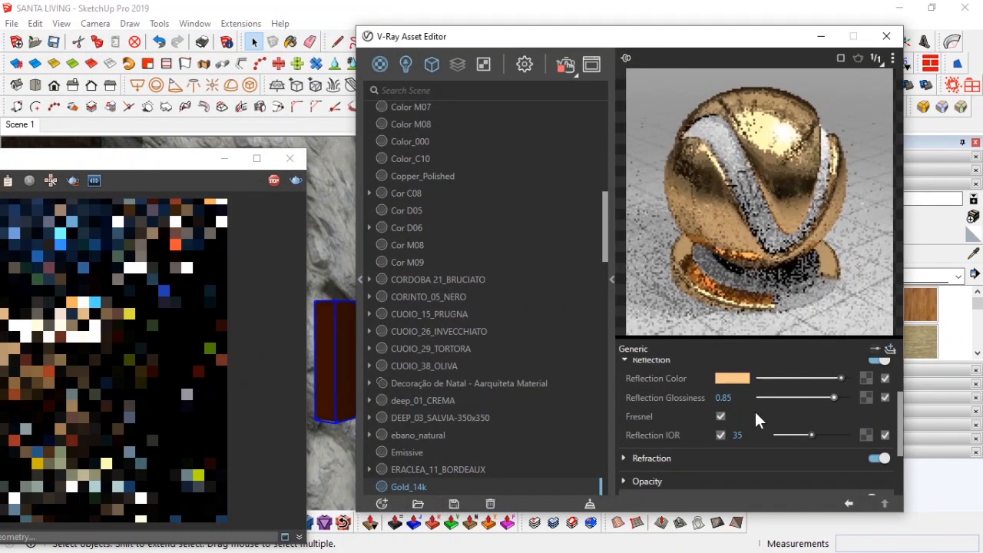
drag(144, 162, 120, 137)
scroll(669, 439, down, 3)
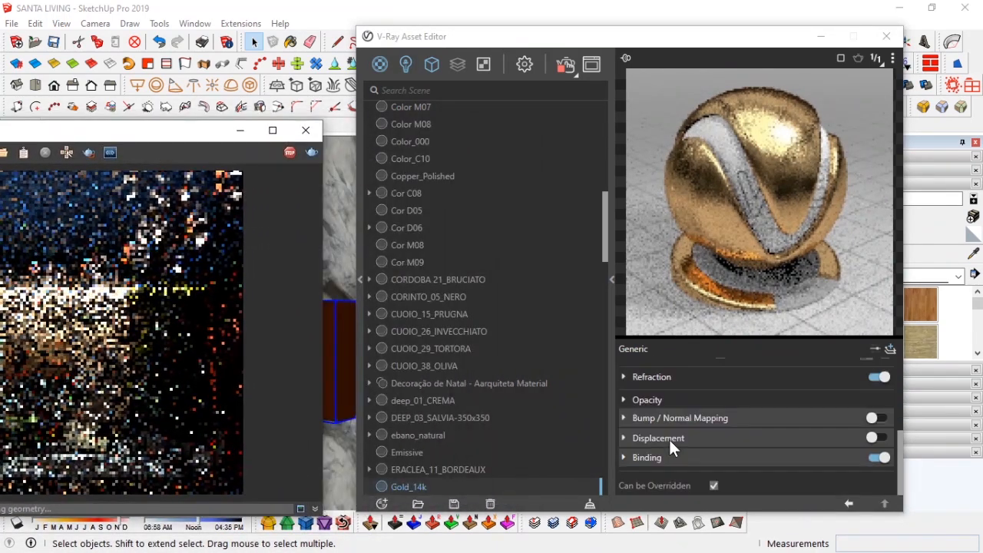
scroll(676, 442, up, 5)
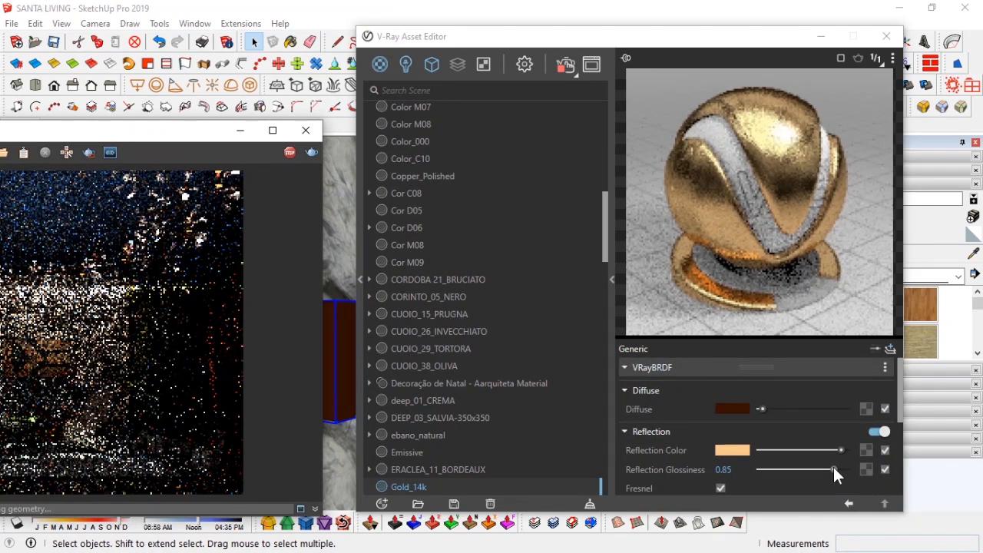
mouse_move(838, 468)
mouse_down()
mouse_move(800, 448)
mouse_move(842, 451)
mouse_up()
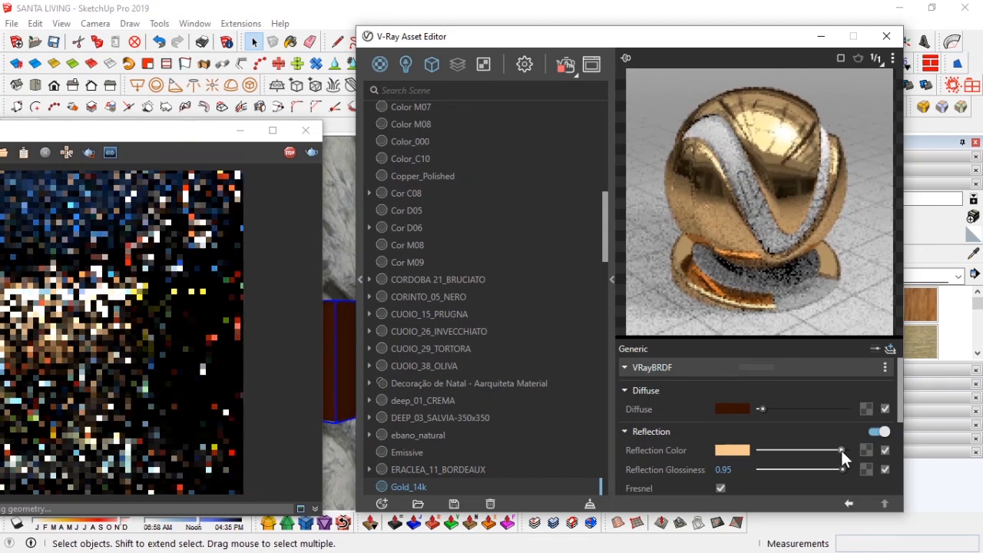
click(763, 410)
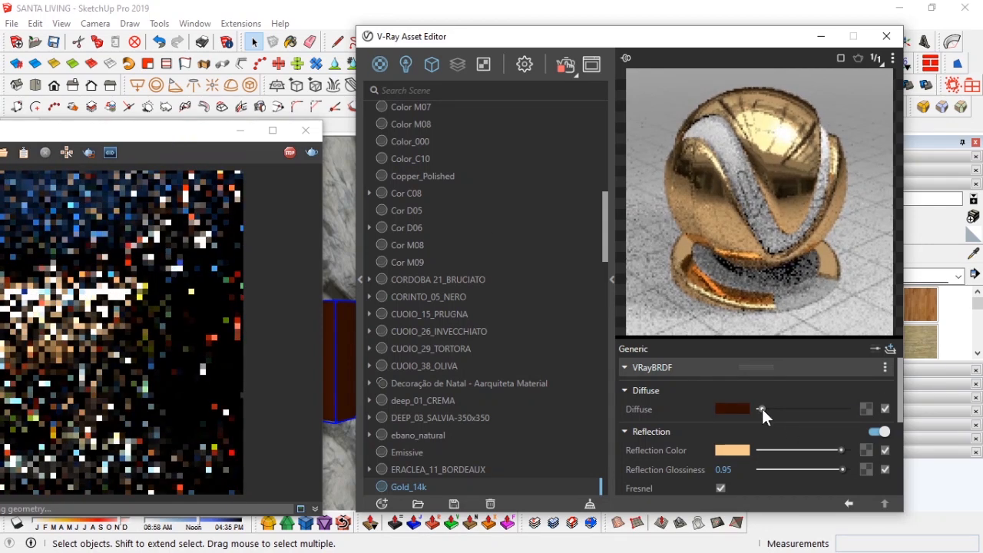
scroll(710, 446, down, 3)
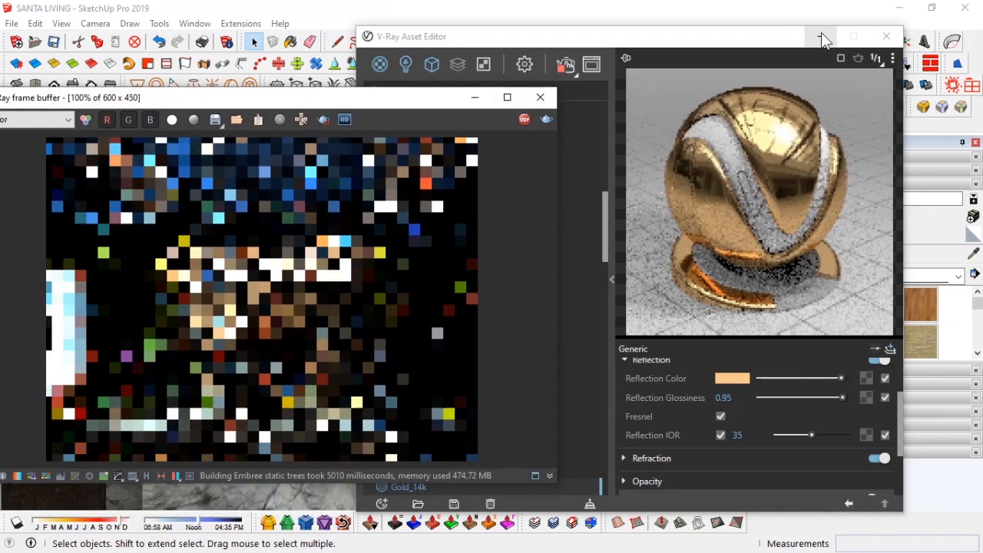
click(887, 36)
Step: Reposition the V-Ray frame buffer, toggle its history panel, and stop the interactive render
drag(311, 100, 724, 106)
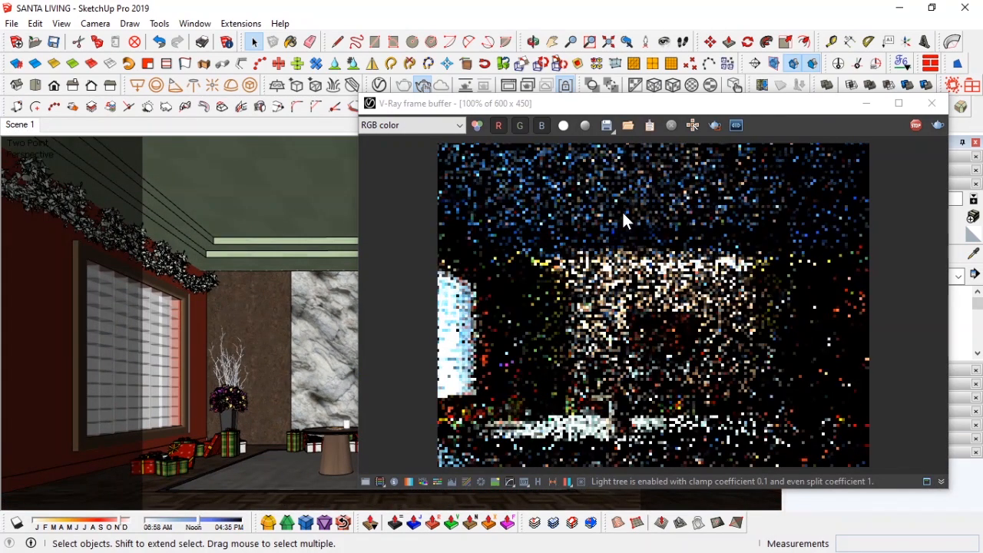
drag(684, 103, 93, 78)
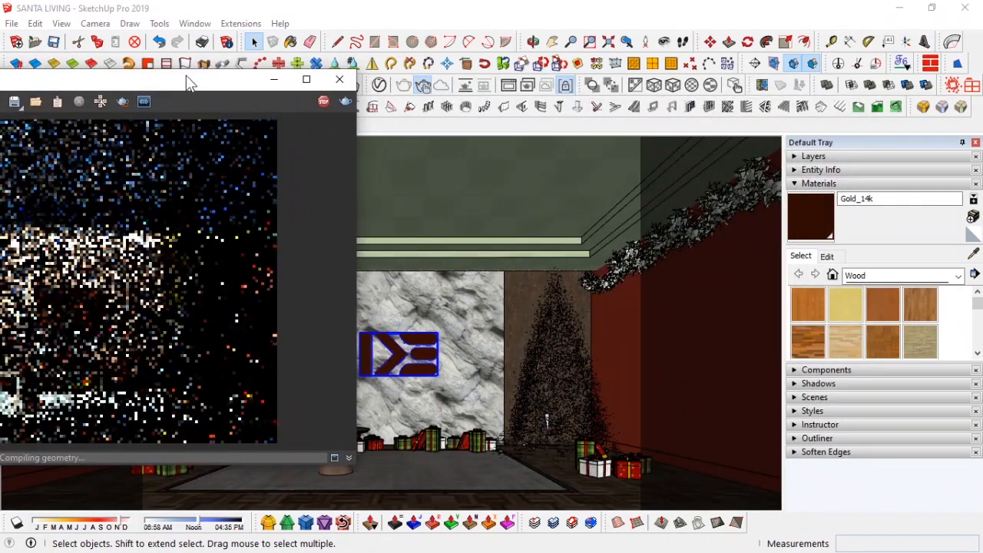
drag(187, 80, 555, 81)
click(314, 454)
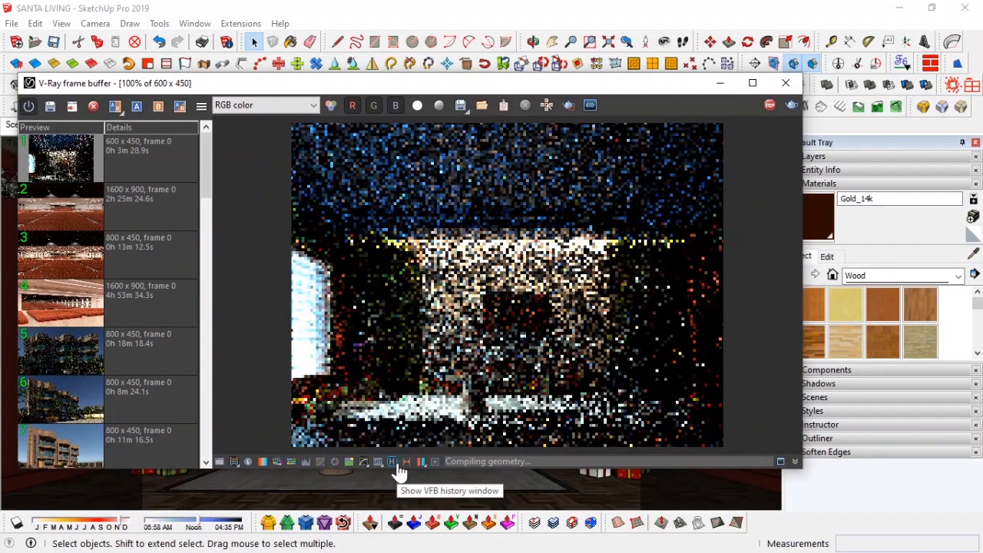
click(392, 461)
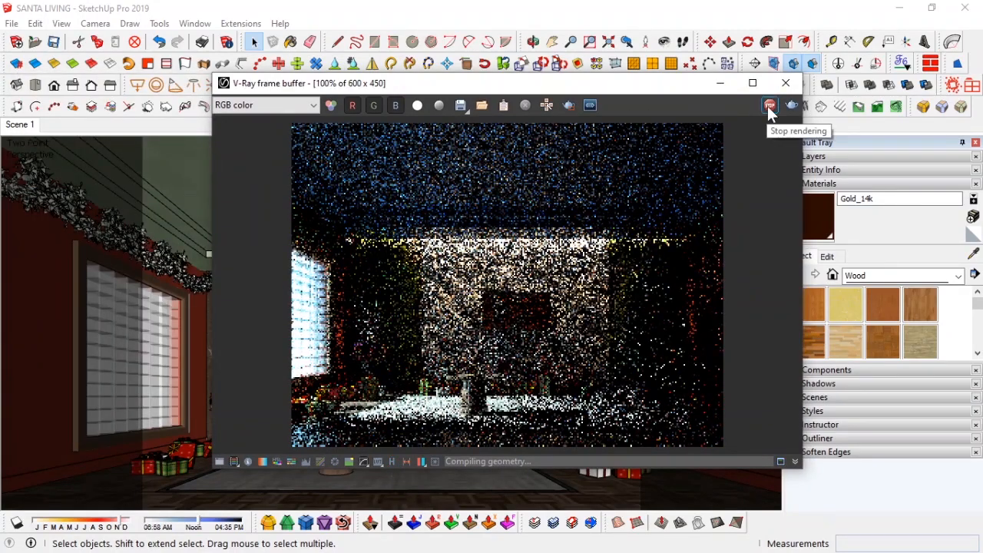
scroll(517, 304, up, 2)
scroll(518, 309, down, 2)
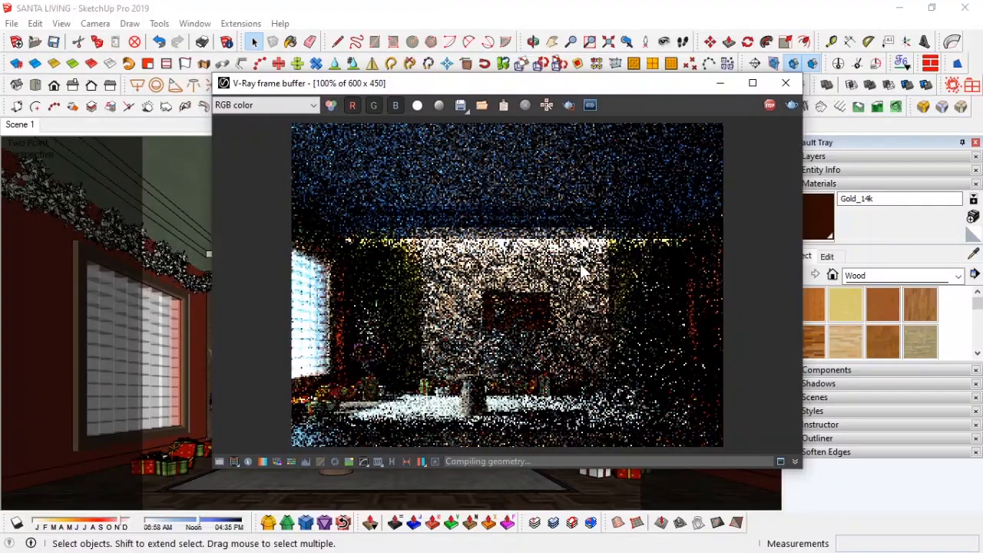
click(771, 107)
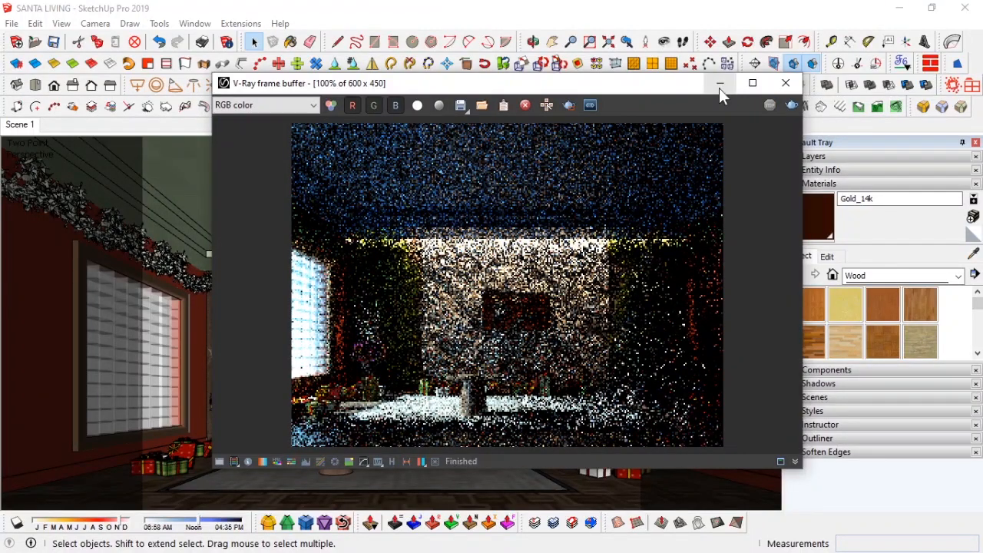
Step: Reopen the Gold_14k material in the Asset Editor and set its reflection IOR to 30
click(831, 185)
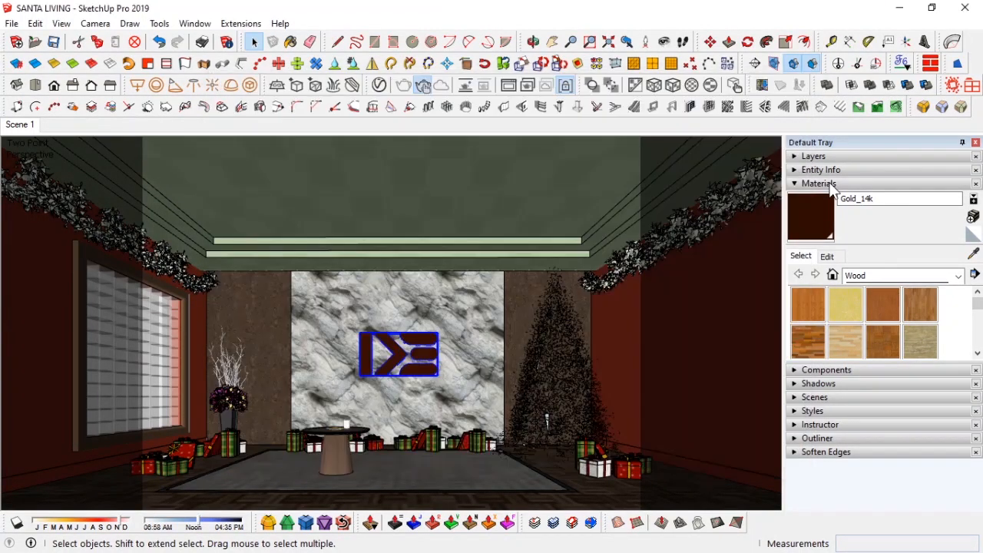
click(394, 85)
scroll(765, 388, up, 2)
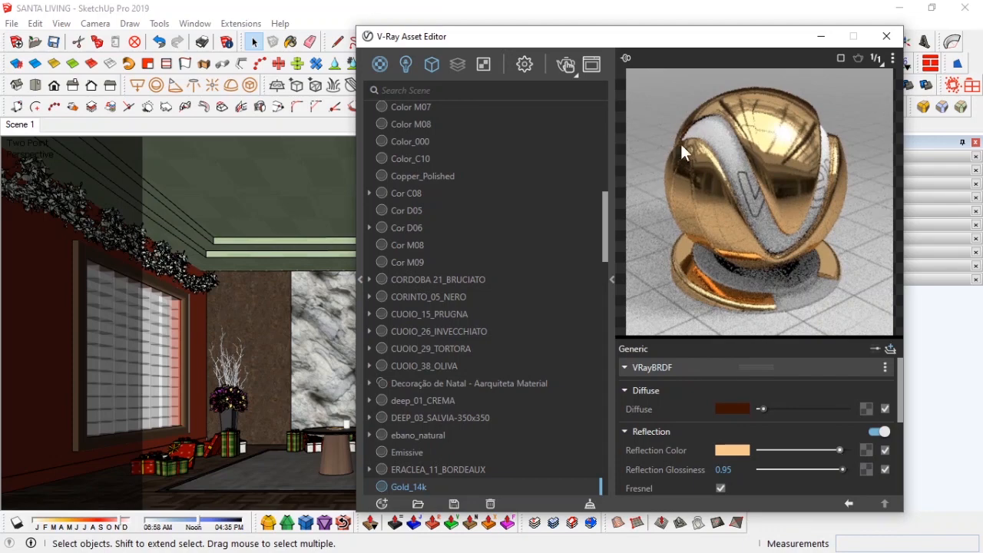
scroll(663, 454, down, 2)
scroll(663, 453, up, 2)
scroll(663, 453, down, 2)
drag(811, 435, 806, 434)
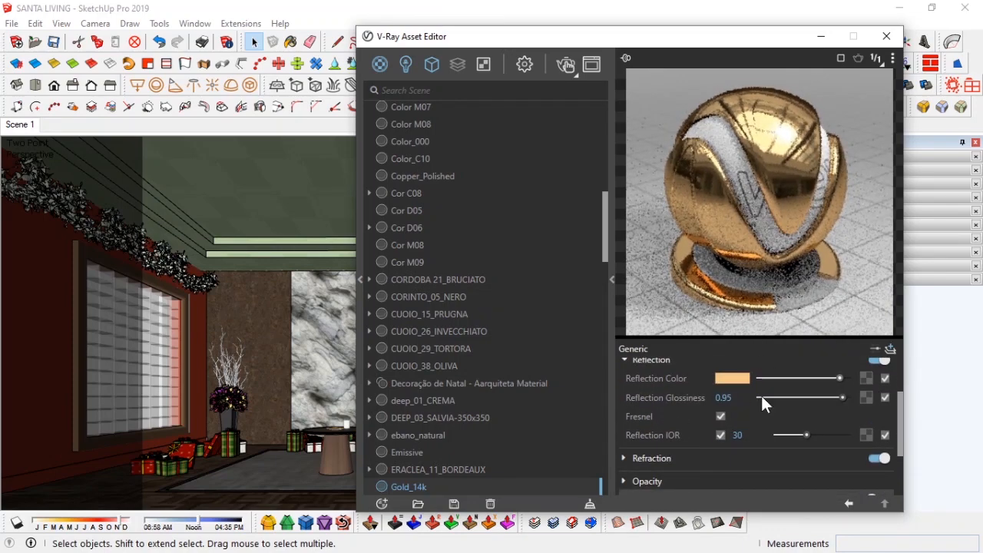
click(886, 39)
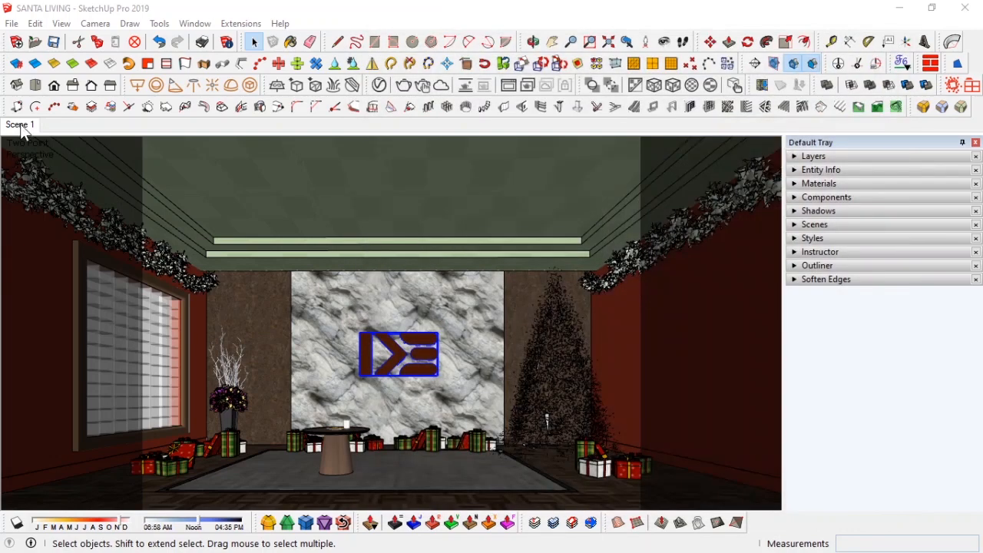
Step: Close the Default Tray to widen the modelling view
click(850, 157)
click(851, 157)
click(975, 143)
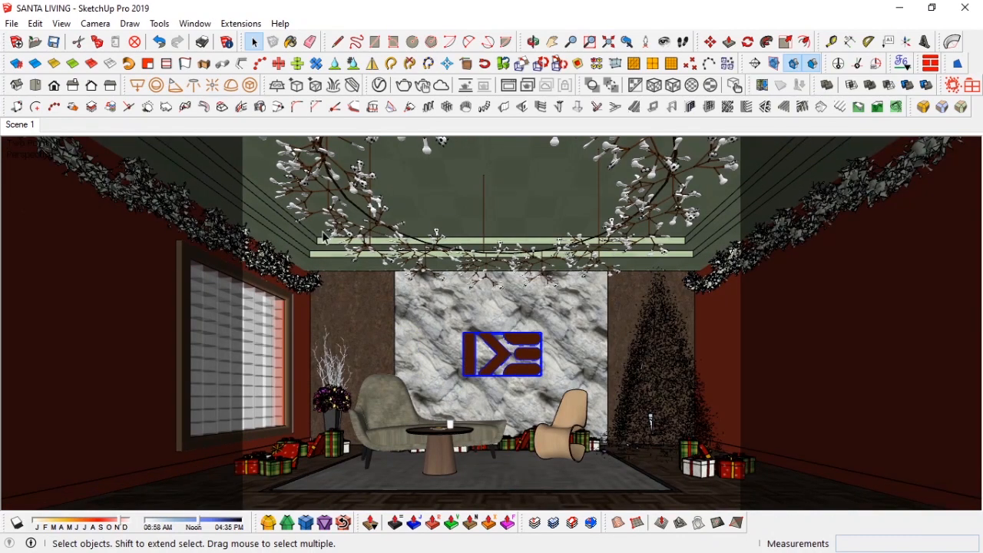
Step: Rotate the ceiling branch chandelier about 38 degrees around its centre
click(509, 86)
click(785, 83)
click(536, 271)
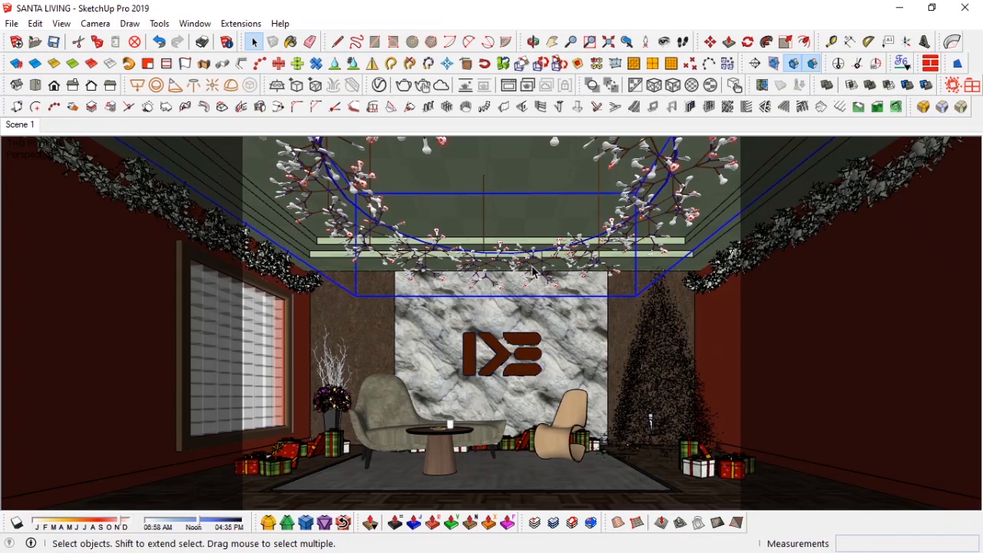
key(m)
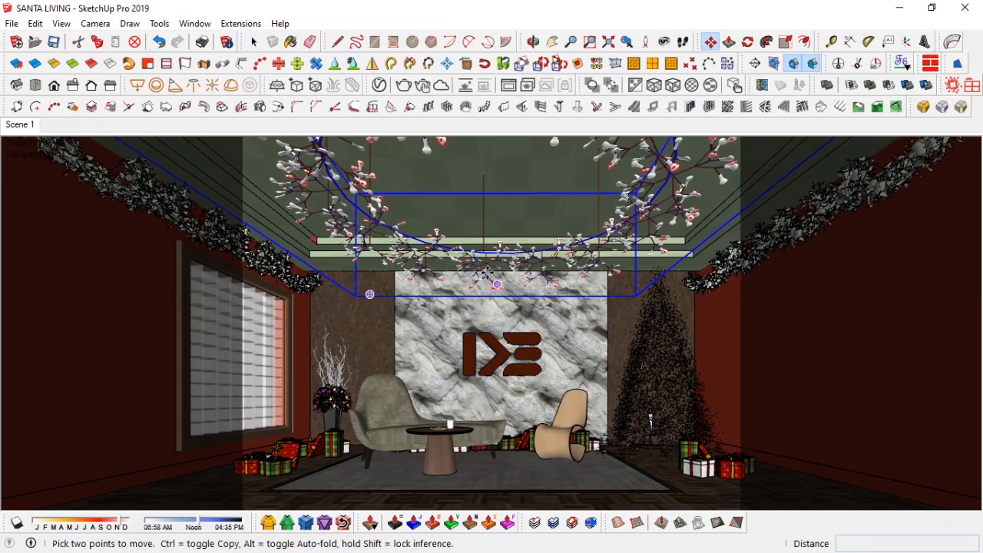
key(q)
click(496, 287)
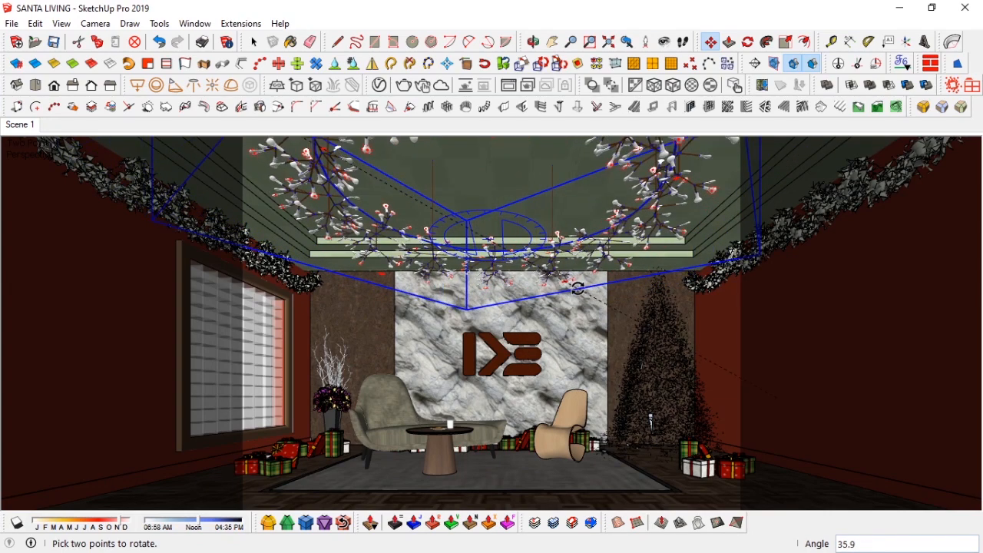
click(583, 288)
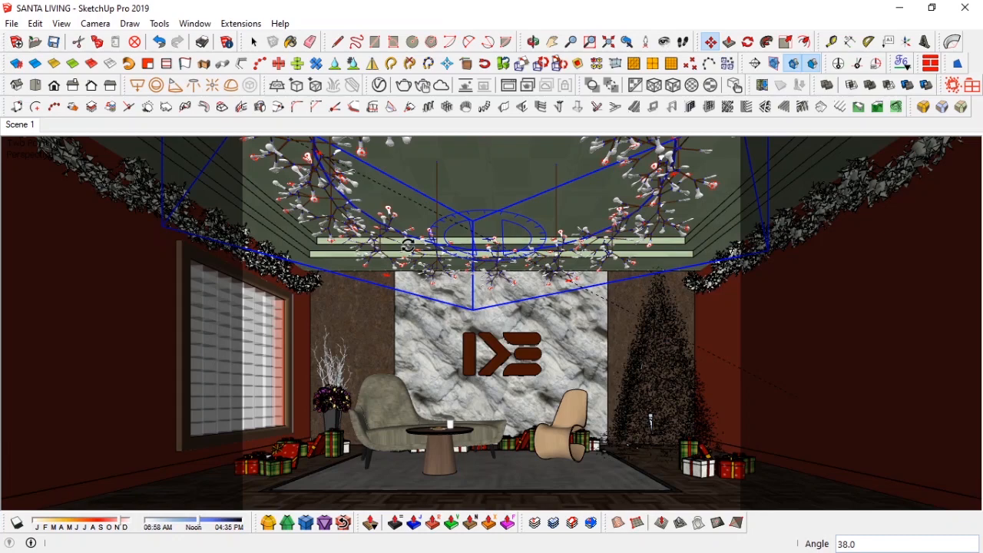
key(space)
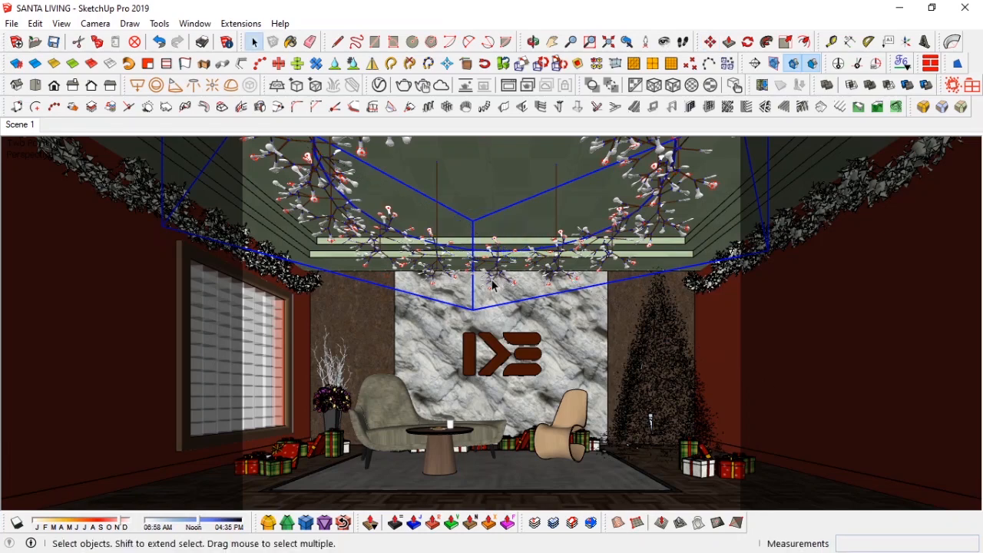
click(509, 85)
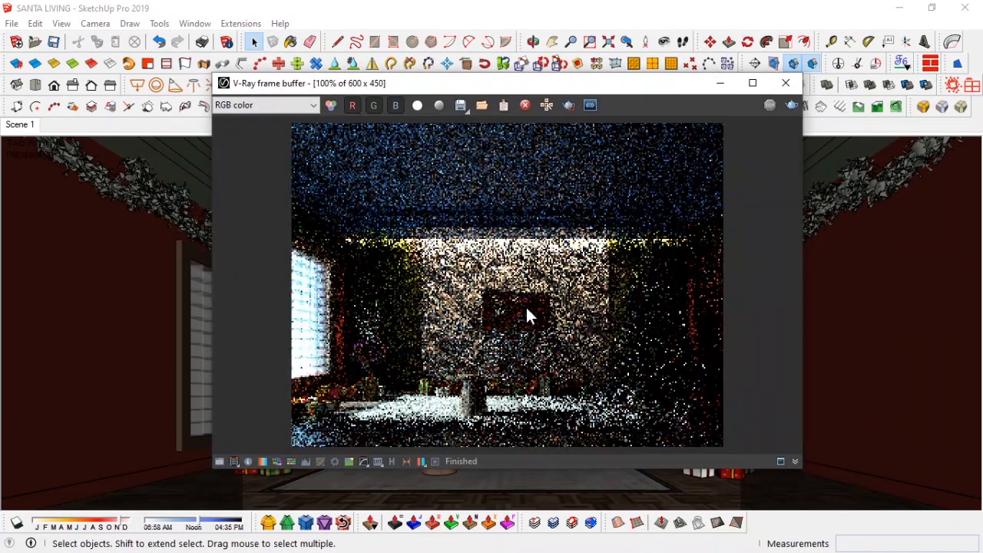
click(786, 83)
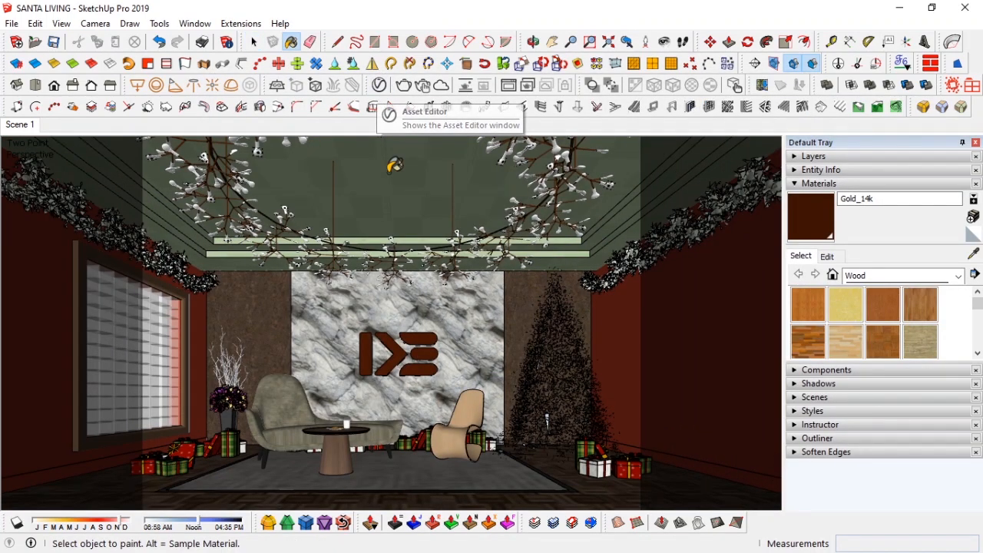
key(alt)
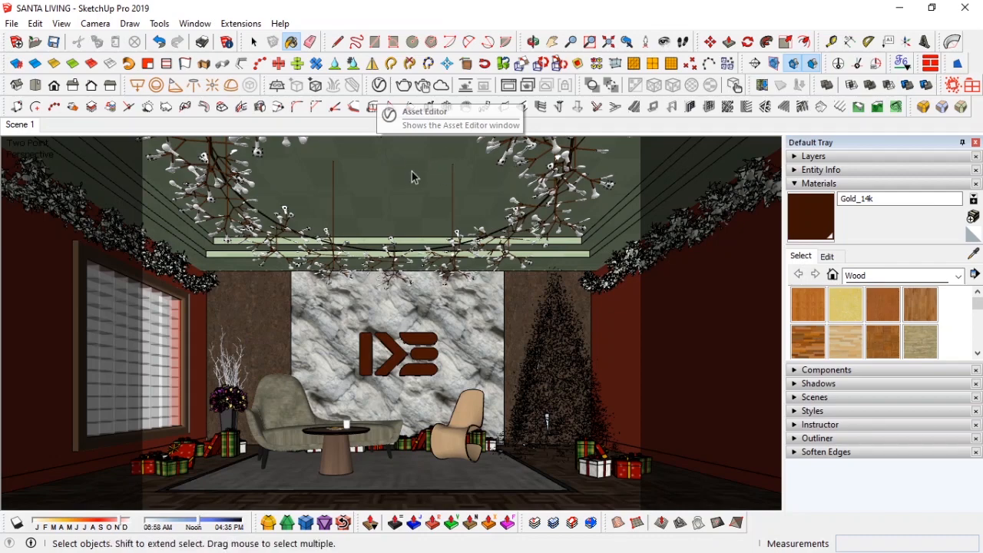
key(space)
Step: Rename the material WallPaint_Bumpy_01_GREEN_1m to WallPaint_Bumpy_01_BLUE_1m in the Asset Editor
click(380, 85)
scroll(452, 413, down, 5)
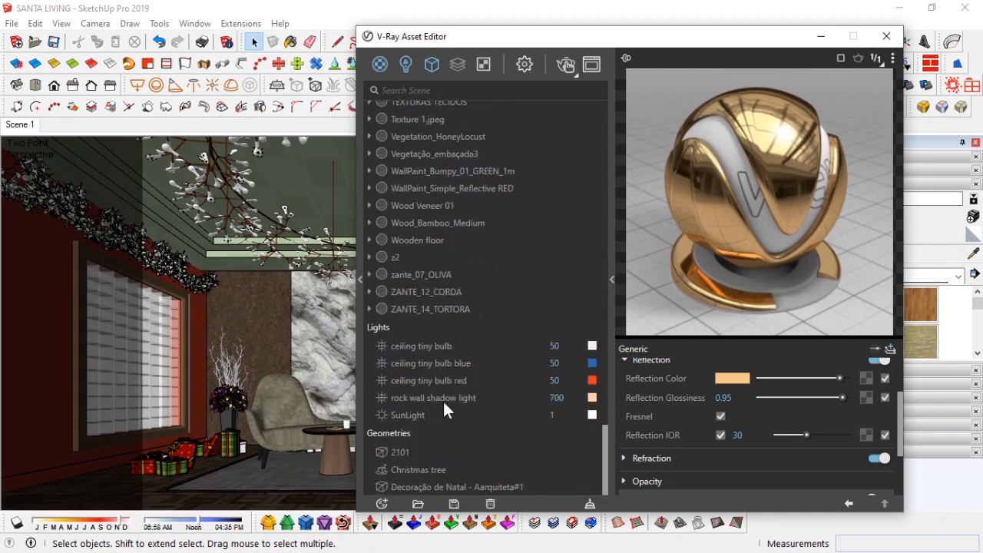
click(445, 188)
click(487, 174)
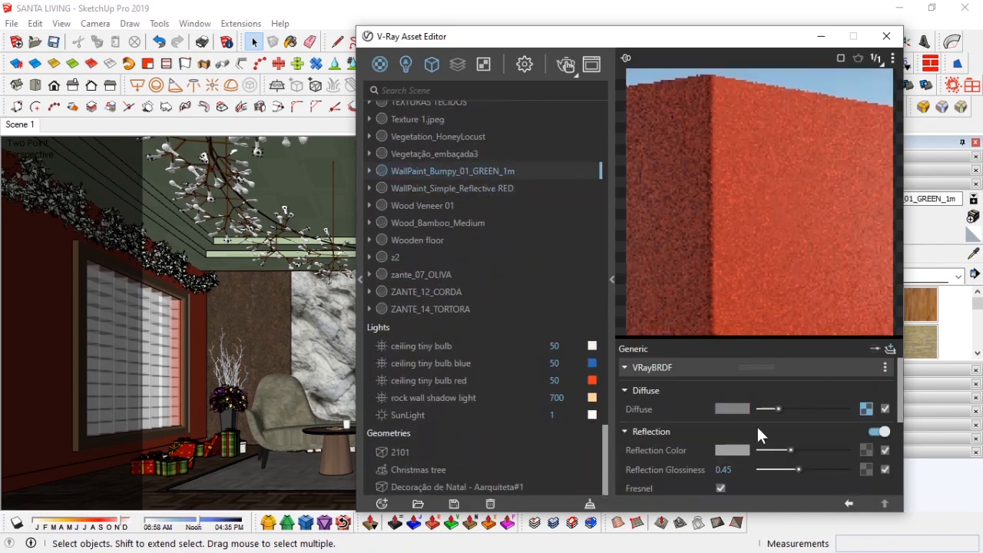
click(490, 173)
drag(501, 173, 476, 173)
text(BLUE)
key(Return)
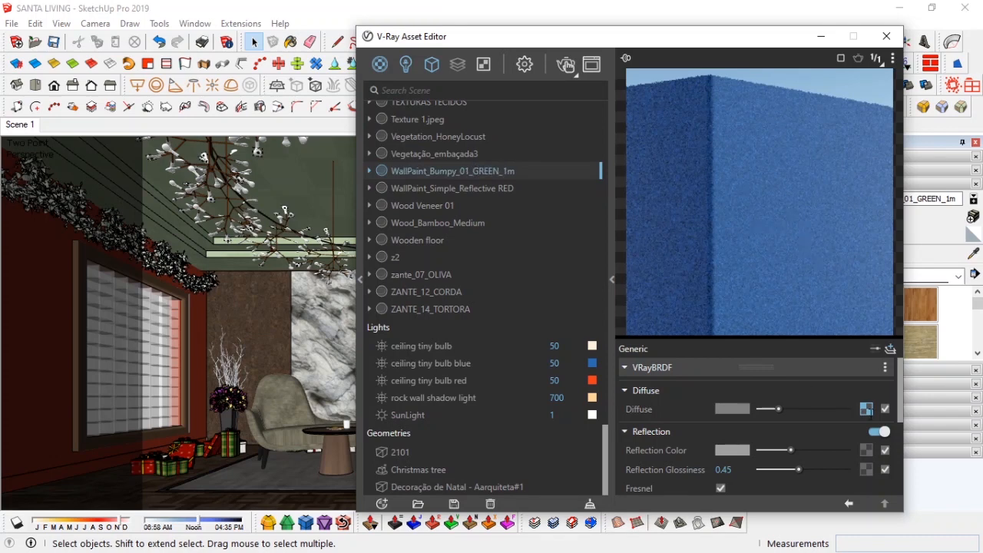
Step: Set the diffuse Mix texture's Texture A colour to blue (R 0.134, G 0.354, B 0.62) and close the editor
click(866, 410)
drag(792, 388, 783, 388)
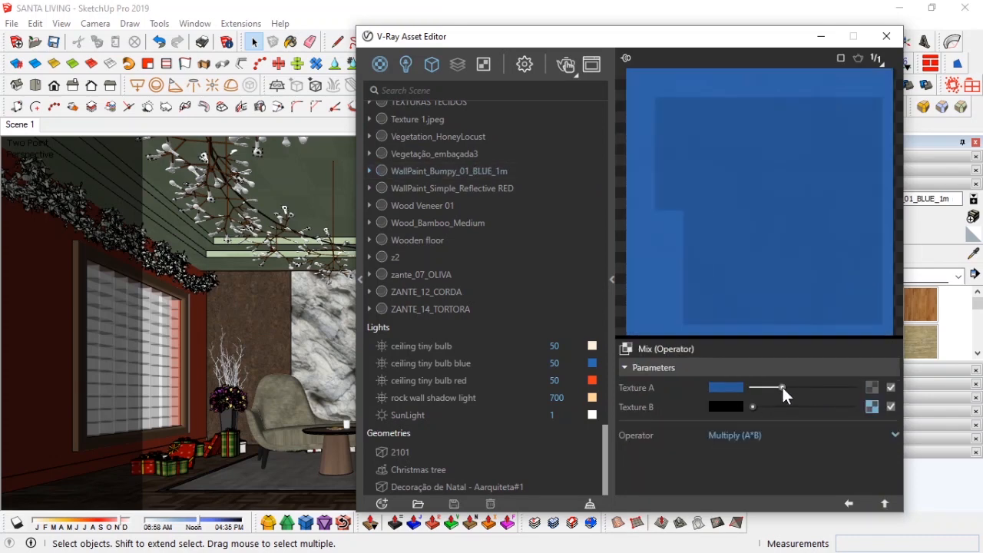
click(726, 387)
drag(461, 292, 461, 288)
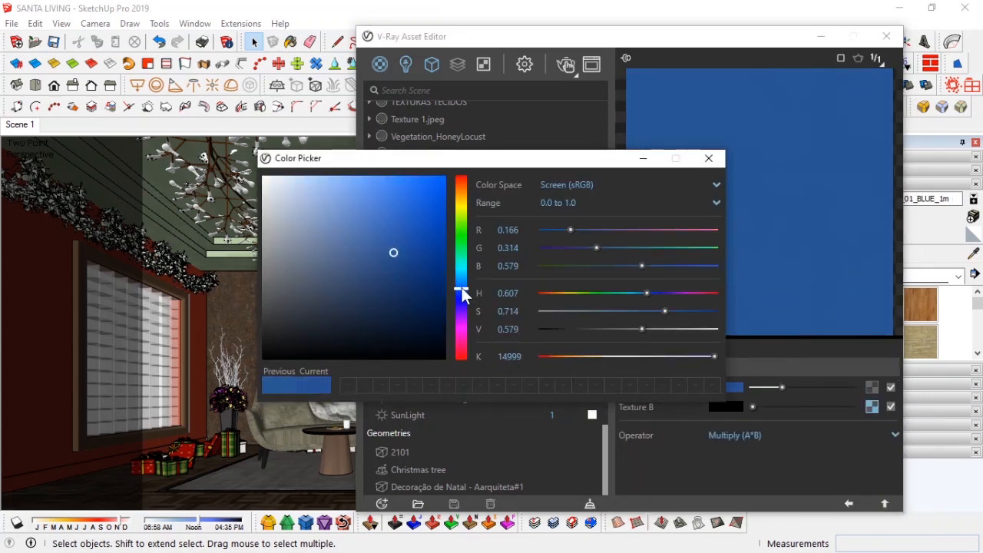
drag(395, 252, 407, 249)
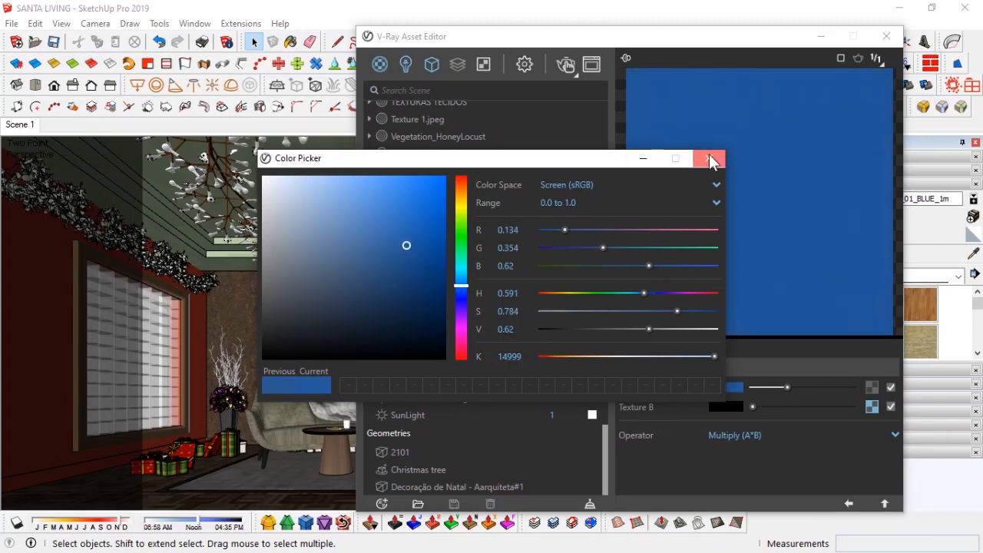
click(708, 157)
click(786, 82)
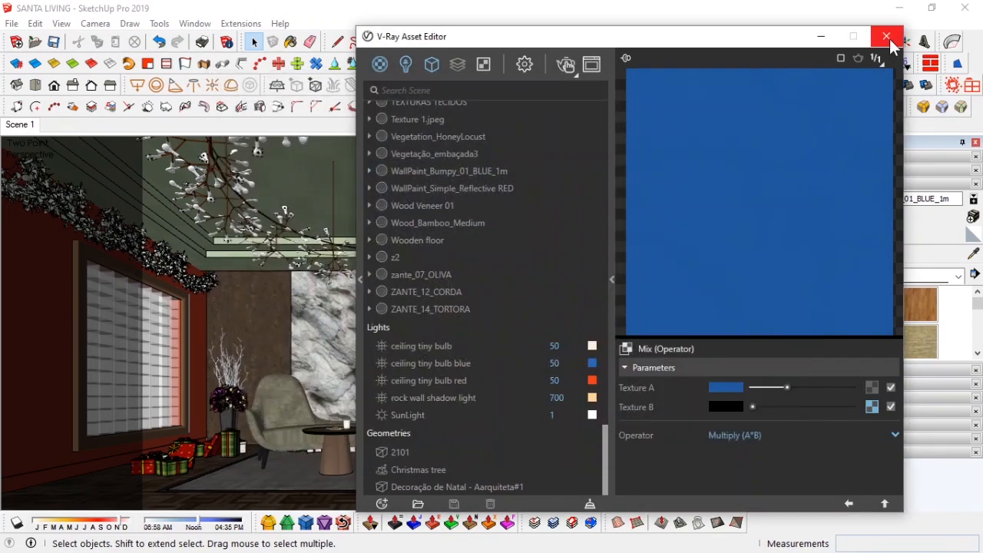
Step: Start an interactive V-Ray render of the current scene view
click(886, 36)
click(976, 142)
click(509, 85)
scroll(511, 310, up, 1)
scroll(512, 310, down, 1)
scroll(511, 310, up, 1)
scroll(512, 310, down, 1)
click(786, 82)
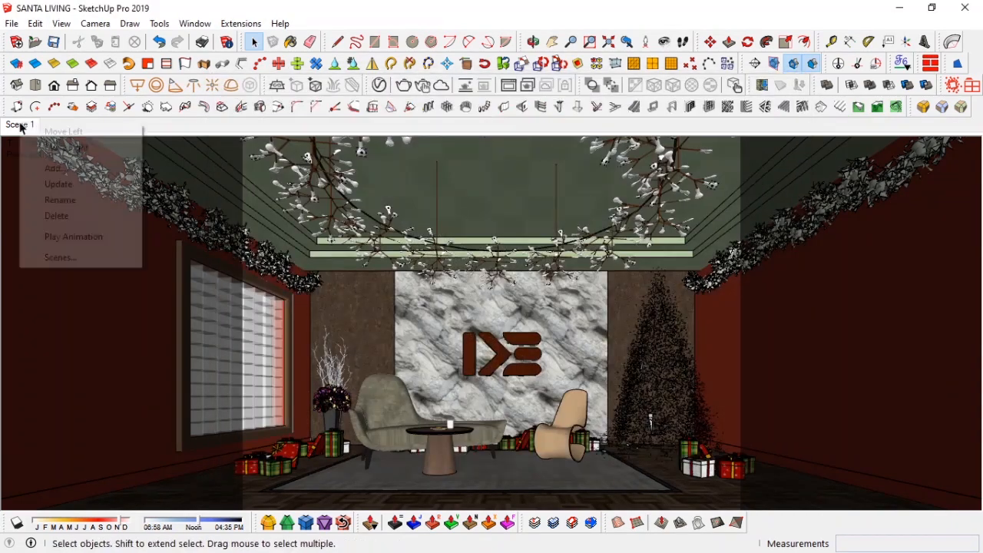
click(55, 43)
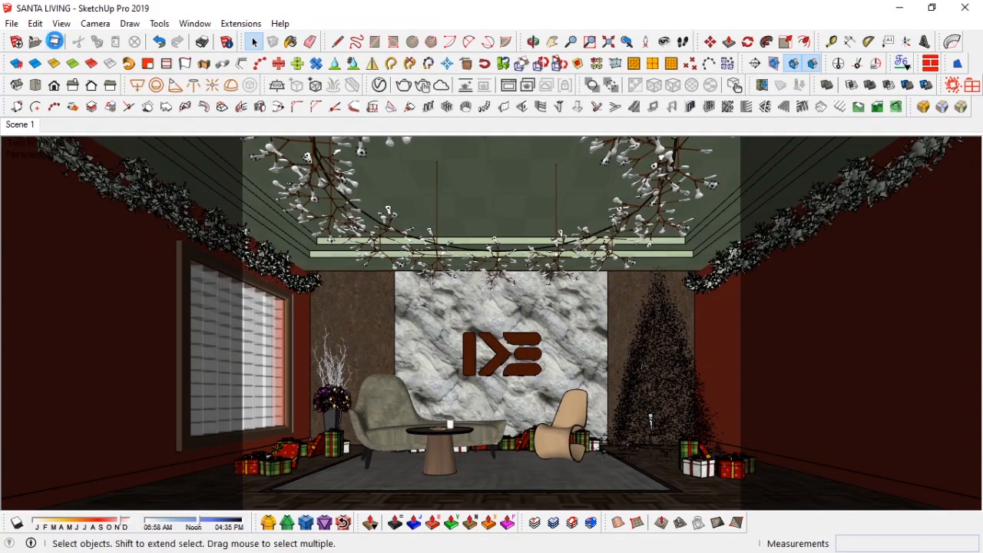
click(423, 85)
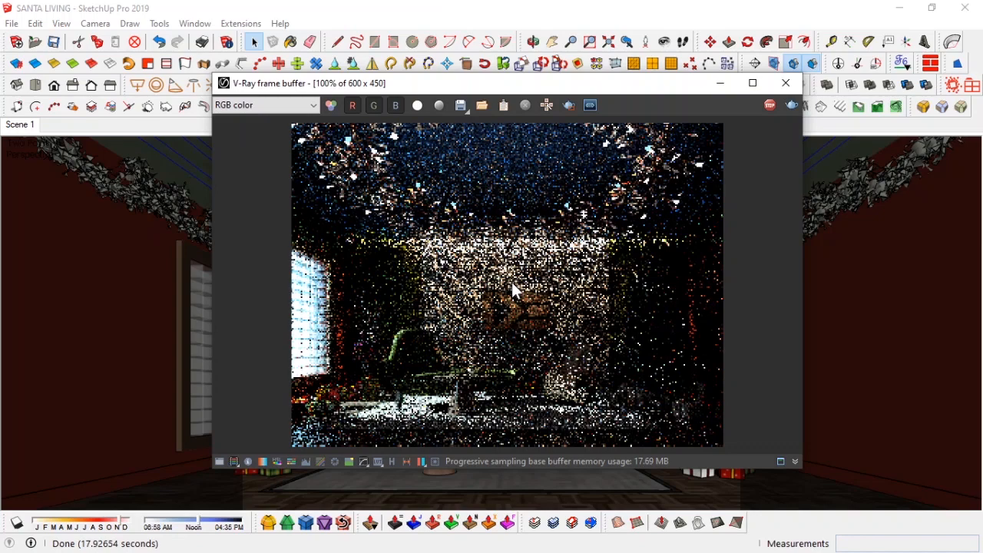
Step: Minimize the frame buffer, zoom the camera out slightly and update Scene 1 to this view
mouse_move(584, 87)
mouse_down()
mouse_move(345, 97)
mouse_move(540, 72)
mouse_move(223, 94)
mouse_up()
click(365, 87)
key(z)
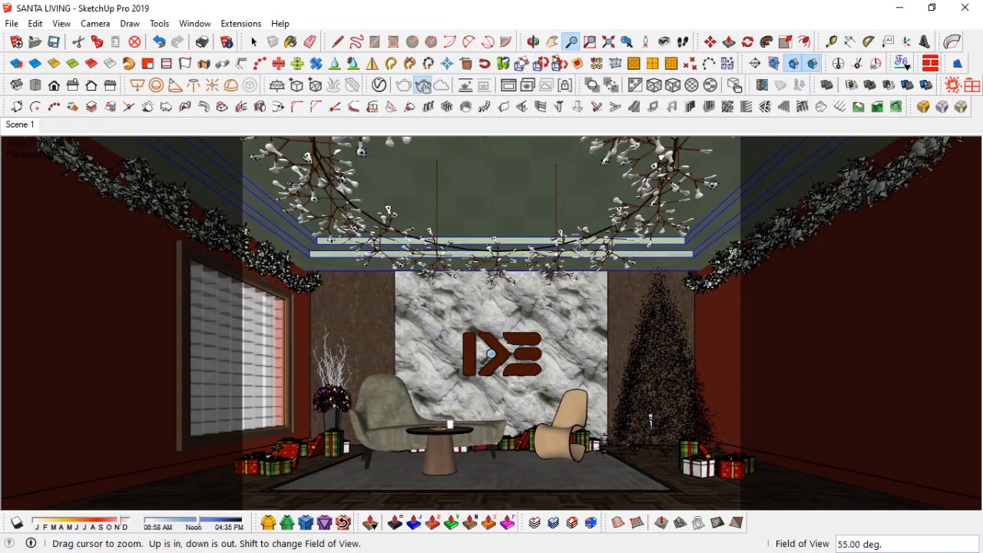
scroll(490, 355, down, 1)
key(space)
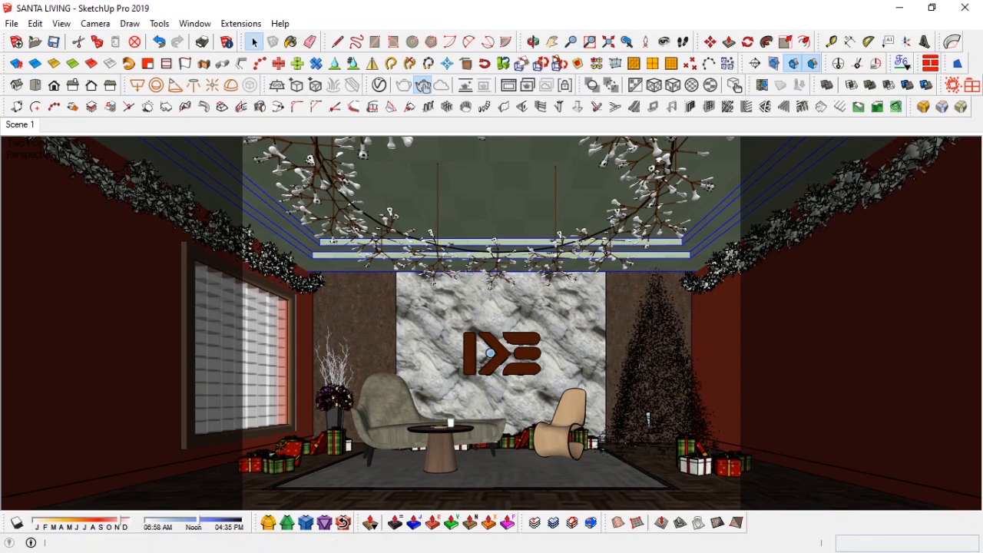
right_click(22, 125)
click(47, 186)
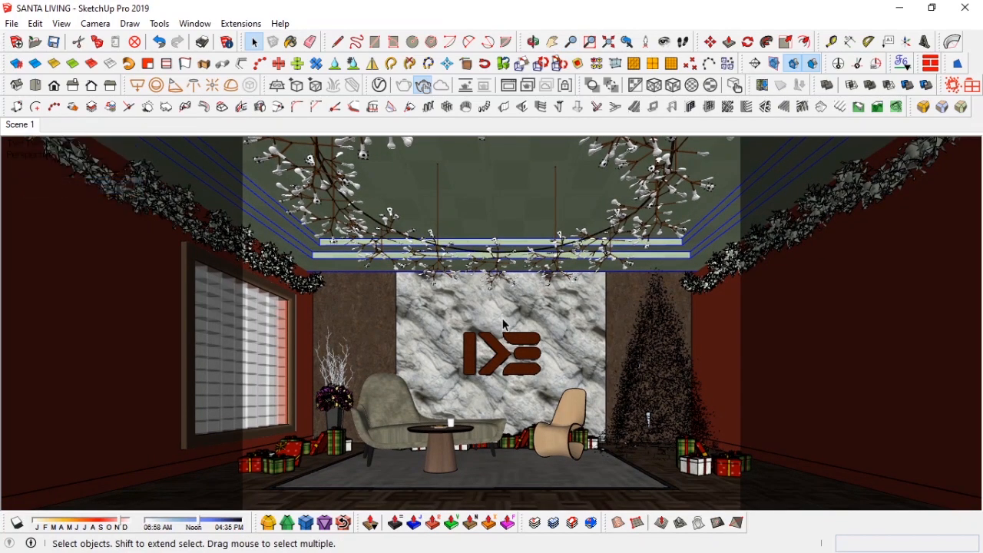
Step: Check the interactive render progress in the V-Ray frame buffer
click(509, 86)
drag(165, 93, 508, 102)
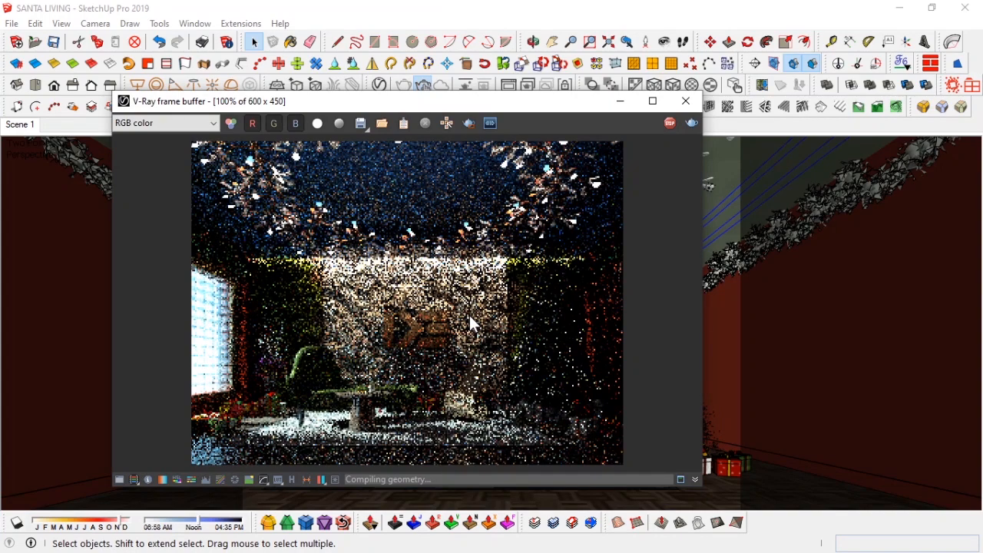
click(621, 100)
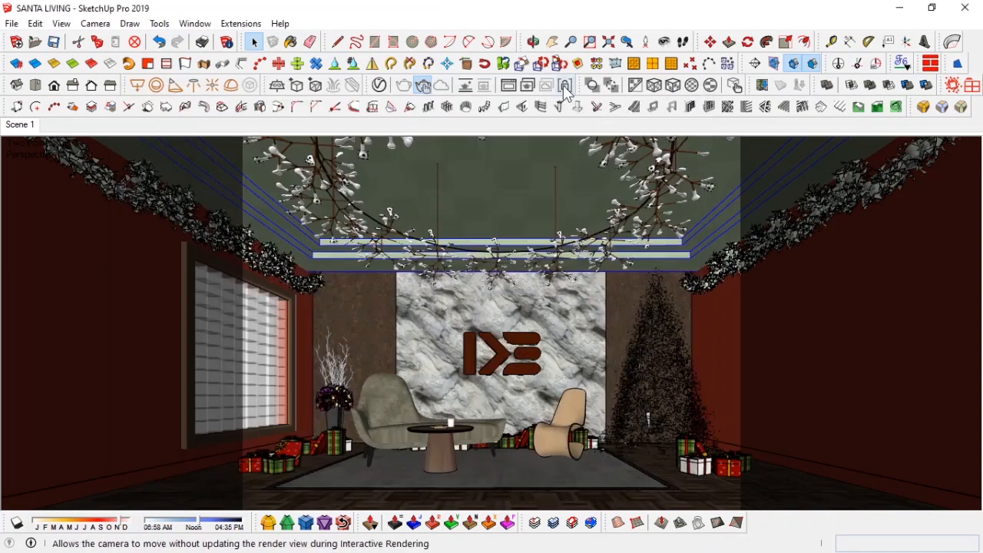
Step: Import the 'santa drag' image from the components folder and place it in the room
key(alt+Tab)
click(525, 313)
mouse_move(453, 25)
mouse_down()
mouse_move(213, 17)
mouse_move(179, 26)
mouse_up()
click(171, 439)
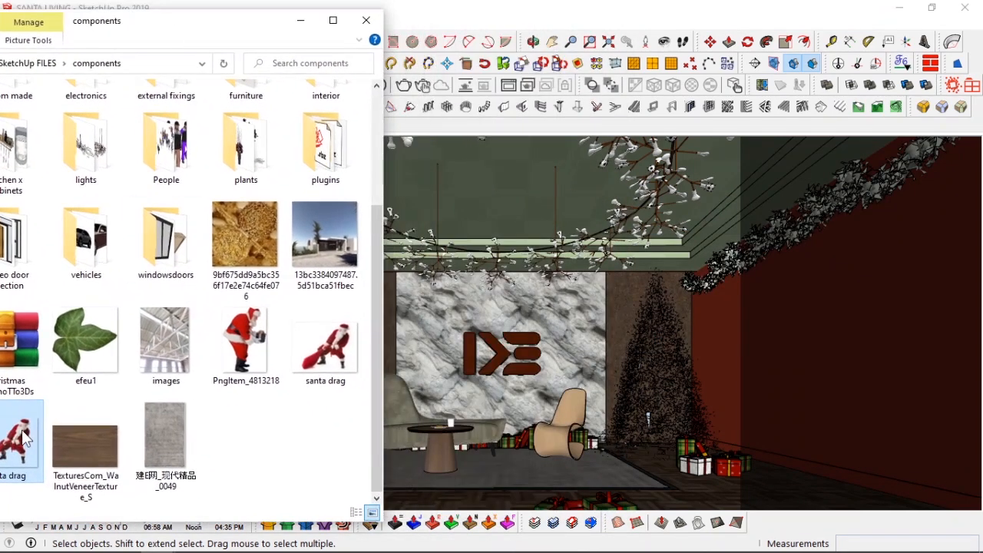
mouse_move(24, 431)
mouse_down()
mouse_move(535, 468)
mouse_move(534, 476)
mouse_up()
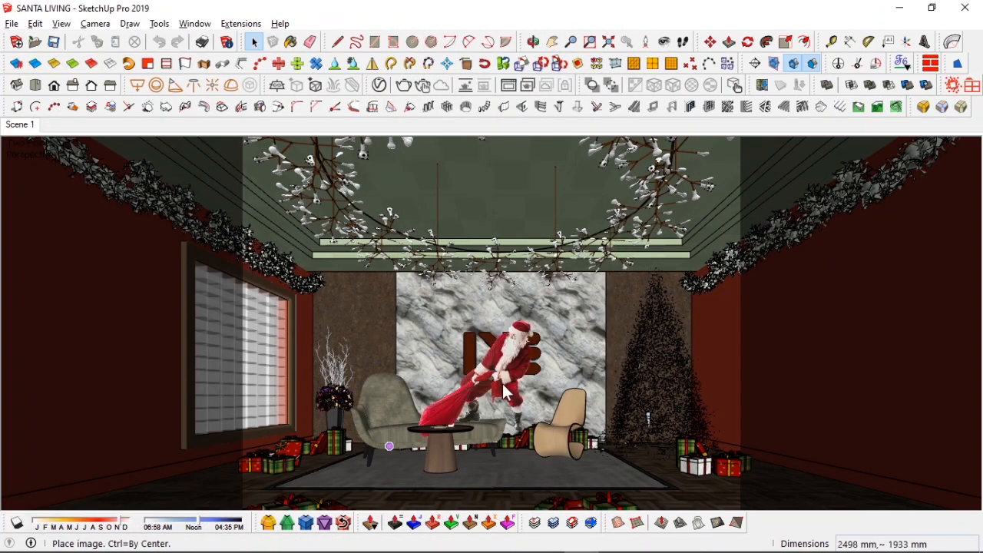
click(621, 470)
Step: Scale the Santa image down
key(s)
middle_drag(657, 472, 677, 487)
key(space)
click(195, 24)
click(332, 39)
click(825, 157)
click(794, 249)
click(825, 156)
click(976, 143)
Step: Rotate the Santa image to stand upright on the floor
middle_drag(399, 331, 466, 380)
key(m)
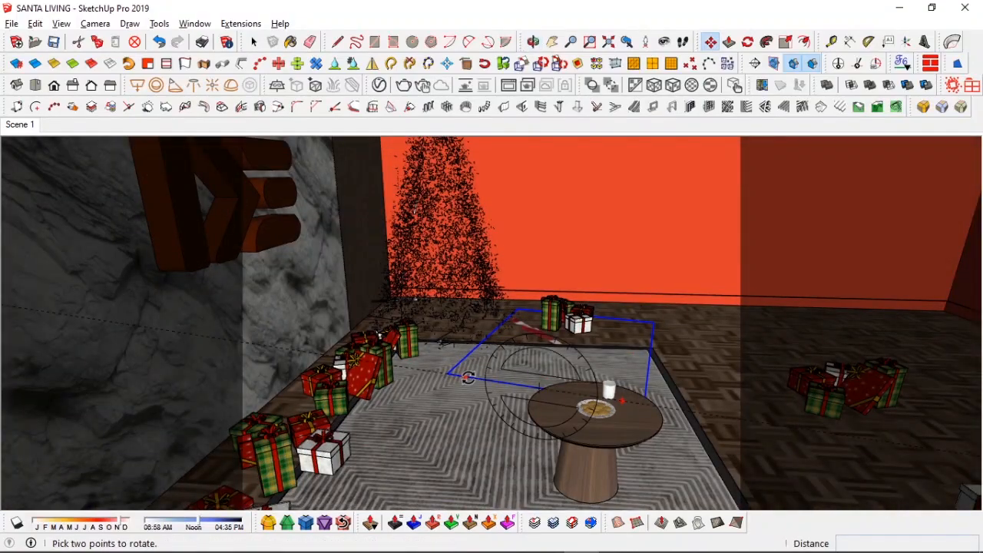
click(468, 378)
click(555, 277)
click(620, 266)
click(626, 174)
middle_drag(607, 192, 330, 284)
middle_drag(518, 330, 468, 339)
Step: Move the Santa image to beside the Christmas tree and return to the Scene 1 view
click(350, 308)
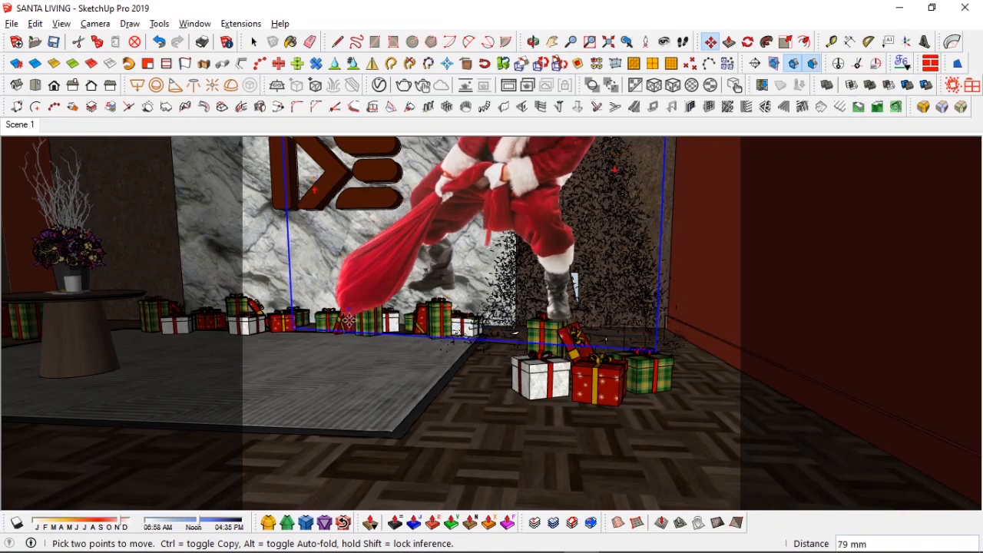
click(395, 426)
middle_drag(400, 423, 405, 370)
click(492, 440)
click(398, 443)
key(space)
click(23, 126)
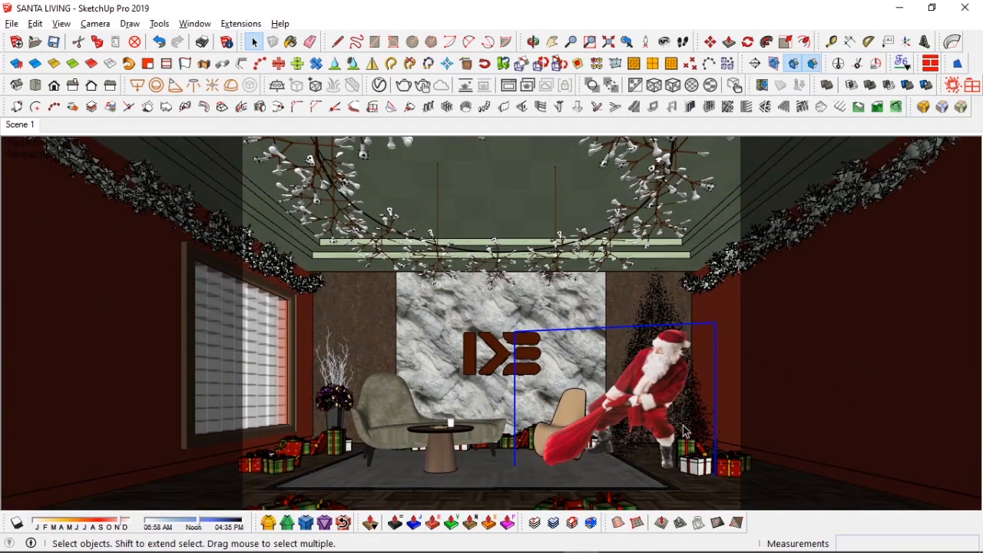
Step: Shift the Santa image slightly left towards the coffee table
key(m)
click(619, 478)
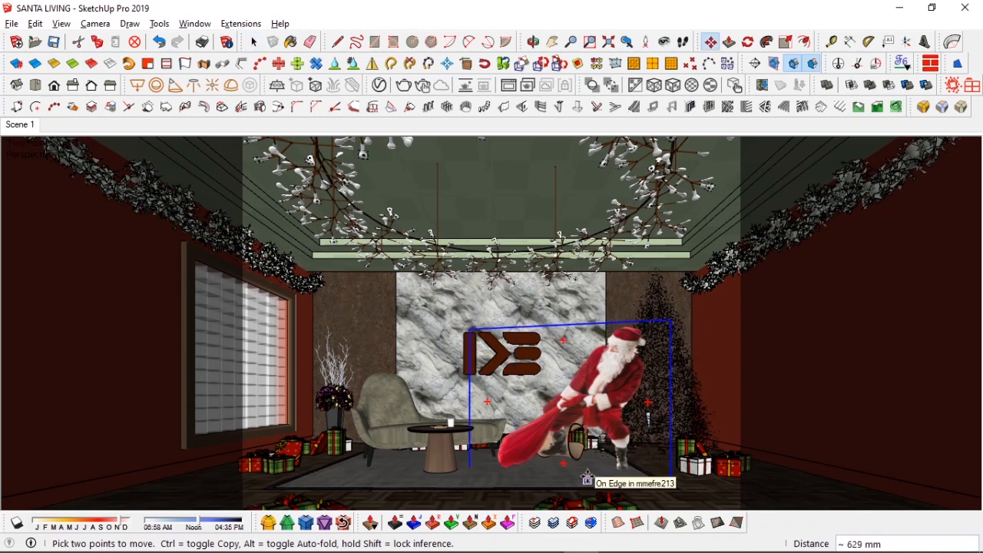
click(587, 478)
key(space)
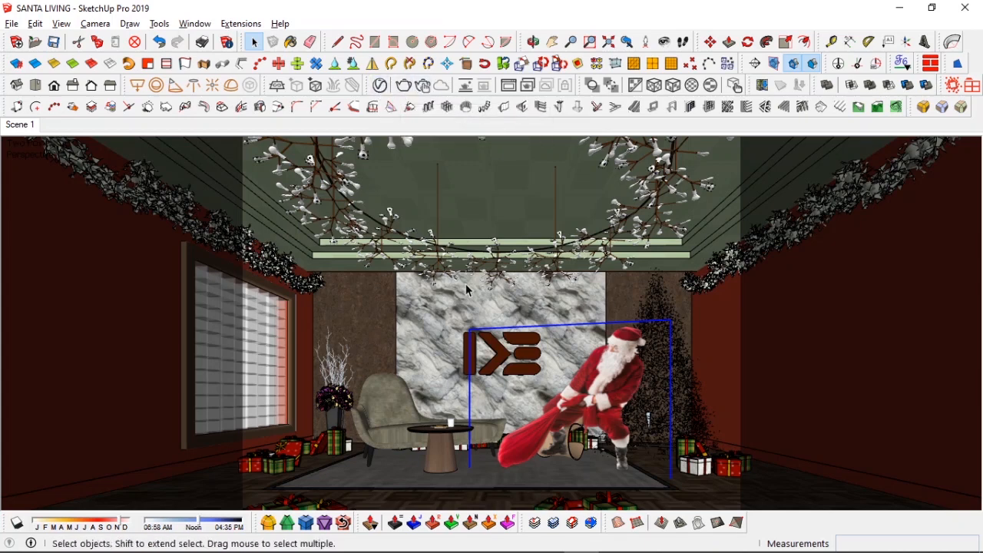
Step: Examine the Global Illumination section of the V-Ray render settings
click(530, 70)
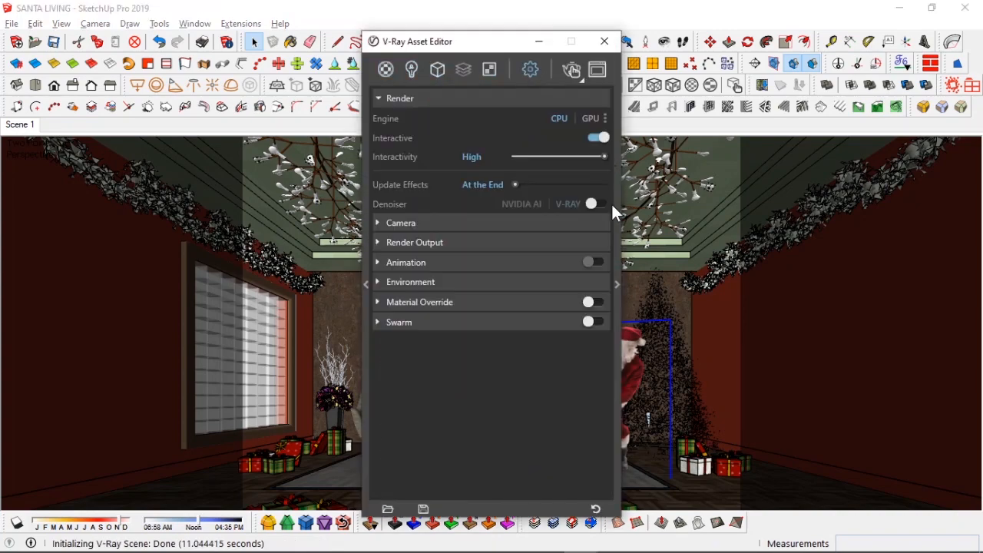
click(617, 219)
click(689, 89)
click(688, 89)
click(680, 174)
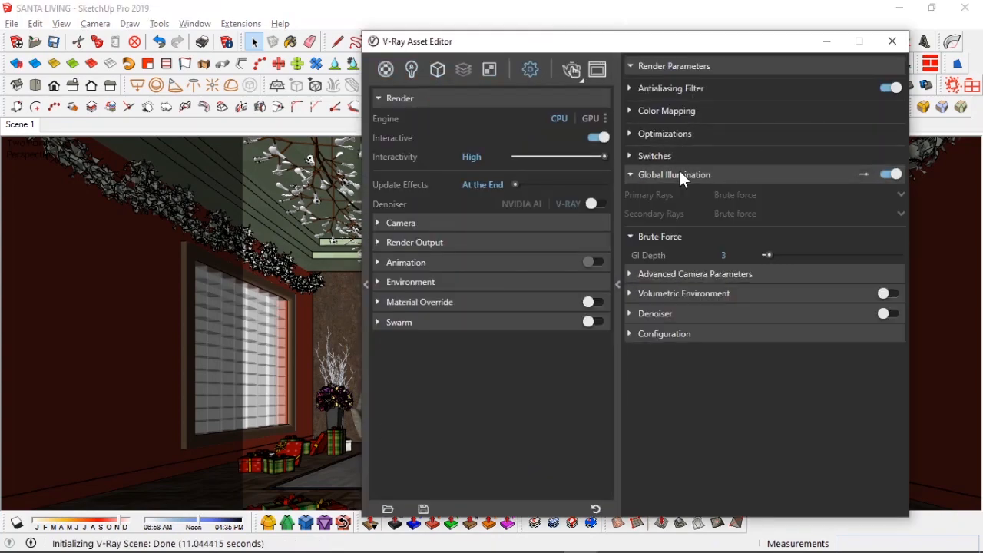
click(678, 175)
click(827, 40)
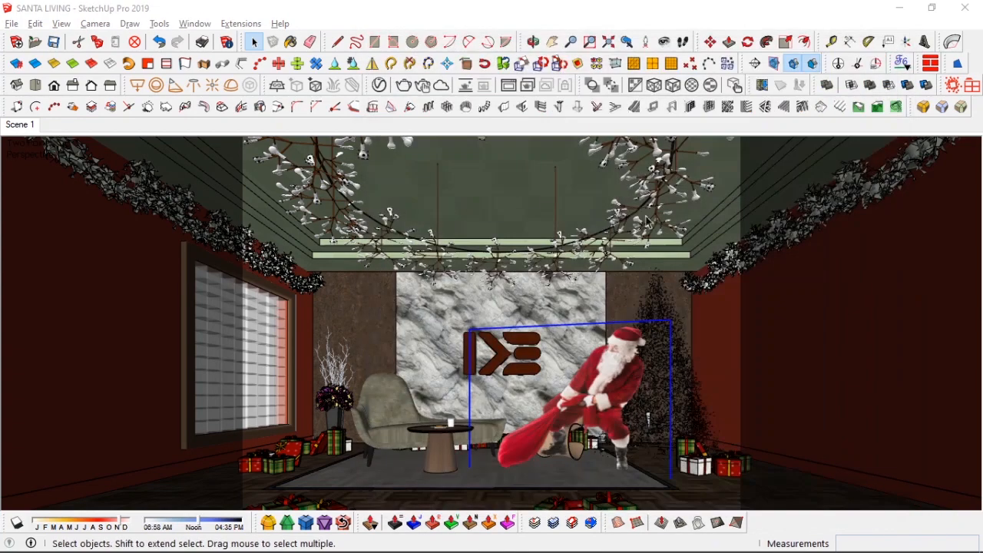
Step: Render interactively and enlarge the frame buffer to inspect the Santa image
click(202, 42)
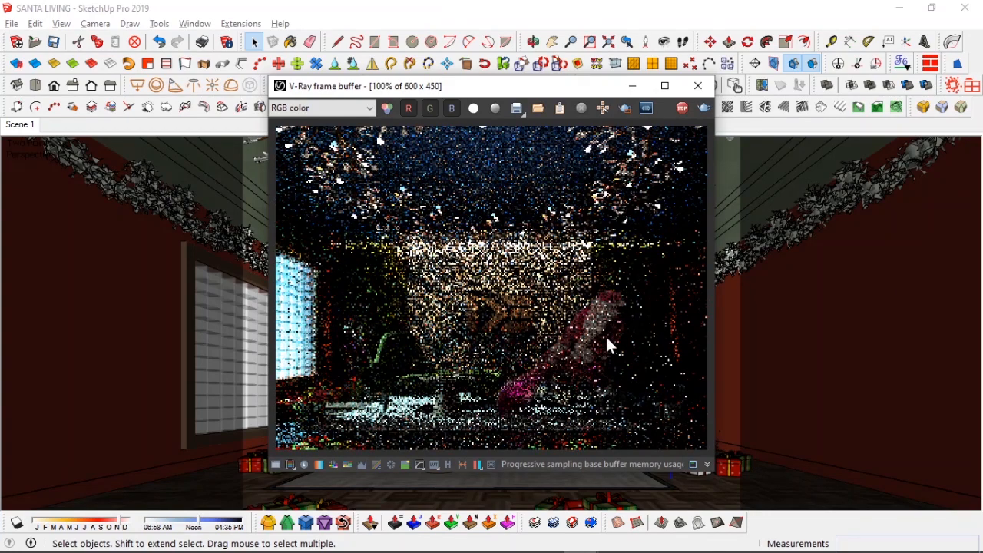
scroll(605, 338, up, 2)
scroll(605, 338, down, 2)
mouse_move(503, 86)
mouse_down()
mouse_move(353, 126)
mouse_move(304, 122)
mouse_up()
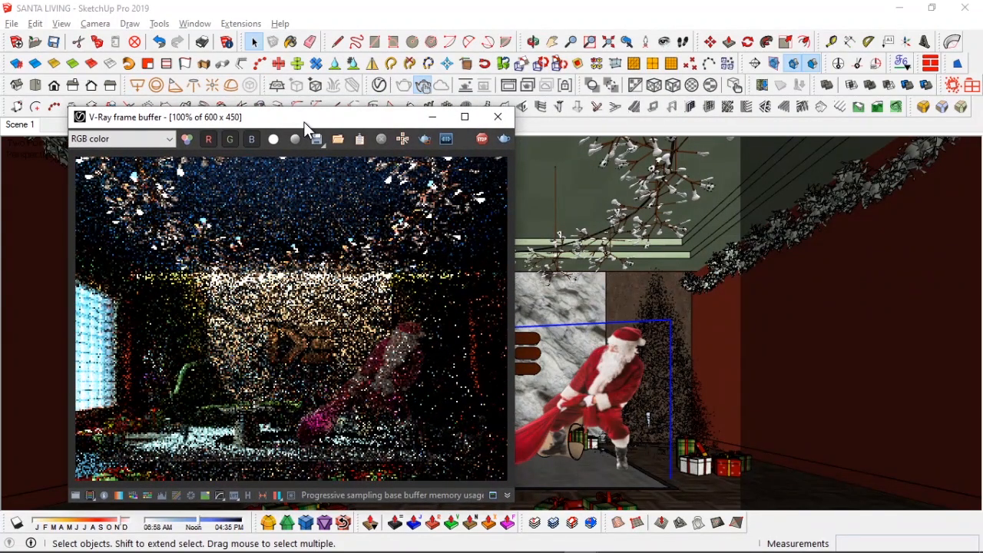
drag(304, 122, 321, 108)
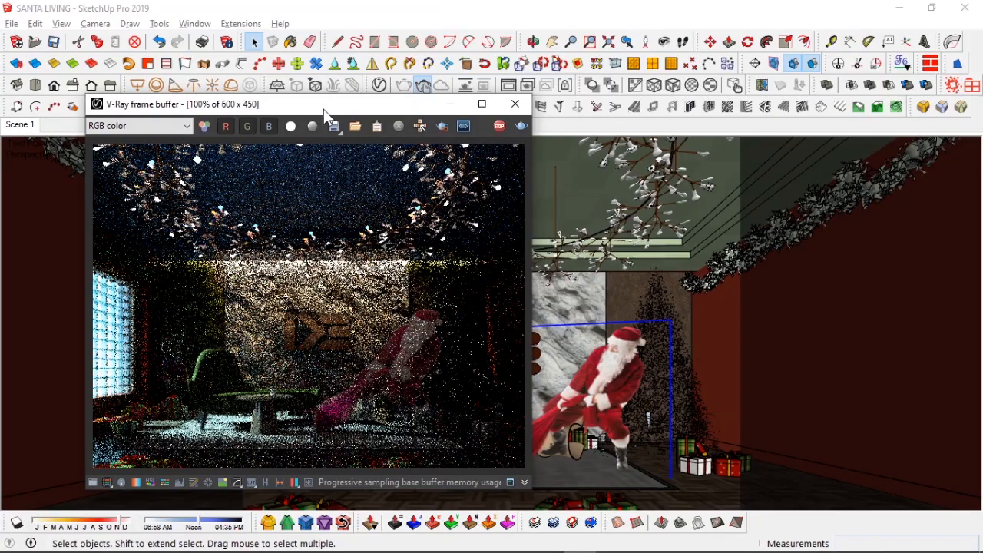
drag(321, 108, 371, 97)
click(533, 93)
Step: Pan and zoom within the frame buffer render, then restore and minimize it
middle_drag(559, 315, 816, 235)
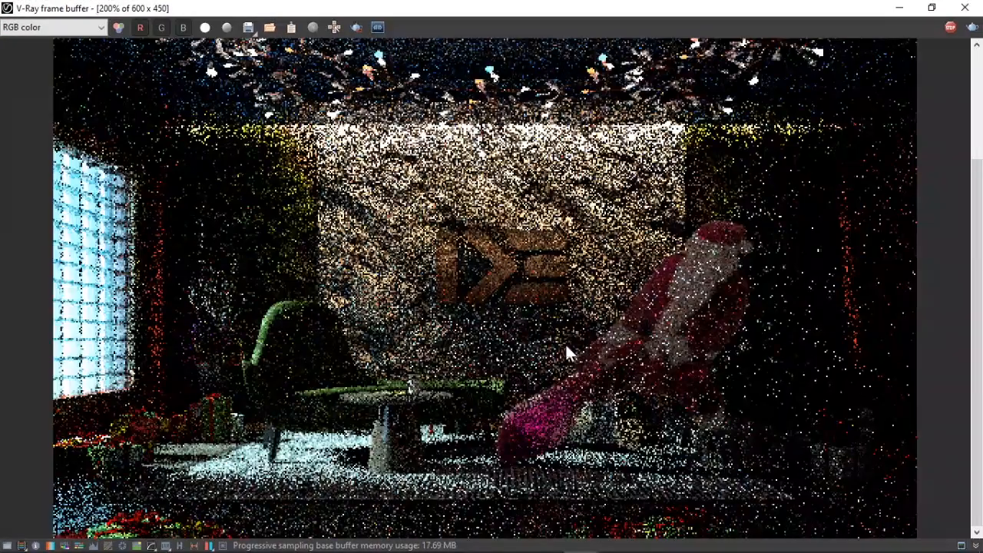
scroll(631, 396, down, 1)
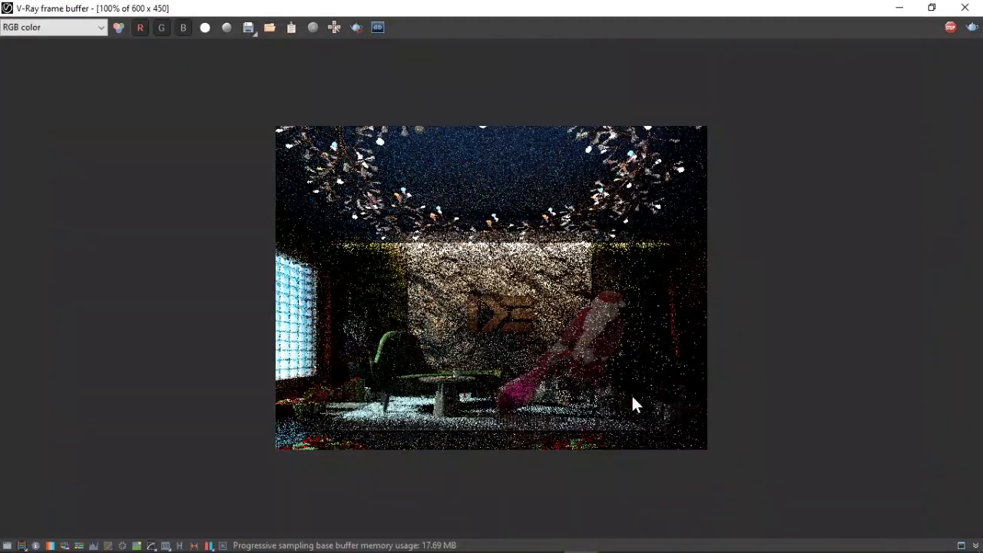
click(932, 7)
scroll(384, 397, up, 1)
mouse_move(385, 398)
middle_down()
mouse_move(217, 359)
mouse_move(285, 335)
middle_up()
scroll(285, 335, down, 1)
click(501, 93)
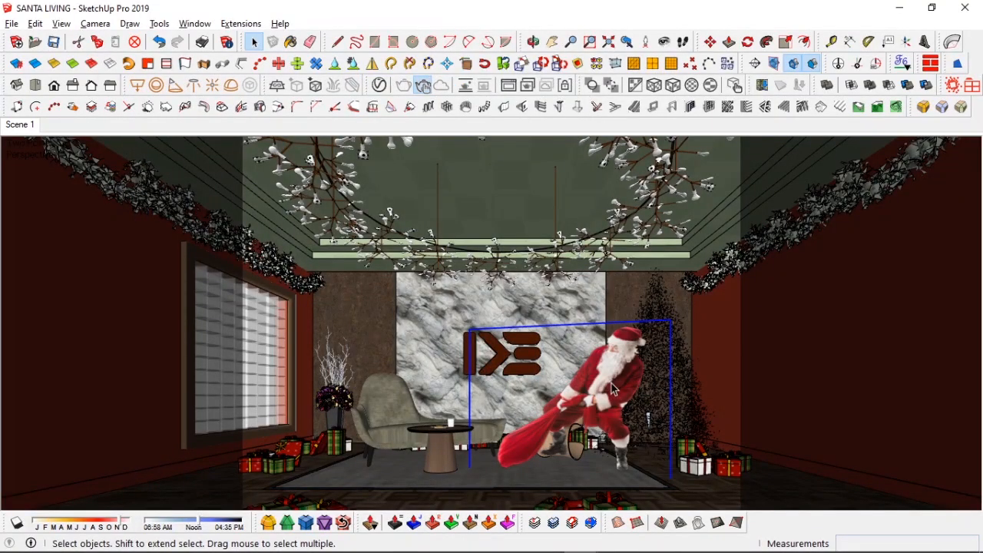
Step: Use the placed Santa image as a material
key(b)
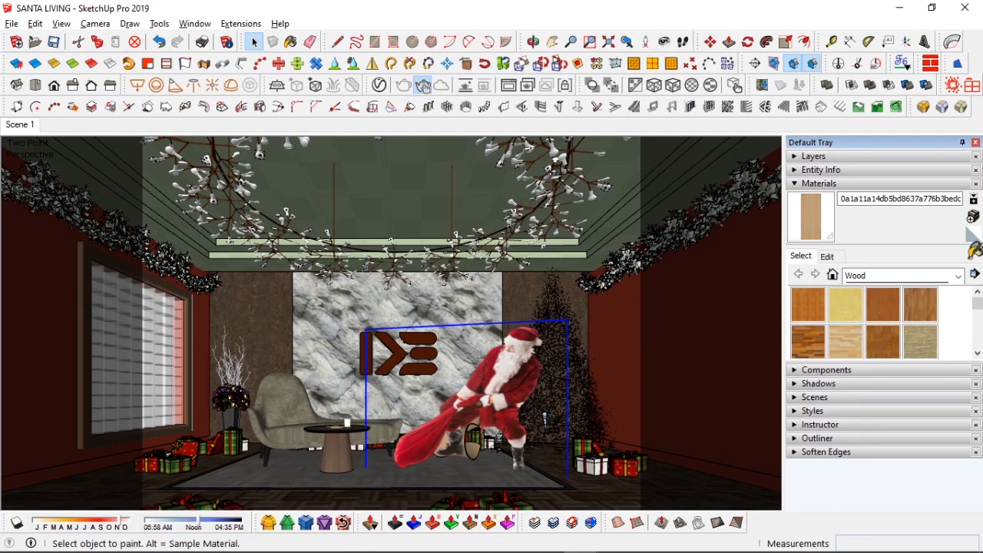
click(974, 253)
click(254, 41)
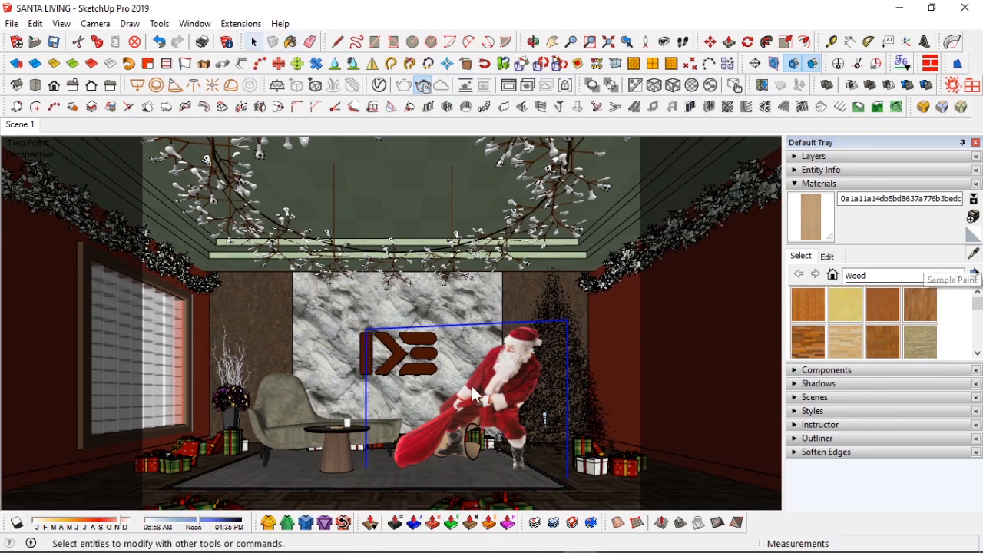
right_click(504, 375)
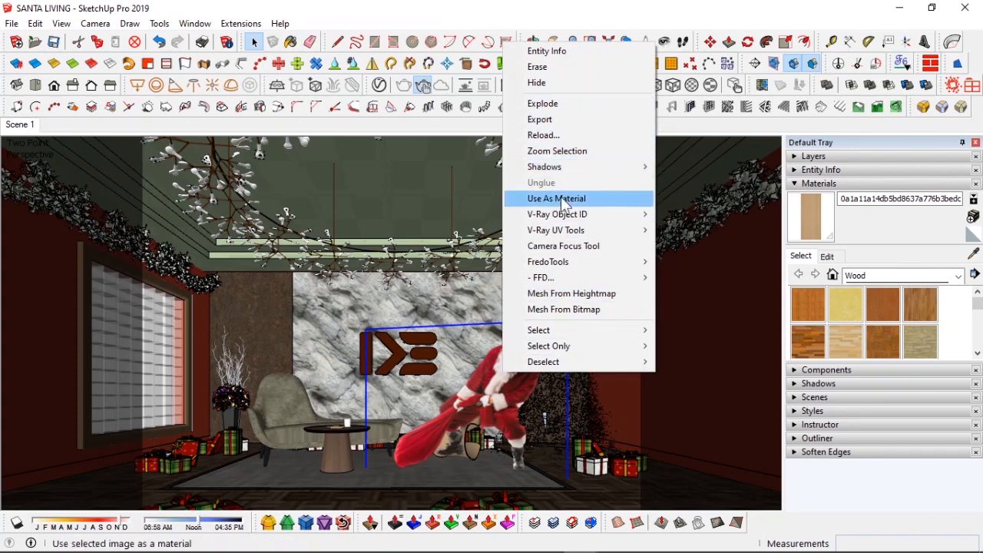
mouse_move(561, 172)
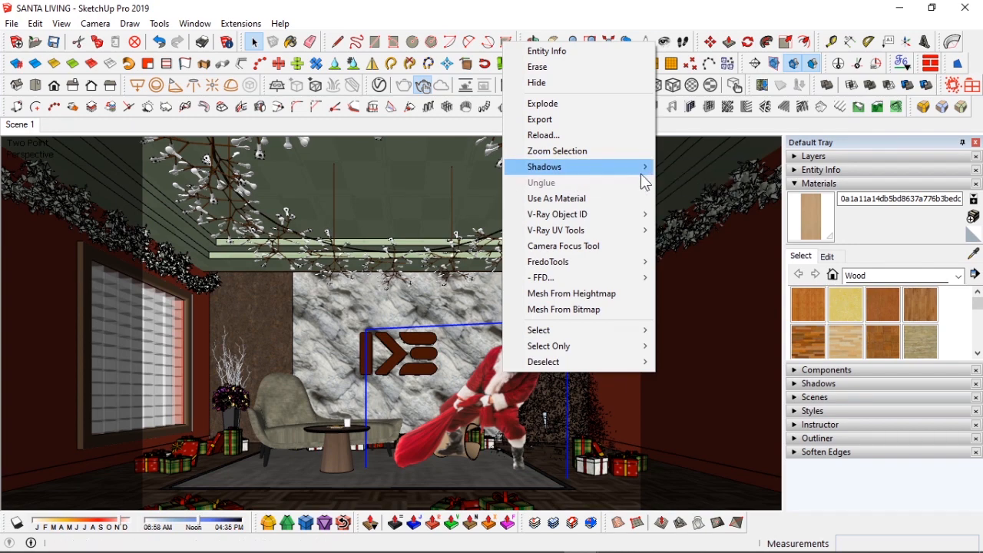
click(604, 202)
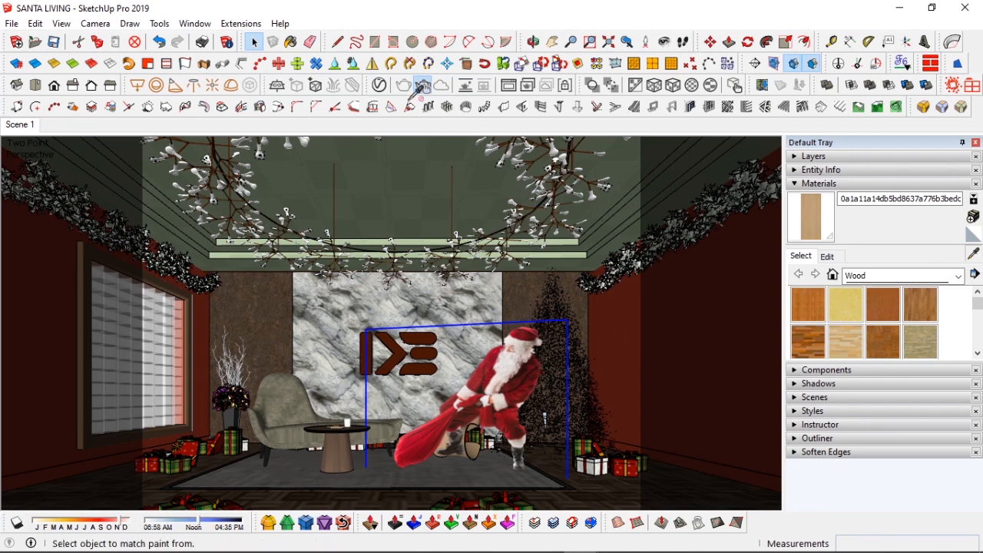
Step: Browse the scene's materials list in the V-Ray Asset Editor
click(379, 85)
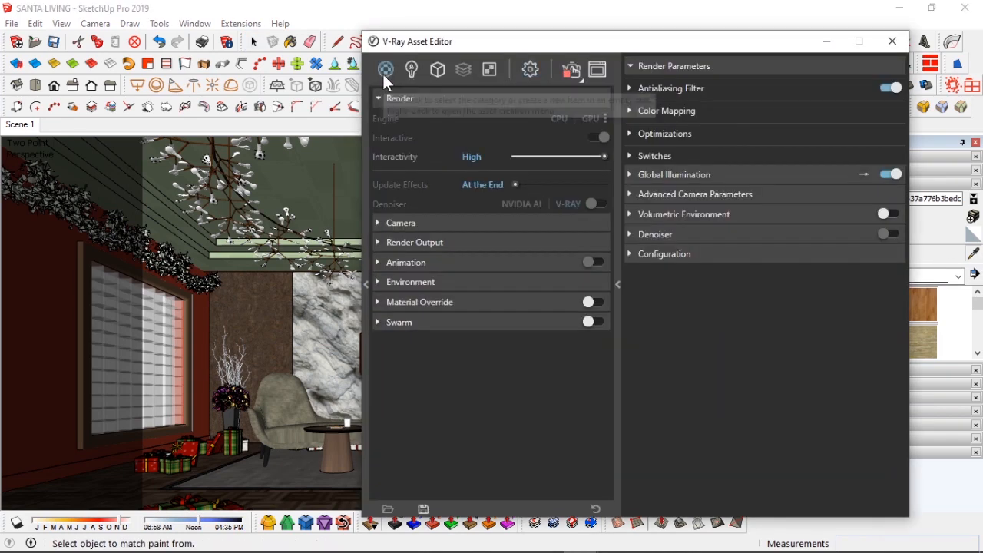
click(386, 69)
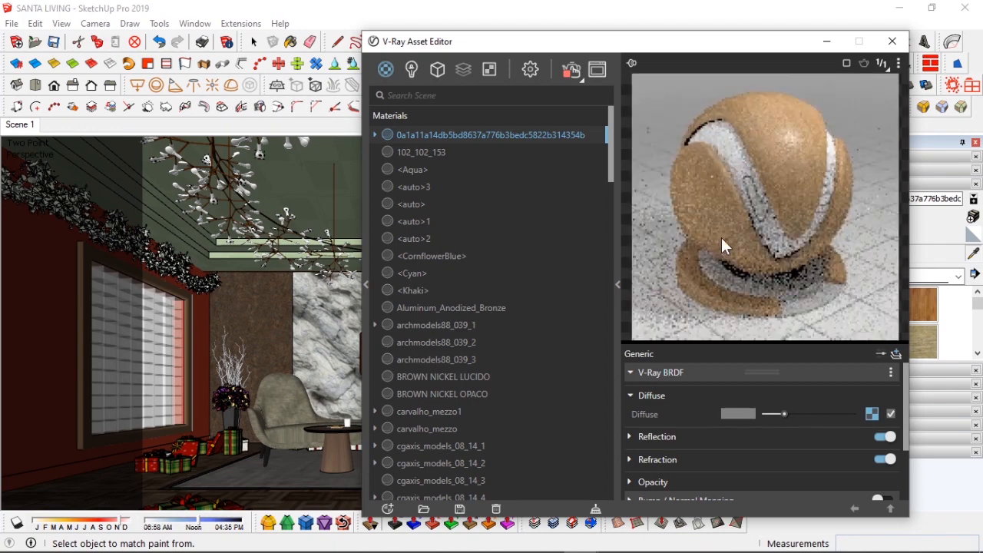
scroll(526, 348, down, 6)
scroll(536, 346, down, 12)
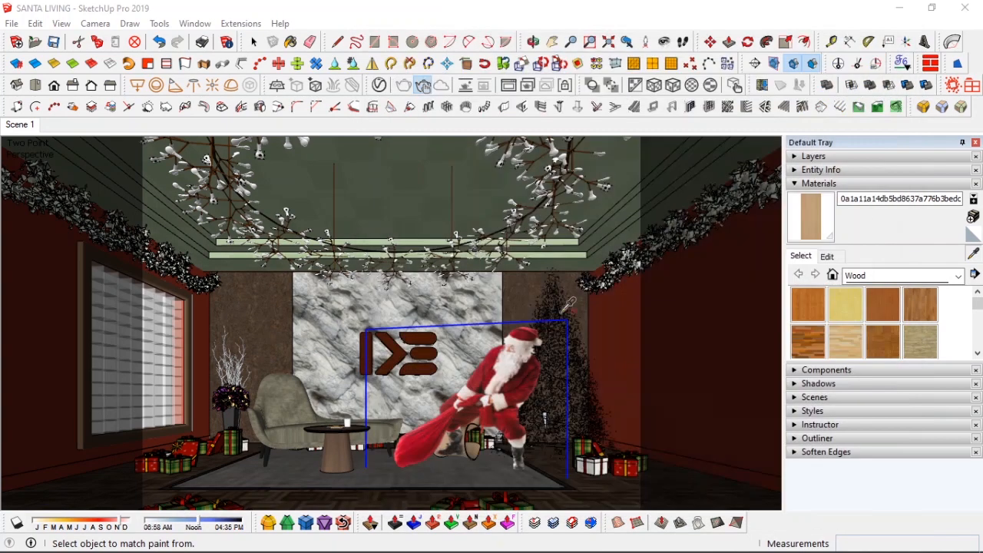
click(820, 187)
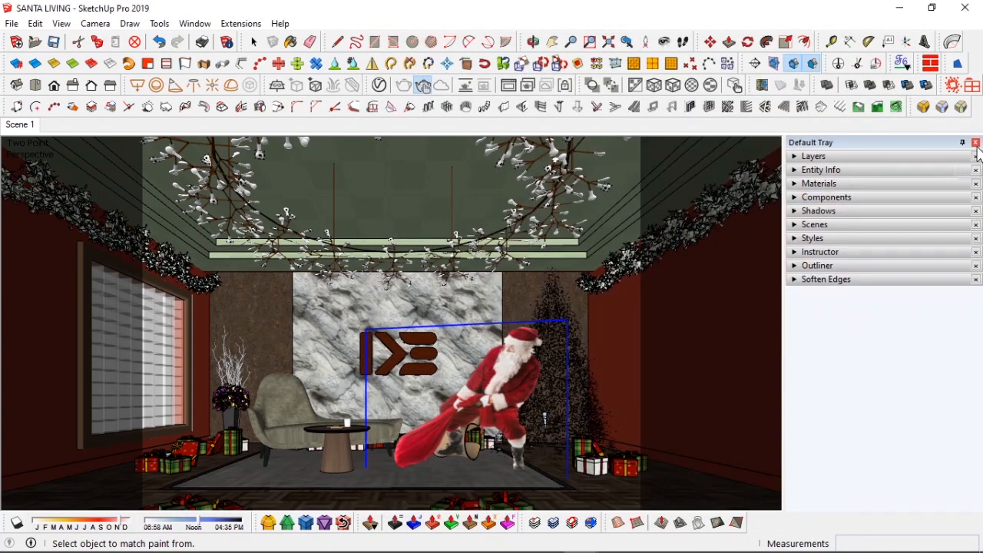
Step: Review the interactive render progress in the frame buffer
click(526, 85)
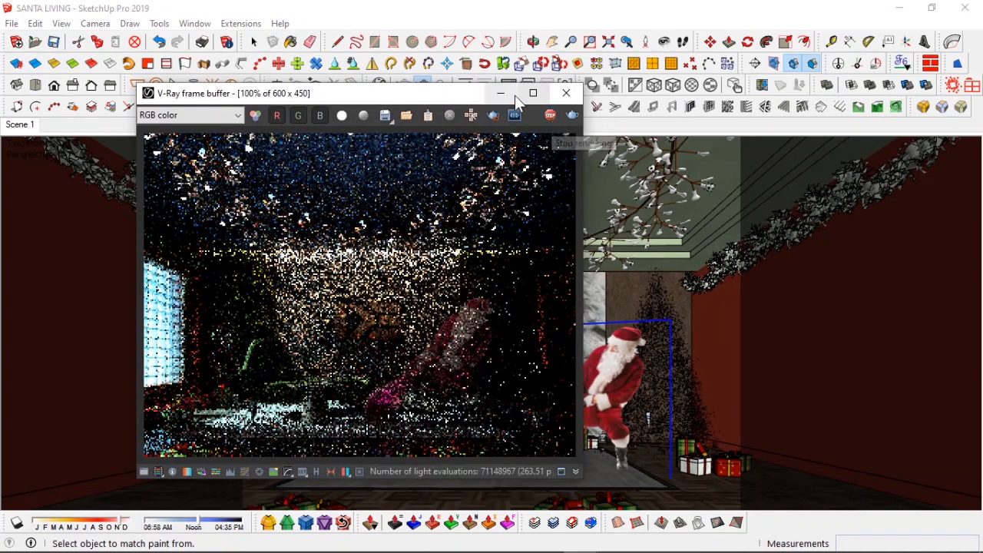
click(501, 93)
key(space)
right_click(622, 36)
click(660, 66)
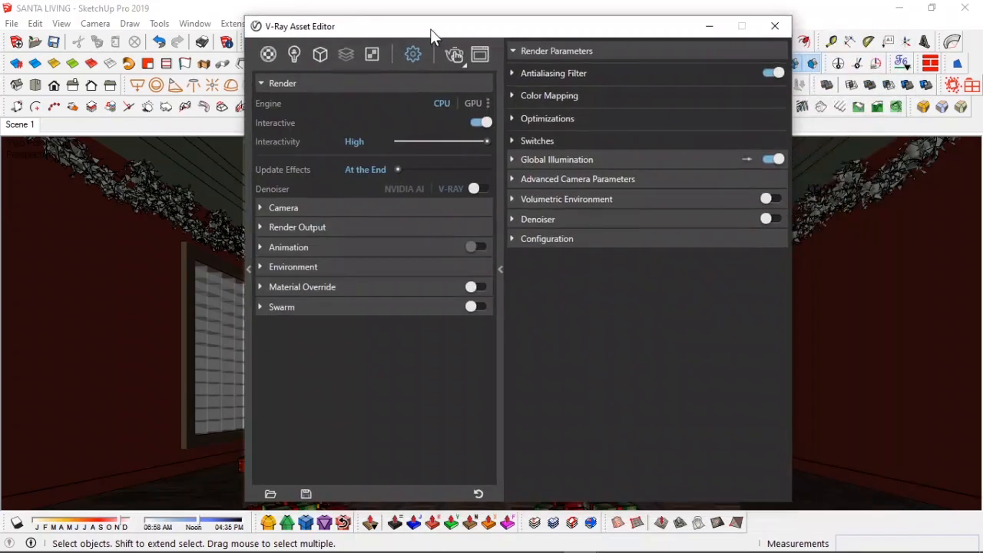
Step: Turn off Interactive and Progressive rendering and set the Noise Limit to 0.03
click(475, 122)
click(476, 141)
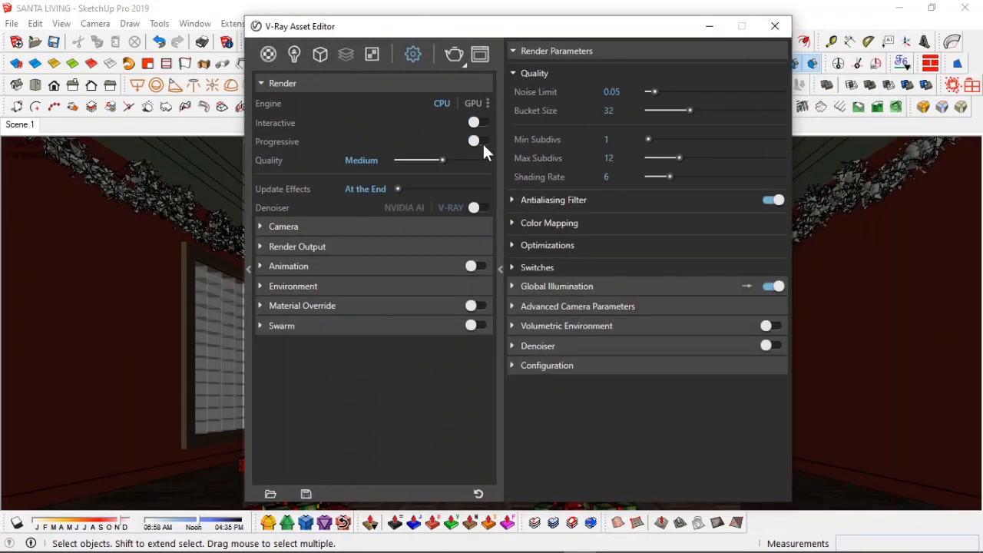
double_click(612, 92)
text(0.03)
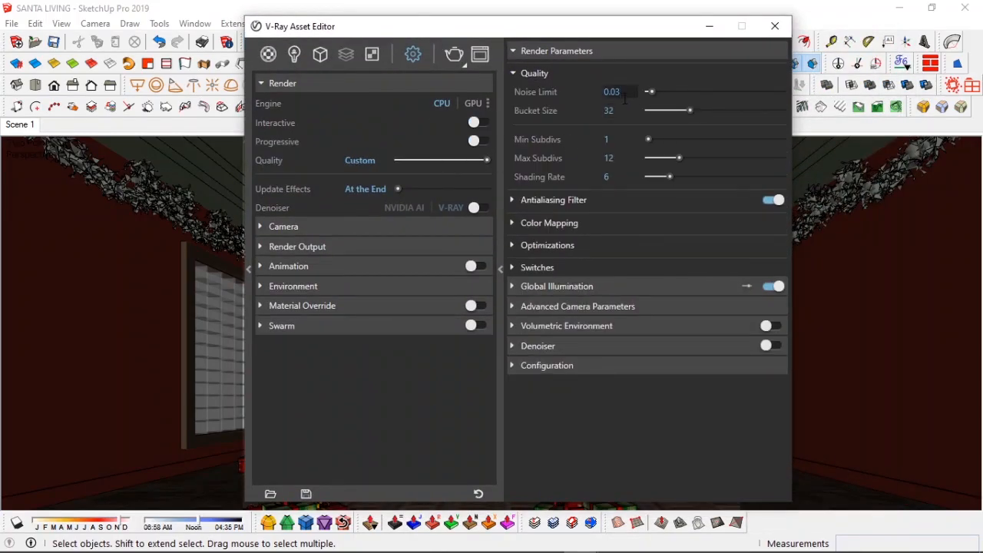
Step: Set Global Illumination primary rays to Irradiance map, keeping Light cache as the secondary rays
click(558, 287)
click(625, 306)
click(542, 305)
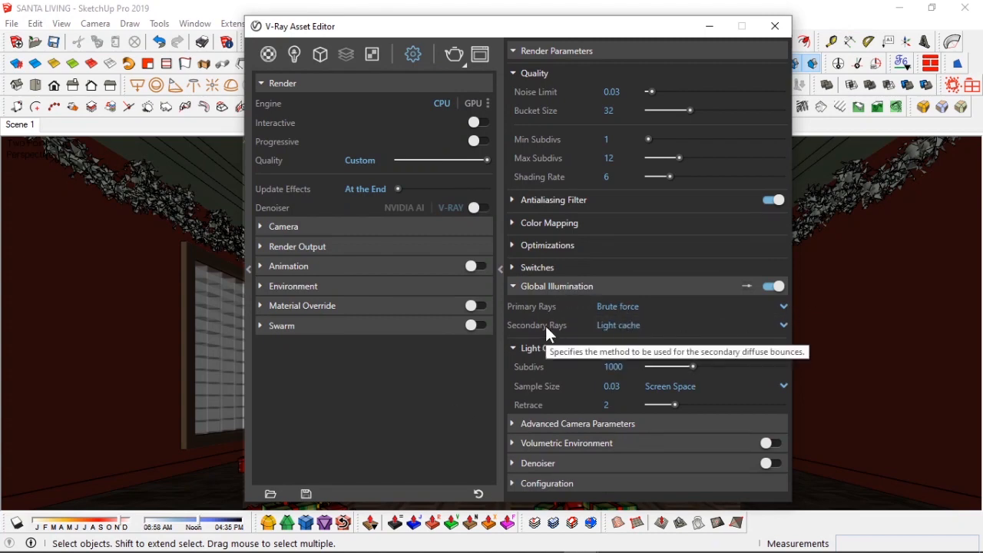
click(629, 305)
click(635, 324)
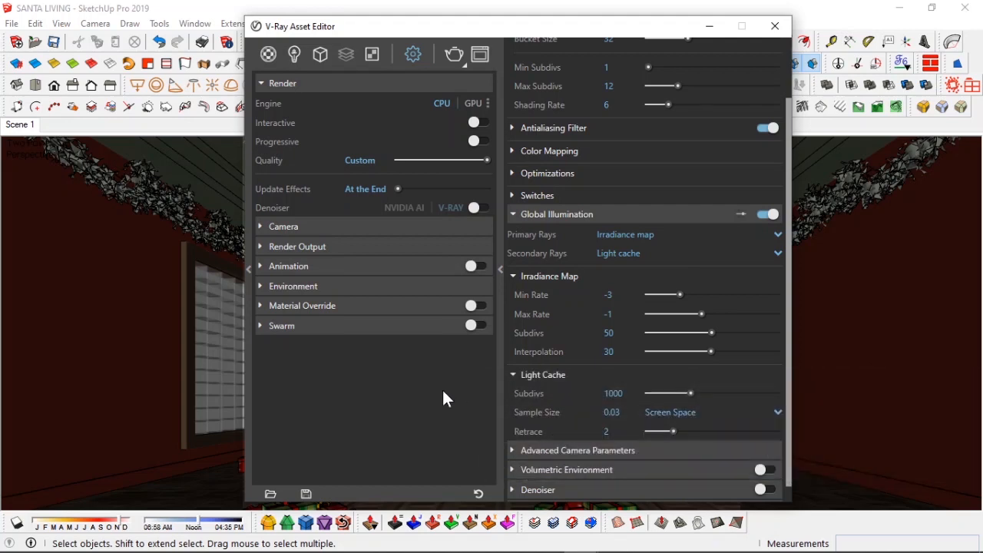
Step: Enable the V-Ray denoiser in the render settings
scroll(568, 461, down, 2)
click(568, 469)
scroll(768, 350, down, 3)
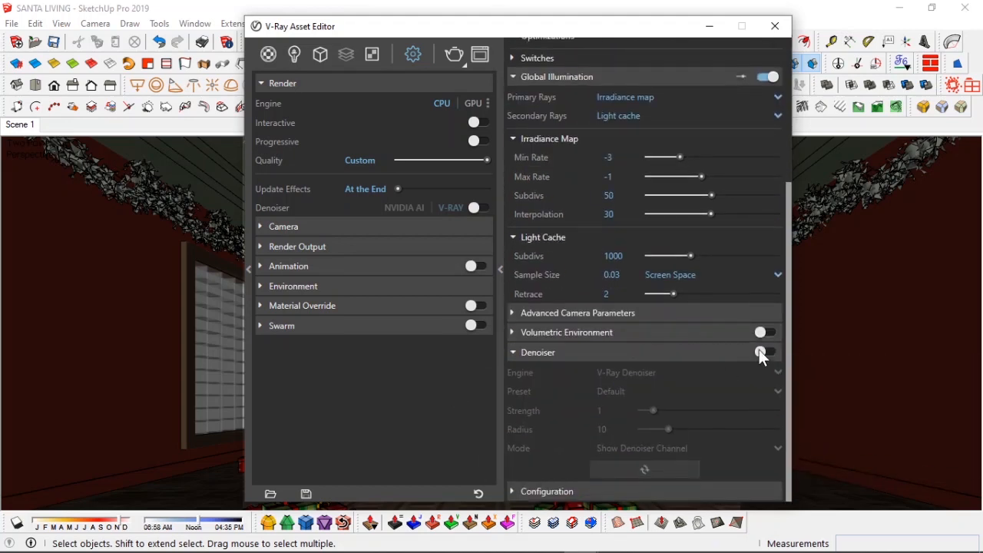
click(768, 351)
click(617, 409)
click(617, 409)
scroll(584, 345, up, 5)
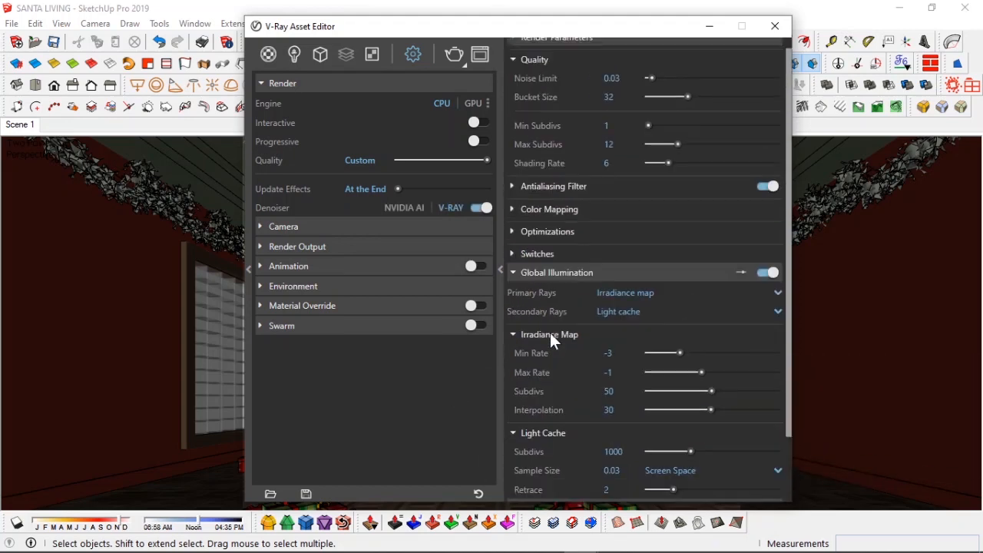
Step: Add Material ID Color and Render ID render elements
click(372, 55)
click(385, 80)
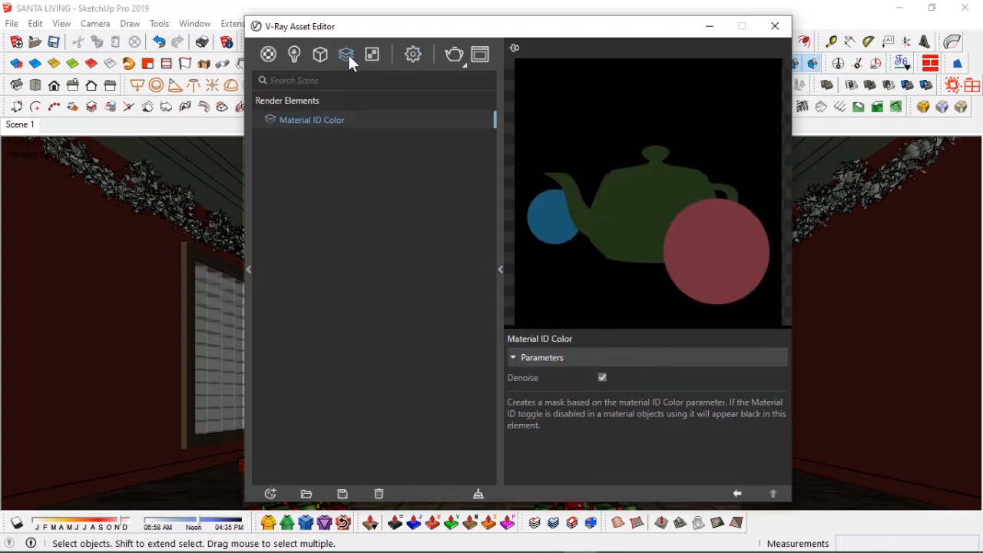
click(347, 55)
click(385, 134)
Step: Add a Cryptomatte render element with its ID type set to Object Name
click(346, 55)
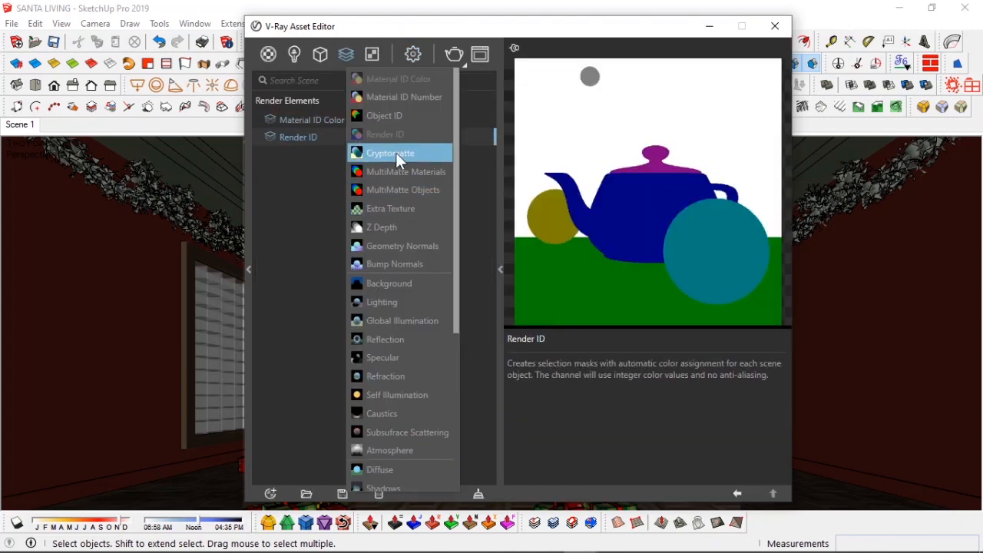
click(397, 156)
click(641, 378)
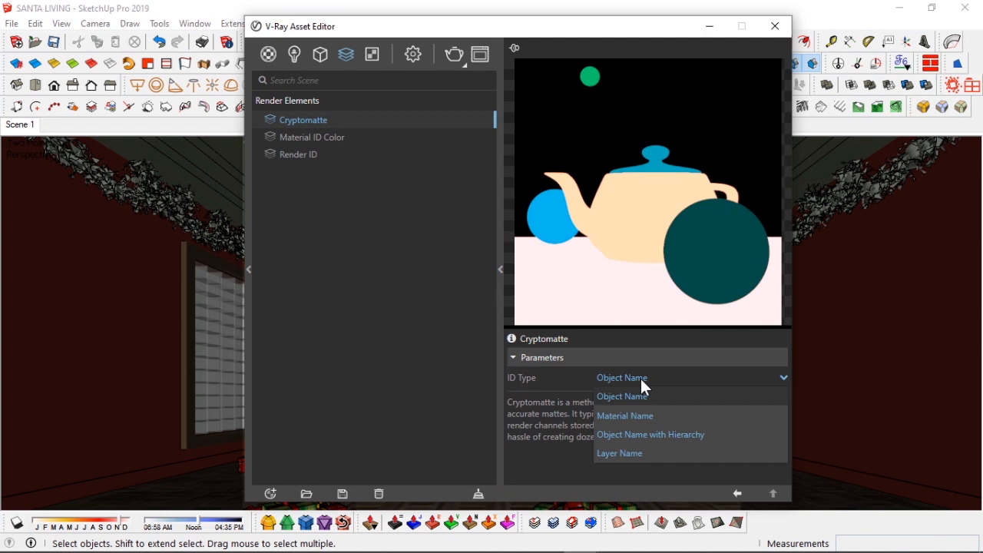
click(641, 379)
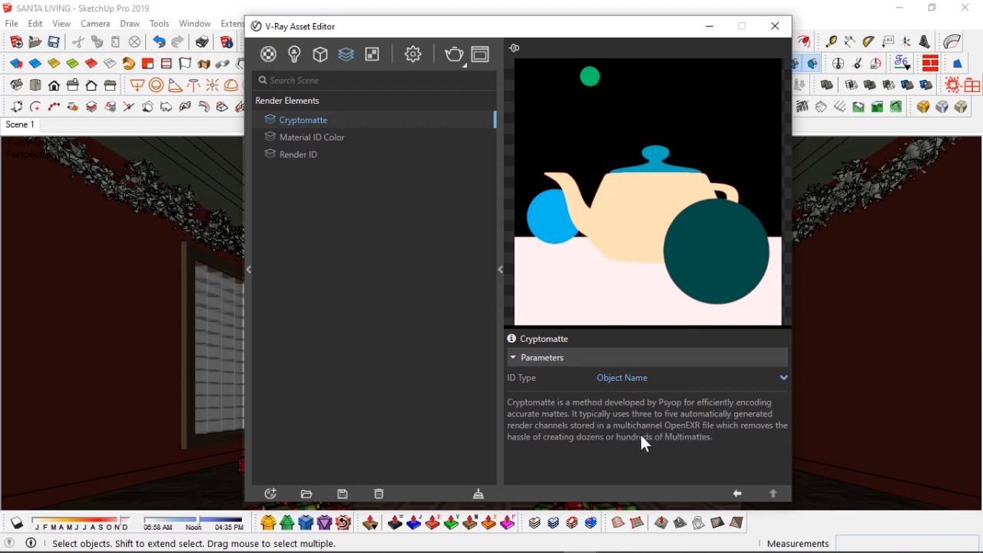
click(634, 376)
click(635, 413)
click(635, 378)
click(633, 396)
Step: Add Z Depth, Reflection and Refraction render elements
right_click(346, 58)
click(382, 227)
right_click(348, 56)
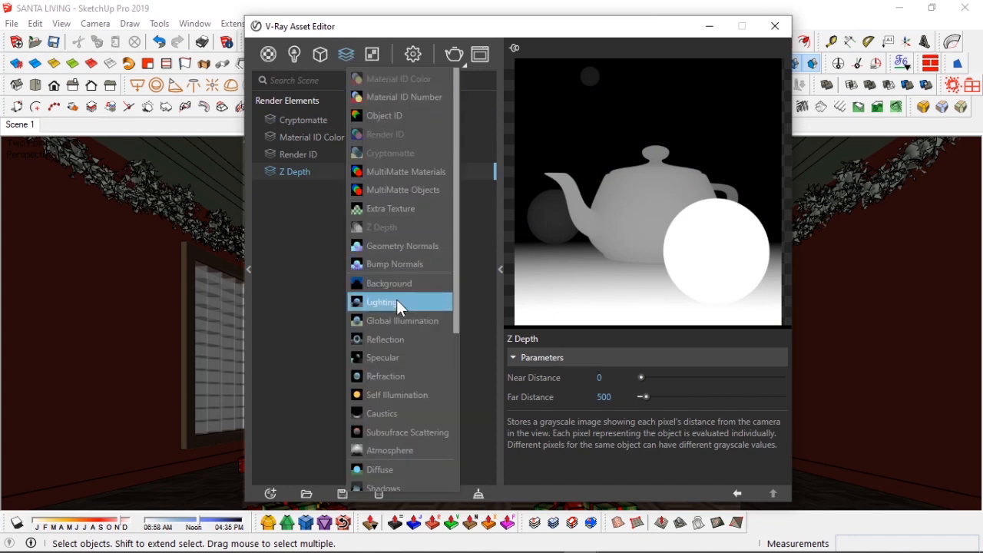
scroll(411, 237, down, 2)
click(404, 287)
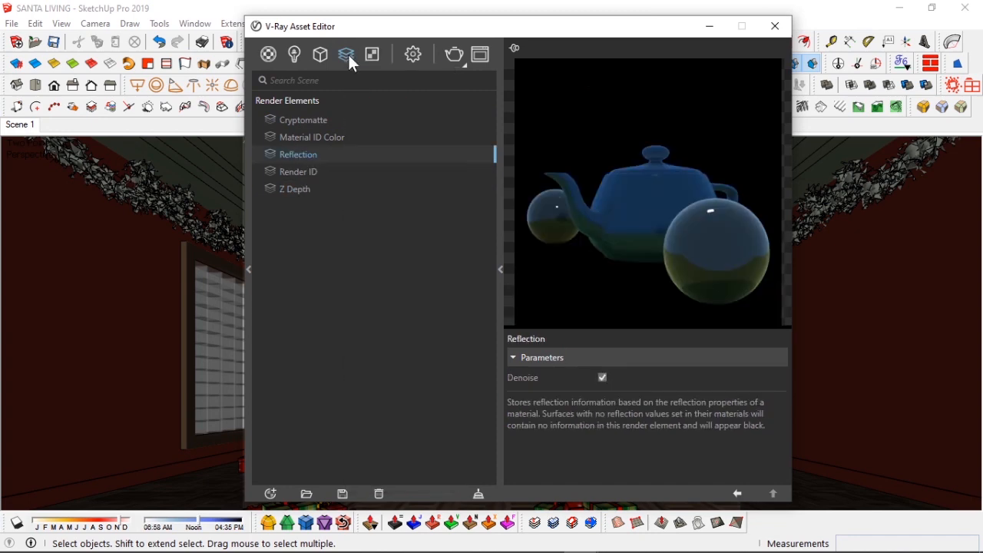
right_click(348, 55)
click(400, 377)
Step: Add Diffuse and Object ID render elements
right_click(351, 60)
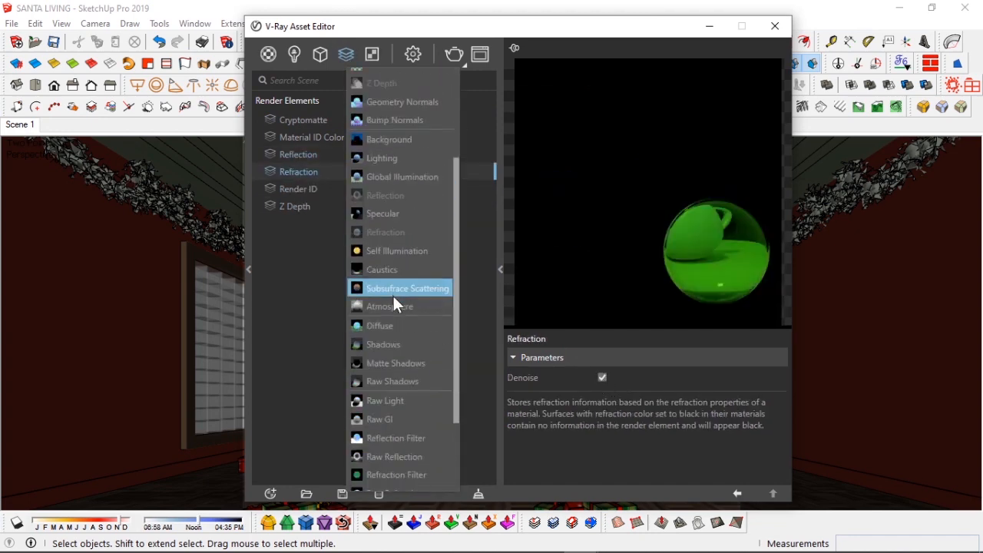
click(395, 267)
right_click(355, 57)
scroll(414, 243, down, 2)
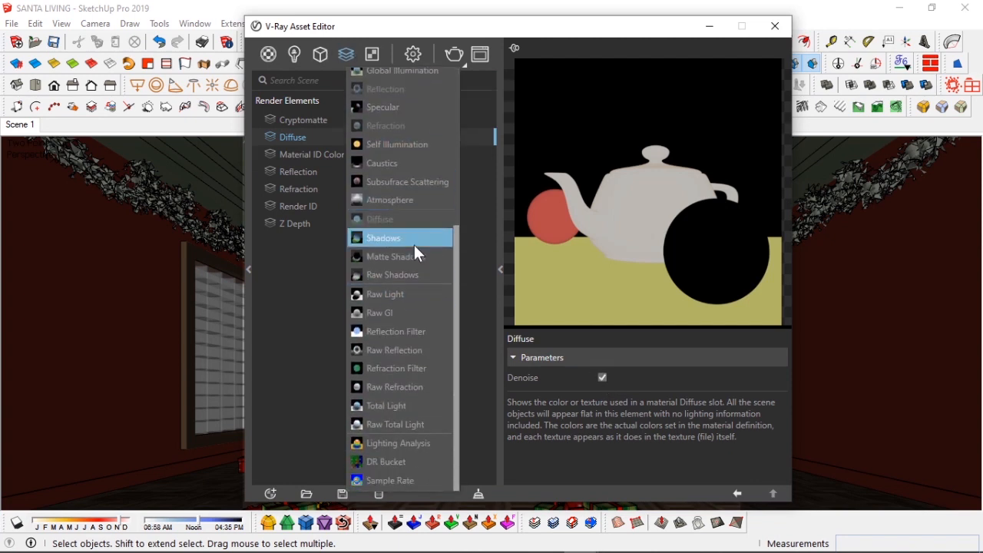
scroll(396, 231, up, 5)
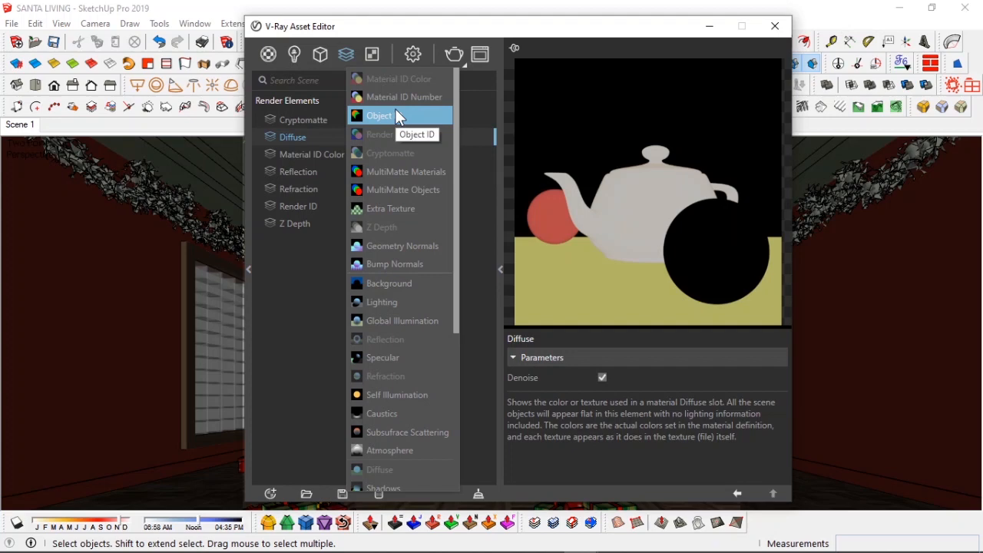
click(396, 115)
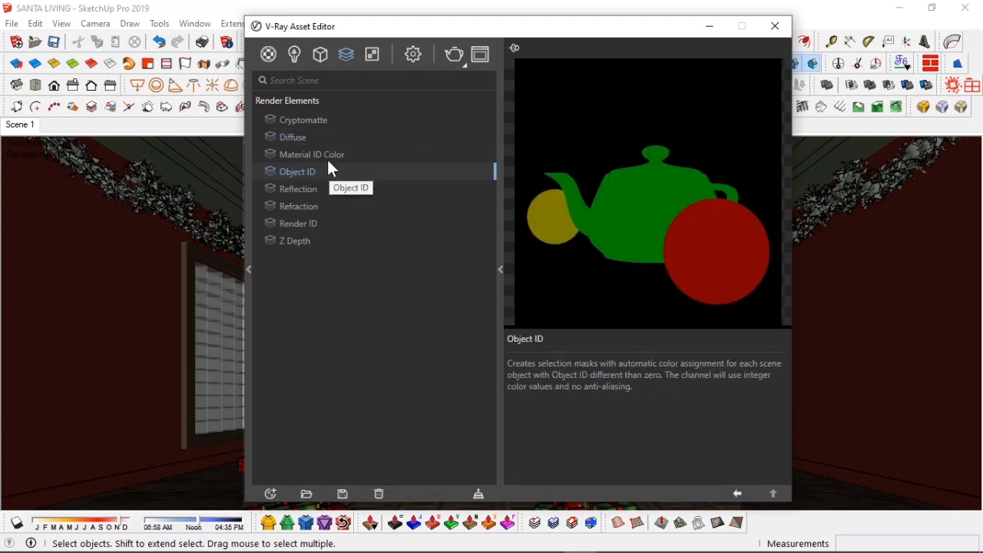
Step: Set the render output image width to 1600 and height to 1080
click(776, 30)
click(379, 87)
click(414, 55)
click(355, 248)
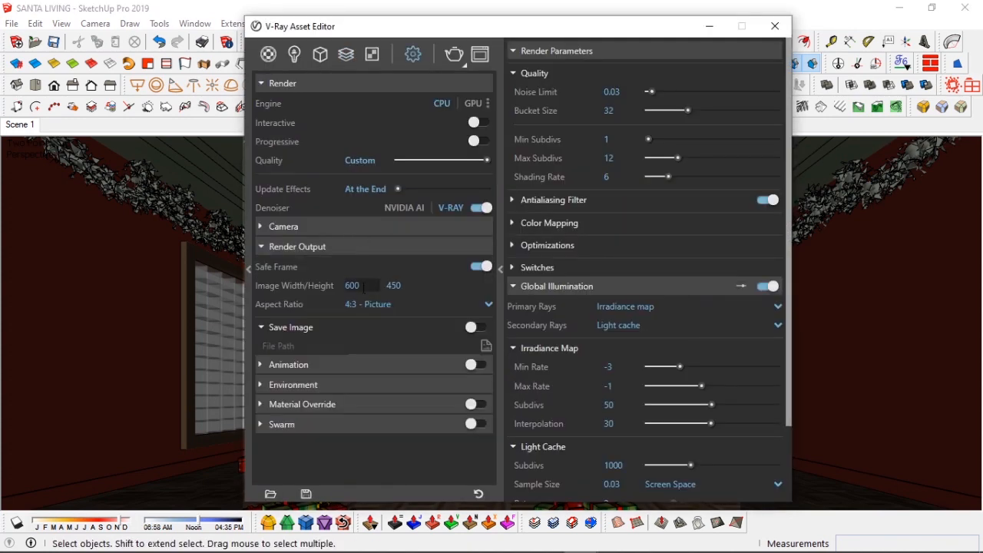
drag(364, 285, 334, 281)
text(1600)
click(409, 285)
key(BackSpace)
key(BackSpace)
key(BackSpace)
key(BackSpace)
text(1080)
click(368, 286)
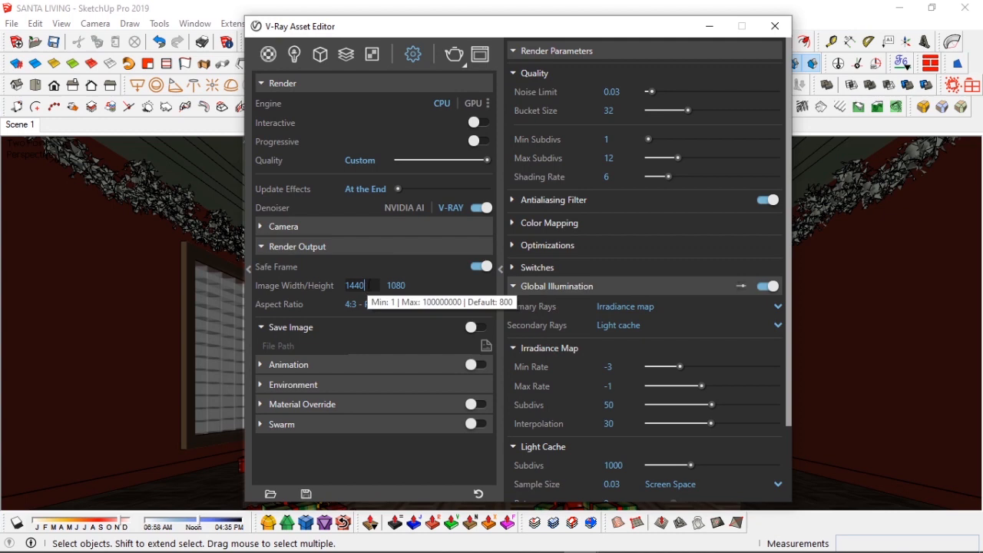
click(369, 246)
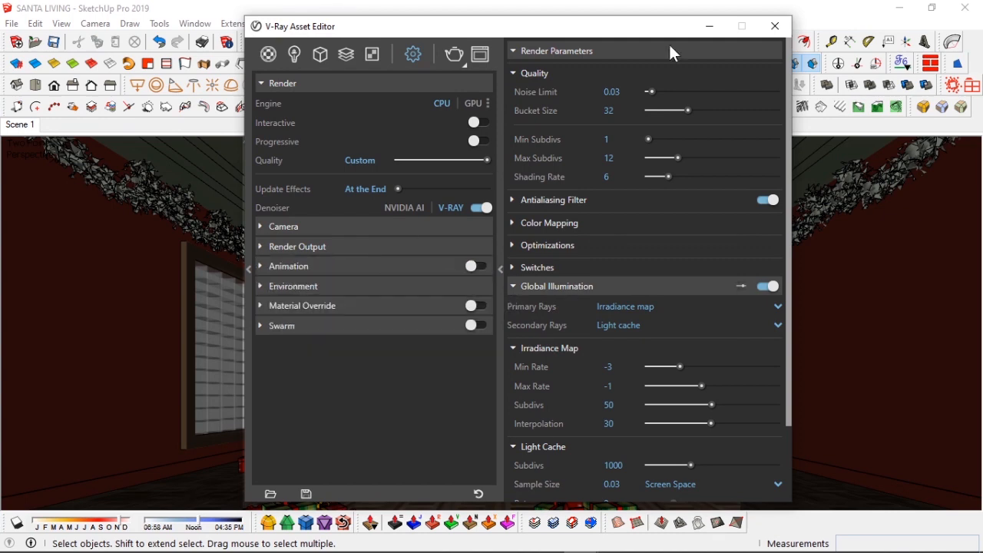
Step: Close the Asset Editor and start a non-interactive render of the scene
click(776, 26)
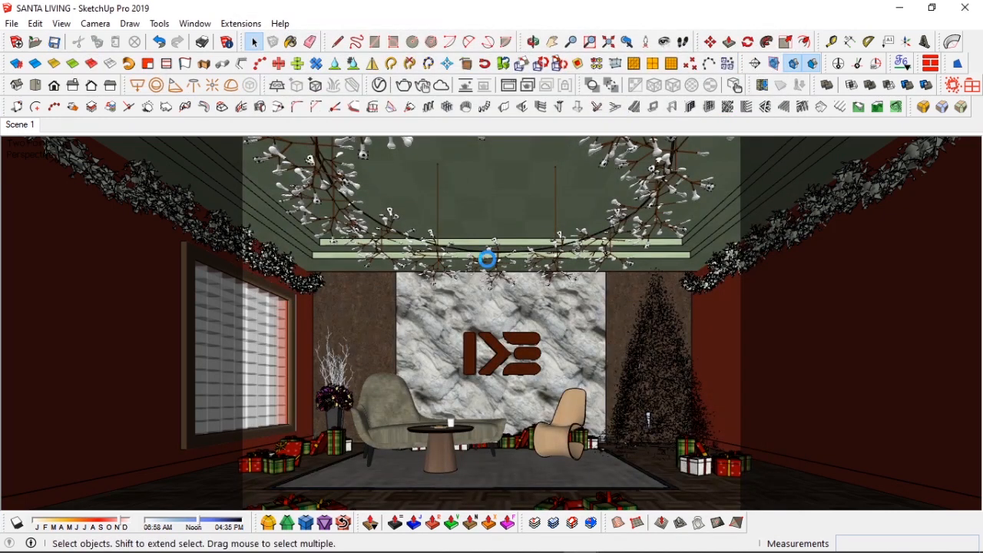
click(843, 329)
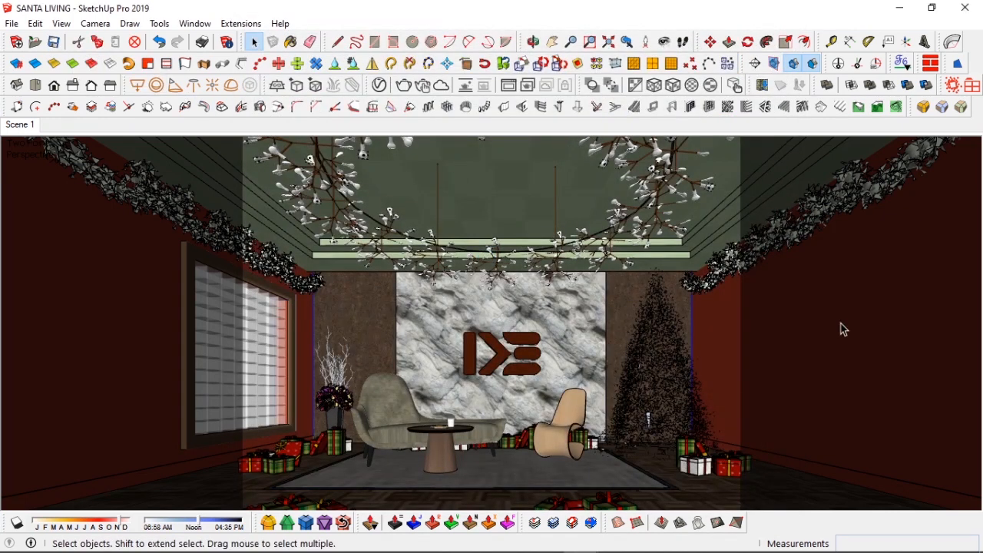
click(405, 90)
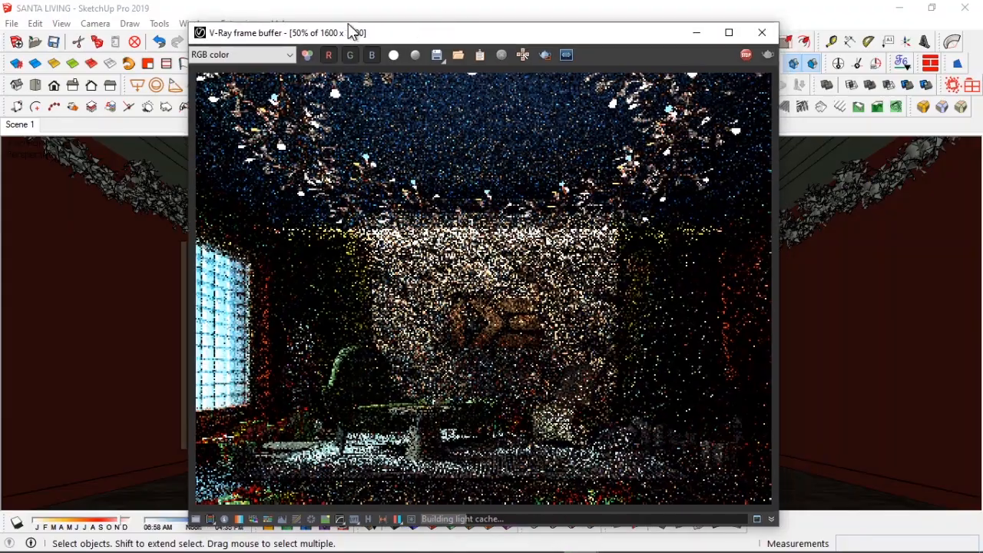
Step: Maximize, restore and reposition the frame buffer window to follow the render progress
drag(542, 35, 367, 1)
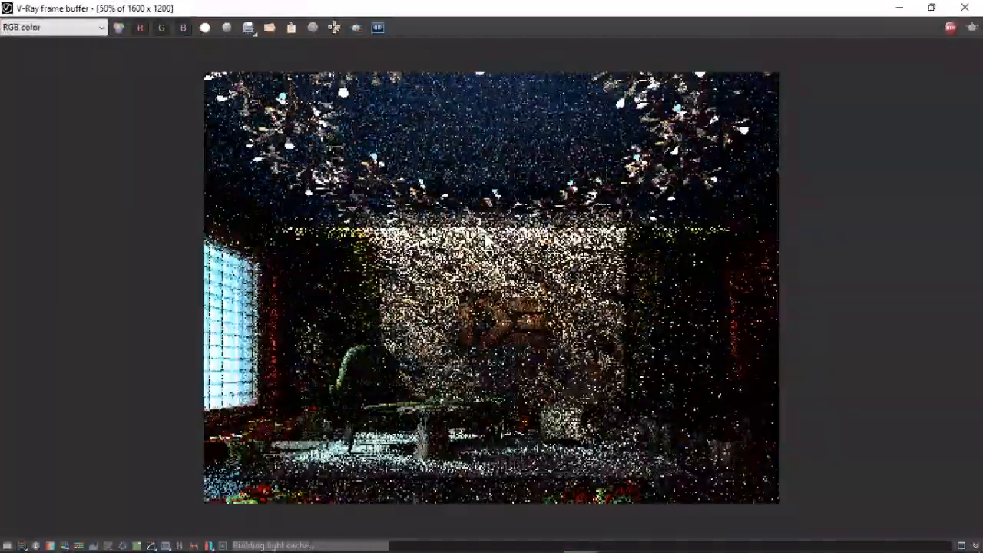
click(932, 7)
drag(511, 45, 548, 48)
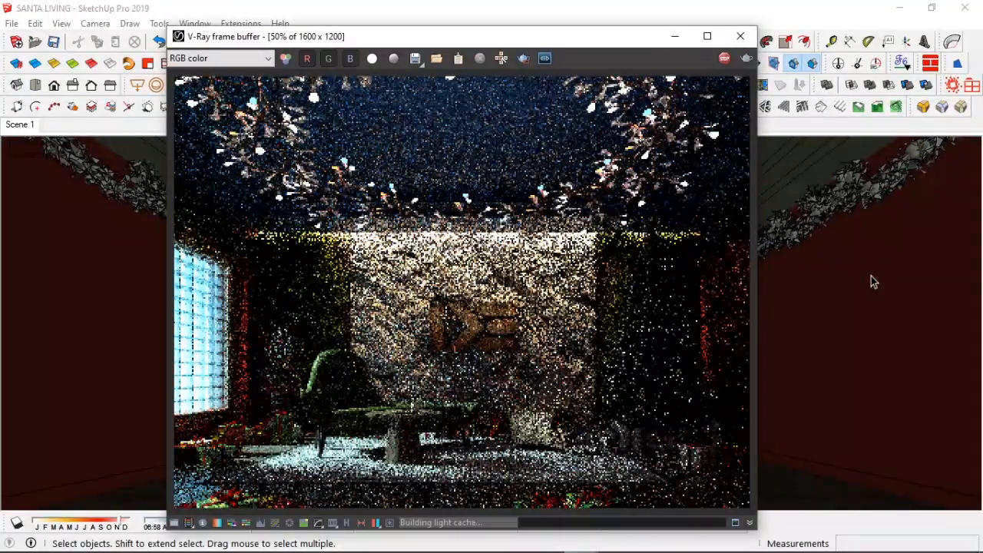
drag(510, 39, 510, 47)
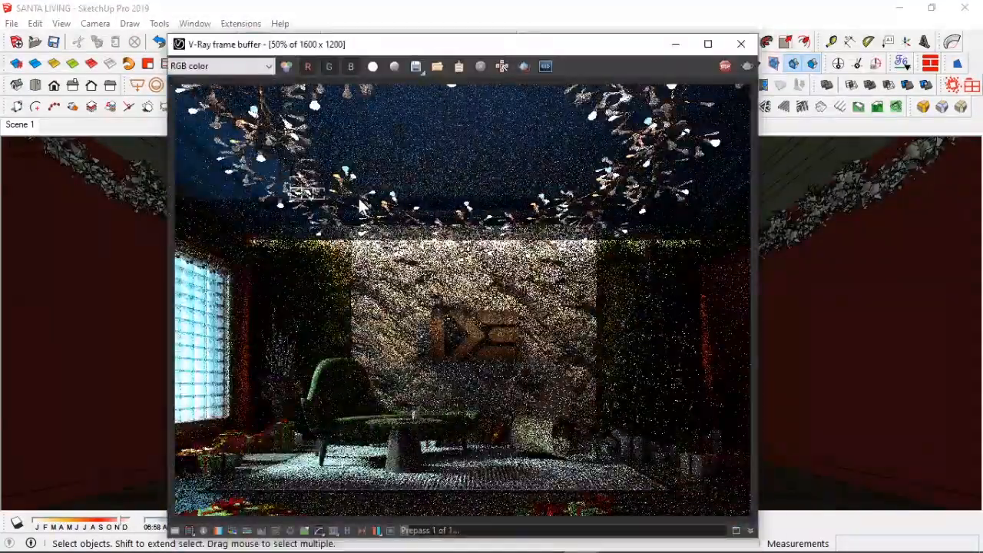
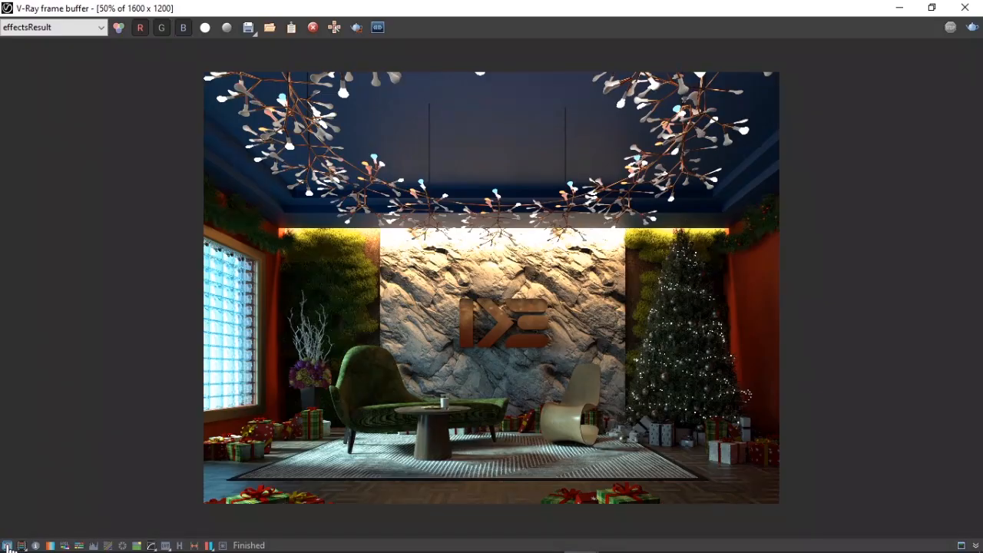
Step: Turn on Force color clamping and enable the Exposure color correction
click(7, 545)
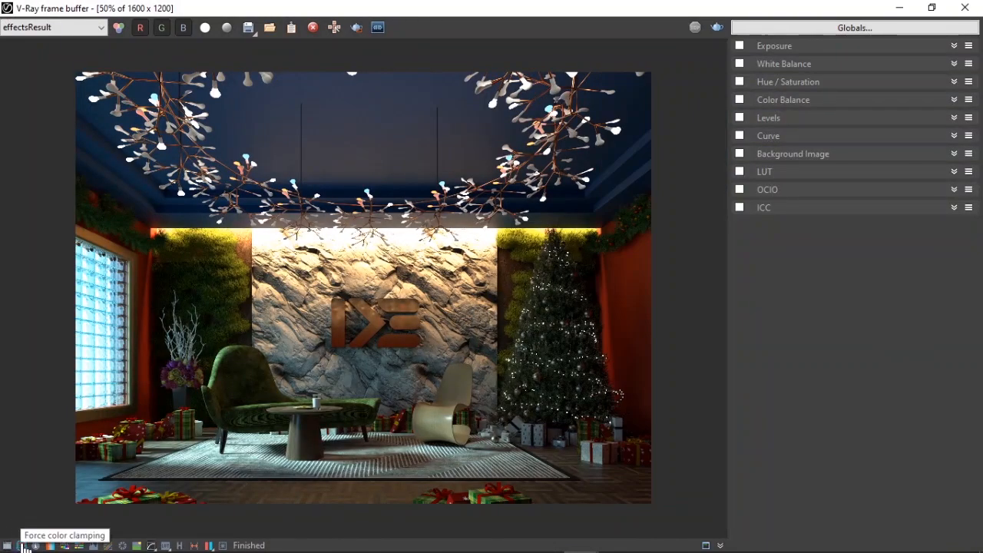
click(22, 544)
click(817, 48)
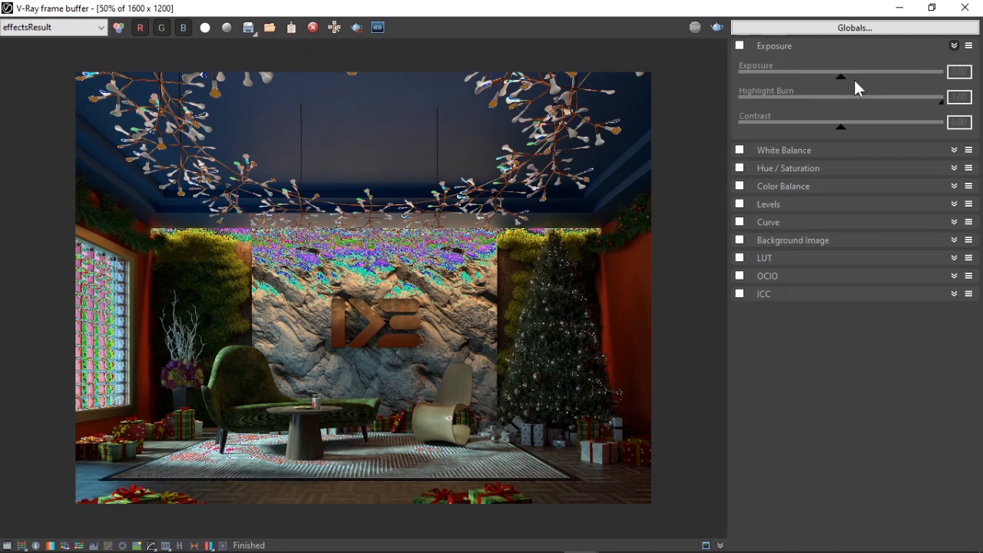
click(740, 45)
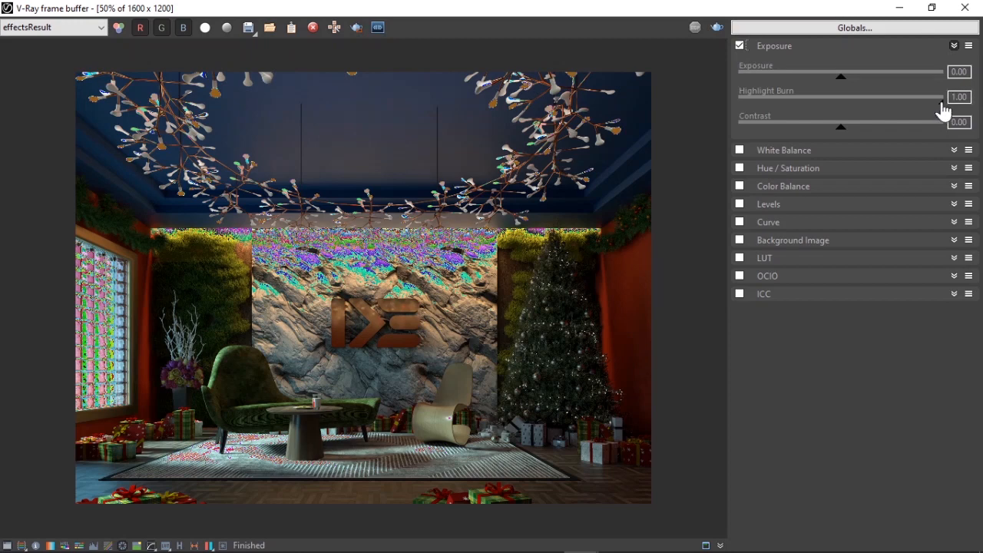
drag(939, 107, 731, 112)
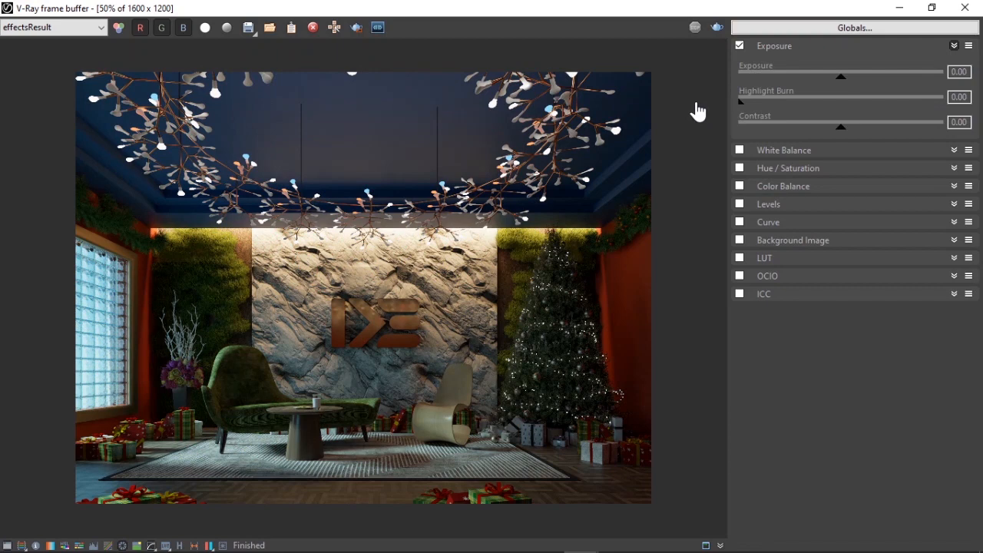
drag(842, 80, 872, 83)
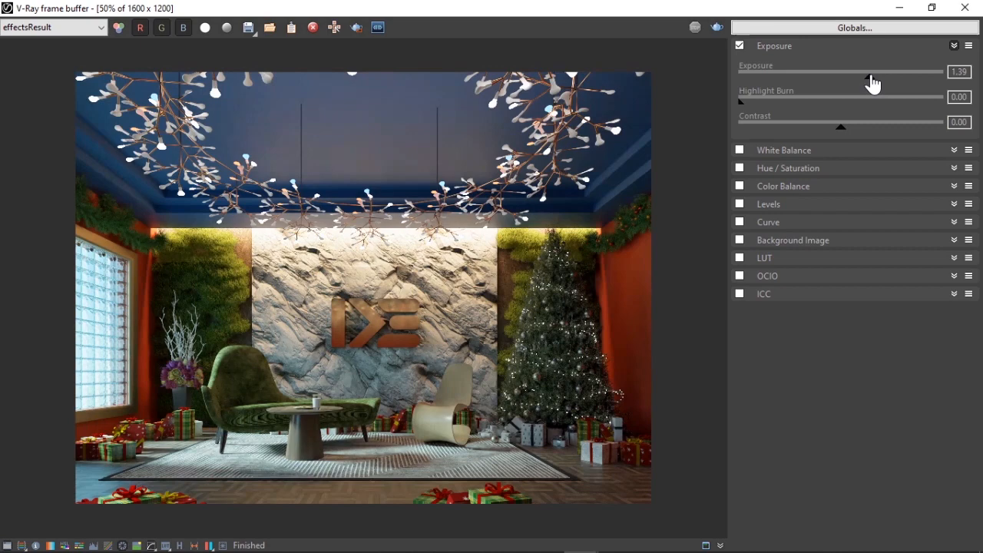
click(968, 45)
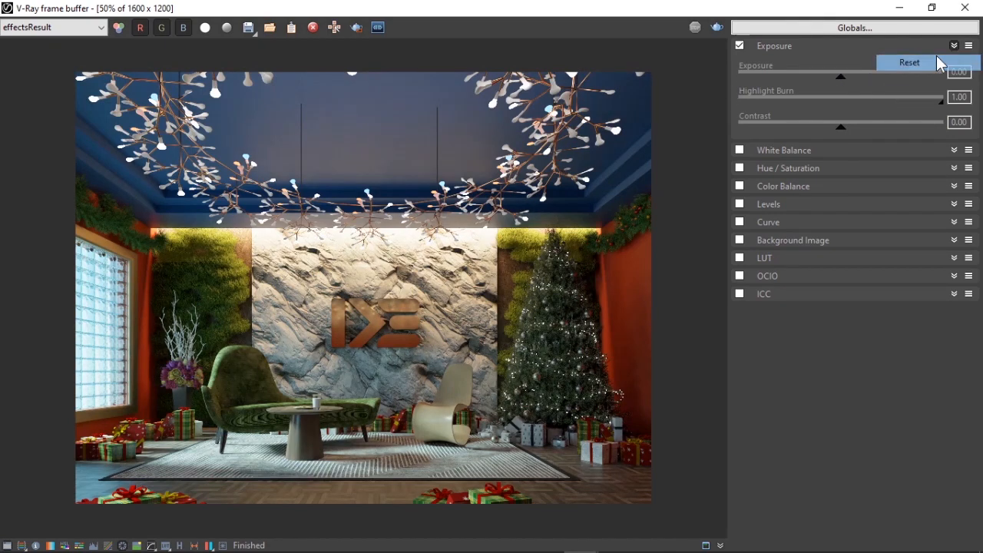
click(933, 60)
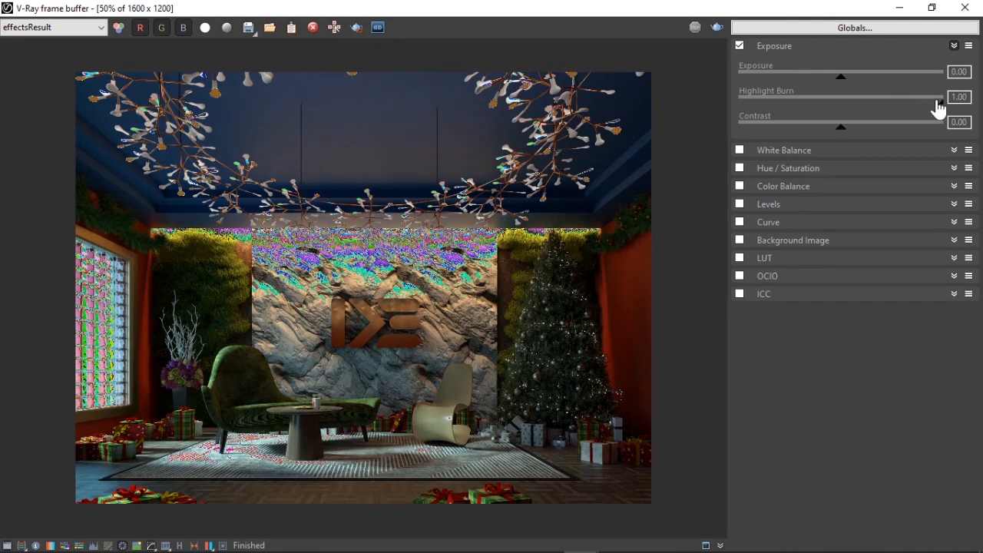
drag(944, 101, 716, 101)
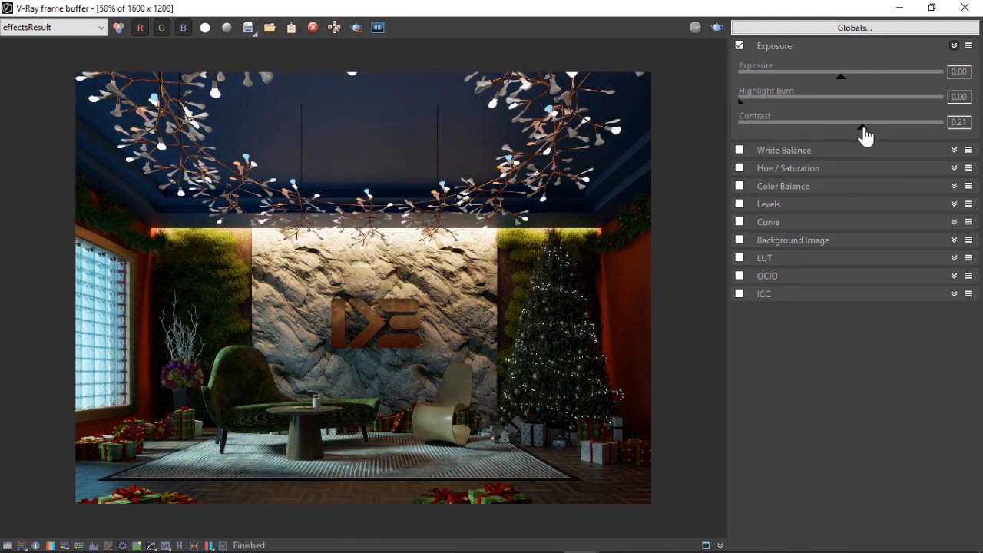
click(969, 45)
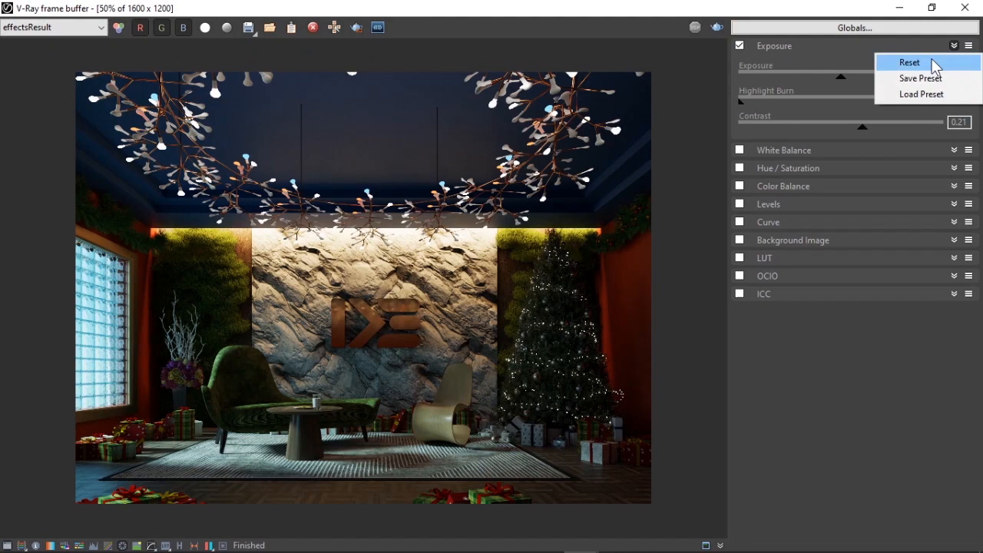
click(932, 60)
Step: Set the Exposure to 0.33 and Highlight Burn to 0.00
drag(842, 80, 849, 80)
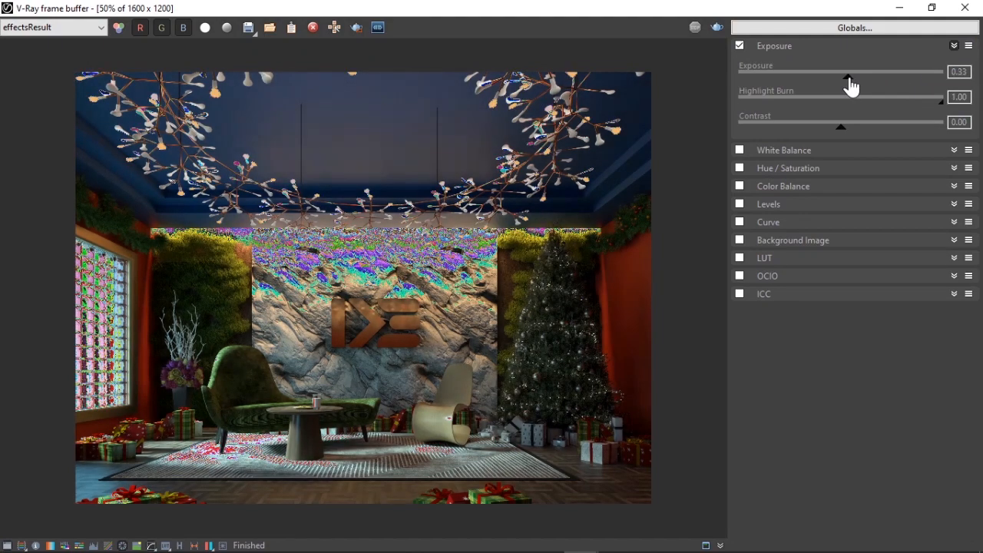
drag(941, 102, 726, 105)
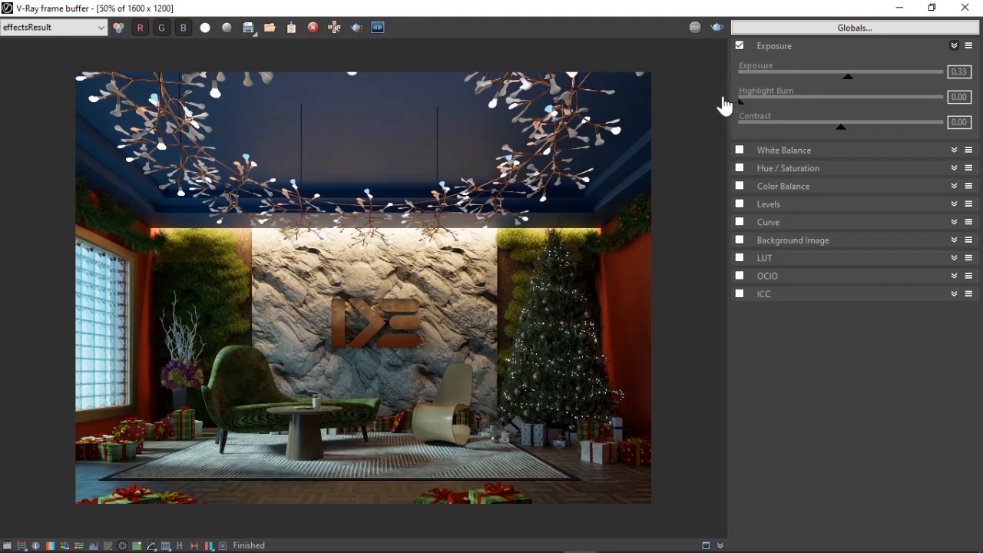
click(851, 48)
Step: Enable White Balance and lower its temperature slightly
click(790, 64)
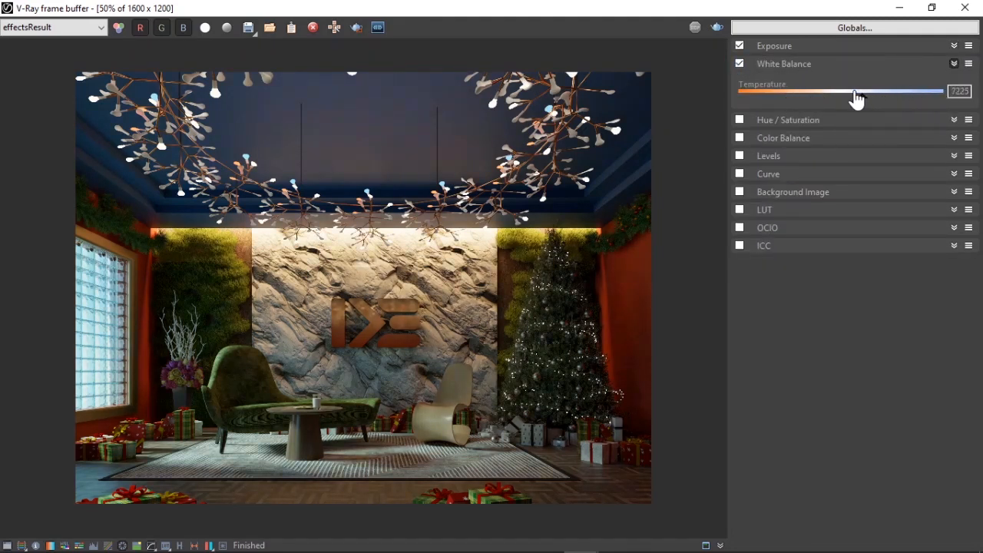
drag(857, 95, 841, 97)
click(876, 64)
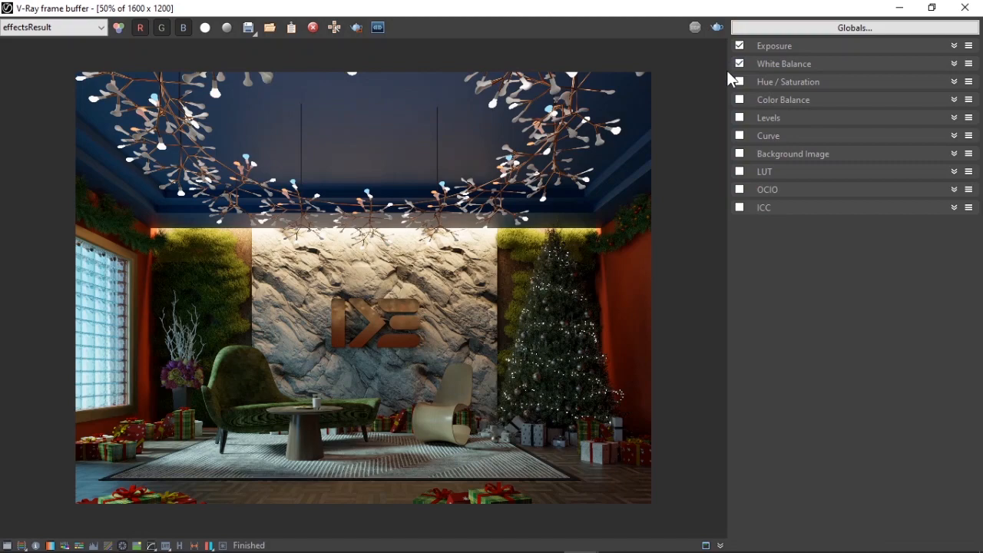
Step: Enable the Bloom/Glare lens effect with size 15.09 and bloom 0.15, inspecting the lights up close
click(8, 546)
scroll(481, 267, up, 1)
middle_drag(481, 268, 430, 403)
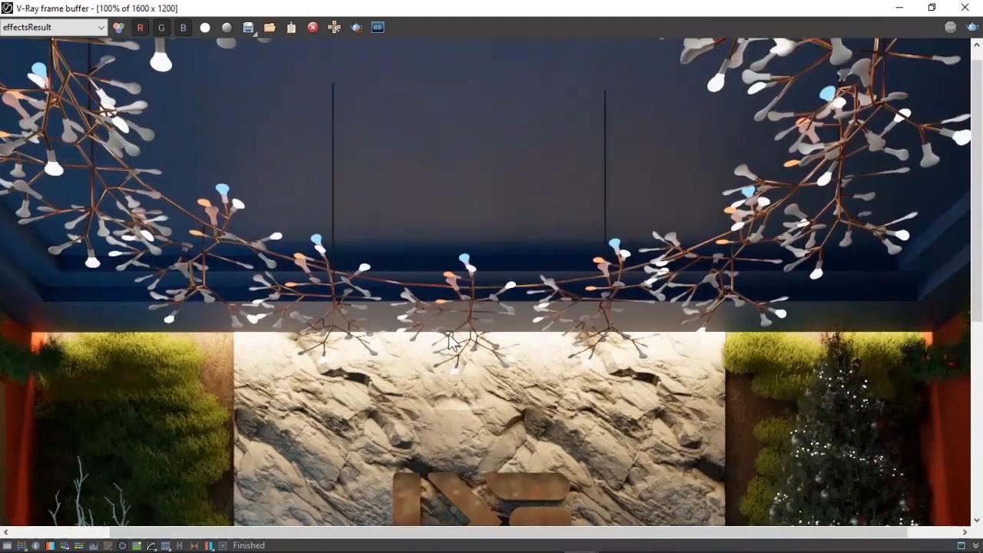
scroll(343, 437, down, 1)
click(224, 545)
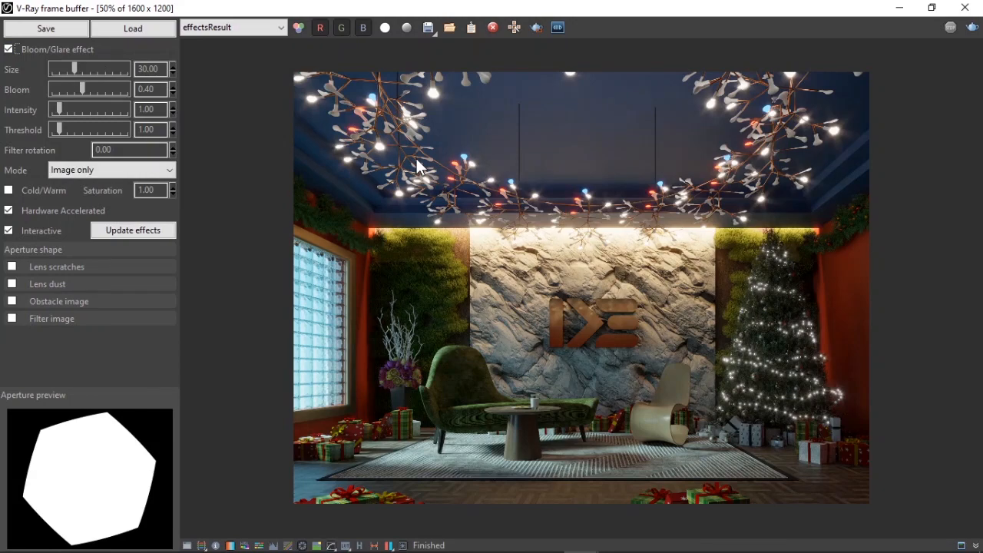
scroll(756, 144, up, 2)
scroll(755, 143, down, 2)
scroll(764, 288, up, 1)
scroll(763, 288, down, 1)
scroll(783, 311, up, 2)
middle_drag(783, 311, 599, 278)
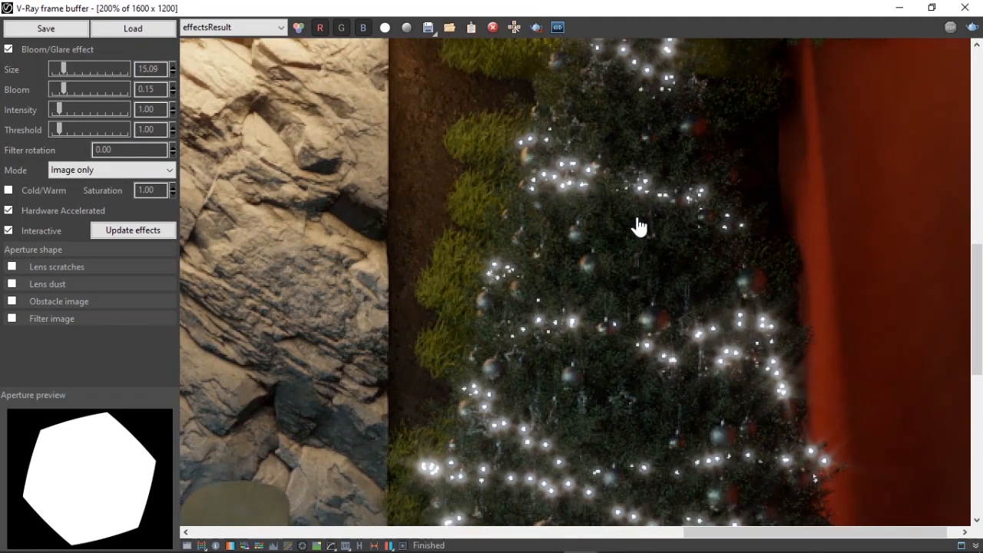
scroll(638, 226, down, 2)
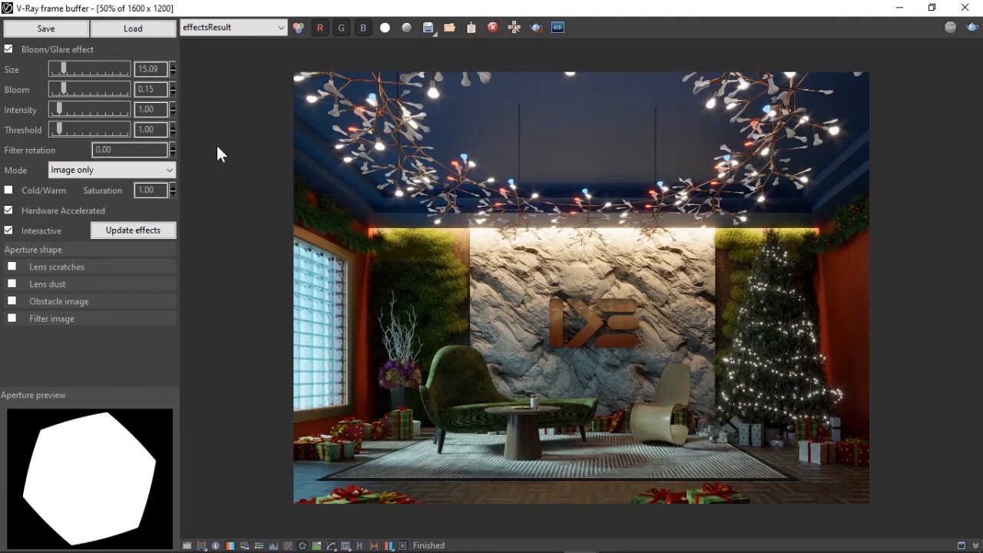
click(403, 546)
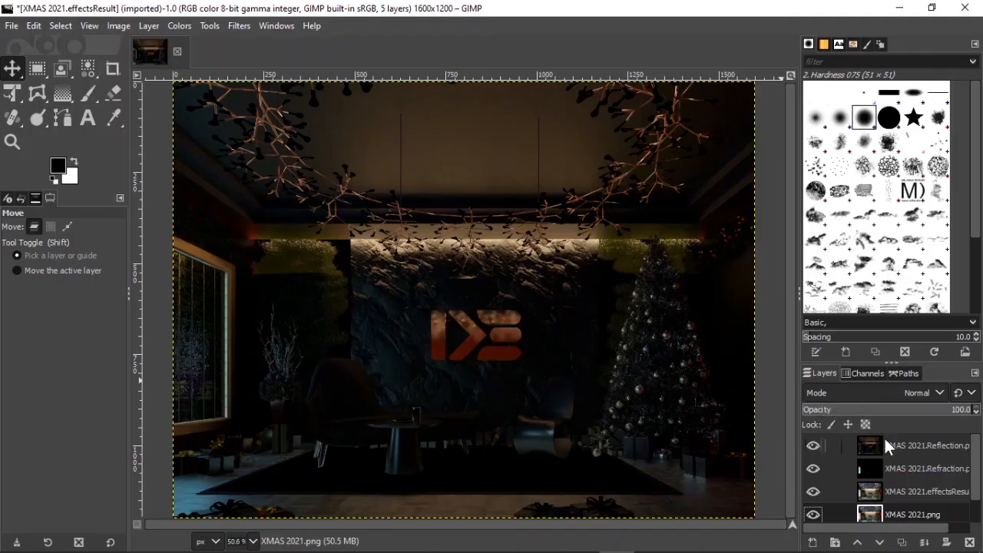
Step: Hide the Reflection layer and set the Refraction layer's blend mode to Screen
click(875, 443)
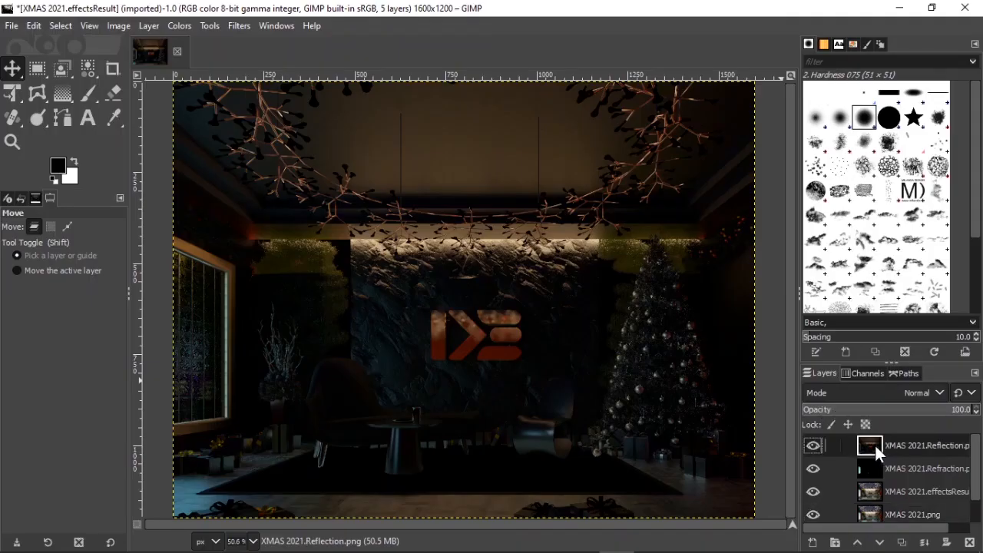
click(872, 465)
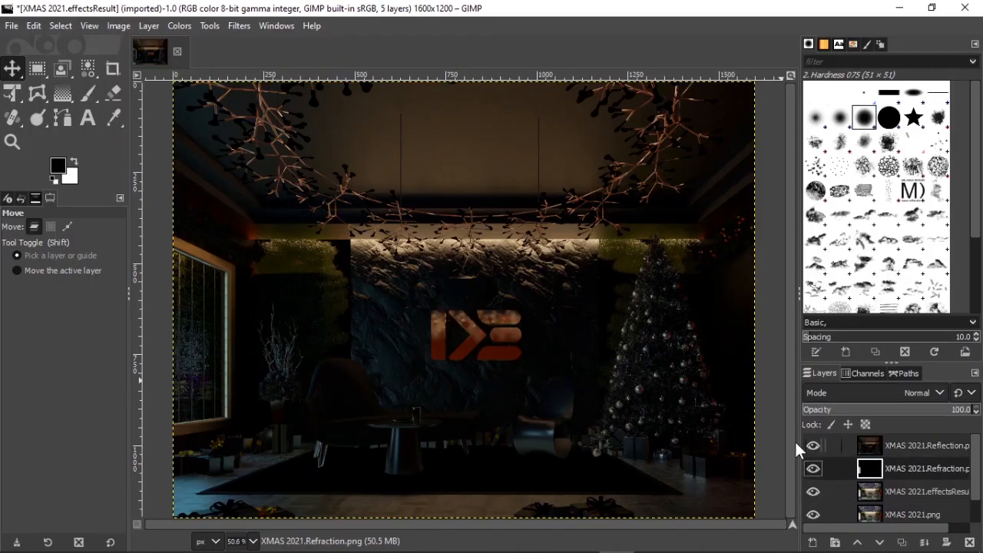
click(816, 446)
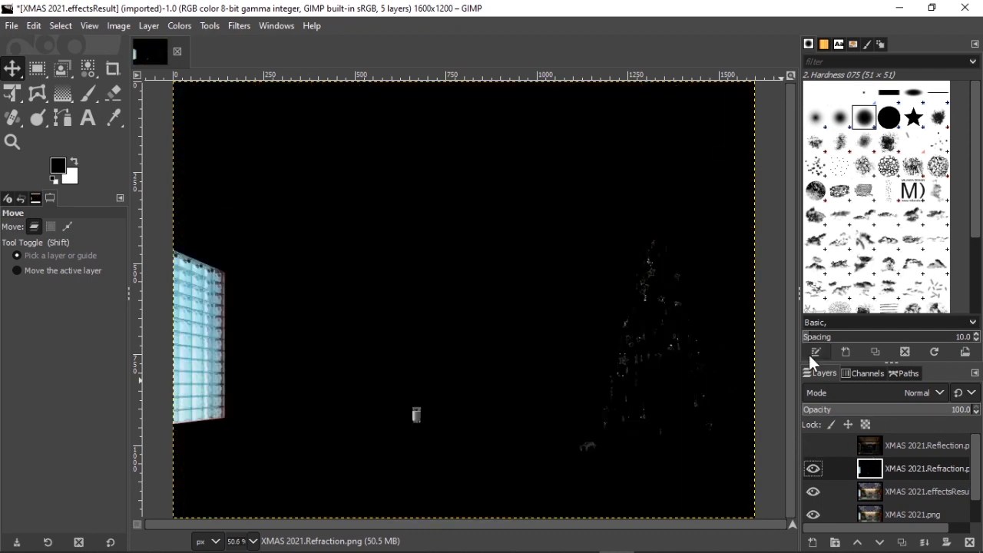
drag(800, 347, 774, 343)
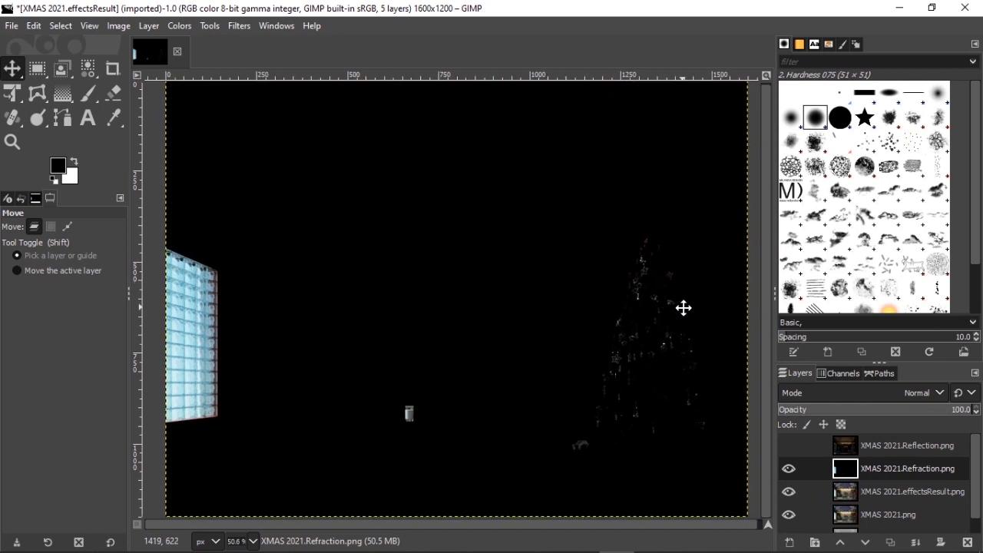
key(ctrl+shift)
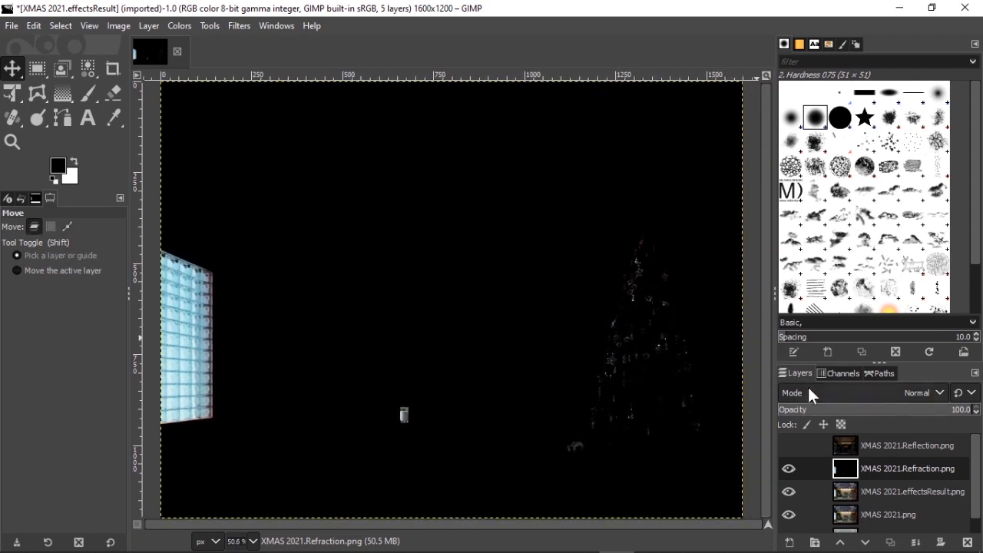
click(853, 393)
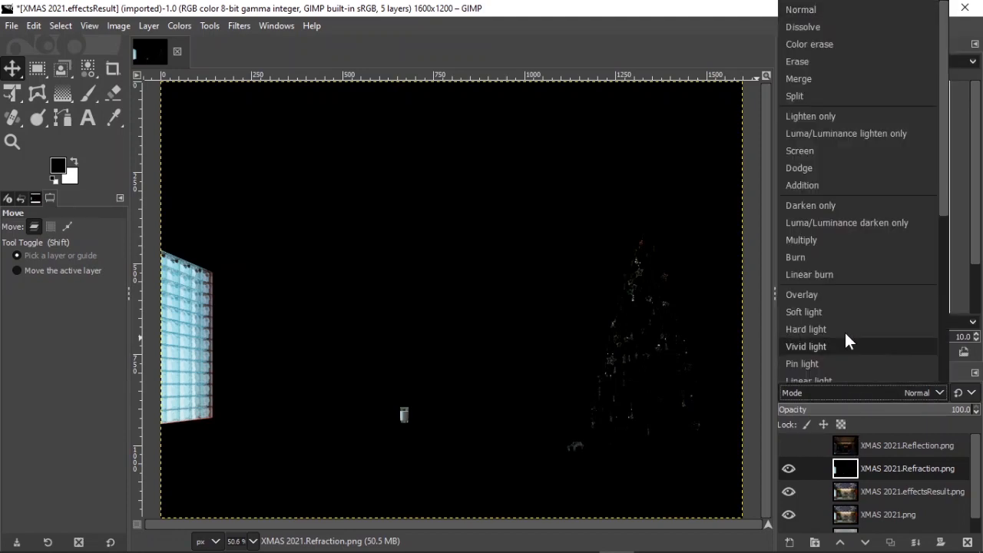
click(805, 146)
Step: Compare the Refraction layer on and off and set its opacity to 83.3
click(789, 469)
click(789, 468)
click(789, 469)
click(789, 469)
ctrl+scroll(414, 414, up, 4)
click(792, 470)
click(791, 471)
ctrl+scroll(523, 378, down, 4)
ctrl+scroll(277, 336, up, 3)
click(791, 471)
click(792, 471)
ctrl+scroll(307, 374, down, 2)
ctrl+scroll(430, 384, down, 1)
ctrl+scroll(546, 411, up, 1)
ctrl+scroll(566, 413, down, 1)
drag(842, 408, 919, 414)
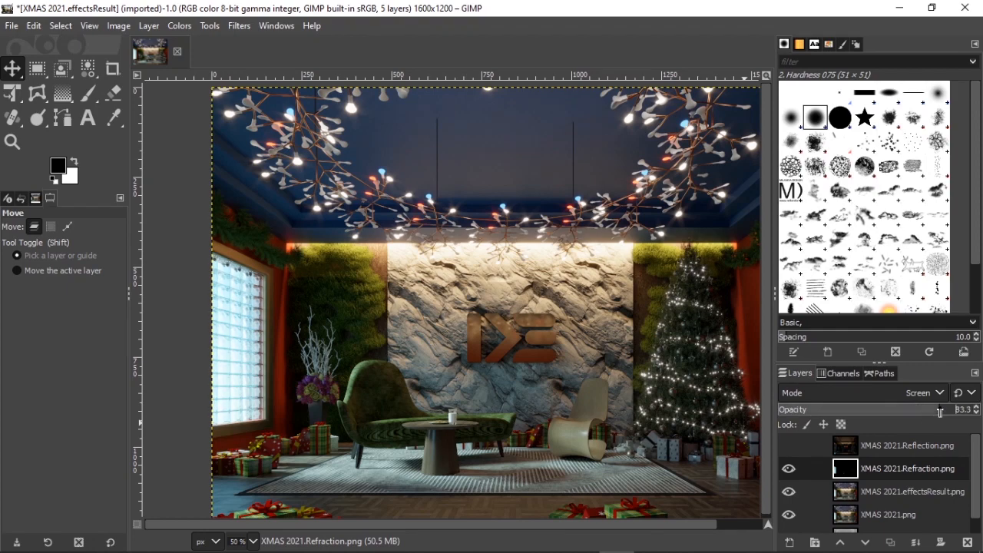
Step: Show the Reflection layer and set its blend mode to Screen
click(845, 445)
click(789, 445)
click(925, 392)
click(815, 148)
Step: Compare the Reflection layer on and off and set its opacity to 64.1
click(792, 447)
click(792, 446)
click(792, 446)
click(792, 446)
click(792, 447)
click(792, 446)
click(791, 444)
click(792, 444)
click(792, 444)
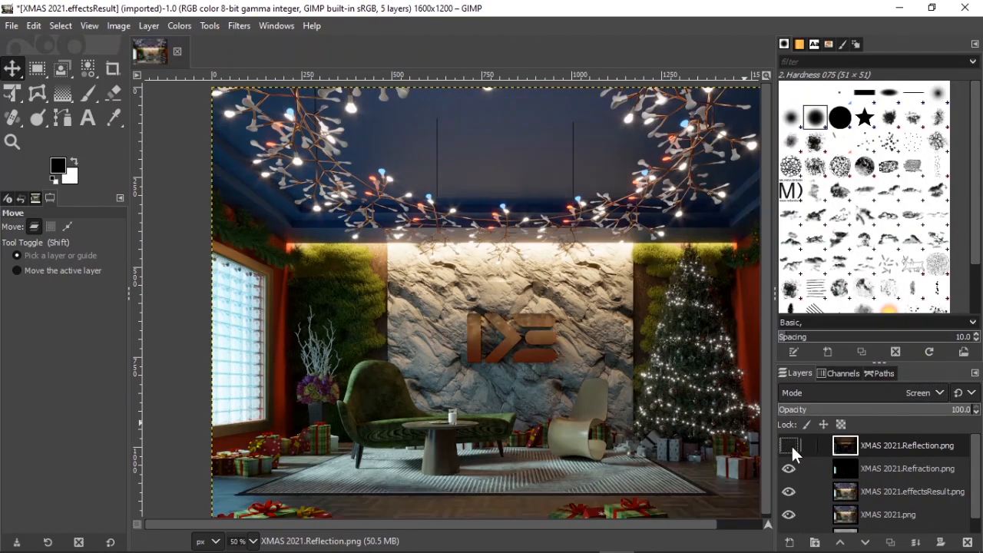
click(791, 445)
drag(890, 410, 902, 412)
click(792, 446)
click(793, 445)
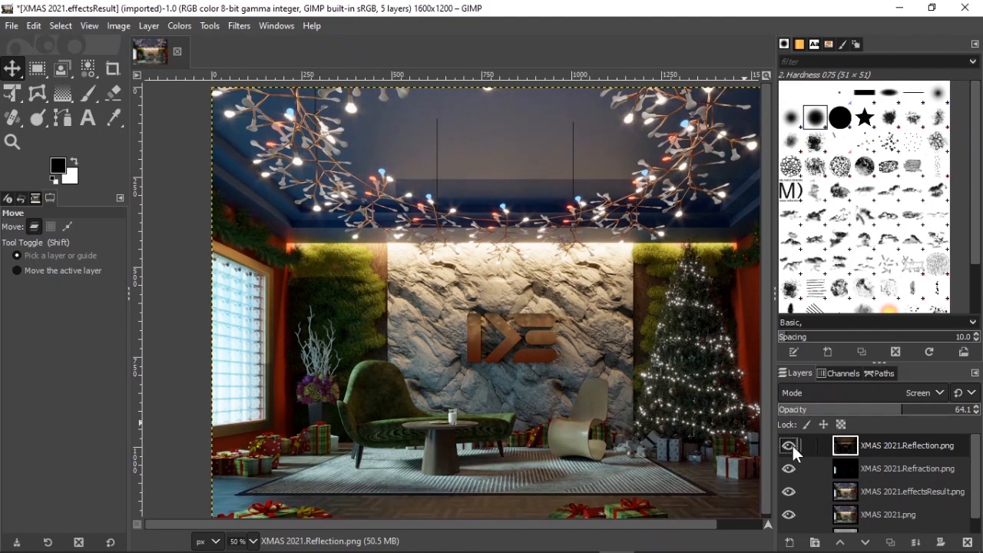
Step: Fit the image in the window and create a new layer from the visible image
key(ctrl+shift+j)
scroll(825, 497, down, 1)
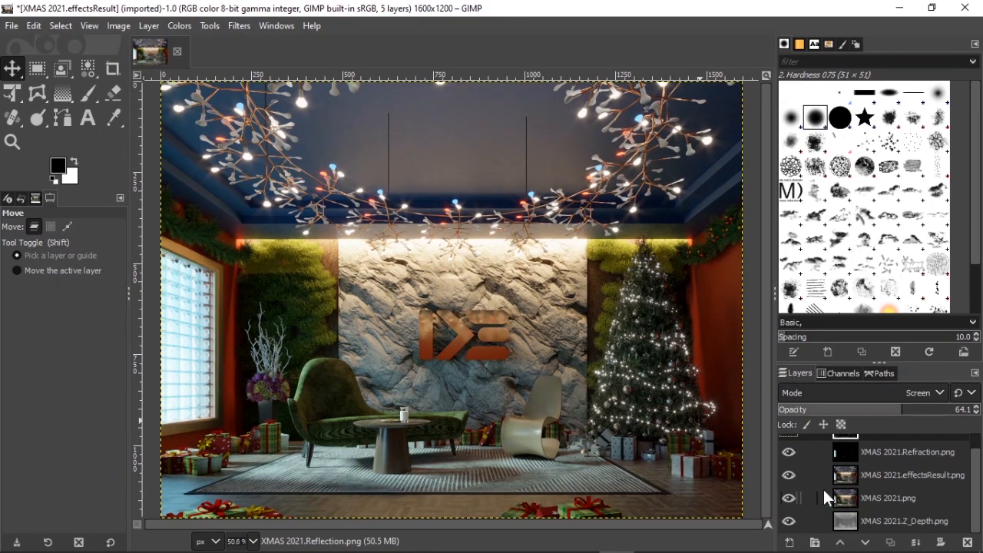
scroll(788, 530, up, 1)
right_click(850, 441)
click(780, 119)
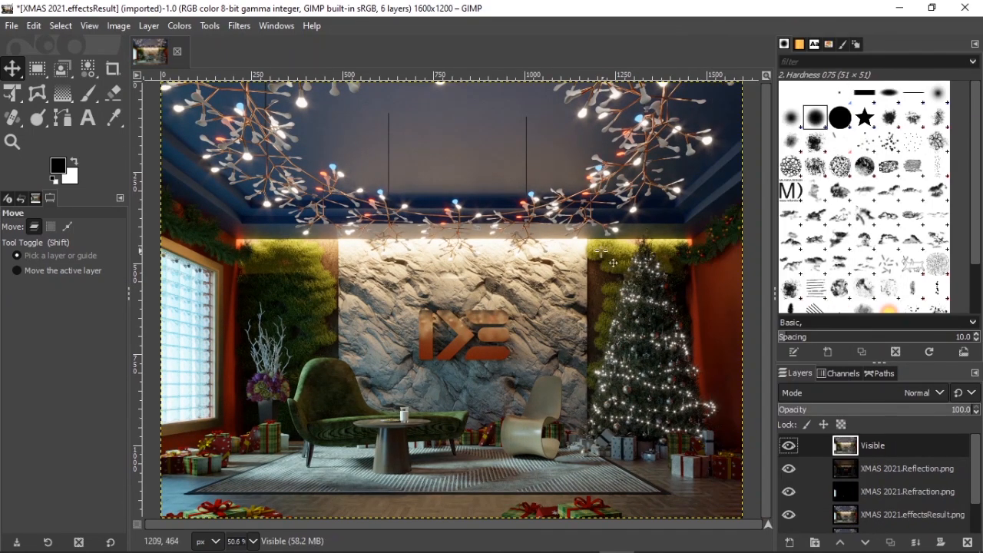
Step: Import the santa drag image from the components folder onto the canvas
click(165, 540)
scroll(36, 452, down, 3)
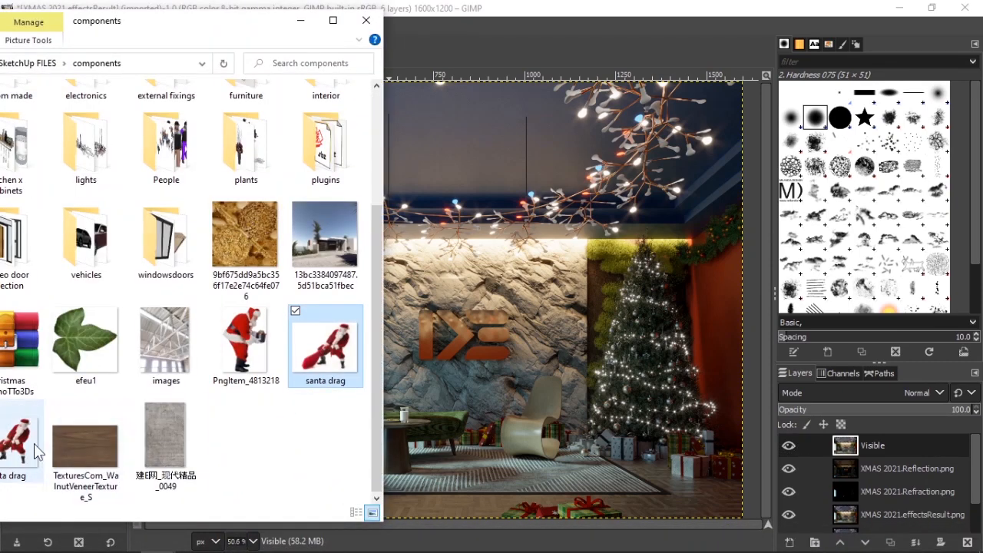
drag(28, 452, 500, 308)
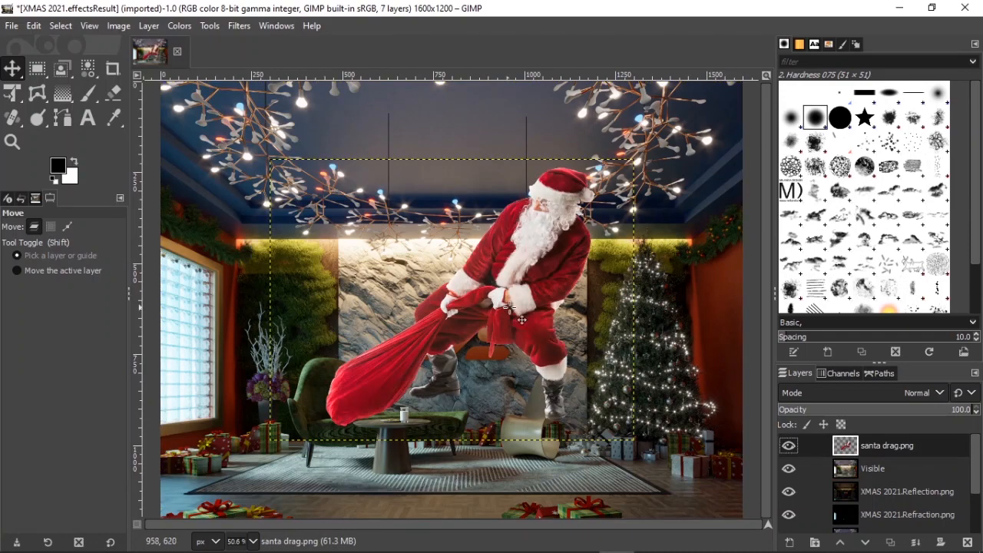
Step: Scale and position the Santa layer beside the Christmas tree with the Unified Transform tool
drag(528, 271, 595, 351)
key(shift+t)
drag(345, 231, 473, 328)
drag(642, 399, 612, 396)
key(Return)
key(1)
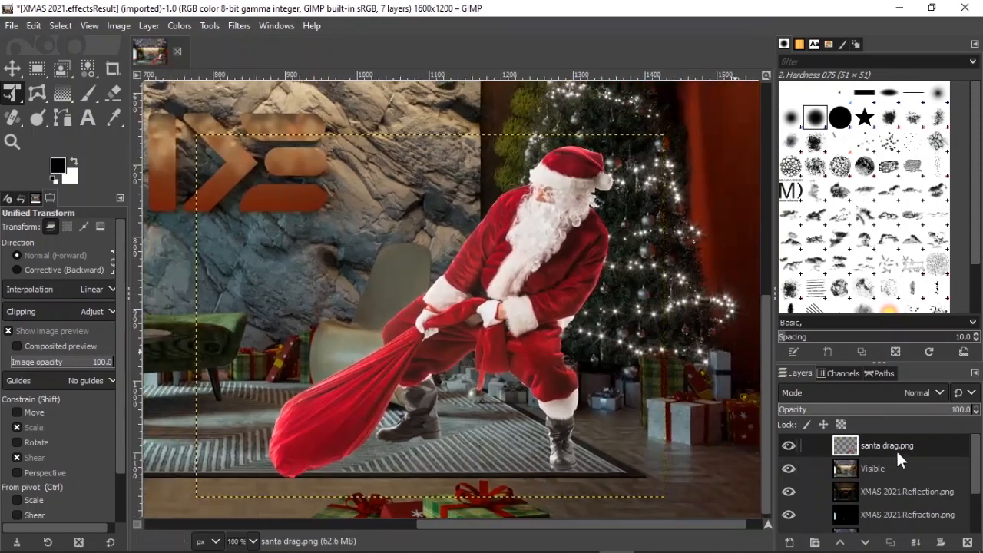
Step: Duplicate the Santa layer and apply a color adjustment to the copy
click(894, 543)
click(179, 29)
click(202, 147)
drag(794, 190, 762, 200)
click(843, 292)
Step: Hide the Santa copy and apply the color adjustment again to the top layer
click(789, 445)
click(892, 446)
click(182, 27)
click(201, 147)
ctrl+scroll(622, 400, down, 2)
click(843, 291)
Step: Apply the color adjustment to the original Santa layer to darken it
click(850, 467)
click(789, 446)
click(180, 27)
click(201, 147)
click(843, 291)
click(891, 446)
Step: Show the Santa copy and lower its brightness with Brightness-Contrast
ctrl+scroll(614, 368, up, 1)
ctrl+scroll(560, 366, up, 1)
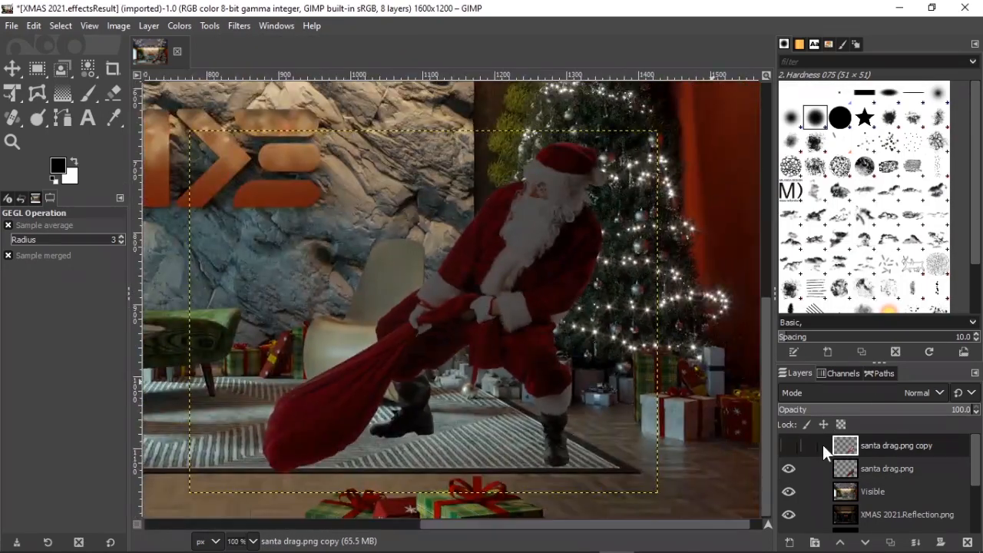
click(789, 446)
click(180, 26)
click(209, 57)
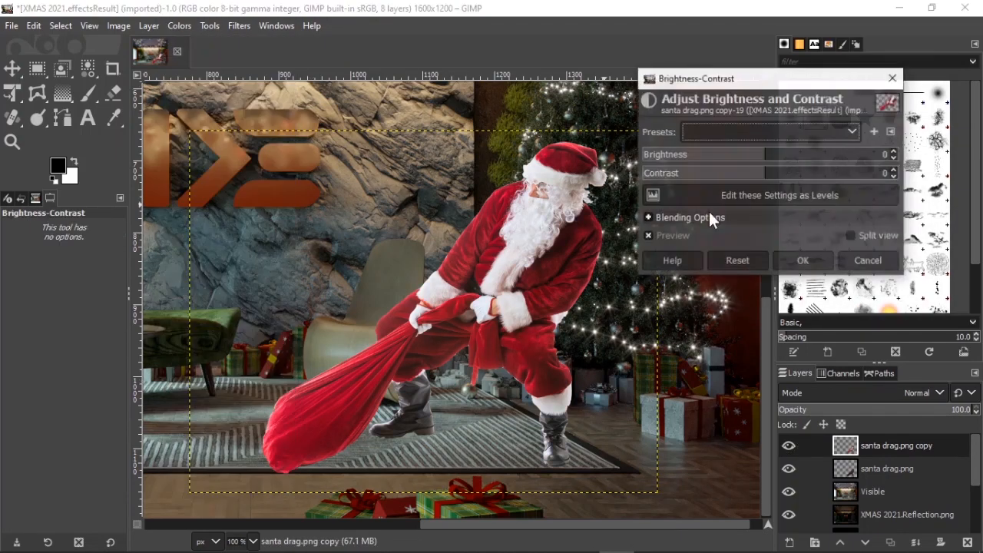
drag(765, 156, 694, 156)
click(803, 261)
click(851, 475)
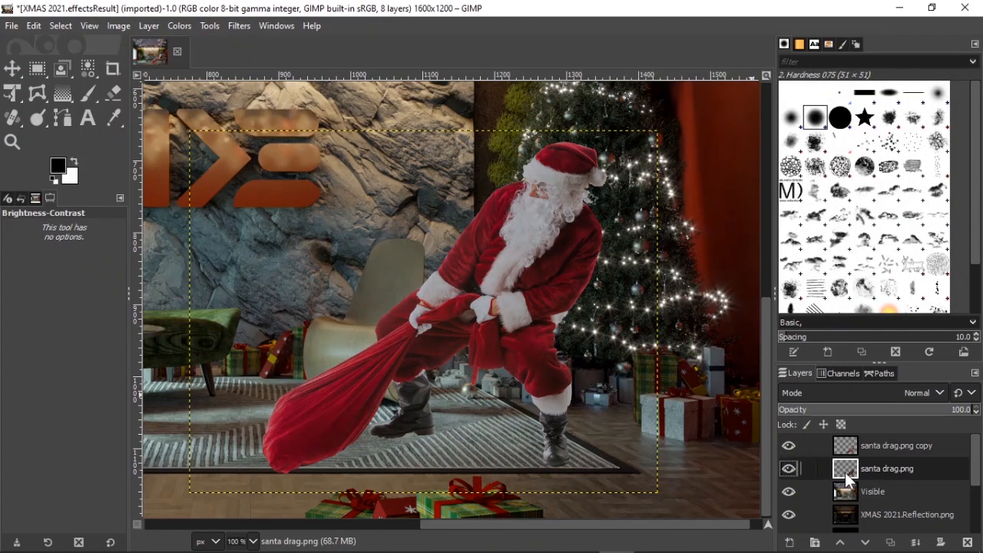
Step: Delete the original Santa layer and duplicate the remaining Santa copy layer
click(967, 542)
click(869, 446)
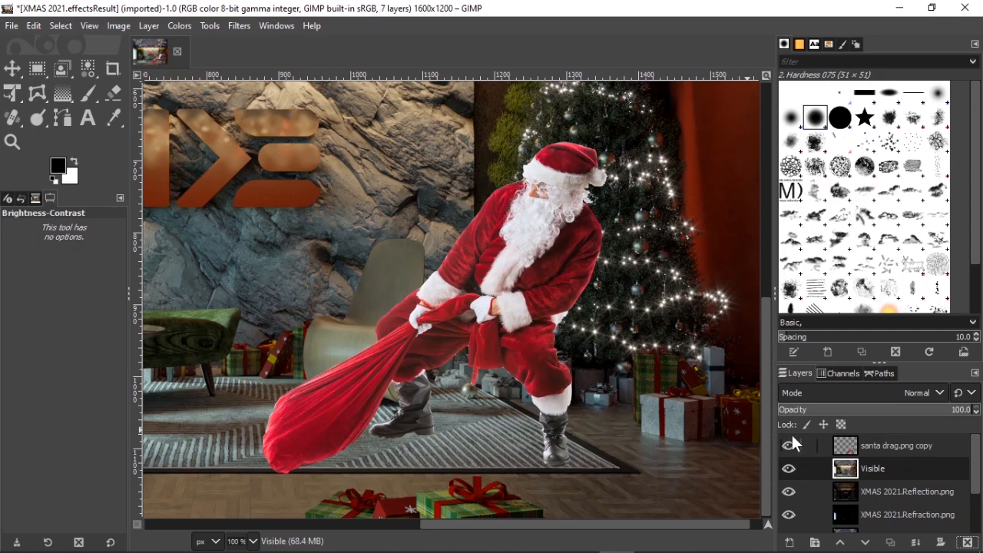
click(884, 445)
key(shift+ctrl+d)
Step: Hide the new duplicate and raise the Santa copy's Exposure to about 1.047
click(789, 445)
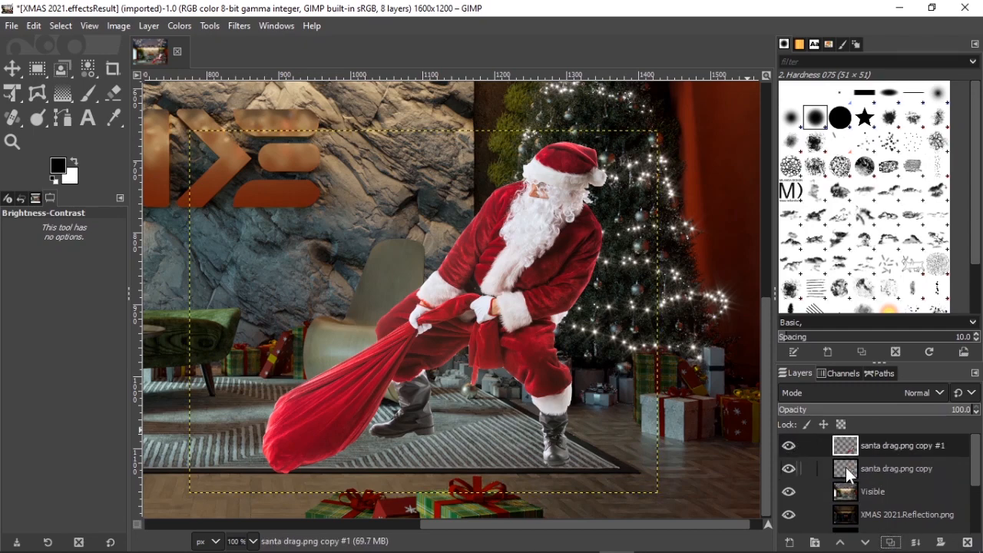
click(179, 26)
click(208, 125)
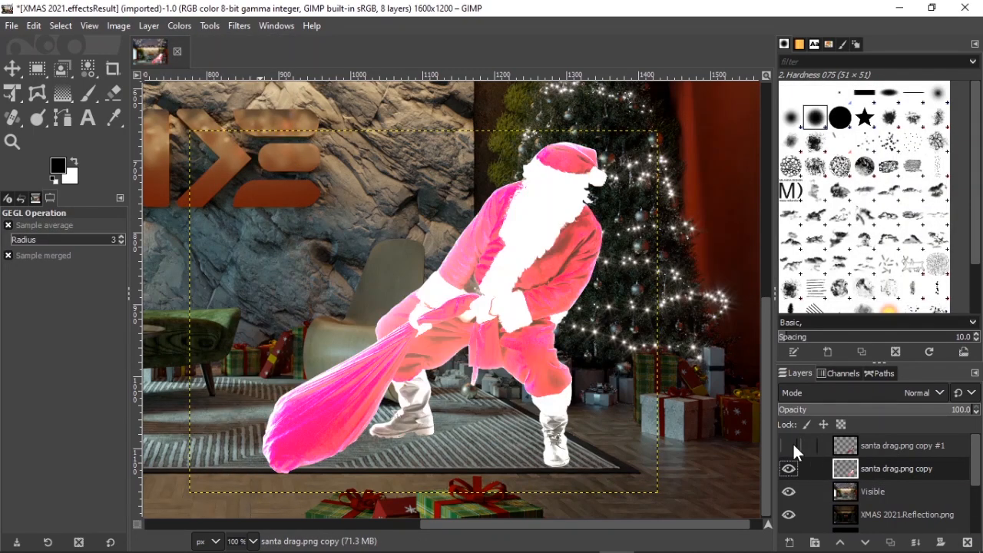
key(ctrl+z)
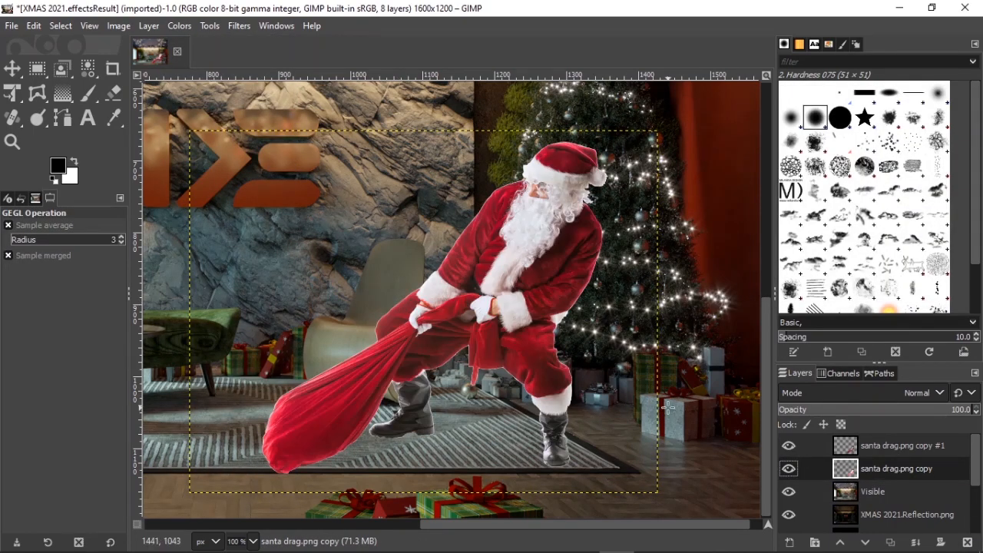
click(185, 28)
click(208, 125)
drag(806, 197, 824, 205)
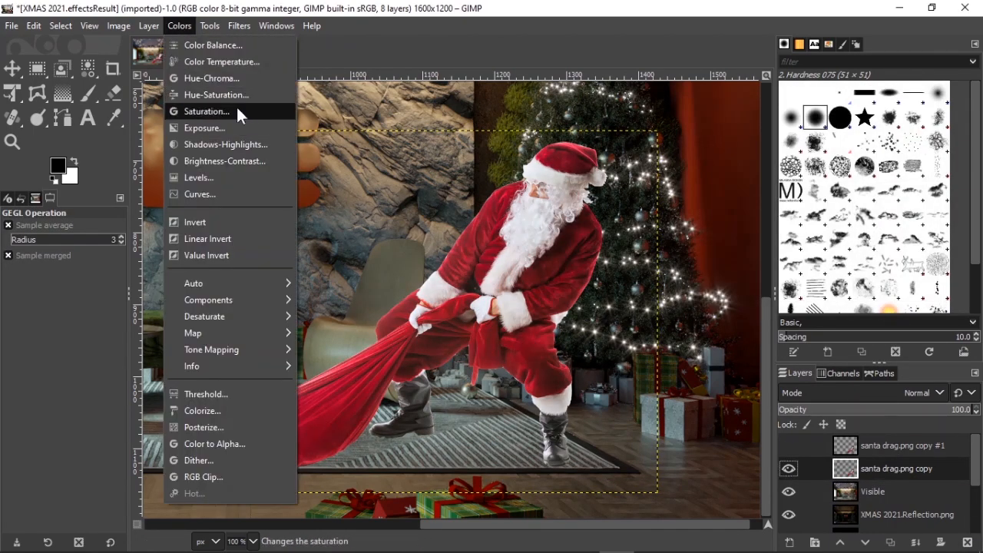
click(213, 62)
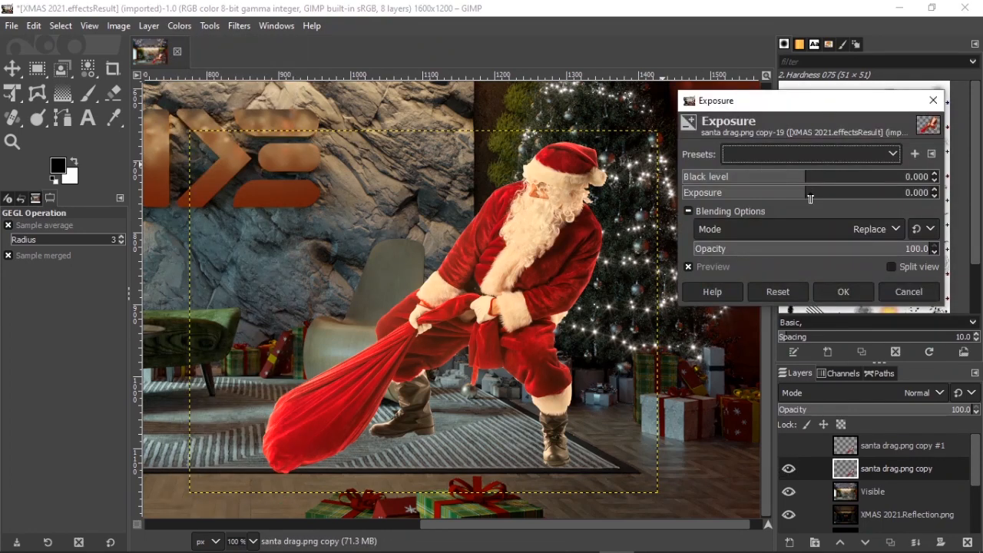
drag(811, 199, 820, 198)
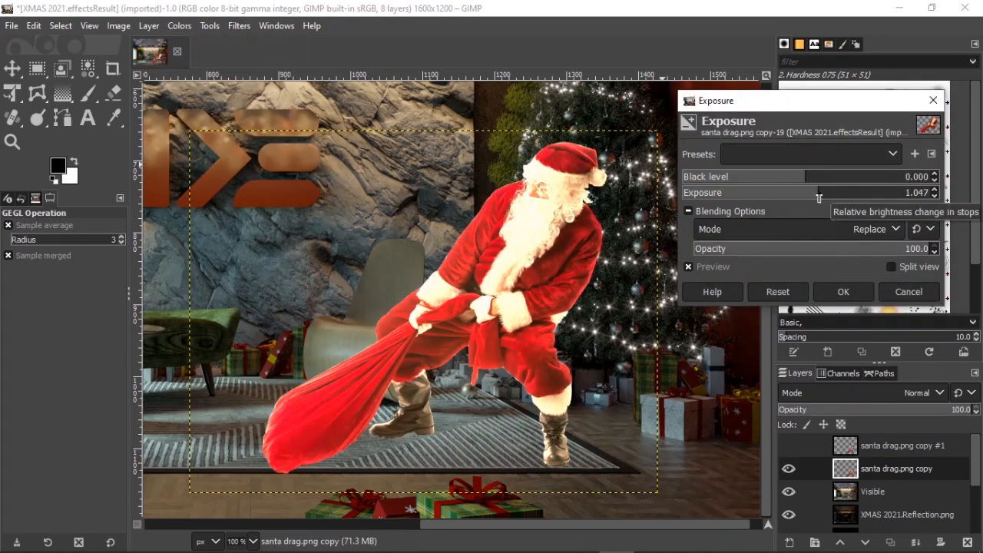
click(844, 292)
Step: Show the top Santa duplicate again and add a layer mask to it
click(844, 445)
click(789, 446)
right_click(847, 446)
click(768, 277)
click(780, 404)
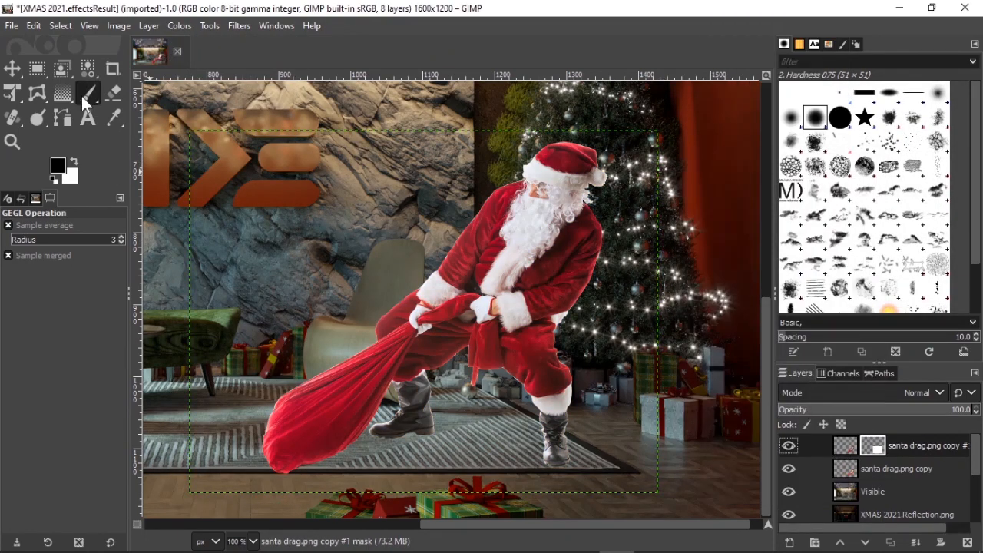
Step: Paint on the new mask with the Paintbrush using the 2. Hardness 025 brush at size 92 near Santa's arm
click(88, 93)
click(14, 269)
click(39, 316)
click(18, 290)
click(23, 387)
ctrl+scroll(467, 258, up, 3)
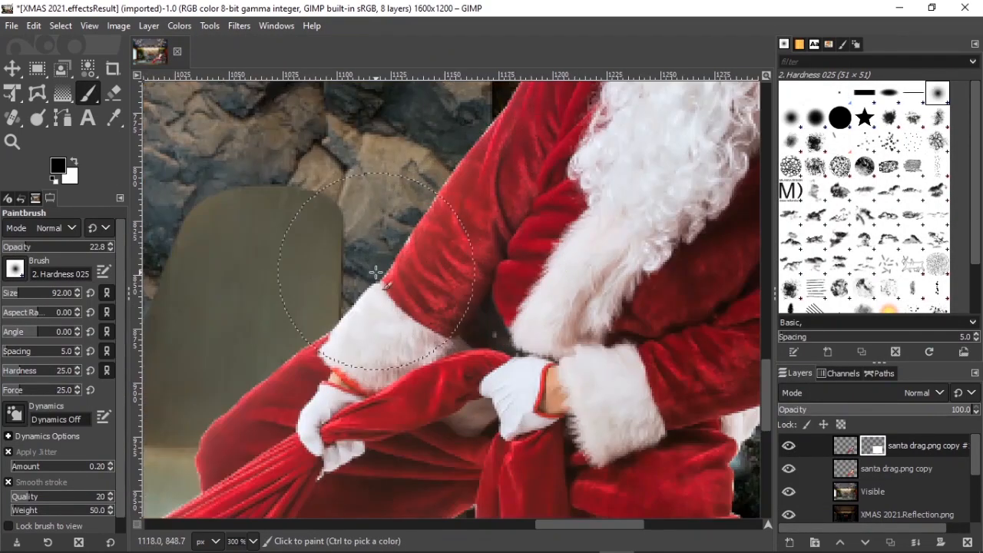
ctrl+scroll(476, 244, down, 3)
ctrl+scroll(297, 402, up, 2)
mouse_move(309, 400)
mouse_down()
mouse_move(502, 253)
mouse_move(311, 362)
mouse_move(300, 391)
mouse_up()
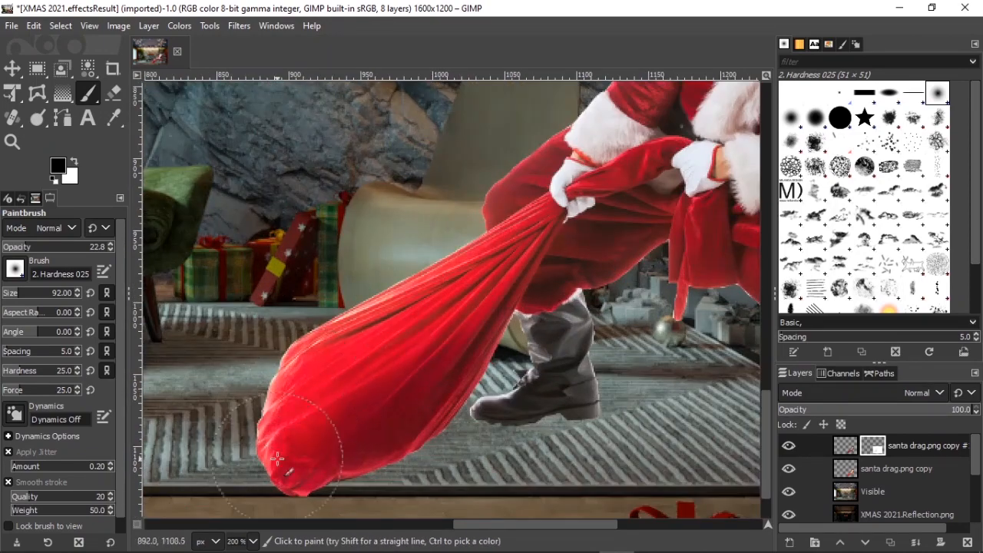
ctrl+scroll(406, 401, down, 4)
ctrl+scroll(492, 387, up, 1)
Step: Lower the top Santa duplicate's Exposure to about -1.570
click(845, 445)
click(181, 27)
click(211, 126)
drag(806, 200, 786, 201)
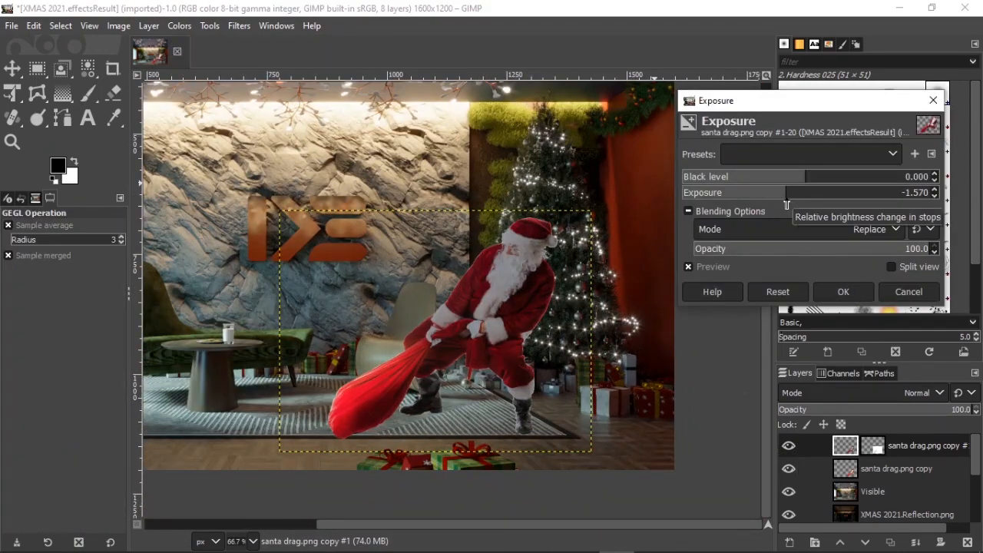
click(843, 292)
Step: Paint black on the top duplicate's mask across Santa's body and sack to blend the darkened layer
click(873, 445)
ctrl+scroll(504, 225, up, 3)
drag(504, 224, 409, 324)
middle_drag(405, 284, 538, 125)
drag(459, 252, 409, 316)
middle_drag(408, 315, 214, 487)
drag(420, 268, 427, 255)
drag(508, 189, 514, 170)
ctrl+scroll(515, 302, down, 5)
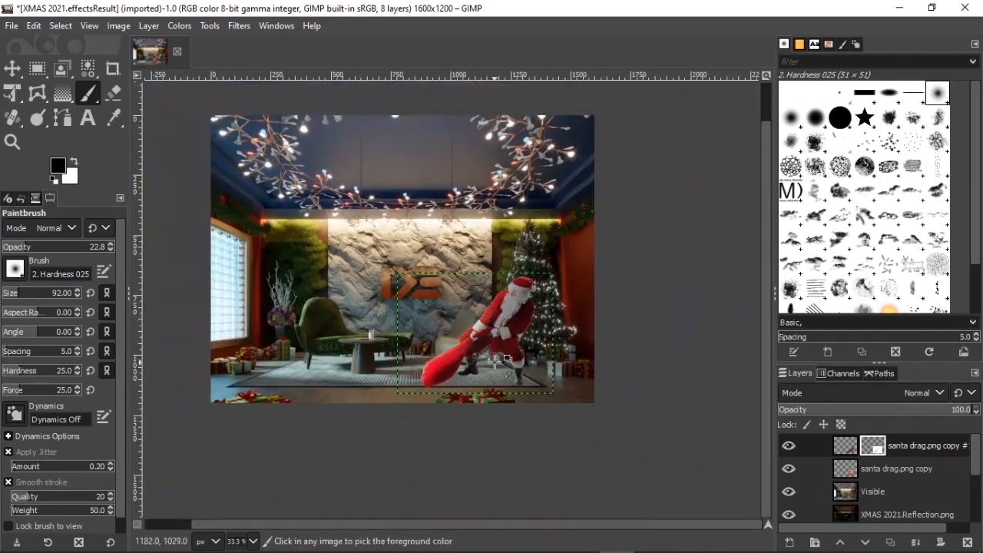
ctrl+scroll(439, 385, up, 4)
ctrl+scroll(374, 369, down, 2)
ctrl+scroll(470, 263, up, 4)
ctrl+scroll(395, 349, down, 4)
Step: Reduce the top Santa duplicate's brightness with Brightness-Contrast
click(850, 445)
click(179, 26)
click(222, 156)
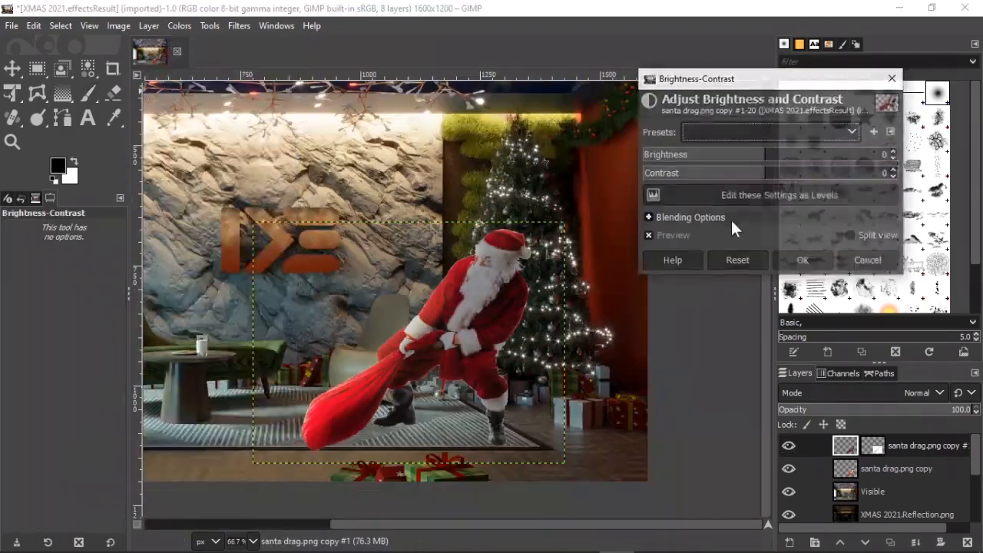
drag(756, 159, 722, 164)
click(804, 260)
Step: Paint on the top duplicate's mask around Santa's head and shoulder with a 38-pixel brush
ctrl+scroll(603, 334, down, 1)
key(ctrl+shift+j)
click(872, 446)
ctrl+scroll(608, 386, up, 3)
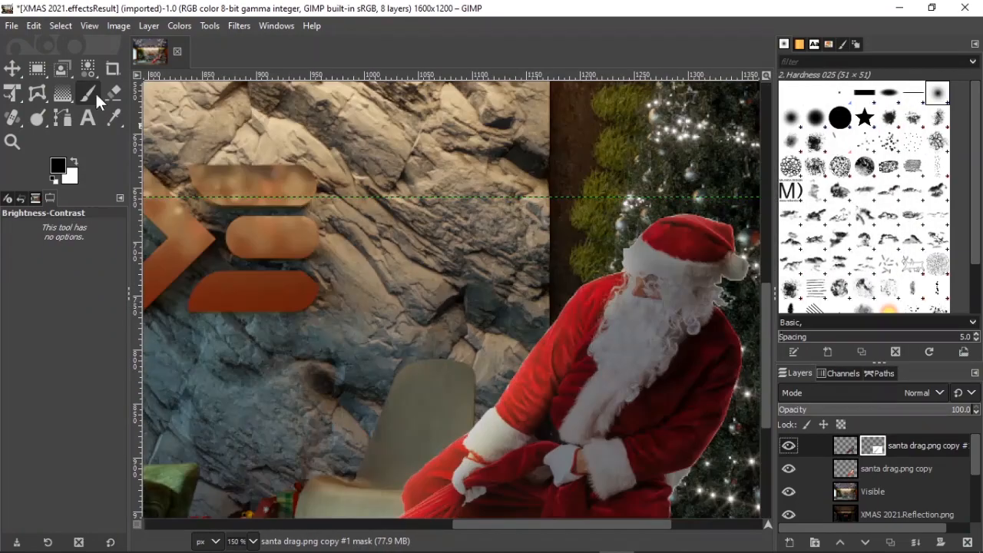
click(94, 96)
drag(597, 273, 604, 314)
ctrl+scroll(643, 289, up, 1)
middle_drag(643, 289, 555, 263)
drag(555, 263, 523, 231)
ctrl+scroll(555, 309, down, 1)
click(13, 292)
ctrl+scroll(574, 206, up, 3)
drag(574, 194, 434, 338)
ctrl+scroll(413, 274, down, 4)
ctrl+scroll(516, 245, up, 4)
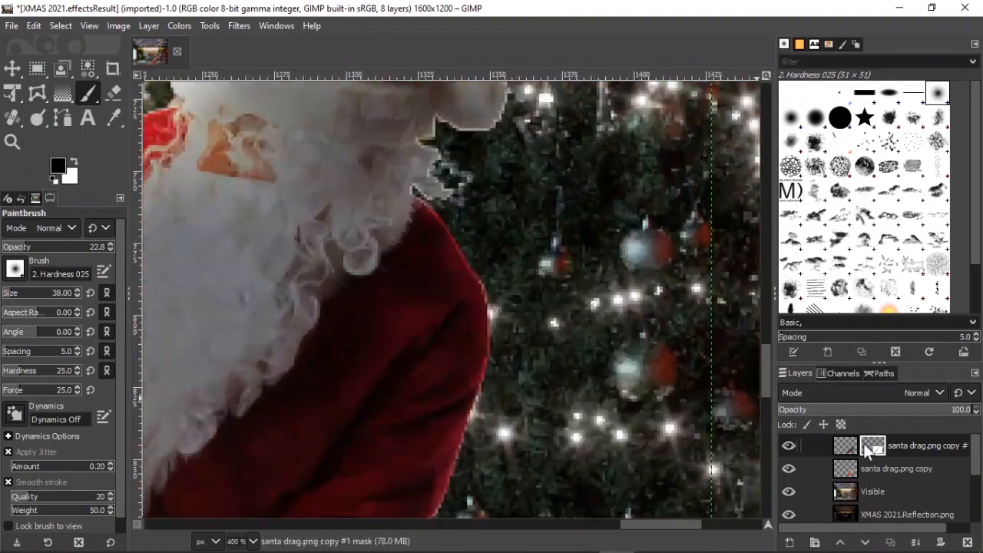
Step: Set the brush opacity to about 10.3 and pick a pale cream foreground color from the swatches
click(73, 160)
ctrl+scroll(382, 259, up, 2)
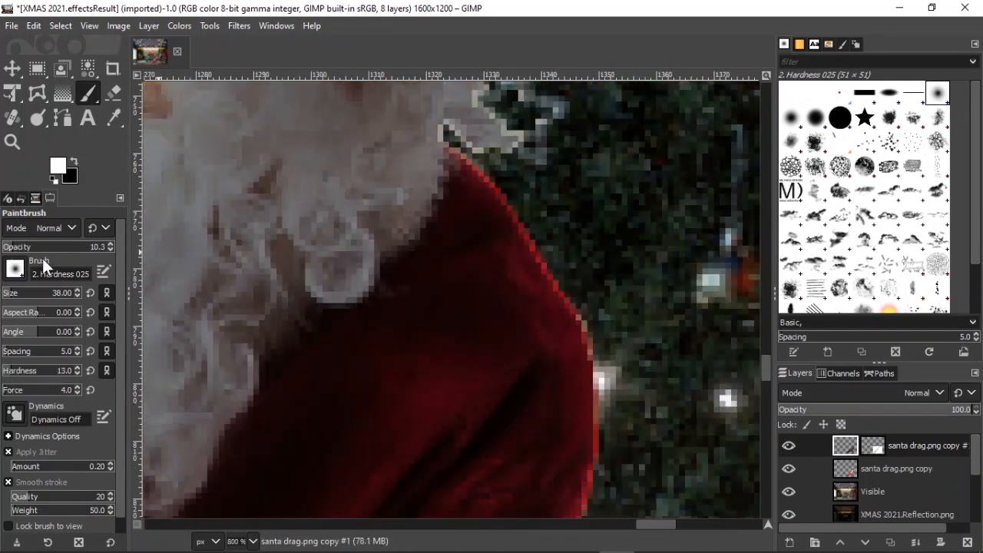
click(6, 293)
ctrl+scroll(445, 158, up, 2)
drag(105, 246, 113, 246)
click(58, 166)
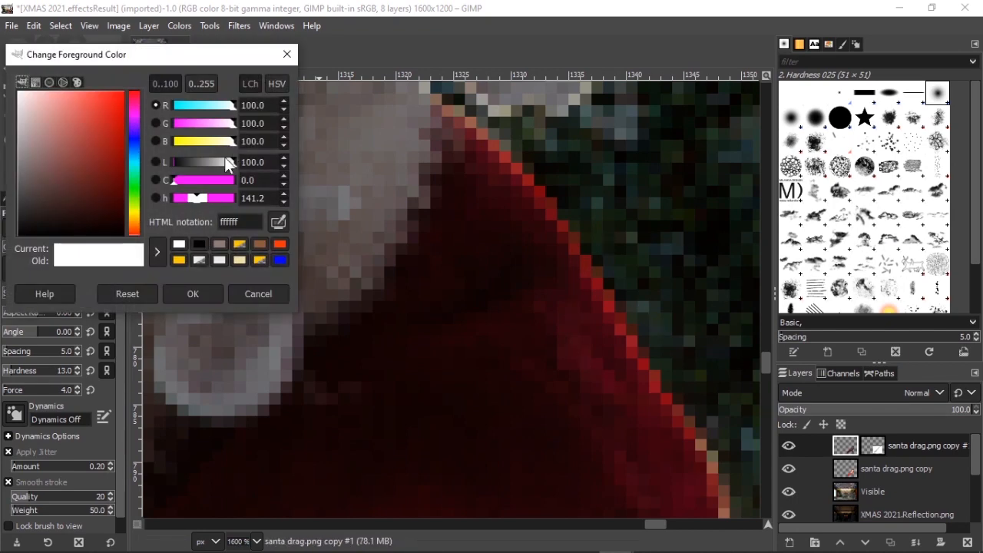
click(226, 259)
click(193, 294)
Step: Set the brush to size 13, hardness 6, opacity 21.4 with Basic Dynamics and paint a pale rim along Santa's shoulder edge
ctrl+scroll(450, 145, down, 4)
ctrl+scroll(433, 243, up, 3)
click(24, 247)
ctrl+scroll(314, 259, down, 3)
ctrl+scroll(376, 157, up, 3)
ctrl+scroll(527, 289, down, 3)
ctrl+scroll(518, 292, up, 2)
click(7, 371)
ctrl+scroll(516, 290, down, 2)
ctrl+scroll(600, 335, up, 3)
click(14, 268)
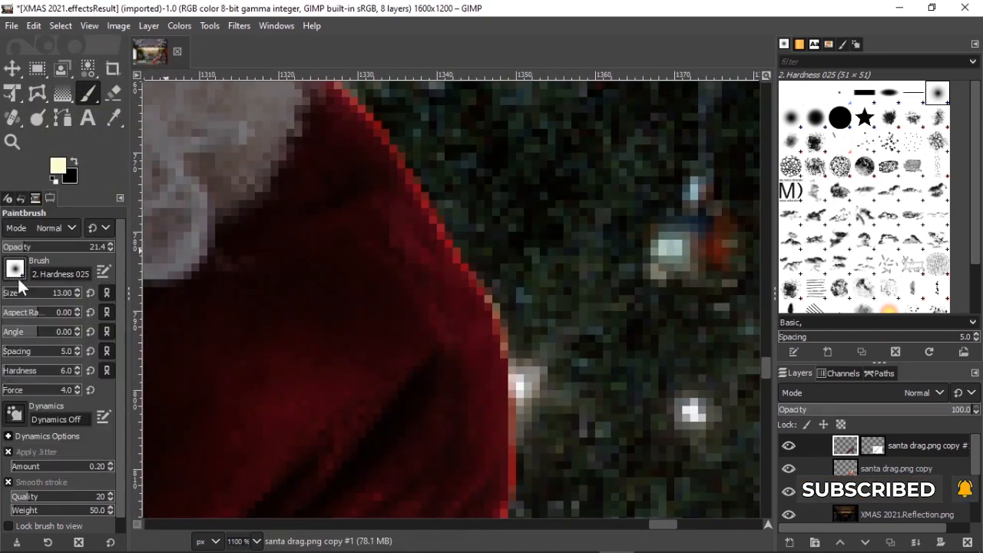
click(14, 415)
click(47, 316)
click(14, 414)
click(43, 252)
click(14, 414)
click(47, 187)
drag(343, 117, 457, 289)
ctrl+scroll(469, 309, down, 6)
ctrl+scroll(494, 415, up, 2)
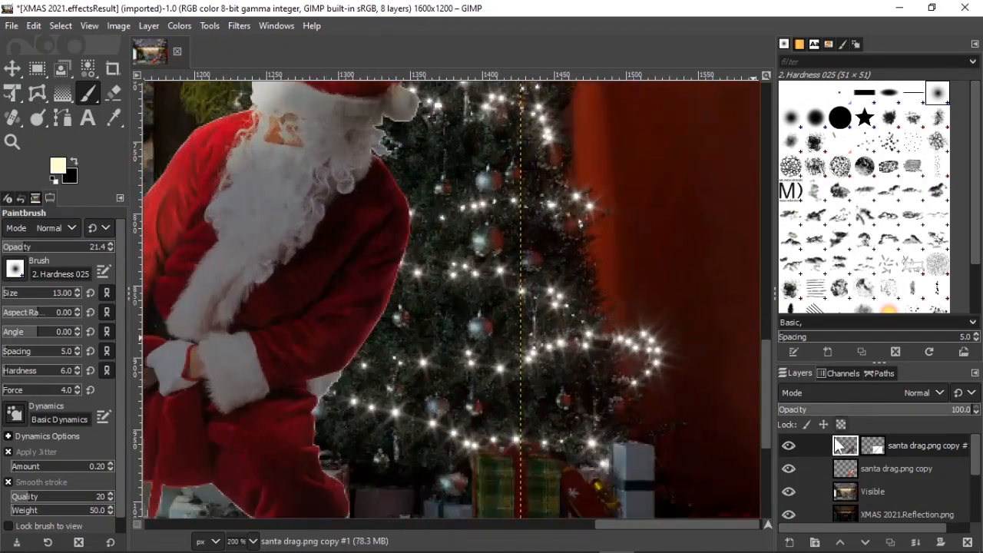
Step: Select the top duplicate's mask and set the brush force to 26, hardness to 39 and opacity to 57.9
click(852, 469)
click(891, 543)
click(941, 542)
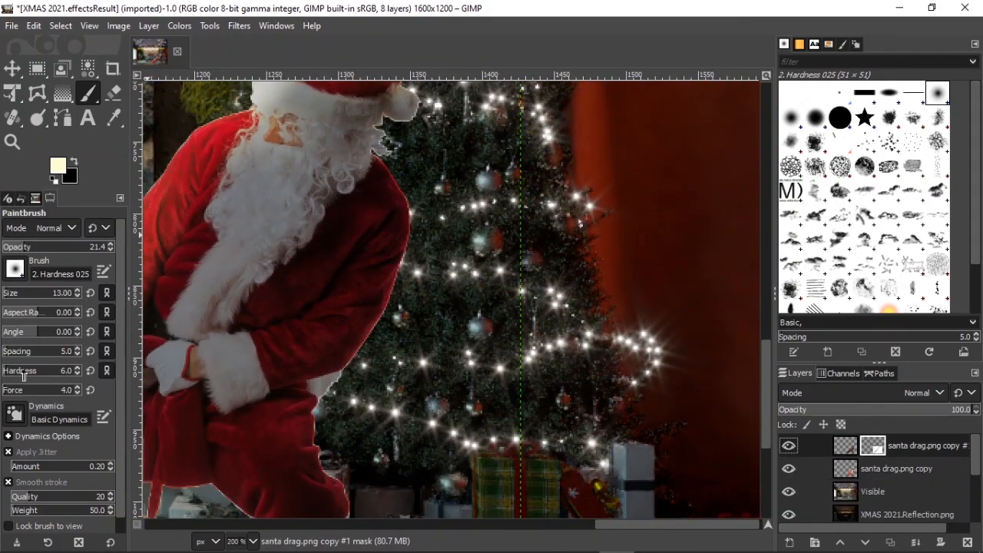
ctrl+scroll(407, 175, up, 3)
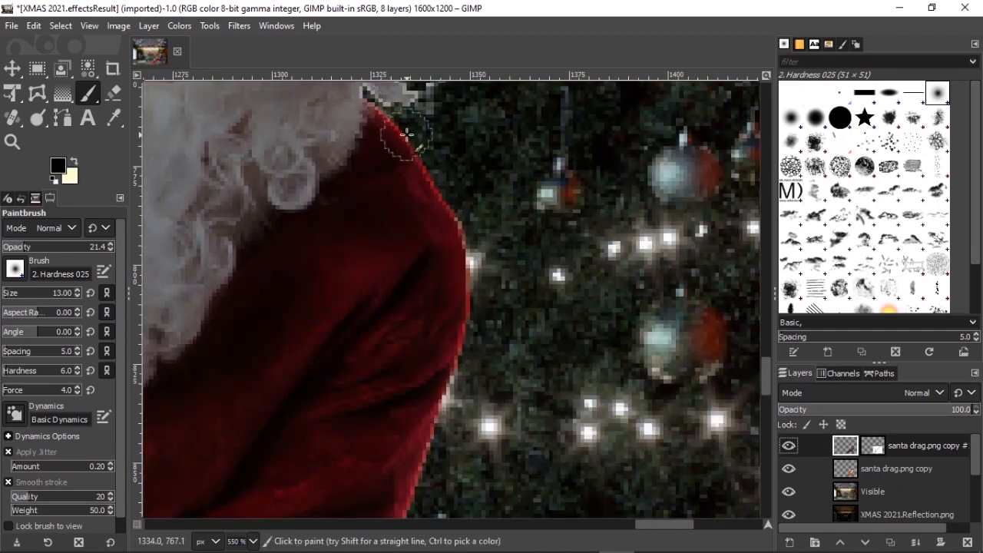
click(22, 390)
click(33, 370)
click(63, 247)
ctrl+scroll(508, 207, down, 2)
ctrl+scroll(458, 168, up, 2)
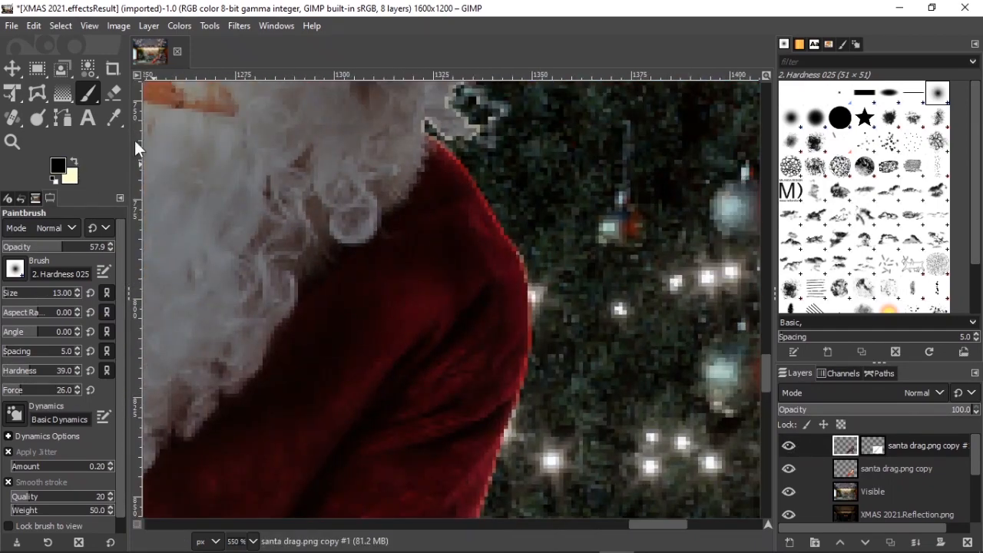
Step: Switch to black, turn Dynamics Off, and paint on the mask along Santa's shoulder and arm edges at size 26, hardness 22
click(75, 161)
drag(477, 225, 477, 266)
key(ctrl+z)
click(873, 445)
double_click(873, 446)
click(791, 164)
click(15, 414)
click(54, 272)
ctrl+scroll(454, 170, up, 1)
middle_drag(454, 171, 446, 279)
drag(422, 268, 499, 369)
ctrl+scroll(492, 366, down, 2)
ctrl+scroll(432, 226, up, 2)
mouse_move(421, 221)
mouse_down()
mouse_move(485, 287)
mouse_move(526, 376)
mouse_up()
ctrl+scroll(525, 376, down, 2)
middle_drag(498, 248, 473, 183)
click(21, 371)
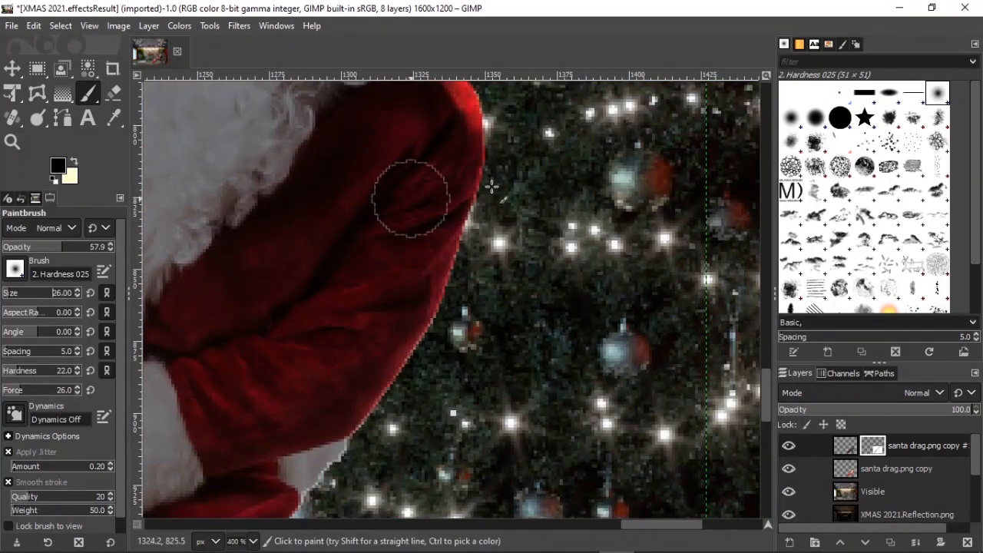
Step: Inspect Santa's edges against the background at different zoom levels
ctrl+scroll(492, 192, down, 3)
ctrl+scroll(384, 129, up, 3)
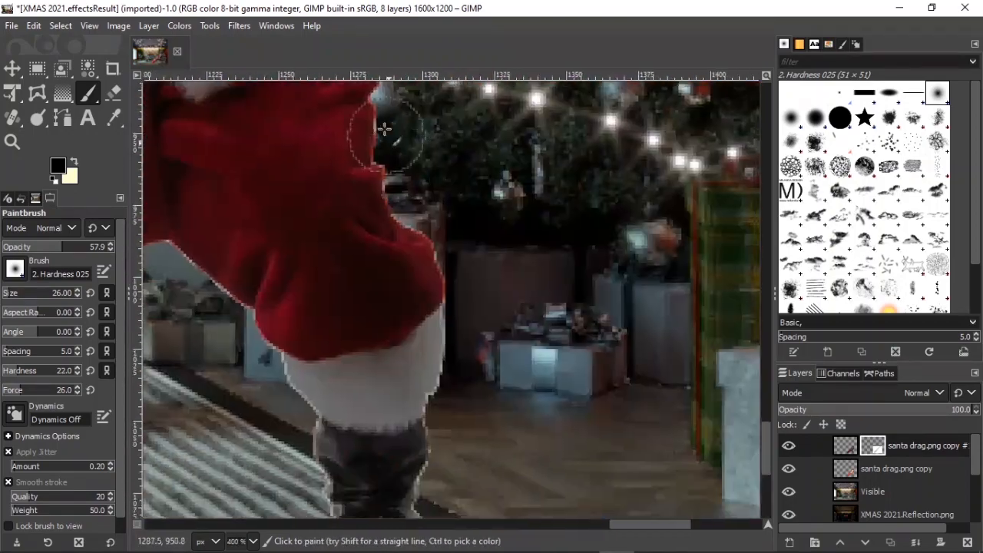
scroll(385, 129, up, 3)
ctrl+scroll(361, 284, down, 2)
ctrl+scroll(430, 273, up, 2)
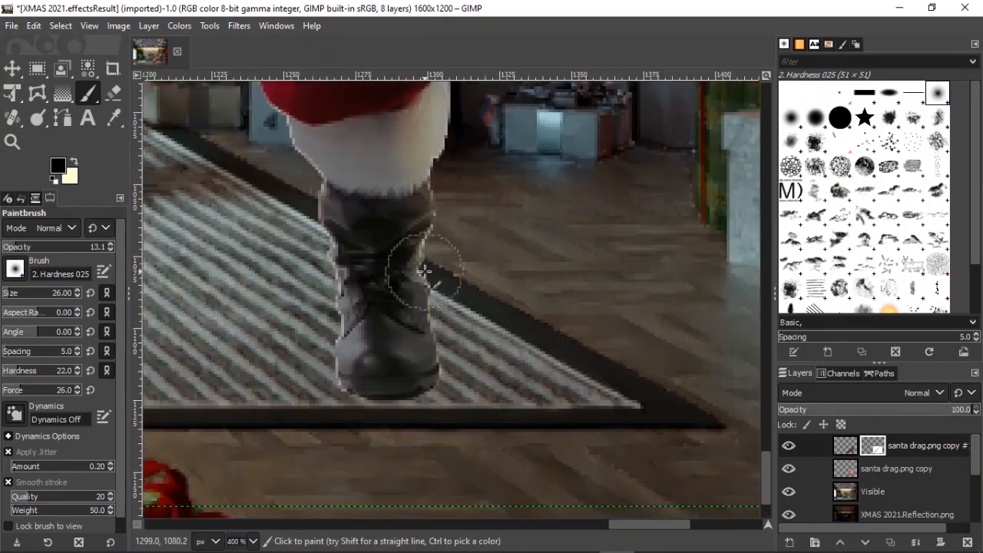
ctrl+scroll(427, 350, down, 6)
ctrl+scroll(421, 343, up, 8)
ctrl+scroll(388, 386, down, 3)
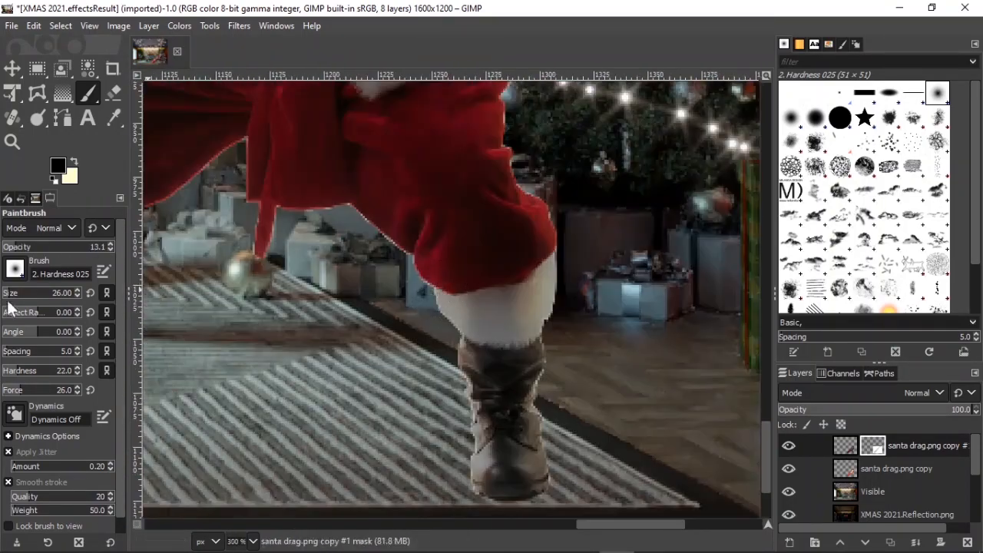
ctrl+scroll(494, 231, down, 1)
ctrl+scroll(450, 257, down, 6)
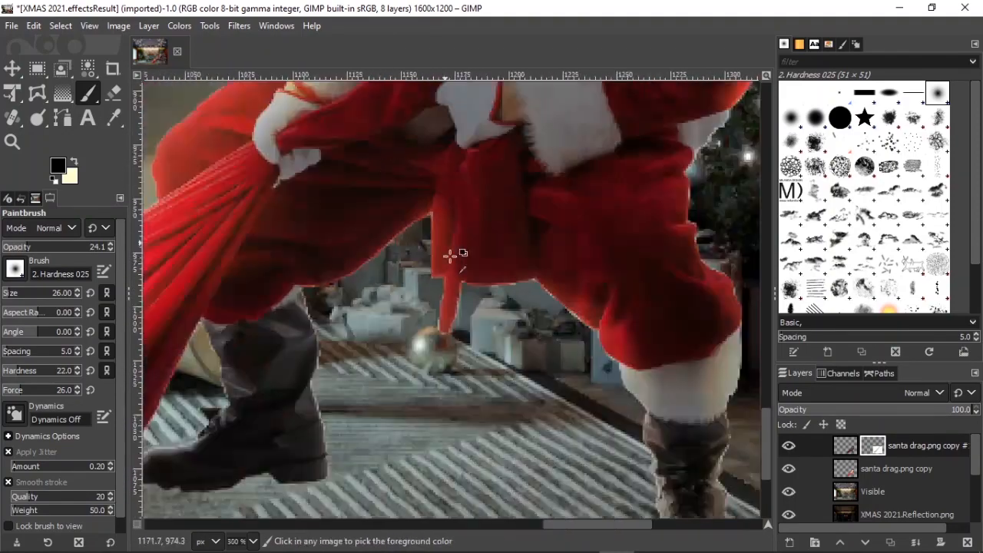
ctrl+scroll(484, 209, up, 3)
ctrl+scroll(452, 206, down, 3)
Step: Load the top Santa duplicate's alpha channel as a selection
click(847, 446)
right_click(847, 446)
click(764, 449)
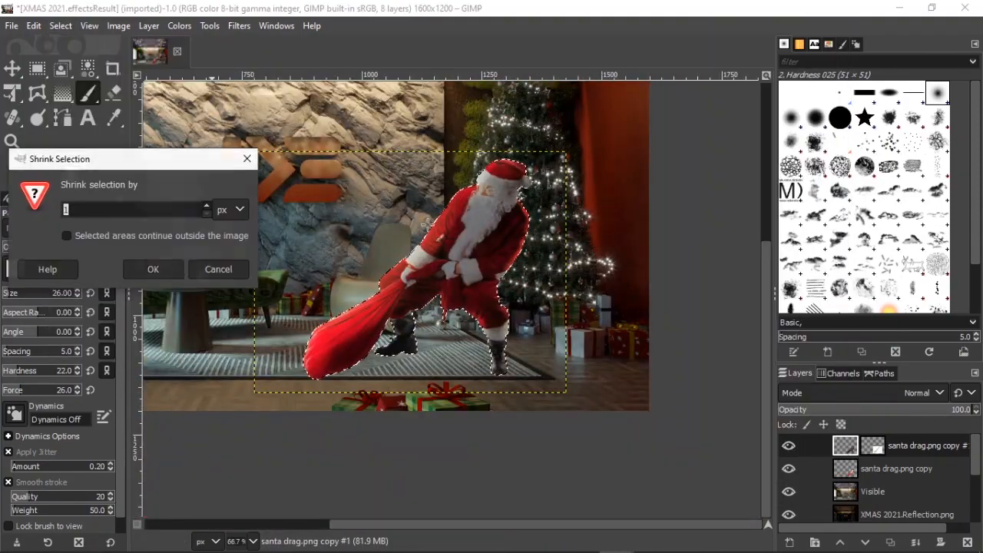
click(152, 268)
ctrl+scroll(430, 231, up, 4)
ctrl+scroll(375, 292, down, 1)
ctrl+scroll(596, 393, up, 4)
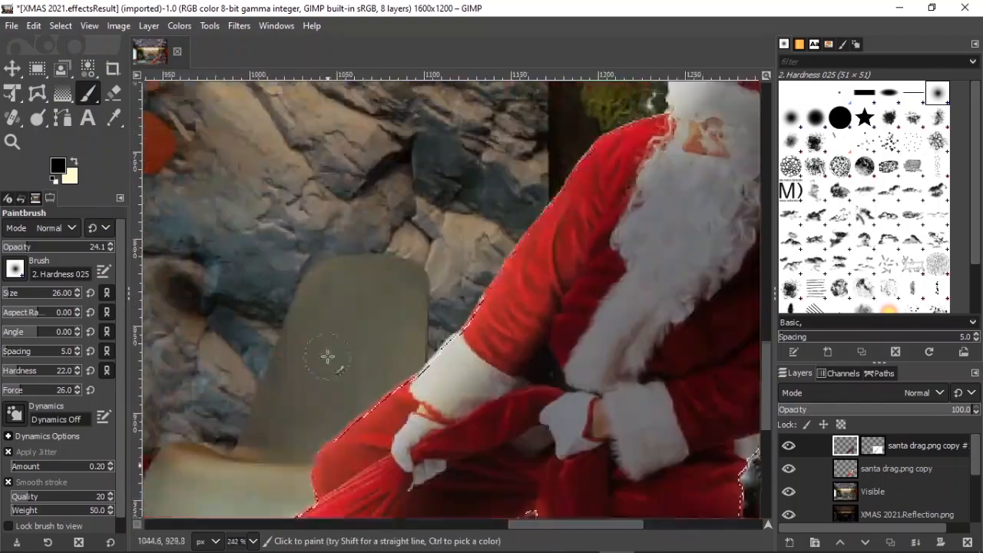
ctrl+scroll(355, 138, down, 2)
Step: Slightly lower the top Santa duplicate's Exposure within the selection
click(179, 26)
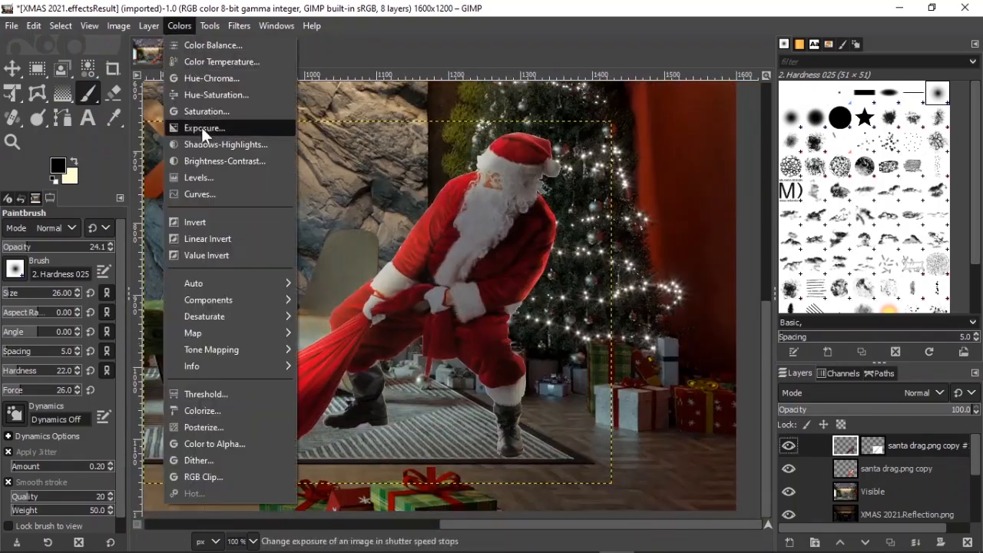
click(205, 128)
drag(806, 198, 797, 199)
click(844, 292)
Step: Examine the top Santa duplicate's edges around the hands, beard, hat and boots at high zoom
click(873, 445)
ctrl+scroll(440, 281, up, 3)
click(88, 93)
ctrl+scroll(500, 288, up, 1)
ctrl+scroll(582, 343, down, 4)
ctrl+scroll(523, 174, up, 3)
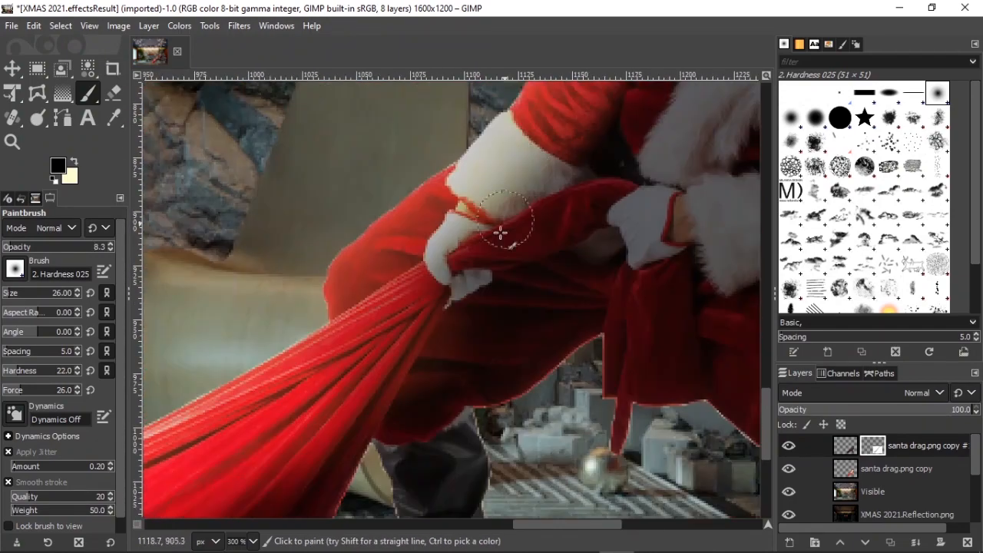
ctrl+scroll(615, 222, down, 3)
ctrl+scroll(684, 227, up, 4)
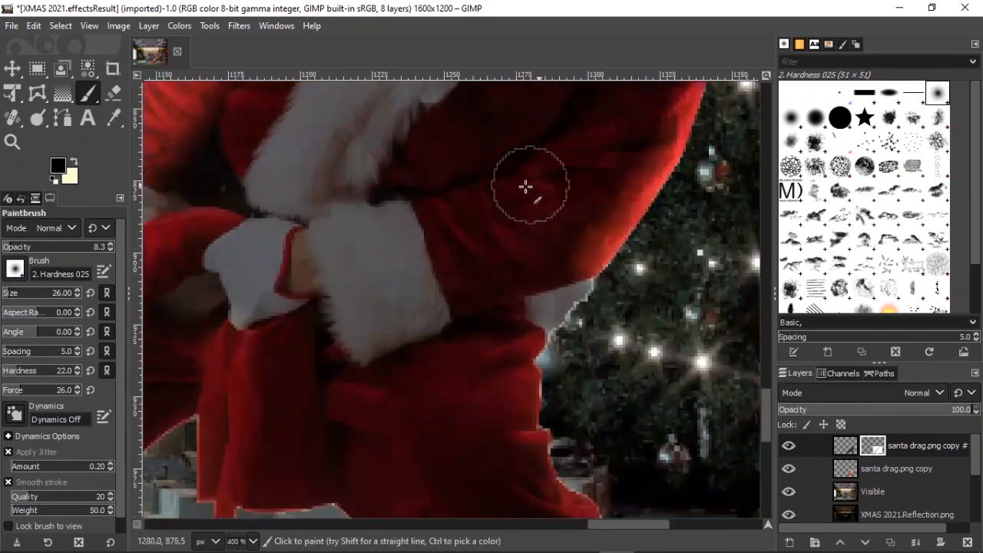
ctrl+scroll(458, 254, down, 5)
ctrl+scroll(429, 208, up, 5)
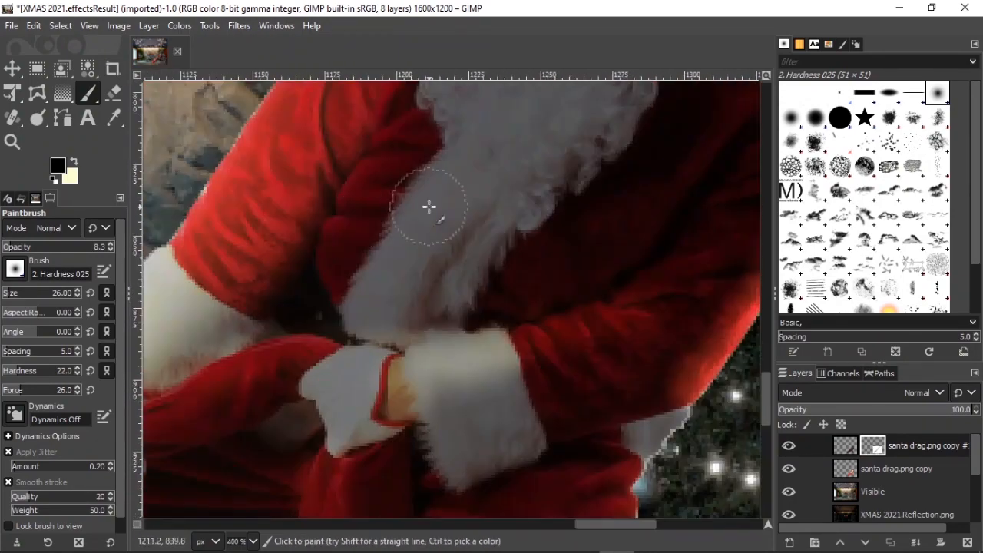
ctrl+scroll(370, 351, down, 2)
ctrl+scroll(449, 269, up, 2)
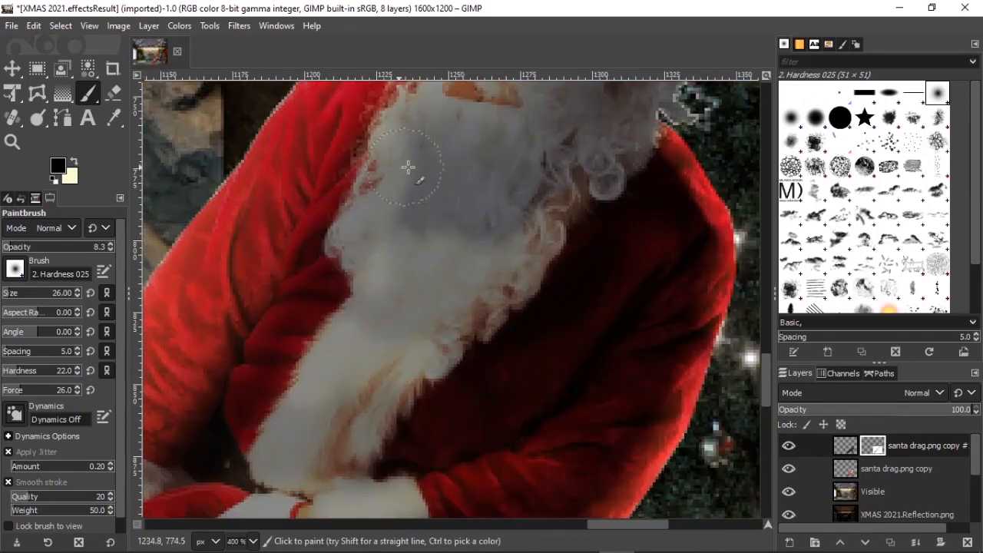
ctrl+scroll(479, 201, down, 6)
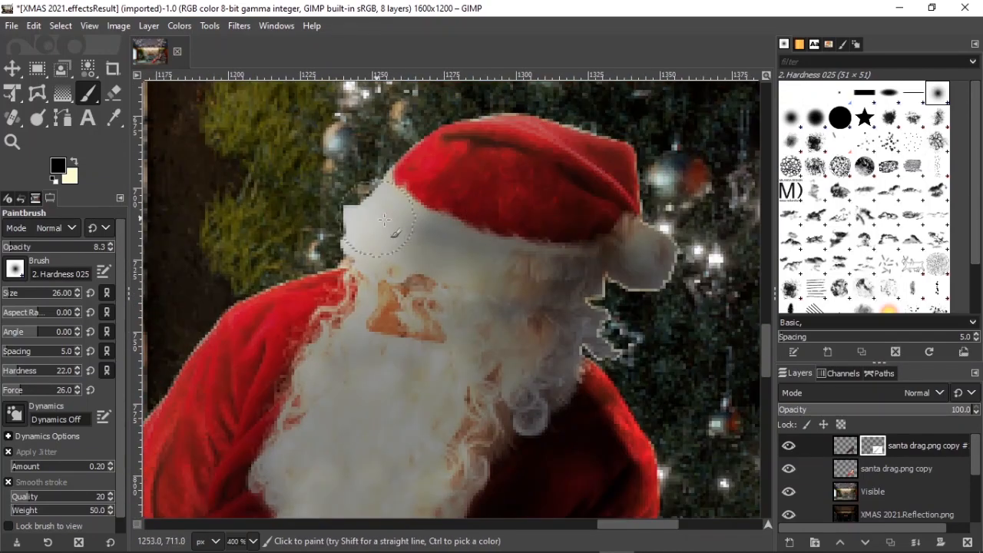
ctrl+scroll(530, 459, up, 4)
ctrl+scroll(476, 430, up, 4)
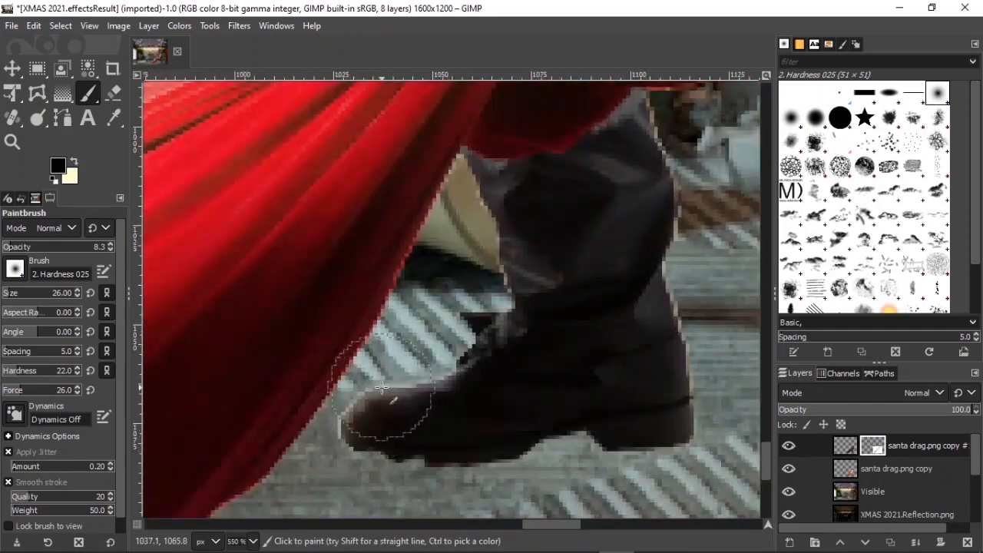
ctrl+scroll(376, 414, down, 6)
ctrl+scroll(450, 329, up, 4)
ctrl+scroll(500, 384, down, 4)
ctrl+scroll(544, 425, up, 4)
ctrl+scroll(527, 318, down, 3)
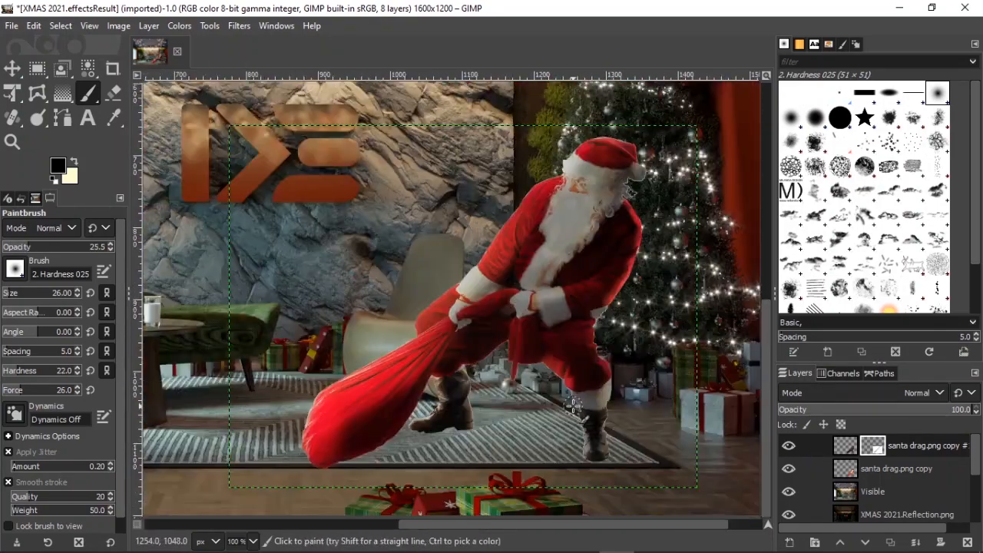
ctrl+scroll(530, 330, up, 5)
ctrl+scroll(550, 301, down, 8)
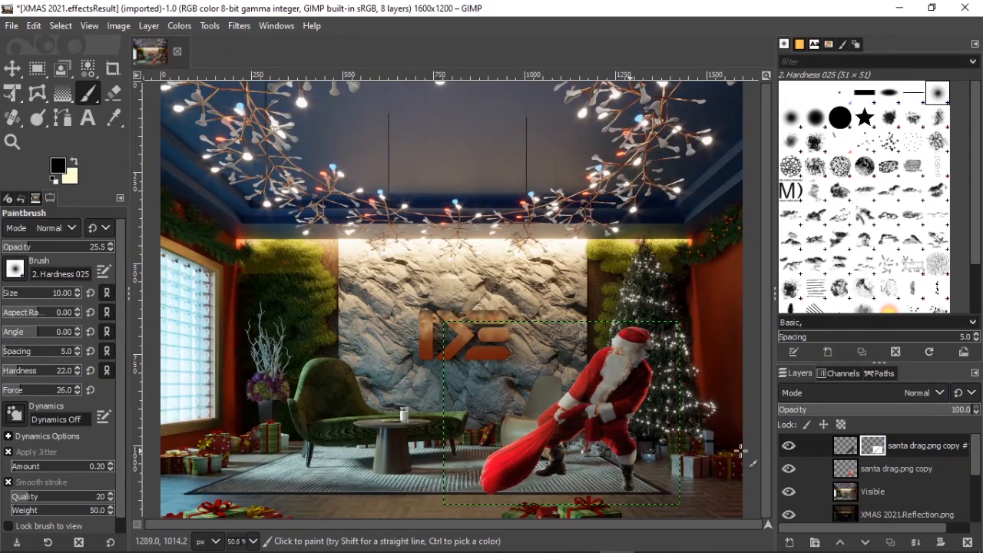
Step: Apply a Color Temperature adjustment with intended temperature 6500 to the lower Santa copy while the top duplicate is hidden
click(896, 469)
click(789, 445)
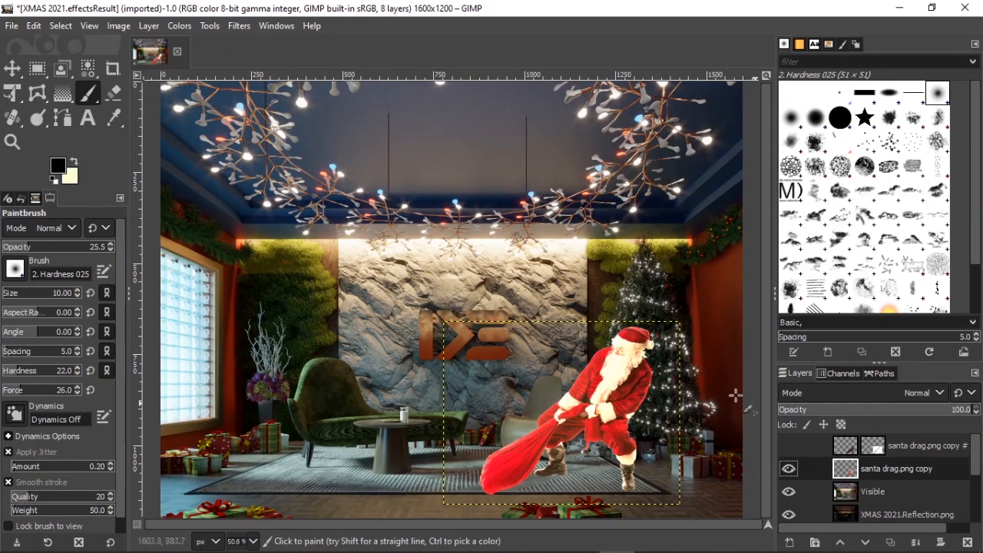
click(179, 26)
click(209, 66)
click(843, 295)
click(790, 445)
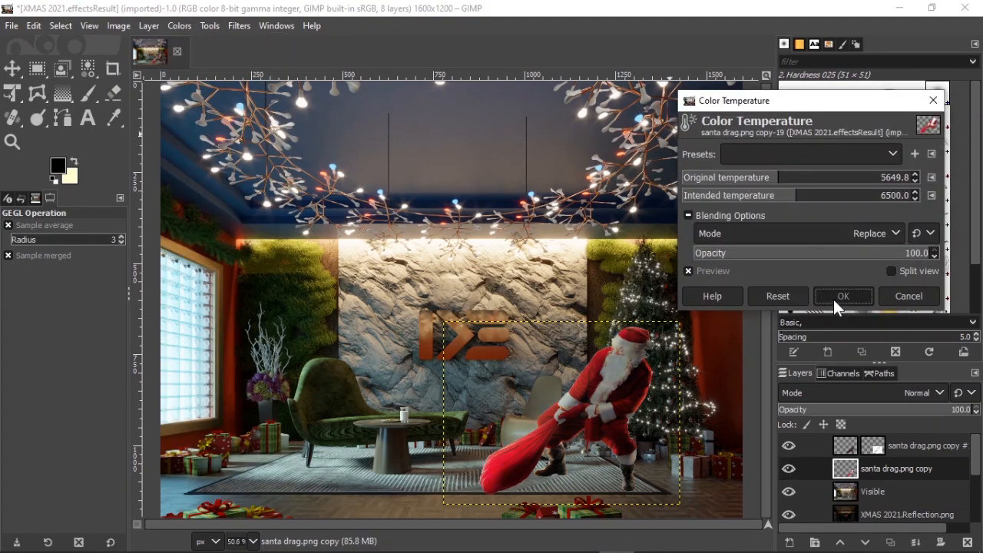
click(179, 26)
click(216, 176)
click(866, 261)
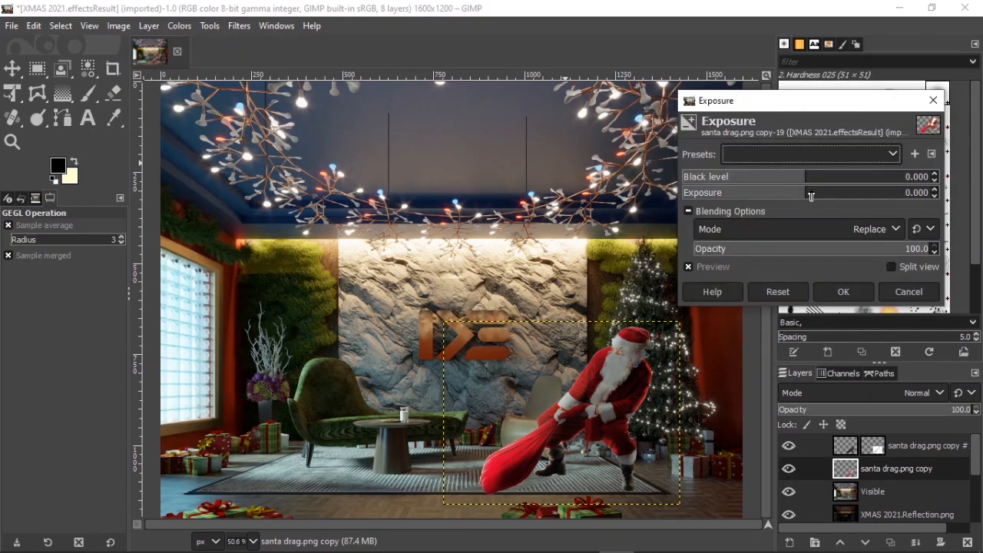
click(909, 292)
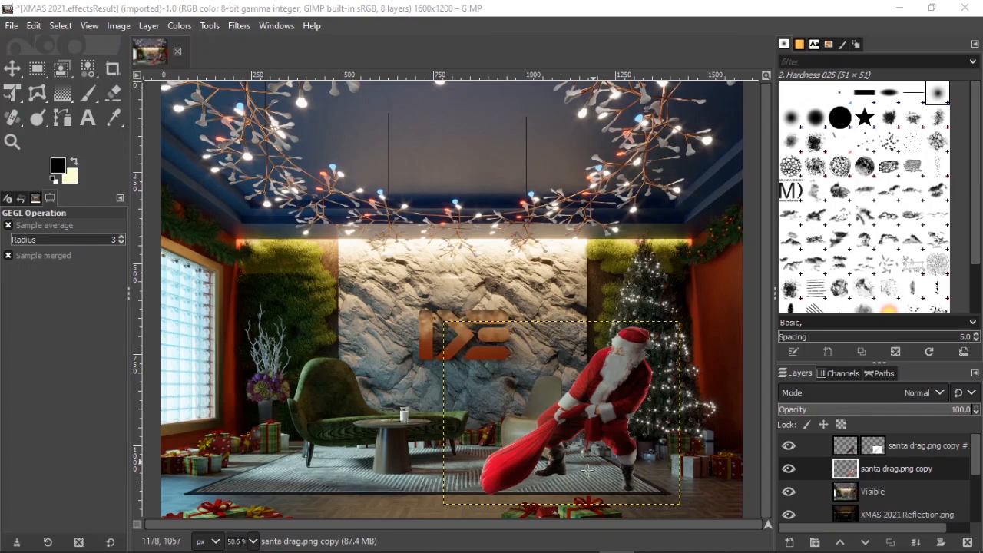
Step: Choose the Paintbrush with the 2. Hardness 050 brush and undo a trial stroke beneath the sack
key(2)
key(p)
click(15, 269)
click(41, 306)
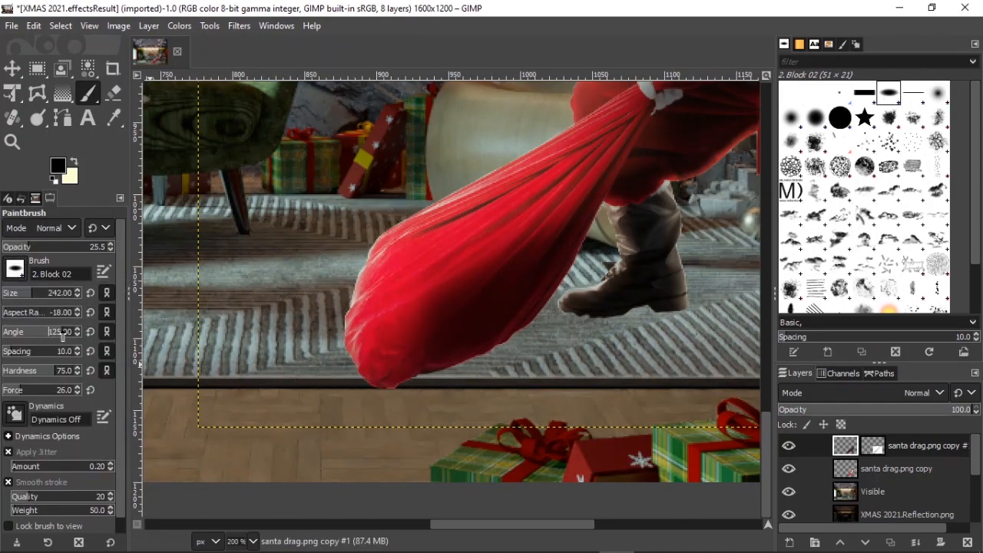
ctrl+scroll(430, 382, up, 2)
click(14, 269)
click(35, 312)
drag(489, 372, 384, 375)
key(ctrl+z)
Step: Set the brush opacity to 100 and paint black shadow strokes along the floor beneath the sack
drag(31, 246, 114, 246)
drag(399, 368, 459, 369)
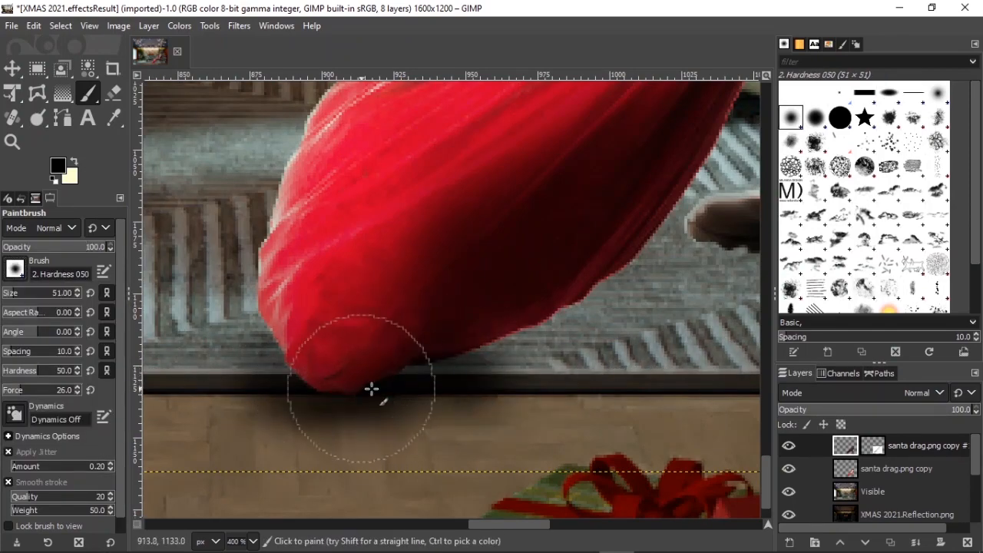
drag(335, 388, 445, 351)
key(ctrl+z)
ctrl+scroll(395, 409, down, 1)
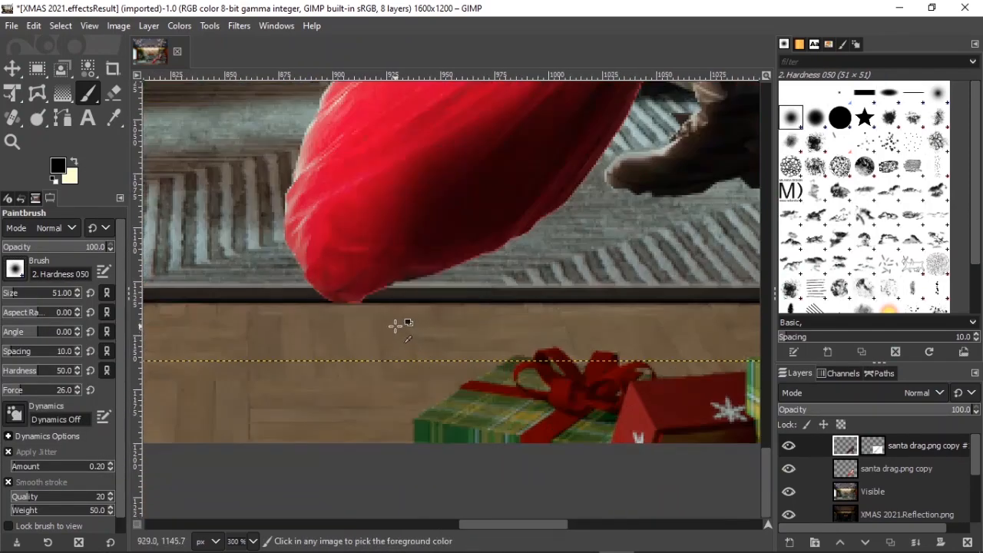
ctrl+scroll(340, 301, up, 2)
drag(275, 296, 645, 288)
ctrl+scroll(630, 322, down, 2)
shift+scroll(461, 315, down, 4)
drag(314, 313, 497, 310)
shift+scroll(488, 325, up, 4)
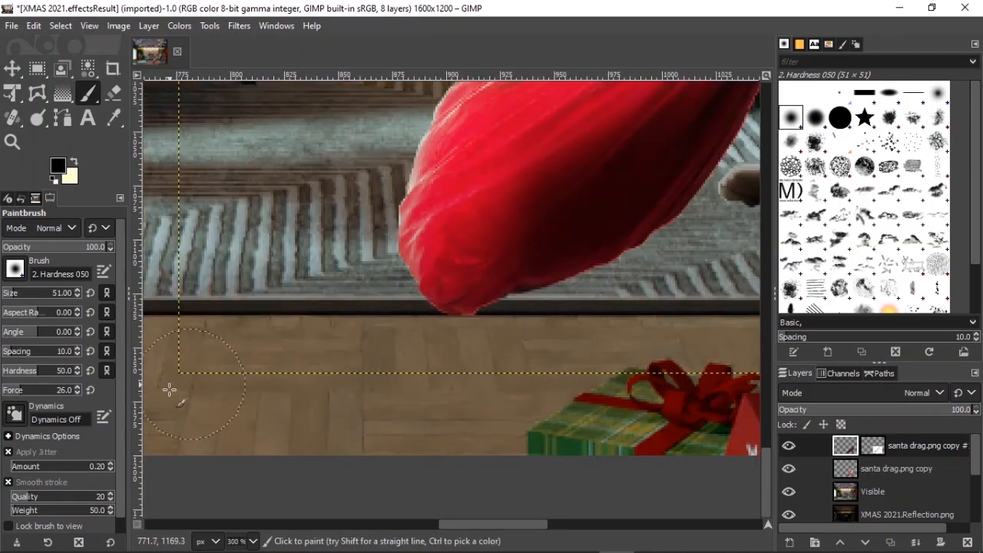